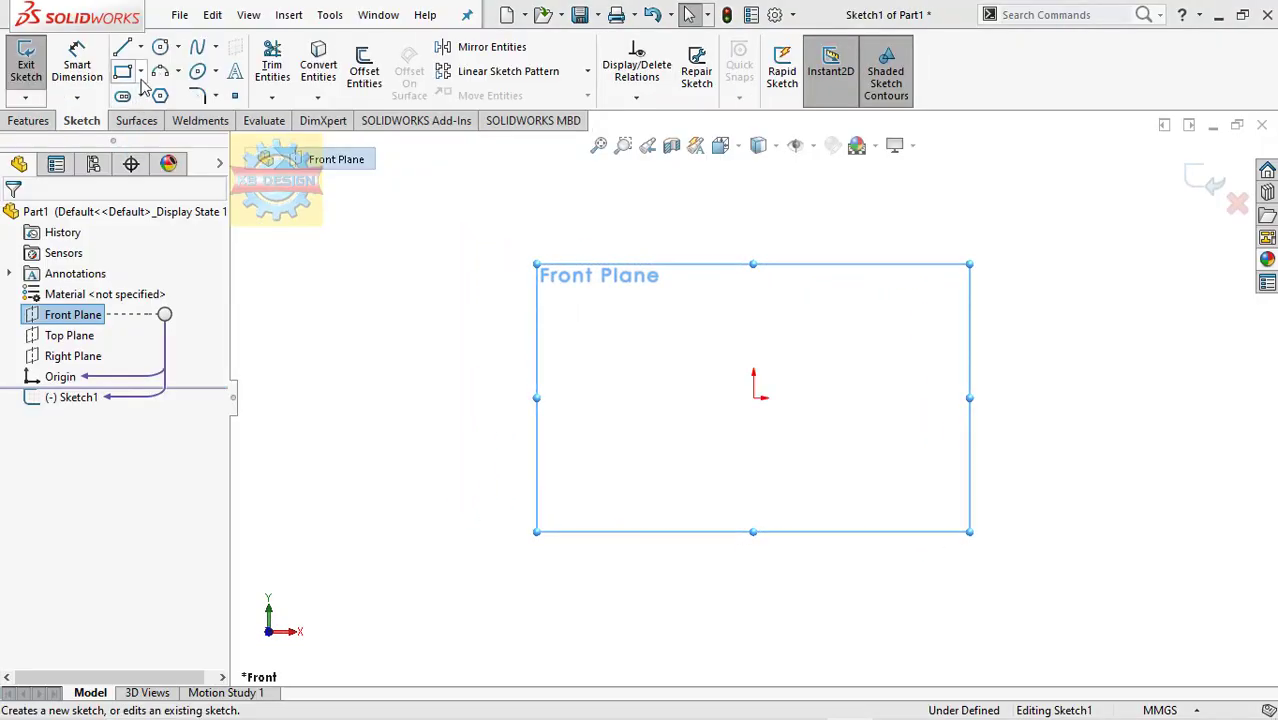
# Draw a center rectangle from the origin on the Front Plane.
pyautogui.click(141, 72)
pyautogui.click(180, 117)
pyautogui.click(753, 397)
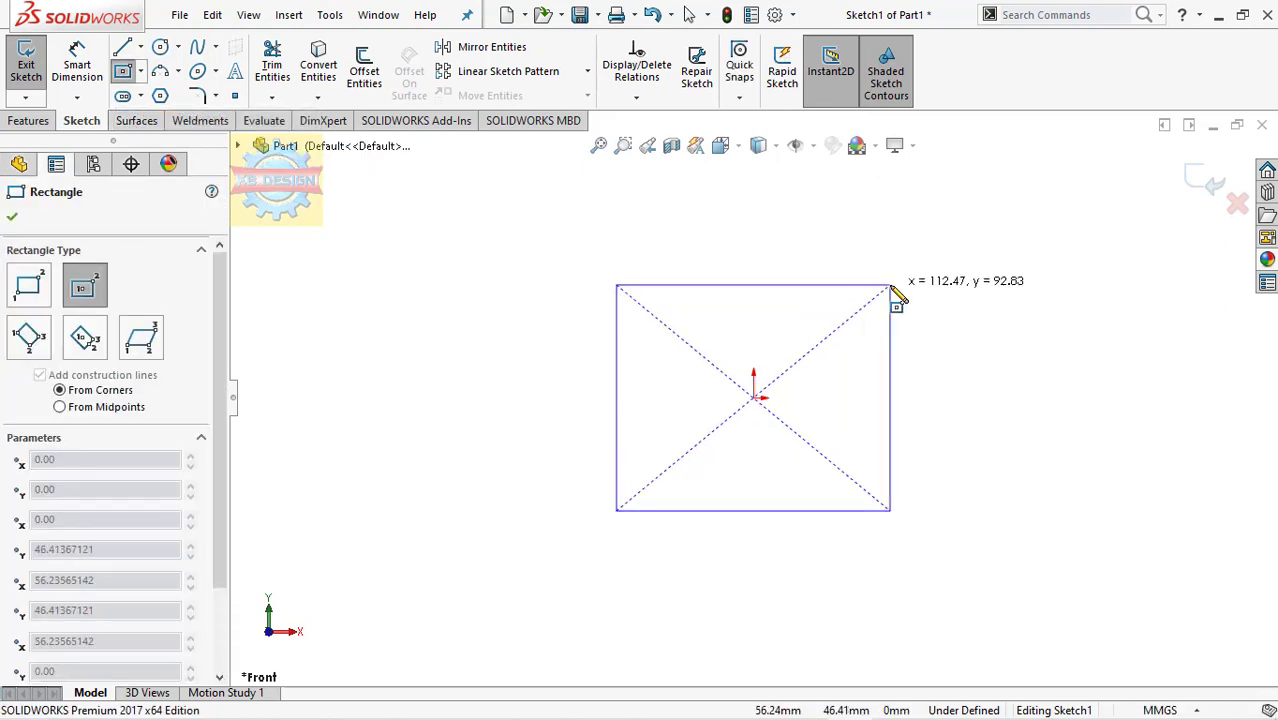
pyautogui.click(924, 295)
pyautogui.press('Escape')
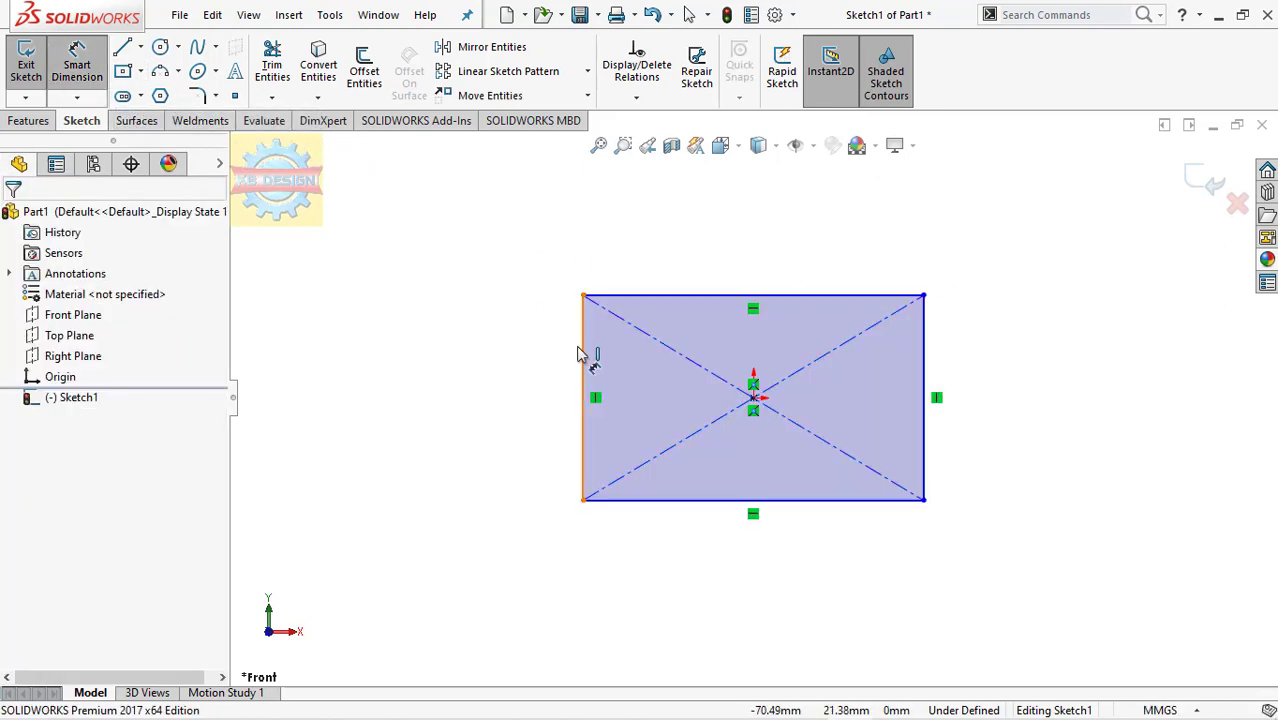
# Dimension the rectangle 255 mm tall and 360 mm wide.
pyautogui.click(582, 355)
pyautogui.click(498, 370)
pyautogui.write('255')
pyautogui.press('Return')
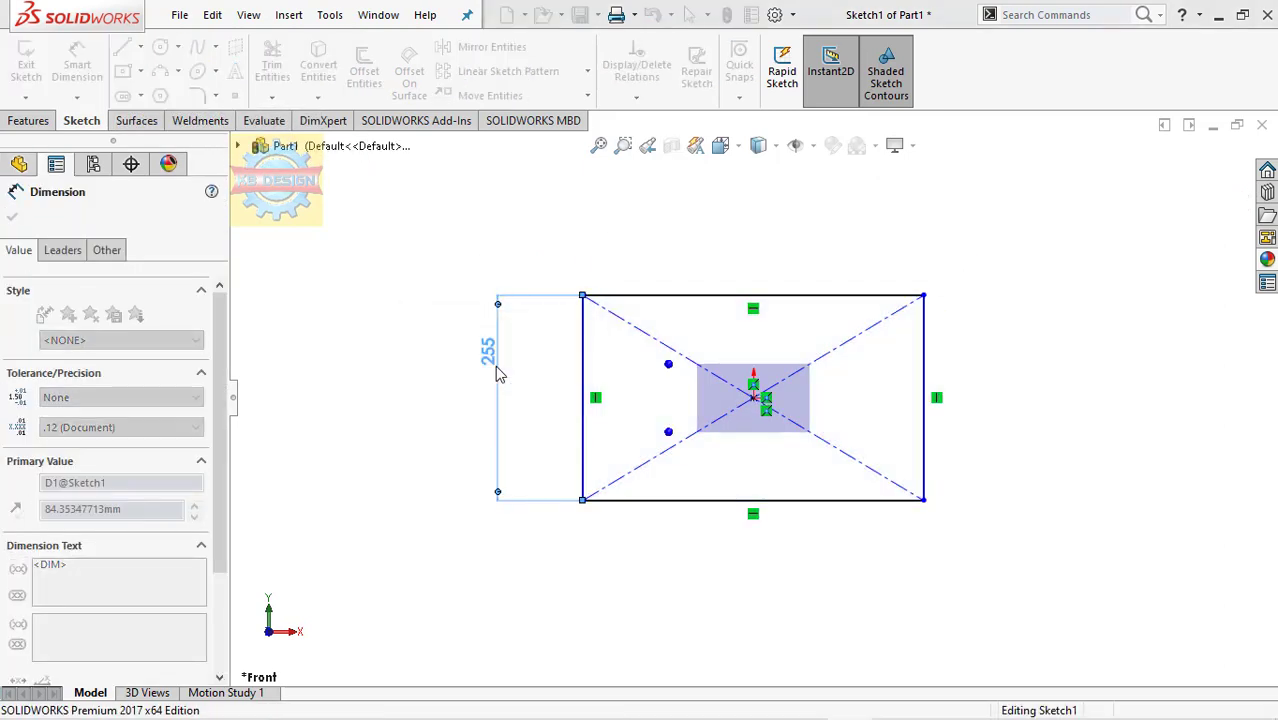
pyautogui.click(677, 535)
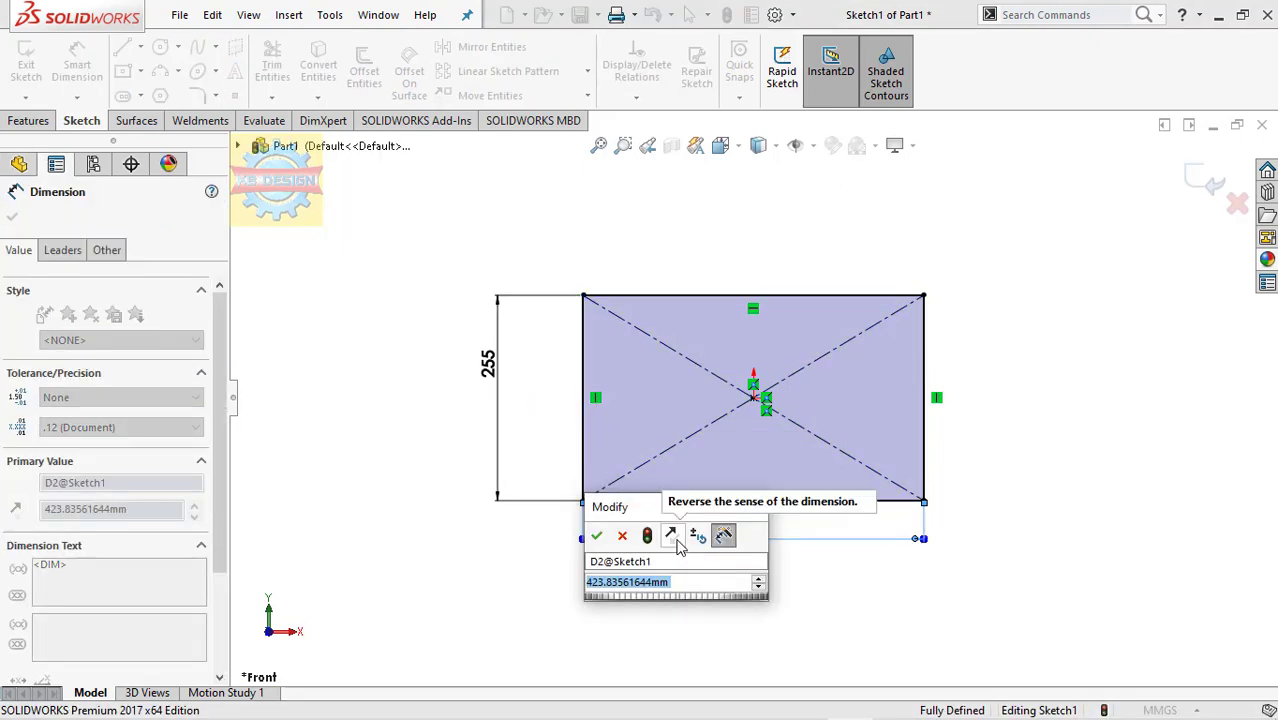
pyautogui.write('360')
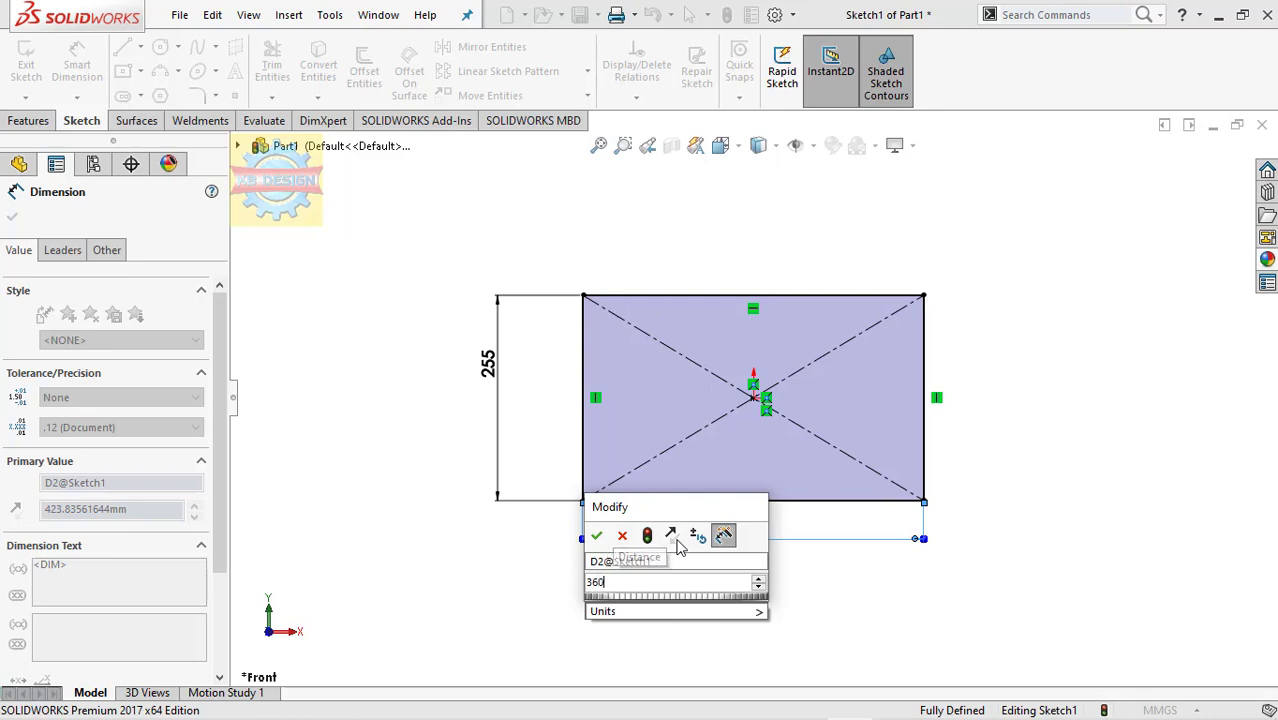
pyautogui.press('Return')
# Extrude the rectangle 165 mm with Extruded Boss/Base to create the box.
pyautogui.click(28, 120)
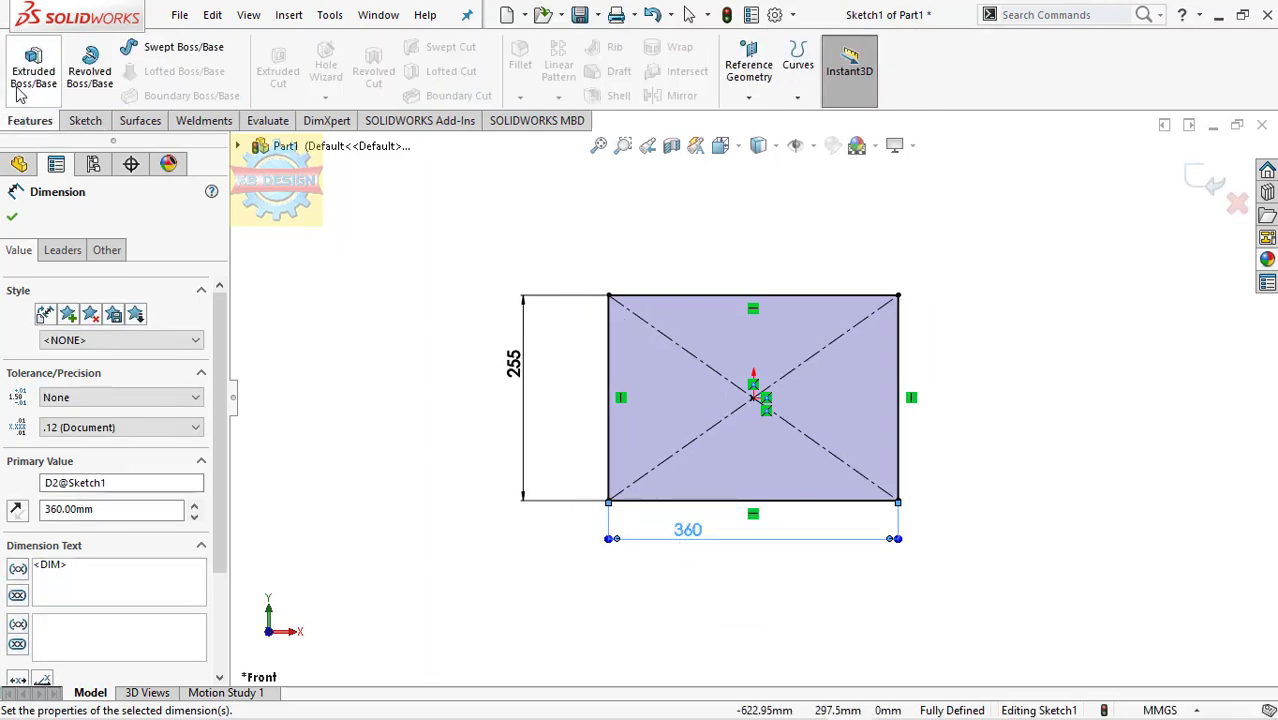
pyautogui.click(33, 70)
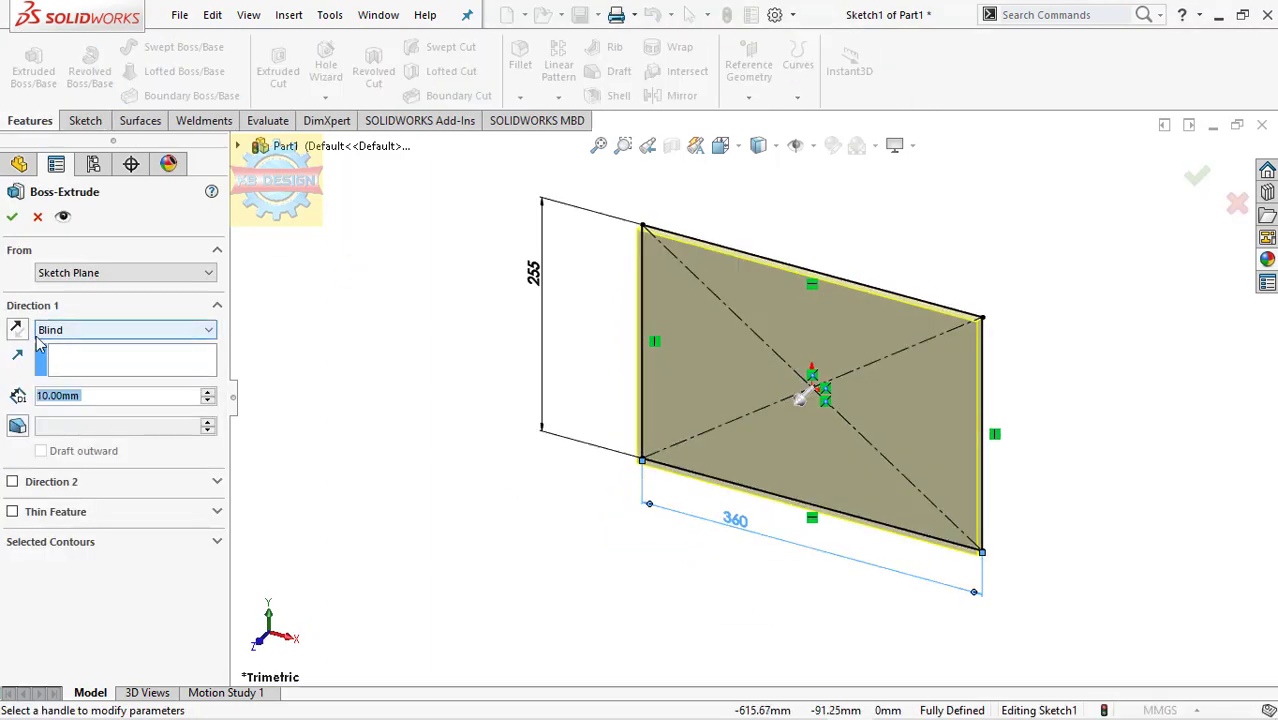
pyautogui.click(47, 360)
pyautogui.write('16')
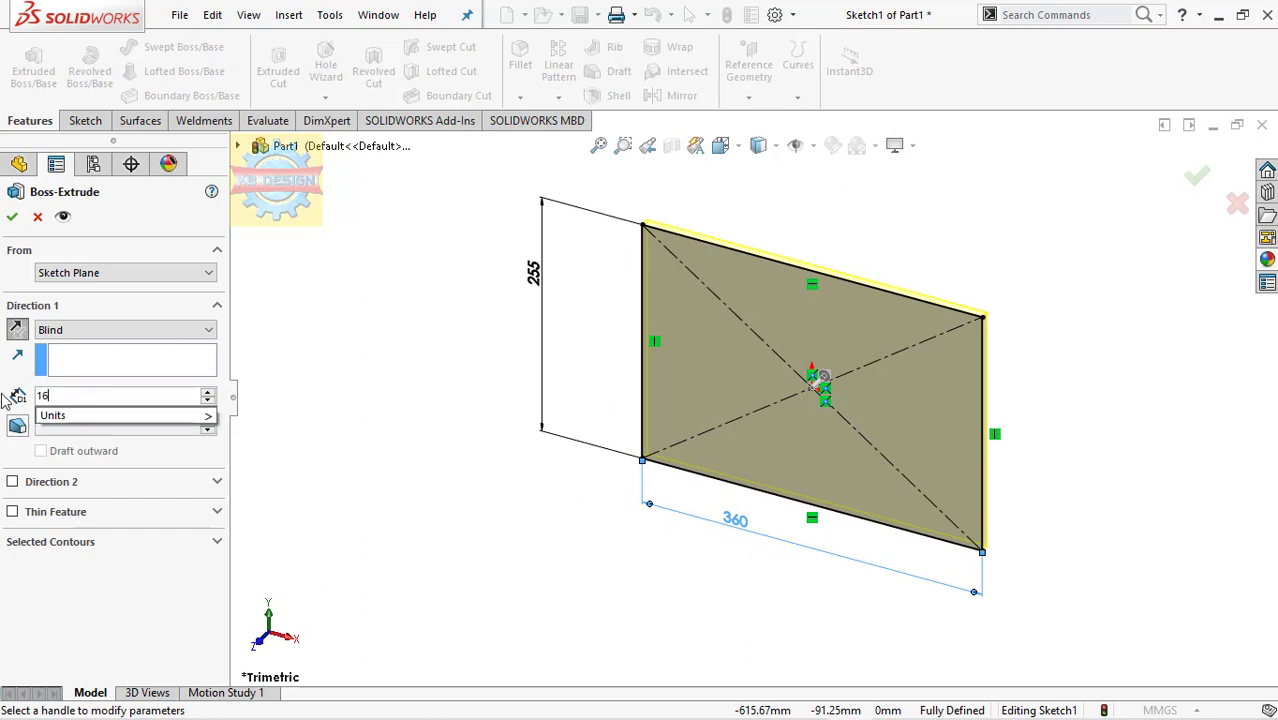
pyautogui.write('5')
pyautogui.press('Return')
pyautogui.click(12, 217)
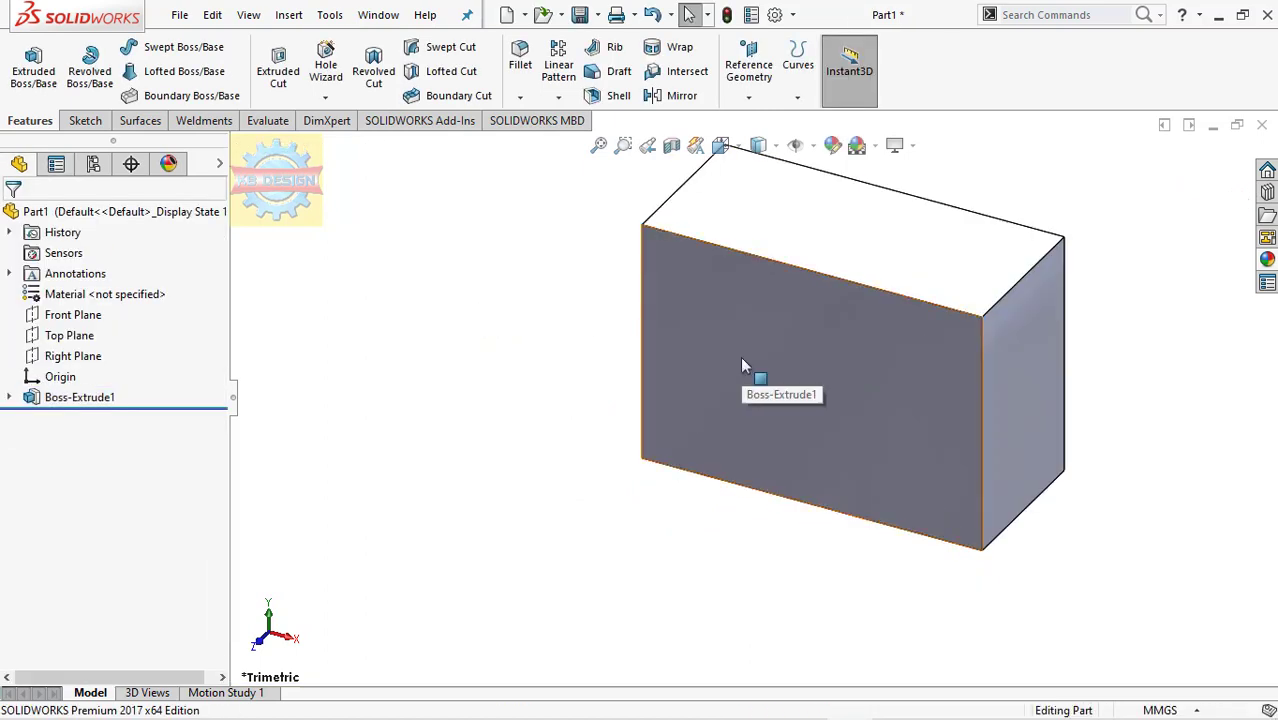
# Orbit the box and select its rear face.
pyautogui.moveTo(716, 339); pyautogui.dragTo(642, 371, button='middle')
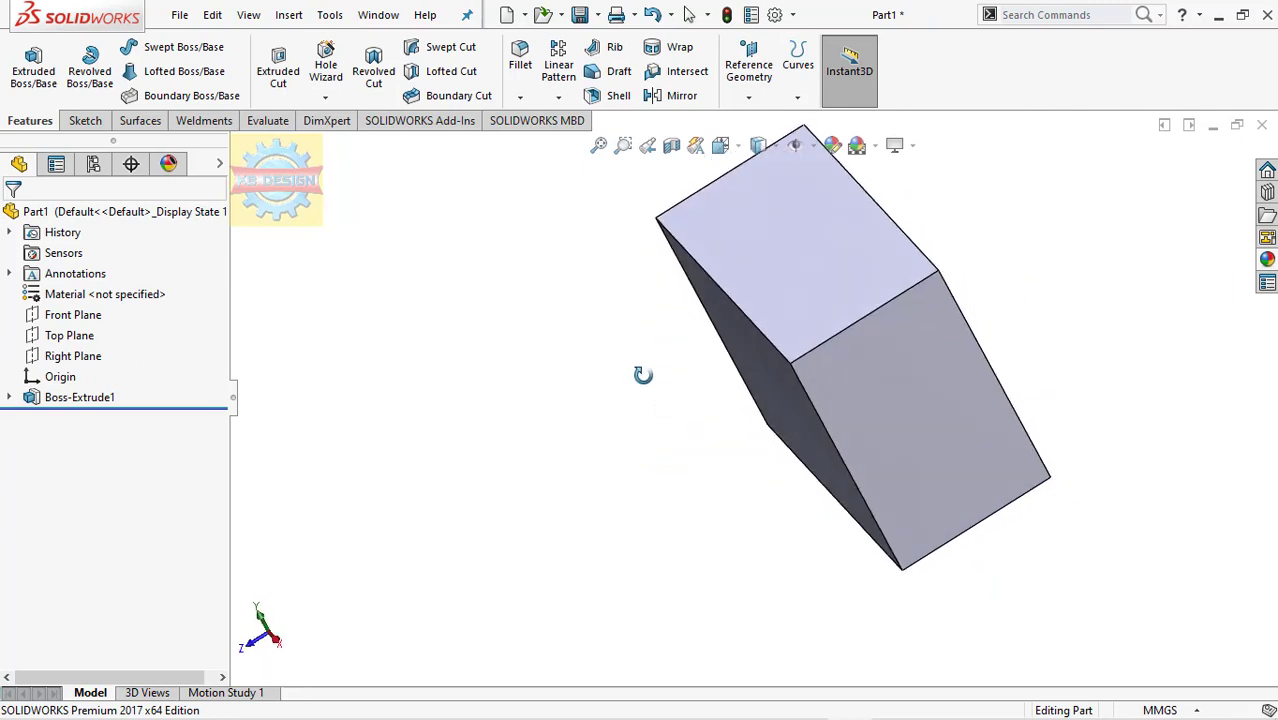
pyautogui.moveTo(790, 379); pyautogui.dragTo(890, 325, button='middle')
pyautogui.click(889, 325)
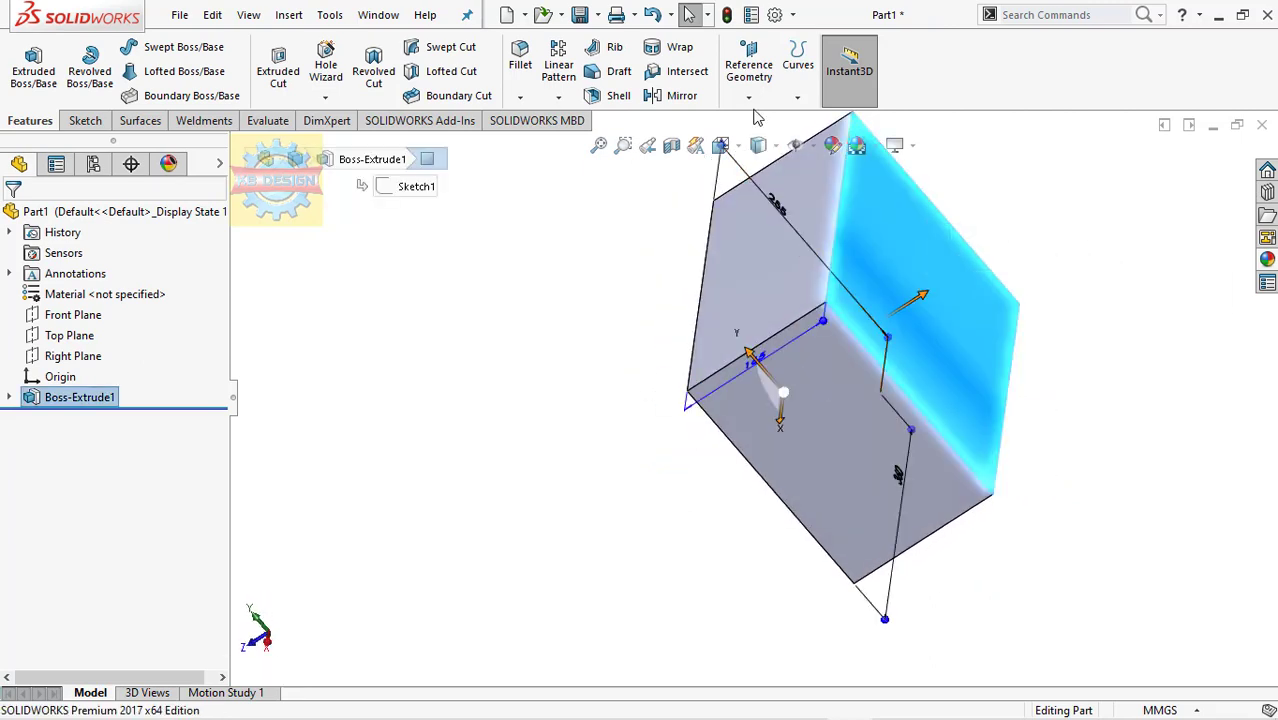
# Create Plane1 offset 162 mm from the rear face and start a sketch on it.
pyautogui.click(748, 97)
pyautogui.click(759, 122)
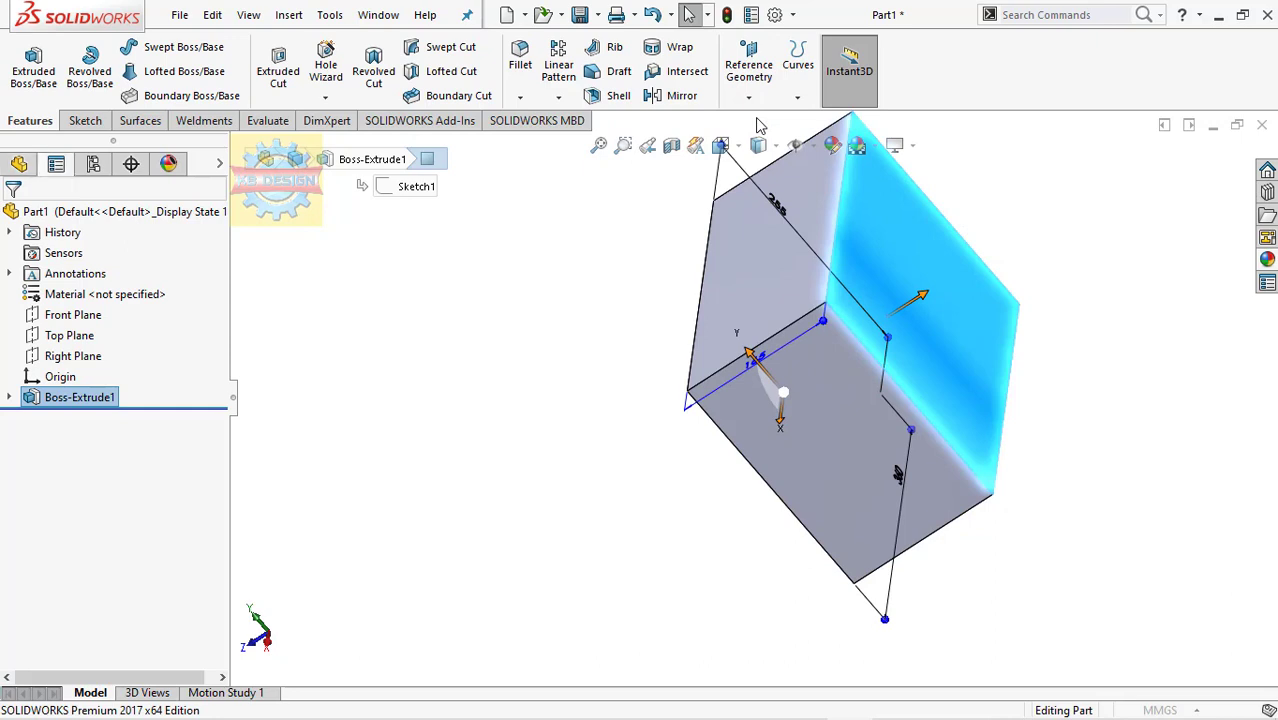
pyautogui.write('162')
pyautogui.press('Return')
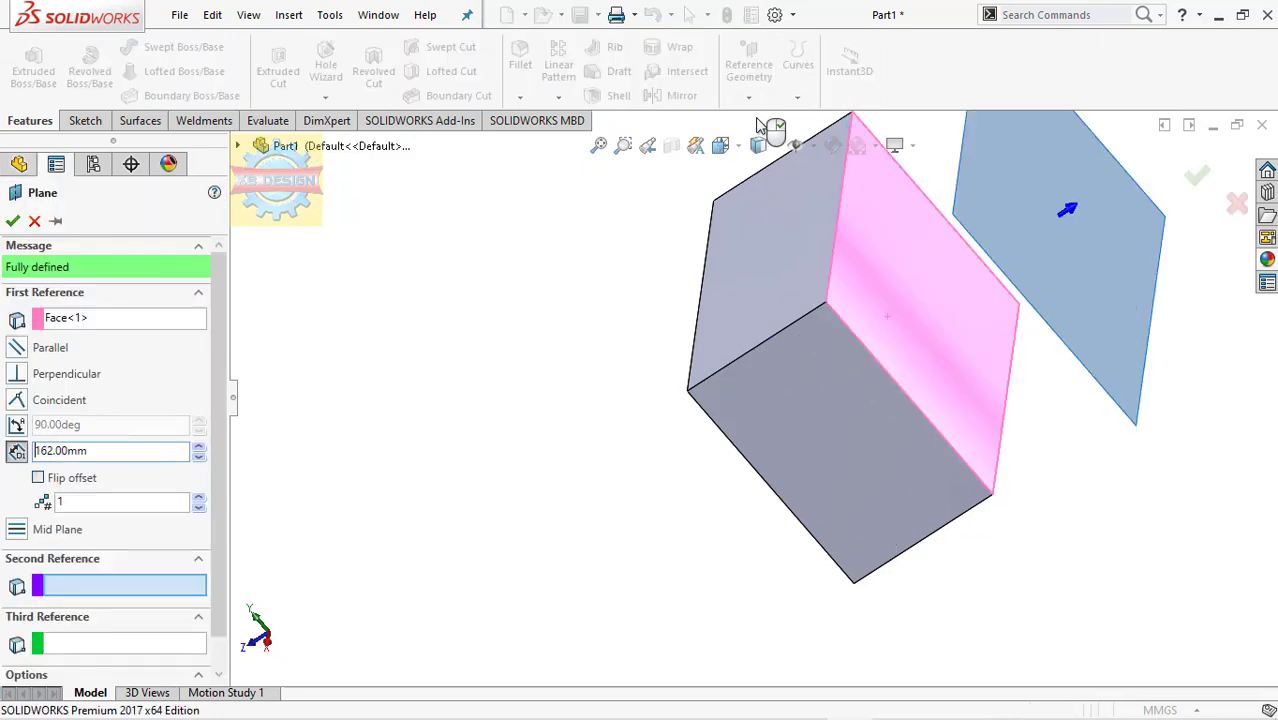
pyautogui.click(8, 221)
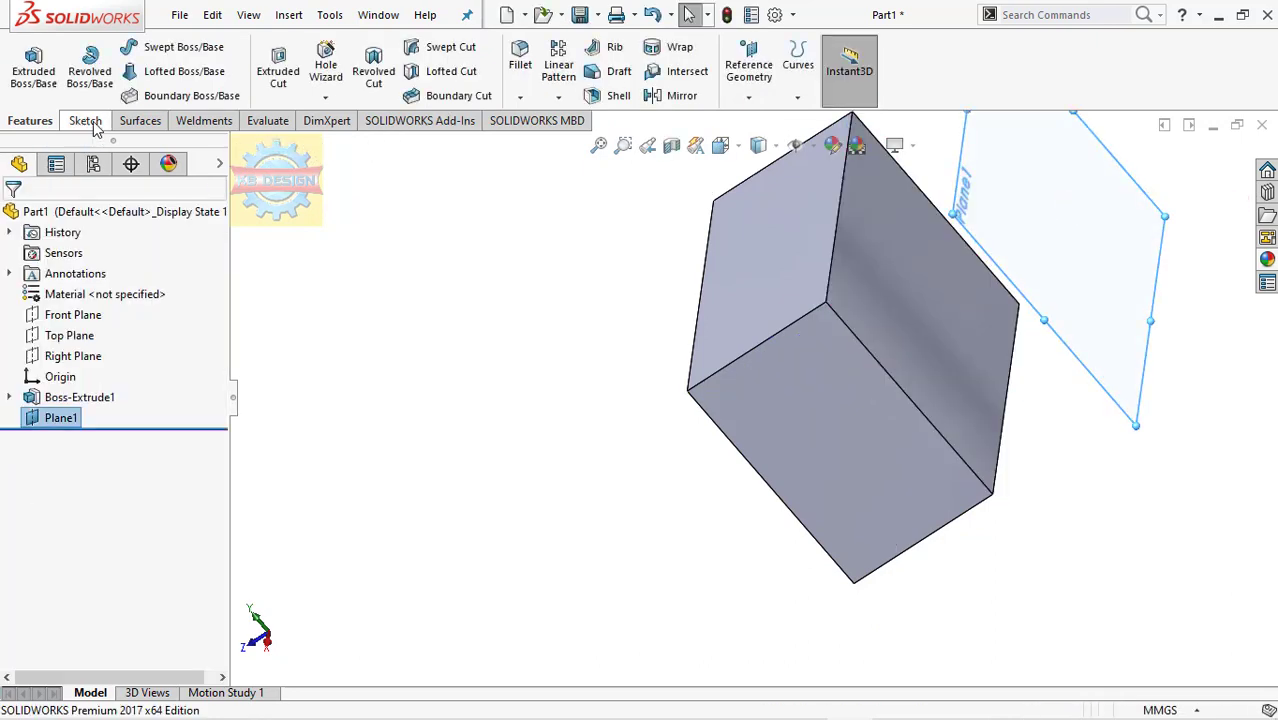
pyautogui.click(84, 118)
pyautogui.click(42, 72)
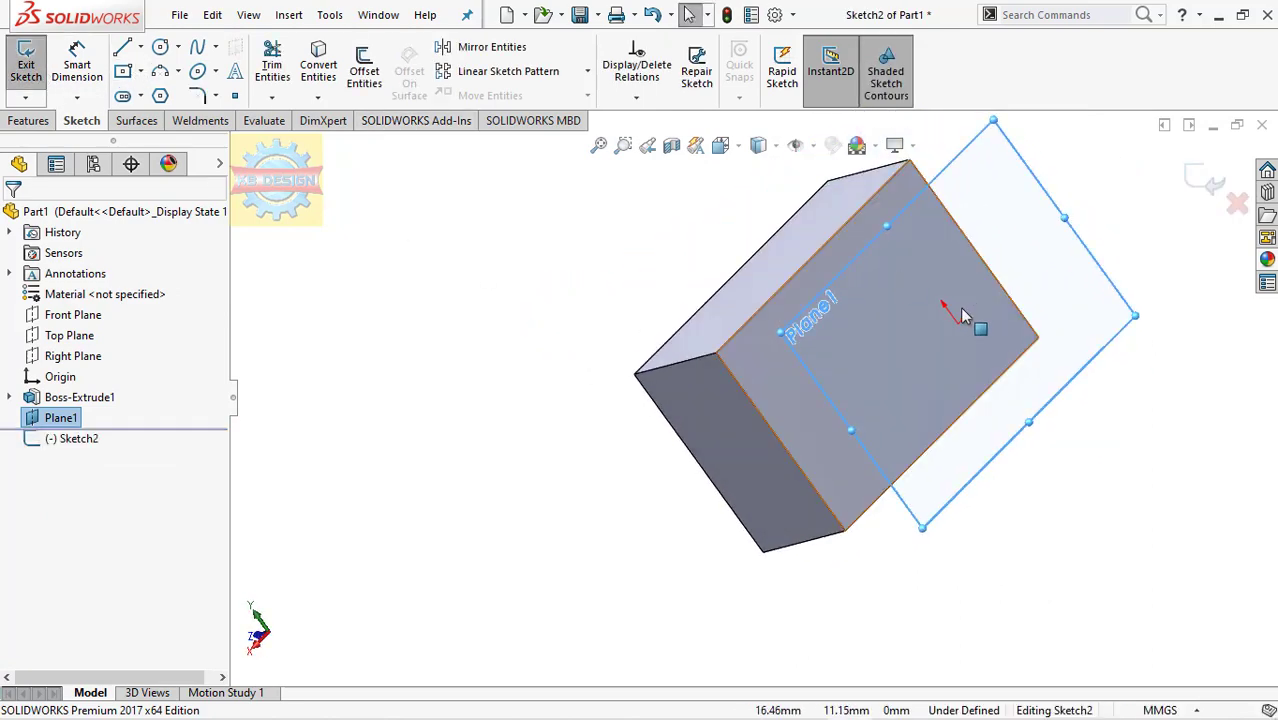
# Switch to Back view and draw a center rectangle from the origin.
pyautogui.press('space')
pyautogui.click(827, 337)
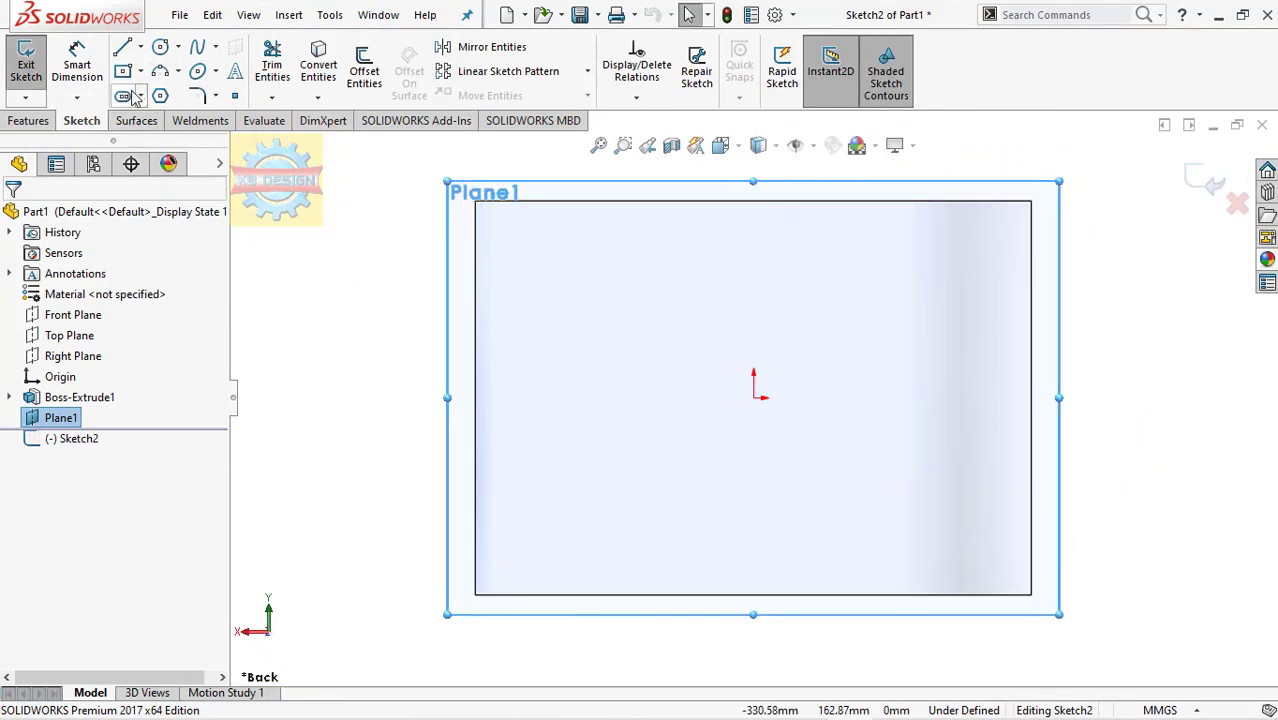
pyautogui.click(124, 73)
pyautogui.click(755, 397)
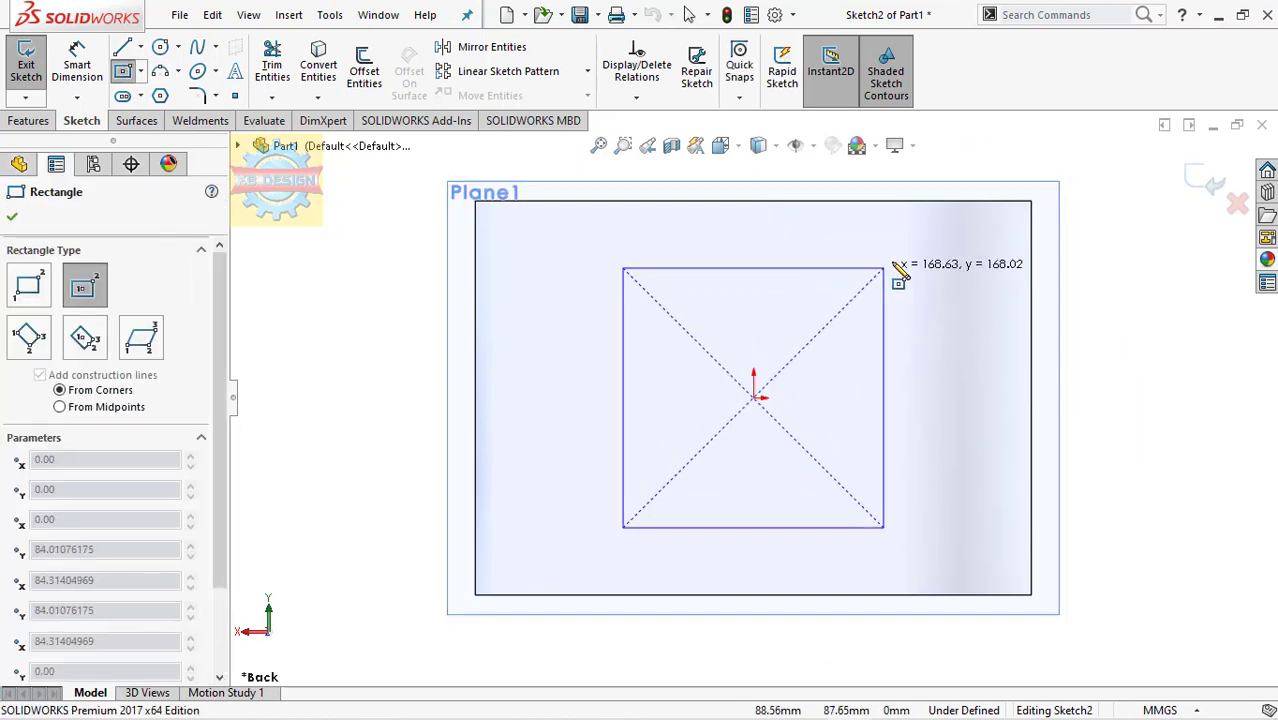
pyautogui.click(924, 268)
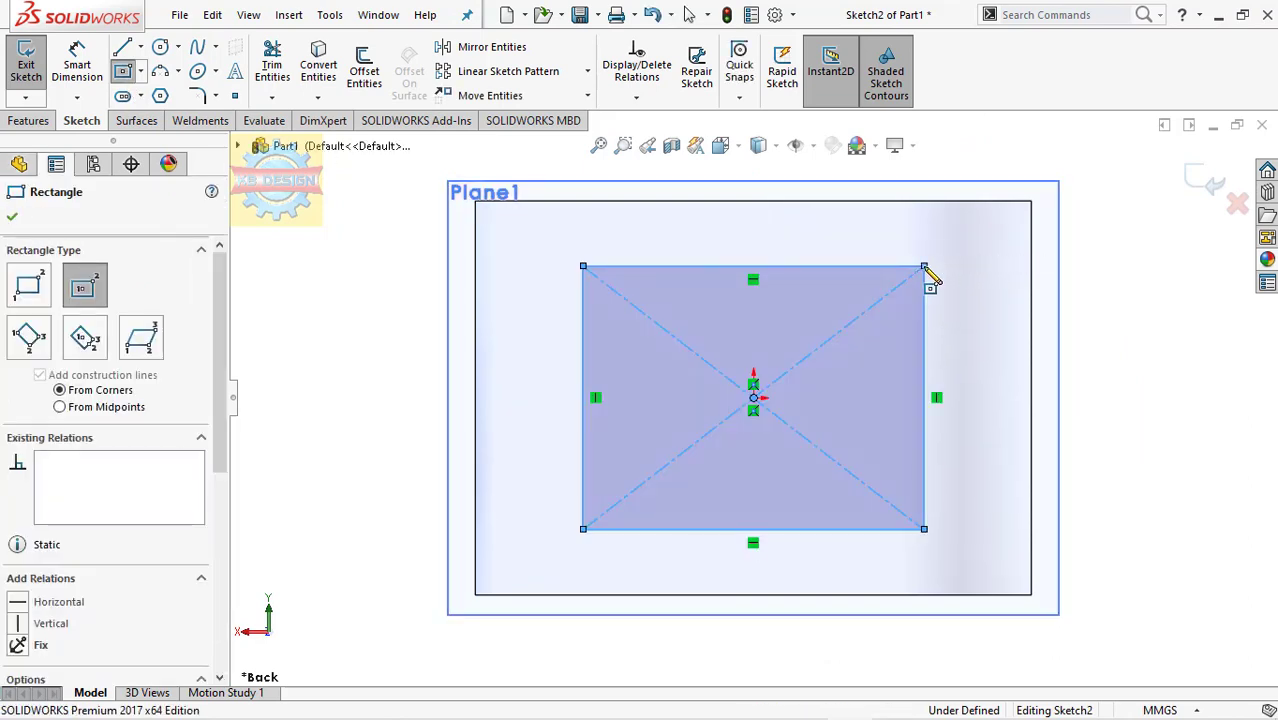
# Dimension the rectangle 193.5 mm wide and 139.5 mm tall, then exit the sketch.
pyautogui.click(77, 65)
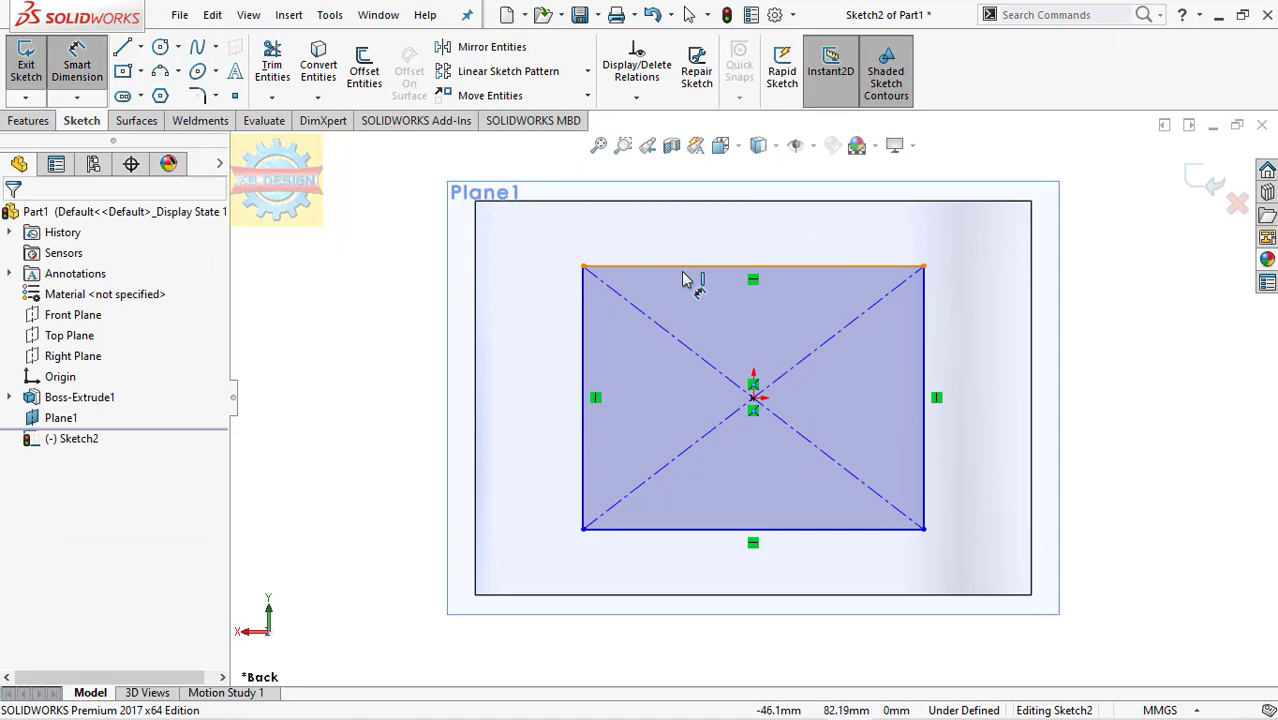
pyautogui.click(686, 267)
pyautogui.click(687, 244)
pyautogui.write('193')
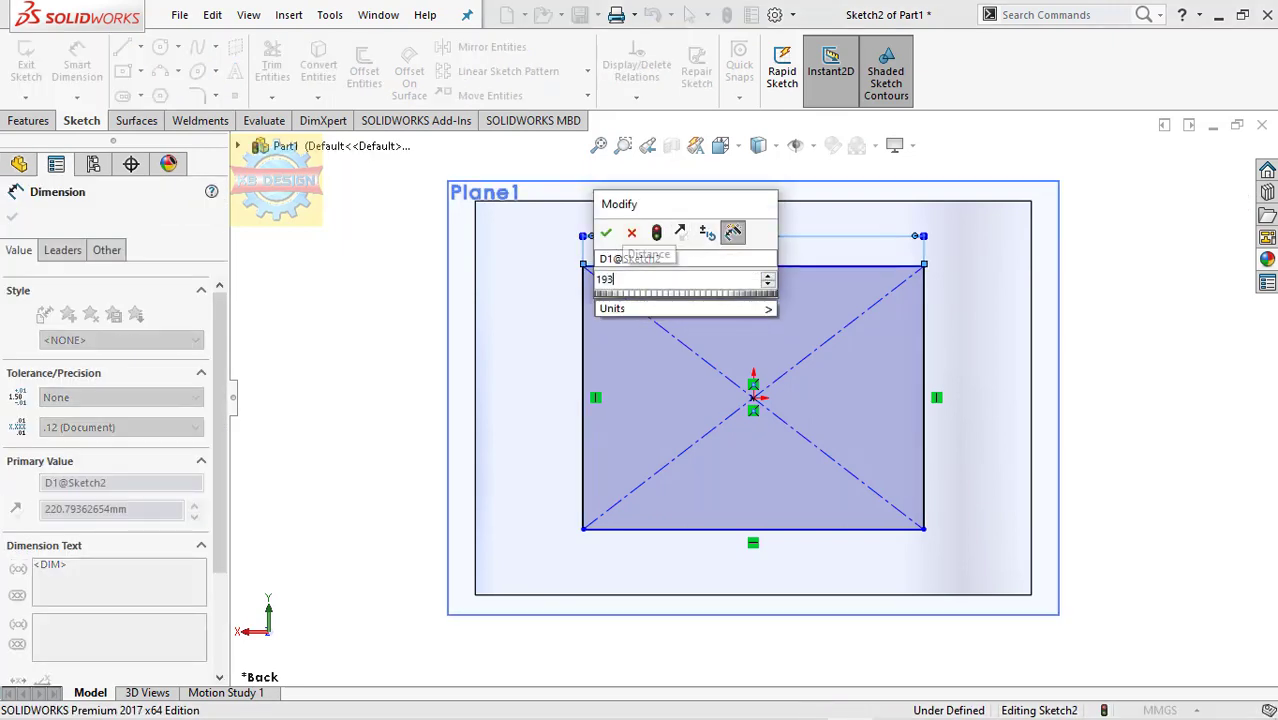
pyautogui.write('.5')
pyautogui.press('Return')
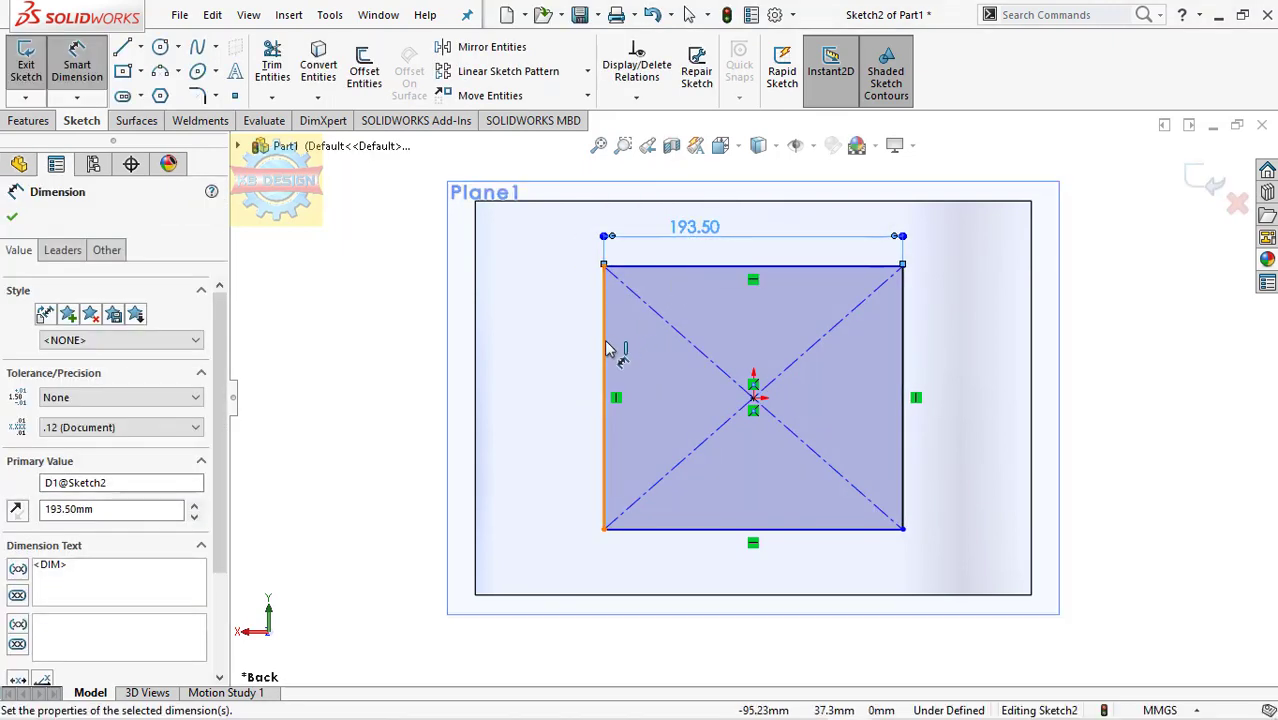
pyautogui.click(604, 350)
pyautogui.click(520, 400)
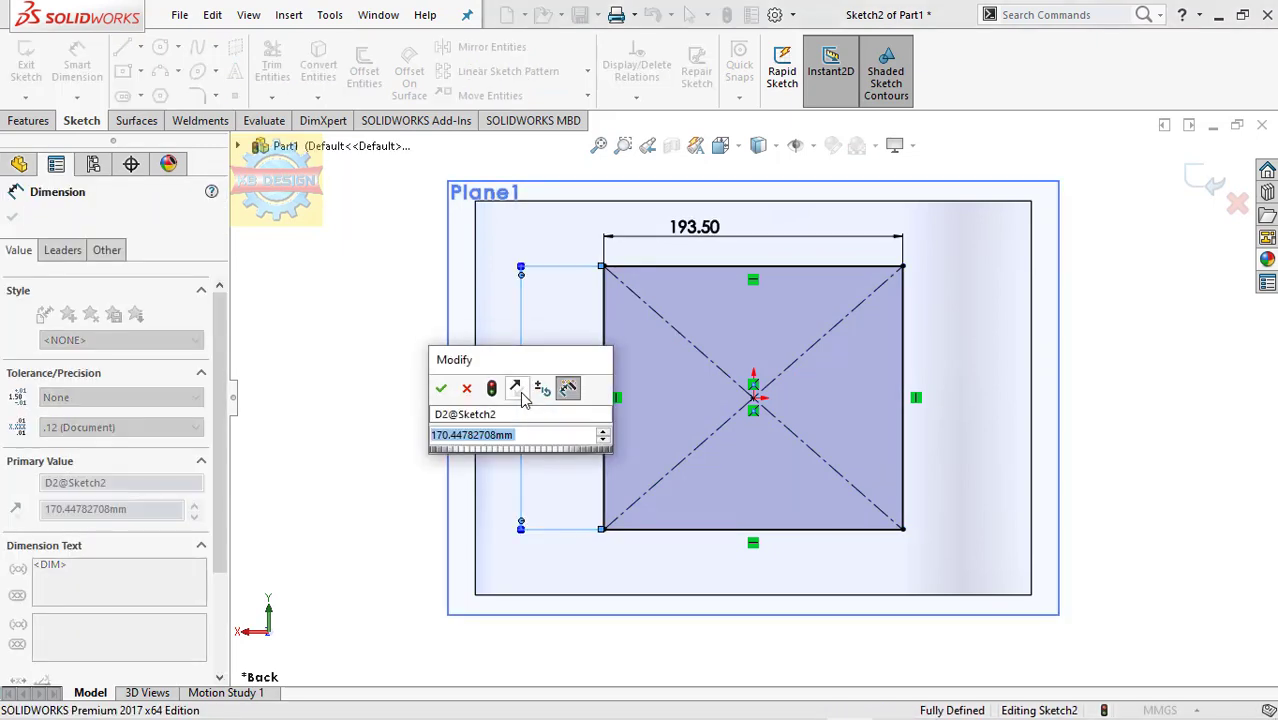
pyautogui.write('139')
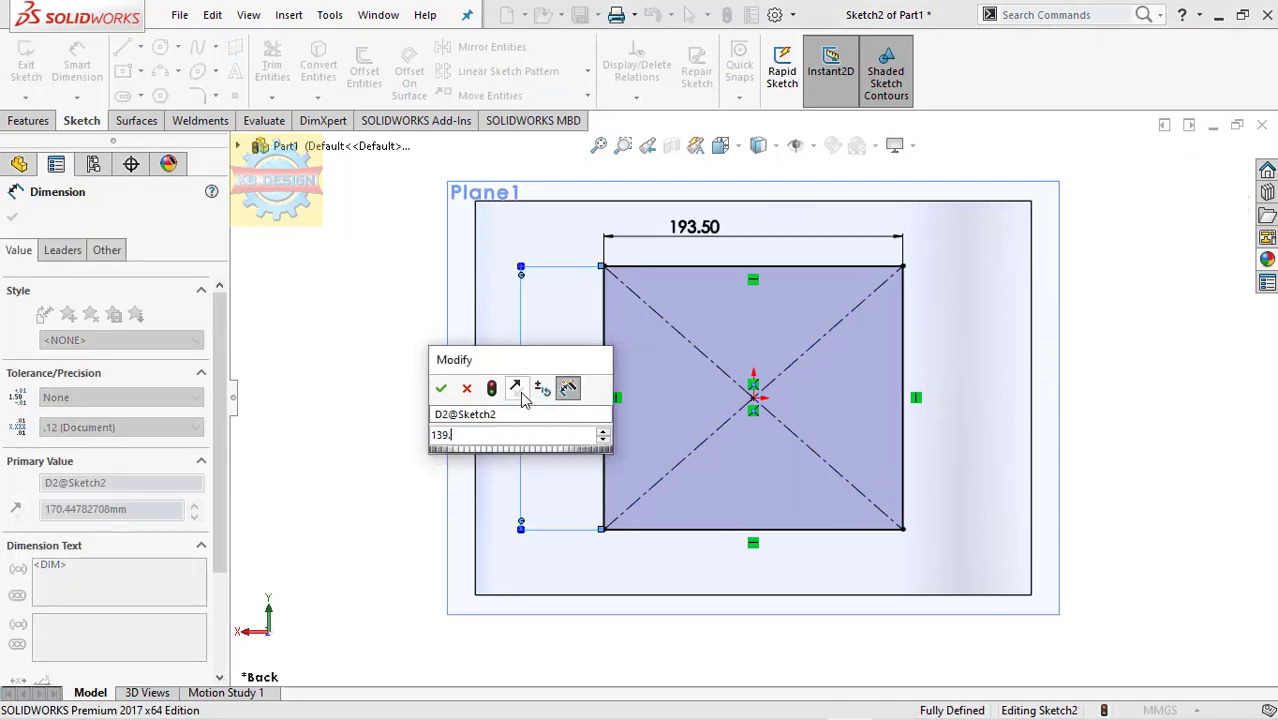
pyautogui.write('.5')
pyautogui.press('Return')
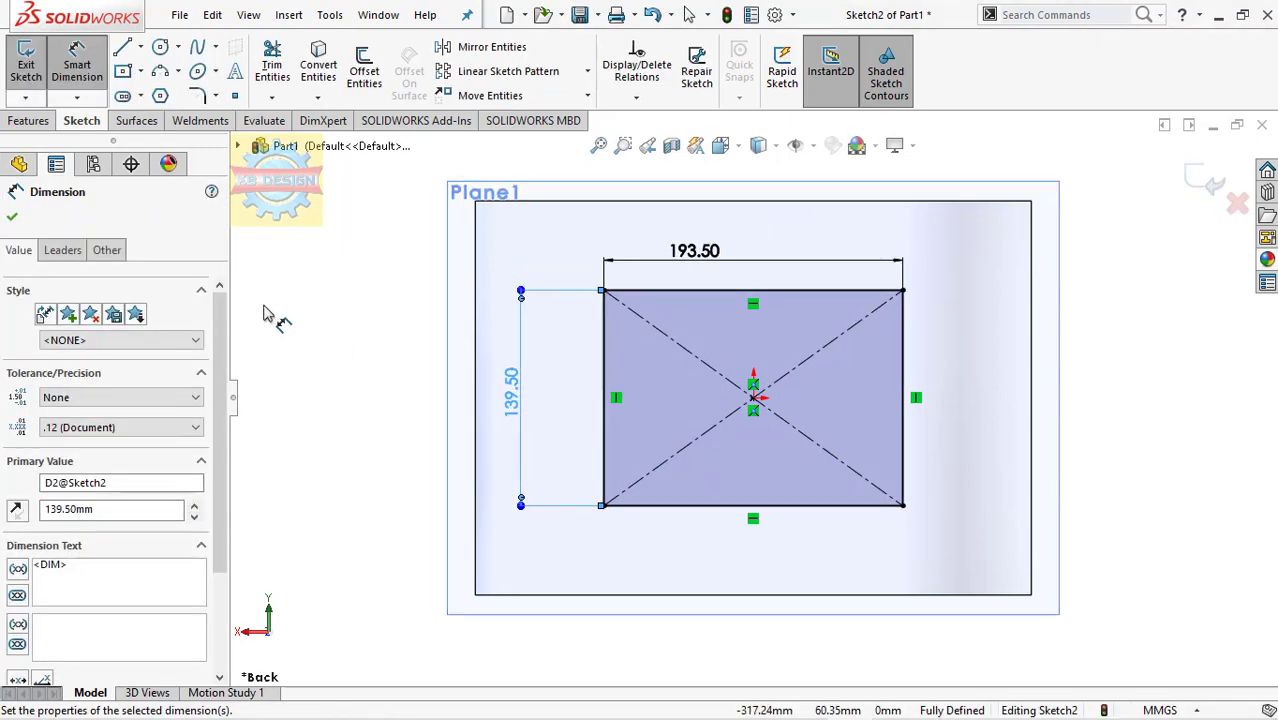
pyautogui.click(24, 74)
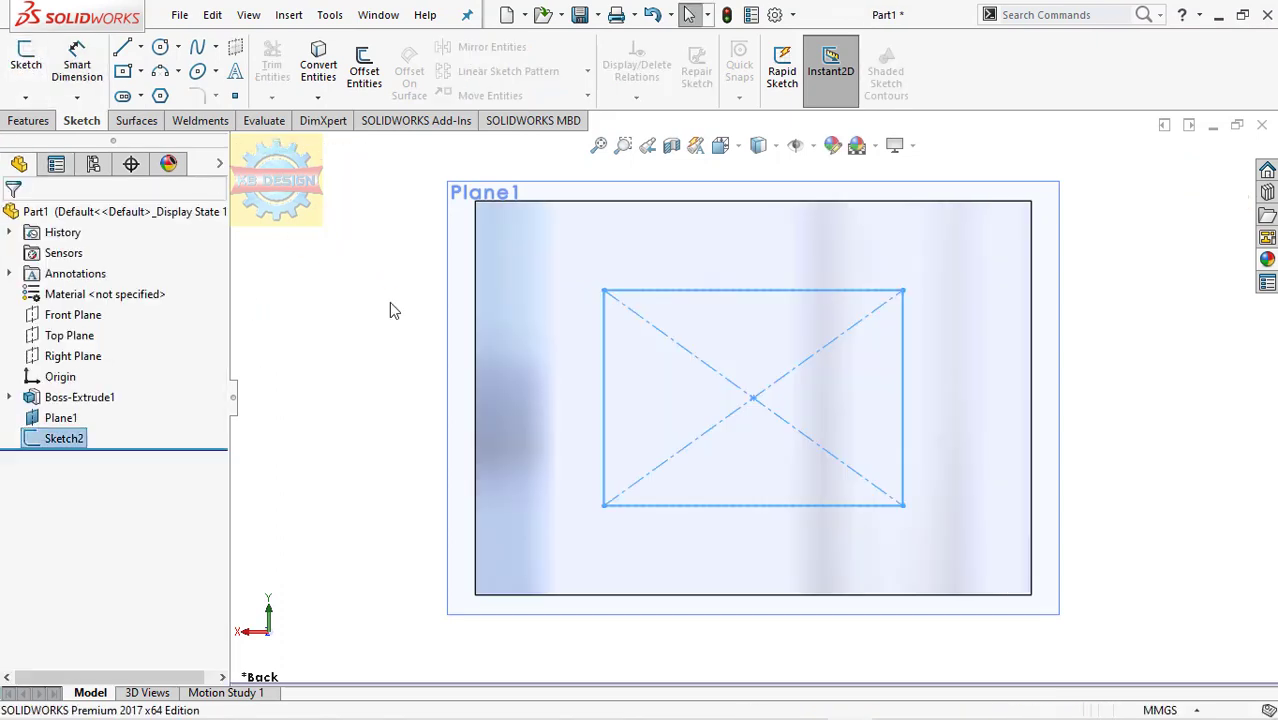
# Loft from the box-face profile to the Plane1 rectangle to form the tapered back.
pyautogui.click(565, 317)
pyautogui.click(598, 240)
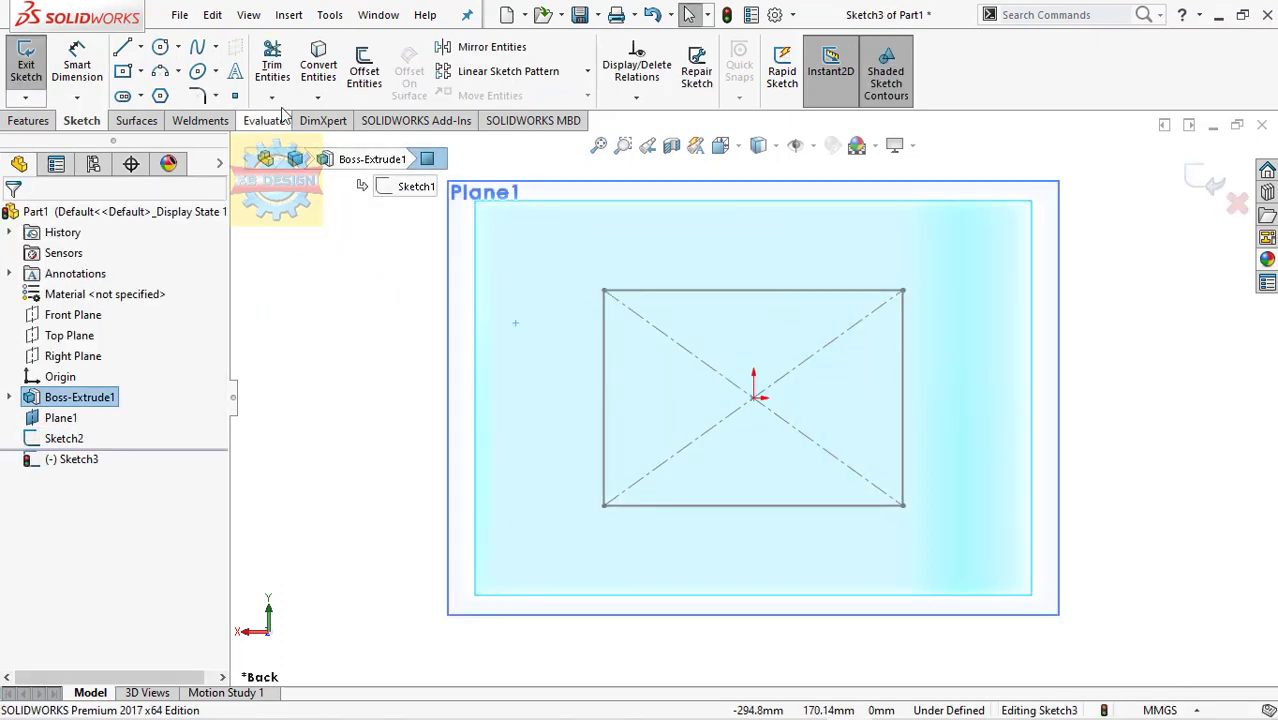
pyautogui.click(26, 65)
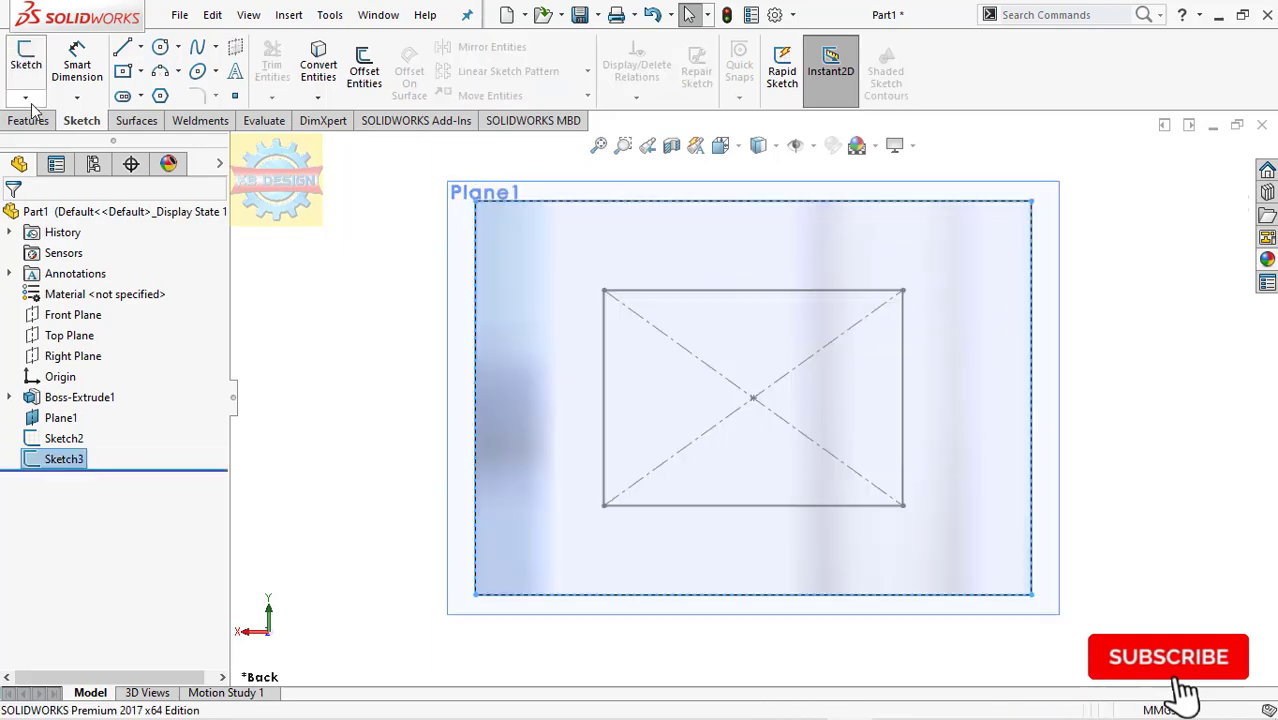
pyautogui.click(28, 120)
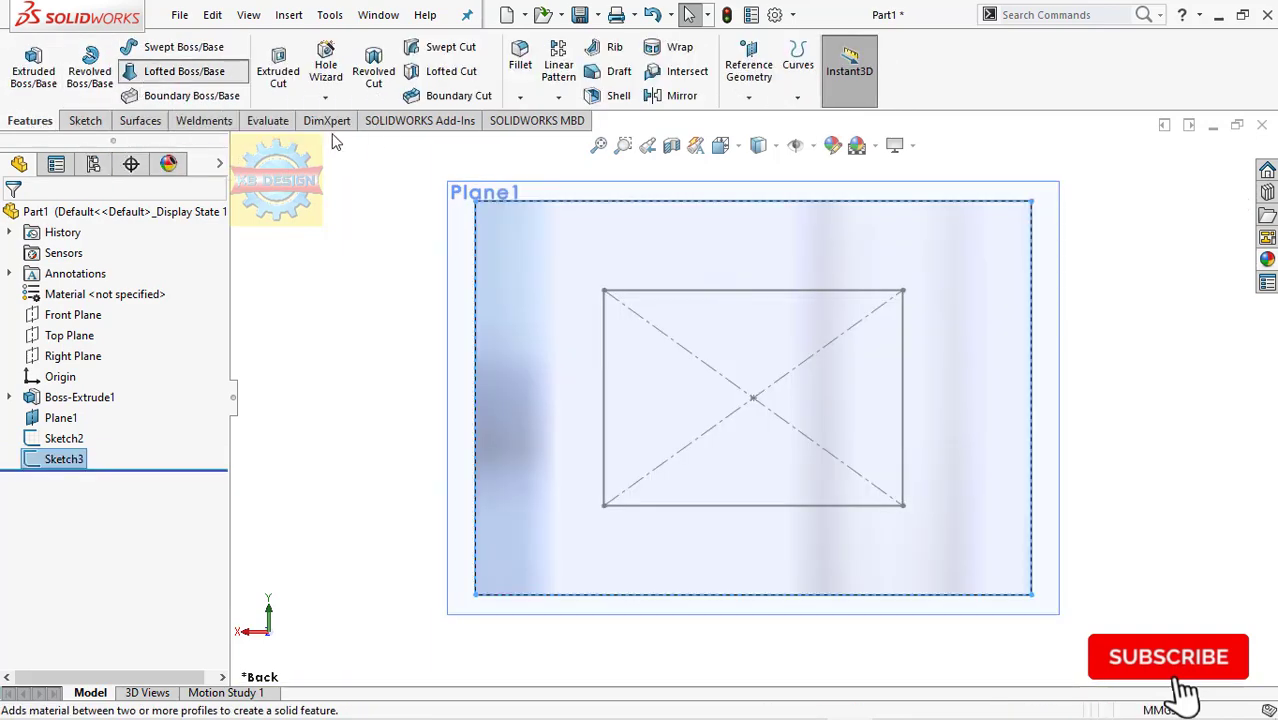
pyautogui.click(165, 71)
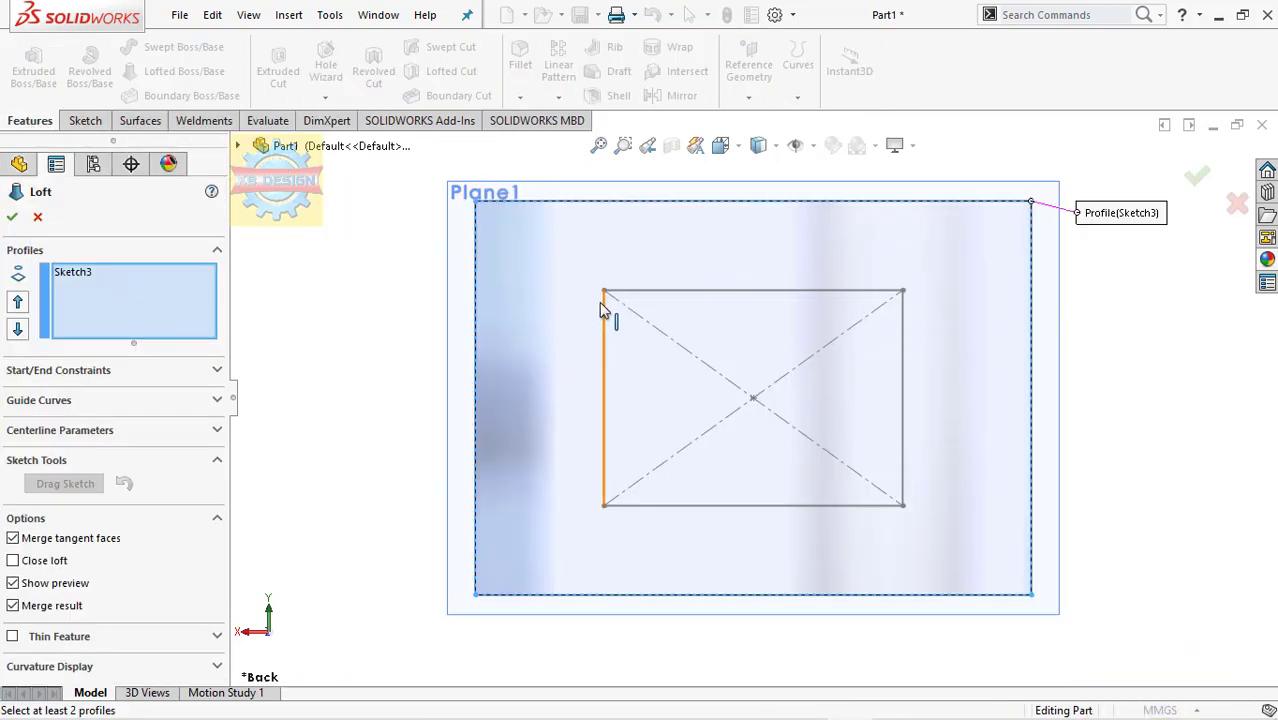
pyautogui.click(601, 303)
pyautogui.click(12, 218)
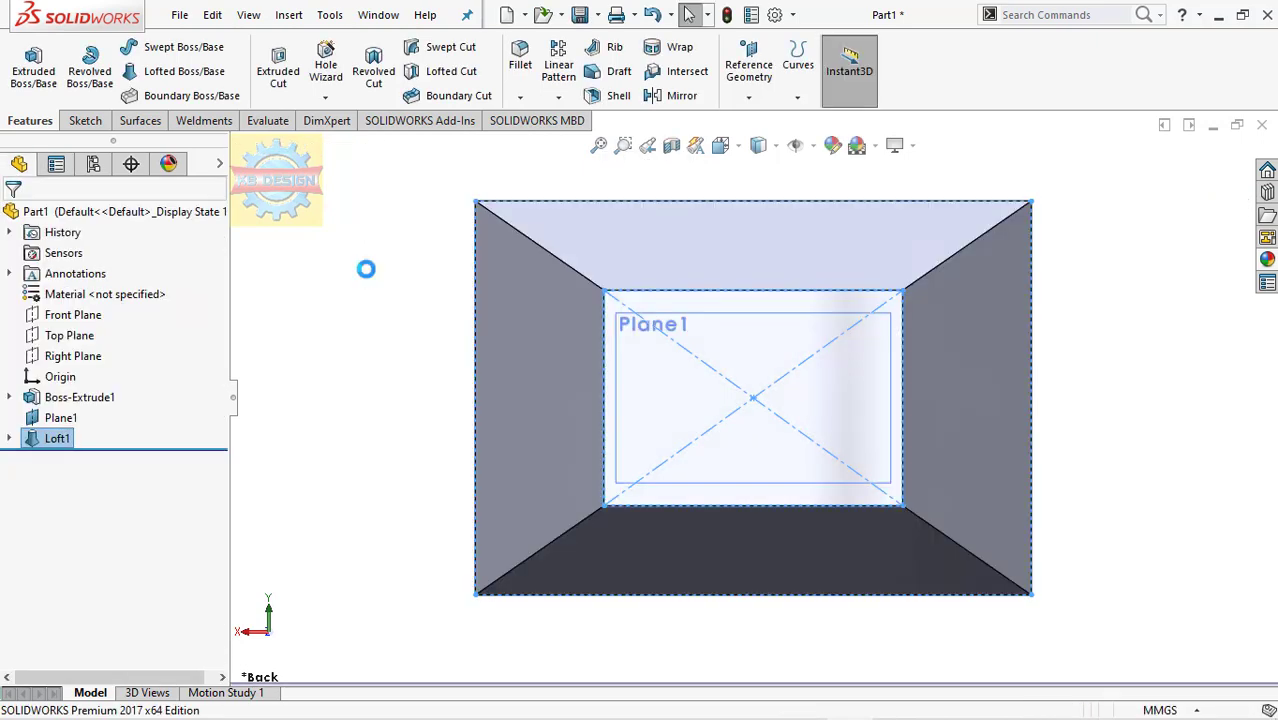
# Hide Plane1 and orbit the model to an oblique view.
pyautogui.click(622, 324)
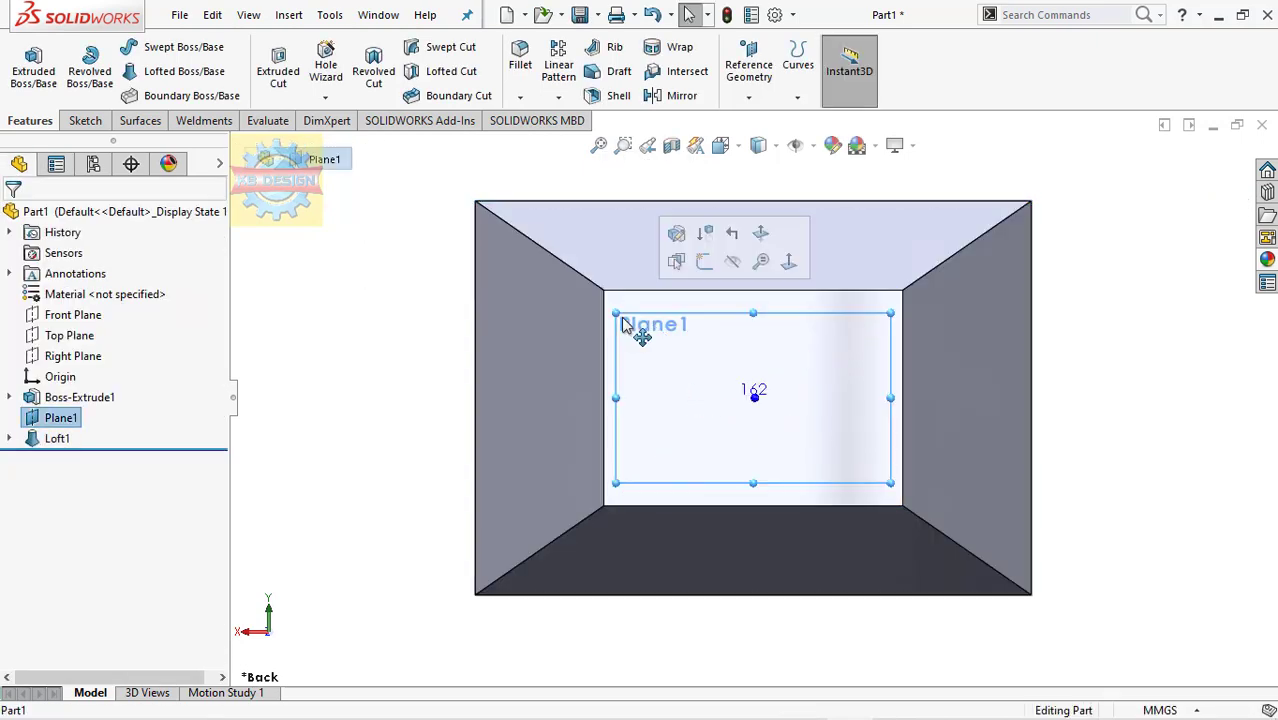
pyautogui.click(725, 265)
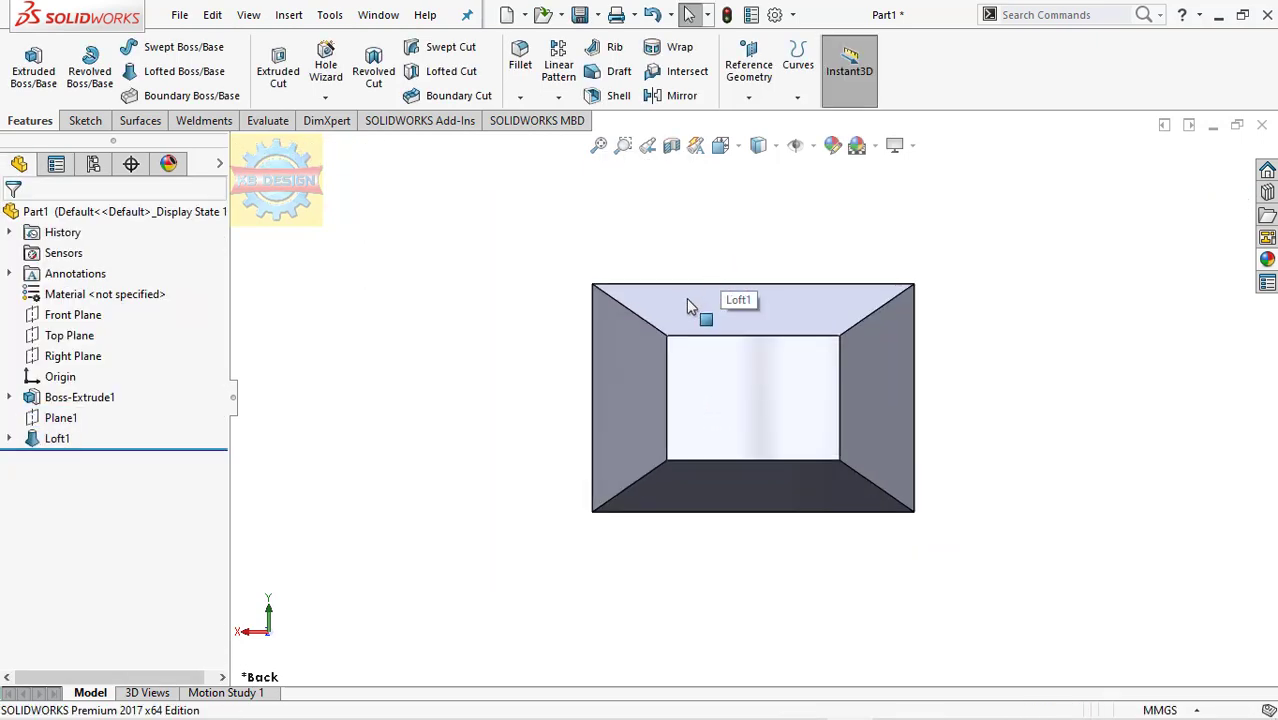
pyautogui.moveTo(690, 300); pyautogui.dragTo(679, 218, button='middle')
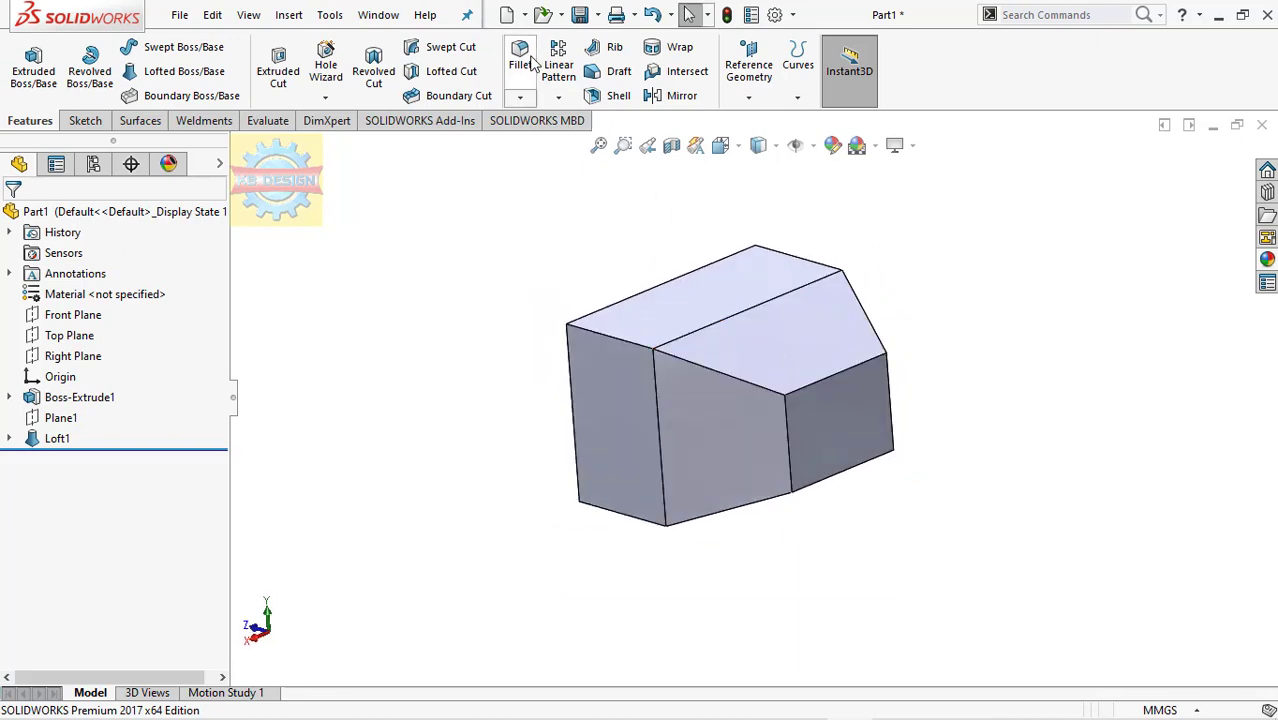
# Start a 4 mm fillet, try a connected-face edge selection, then clear the edge list.
pyautogui.hotkey('ctrl', 'f')
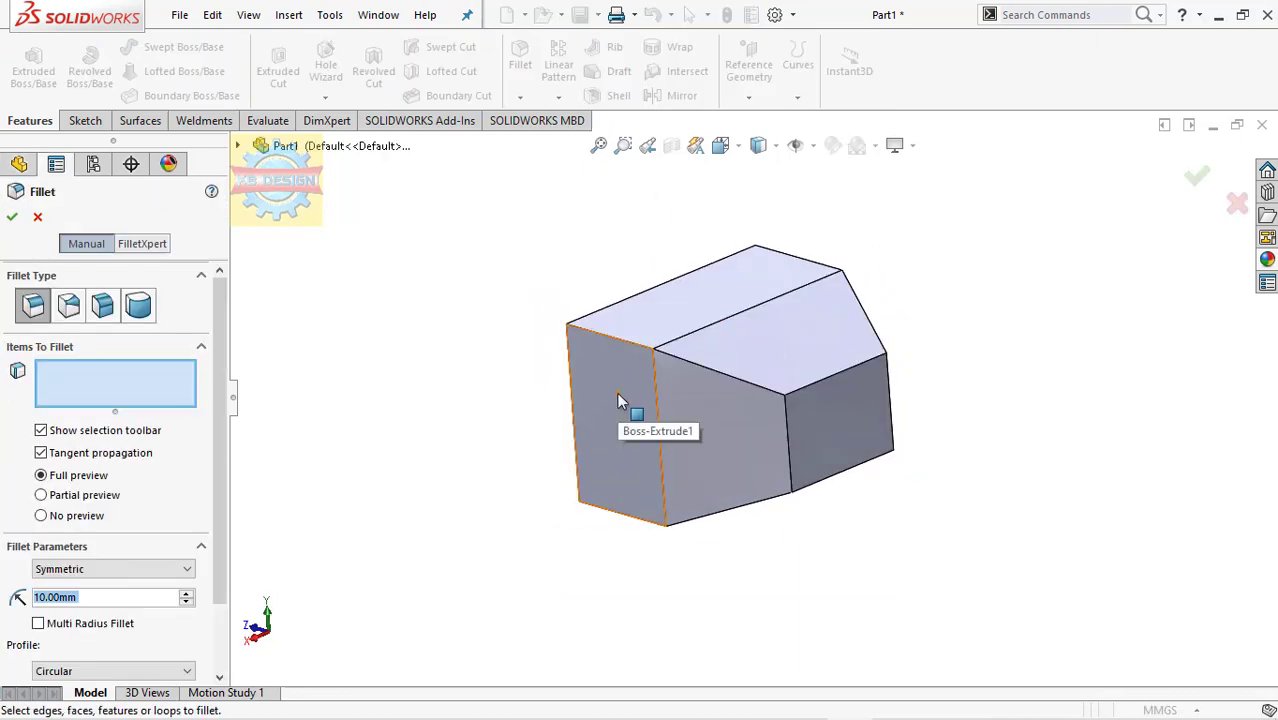
pyautogui.write('4')
pyautogui.press('Return')
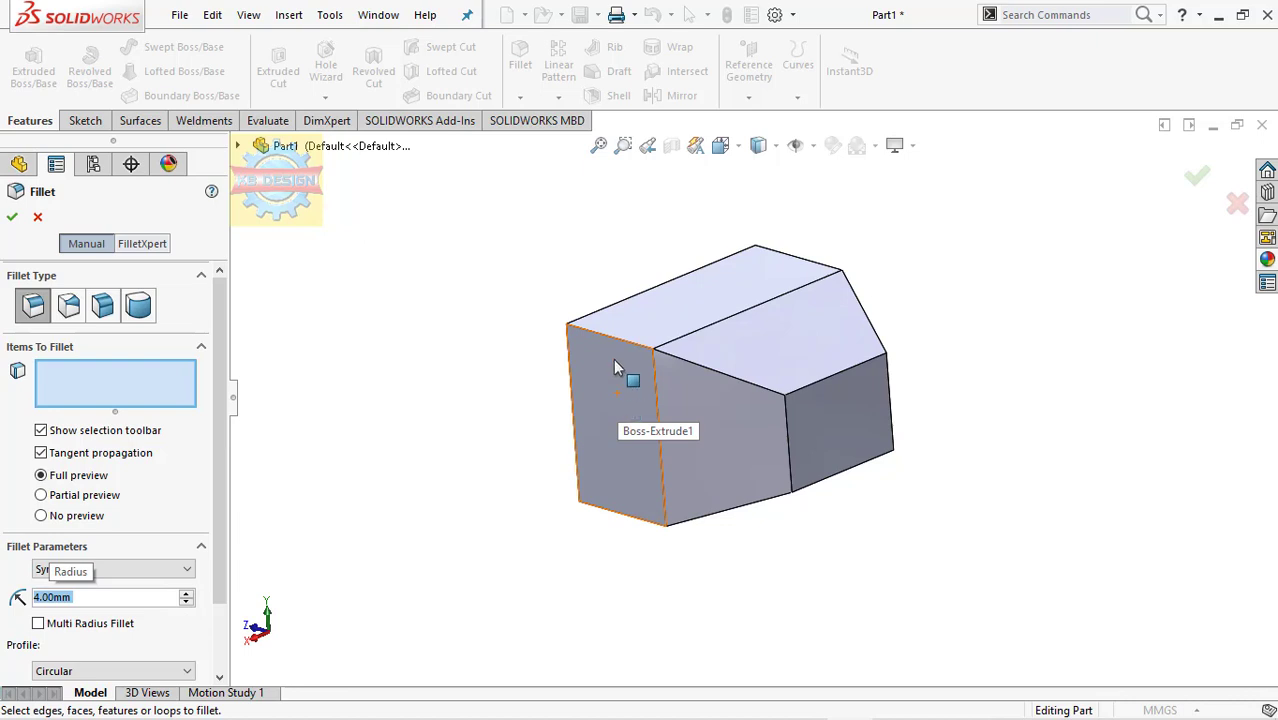
pyautogui.click(617, 340)
pyautogui.click(664, 280)
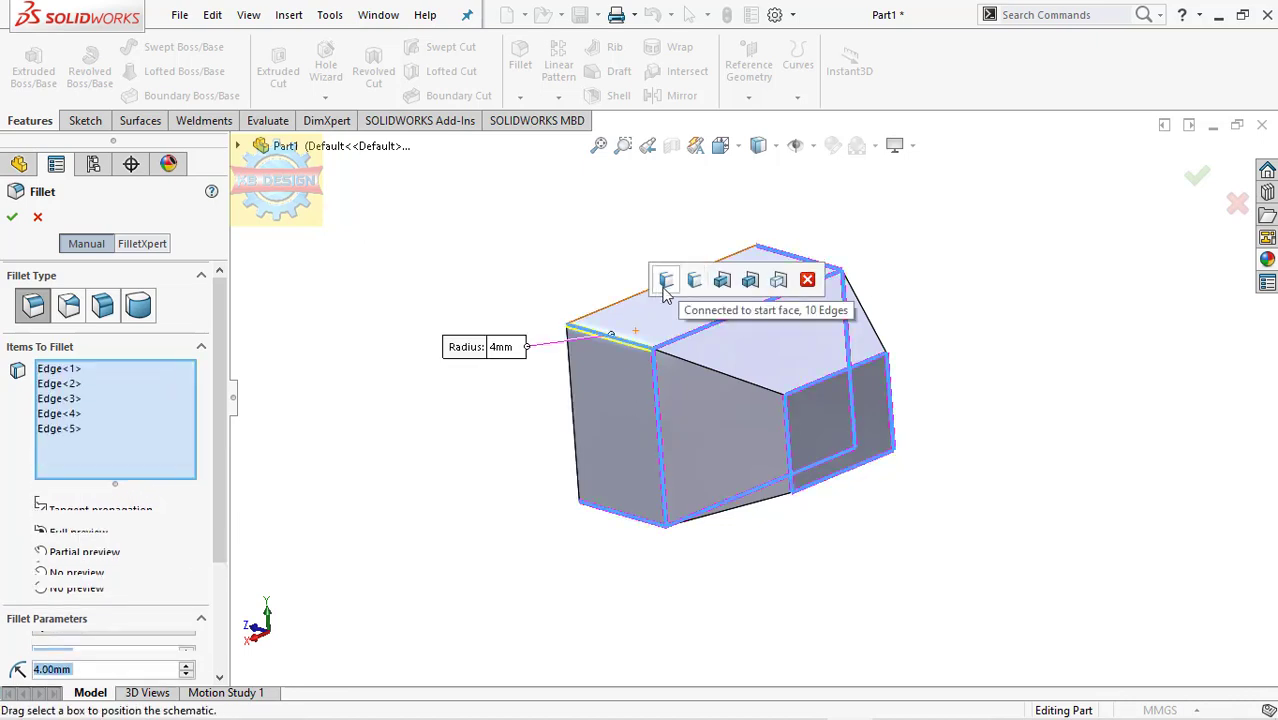
pyautogui.rightClick(147, 442)
pyautogui.click(168, 451)
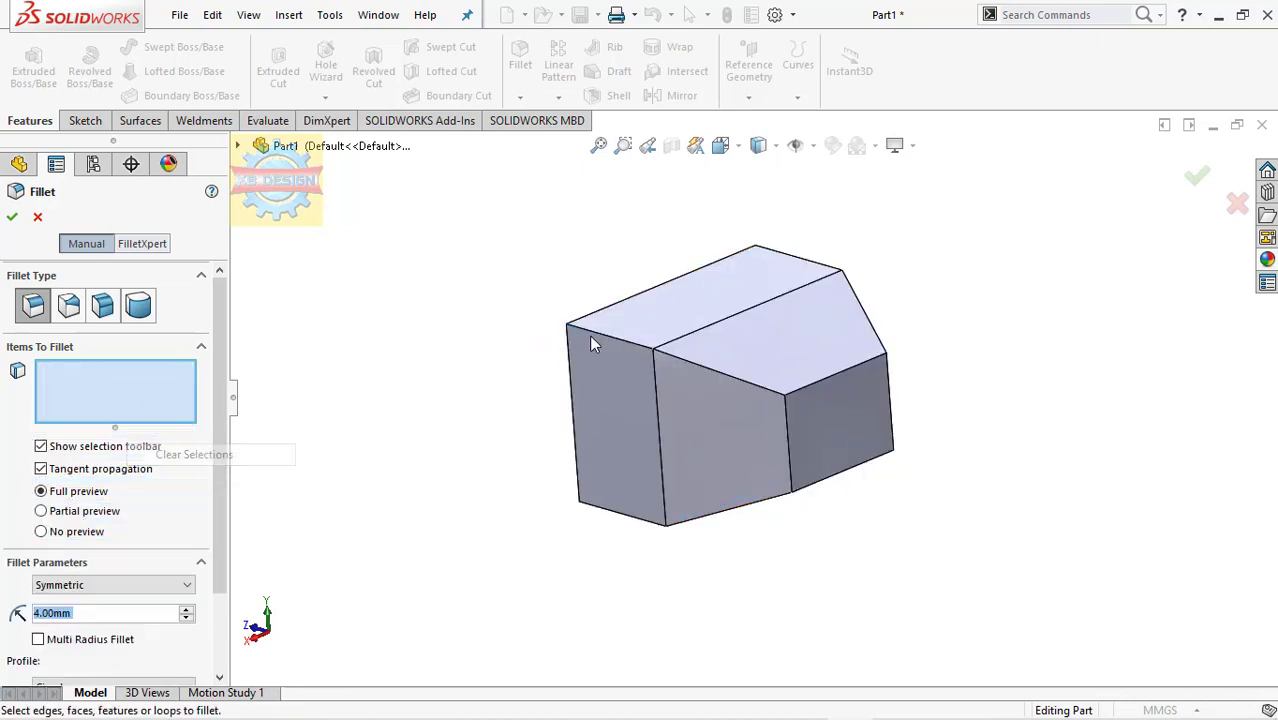
# Select the front, box-to-taper and end-face edges for the 4 mm fillet.
pyautogui.click(610, 336)
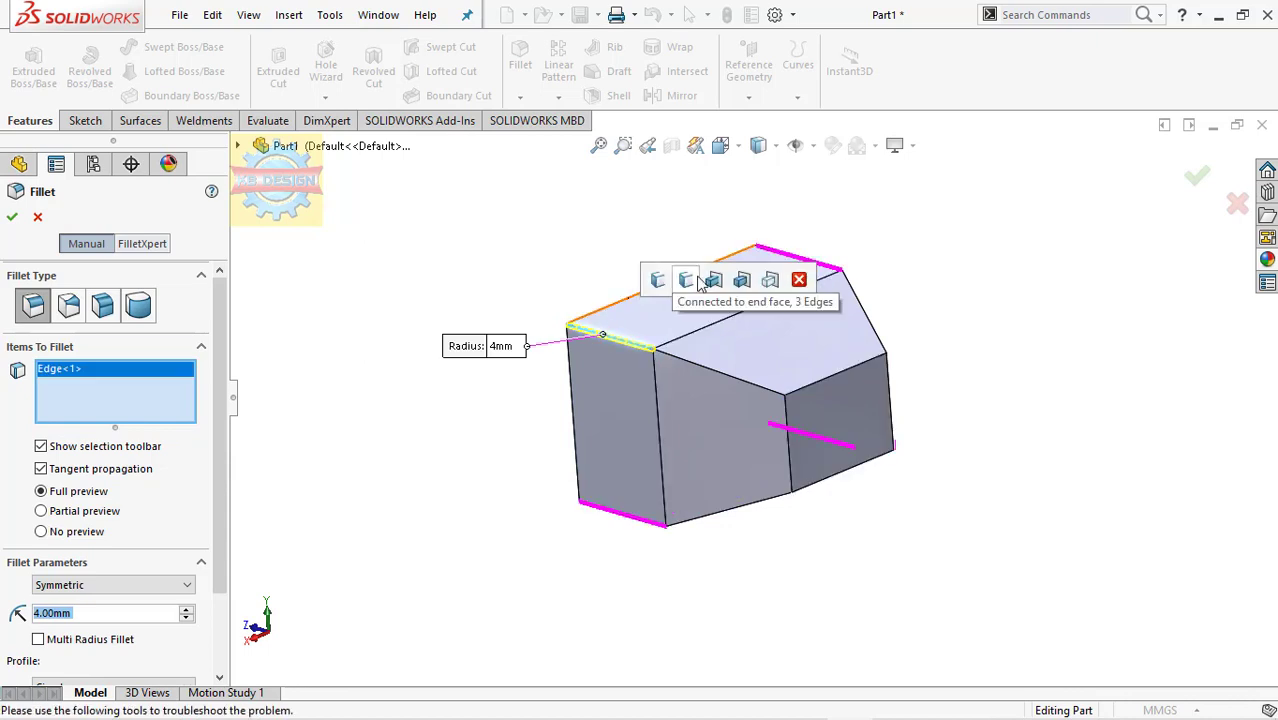
pyautogui.click(700, 282)
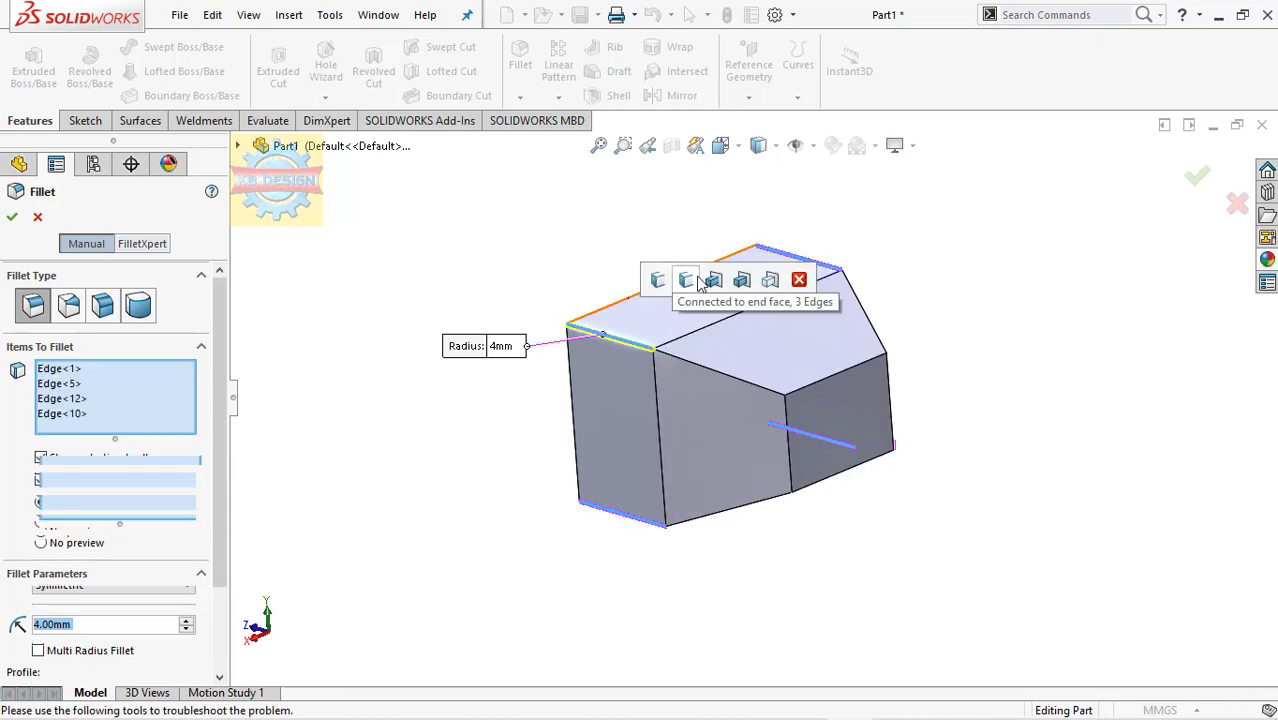
pyautogui.click(705, 370)
pyautogui.click(787, 311)
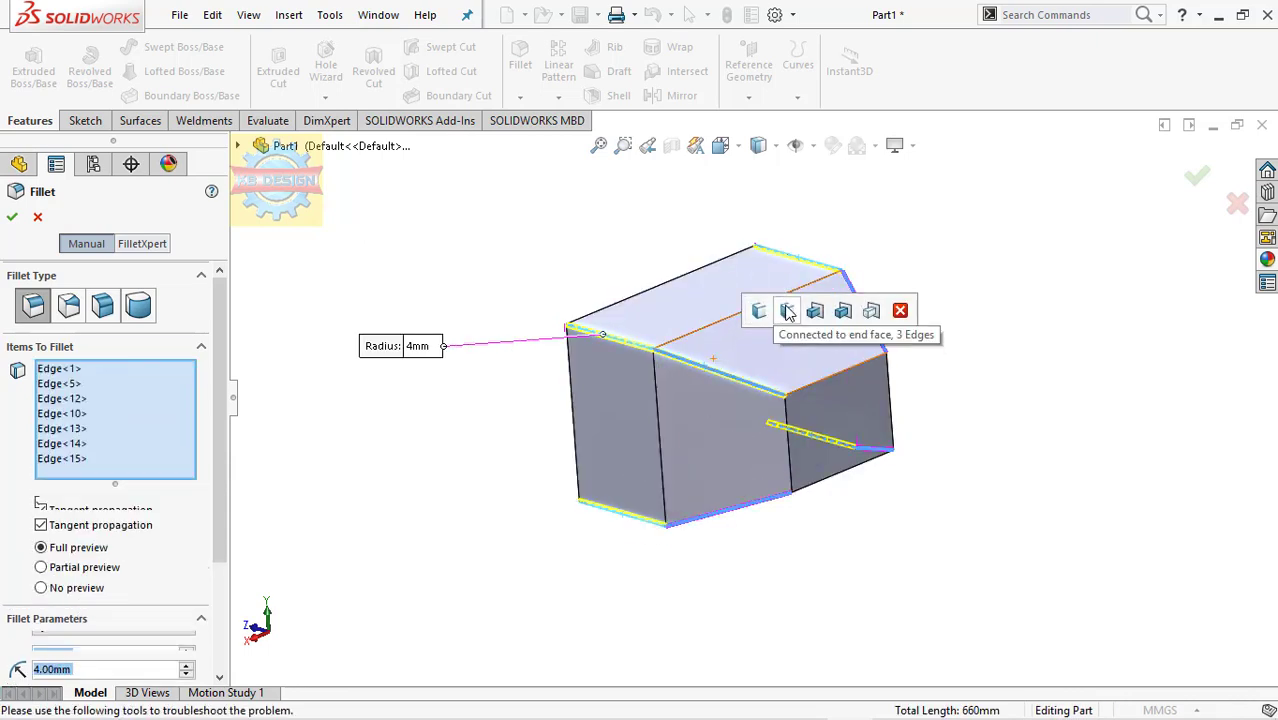
pyautogui.click(800, 415)
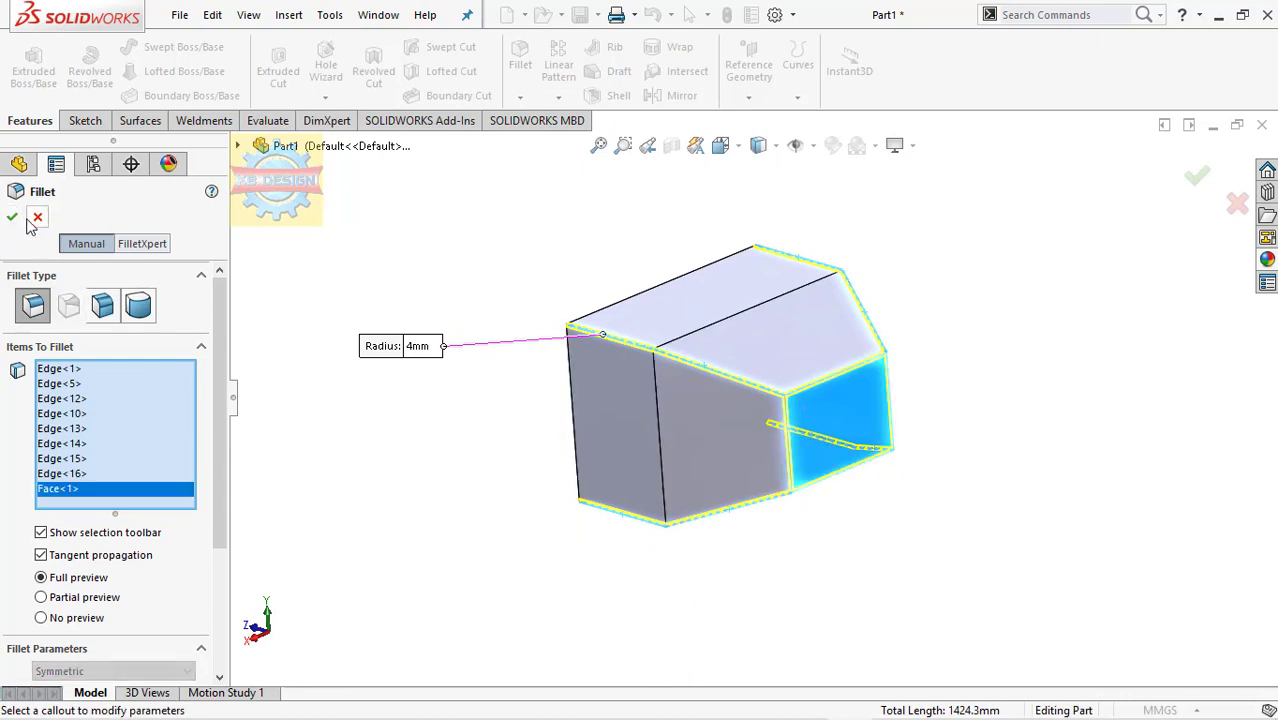
pyautogui.moveTo(599, 343)
pyautogui.mouseDown(button='middle')
pyautogui.moveTo(747, 308)
pyautogui.moveTo(770, 375)
pyautogui.moveTo(745, 371)
pyautogui.moveTo(735, 438)
pyautogui.mouseUp(button='middle')
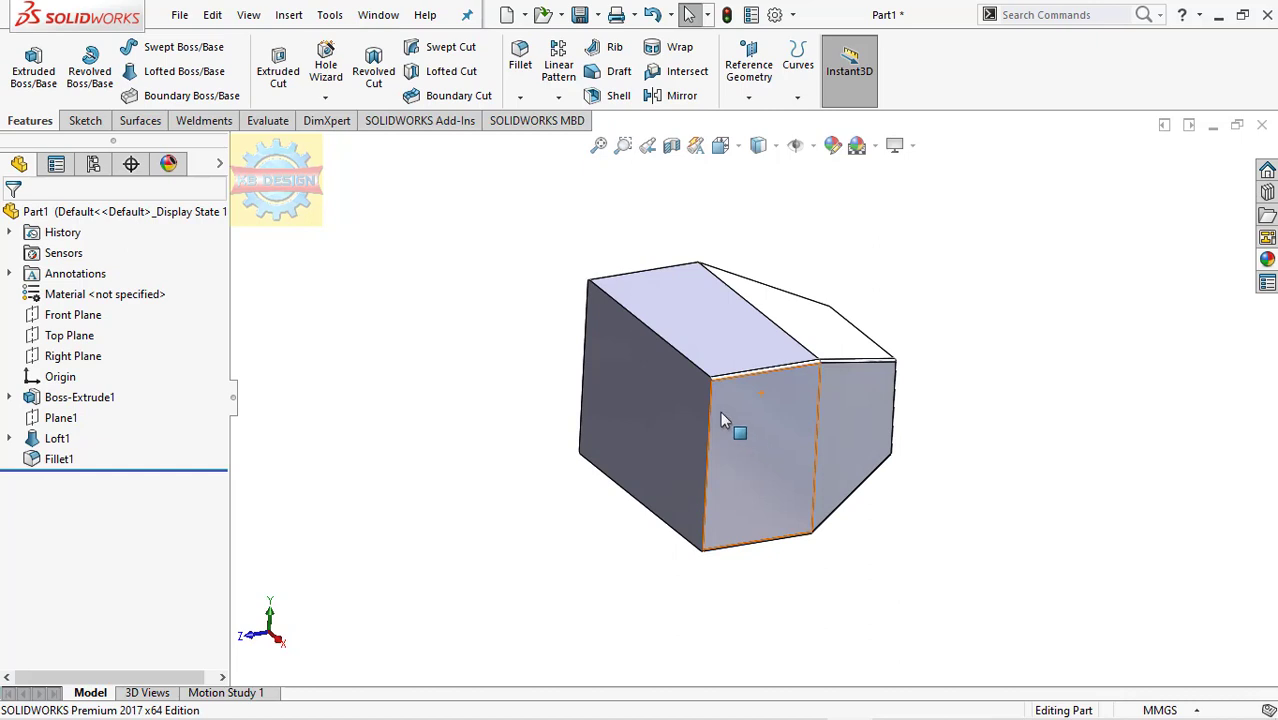
# Sketch a 4 mm inward offset of the cabinet's front face outline.
pyautogui.click(55, 459)
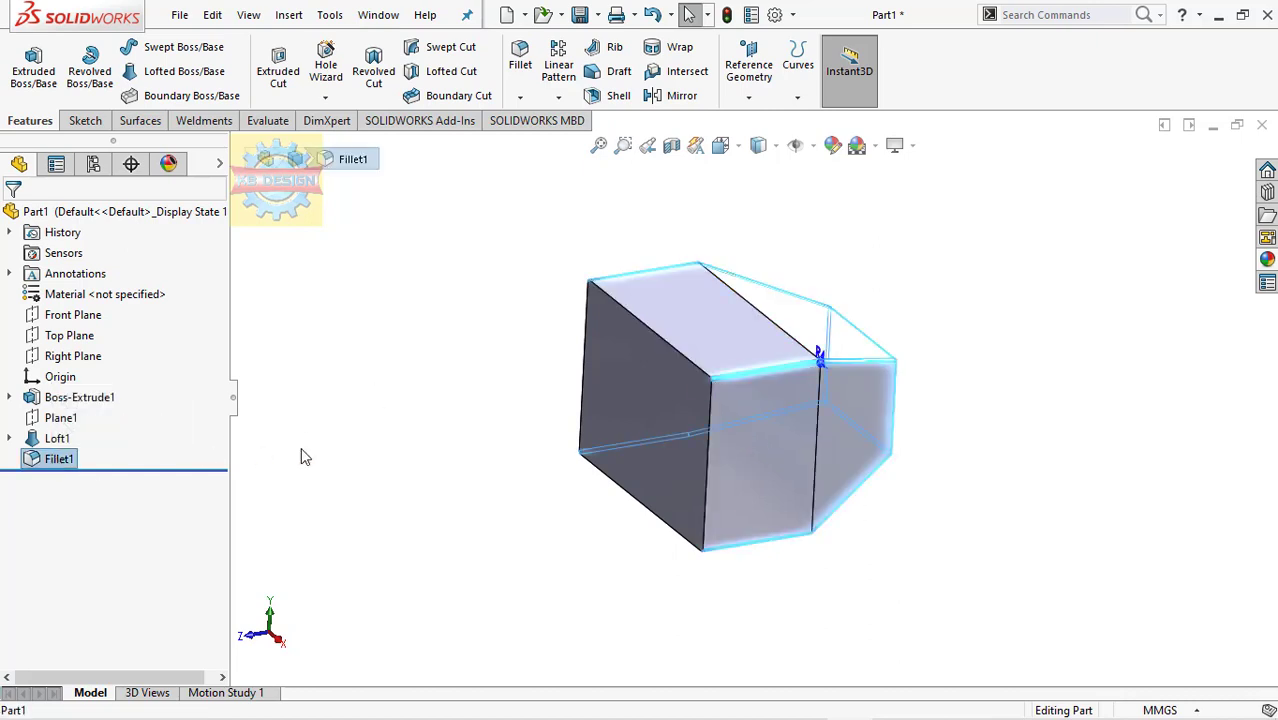
pyautogui.click(575, 388)
pyautogui.moveTo(560, 374); pyautogui.dragTo(680, 340, button='middle')
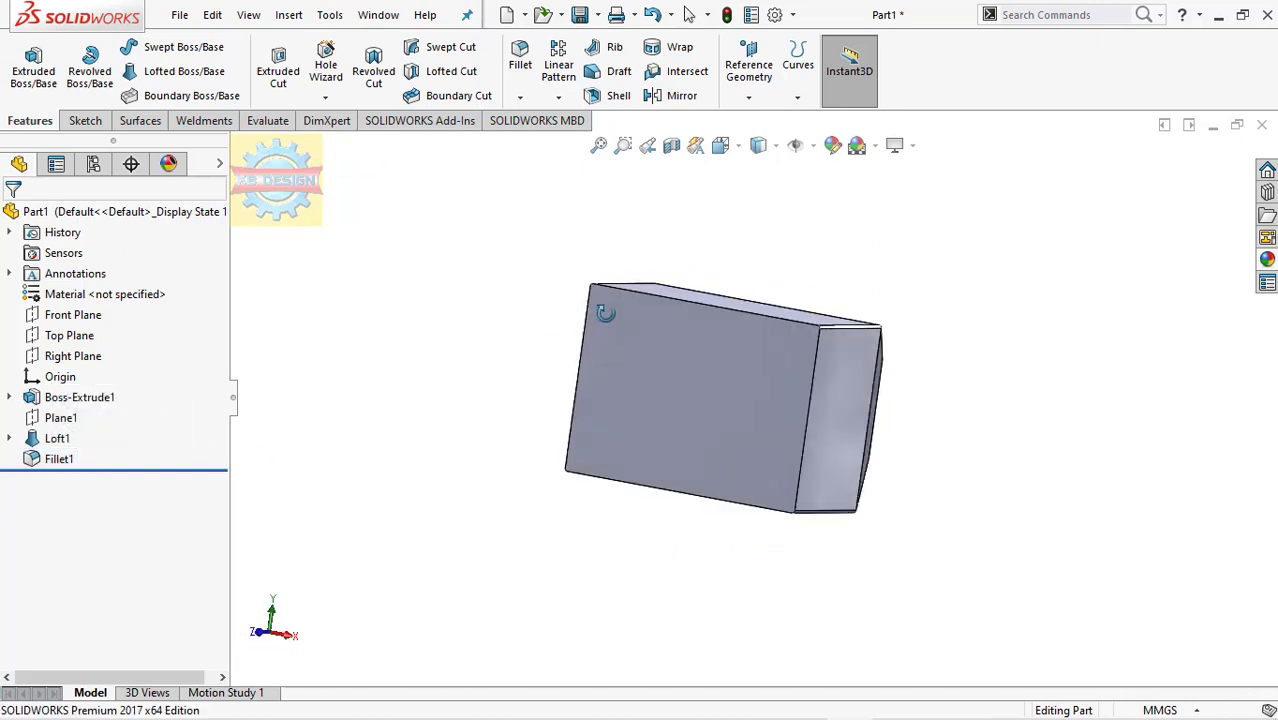
pyautogui.click(683, 343)
pyautogui.click(753, 276)
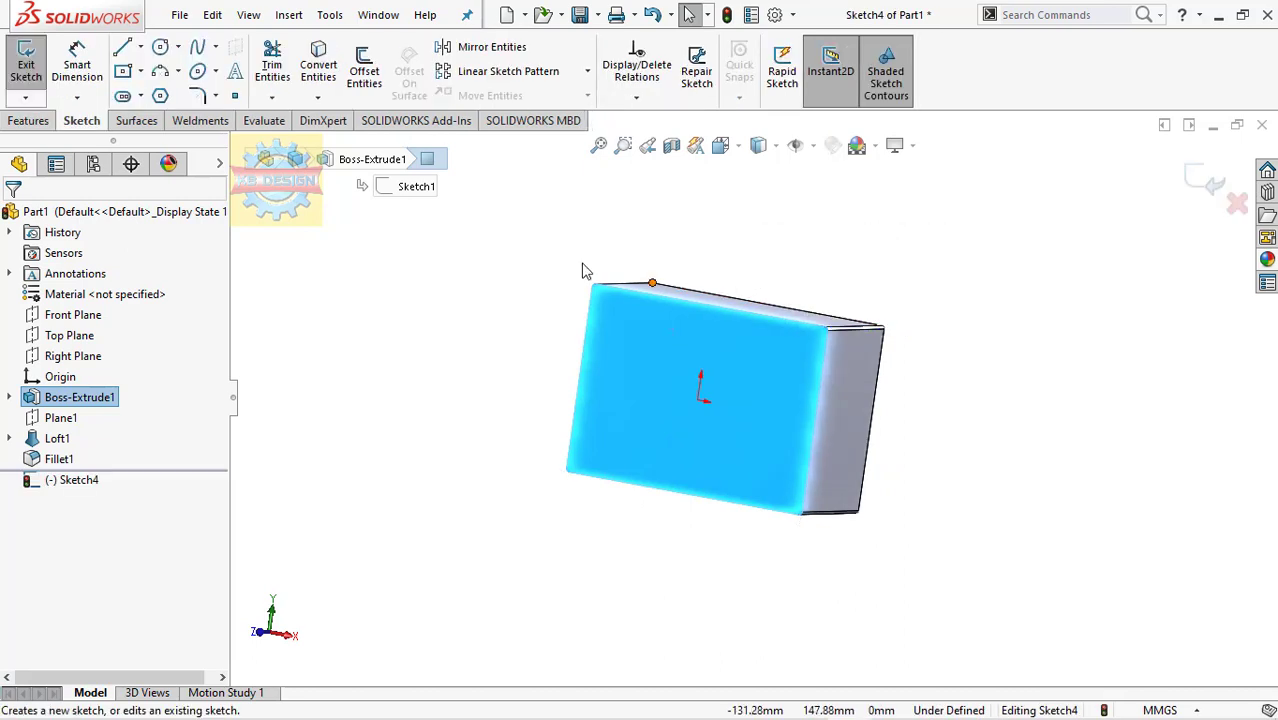
pyautogui.click(364, 70)
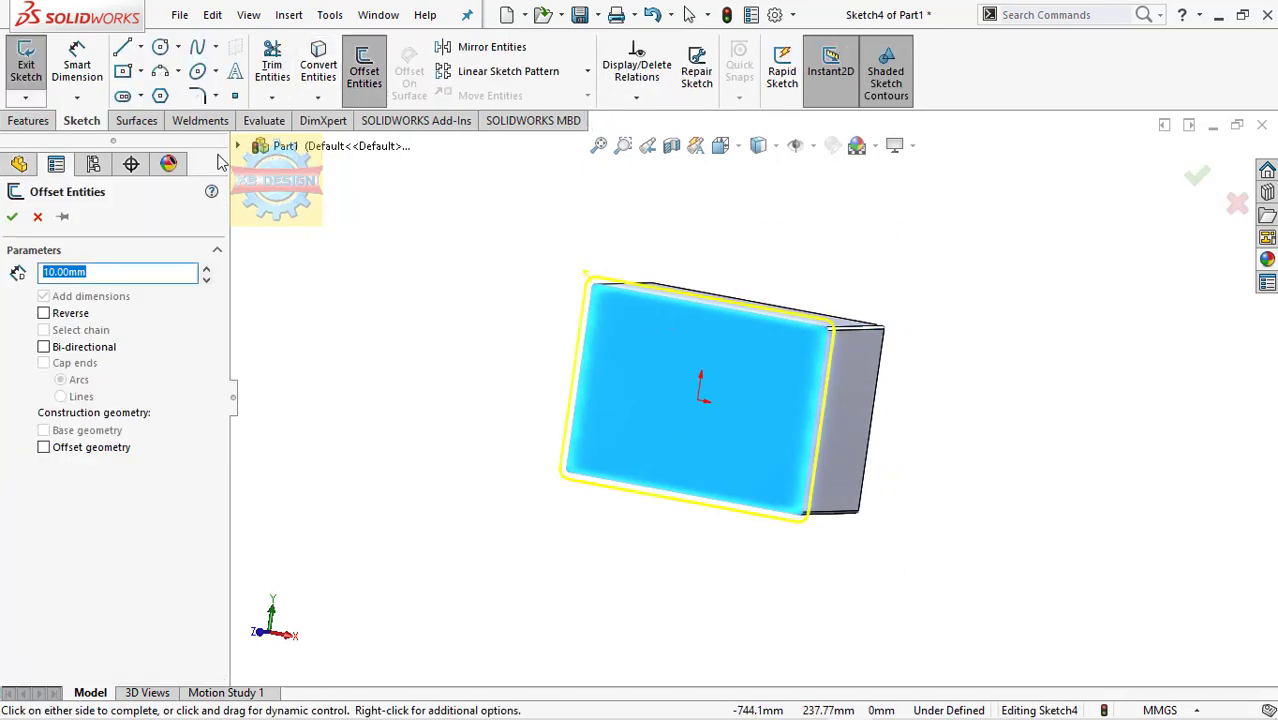
pyautogui.write('4')
pyautogui.press('Return')
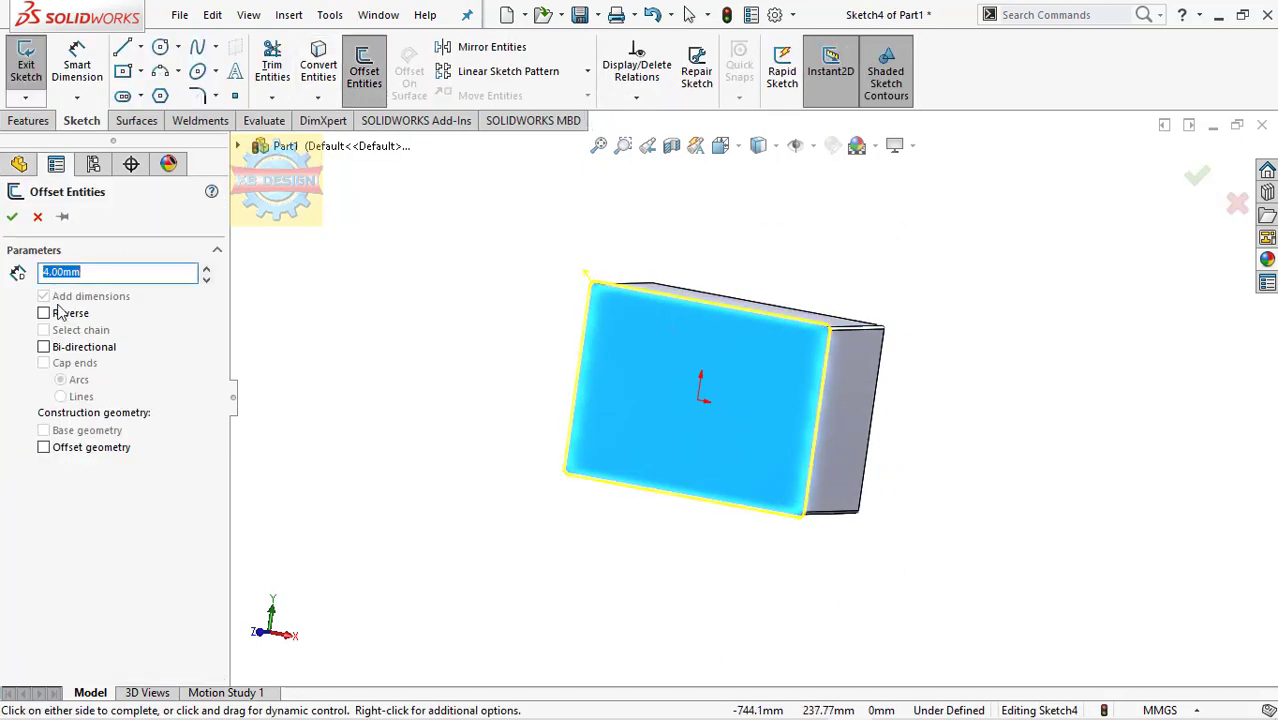
pyautogui.click(59, 316)
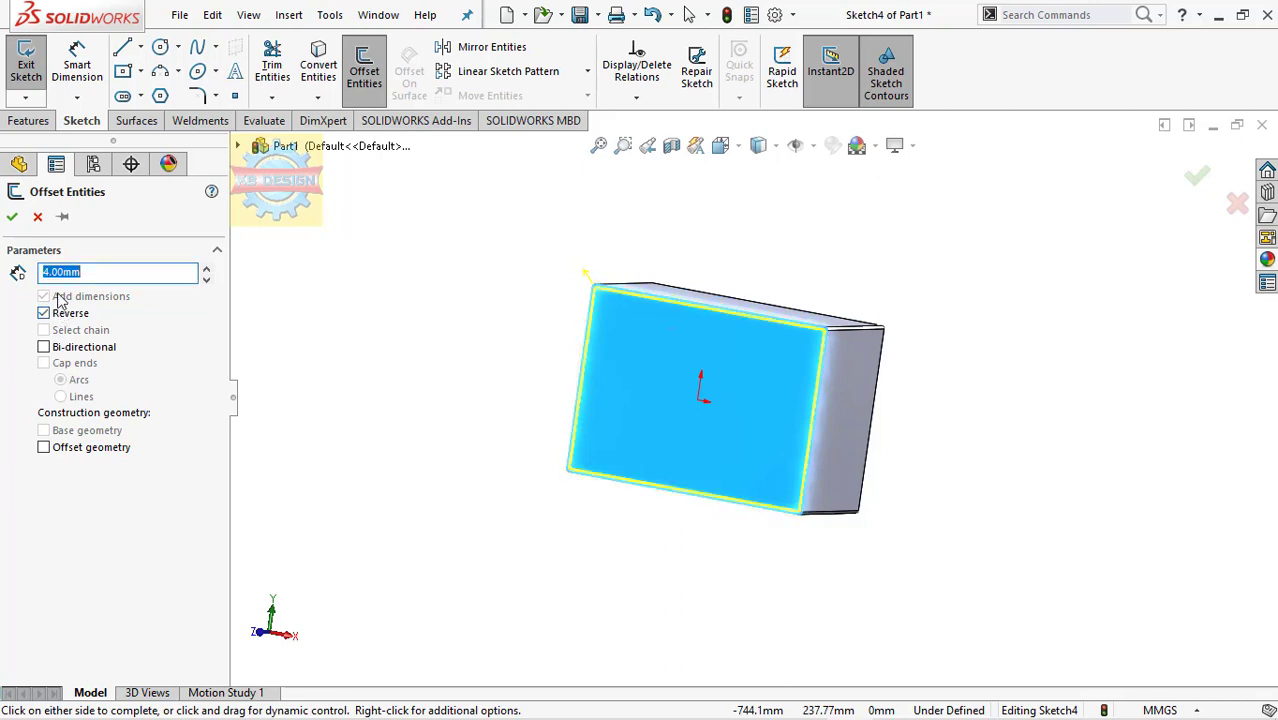
pyautogui.click(11, 218)
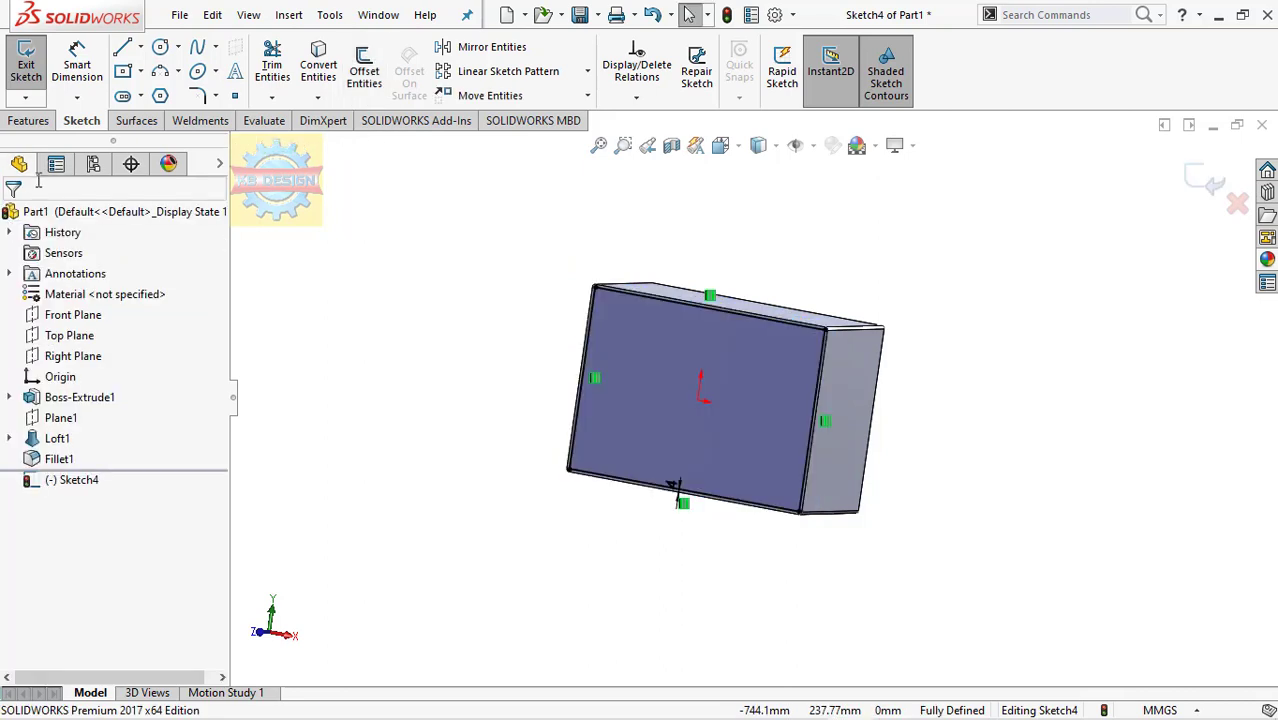
# Extrude the offset outline 3 mm as a raised front panel.
pyautogui.click(48, 123)
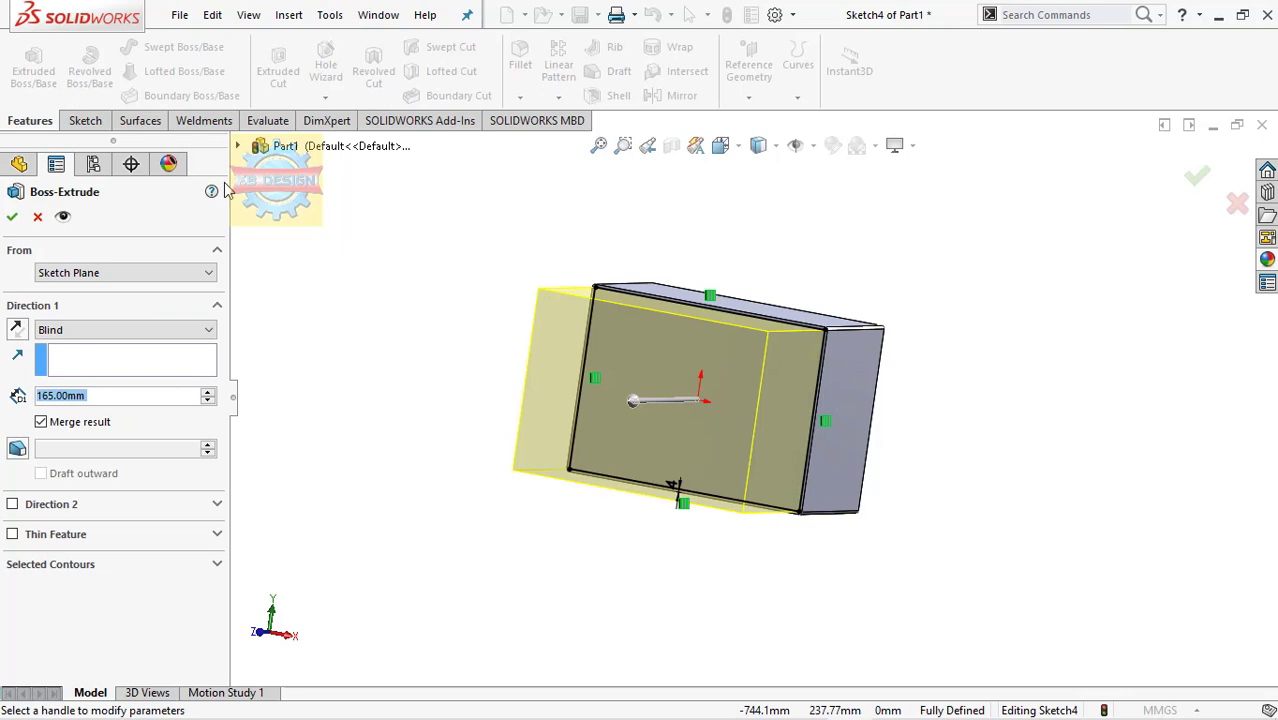
pyautogui.write('3')
pyautogui.press('Return')
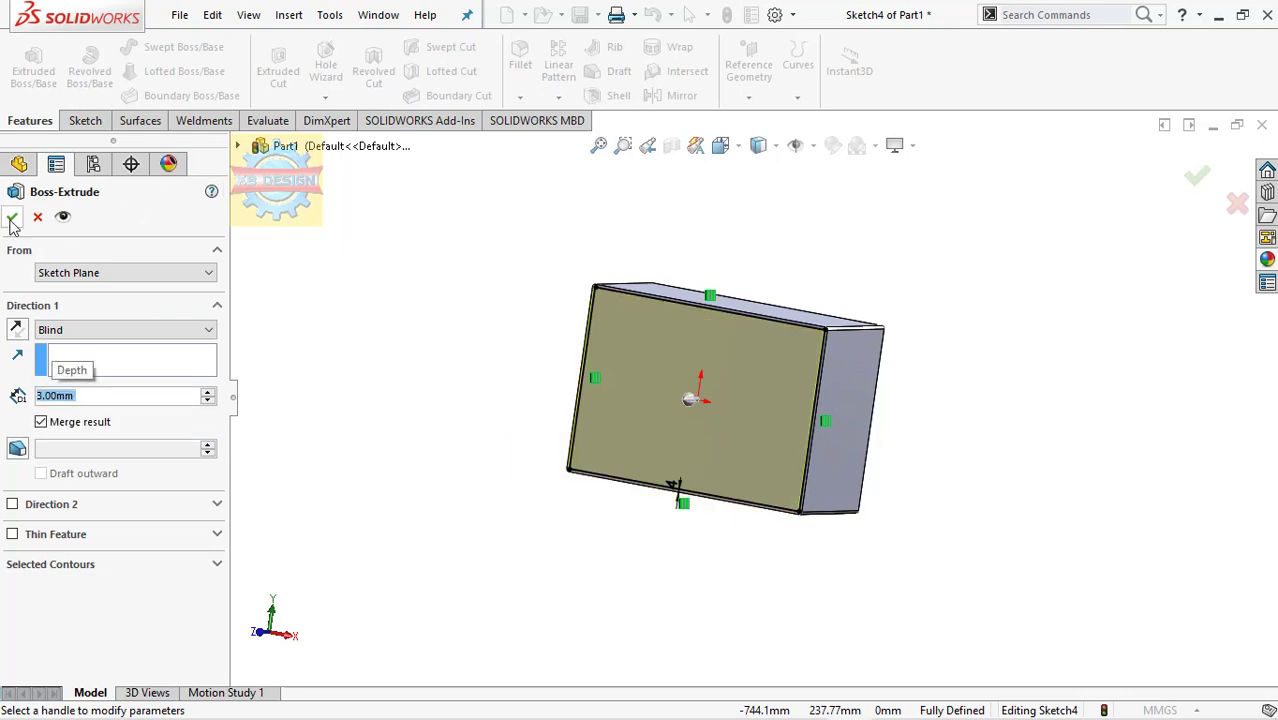
pyautogui.click(11, 219)
# Sketch a 3 mm inward offset of the panel face outline.
pyautogui.click(707, 368)
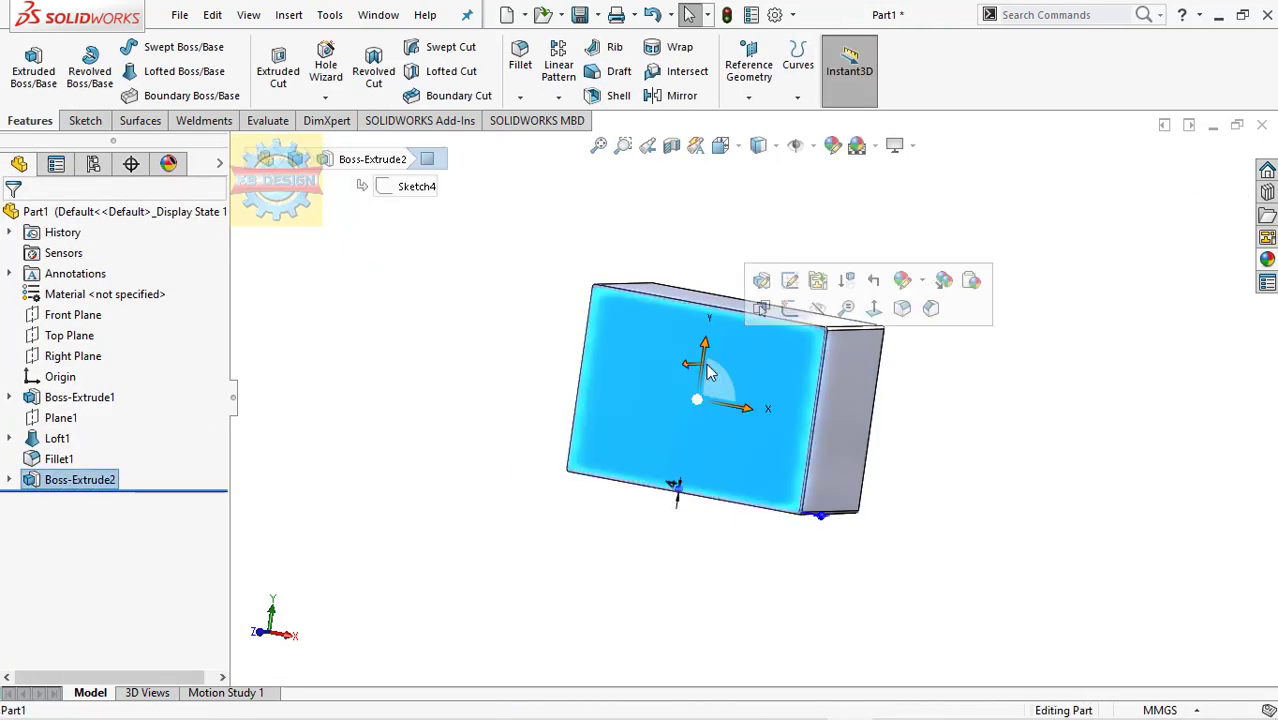
pyautogui.scroll(-1, 707, 370)
pyautogui.click(86, 120)
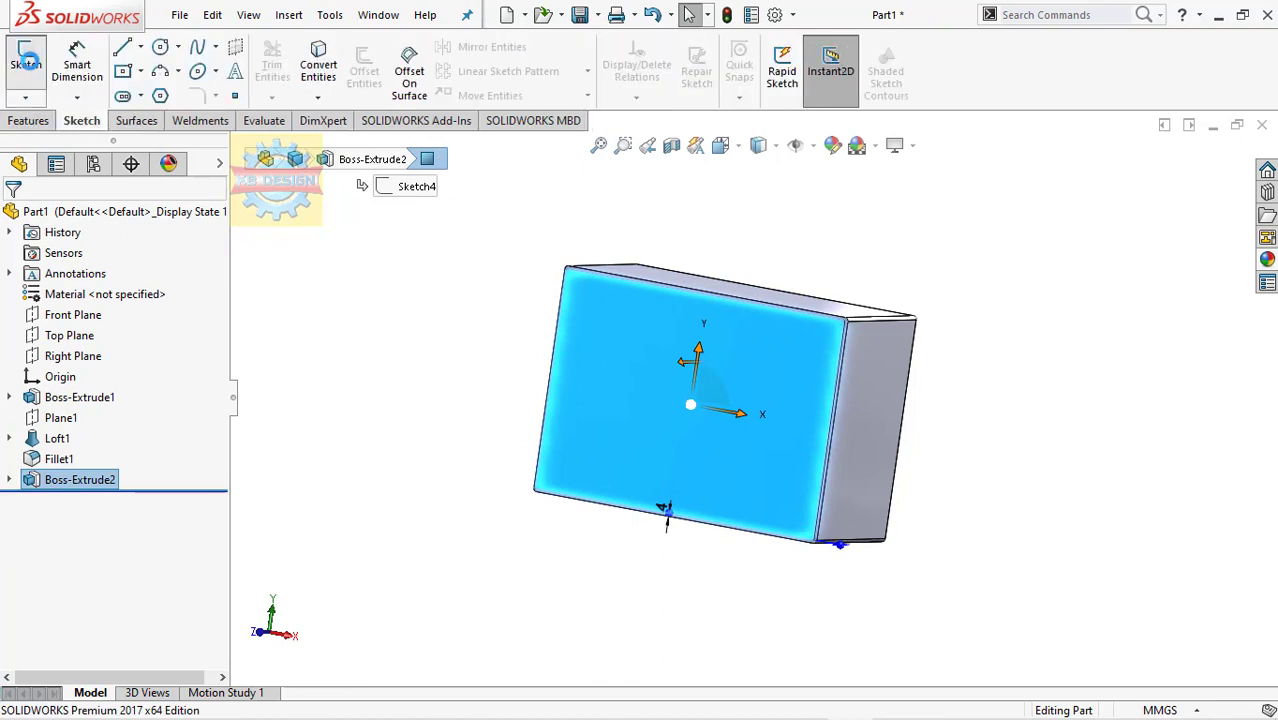
pyautogui.click(26, 65)
pyautogui.click(364, 70)
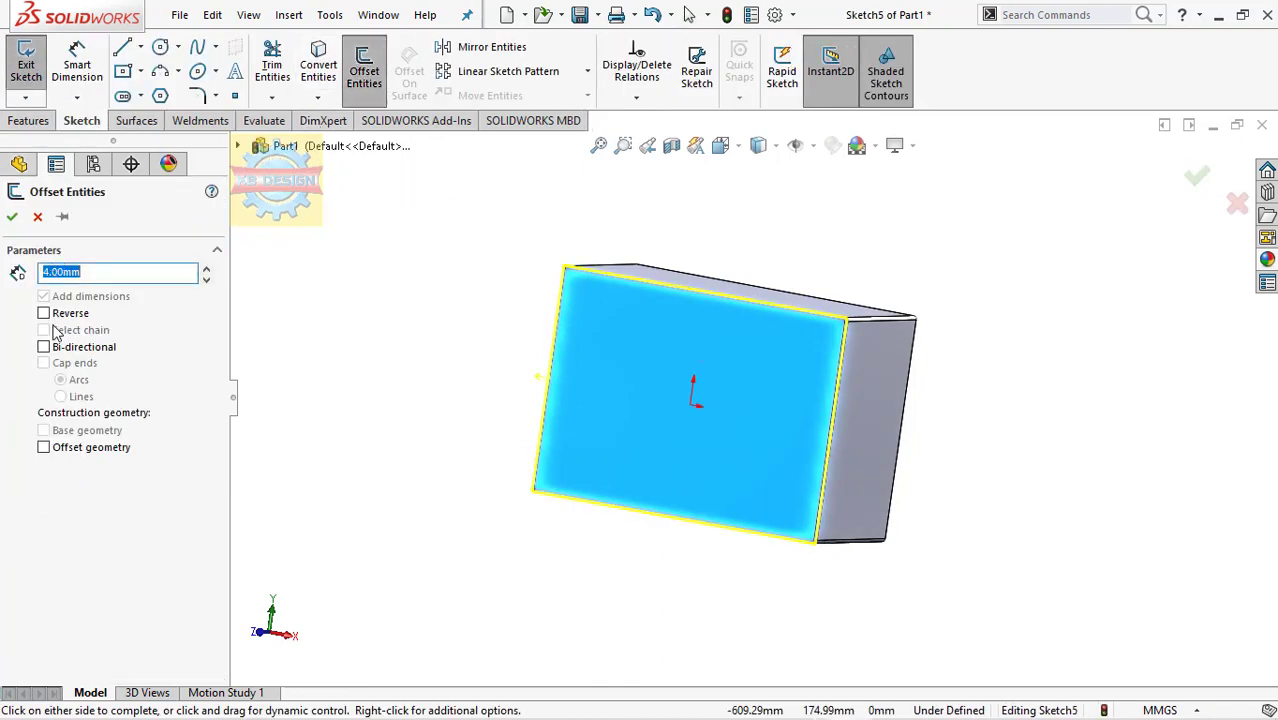
pyautogui.click(44, 313)
pyautogui.write('3')
pyautogui.press('Return')
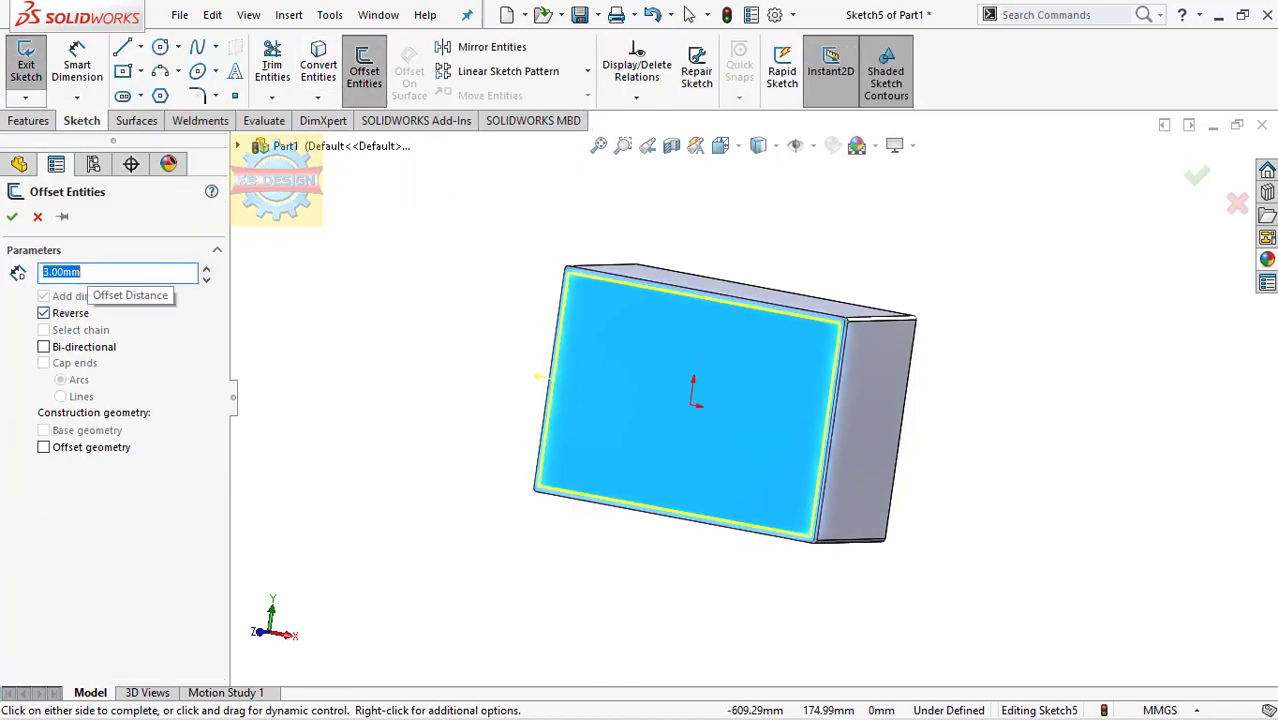
pyautogui.click(12, 218)
# Extrude the inset outline 3 mm as a second raised layer.
pyautogui.click(30, 120)
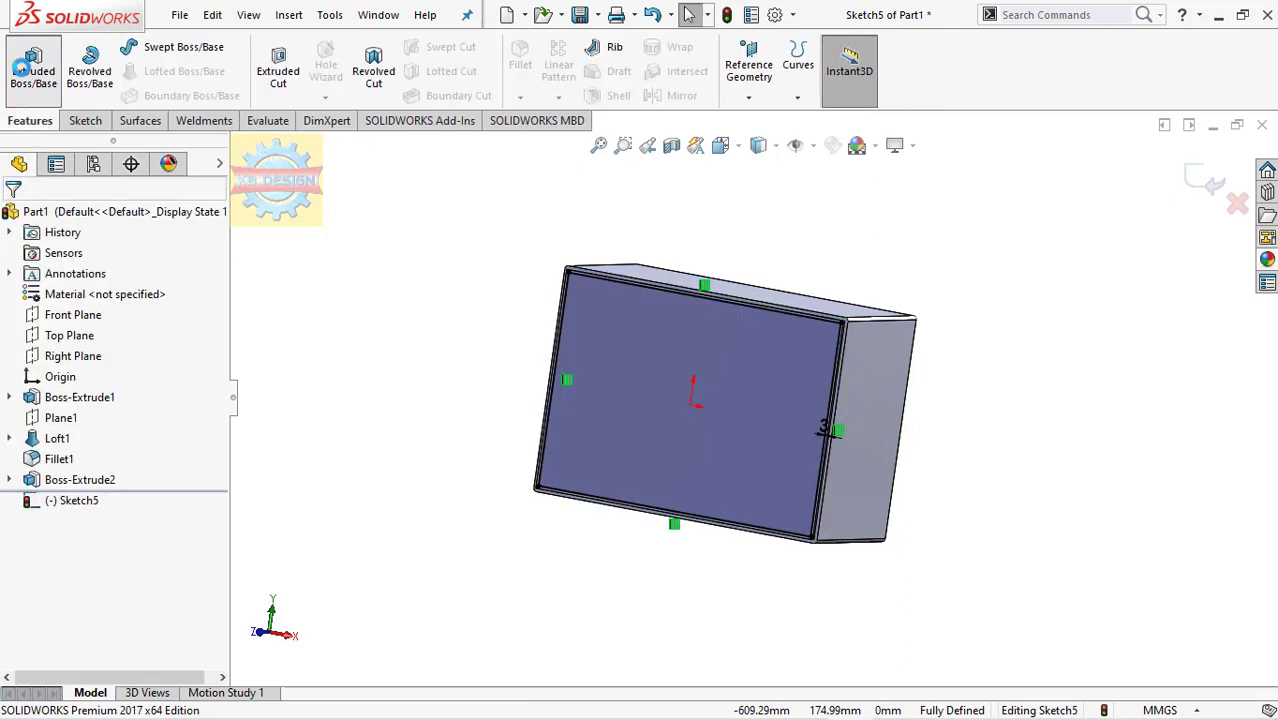
pyautogui.click(33, 65)
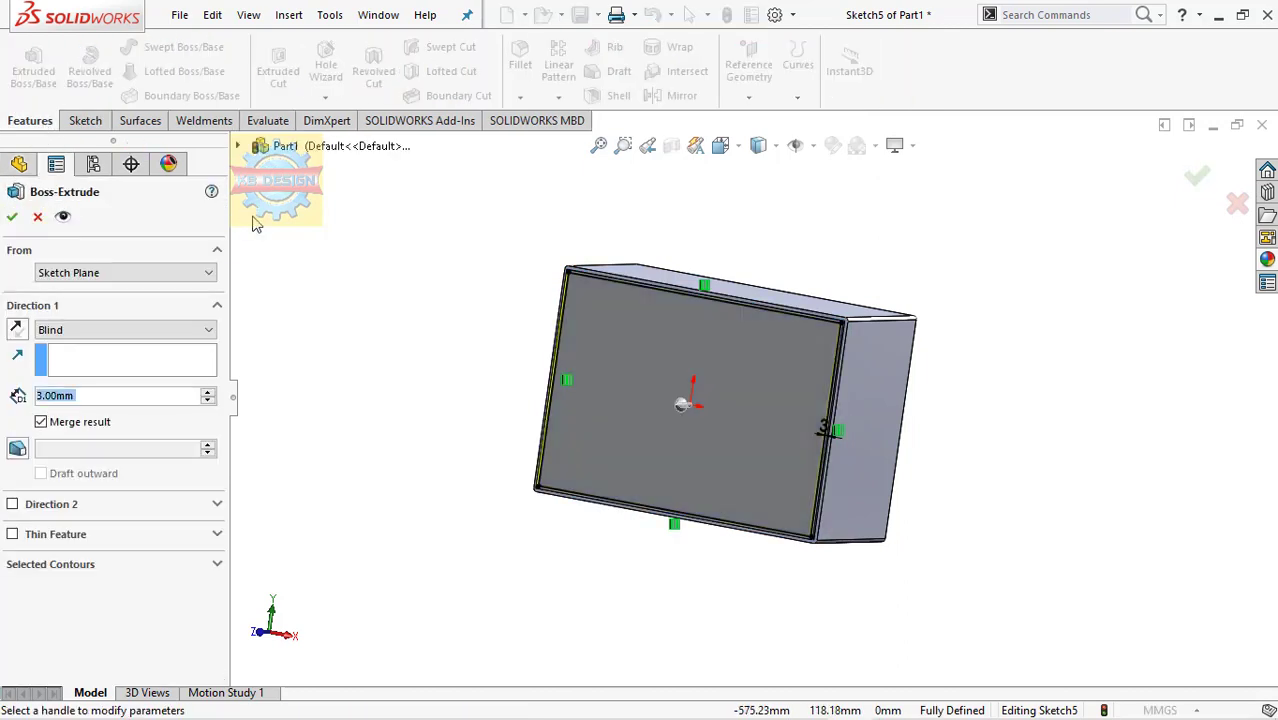
pyautogui.click(12, 217)
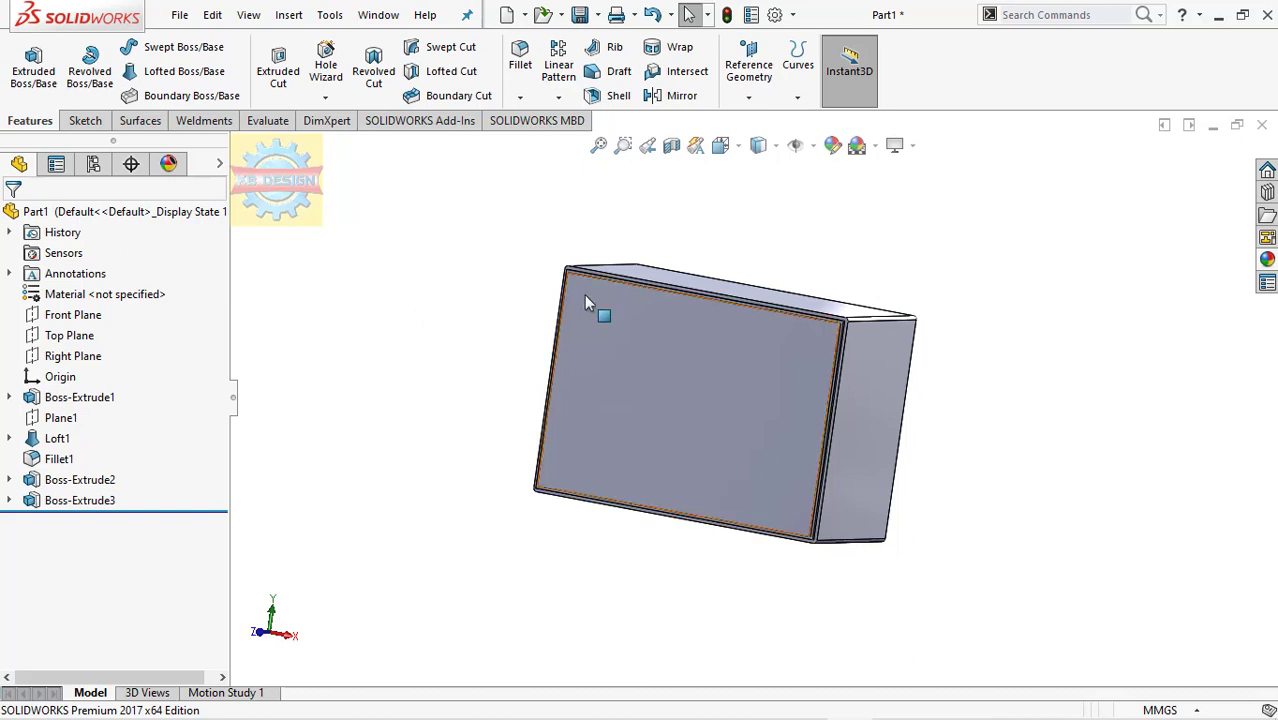
# Start a sketch on the cabinet's bottom face, viewed normal to it.
pyautogui.moveTo(584, 298); pyautogui.dragTo(730, 488, button='middle')
pyautogui.click(803, 458)
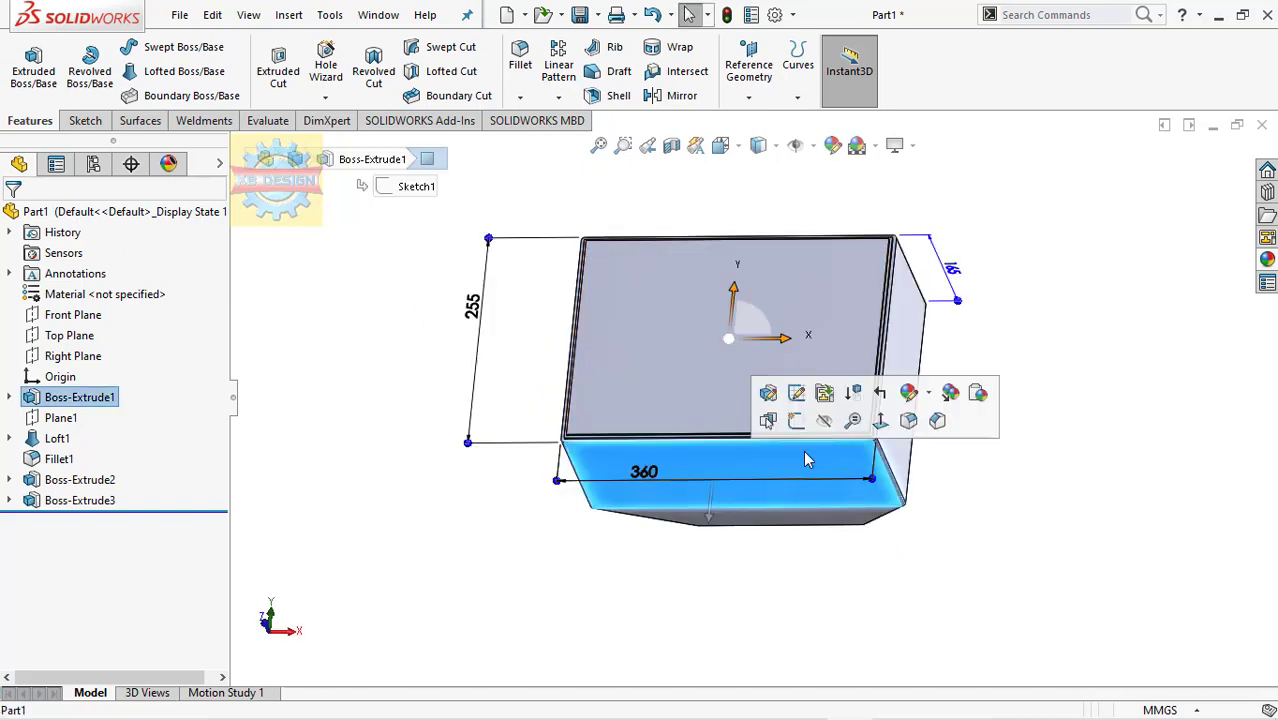
pyautogui.click(880, 420)
pyautogui.click(85, 120)
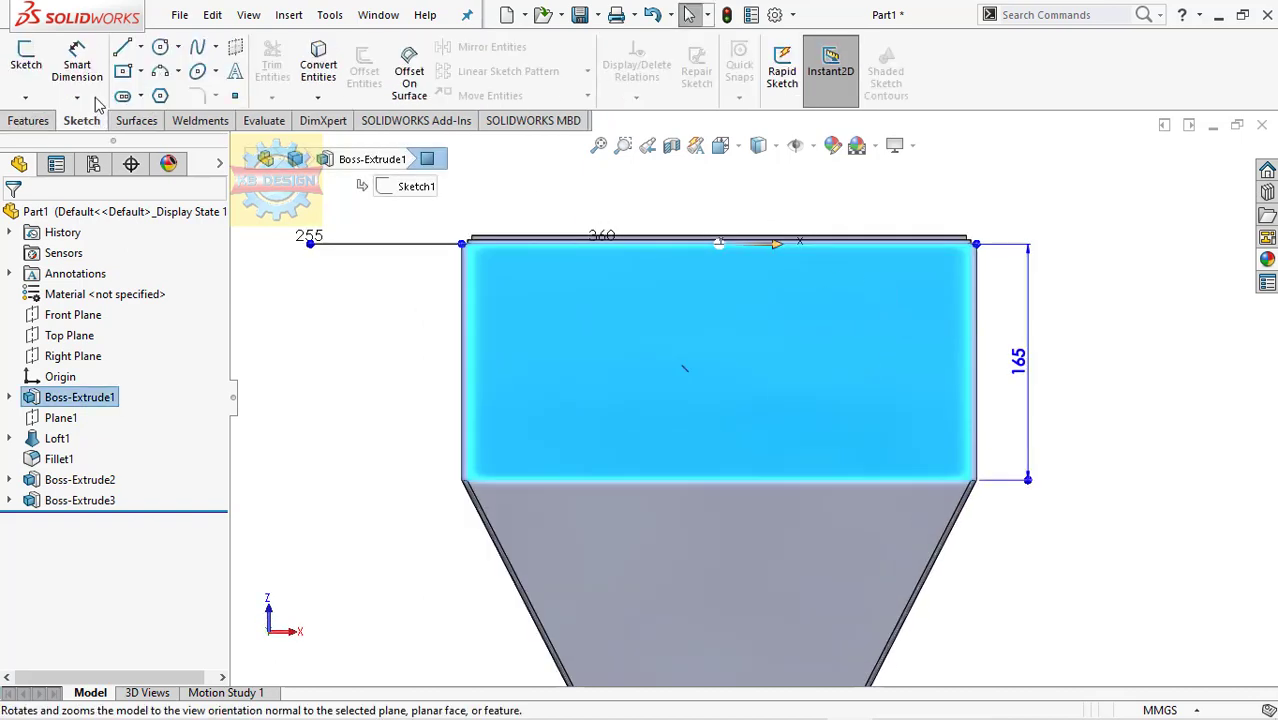
pyautogui.click(26, 62)
# Draw horizontal and vertical centerlines and a circle in the upper-left area.
pyautogui.click(140, 47)
pyautogui.click(158, 93)
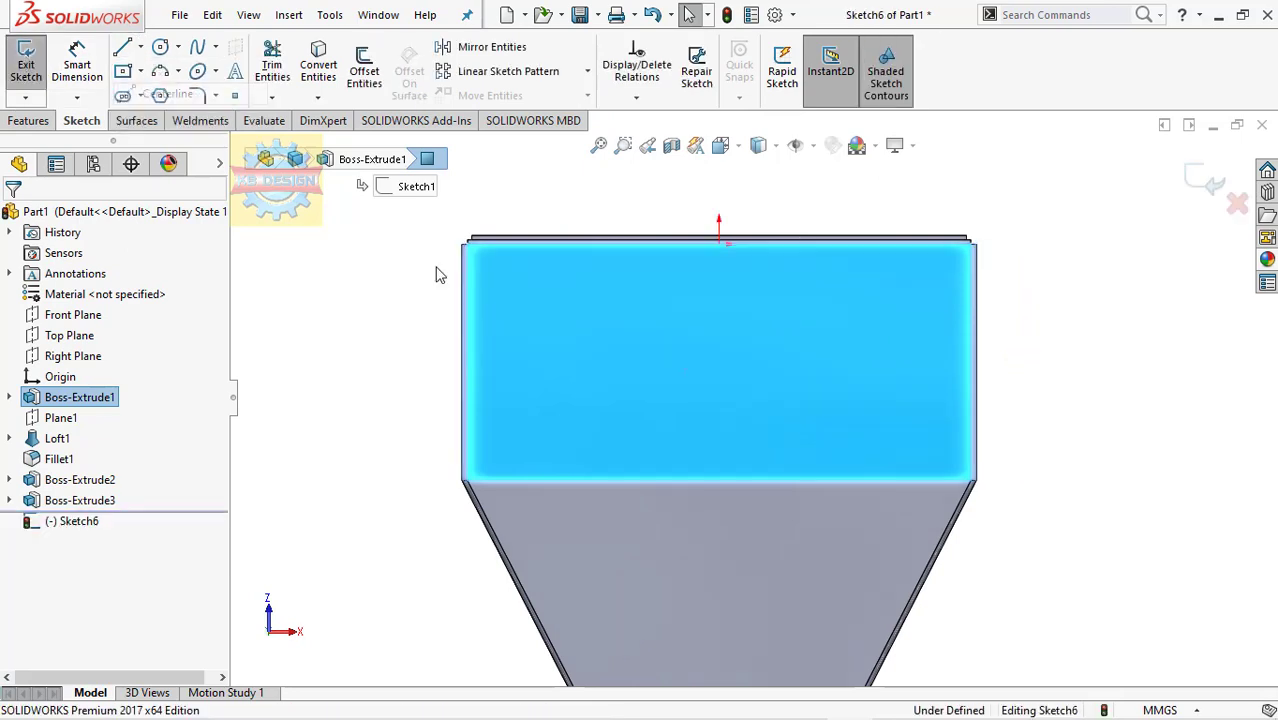
pyautogui.click(467, 363)
pyautogui.click(719, 362)
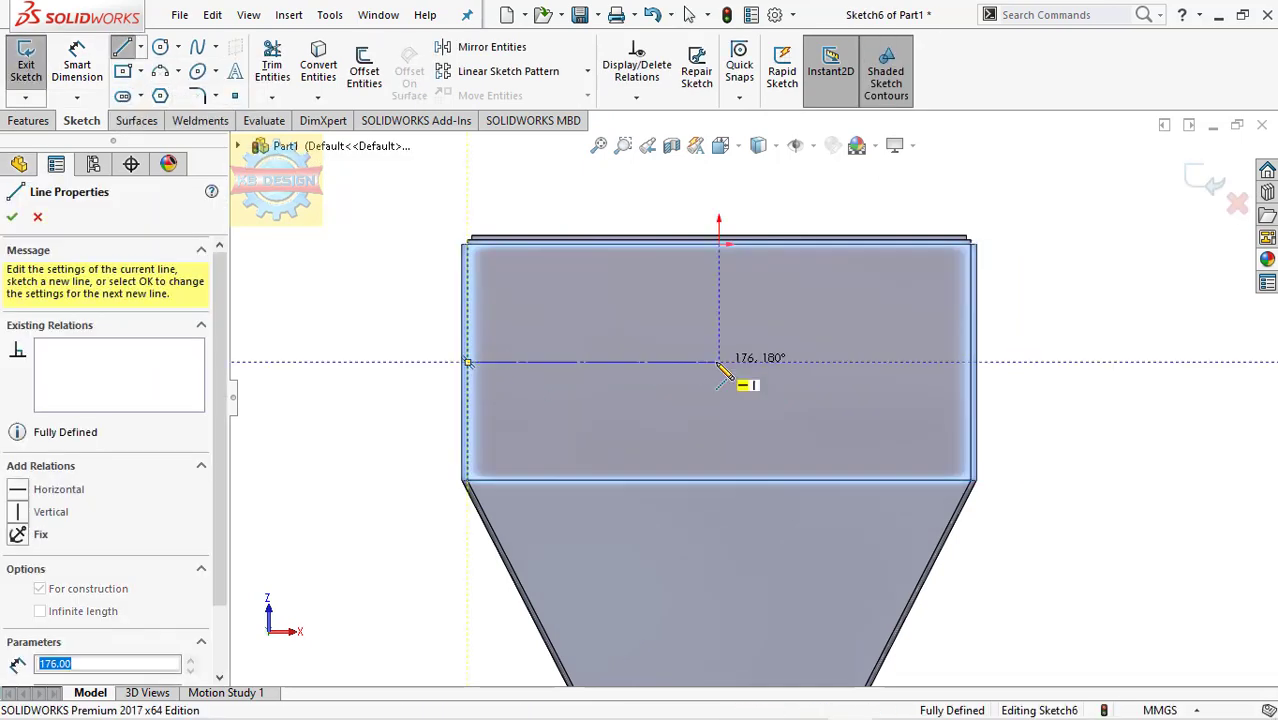
pyautogui.click(719, 244)
pyautogui.click(160, 47)
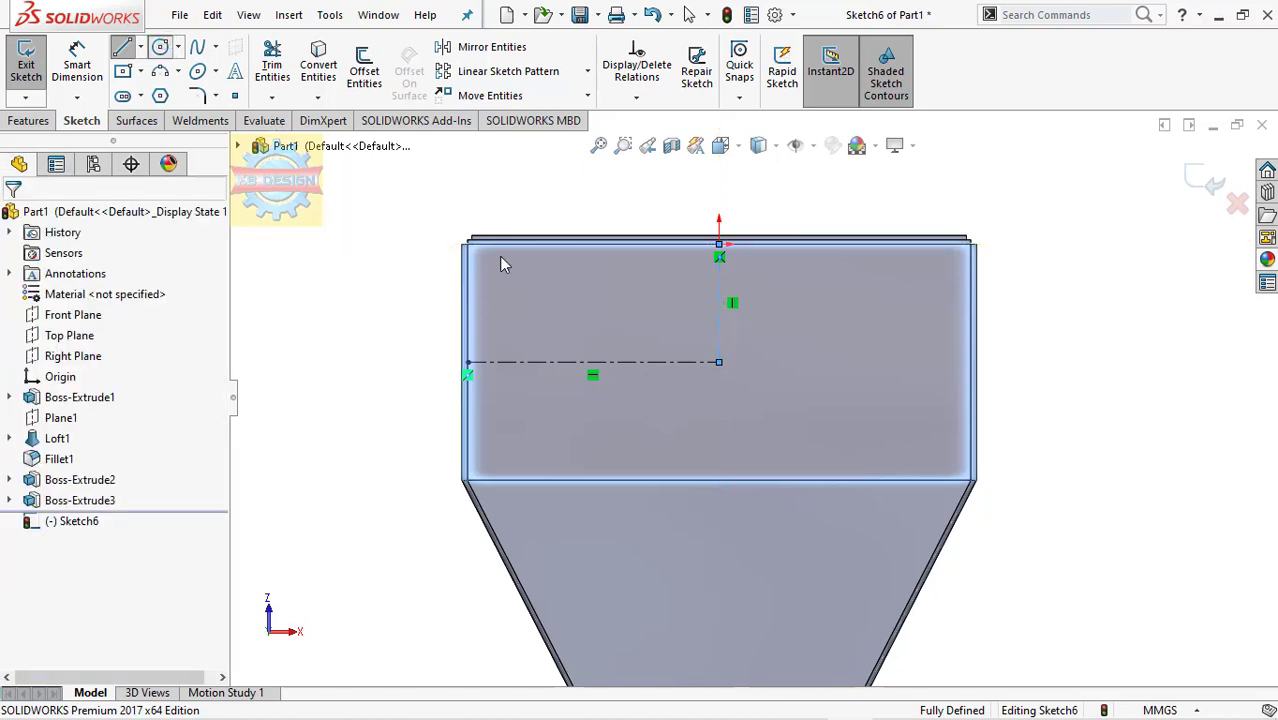
pyautogui.click(548, 298)
pyautogui.click(557, 311)
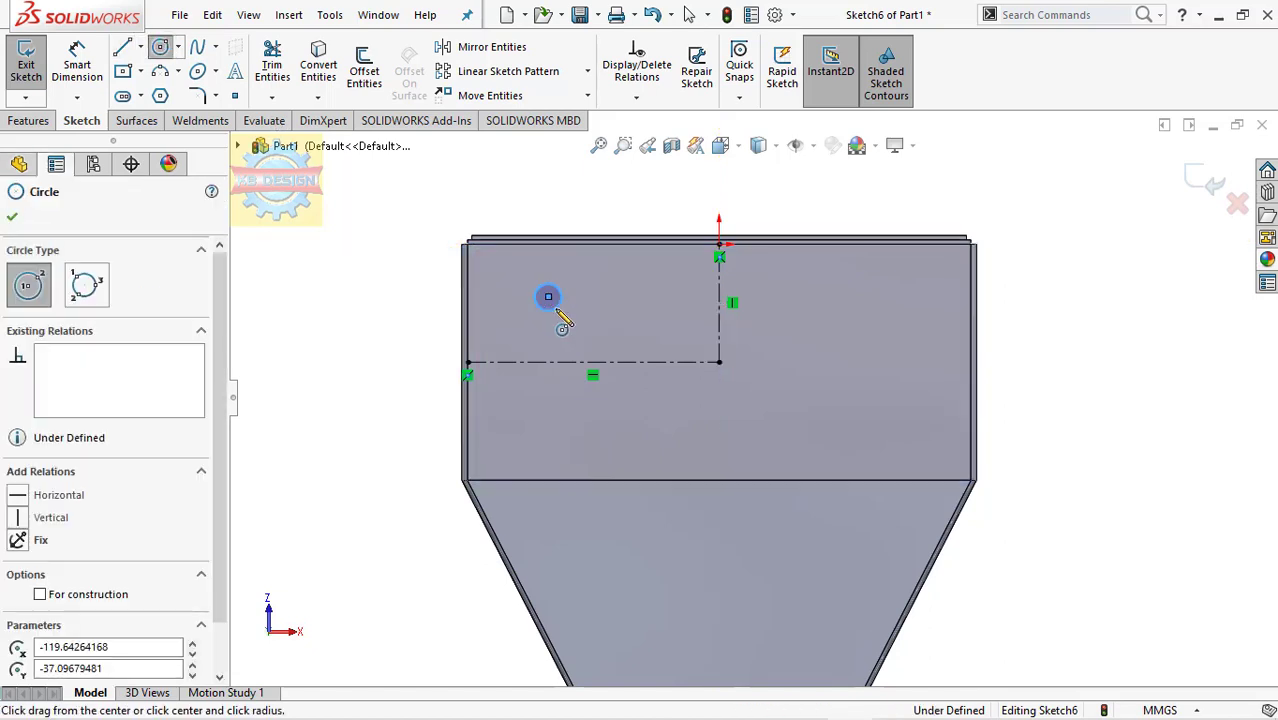
# Mirror the circle about the vertical centerline to the right side.
pyautogui.click(485, 47)
pyautogui.click(722, 285)
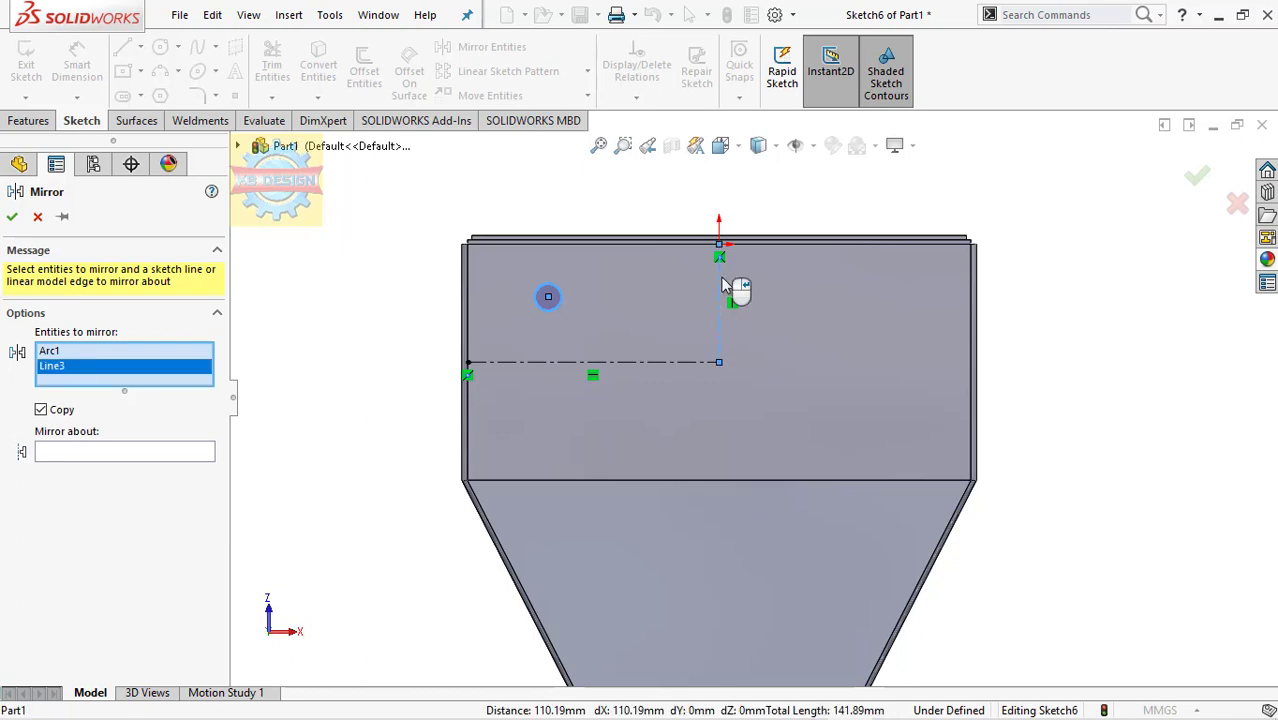
pyautogui.rightClick(182, 369)
pyautogui.click(206, 399)
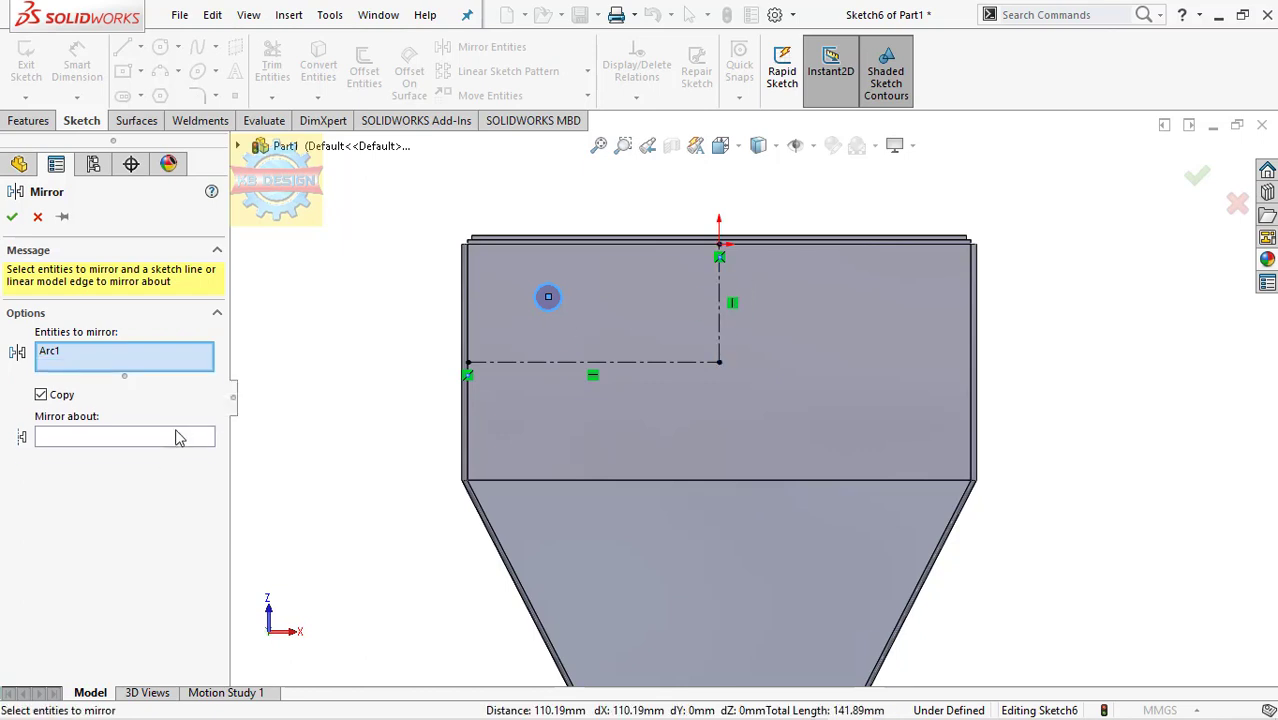
pyautogui.click(180, 436)
pyautogui.click(707, 287)
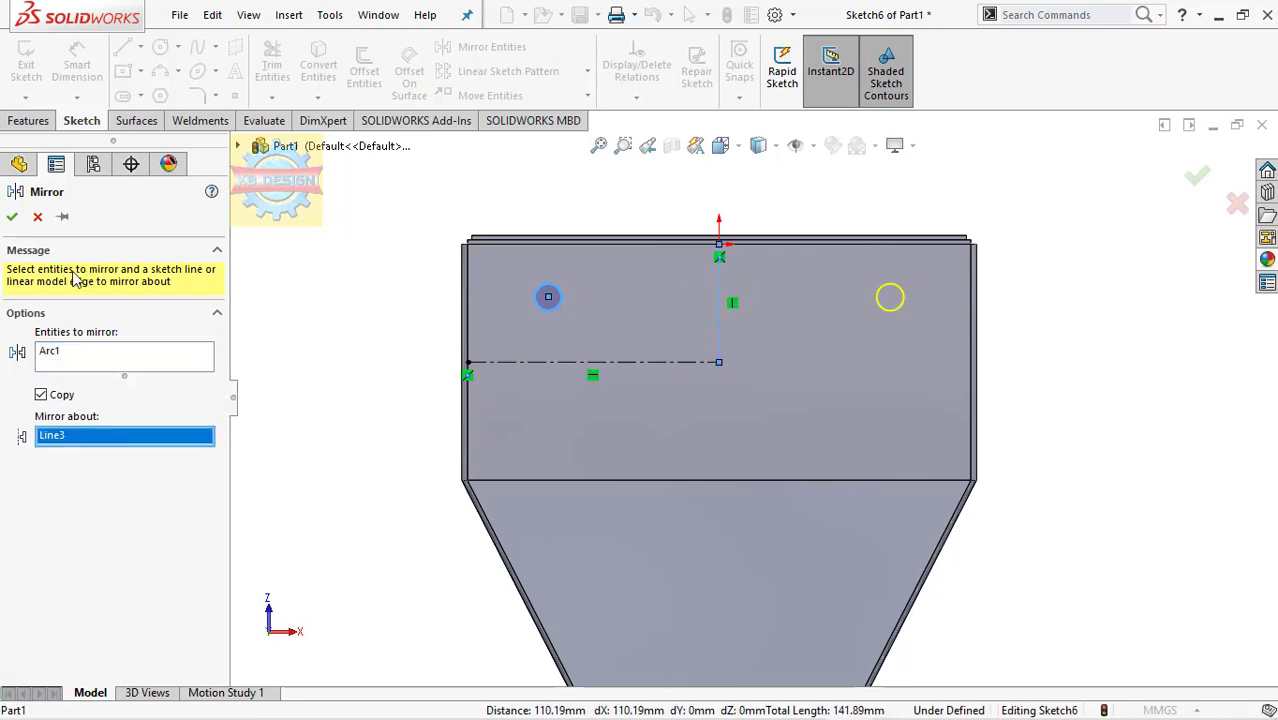
pyautogui.click(14, 218)
# Mirror both circles about the horizontal centerline to create the lower pair.
pyautogui.click(482, 47)
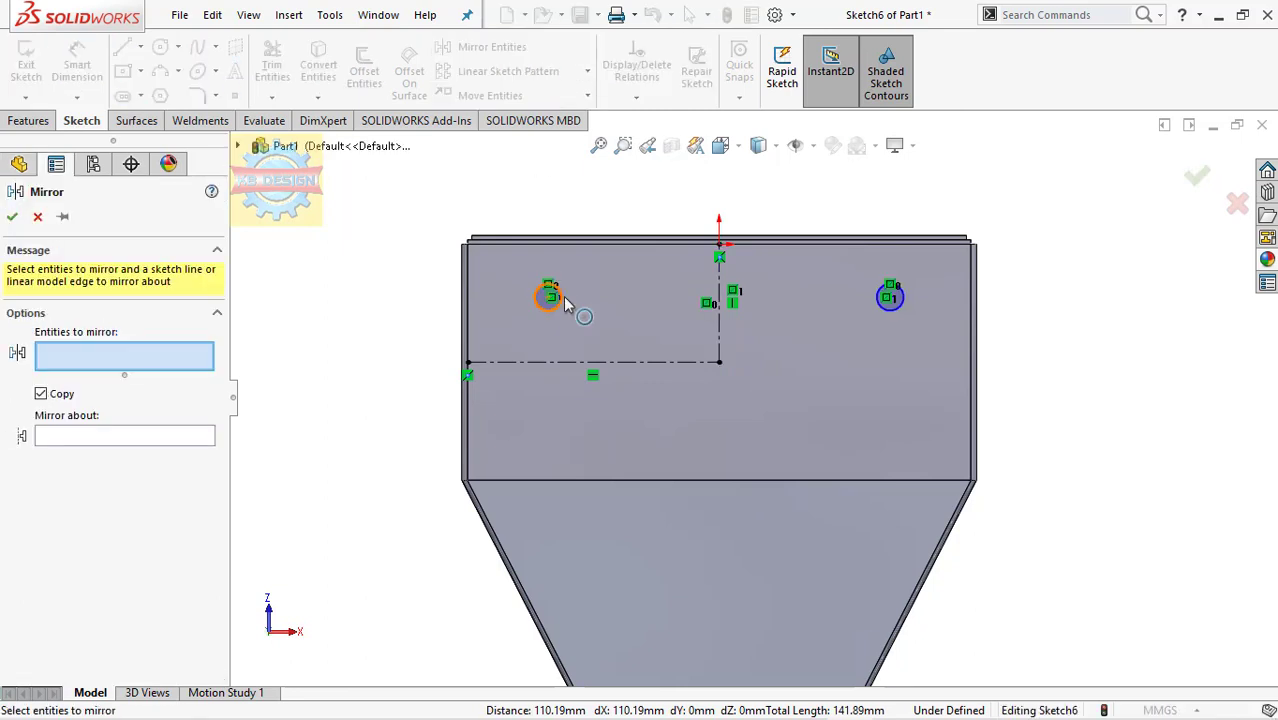
pyautogui.click(558, 298)
pyautogui.click(903, 303)
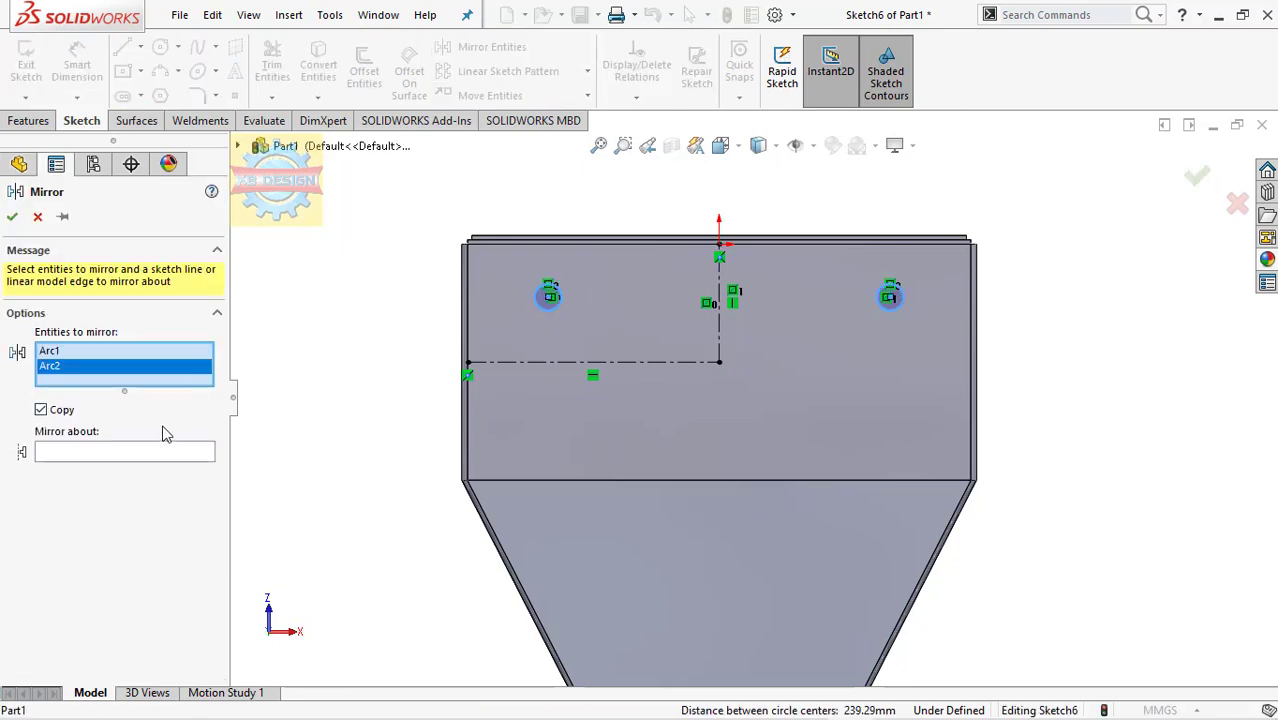
pyautogui.click(203, 451)
pyautogui.click(557, 363)
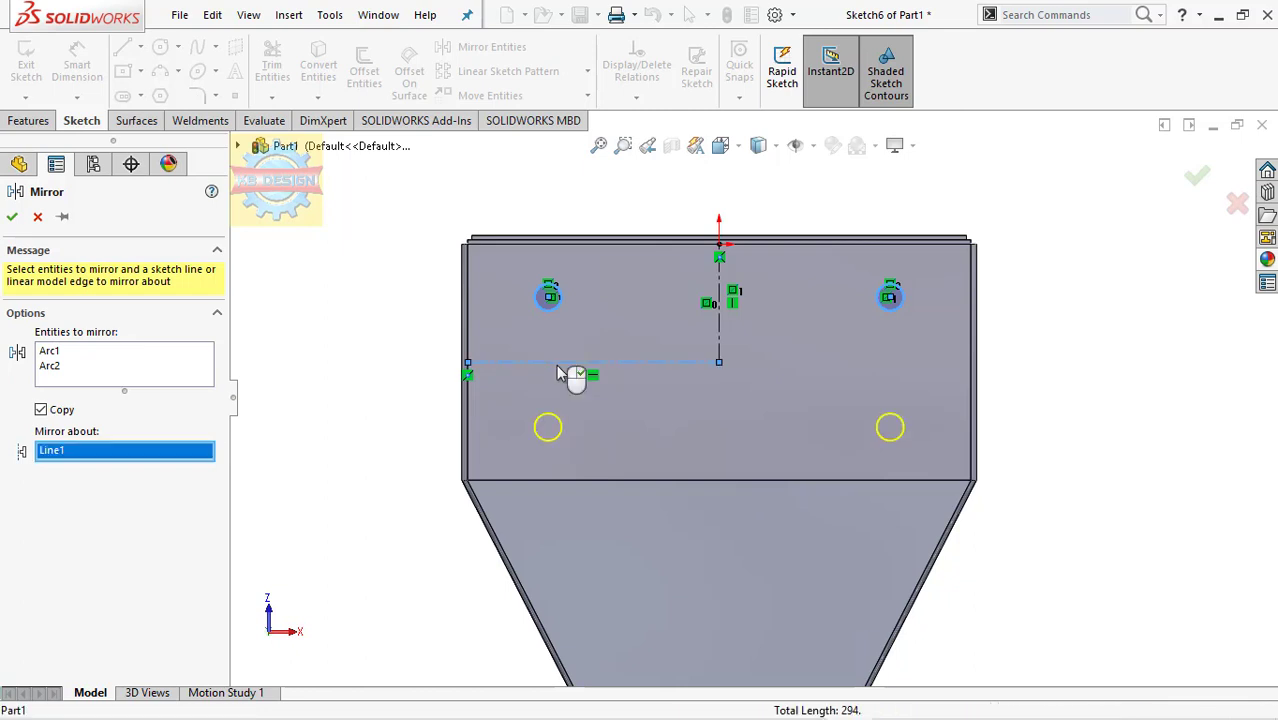
pyautogui.click(12, 217)
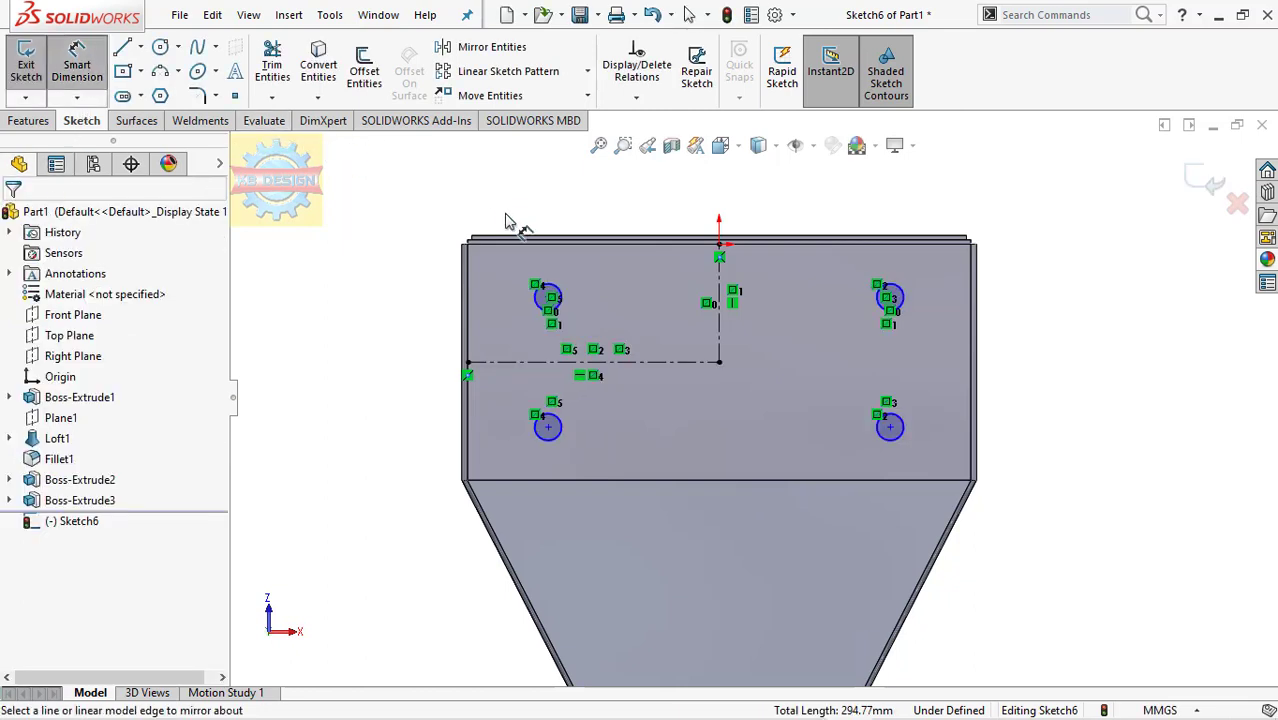
# Set the top-left circle's diameter to 36 mm.
pyautogui.click(566, 301)
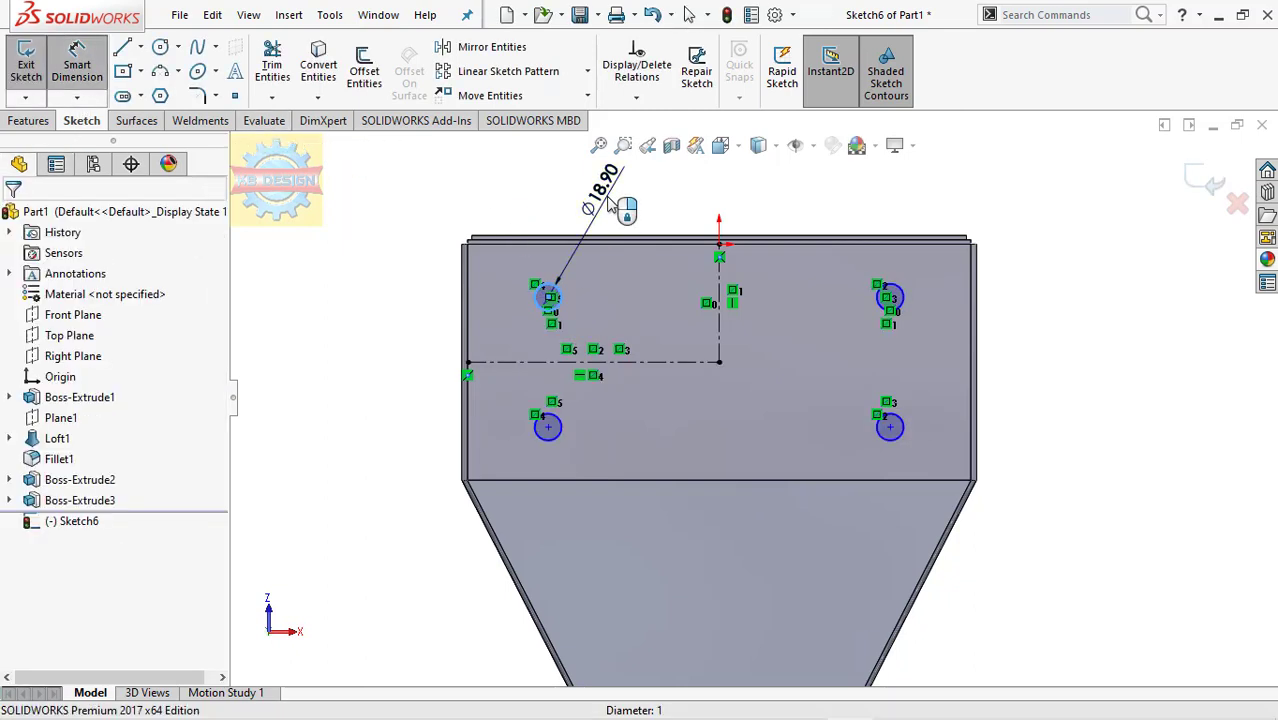
pyautogui.click(612, 202)
pyautogui.write('36')
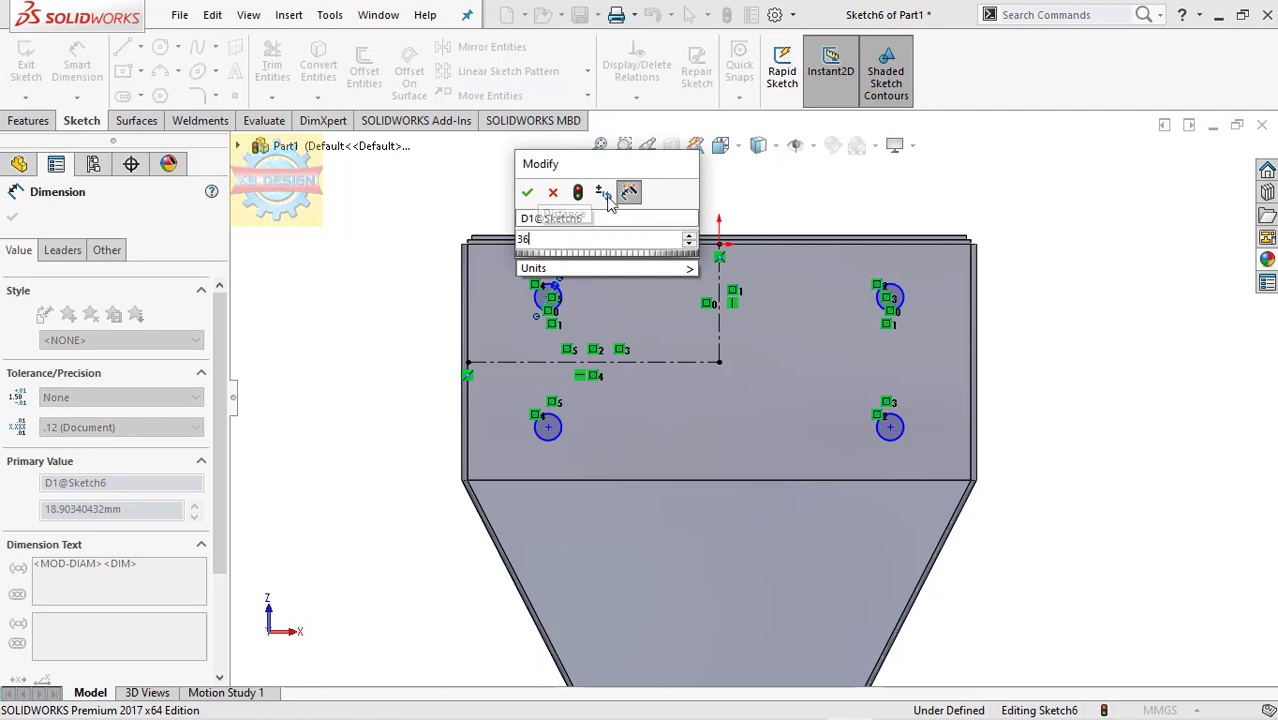
pyautogui.press('Return')
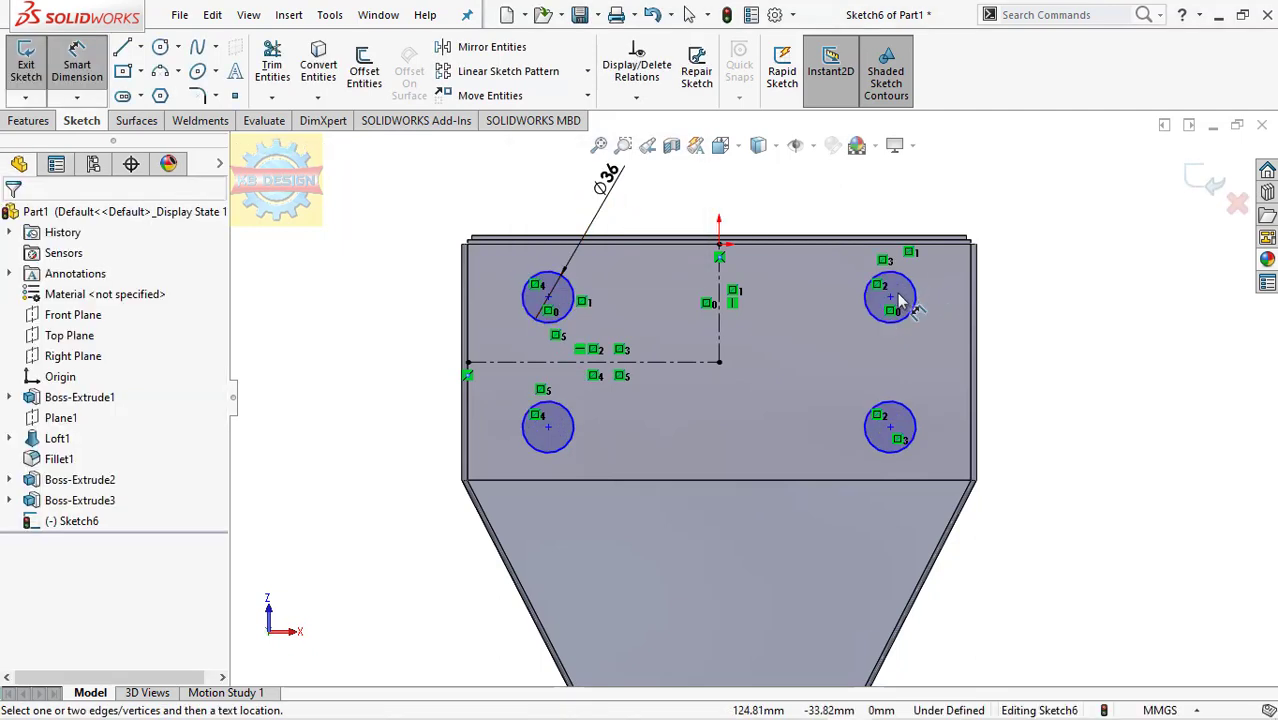
# Space the circle centres 244 mm horizontally and 100 mm vertically.
pyautogui.click(891, 297)
pyautogui.click(552, 299)
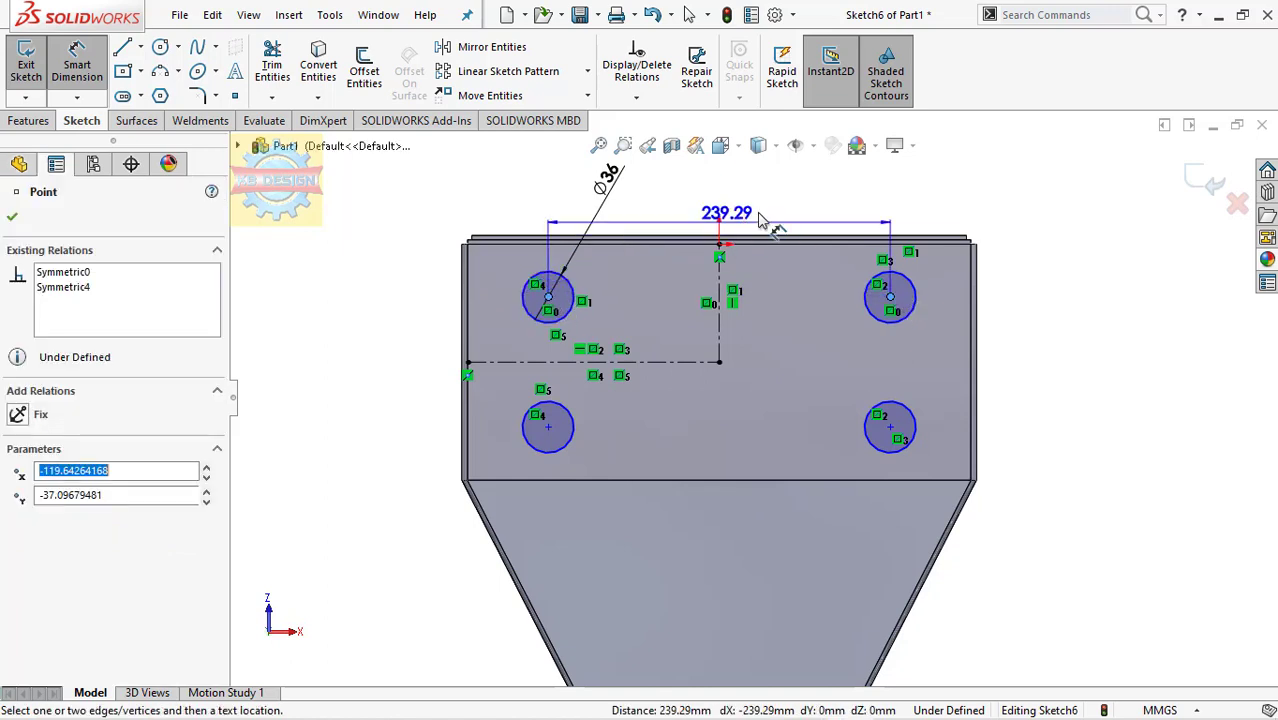
pyautogui.click(740, 209)
pyautogui.write('244')
pyautogui.press('Return')
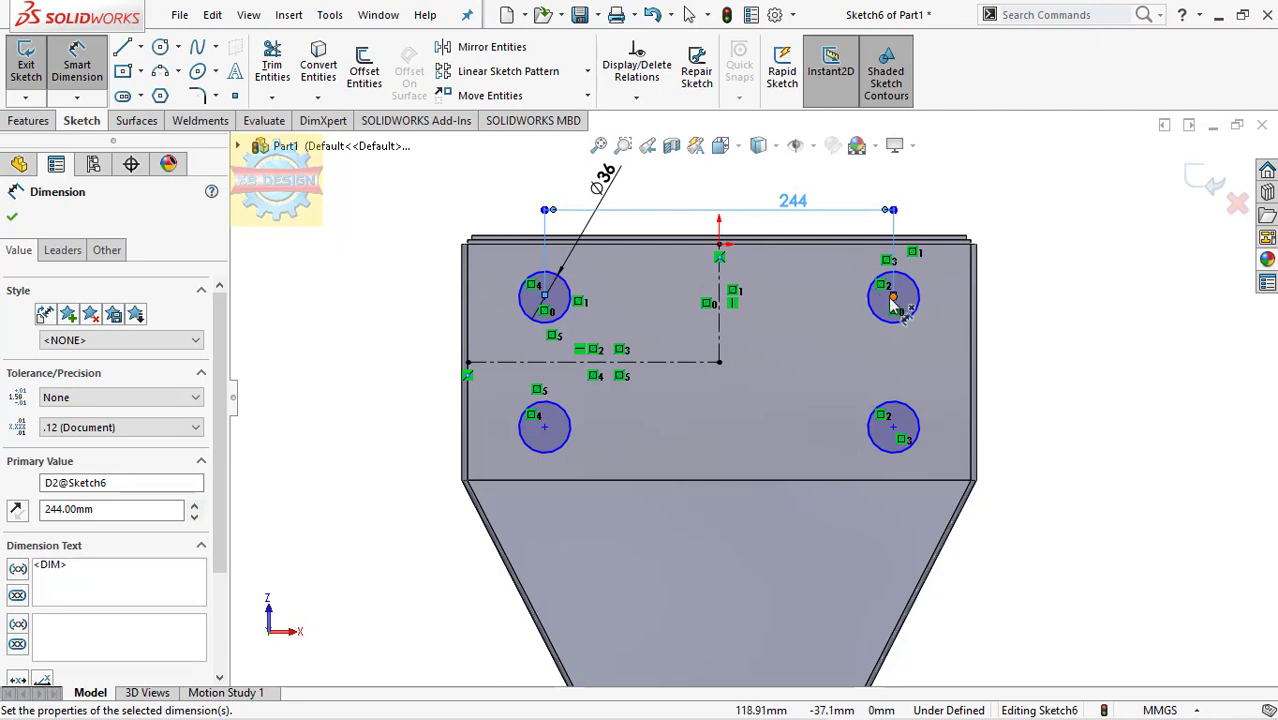
pyautogui.click(891, 297)
pyautogui.click(893, 427)
pyautogui.click(1072, 399)
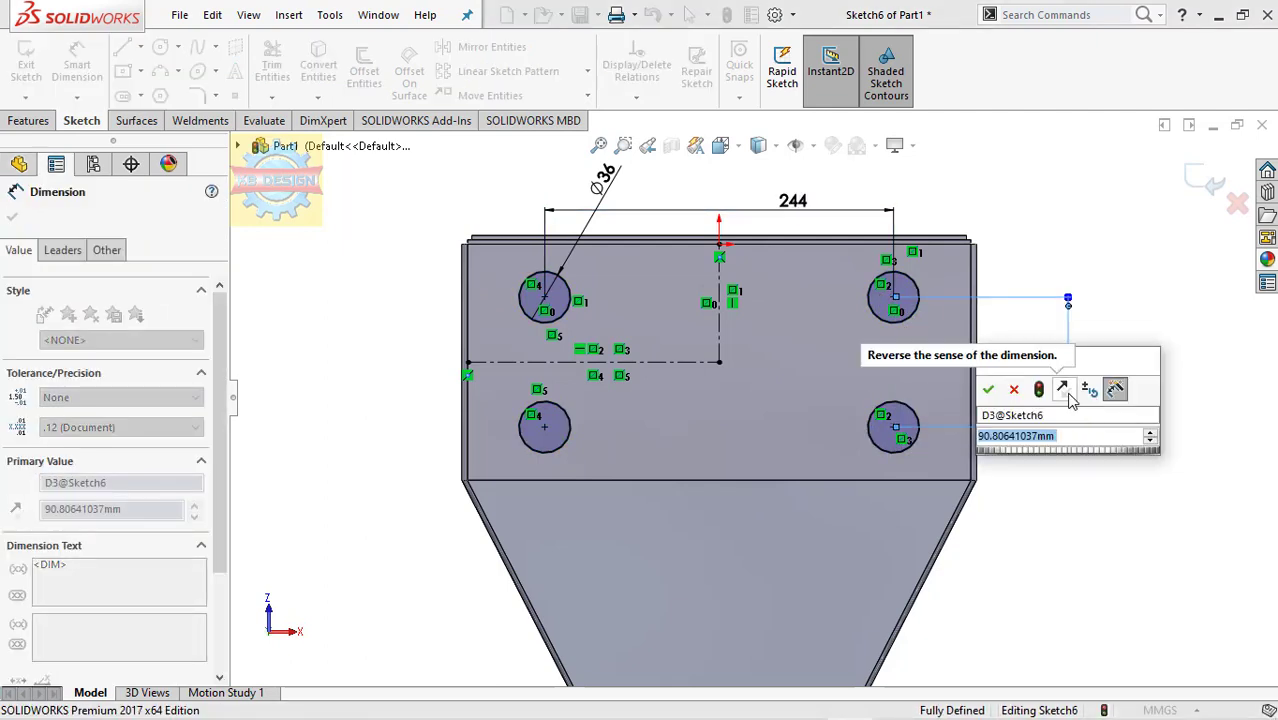
pyautogui.write('100')
pyautogui.press('Return')
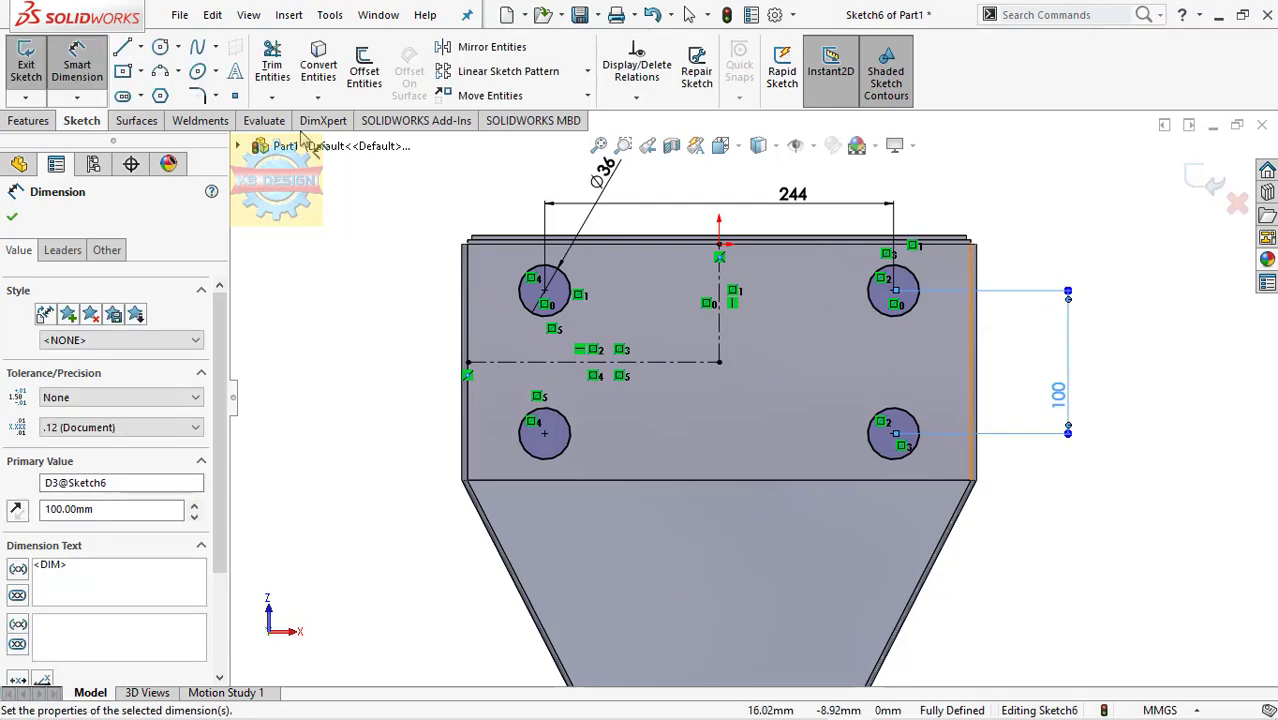
# Extrude the four circles 36 mm with a 10° draft as tapered legs.
pyautogui.click(28, 120)
pyautogui.click(33, 80)
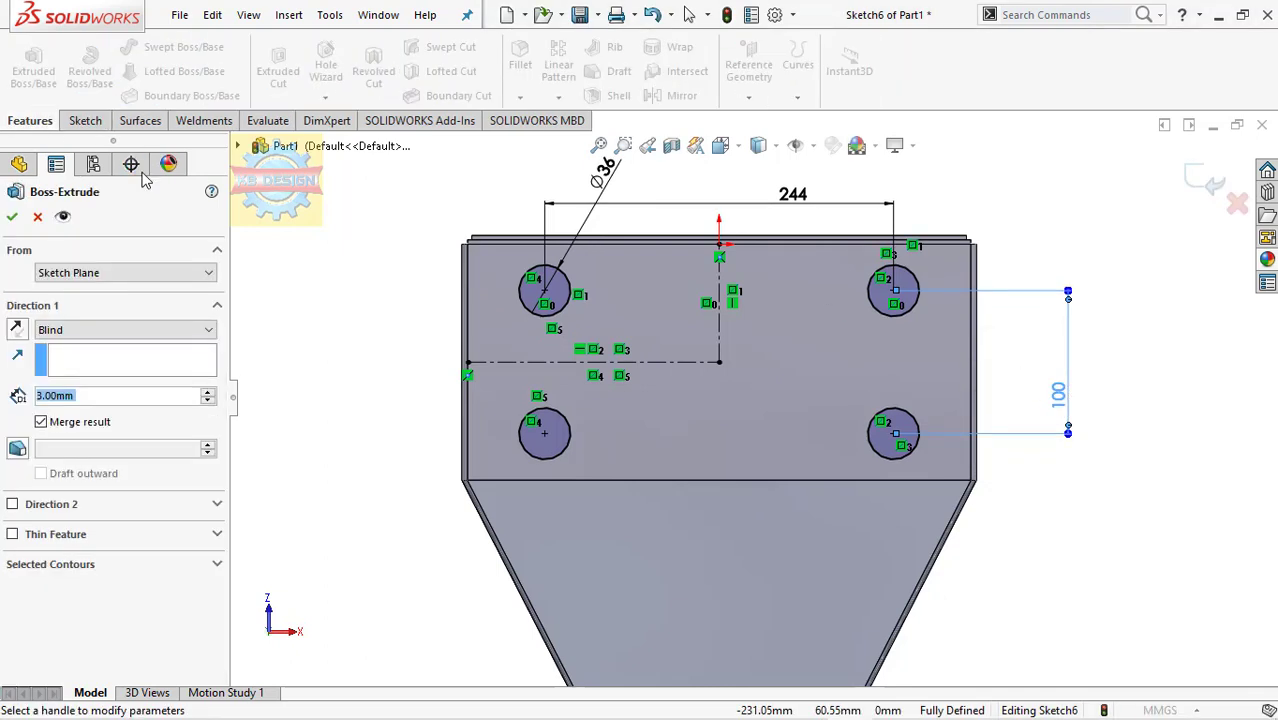
pyautogui.write('36')
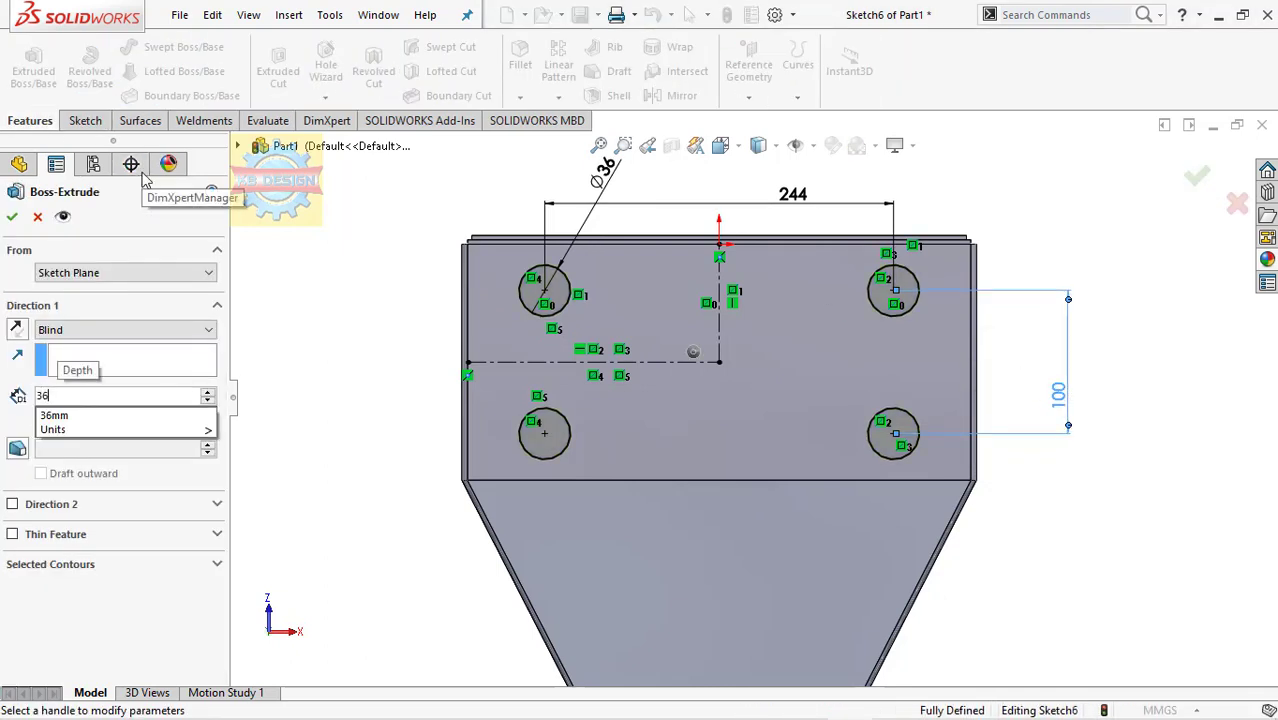
pyautogui.press('Return')
pyautogui.click(18, 449)
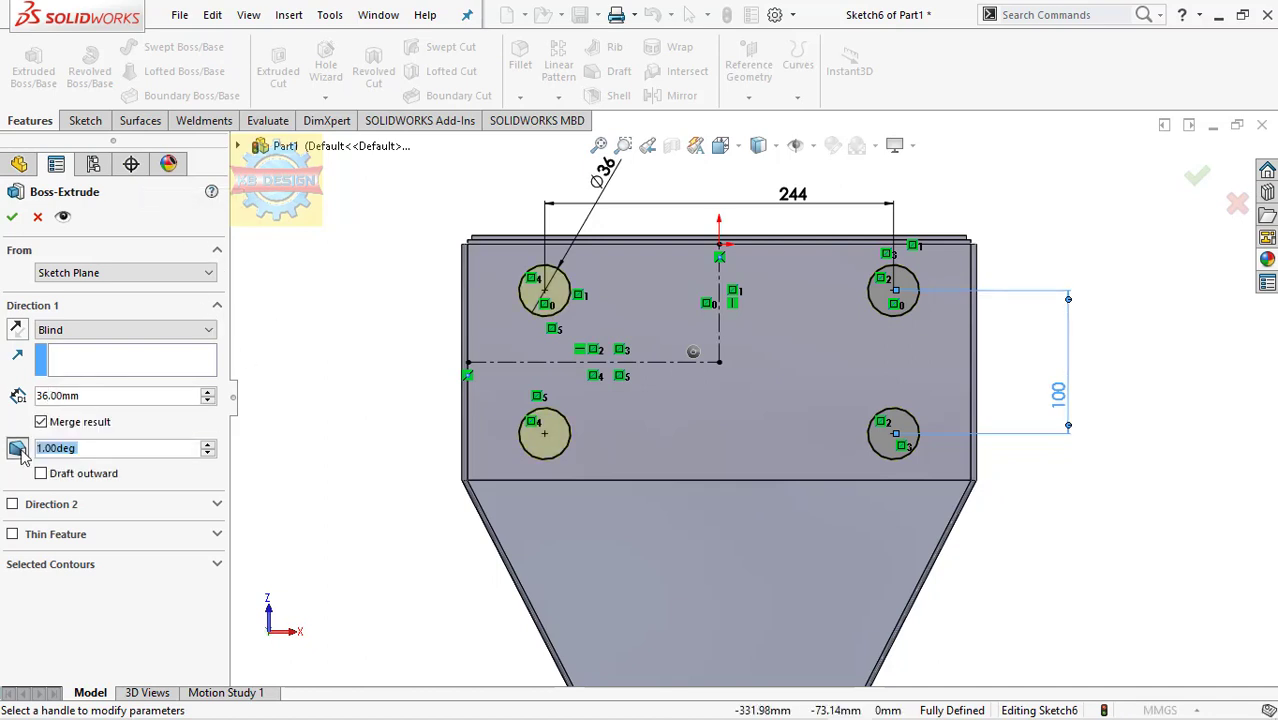
pyautogui.write('10')
pyautogui.press('Return')
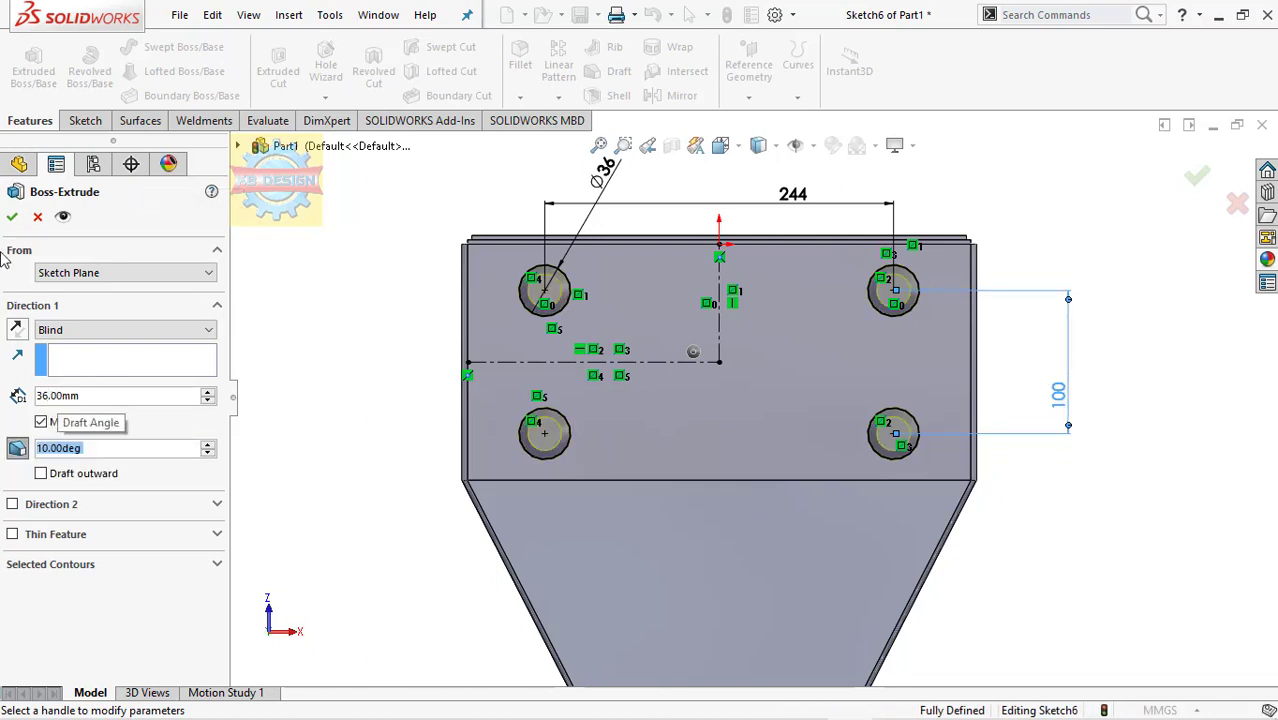
pyautogui.click(12, 217)
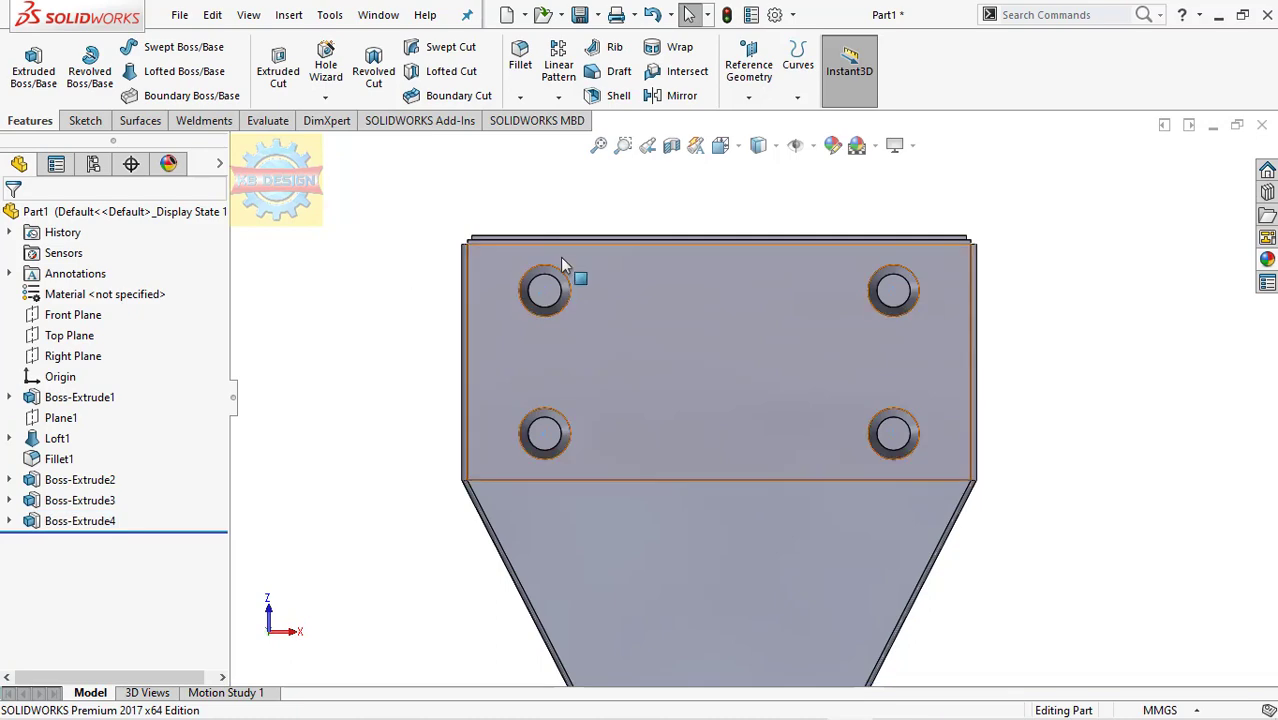
pyautogui.moveTo(571, 277)
pyautogui.mouseDown(button='middle')
pyautogui.moveTo(697, 376)
pyautogui.moveTo(685, 414)
pyautogui.mouseUp(button='middle')
pyautogui.click(690, 182)
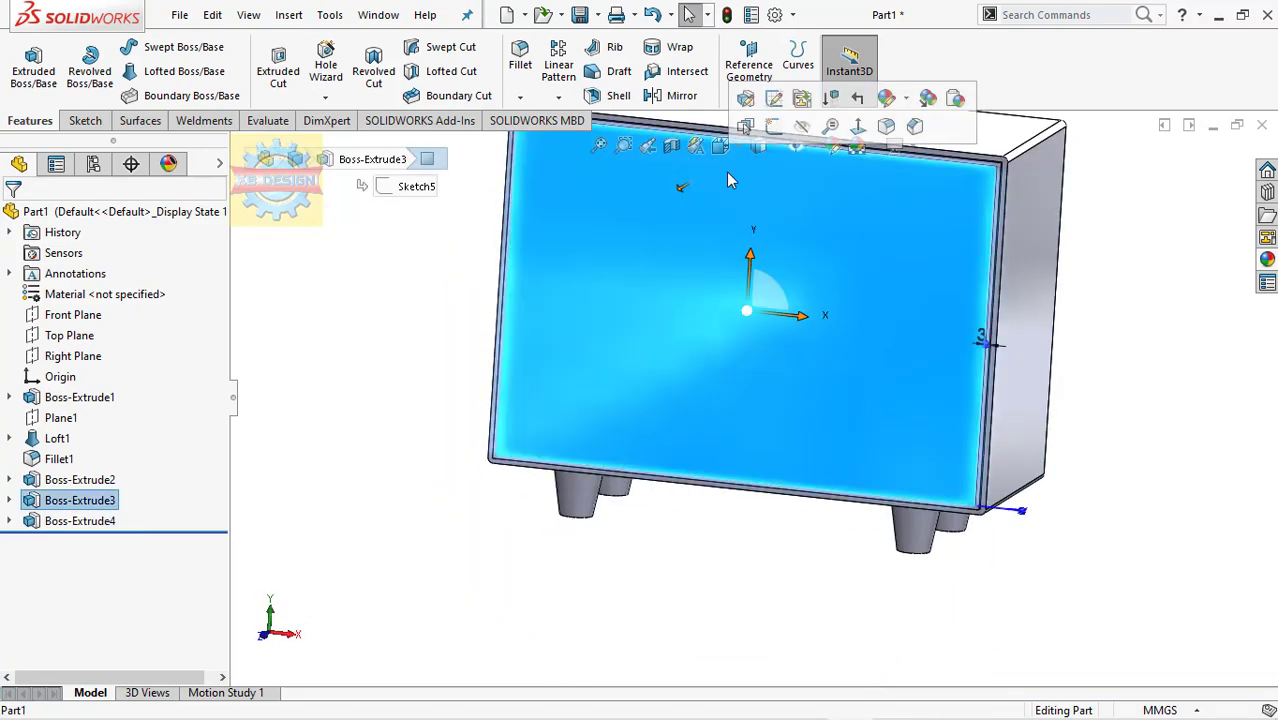
pyautogui.click(771, 130)
pyautogui.press('space')
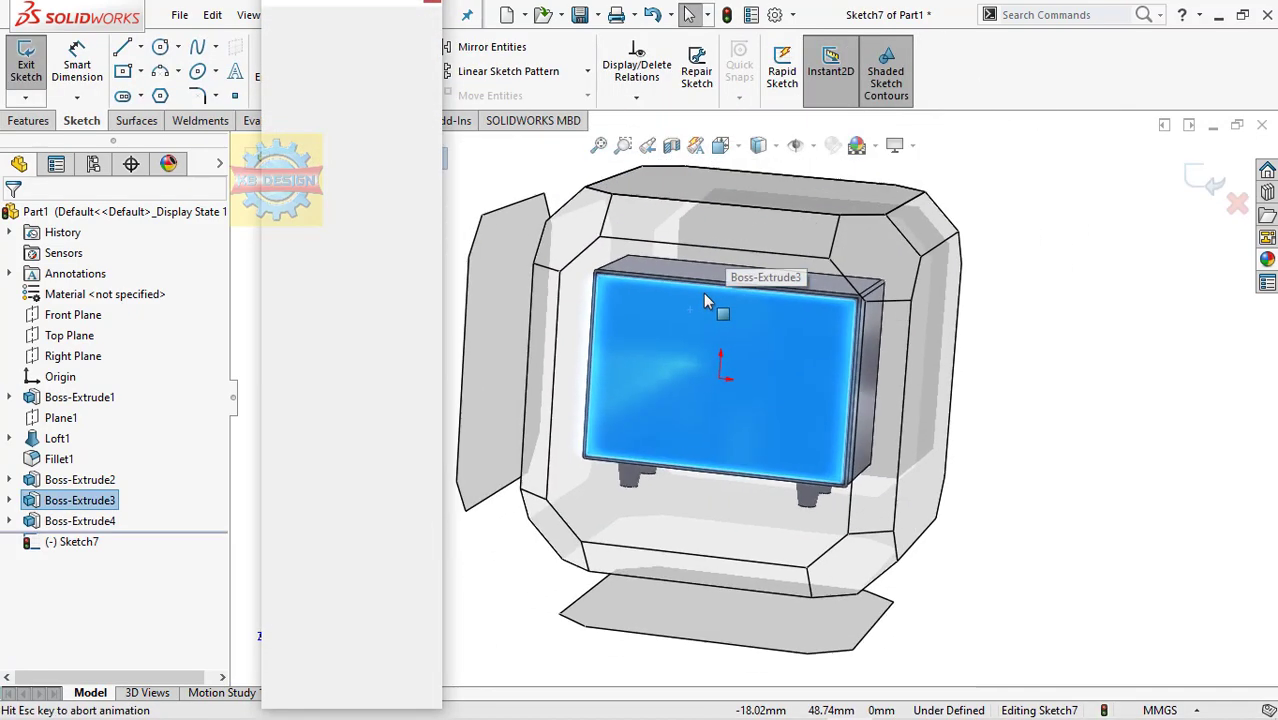
pyautogui.hotkey('ctrl', '8')
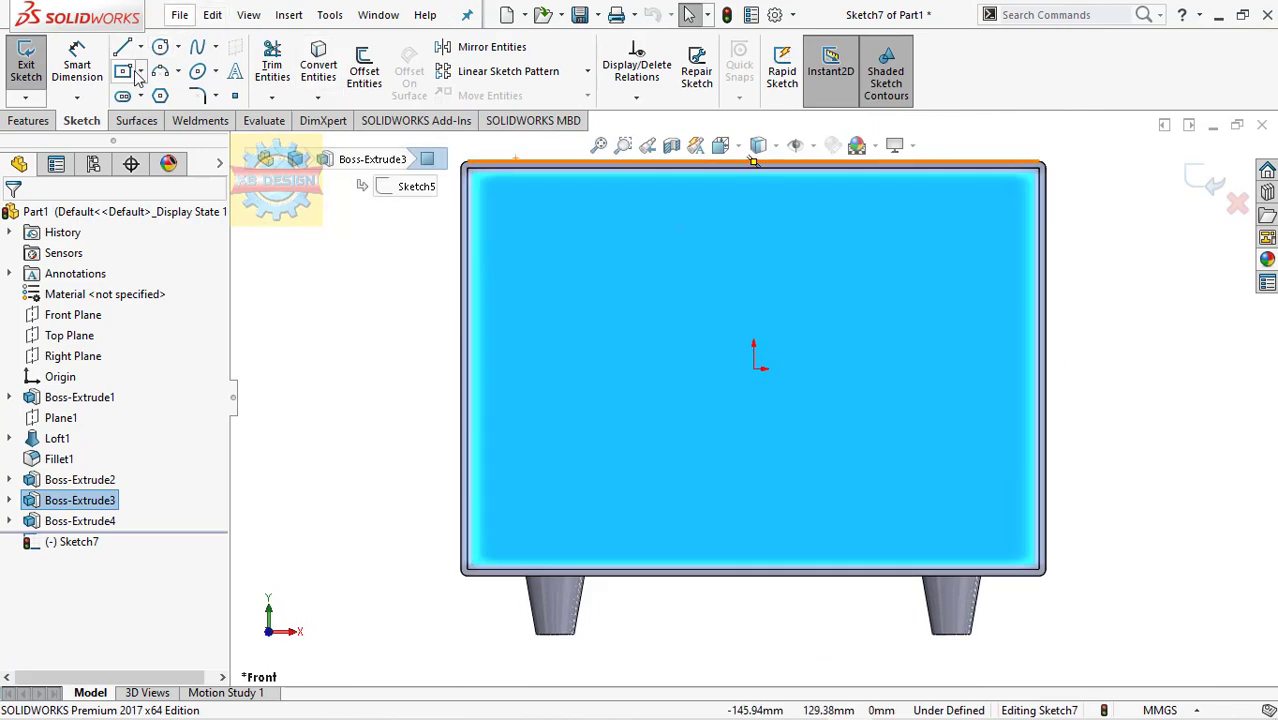
pyautogui.click(335, 65)
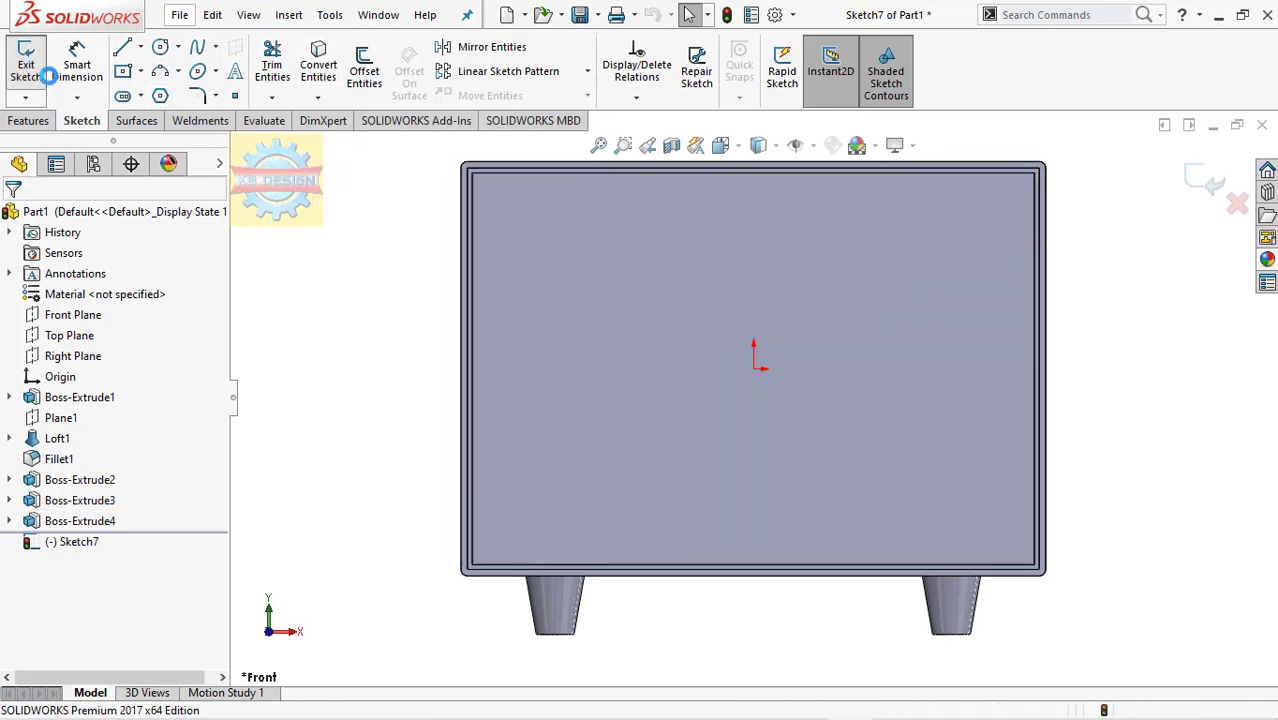
pyautogui.click(47, 76)
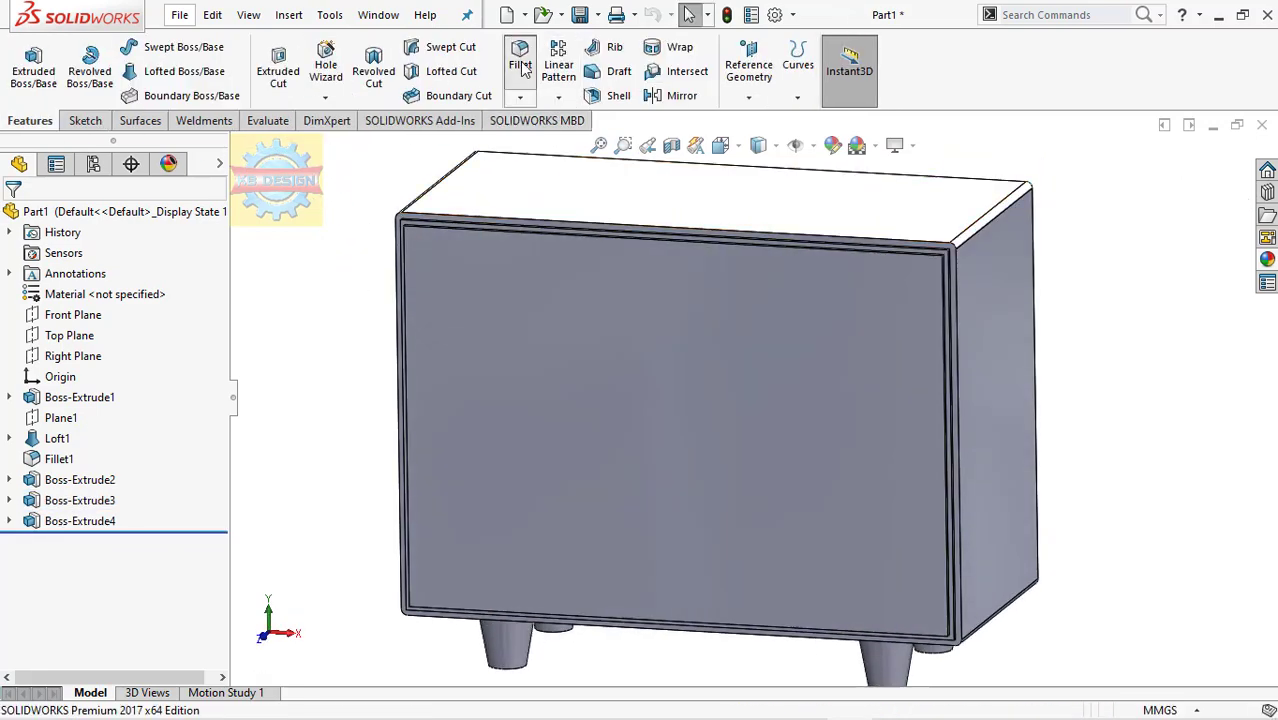
# Round the front panel's outer and inner edge loops with a 4 mm fillet.
pyautogui.click(522, 68)
pyautogui.scroll(-5, 942, 270)
pyautogui.scroll(-2, 942, 270)
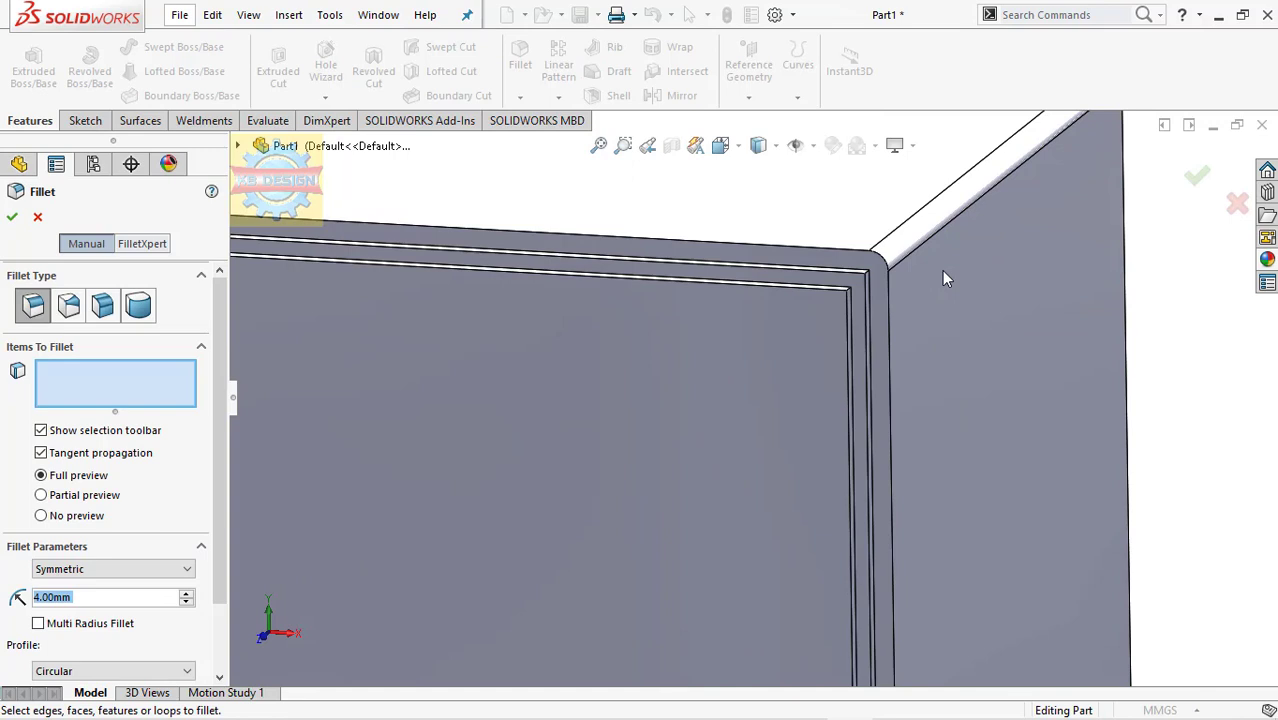
pyautogui.click(866, 277)
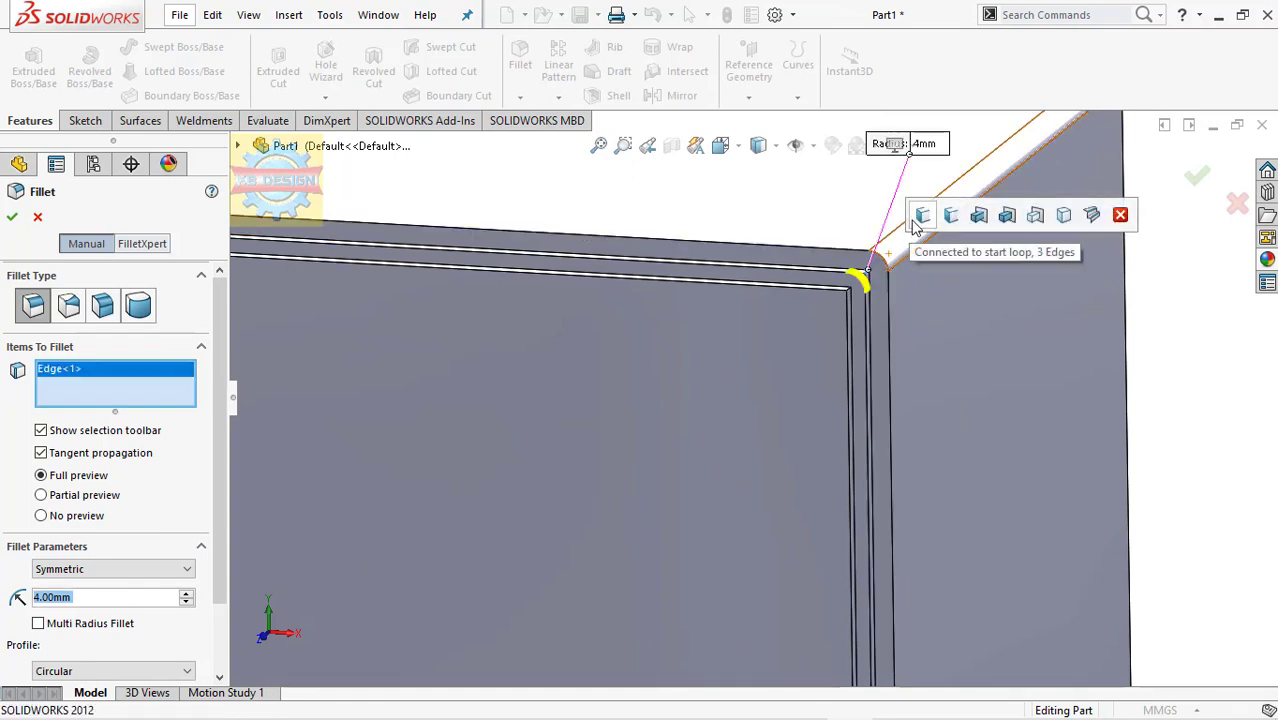
pyautogui.click(916, 222)
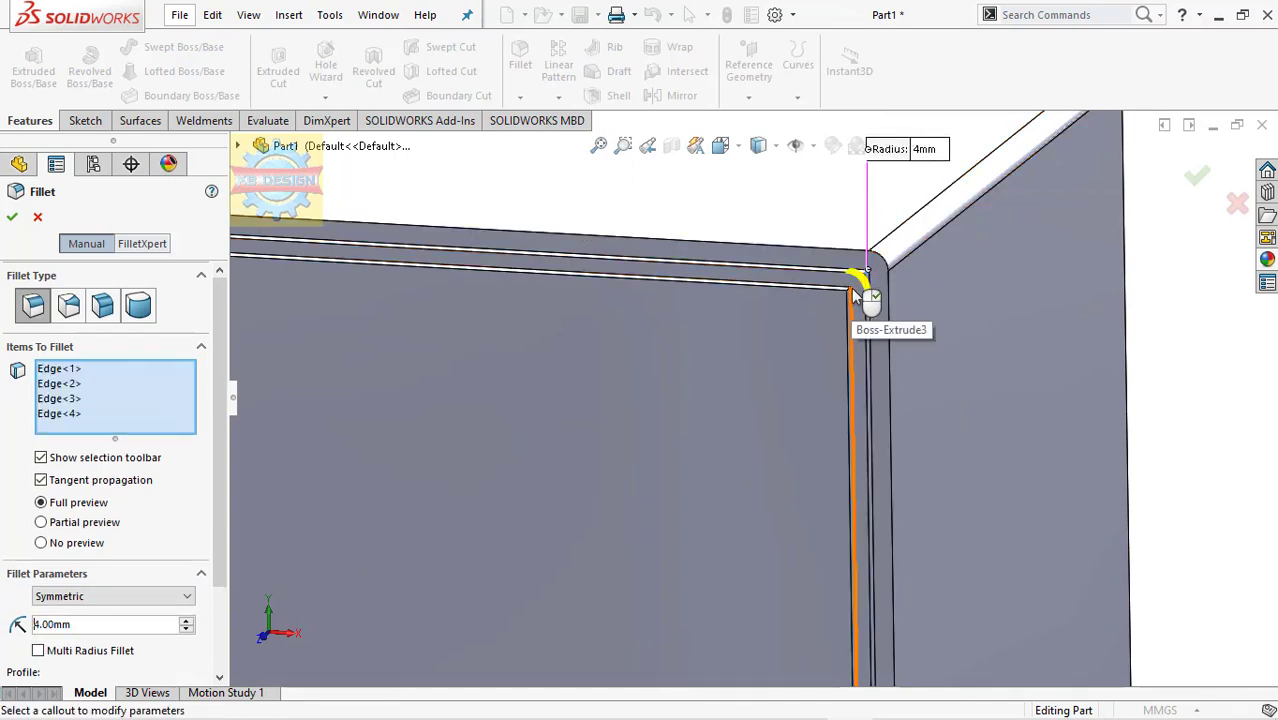
pyautogui.scroll(-2, 852, 285)
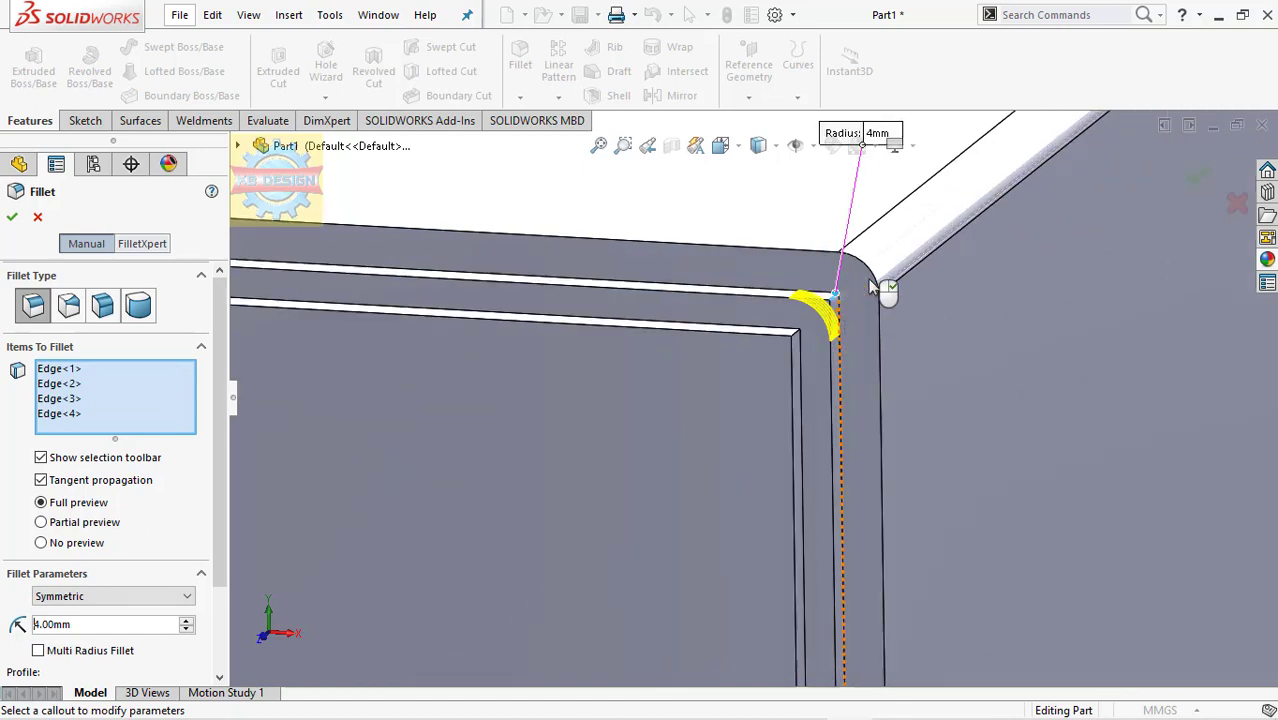
pyautogui.click(795, 338)
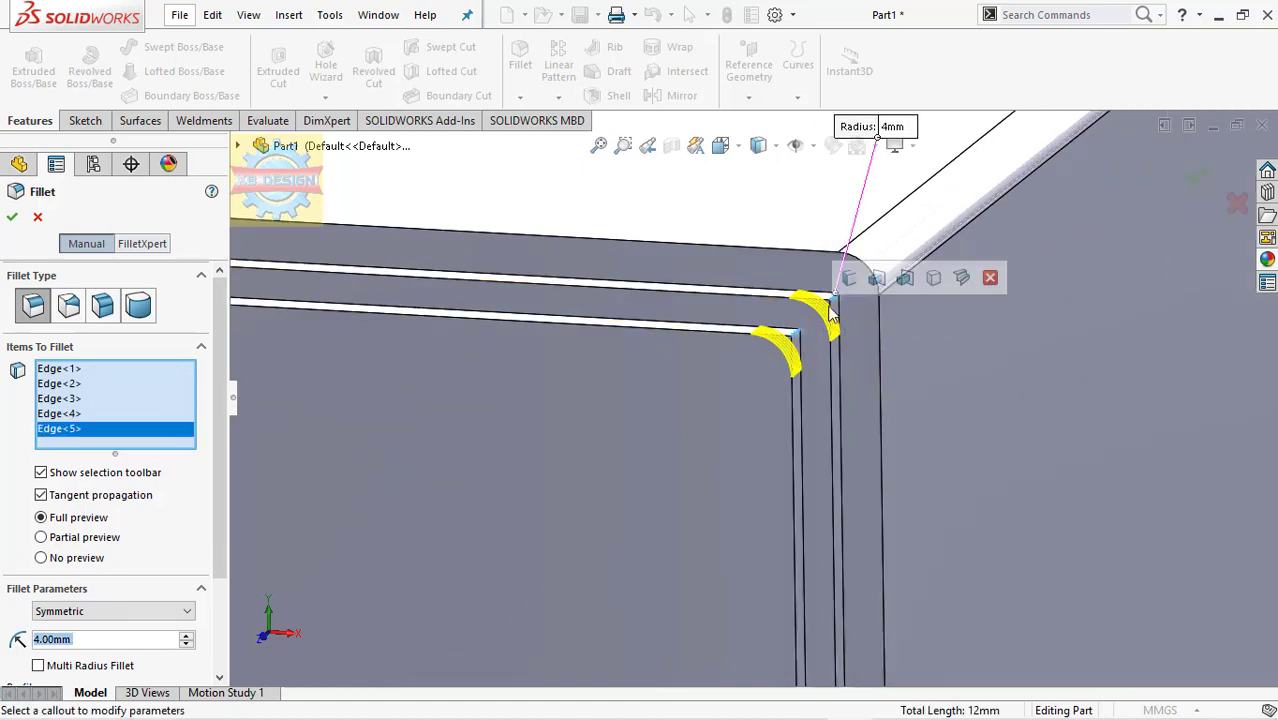
pyautogui.click(845, 274)
pyautogui.click(13, 218)
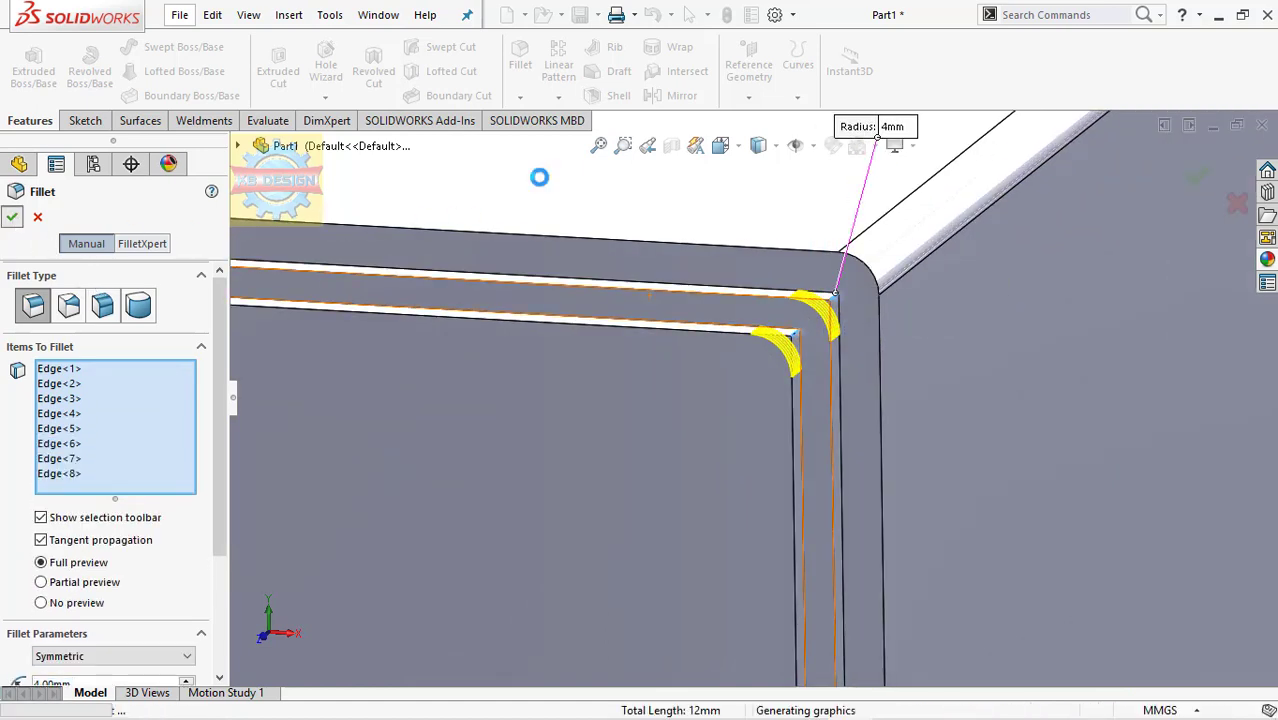
# Start a new sketch on the cabinet's front face.
pyautogui.click(598, 145)
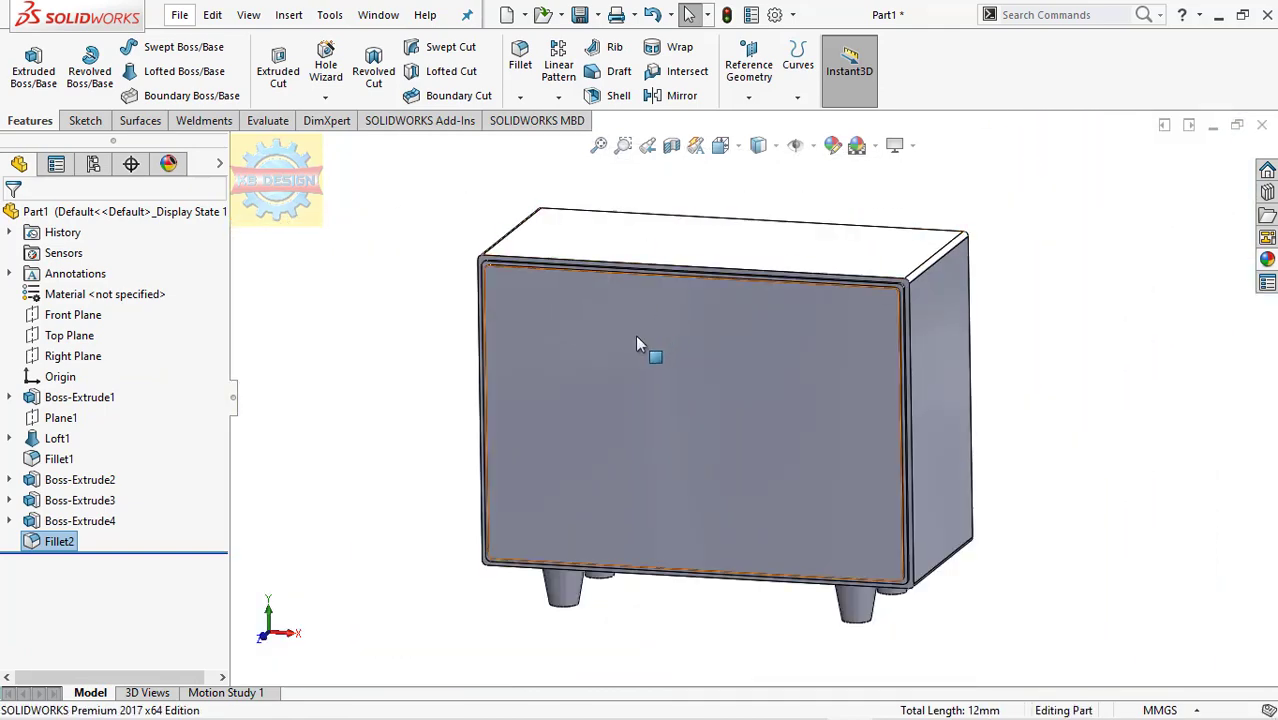
pyautogui.click(635, 334)
pyautogui.click(710, 291)
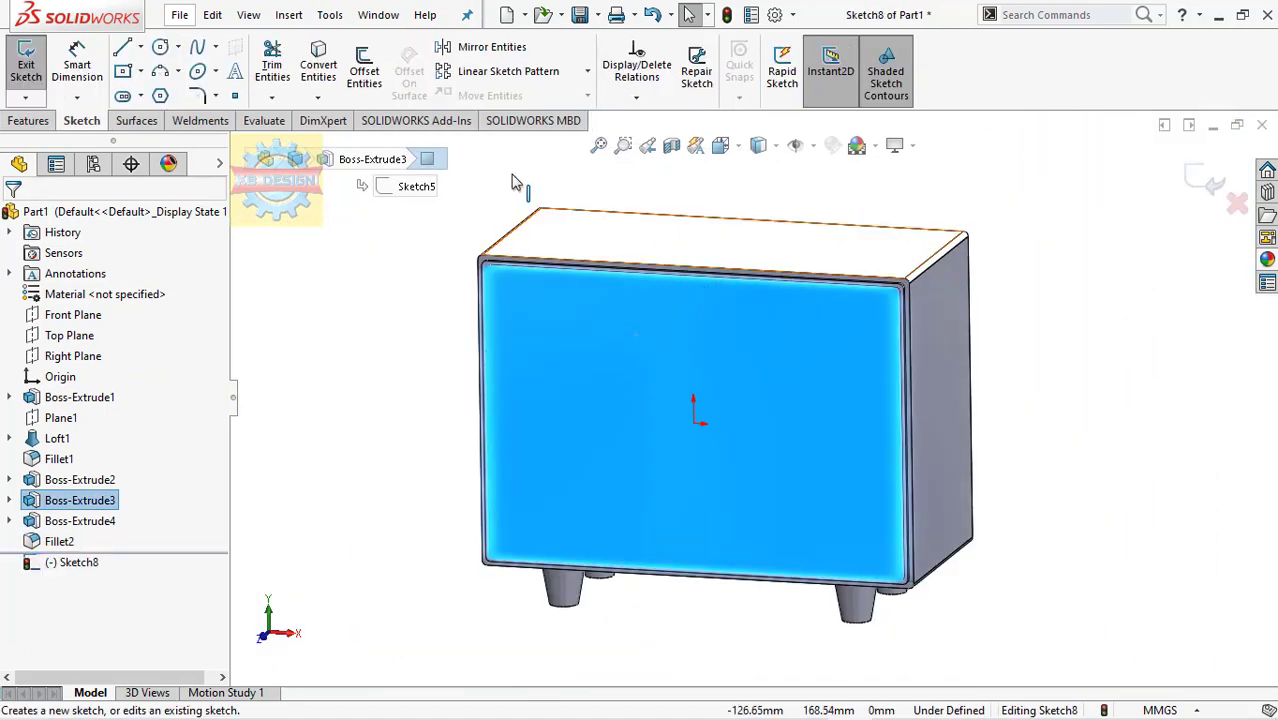
# Convert the front face edges and draw a corner rectangle on the cabinet front.
pyautogui.click(331, 82)
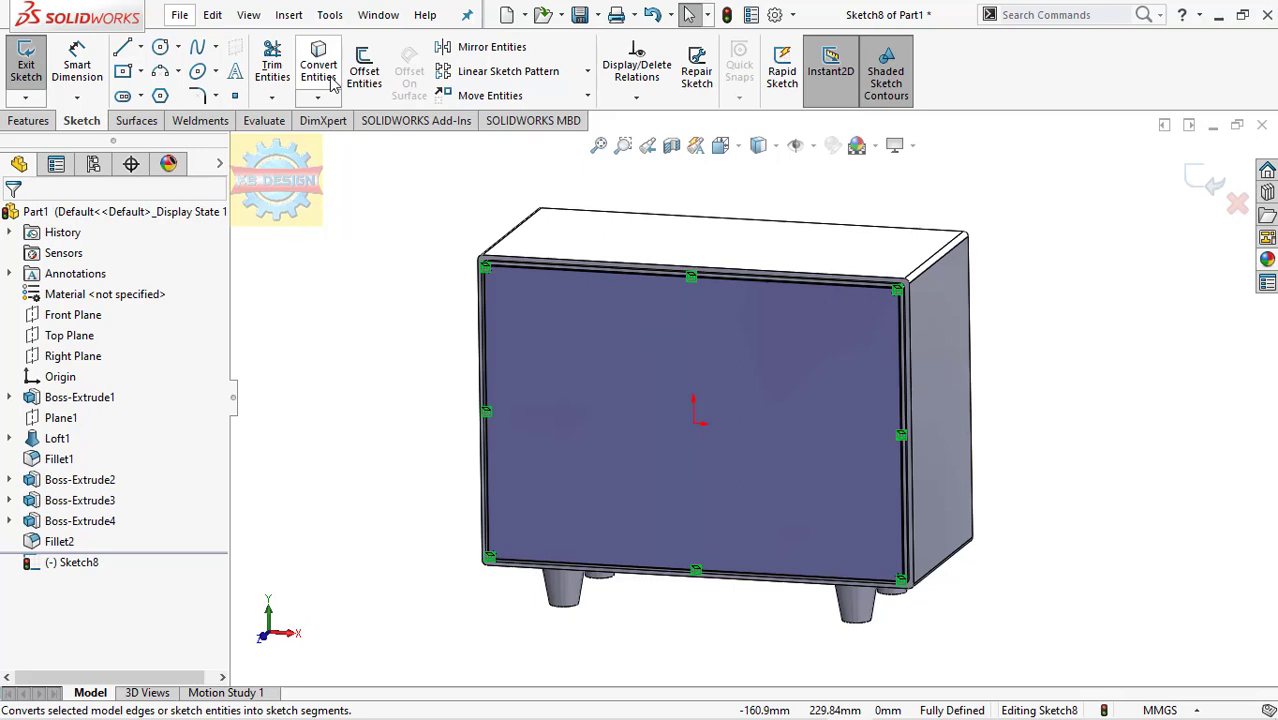
pyautogui.click(140, 71)
pyautogui.click(518, 298)
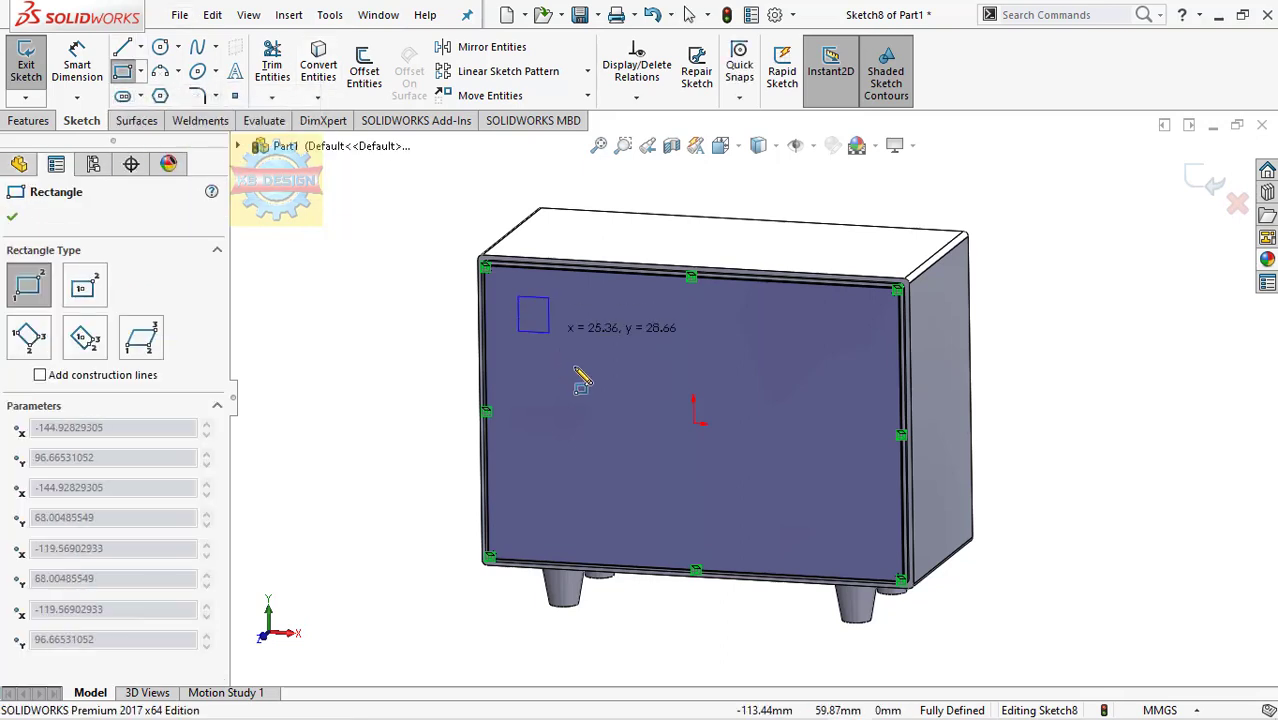
pyautogui.click(745, 522)
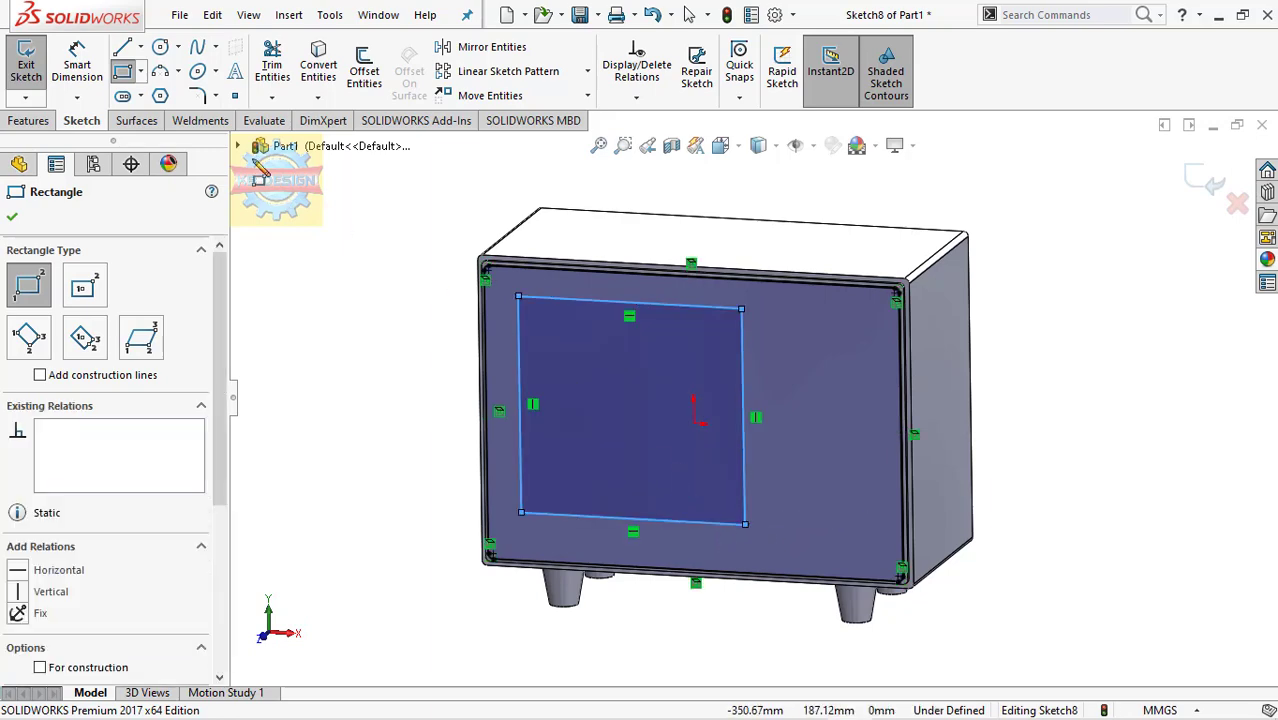
pyautogui.press('Escape')
# Dimension the rectangle 18 mm from the cabinet's left and bottom edges.
pyautogui.click(520, 320)
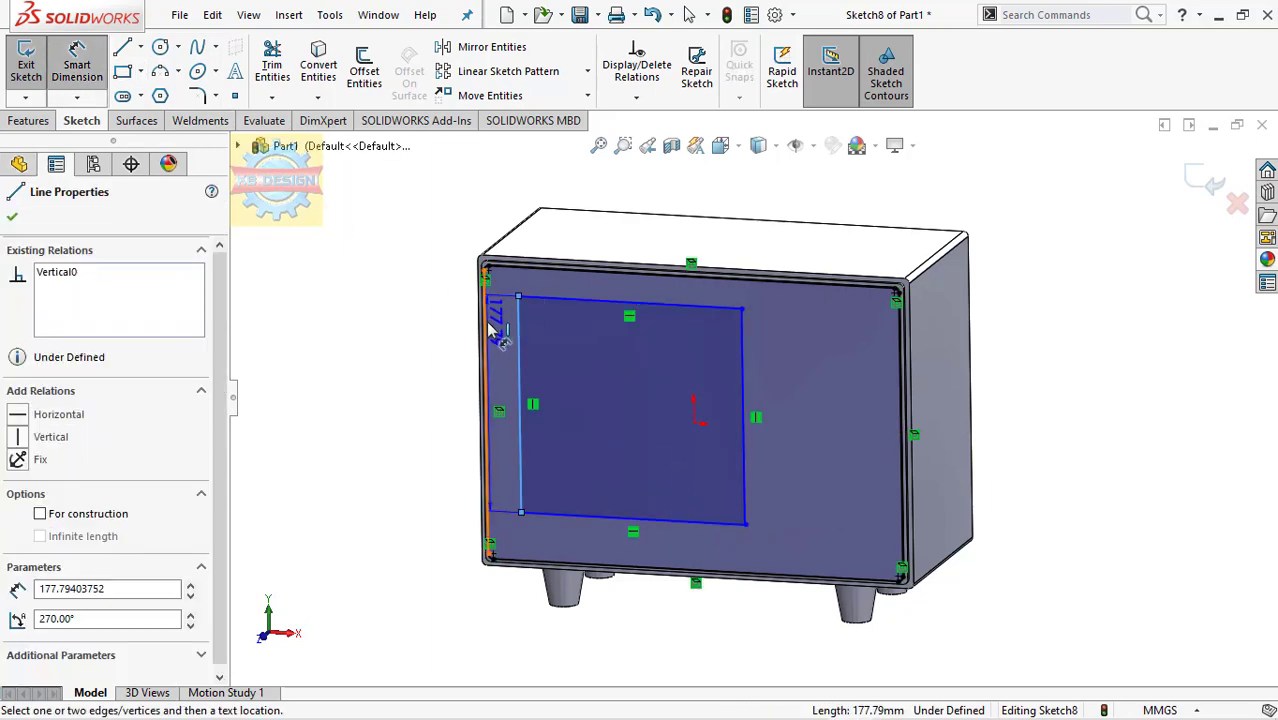
pyautogui.click(486, 325)
pyautogui.click(430, 336)
pyautogui.write('18')
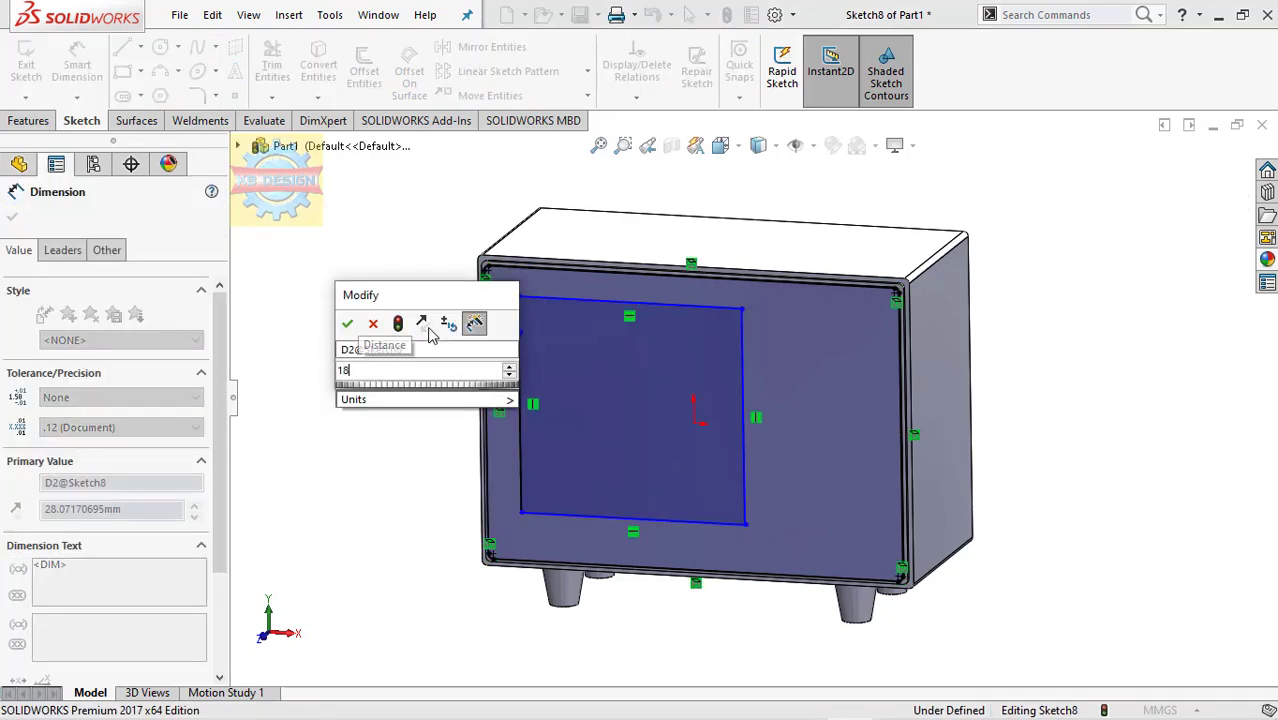
pyautogui.press('Return')
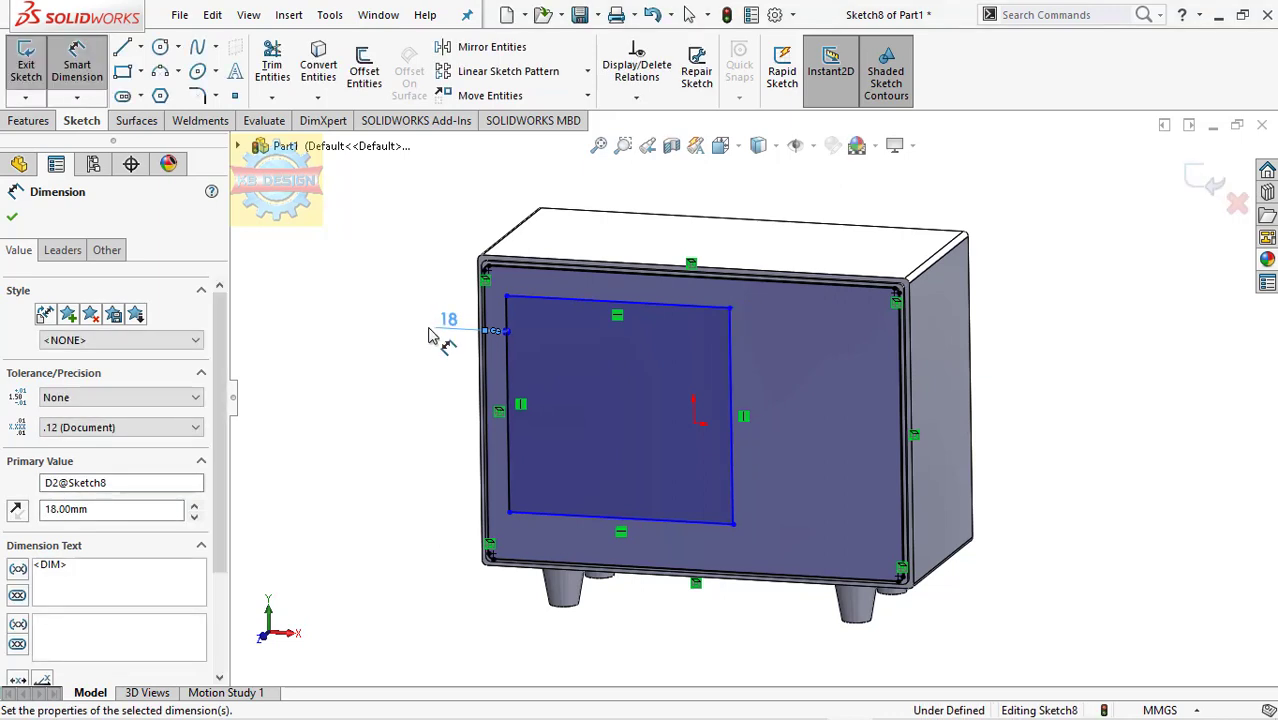
pyautogui.click(592, 523)
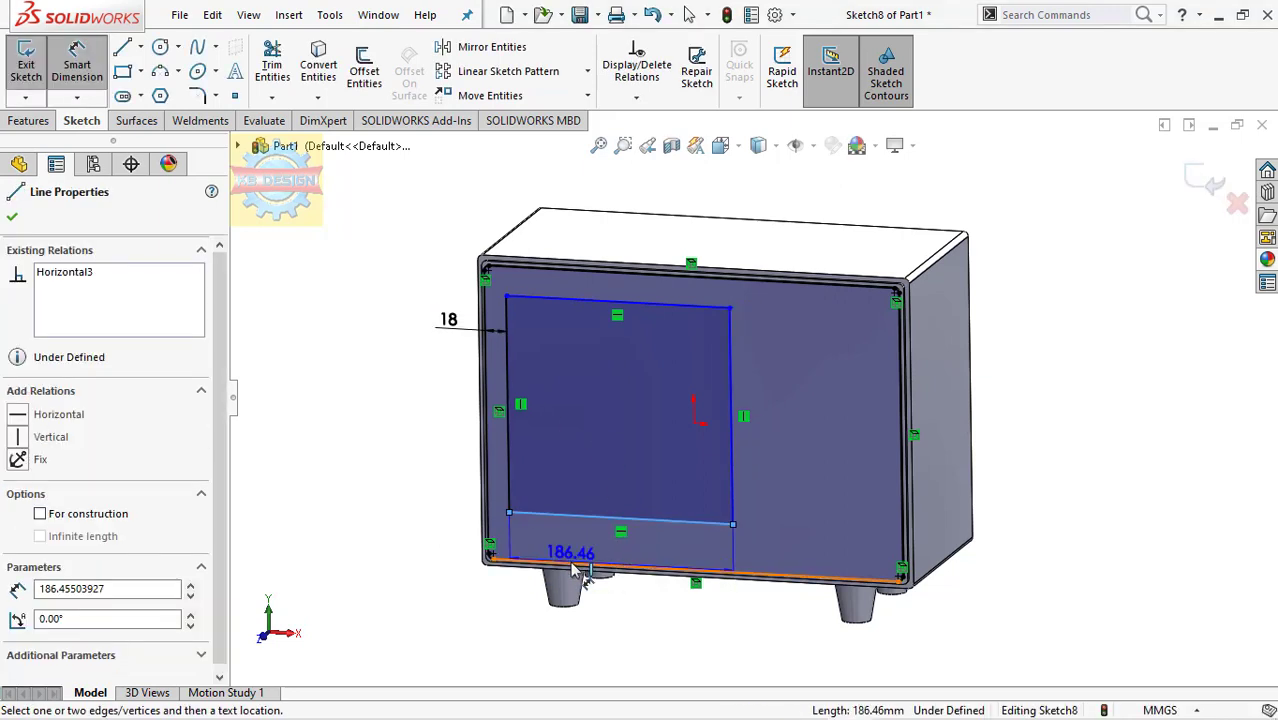
pyautogui.click(578, 568)
pyautogui.click(400, 540)
pyautogui.write('18')
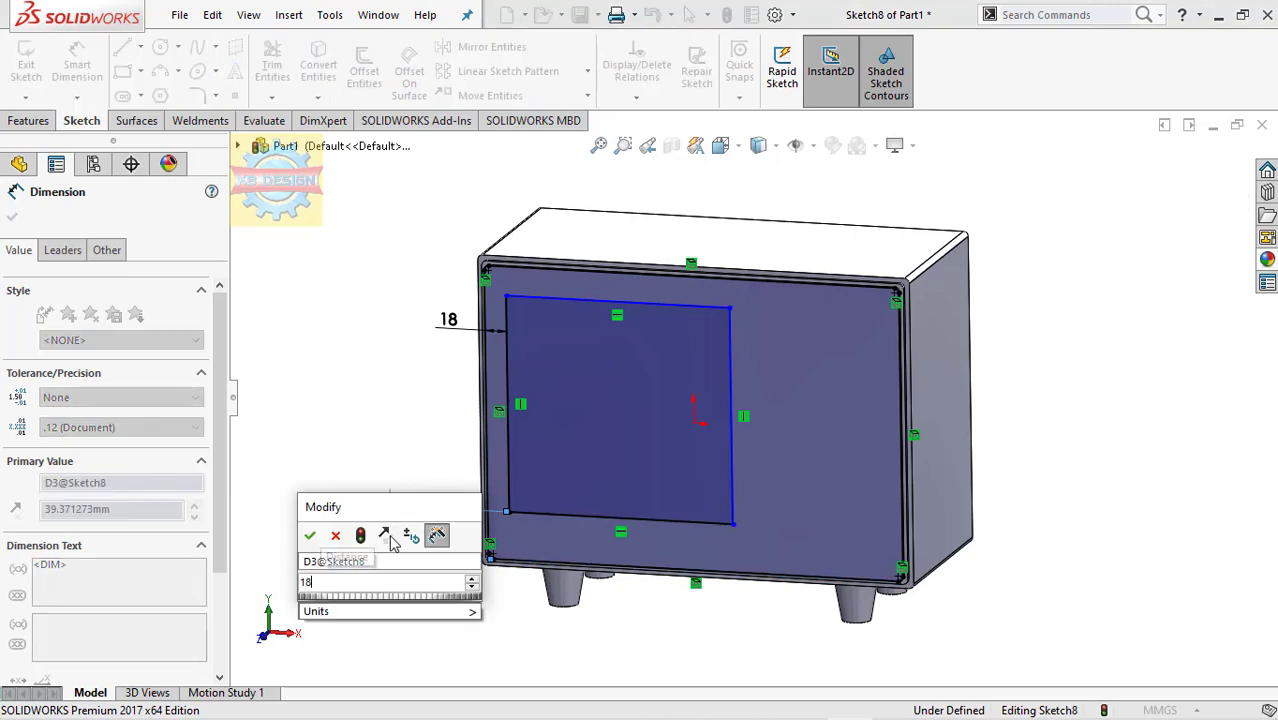
pyautogui.press('Return')
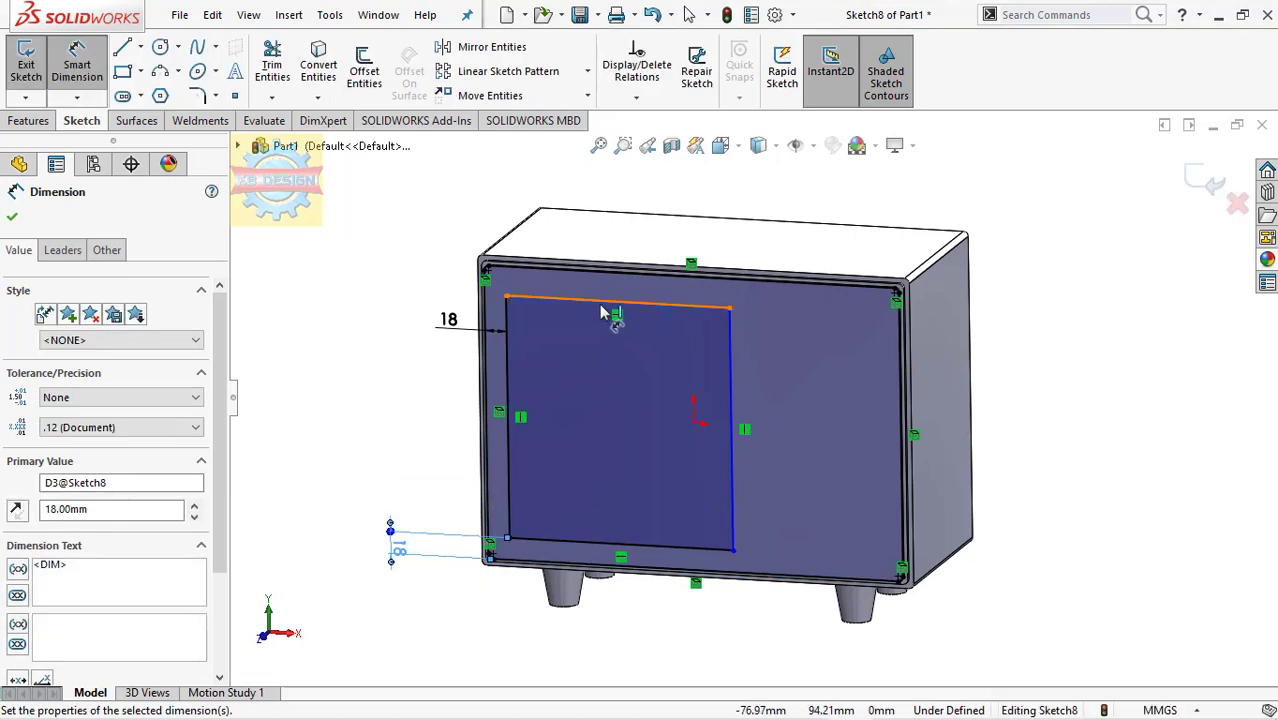
# Dimension the rectangle's top edge 18 mm below the cabinet's top edge.
pyautogui.click(601, 313)
pyautogui.click(600, 273)
pyautogui.click(353, 302)
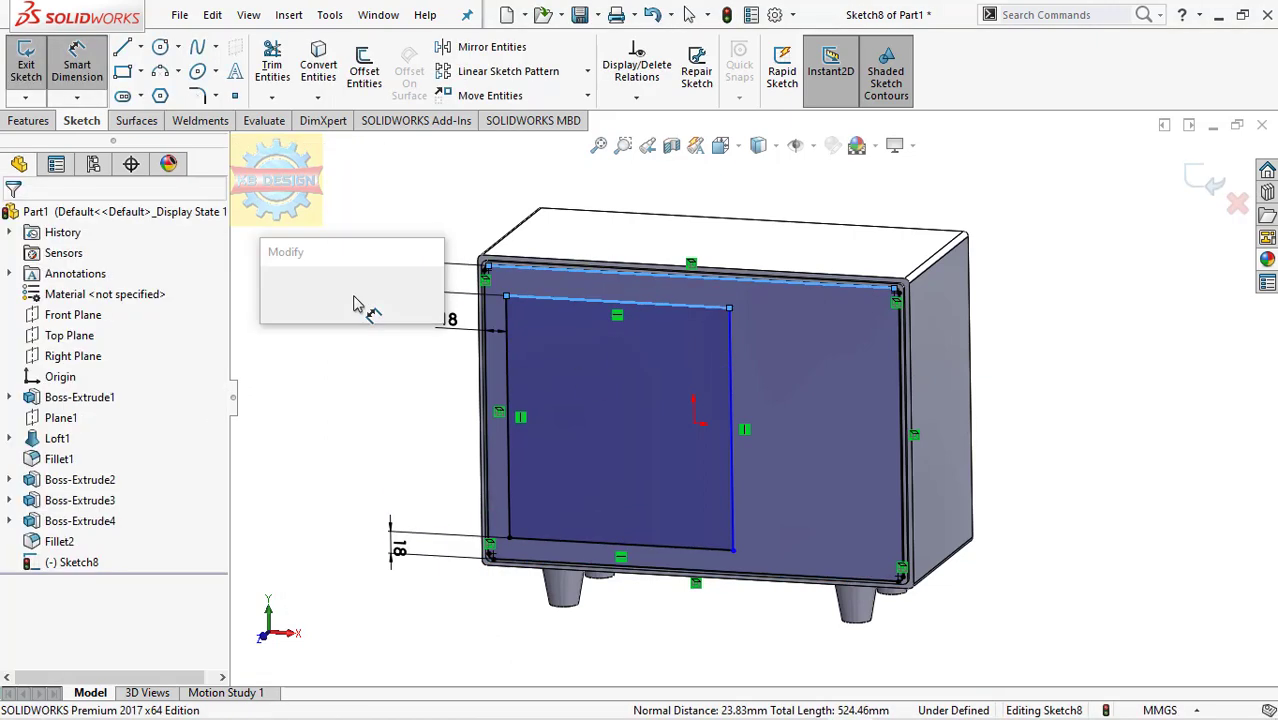
pyautogui.write('18')
pyautogui.press('Return')
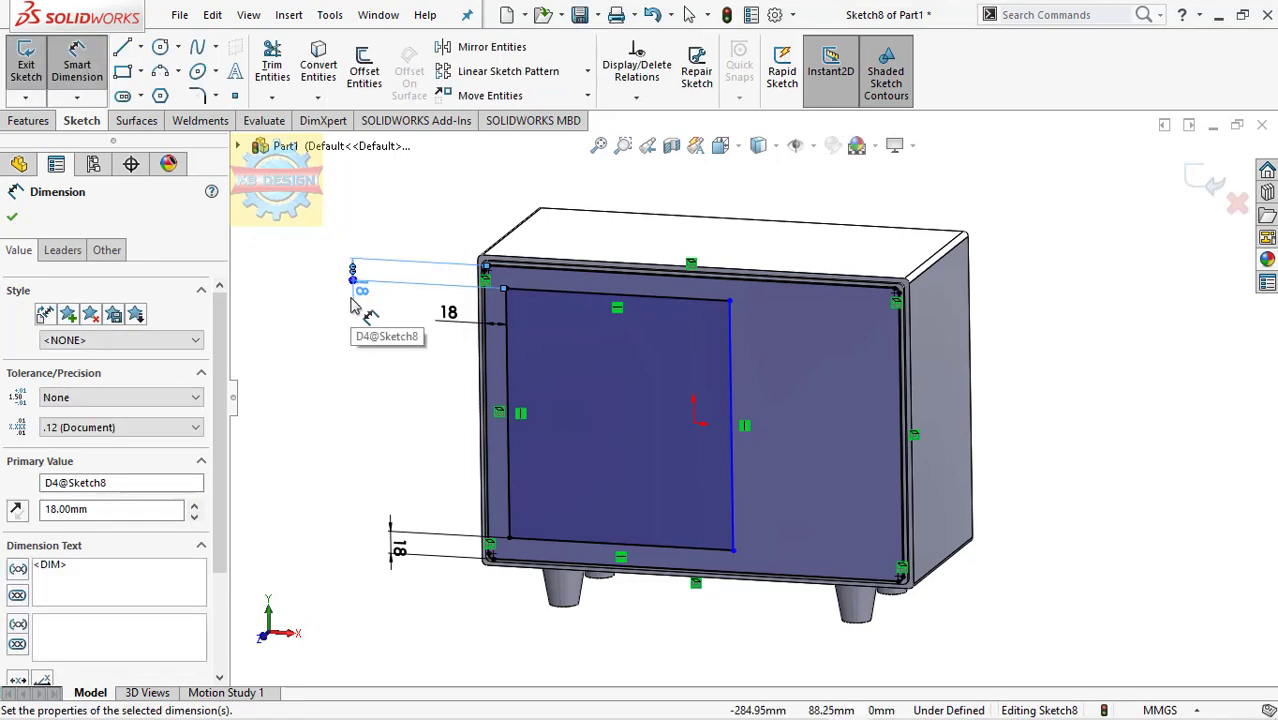
pyautogui.click(122, 47)
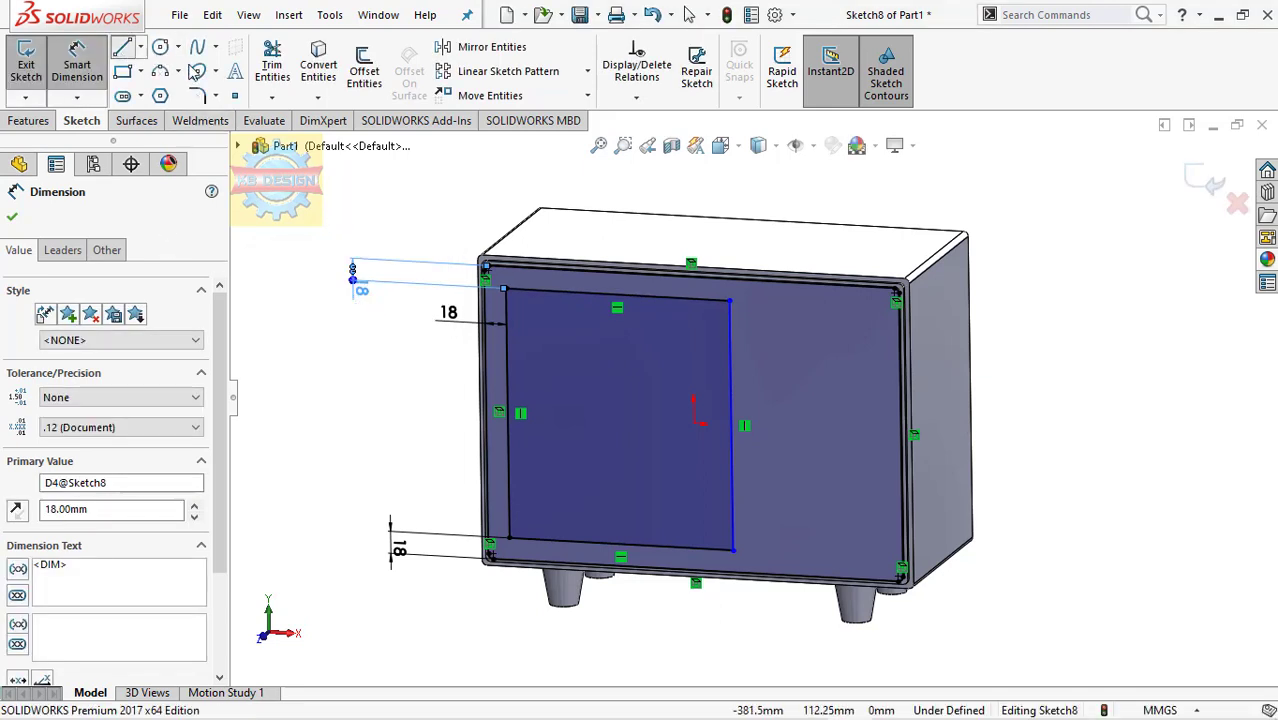
# Draw a vertical line spanning the cabinet, 18 mm right of the rectangle.
pyautogui.click(780, 287)
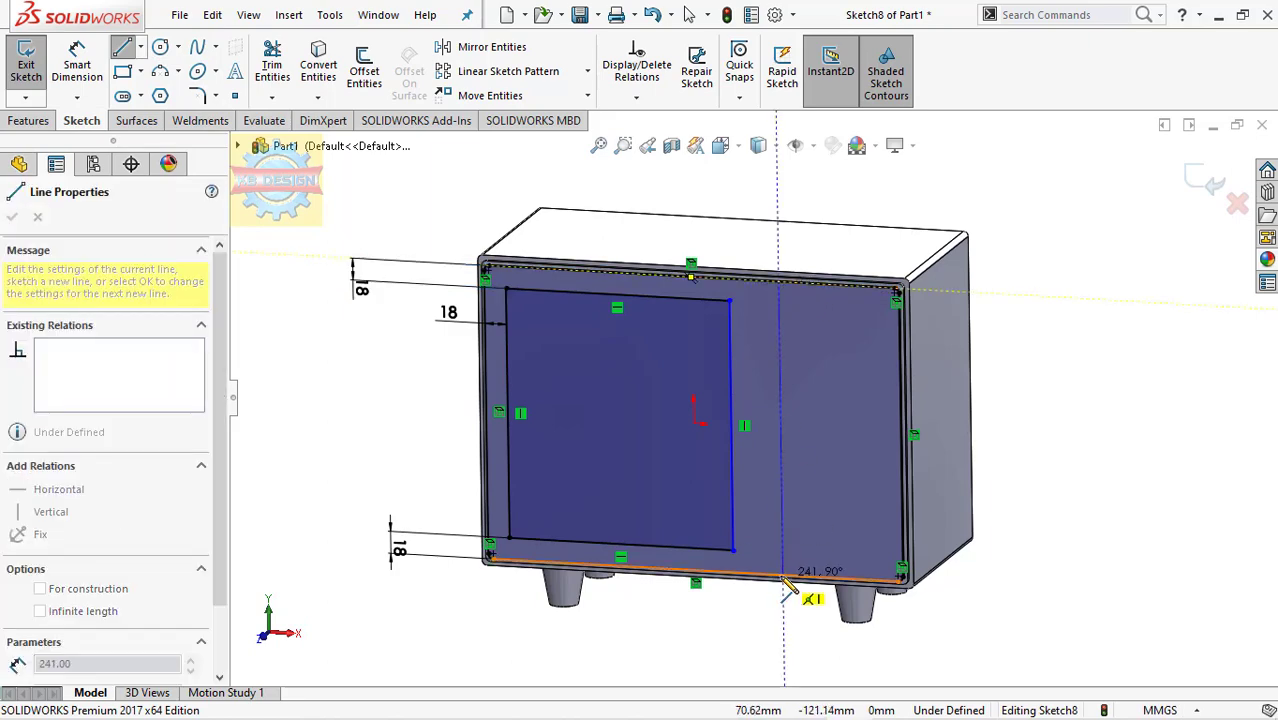
pyautogui.click(785, 582)
pyautogui.press('Escape')
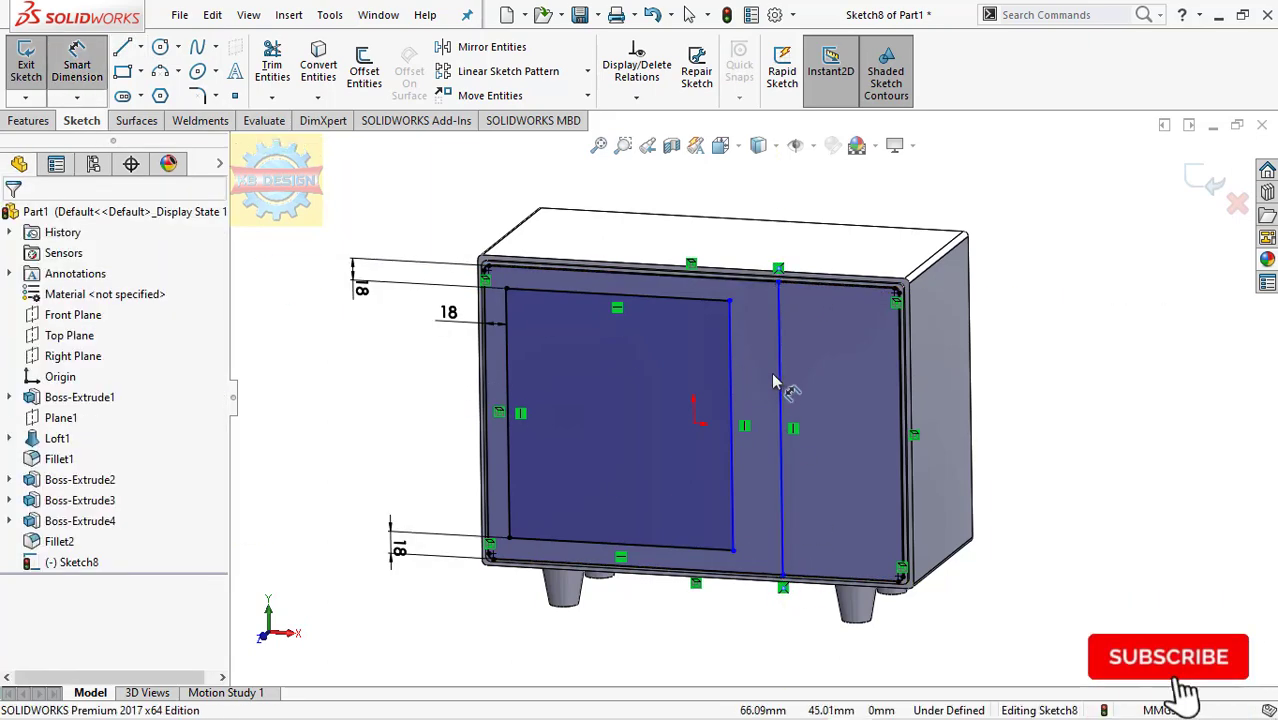
pyautogui.click(780, 388)
pyautogui.click(730, 362)
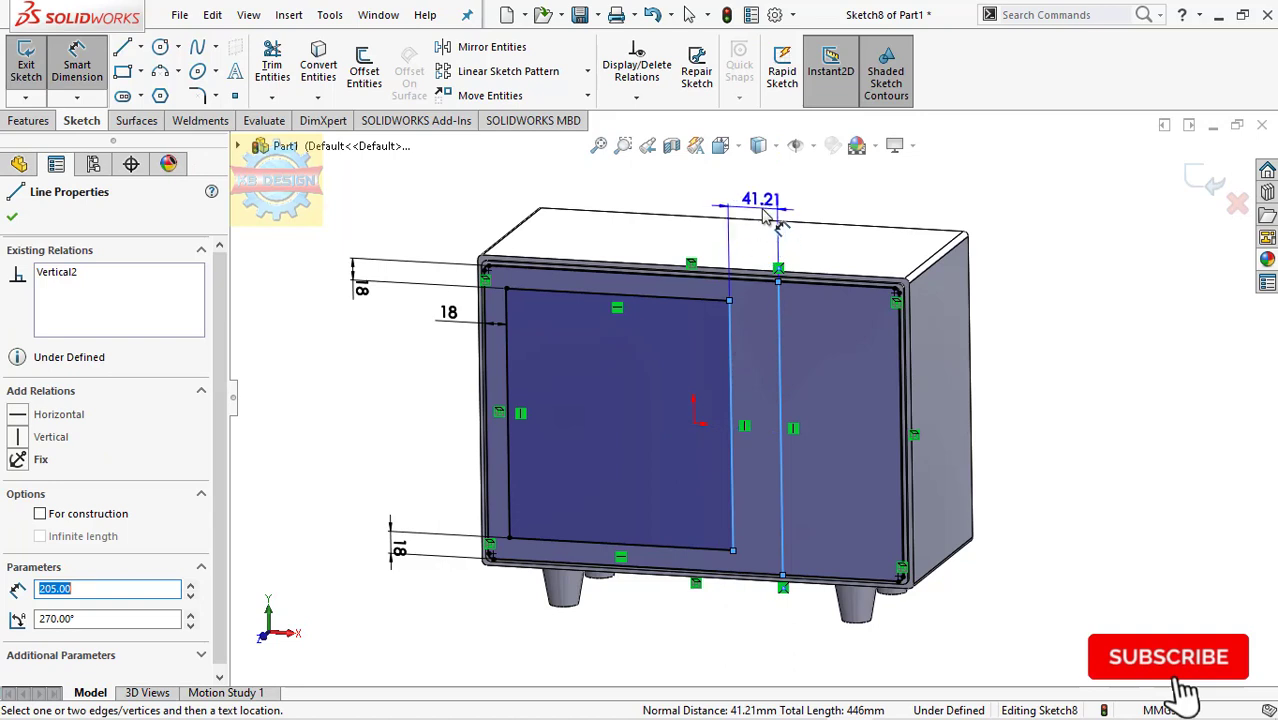
pyautogui.click(765, 215)
pyautogui.write('18')
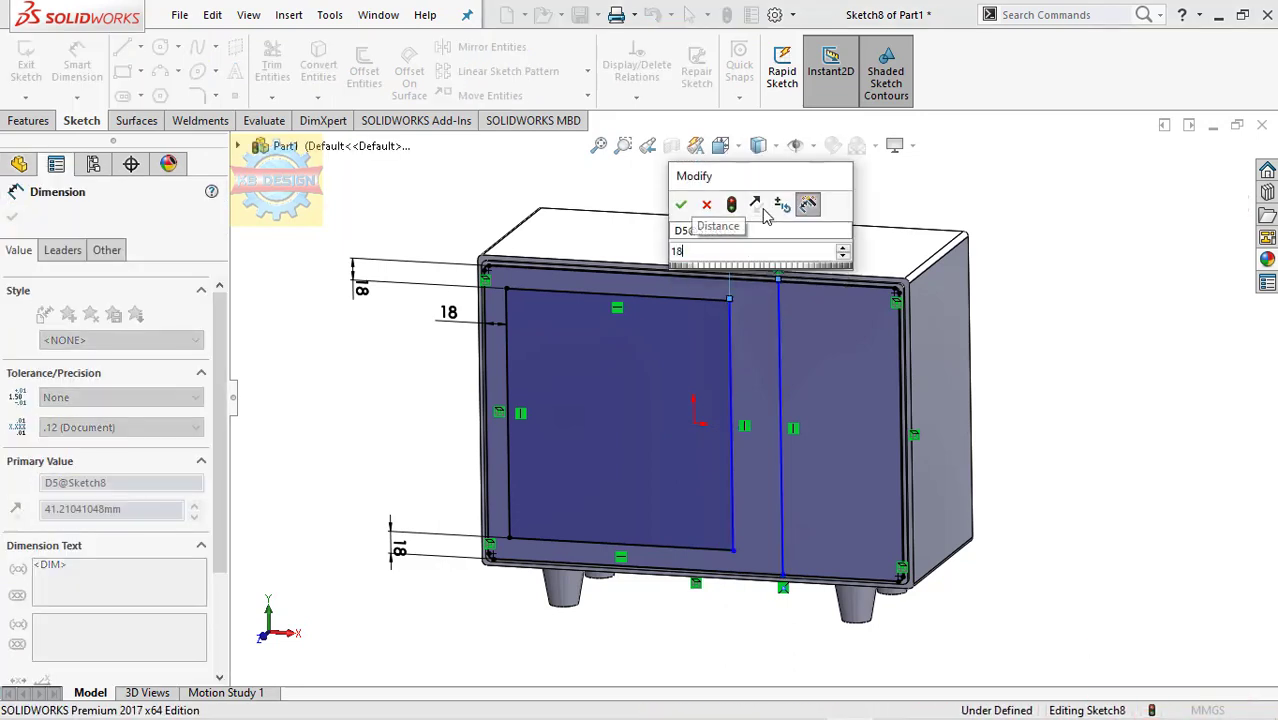
pyautogui.press('Return')
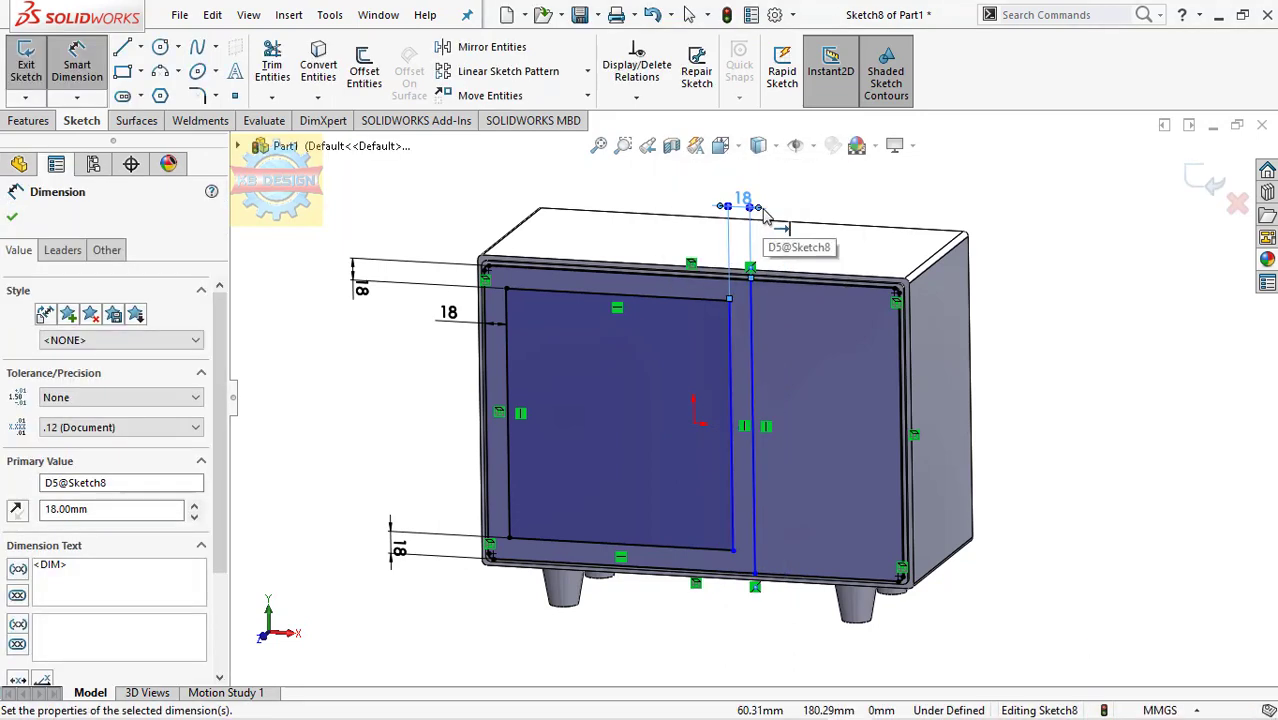
# Offset the vertical line by 2 mm to form the divider.
pyautogui.click(364, 70)
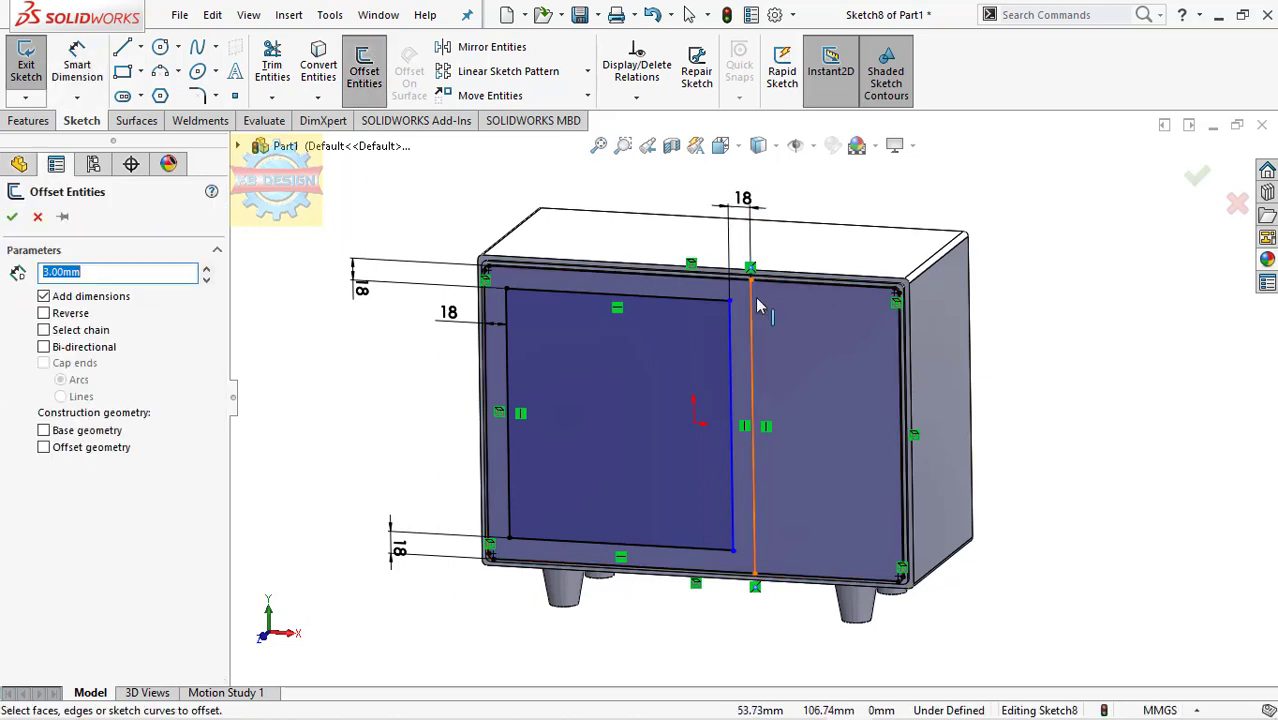
pyautogui.write('2')
pyautogui.click(758, 305)
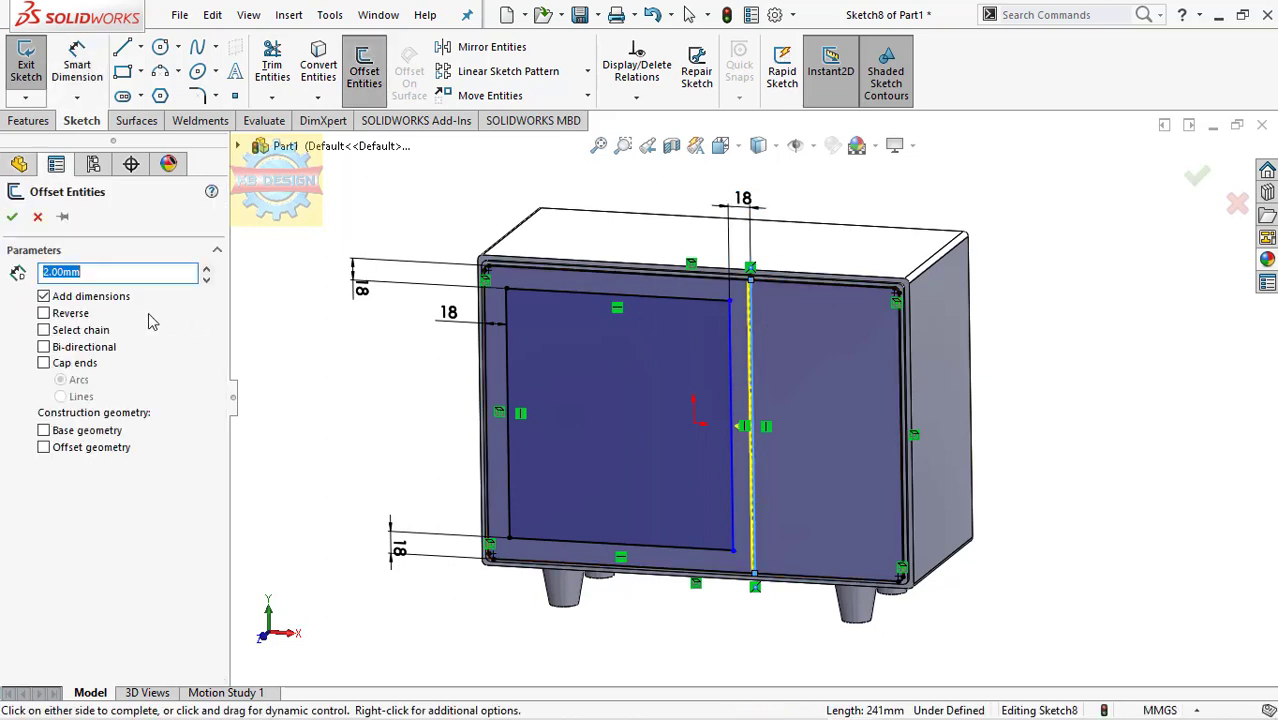
pyautogui.click(12, 216)
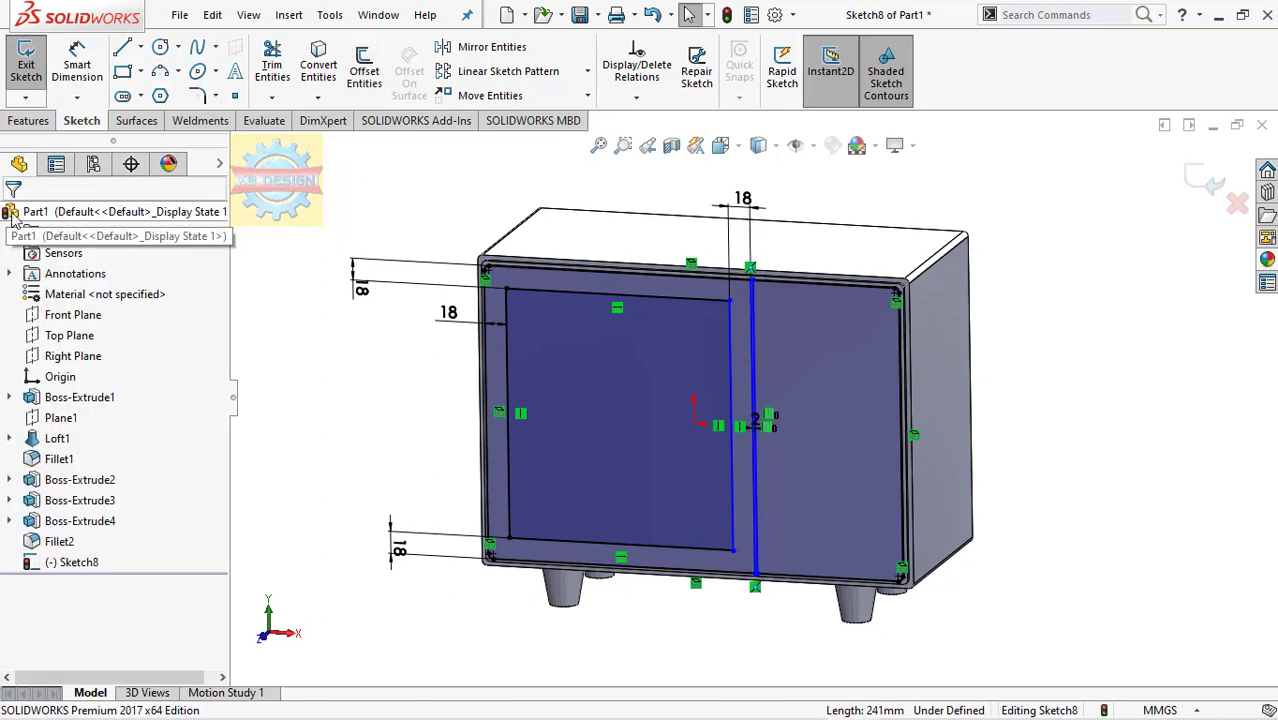
# Set the rectangle width to 244.5 mm and exit the sketch.
pyautogui.click(77, 65)
pyautogui.click(617, 292)
pyautogui.click(617, 200)
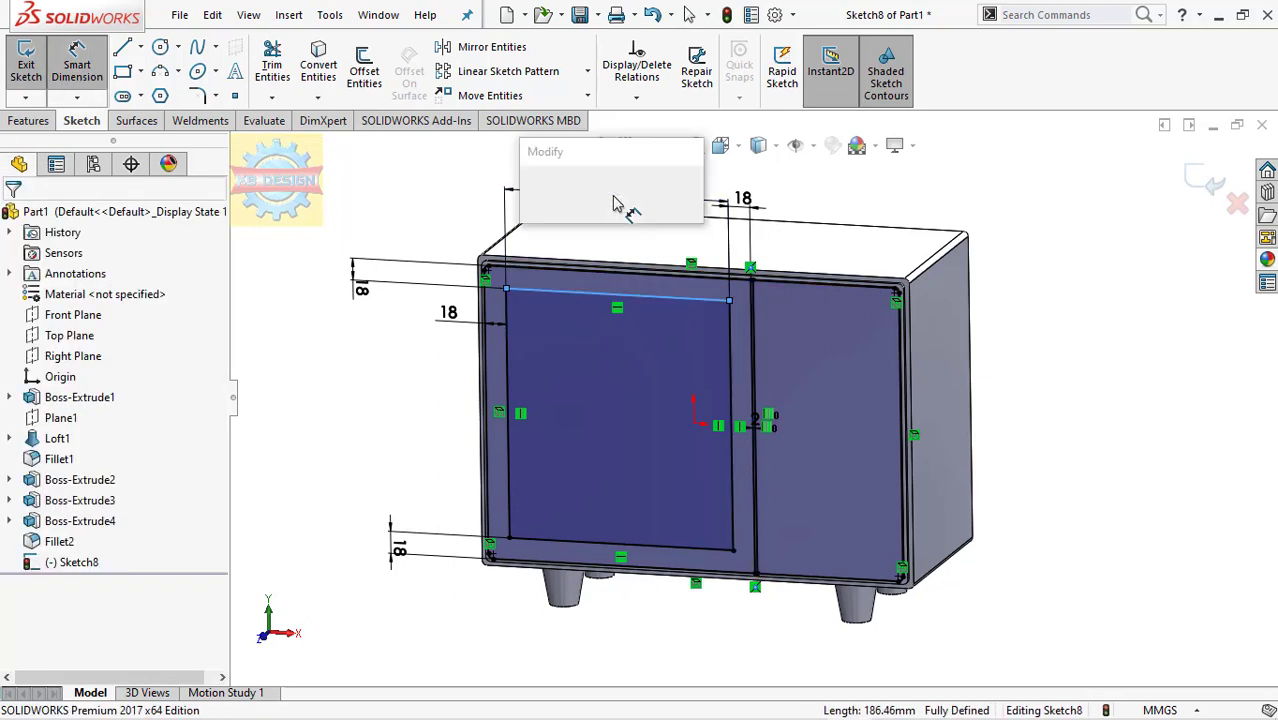
pyautogui.write('244.5')
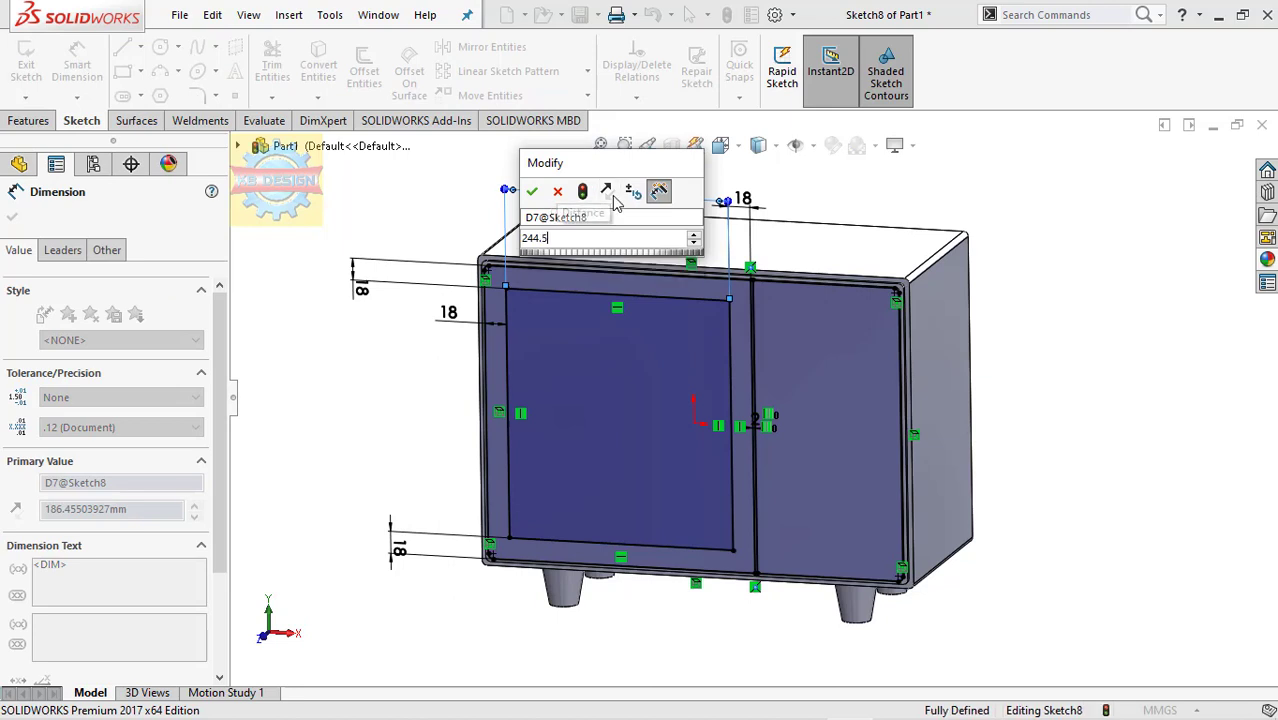
pyautogui.press('Return')
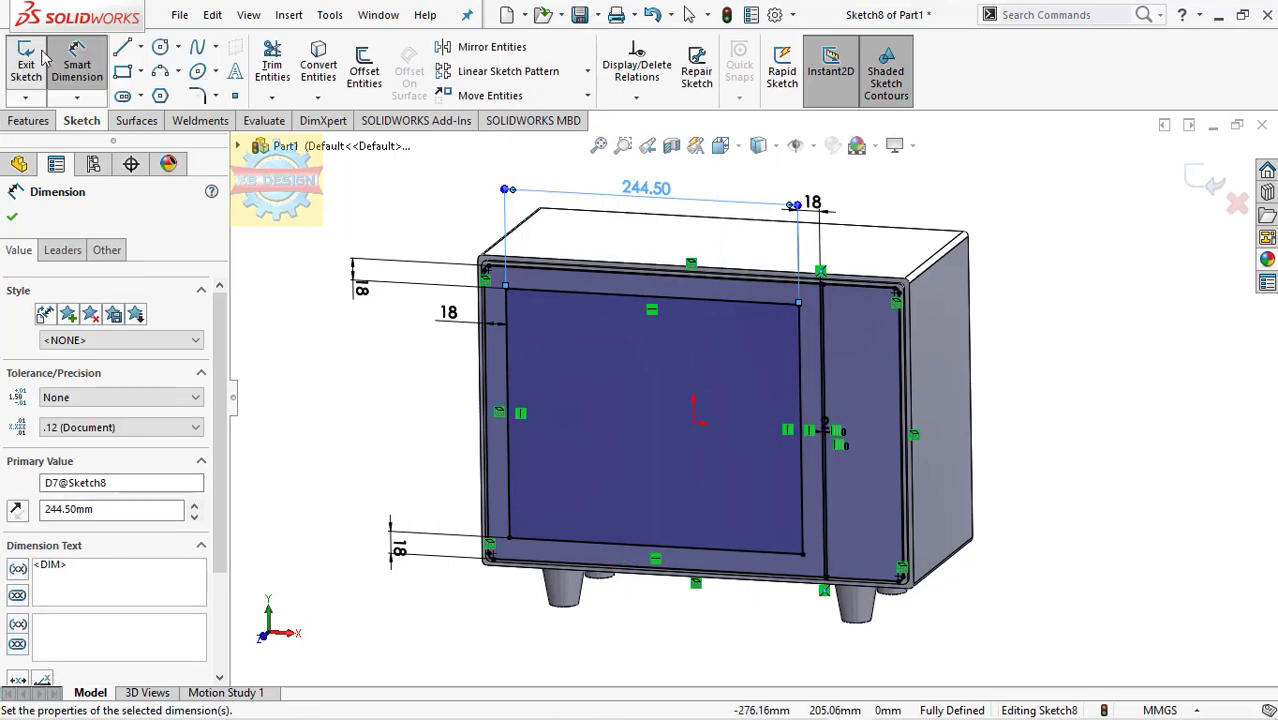
pyautogui.click(26, 65)
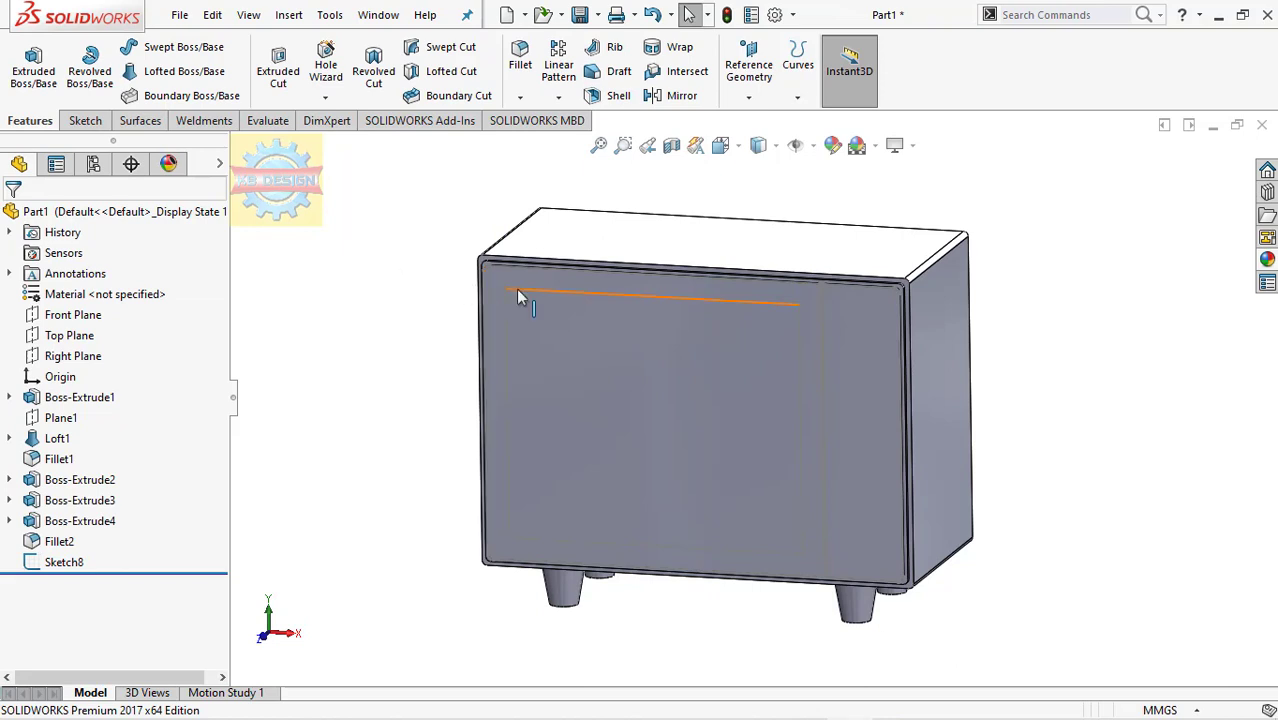
# Extrude-cut Sketch8's frame region 3 mm deep into the cabinet front.
pyautogui.click(66, 561)
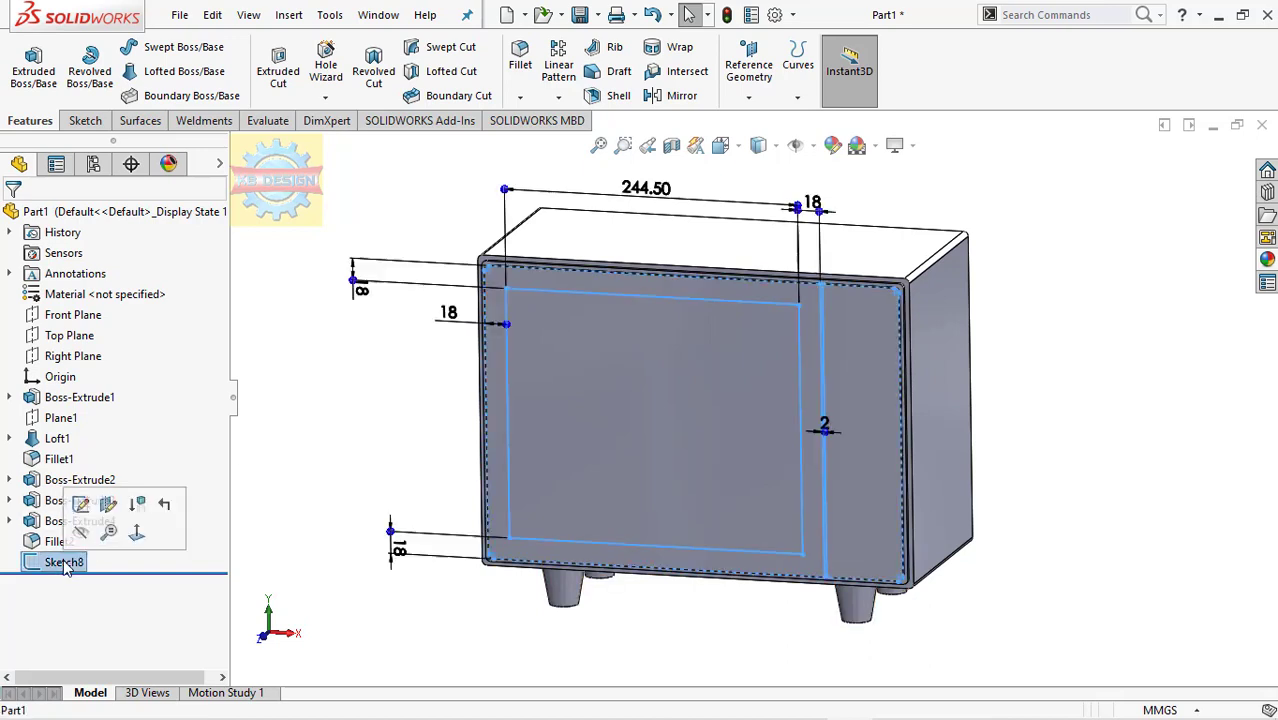
pyautogui.click(278, 70)
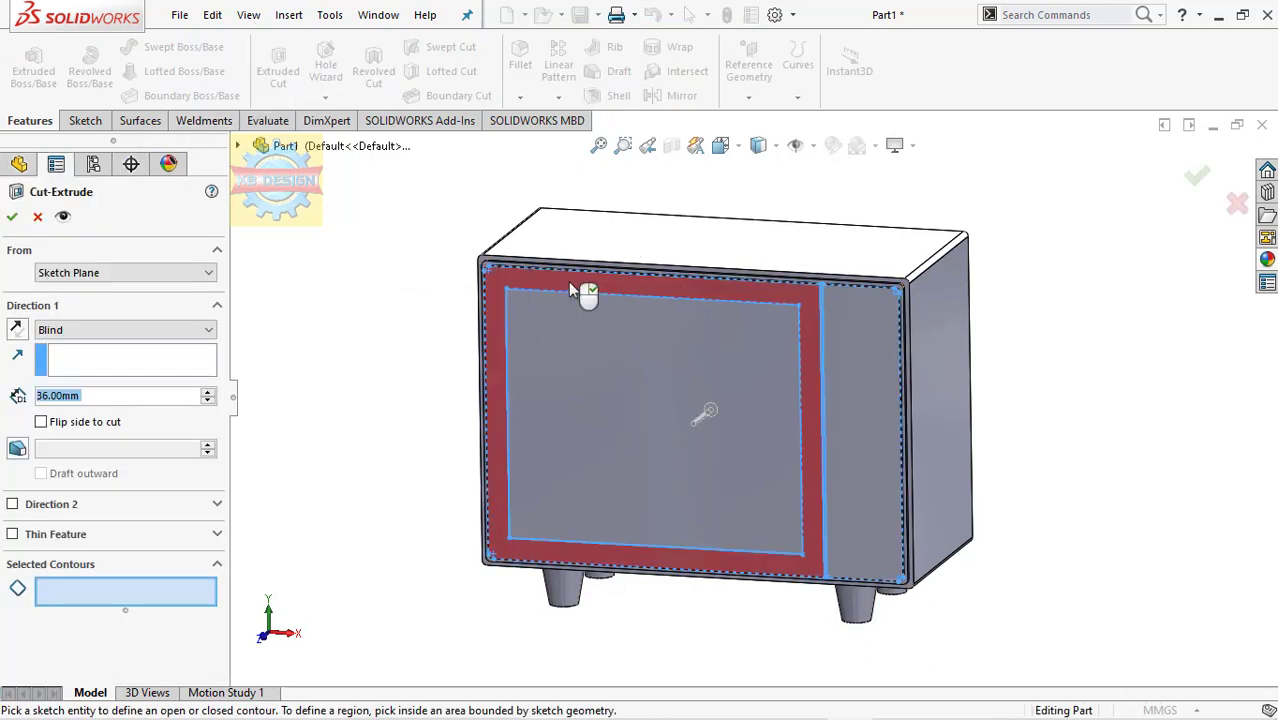
pyautogui.click(570, 285)
pyautogui.moveTo(112, 395); pyautogui.dragTo(3, 402)
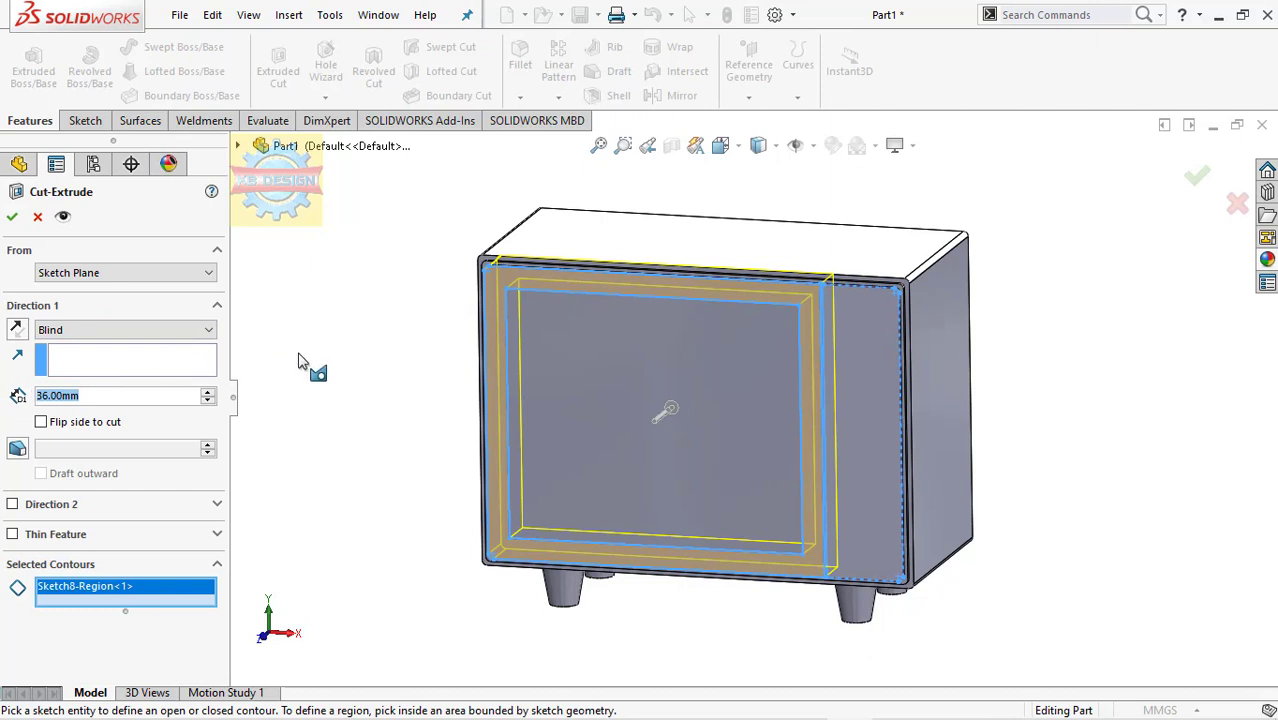
pyautogui.write('3')
pyautogui.press('Return')
pyautogui.click(13, 217)
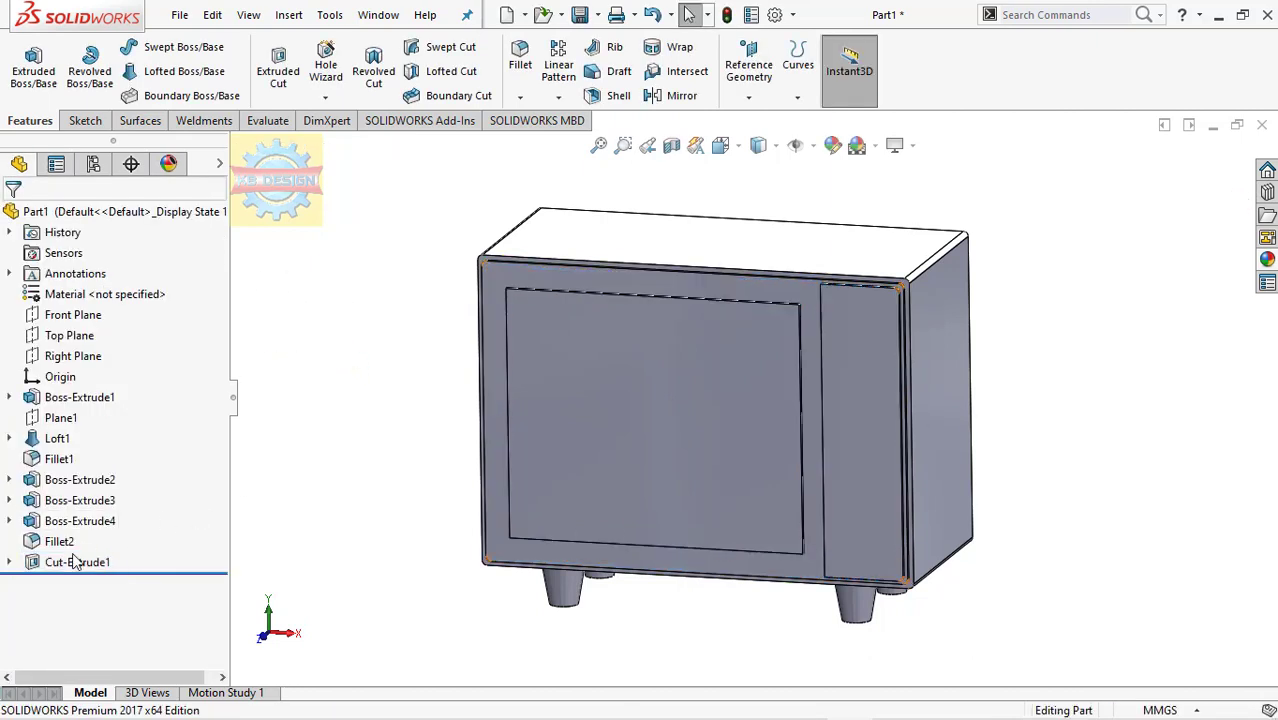
pyautogui.click(9, 563)
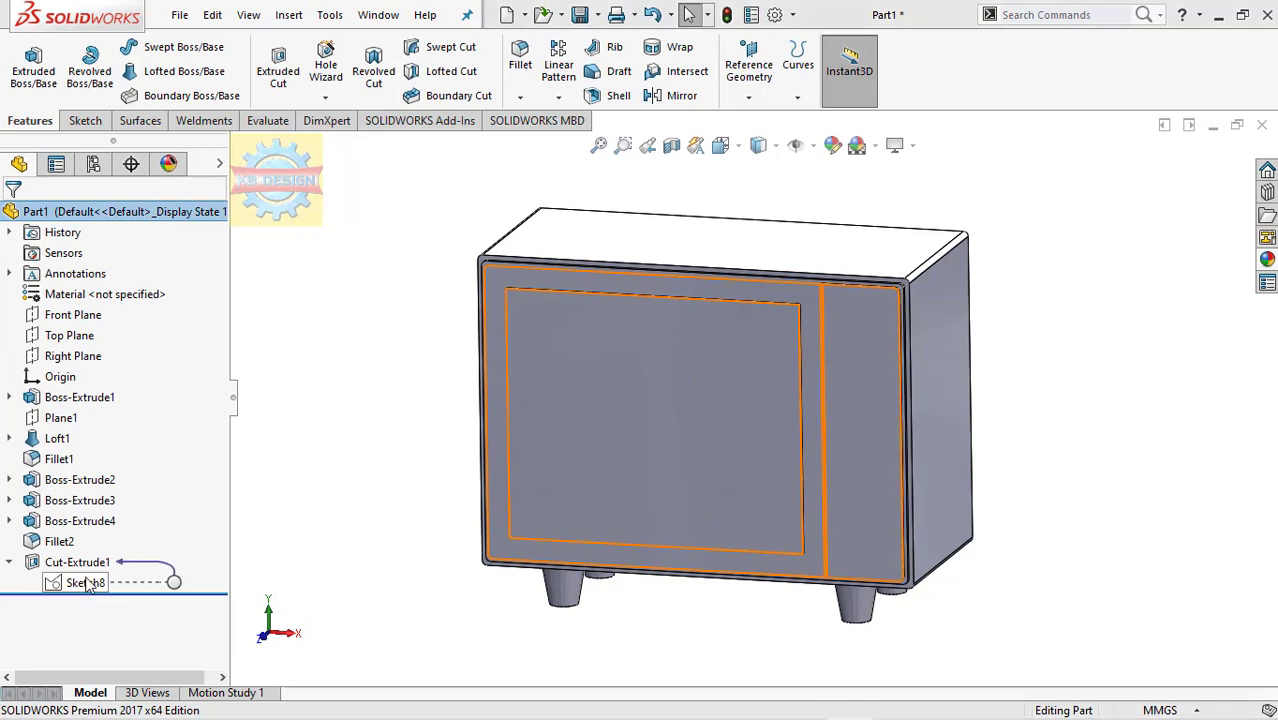
# Edit Cut-Extrude1 to change its blind depth from 3 mm to 4 mm.
pyautogui.click(88, 584)
pyautogui.click(91, 505)
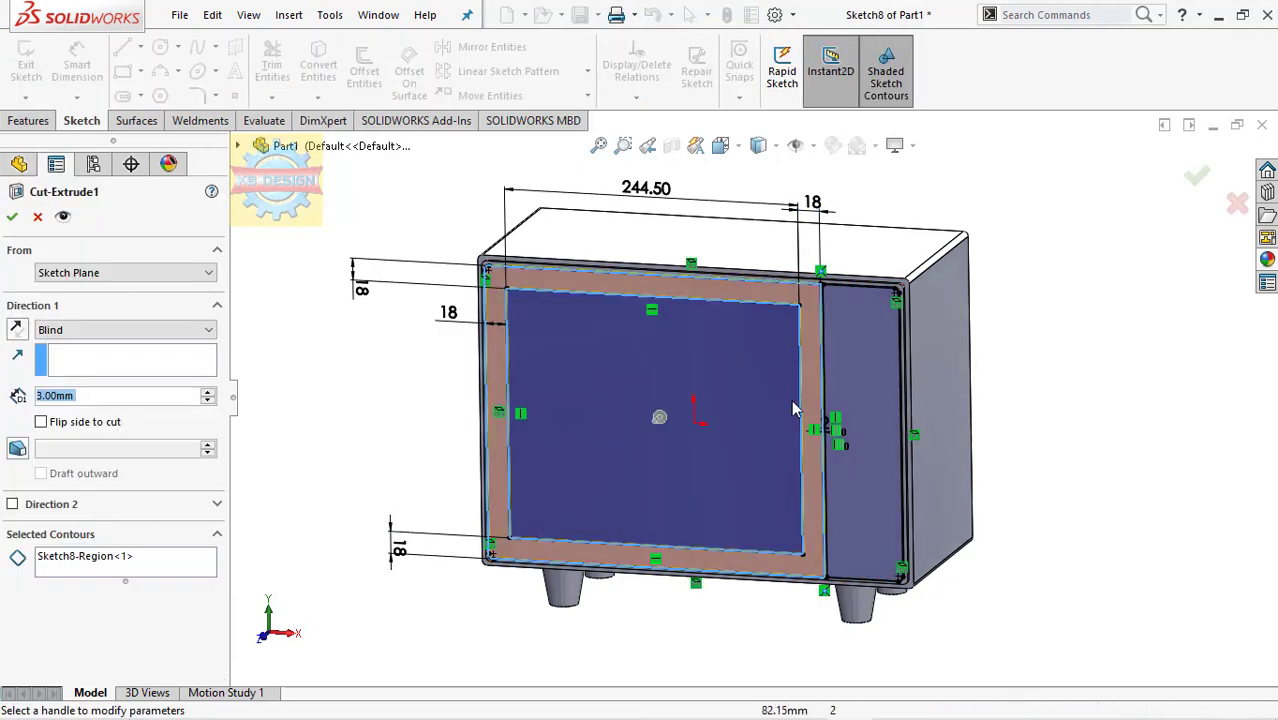
pyautogui.scroll(-3, 829, 342)
pyautogui.scroll(-2, 829, 342)
pyautogui.scroll(-2, 781, 250)
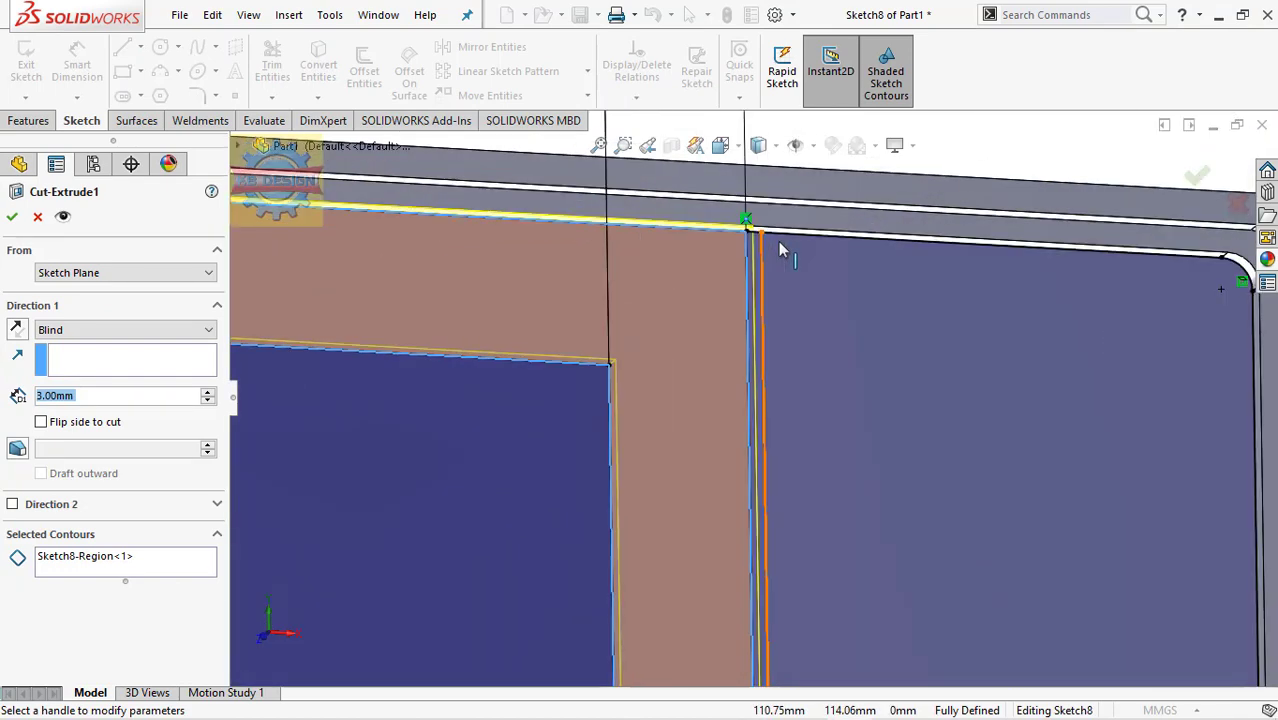
pyautogui.scroll(2, 781, 250)
pyautogui.scroll(1, 781, 250)
pyautogui.scroll(1, 781, 250)
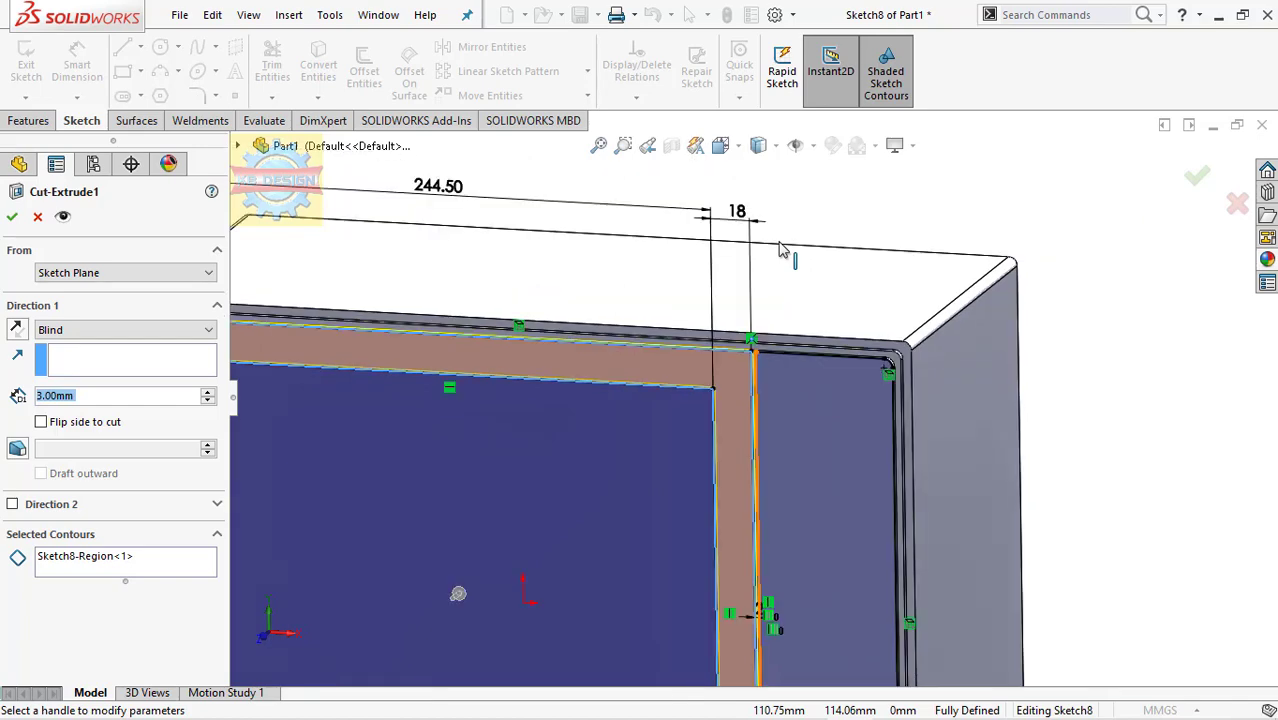
pyautogui.scroll(1, 781, 250)
pyautogui.scroll(-1, 690, 370)
pyautogui.scroll(-1, 690, 370)
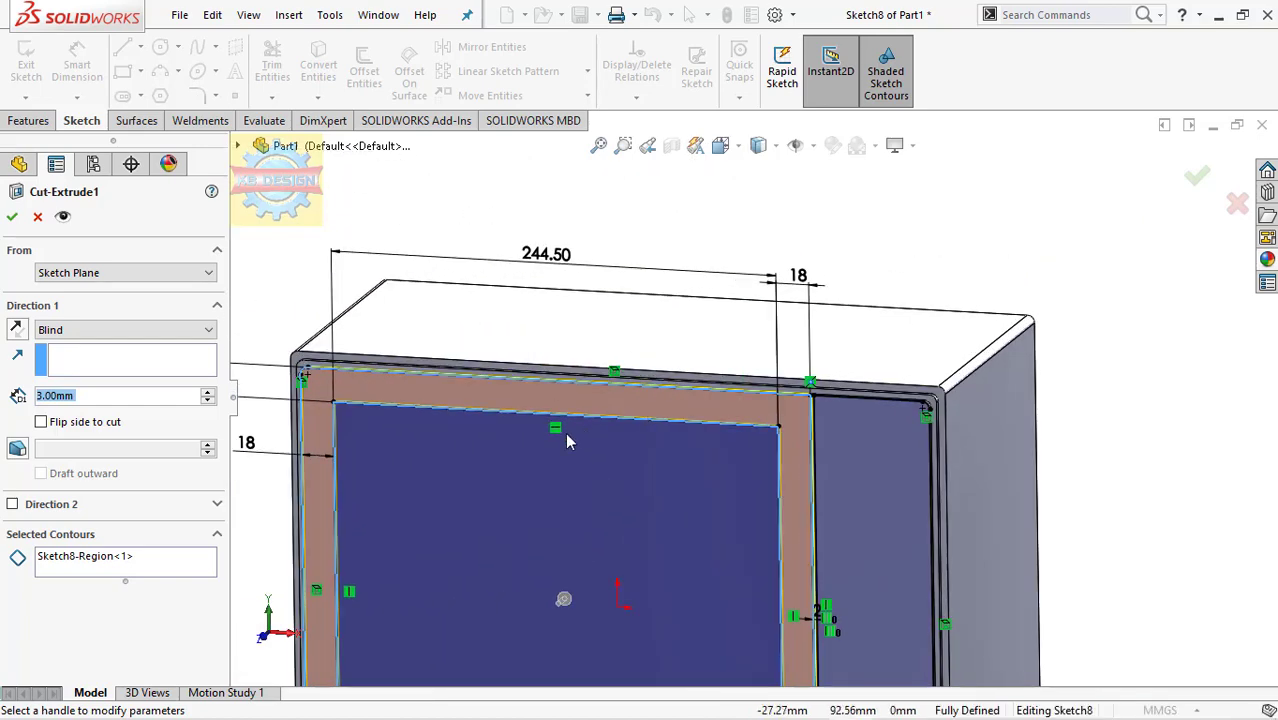
pyautogui.write('4')
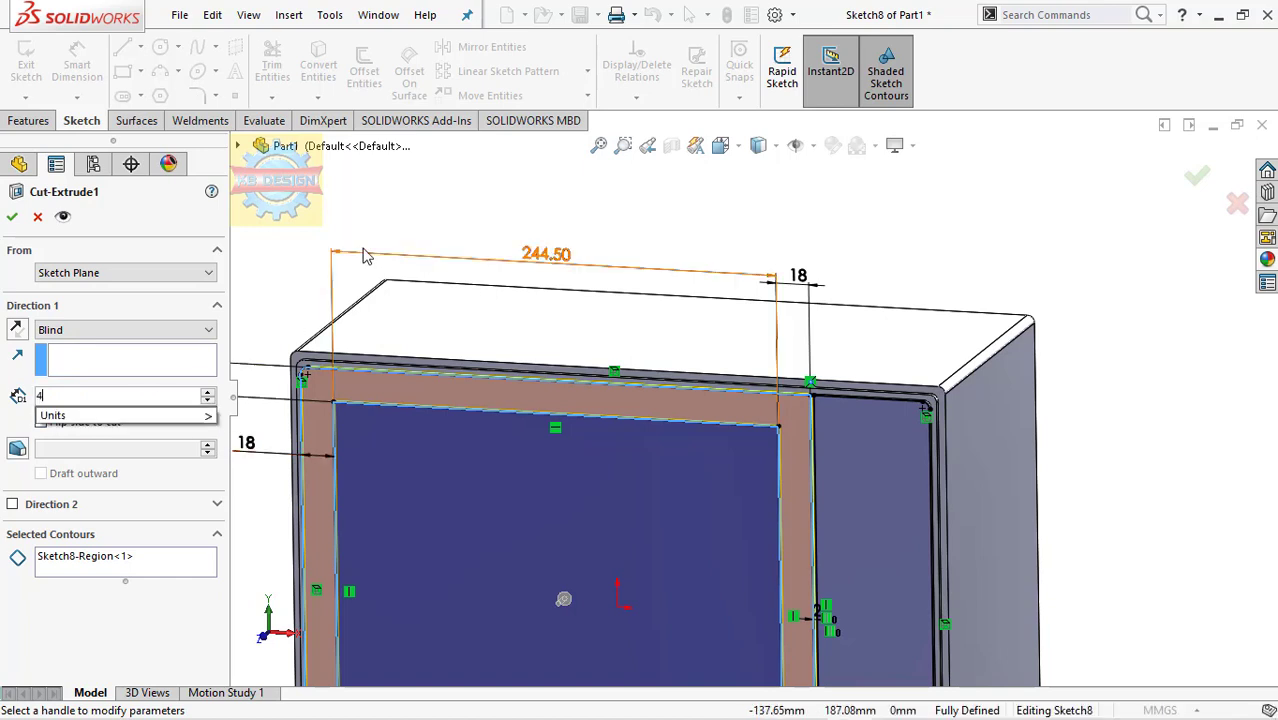
pyautogui.press('Return')
pyautogui.click(13, 218)
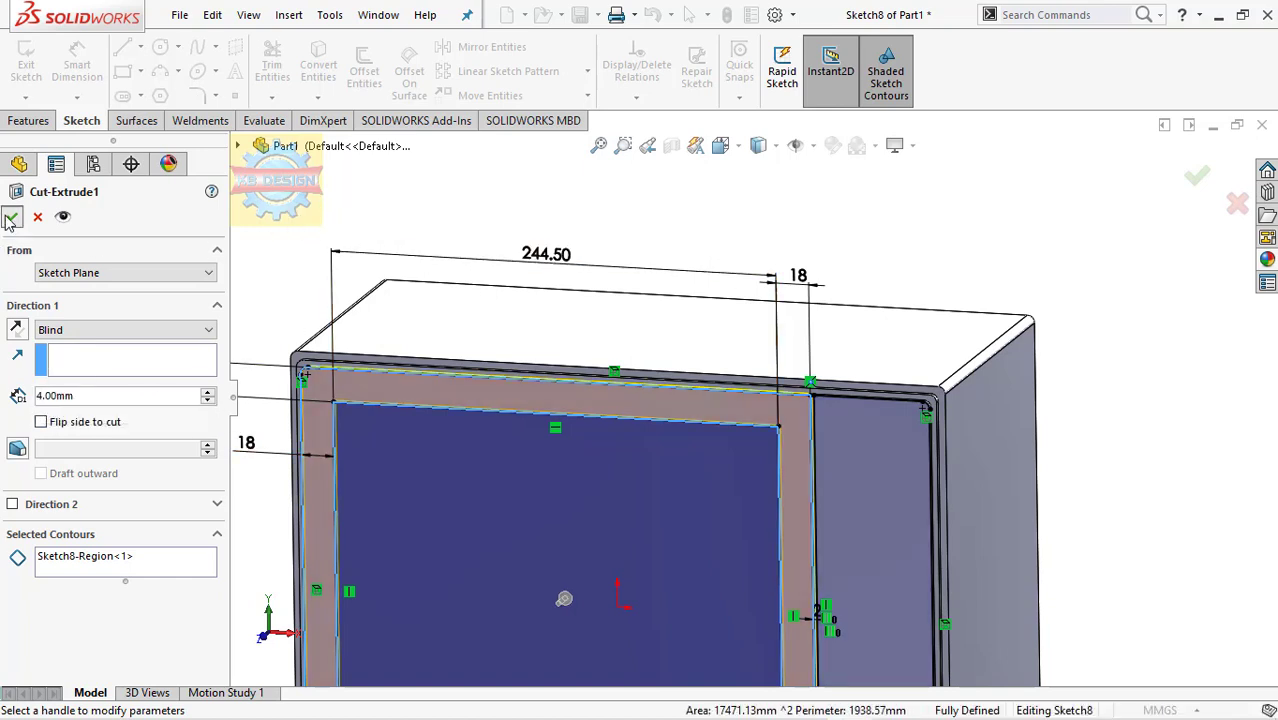
pyautogui.moveTo(357, 249); pyautogui.dragTo(473, 261, button='middle')
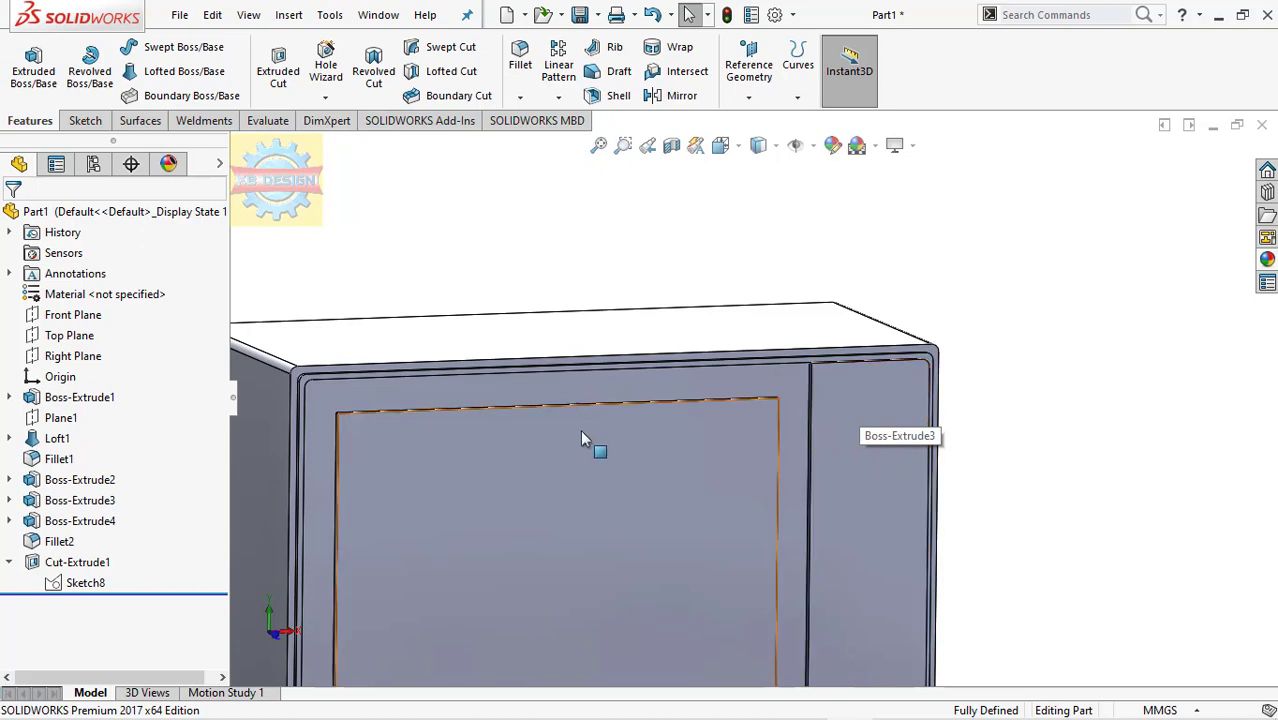
pyautogui.moveTo(585, 437); pyautogui.dragTo(556, 471, button='middle')
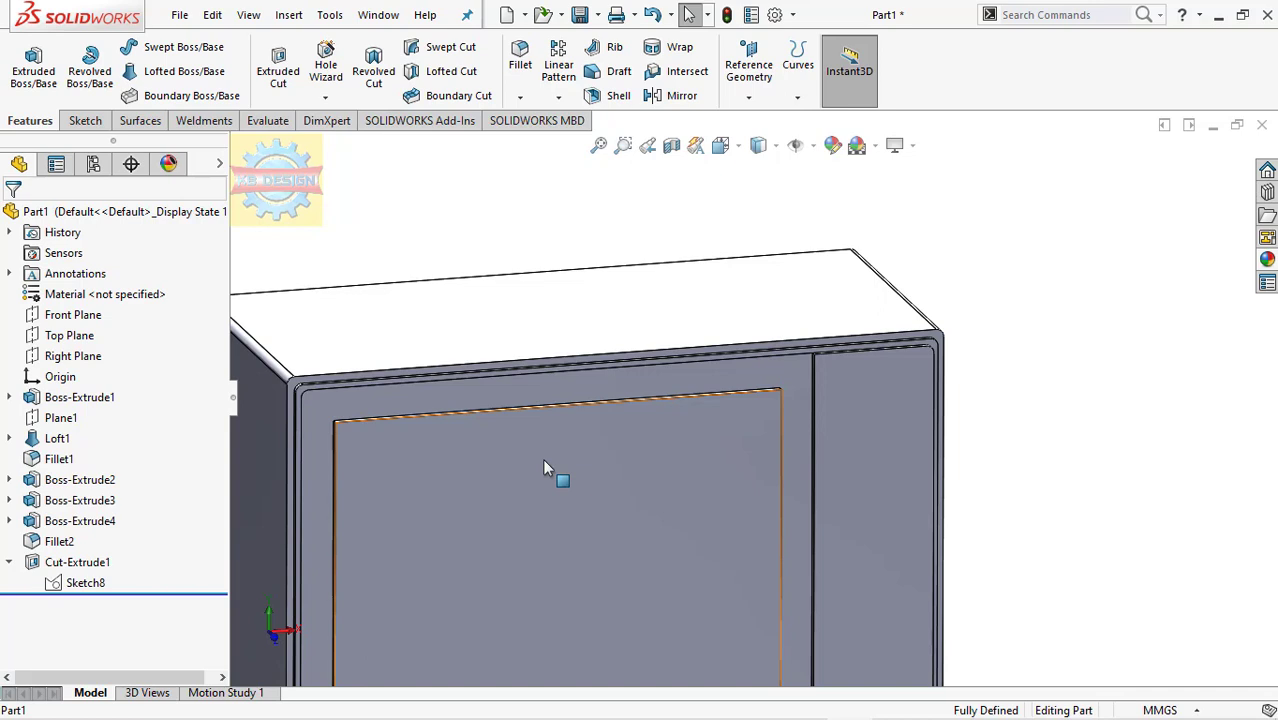
pyautogui.press('f')
pyautogui.moveTo(669, 462)
pyautogui.mouseDown(button='middle')
pyautogui.moveTo(599, 448)
pyautogui.moveTo(636, 495)
pyautogui.mouseUp(button='middle')
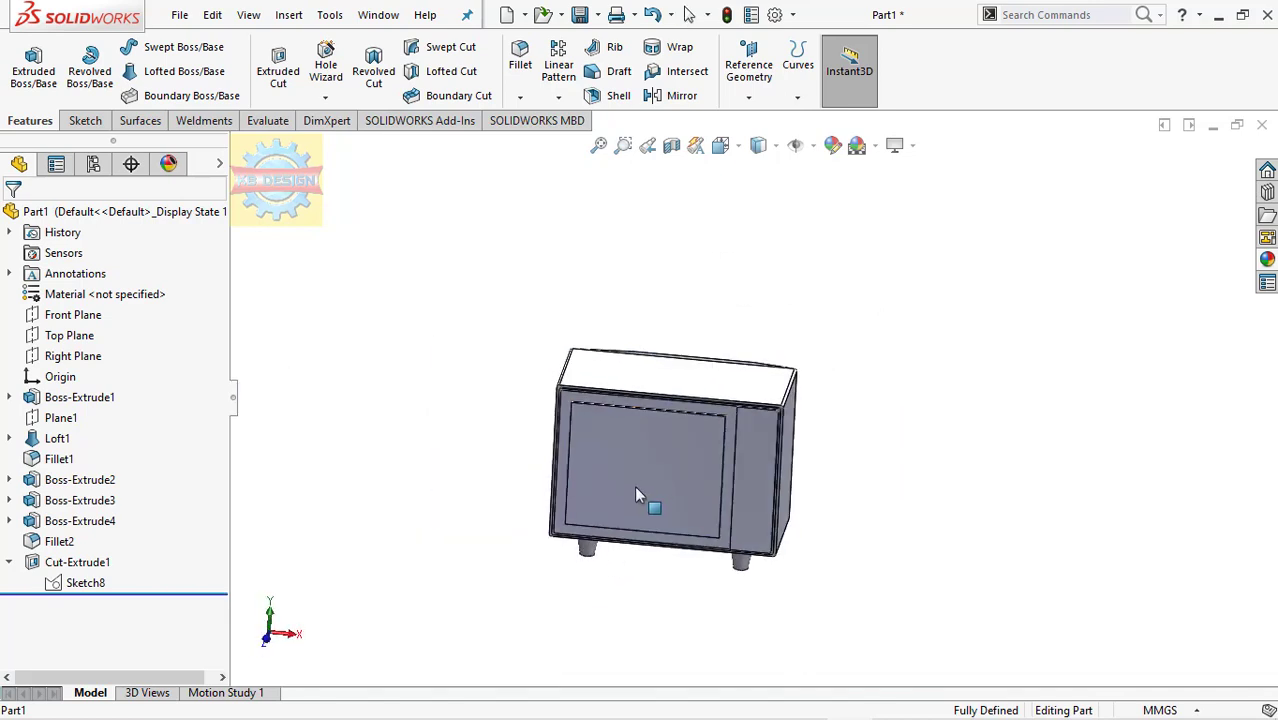
pyautogui.scroll(-2, 634, 485)
pyautogui.scroll(-2, 761, 461)
pyautogui.scroll(-2, 734, 414)
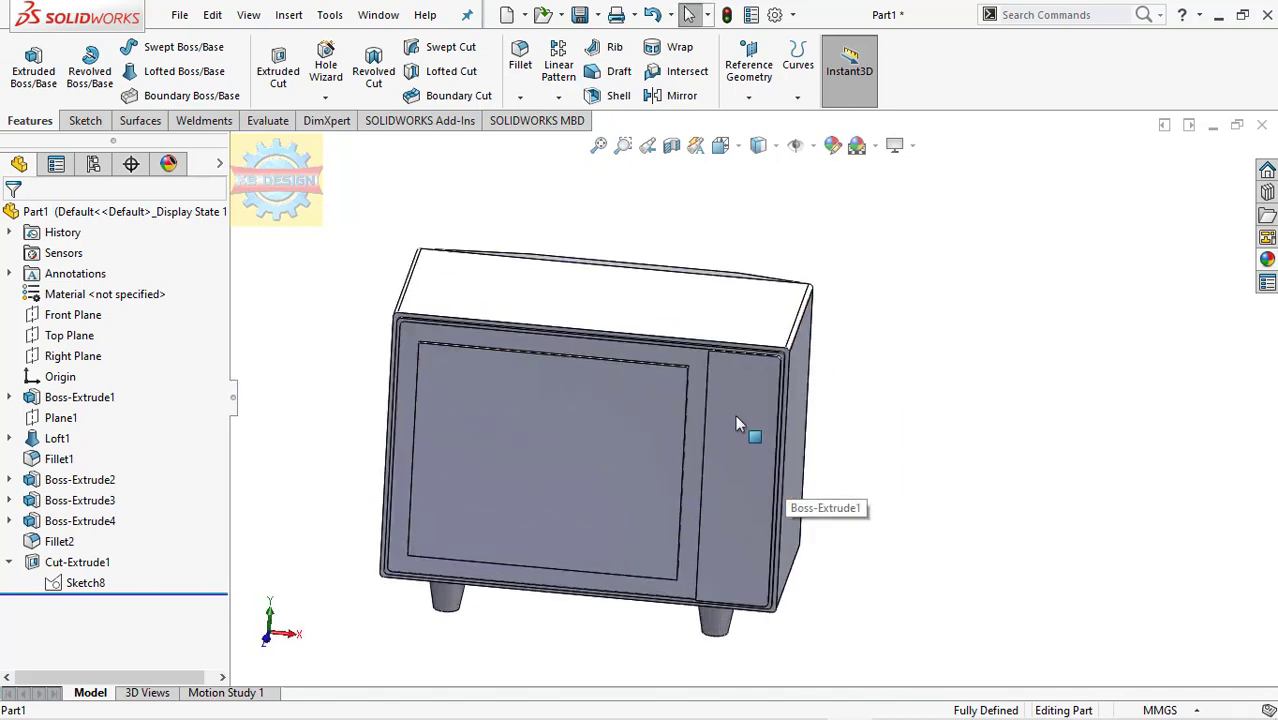
pyautogui.click(734, 414)
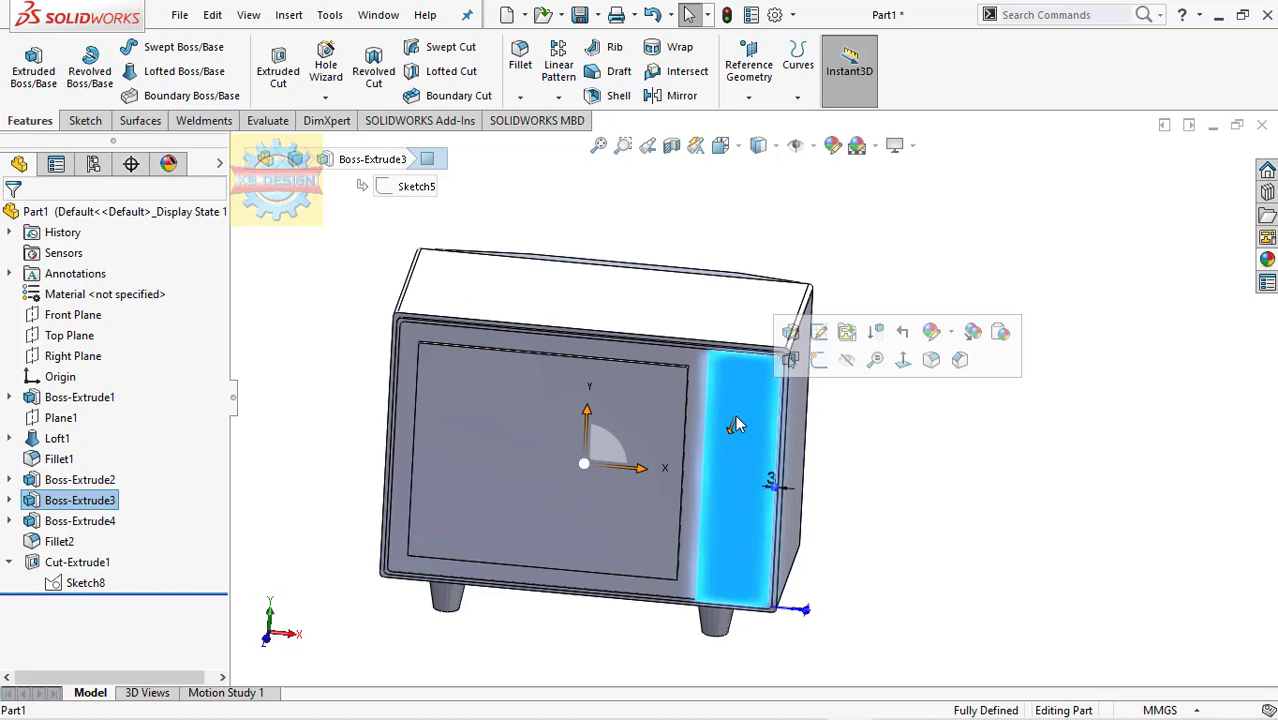
# Sketch on the screen panel face and convert its edges into sketch lines.
pyautogui.click(457, 406)
pyautogui.click(549, 343)
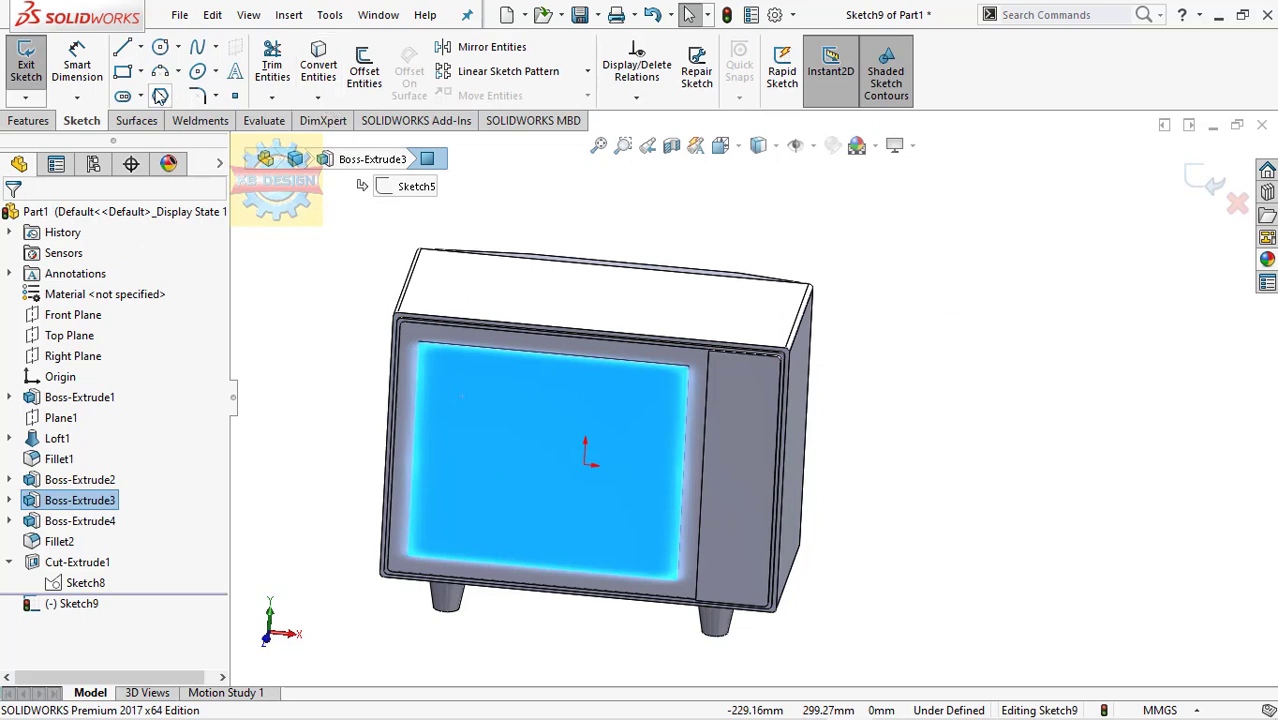
pyautogui.click(30, 120)
pyautogui.click(85, 120)
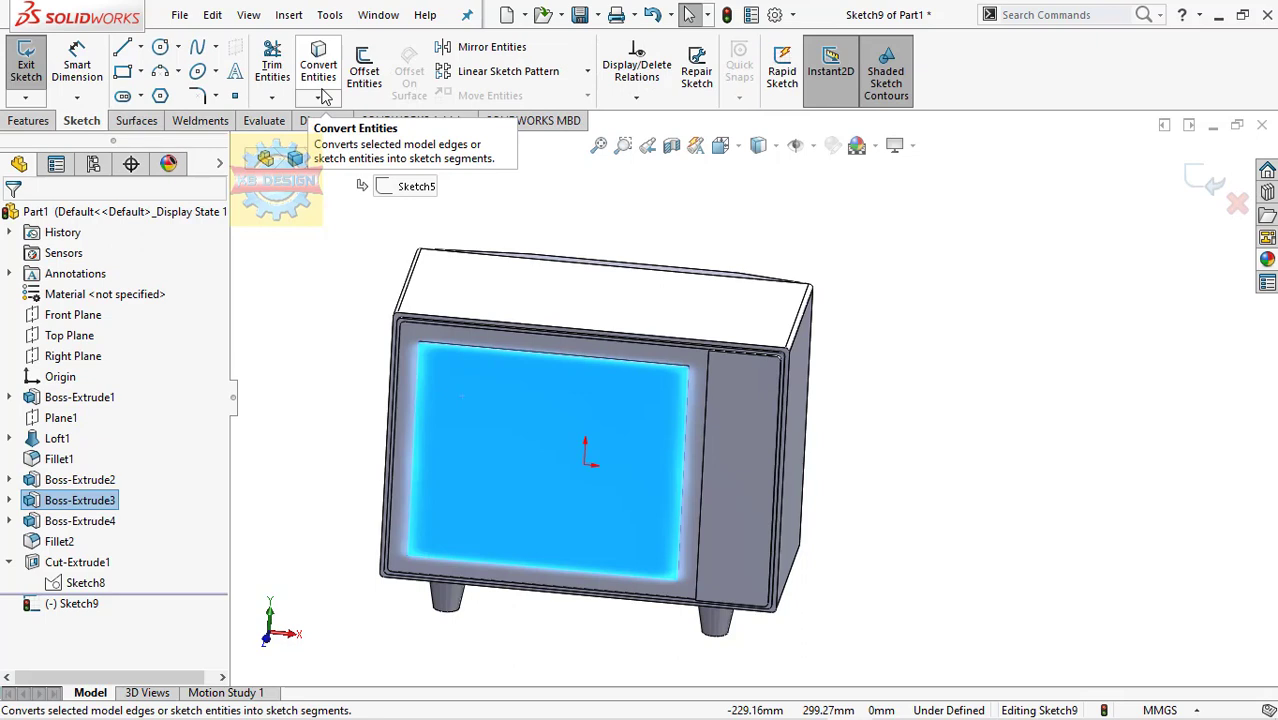
pyautogui.click(26, 65)
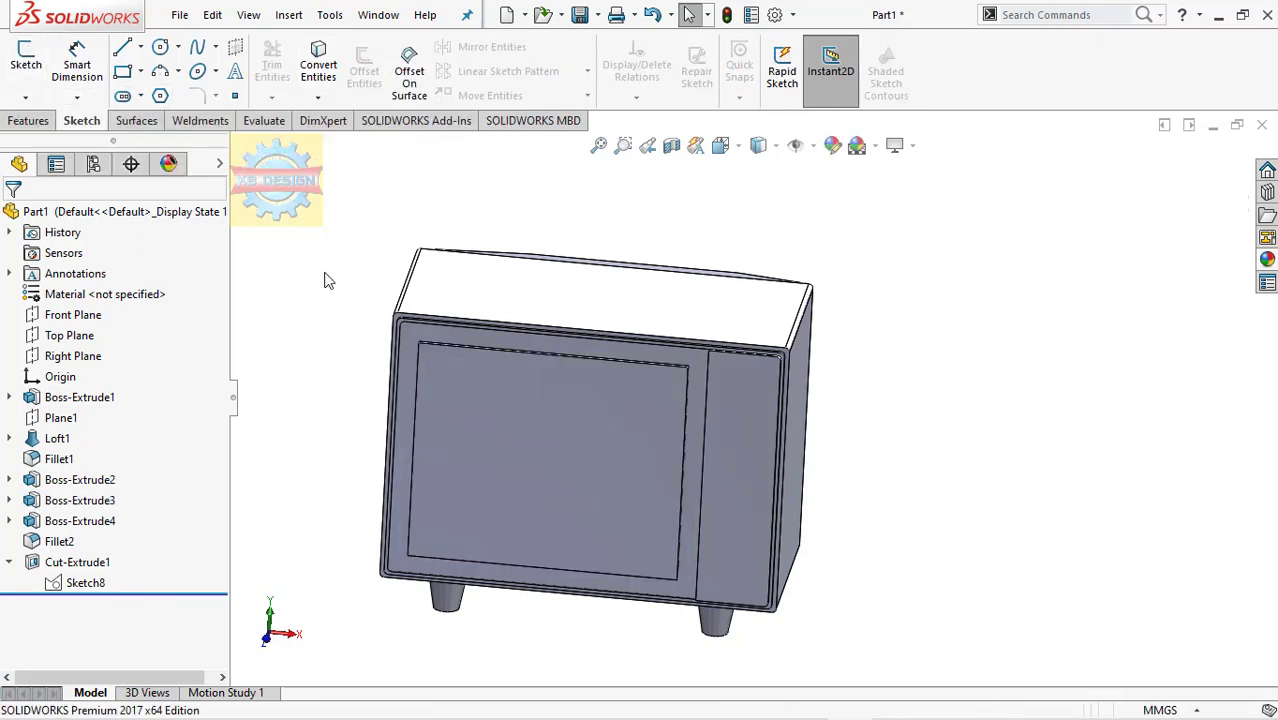
pyautogui.moveTo(479, 328); pyautogui.dragTo(455, 344, button='middle')
pyautogui.click(456, 346)
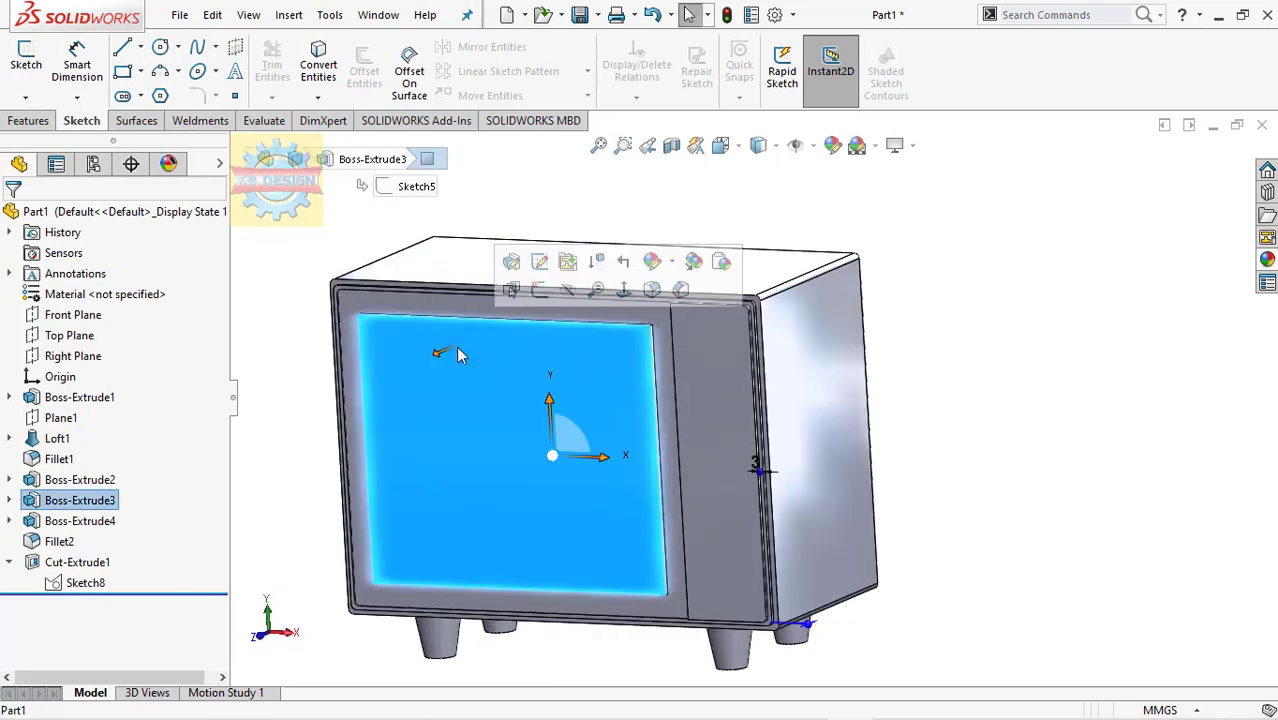
pyautogui.click(26, 60)
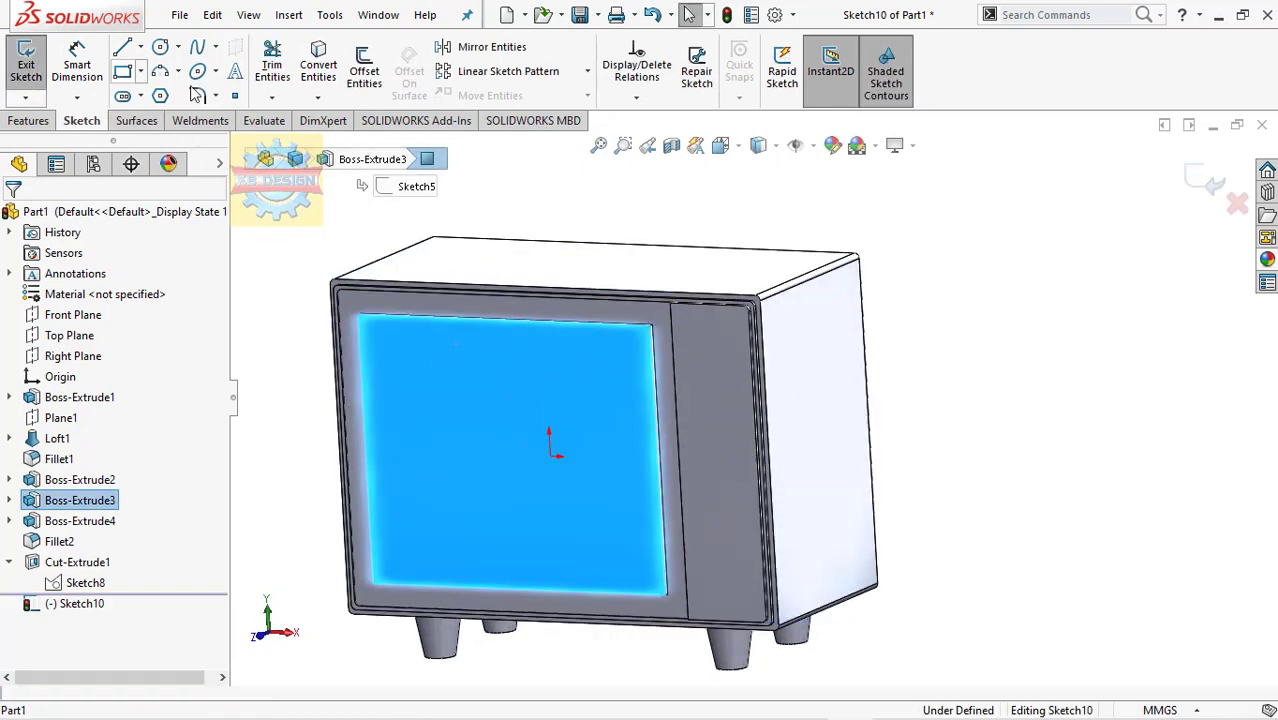
pyautogui.click(318, 65)
# Extrude-cut the screen outline 44 mm deep into the cabinet.
pyautogui.click(28, 120)
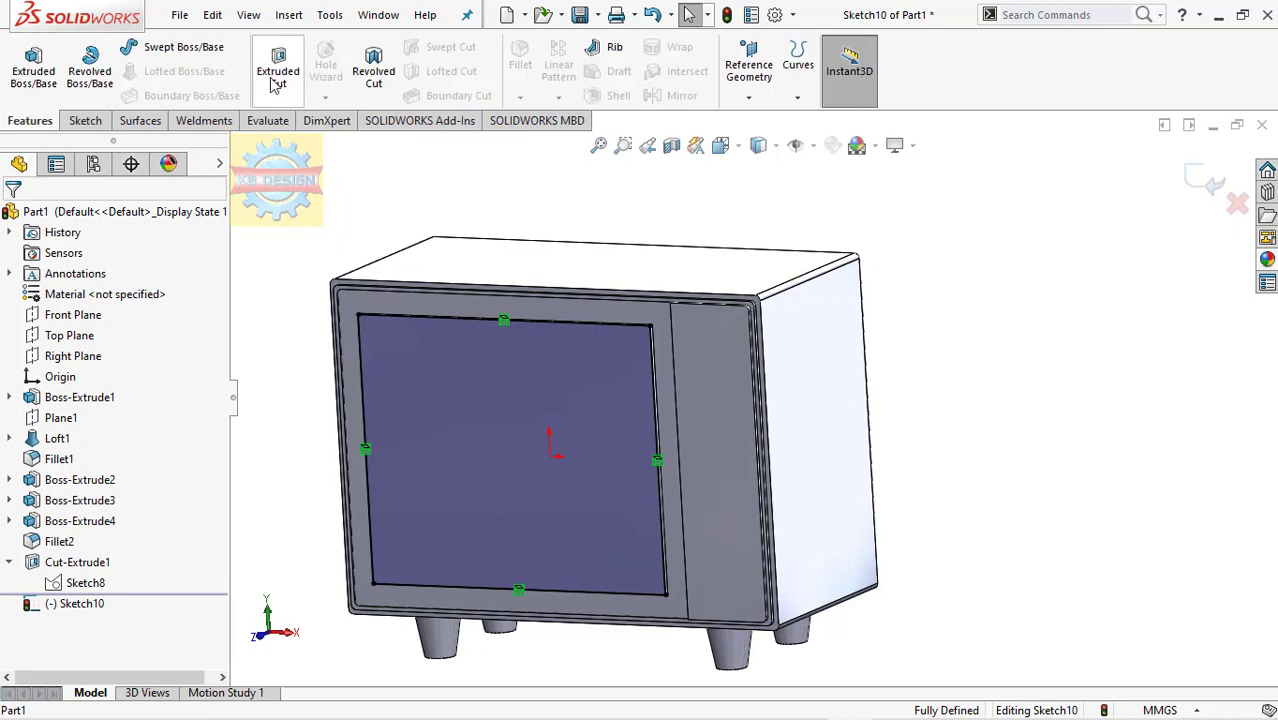
pyautogui.click(278, 68)
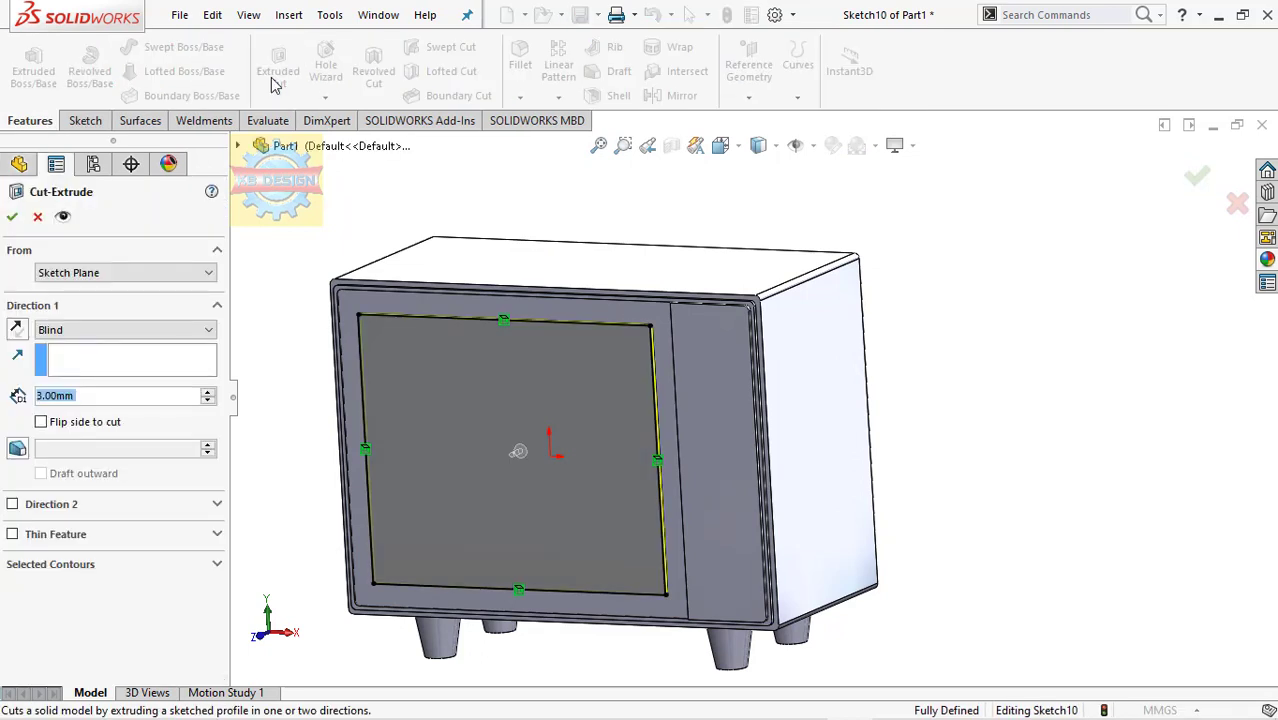
pyautogui.write('44')
pyautogui.press('Return')
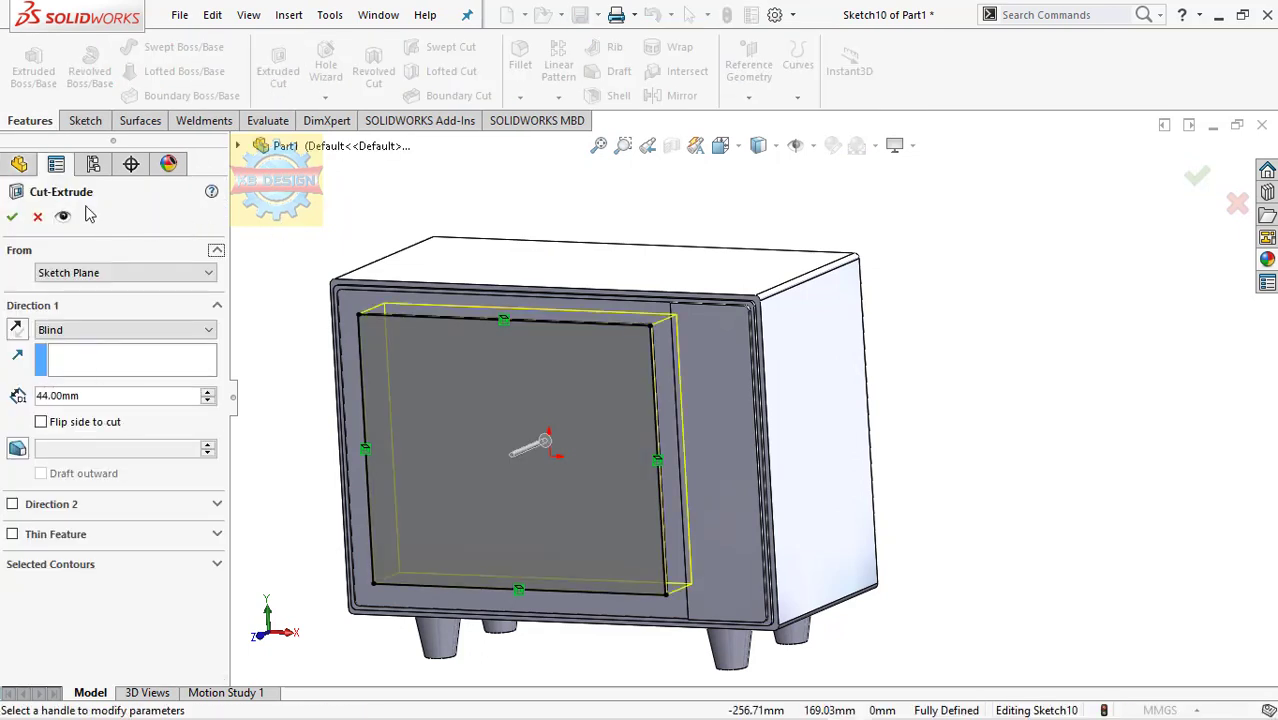
pyautogui.click(9, 218)
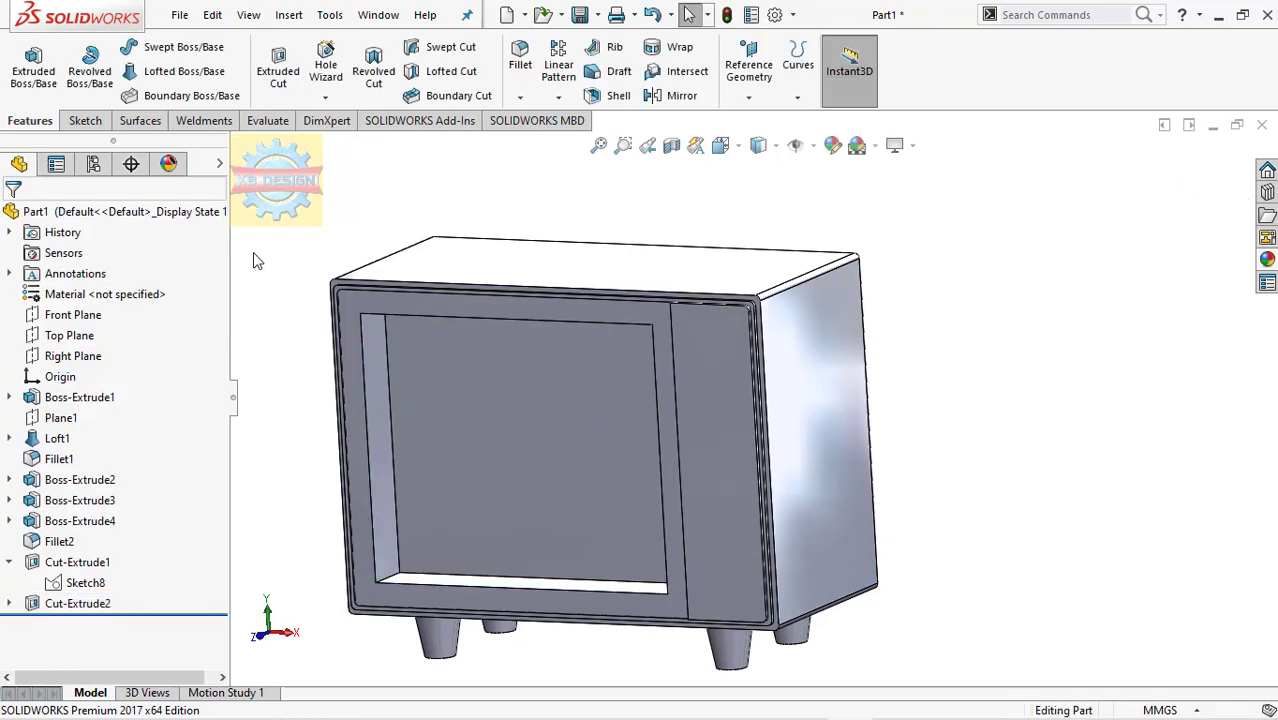
# Add the knob panel region to Cut-Extrude1 so it is also recessed 4 mm.
pyautogui.click(735, 364)
pyautogui.scroll(-2, 735, 364)
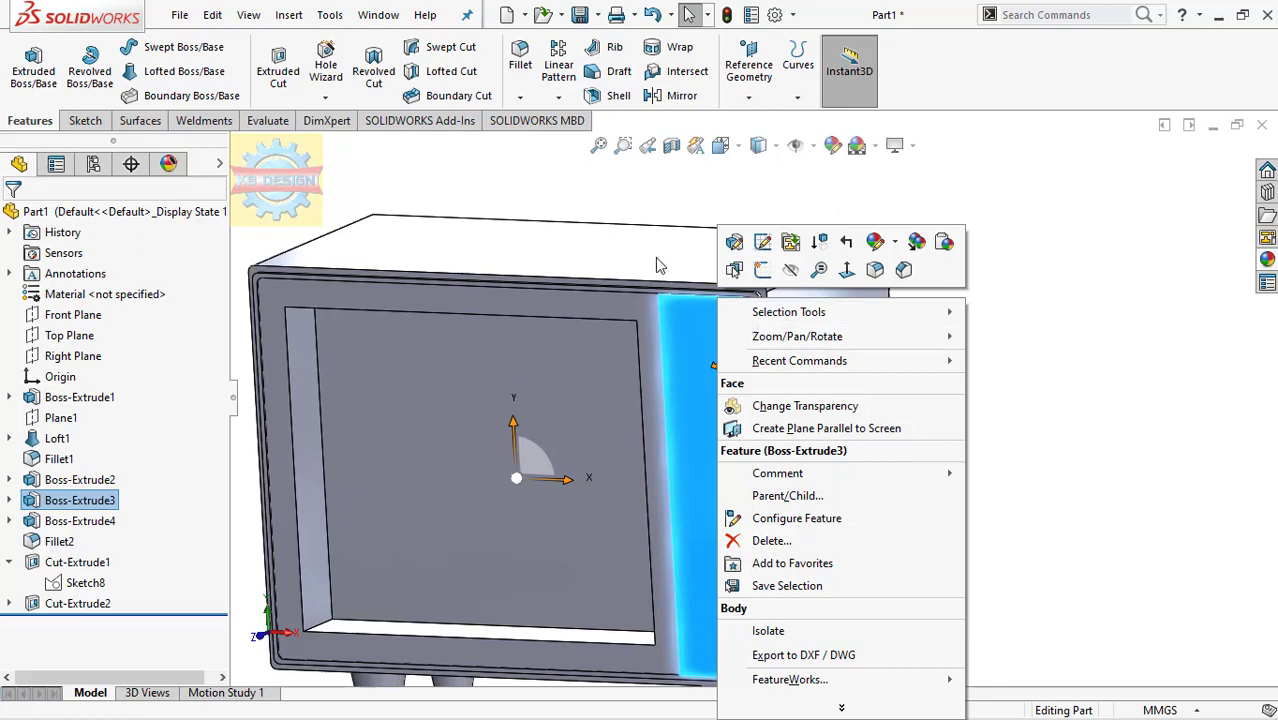
pyautogui.click(608, 222)
pyautogui.moveTo(712, 322)
pyautogui.mouseDown(button='middle')
pyautogui.moveTo(757, 222)
pyautogui.moveTo(800, 358)
pyautogui.moveTo(684, 351)
pyautogui.moveTo(707, 408)
pyautogui.moveTo(722, 345)
pyautogui.moveTo(671, 366)
pyautogui.moveTo(688, 408)
pyautogui.moveTo(653, 371)
pyautogui.moveTo(753, 443)
pyautogui.mouseUp(button='middle')
pyautogui.scroll(5, 686, 369)
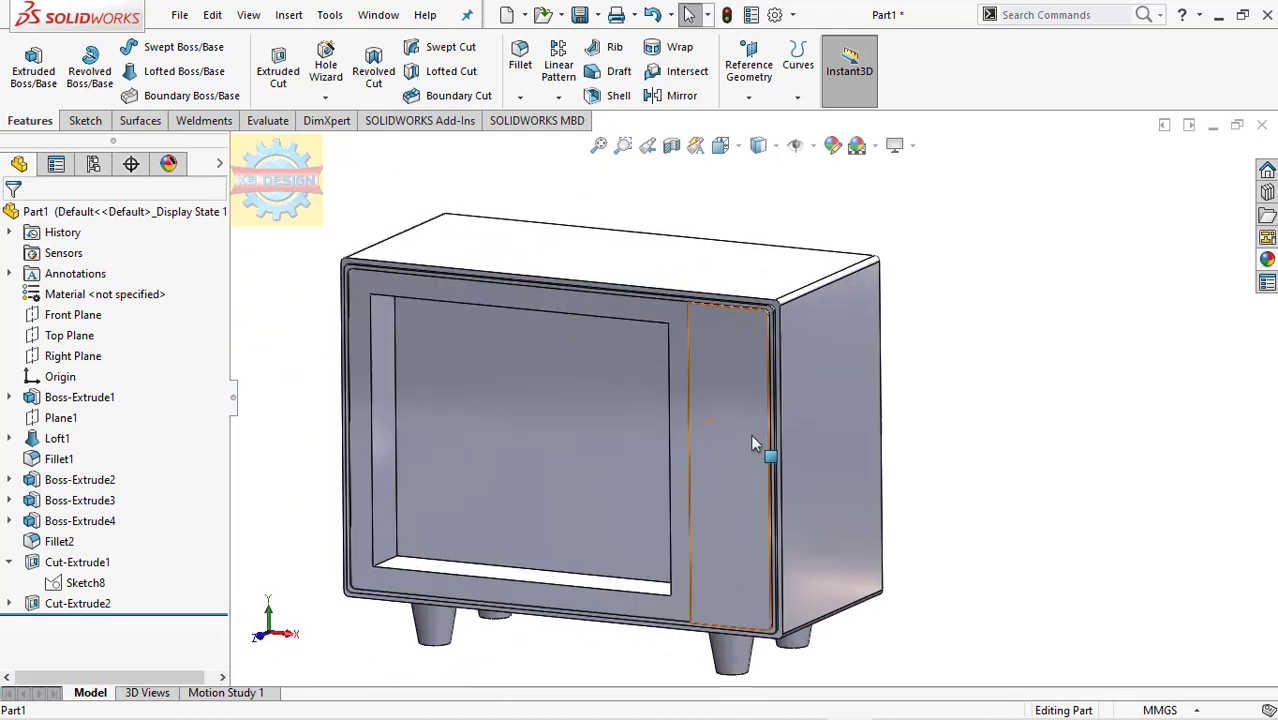
pyautogui.click(72, 586)
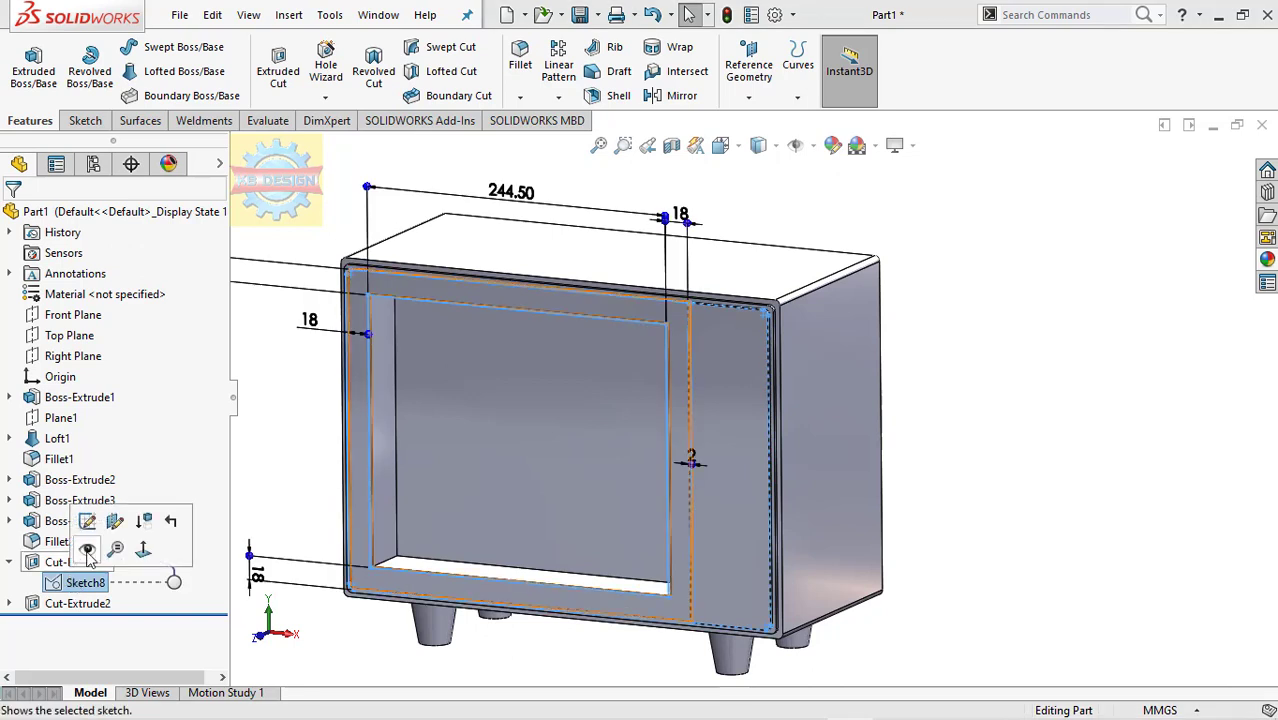
pyautogui.click(77, 562)
pyautogui.click(87, 521)
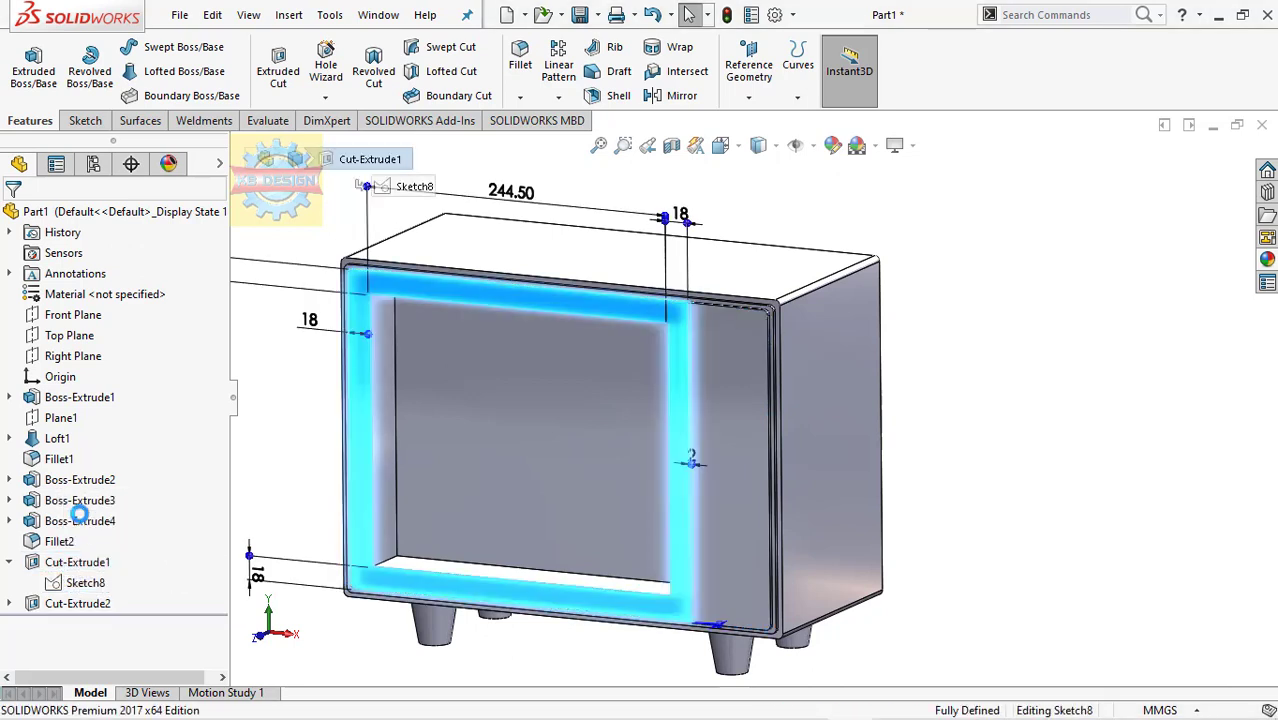
pyautogui.click(77, 568)
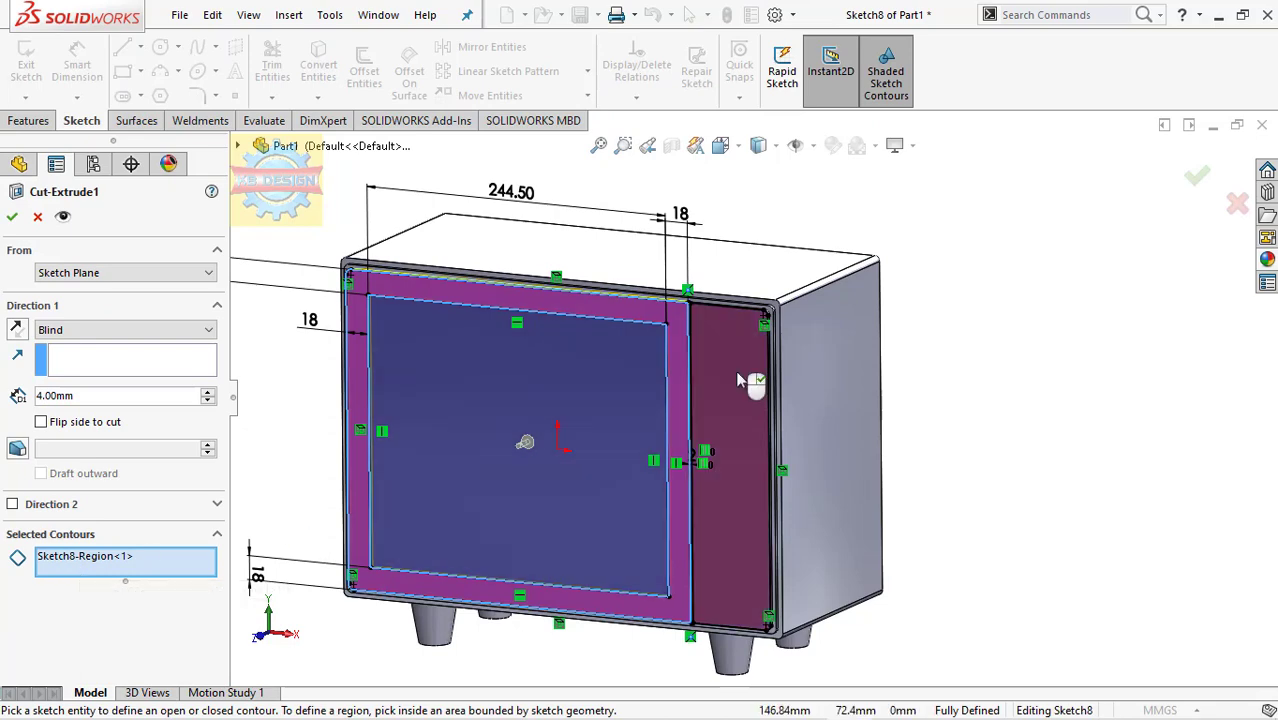
pyautogui.click(735, 370)
pyautogui.click(13, 218)
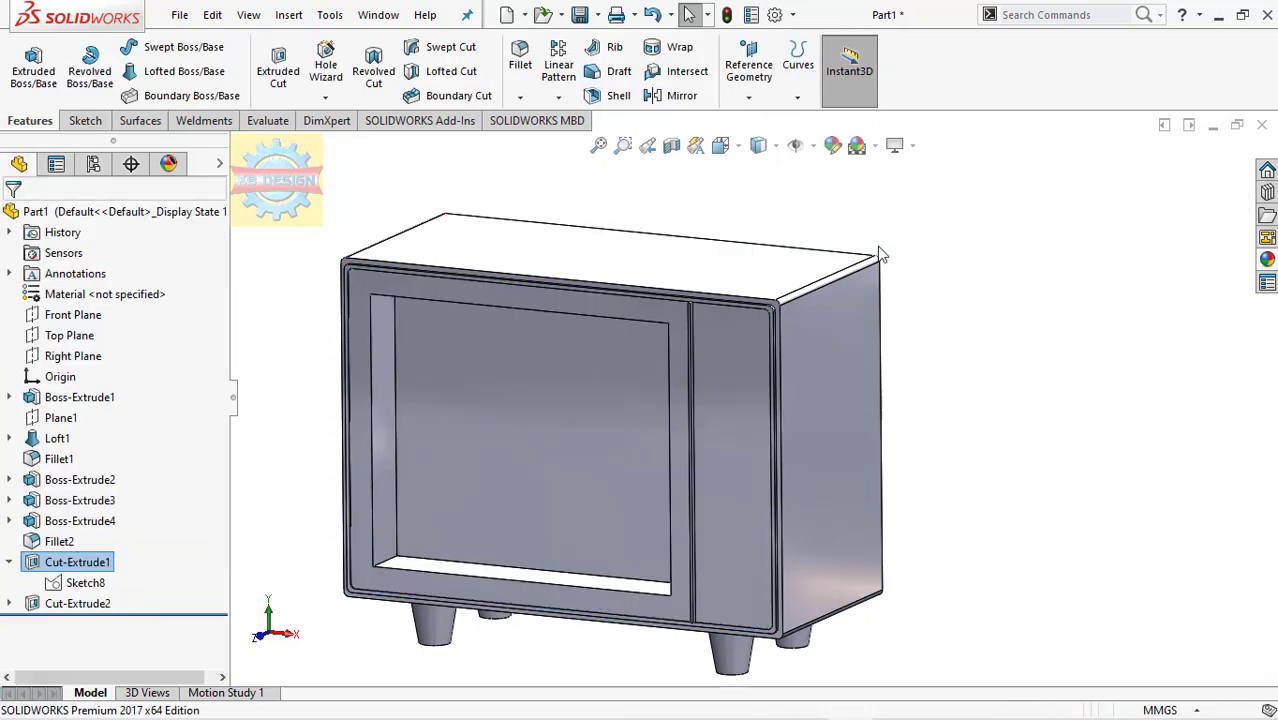
pyautogui.click(757, 462)
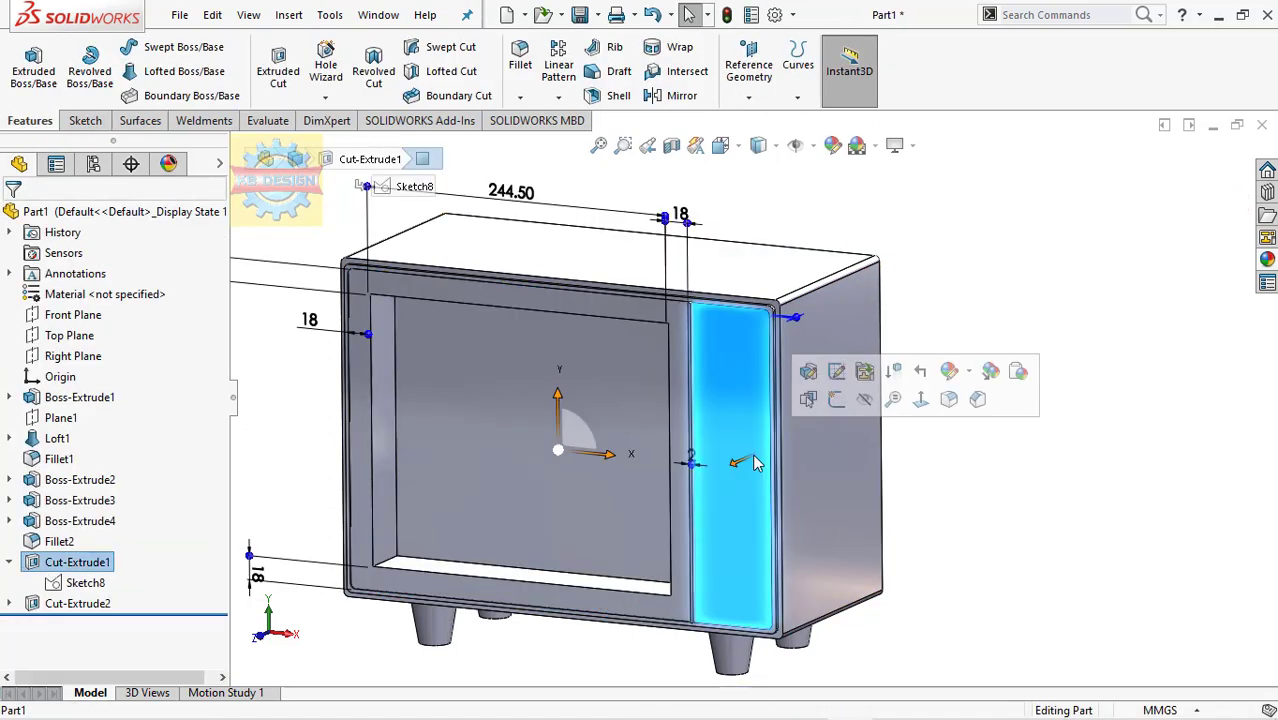
# Convert the knob panel outline in a new sketch and extrude it 2 mm.
pyautogui.click(837, 399)
pyautogui.click(318, 65)
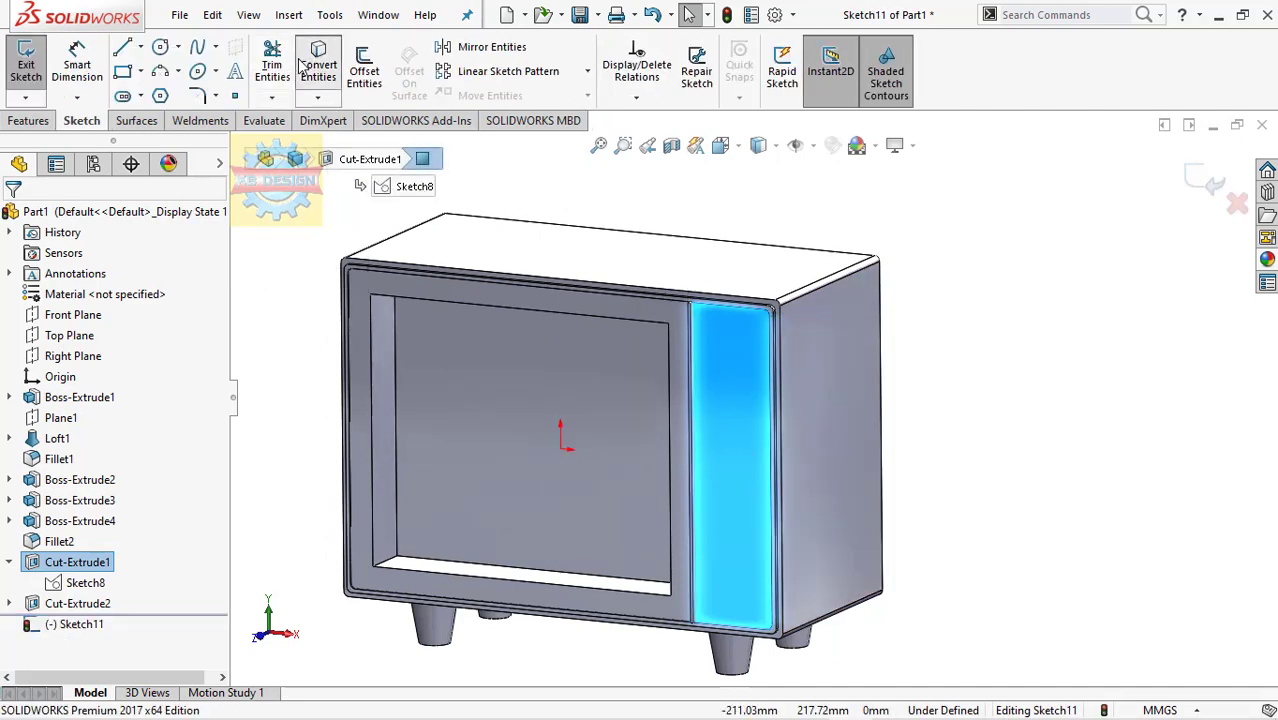
pyautogui.click(28, 120)
pyautogui.click(33, 65)
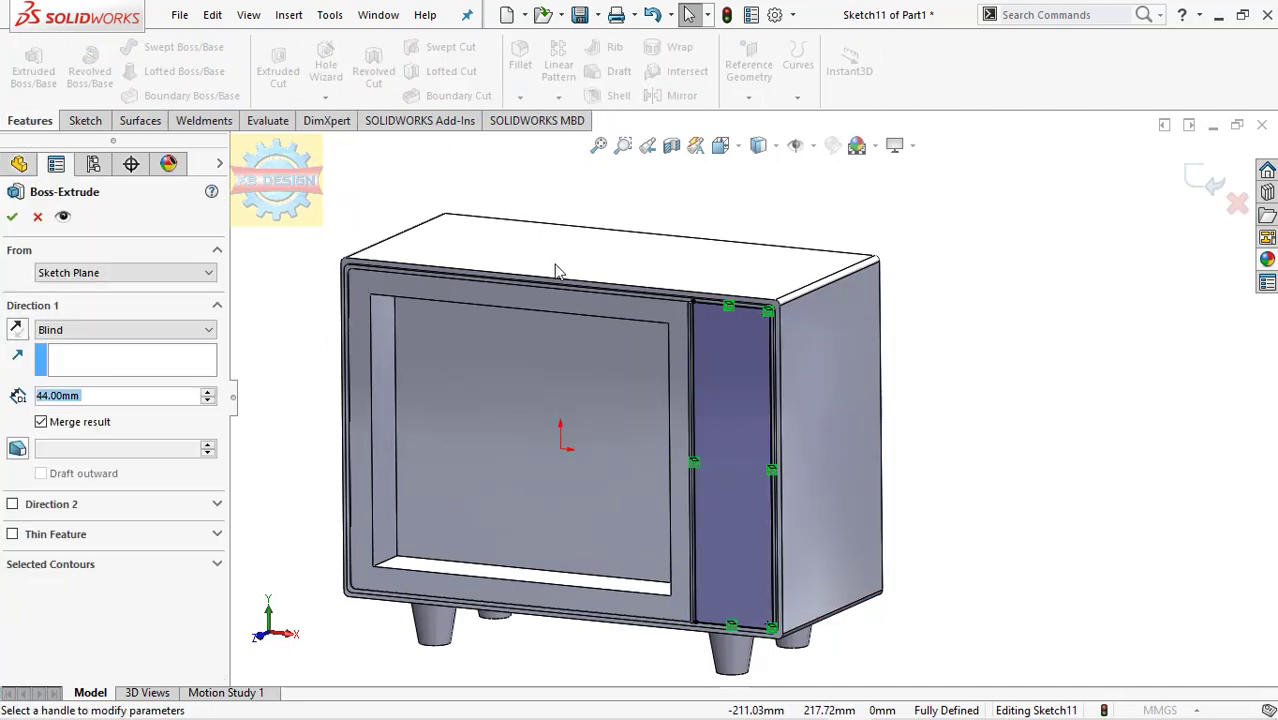
pyautogui.write('2')
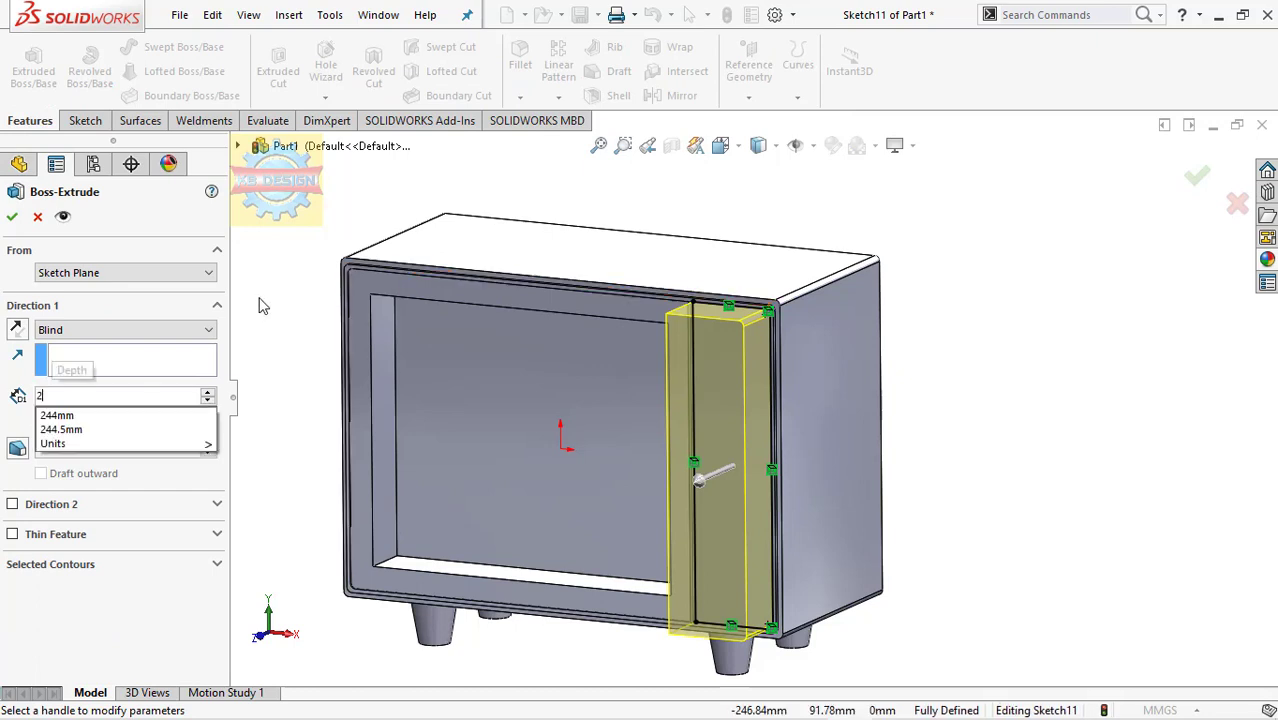
pyautogui.press('Return')
pyautogui.scroll(-3, 768, 328)
pyautogui.scroll(-2, 768, 328)
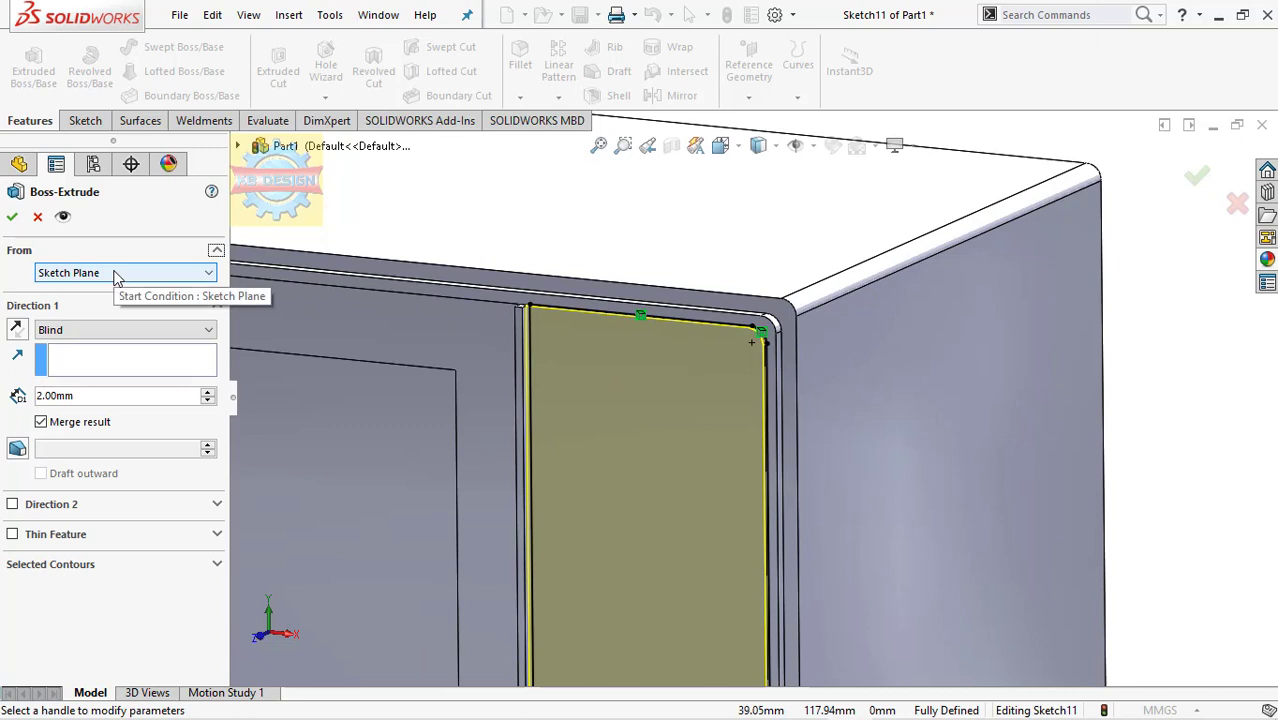
pyautogui.click(10, 218)
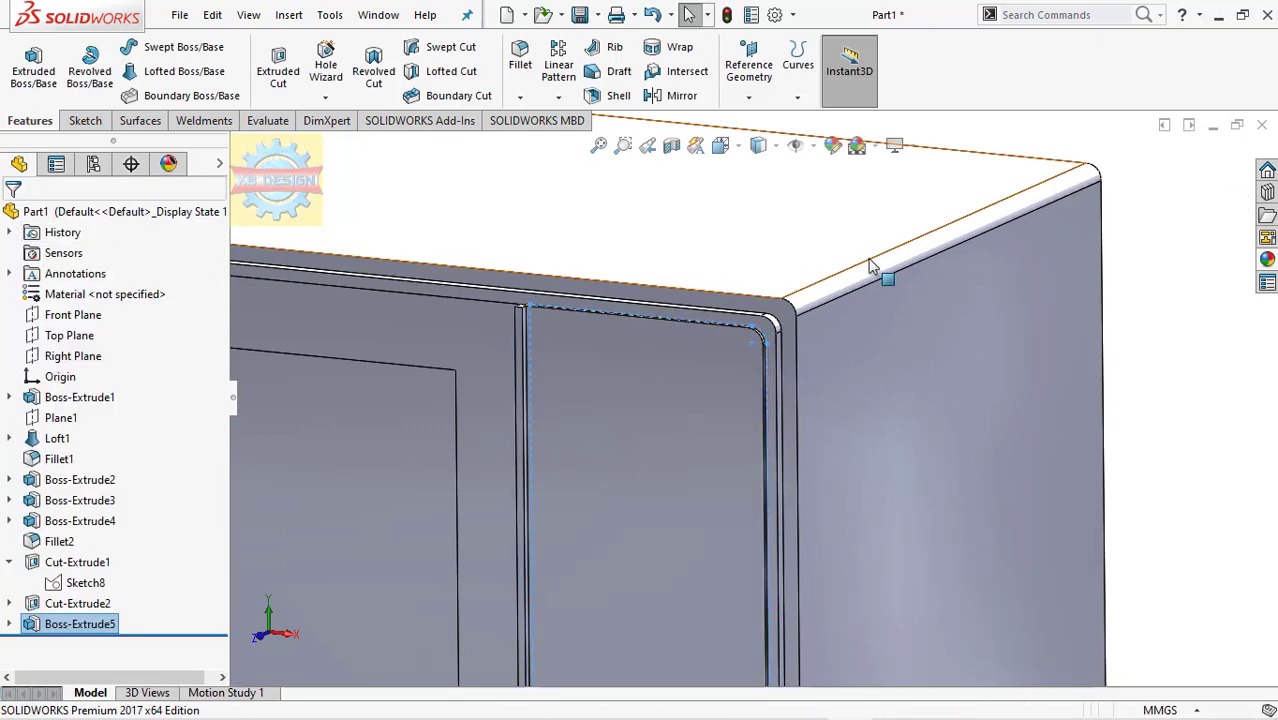
pyautogui.scroll(3, 460, 423)
pyautogui.scroll(2, 460, 423)
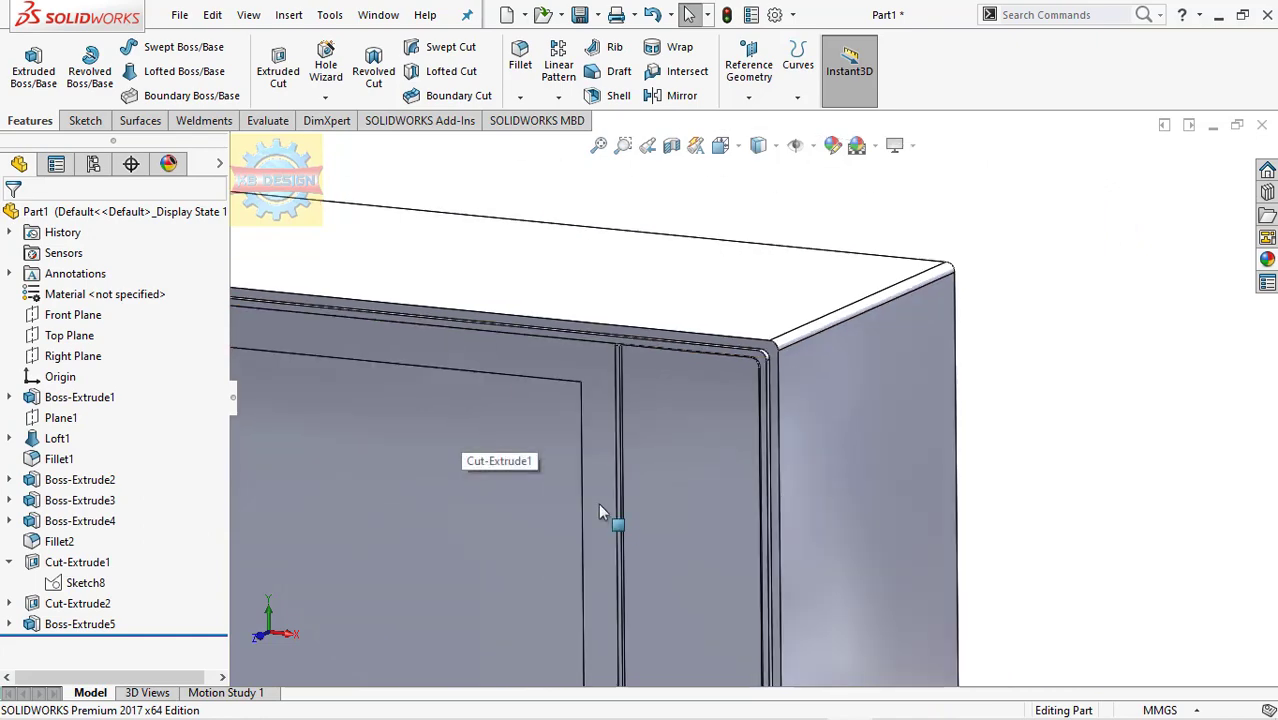
pyautogui.scroll(3, 650, 520)
pyautogui.moveTo(701, 545)
pyautogui.mouseDown(button='middle')
pyautogui.moveTo(793, 500)
pyautogui.moveTo(740, 535)
pyautogui.mouseUp(button='middle')
pyautogui.scroll(-3, 760, 568)
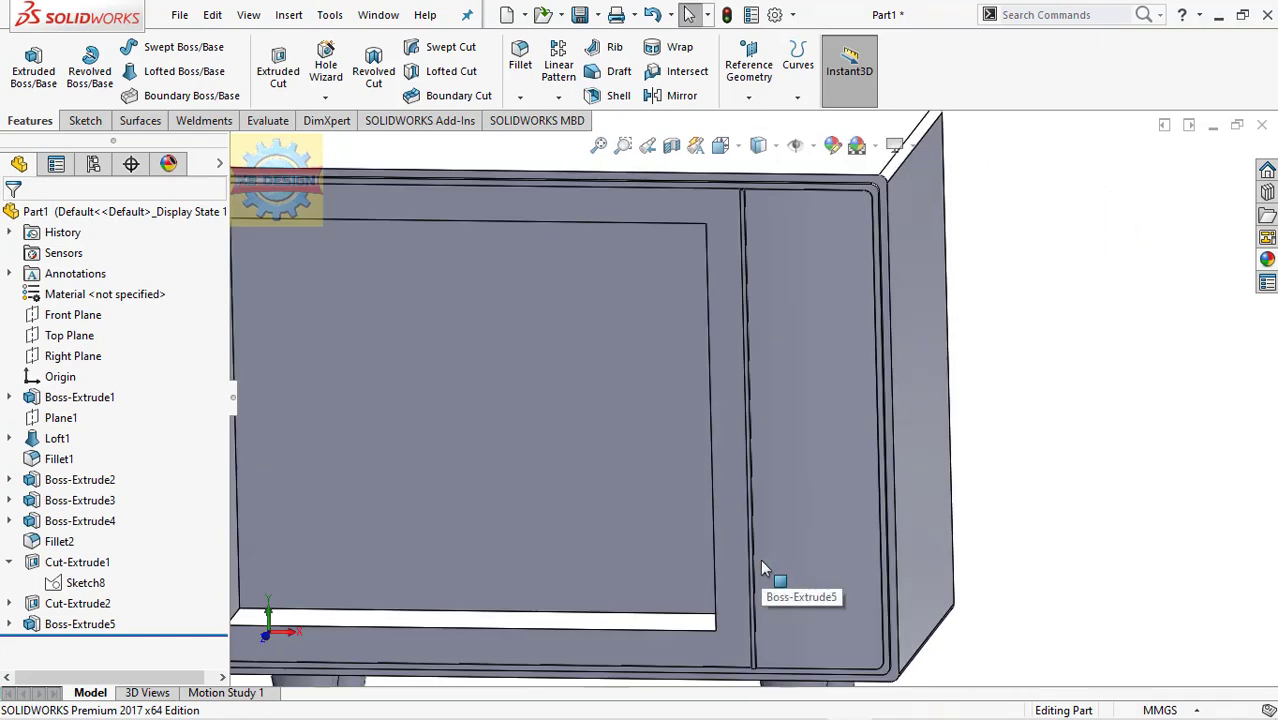
pyautogui.scroll(3, 760, 568)
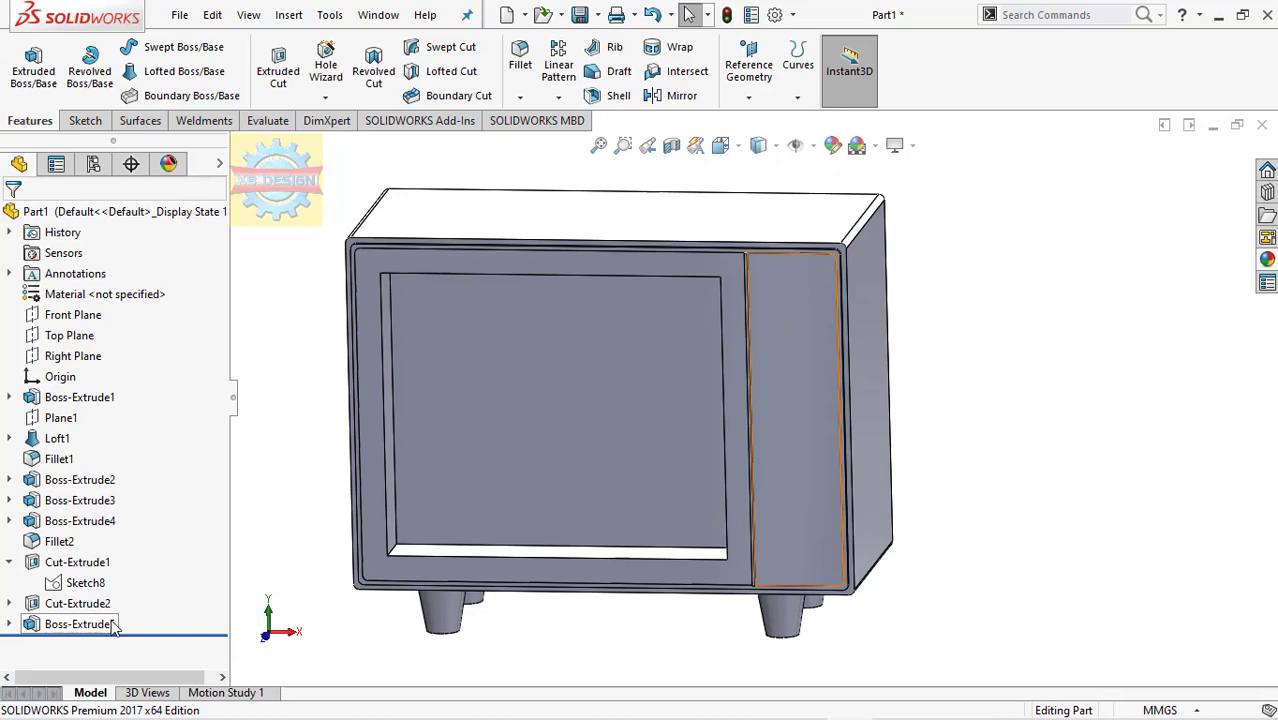
pyautogui.moveTo(680, 475)
pyautogui.mouseDown(button='middle')
pyautogui.moveTo(817, 458)
pyautogui.moveTo(771, 493)
pyautogui.mouseUp(button='middle')
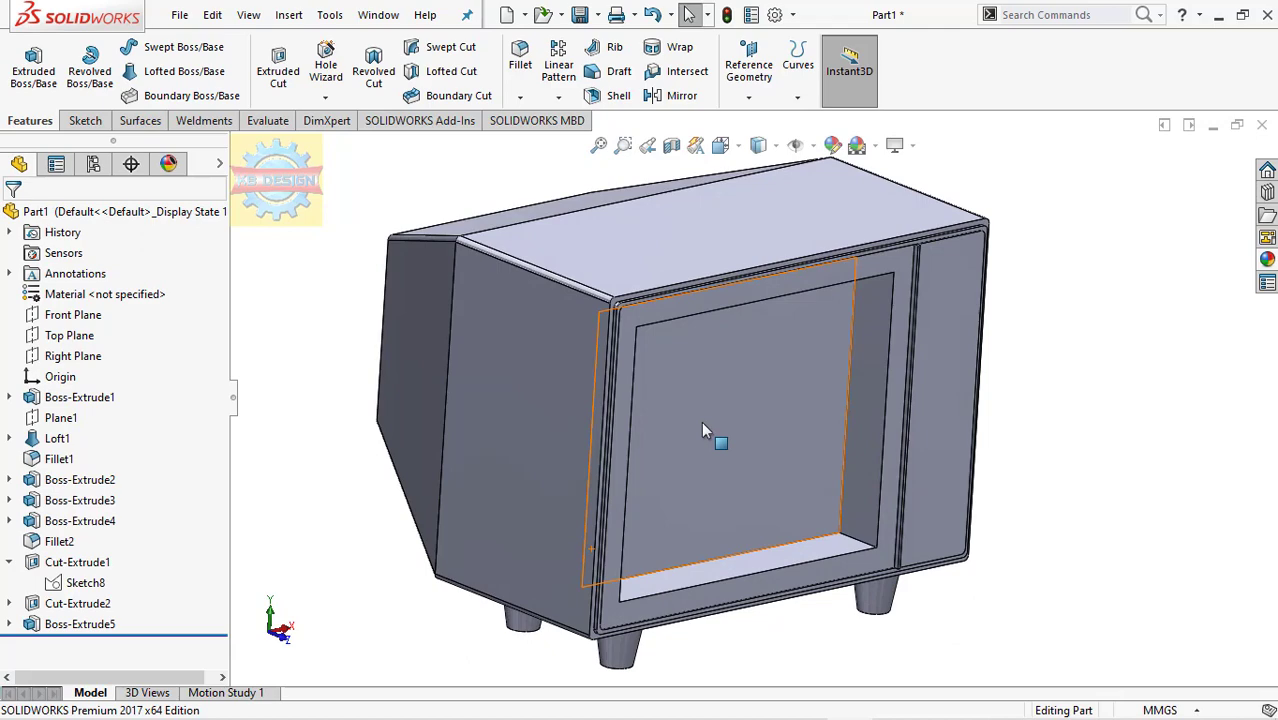
# Remove Sketch8-Region<2> from Cut-Extrude1's selected contours.
pyautogui.click(72, 563)
pyautogui.click(86, 503)
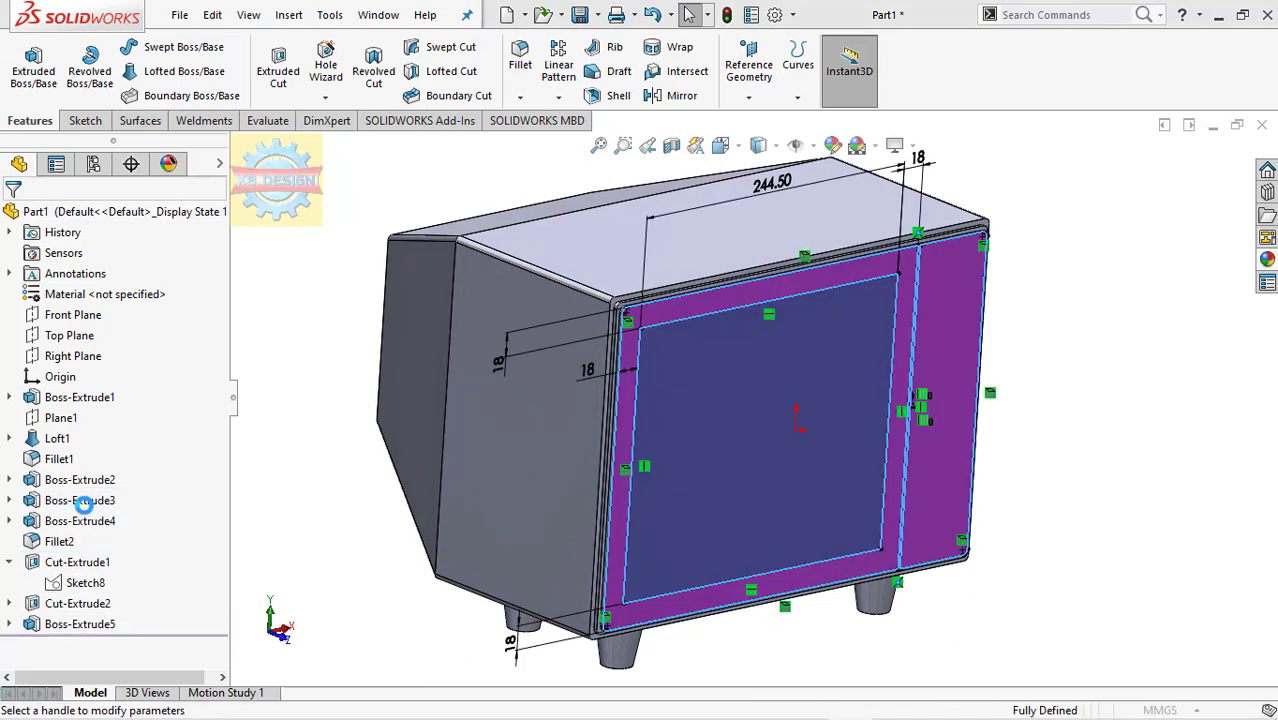
pyautogui.click(85, 571)
pyautogui.rightClick(85, 571)
pyautogui.click(128, 608)
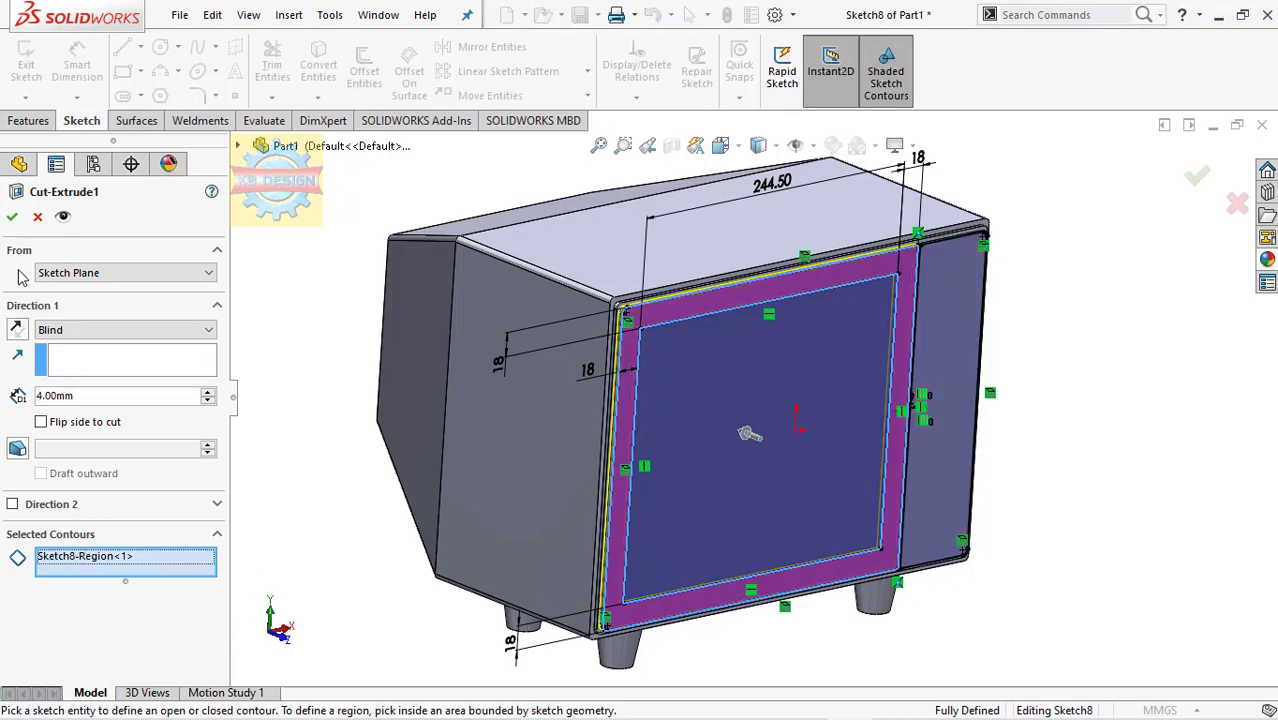
pyautogui.click(13, 217)
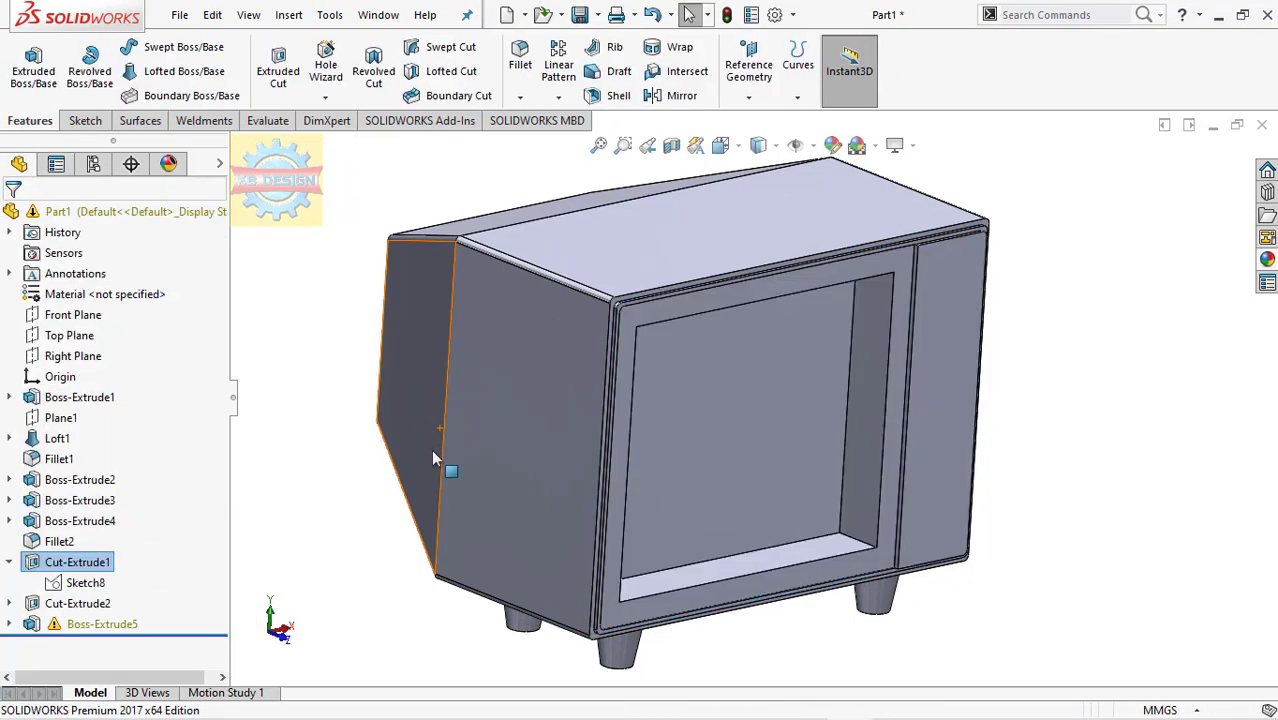
# Edit Boss-Extrude5 to a 1.00 mm depth using only the right-hand panel region.
pyautogui.click(100, 624)
pyautogui.click(132, 565)
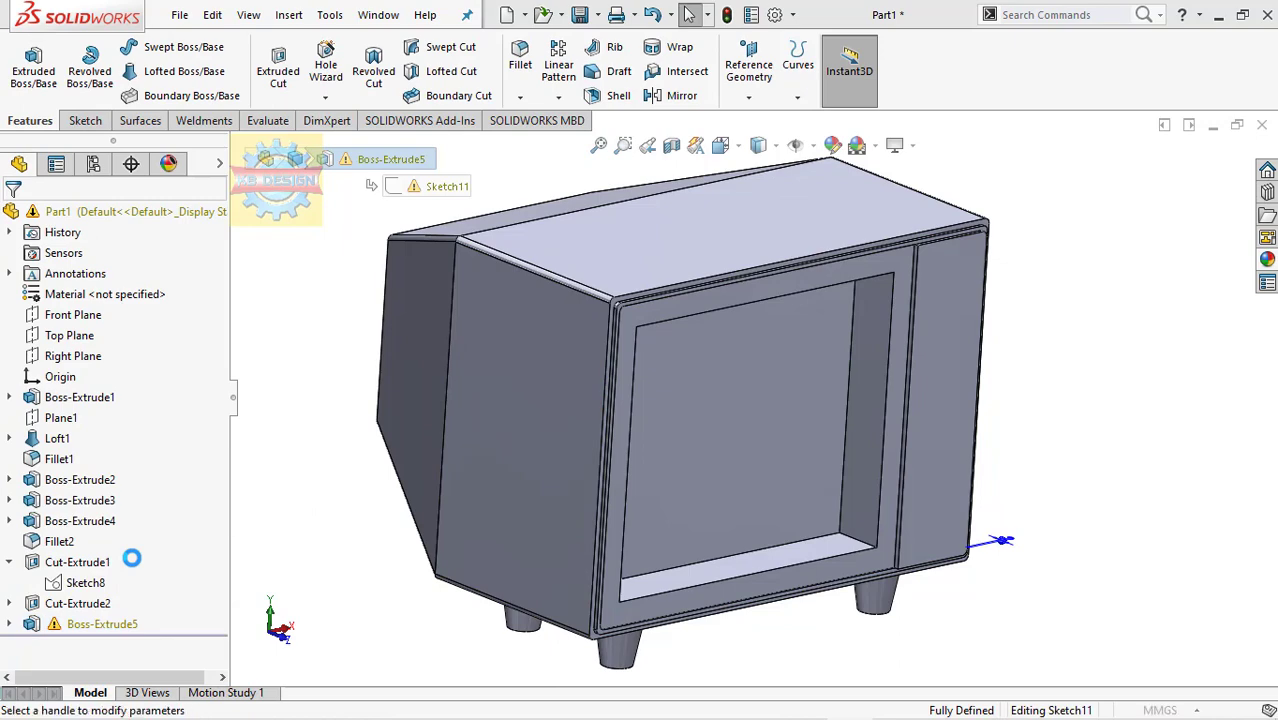
pyautogui.write('1')
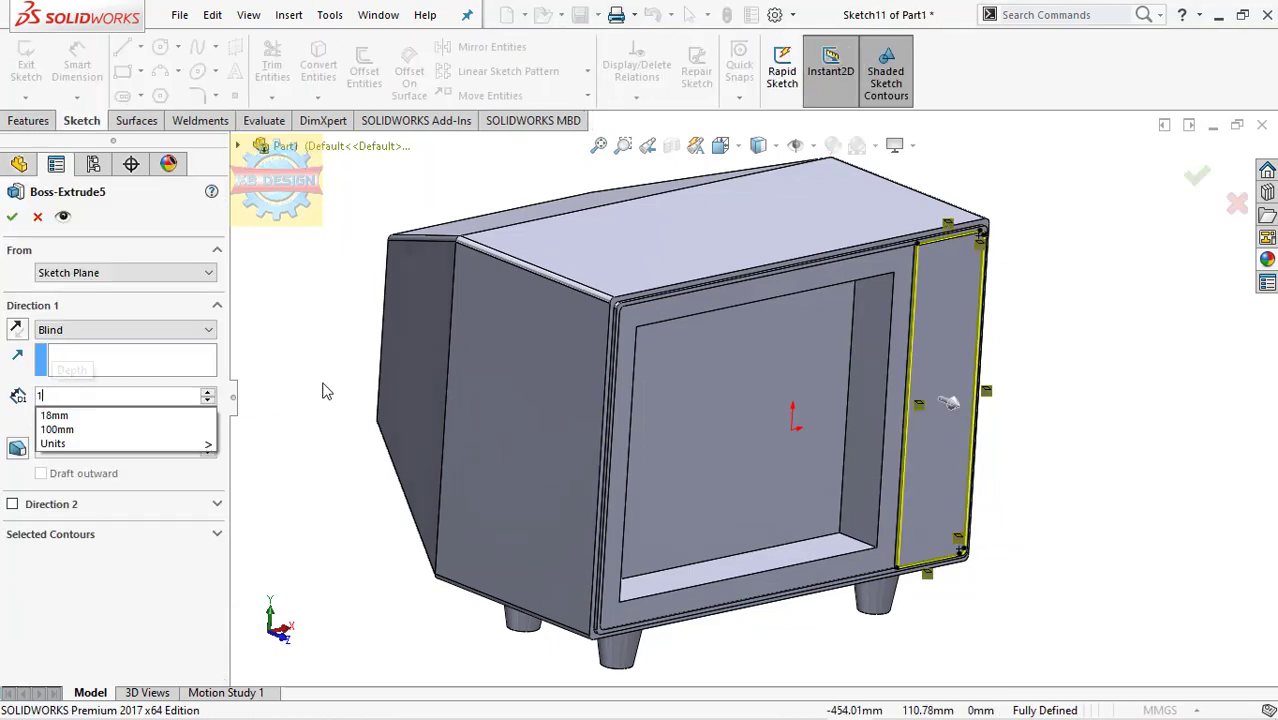
pyautogui.press('Return')
pyautogui.hotkey('ctrl', '1')
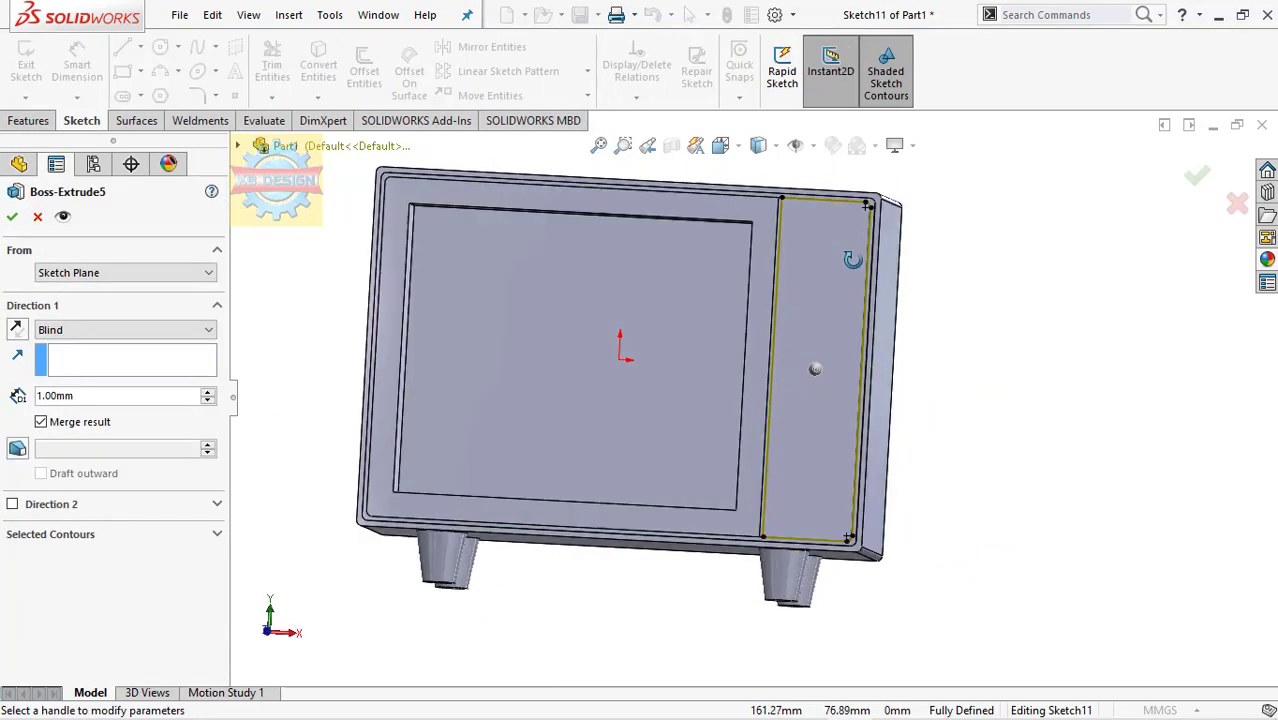
pyautogui.click(70, 532)
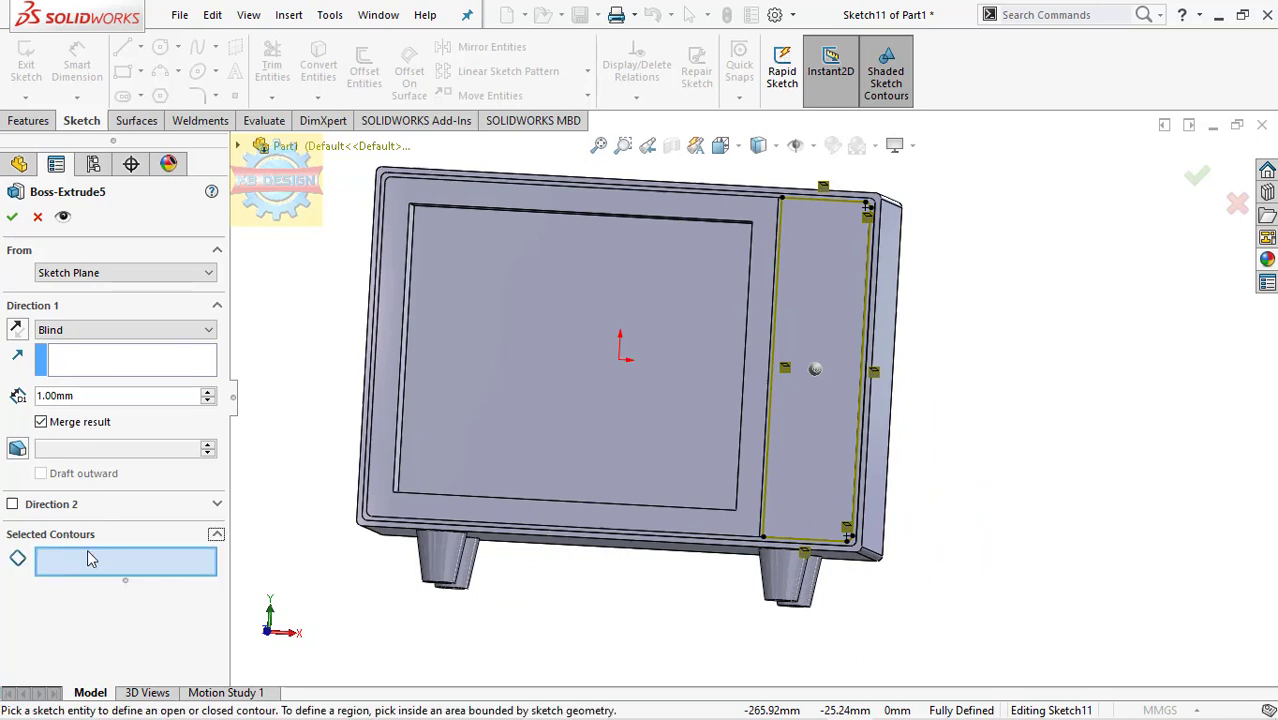
pyautogui.click(815, 316)
pyautogui.click(815, 316)
pyautogui.click(815, 316)
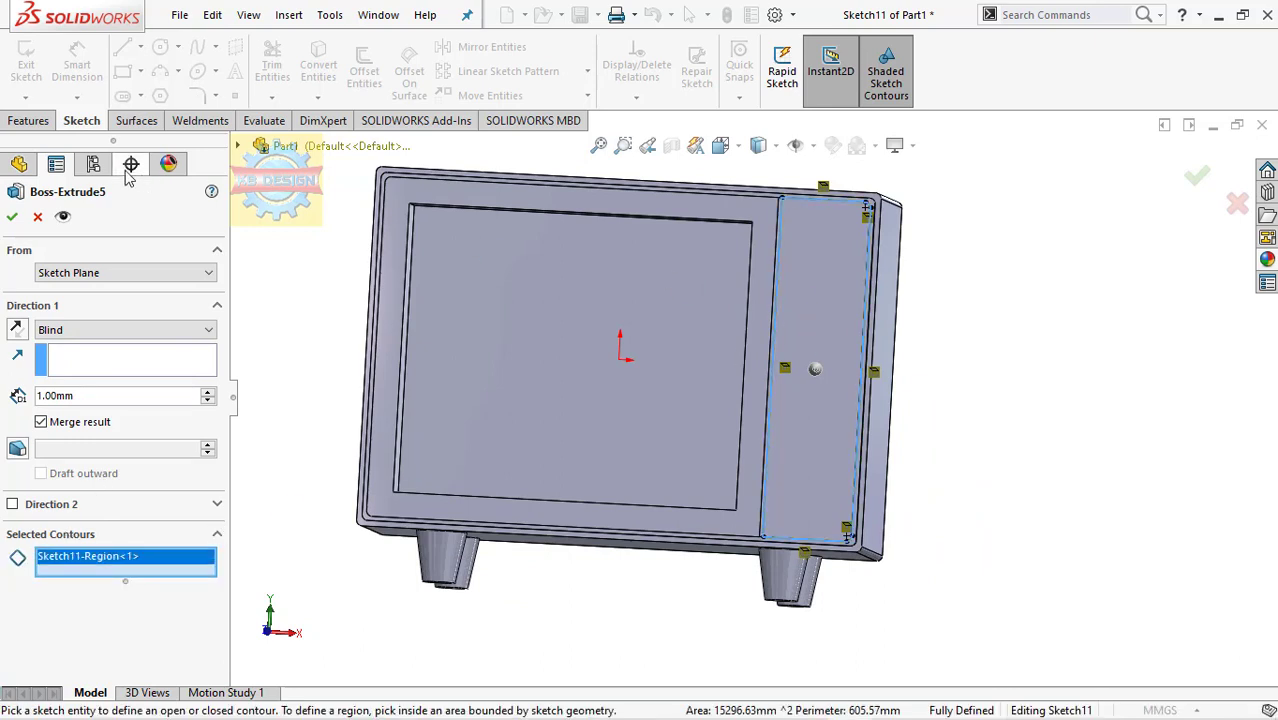
pyautogui.click(12, 219)
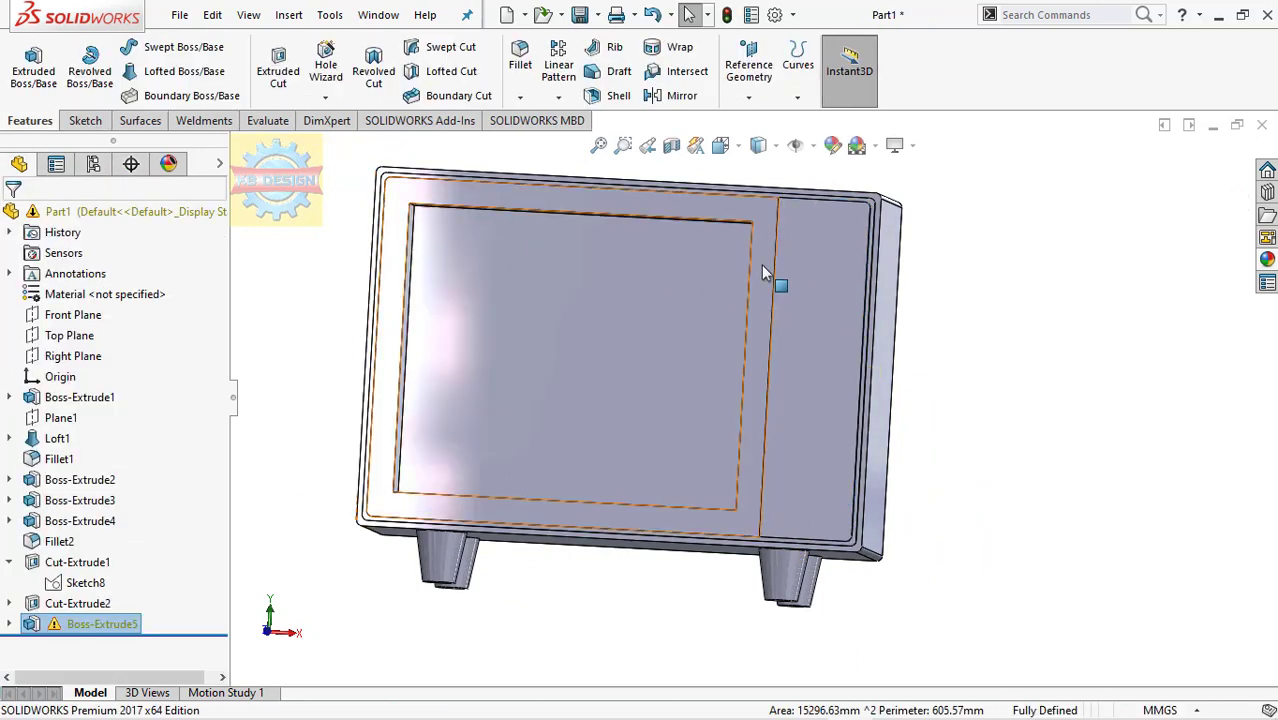
pyautogui.moveTo(761, 264); pyautogui.dragTo(727, 329, button='middle')
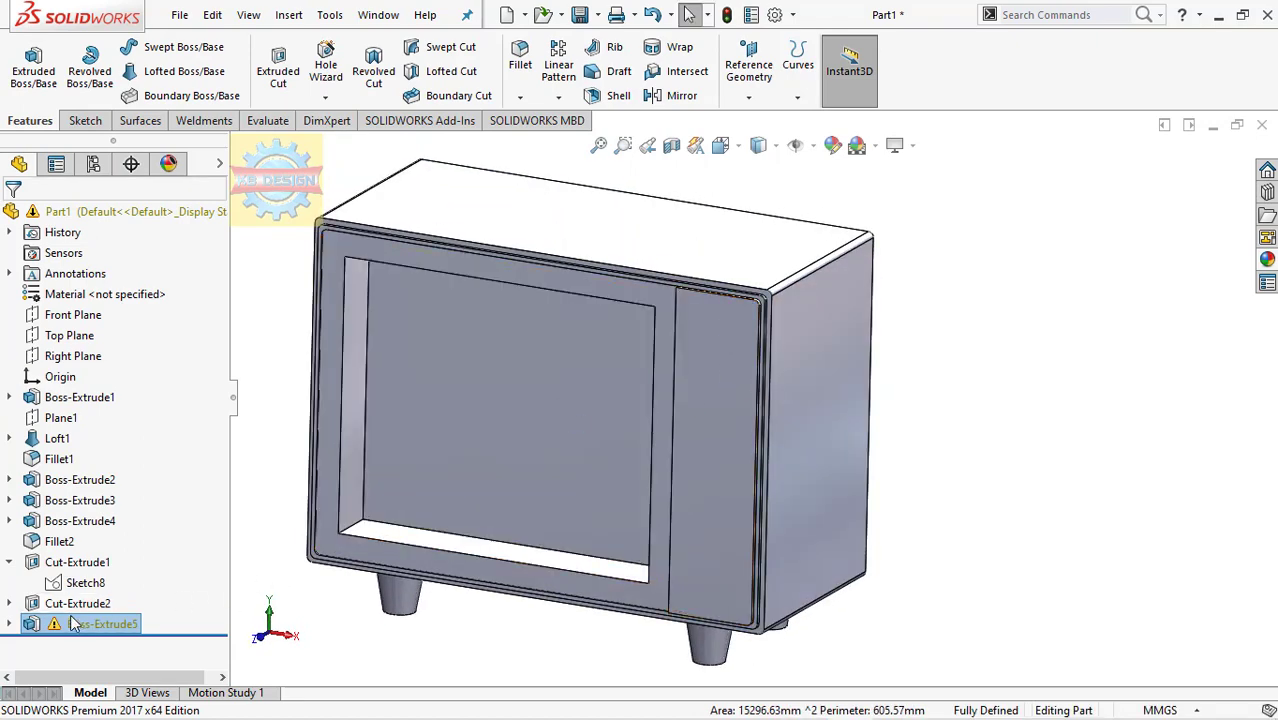
# Delete the failed Boss-Extrude5 panel extrusion.
pyautogui.press('Delete')
pyautogui.press('Return')
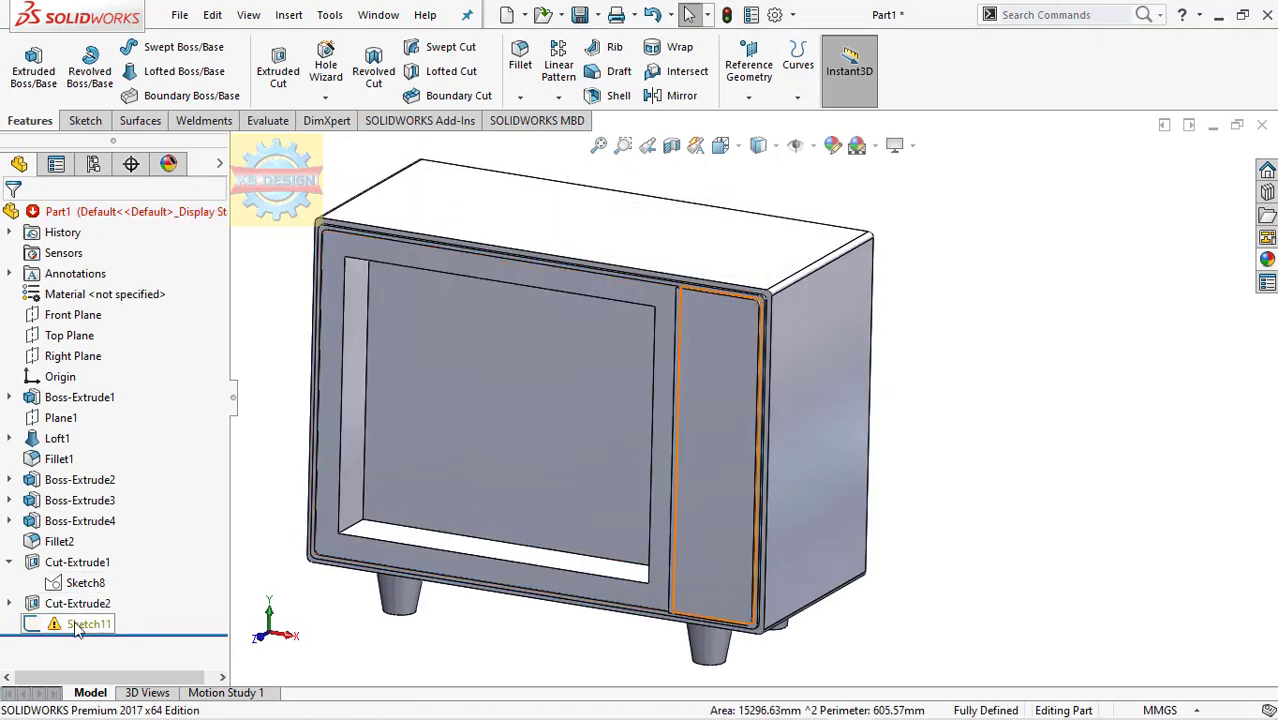
pyautogui.click(80, 625)
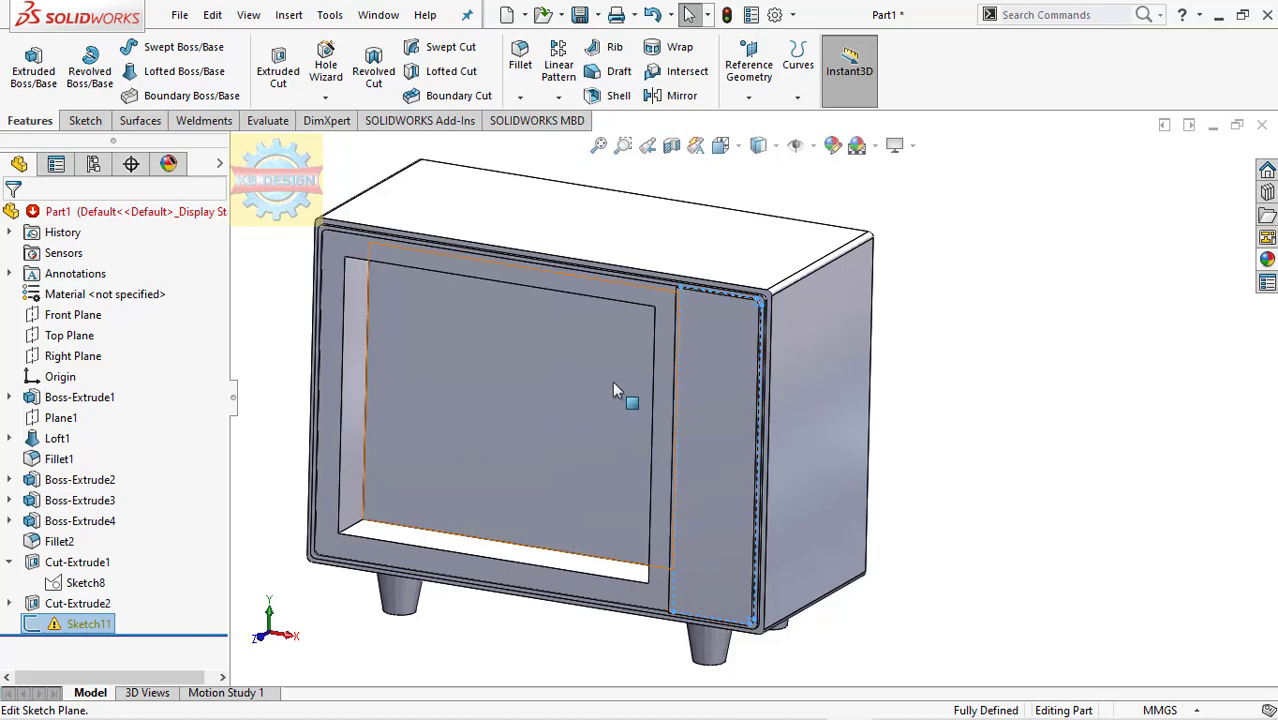
pyautogui.rightClick(88, 624)
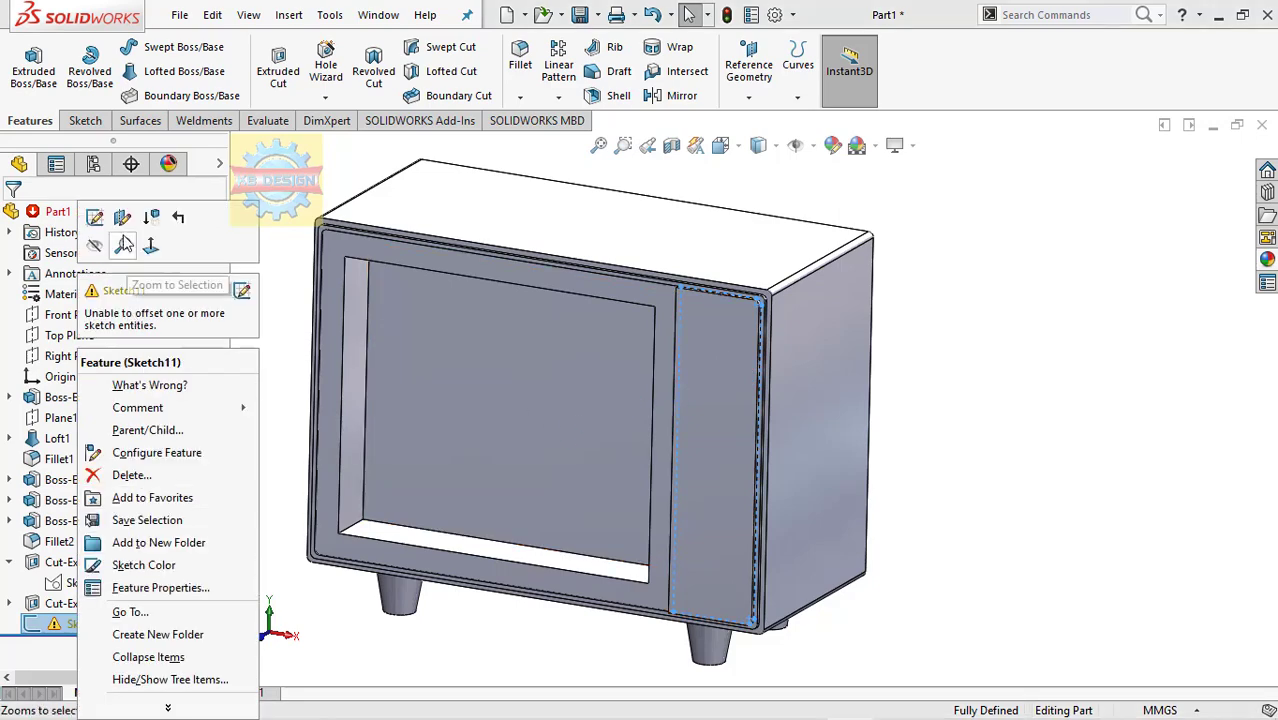
pyautogui.press('Escape')
# Extrude Sketch8's right-hand panel region 1.00 mm as a separate body.
pyautogui.click(88, 582)
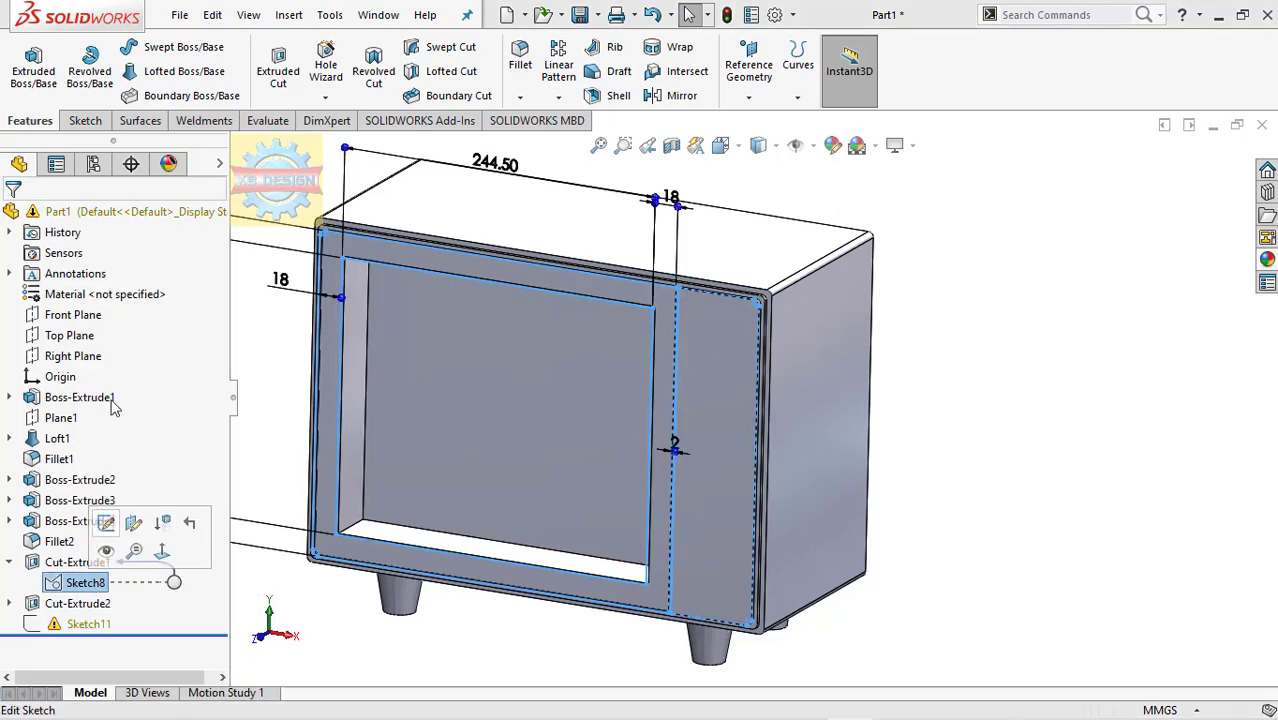
pyautogui.click(696, 342)
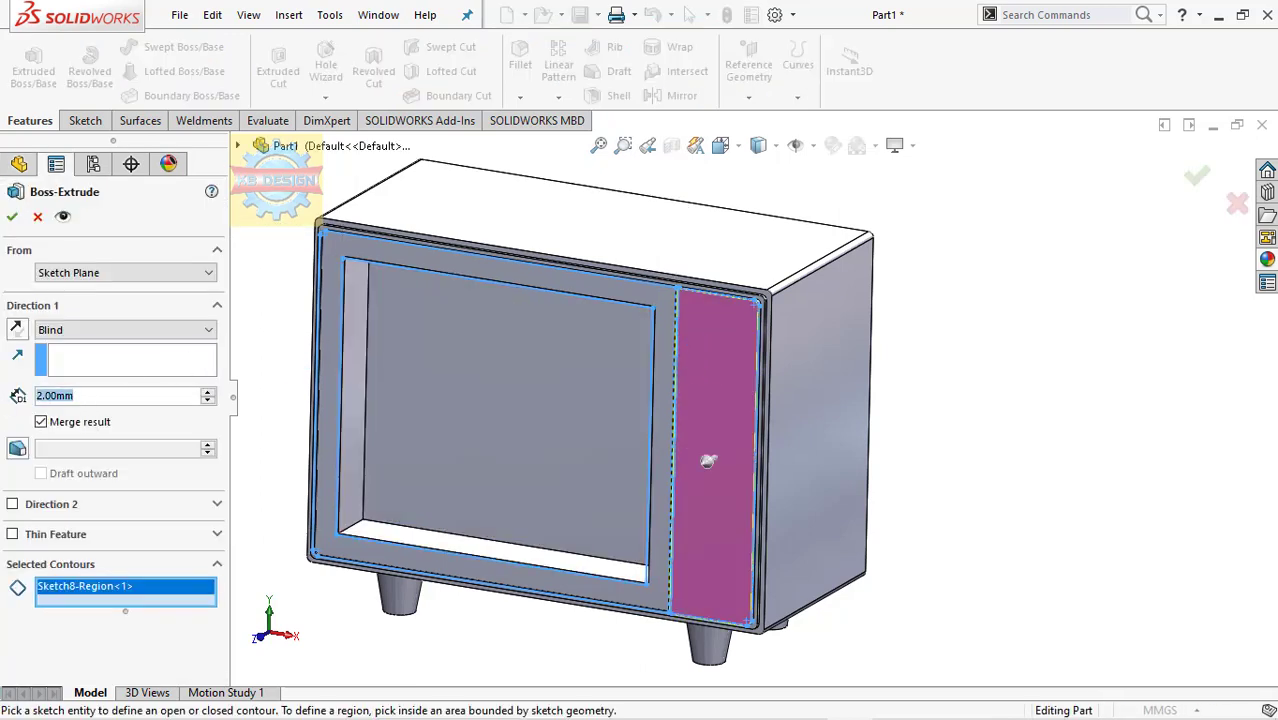
pyautogui.write('1')
pyautogui.press('Return')
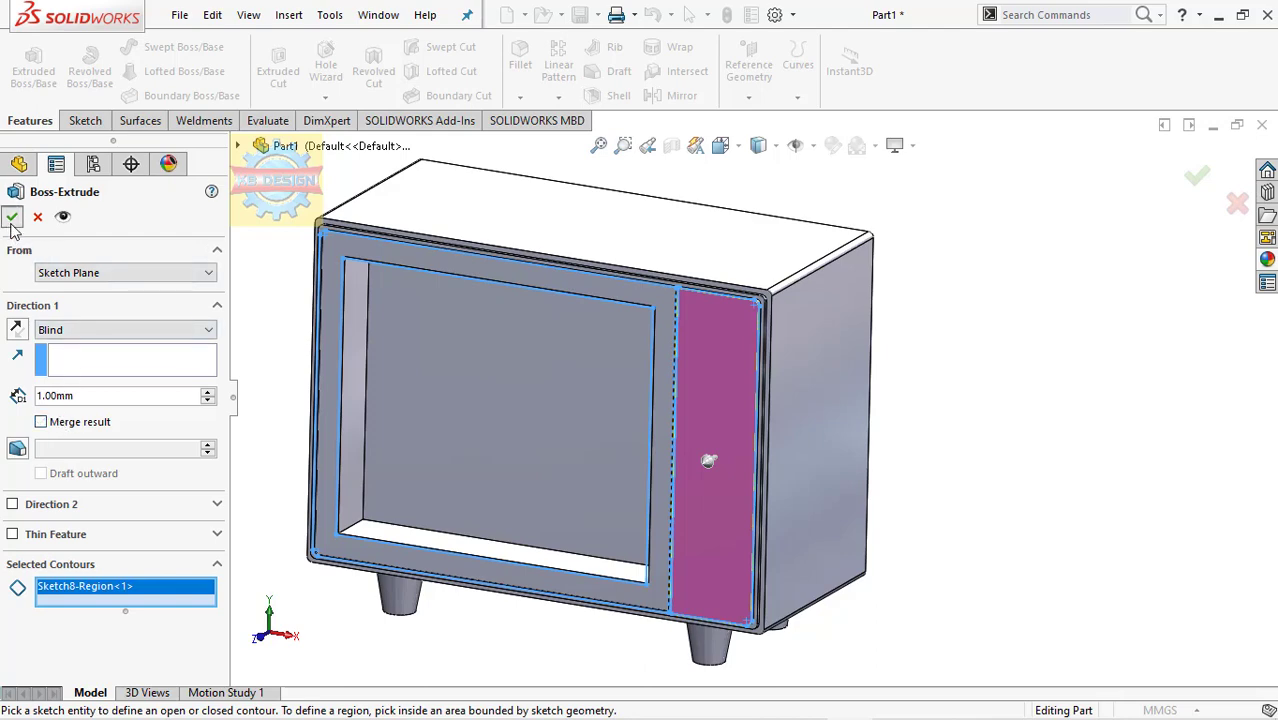
pyautogui.click(11, 219)
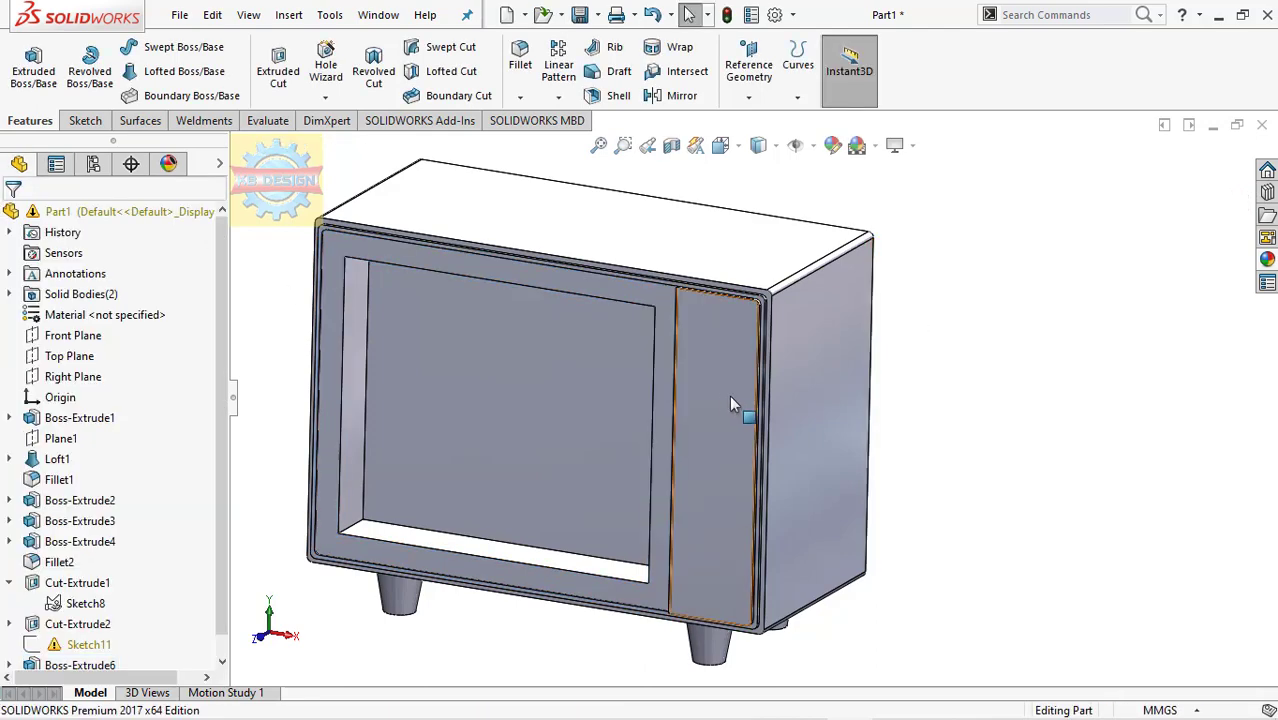
pyautogui.scroll(-3, 731, 400)
# Select the right-hand control panel's front face and view it straight on, zoomed in.
pyautogui.click(728, 362)
pyautogui.moveTo(716, 354)
pyautogui.mouseDown(button='middle')
pyautogui.moveTo(889, 347)
pyautogui.moveTo(771, 396)
pyautogui.moveTo(595, 429)
pyautogui.mouseUp(button='middle')
pyautogui.click(880, 358)
pyautogui.scroll(5, 850, 366)
pyautogui.click(595, 429)
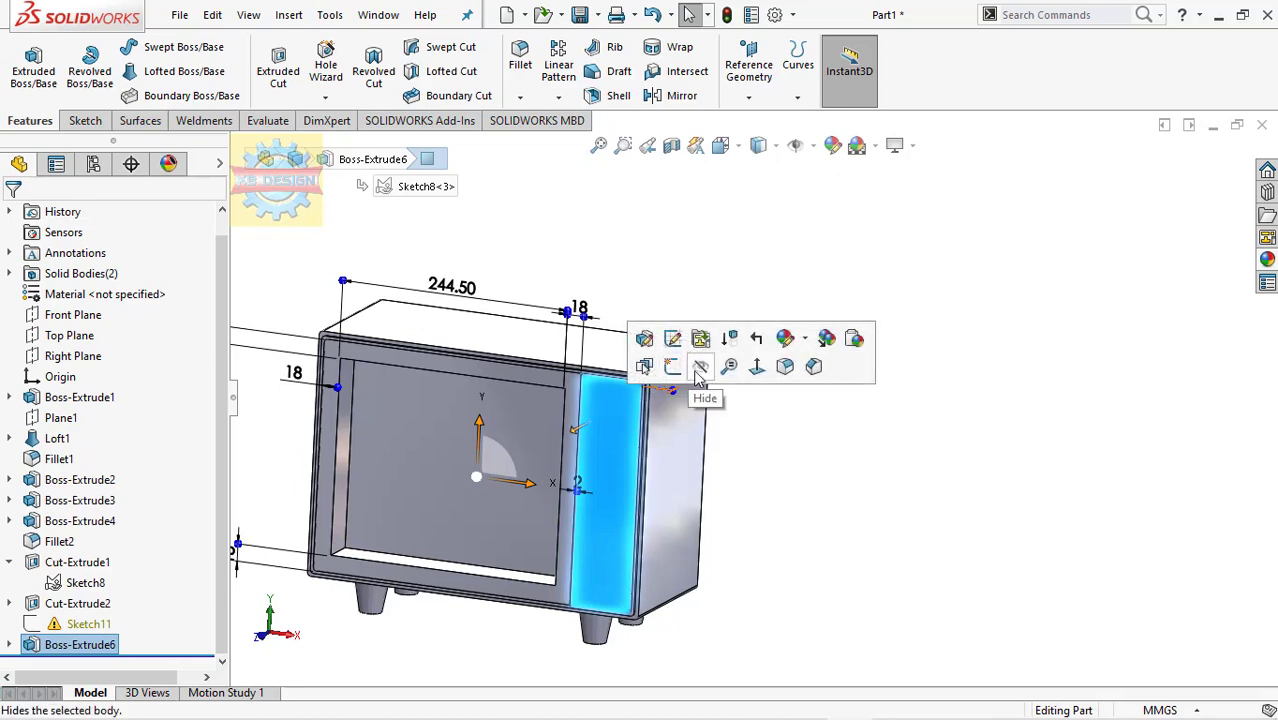
pyautogui.click(757, 367)
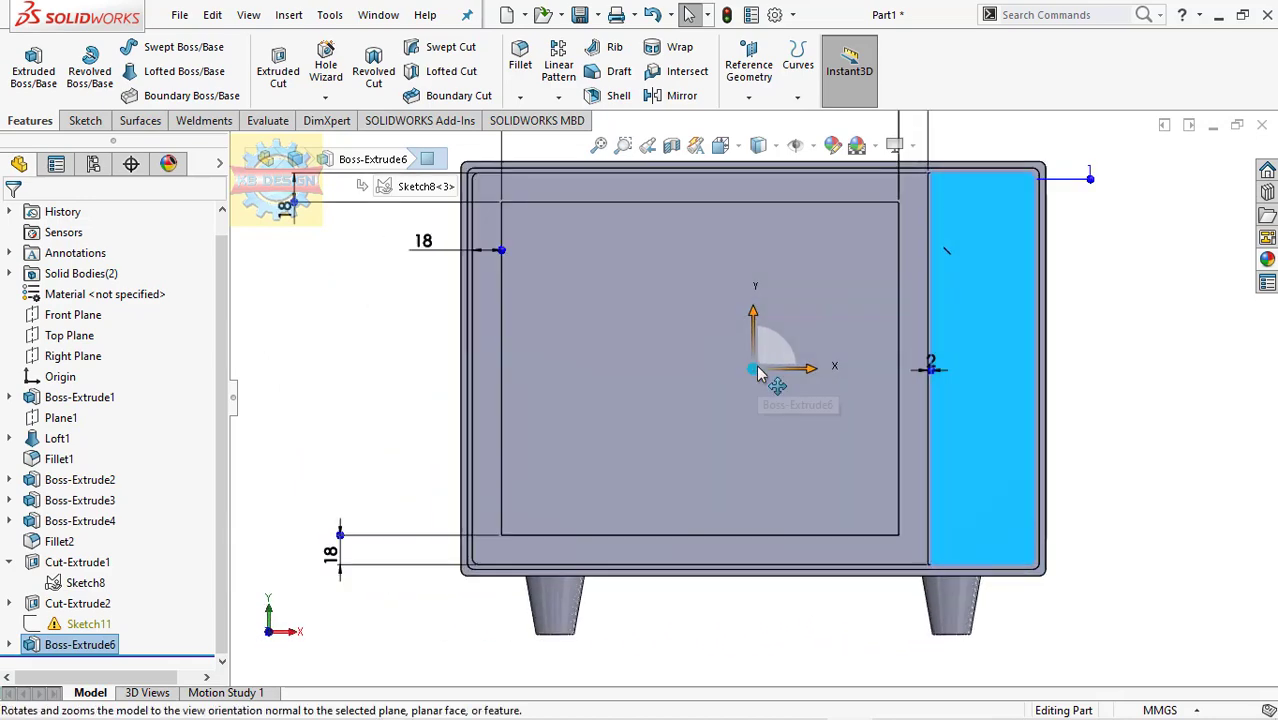
pyautogui.scroll(-4, 997, 216)
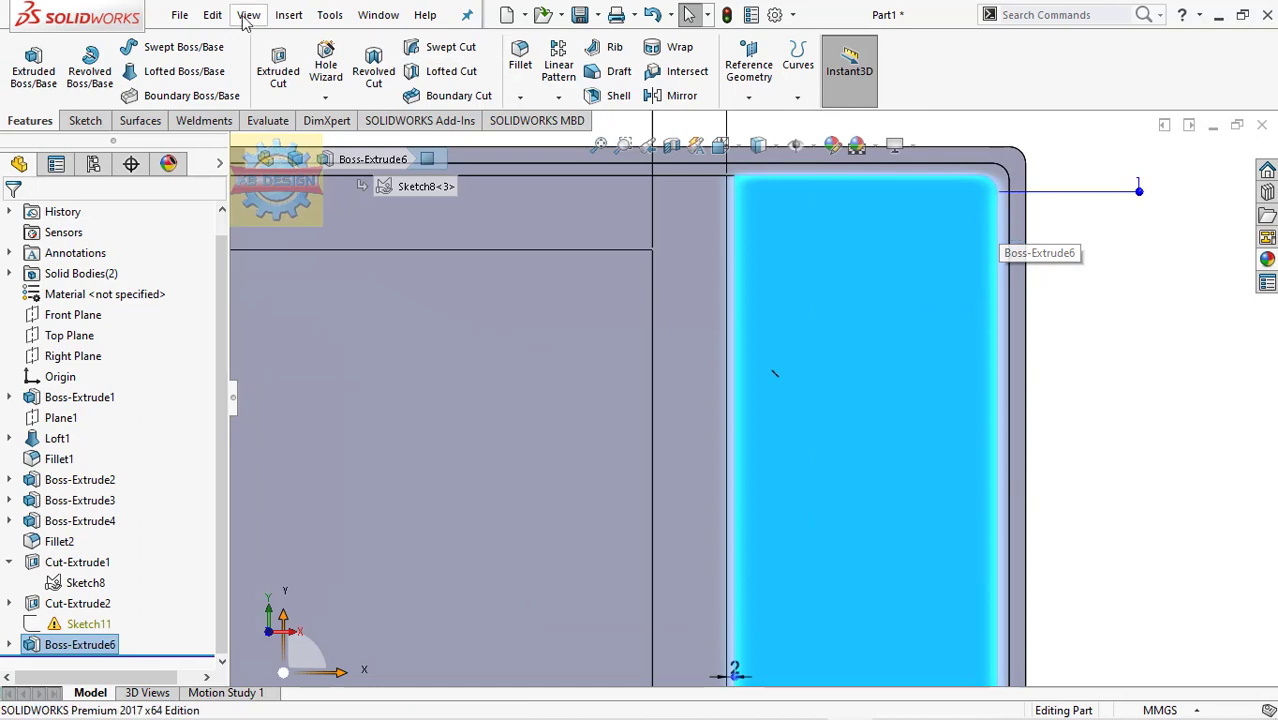
pyautogui.click(105, 120)
# Start a sketch on the panel face and draw a circle near its top.
pyautogui.click(26, 65)
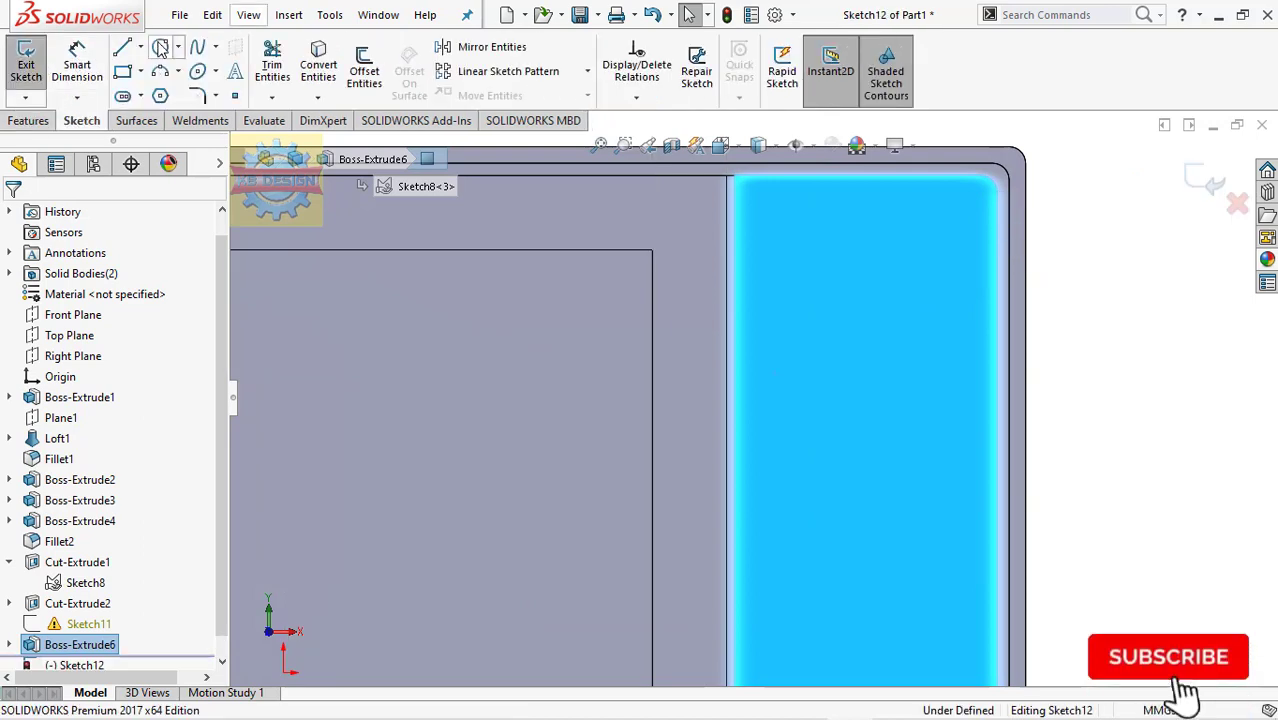
pyautogui.click(160, 47)
pyautogui.click(811, 261)
pyautogui.click(829, 249)
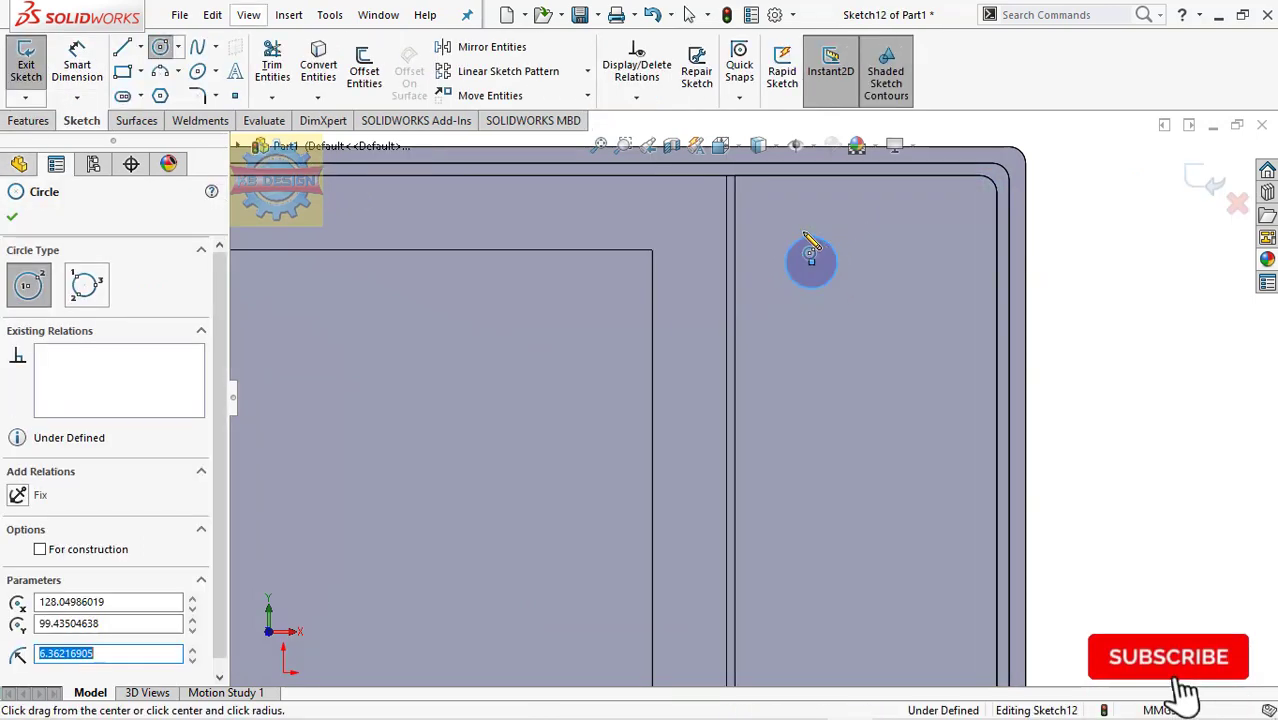
pyautogui.press('Escape')
# Add a horizontal centerline across the panel and a vertical centerline beside the circle.
pyautogui.click(140, 47)
pyautogui.click(171, 94)
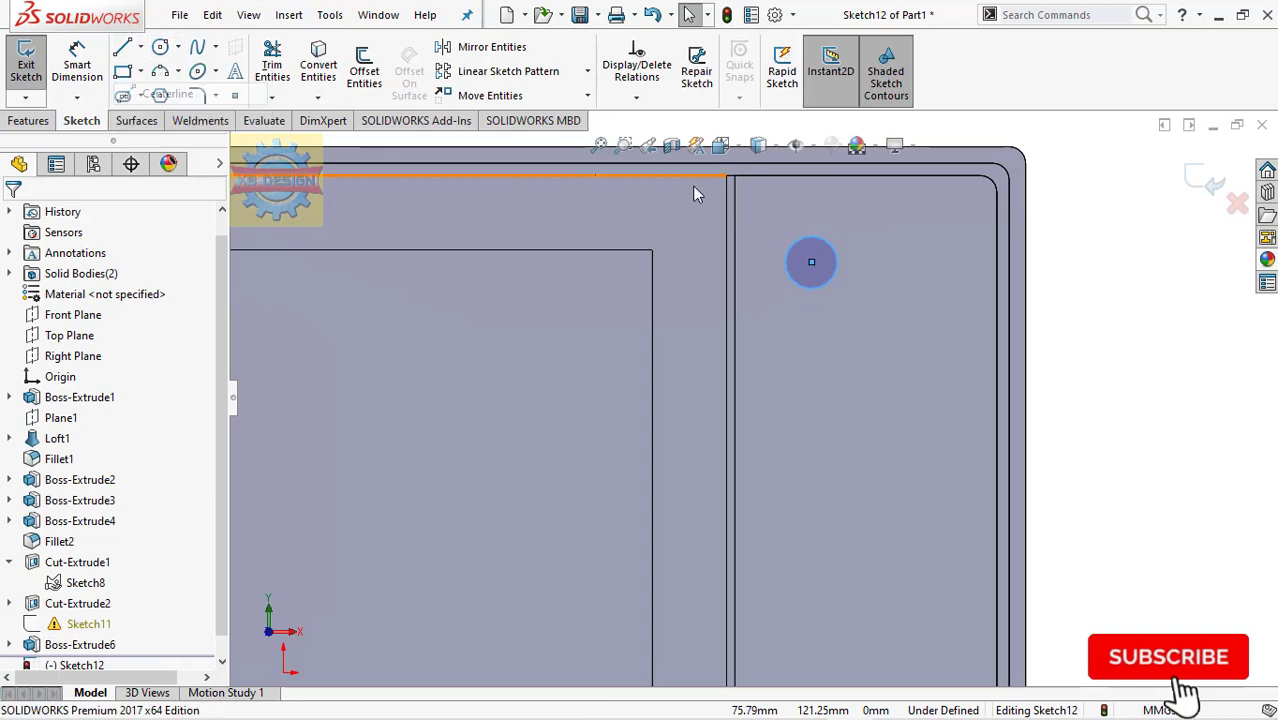
pyautogui.click(857, 177)
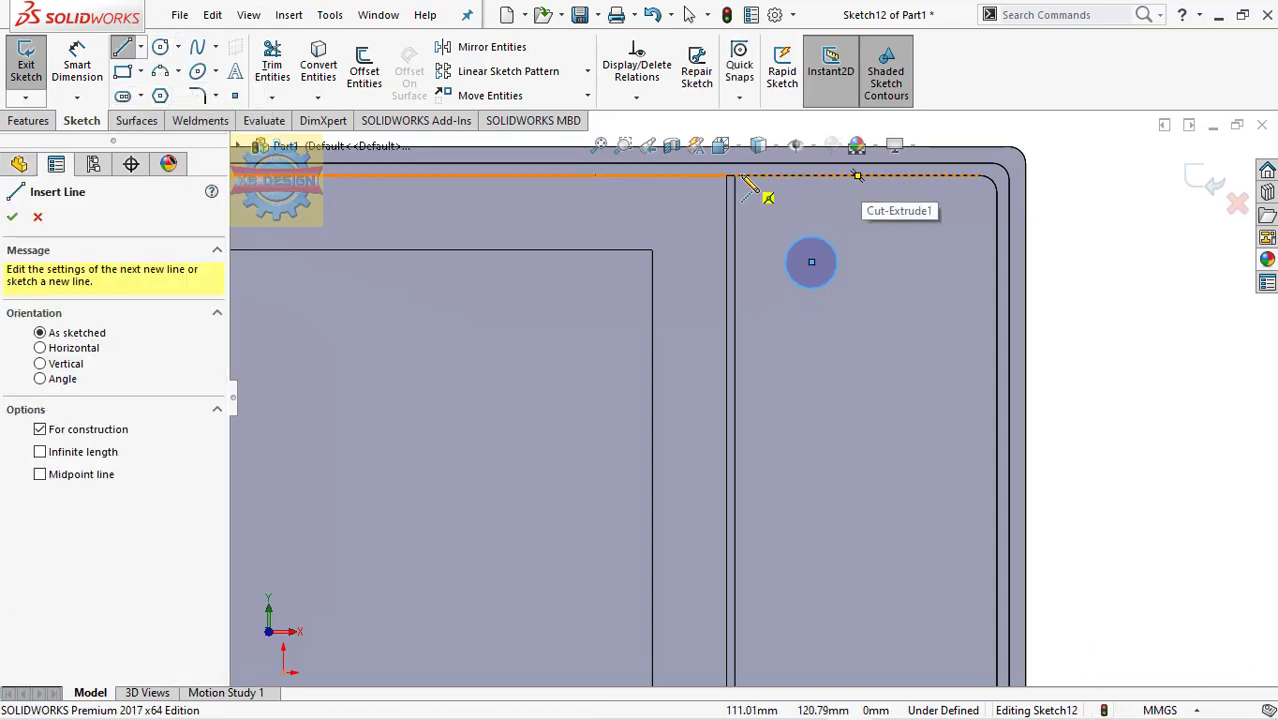
pyautogui.click(745, 205)
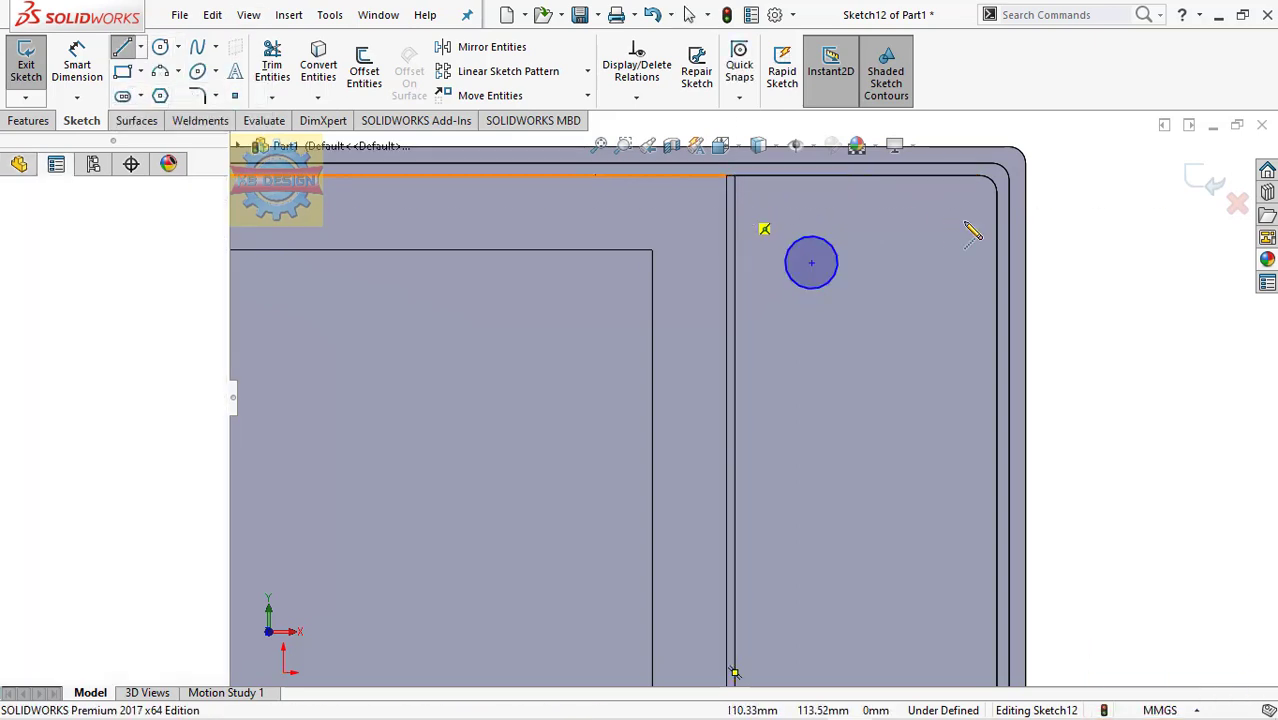
pyautogui.click(1010, 205)
pyautogui.press('Escape')
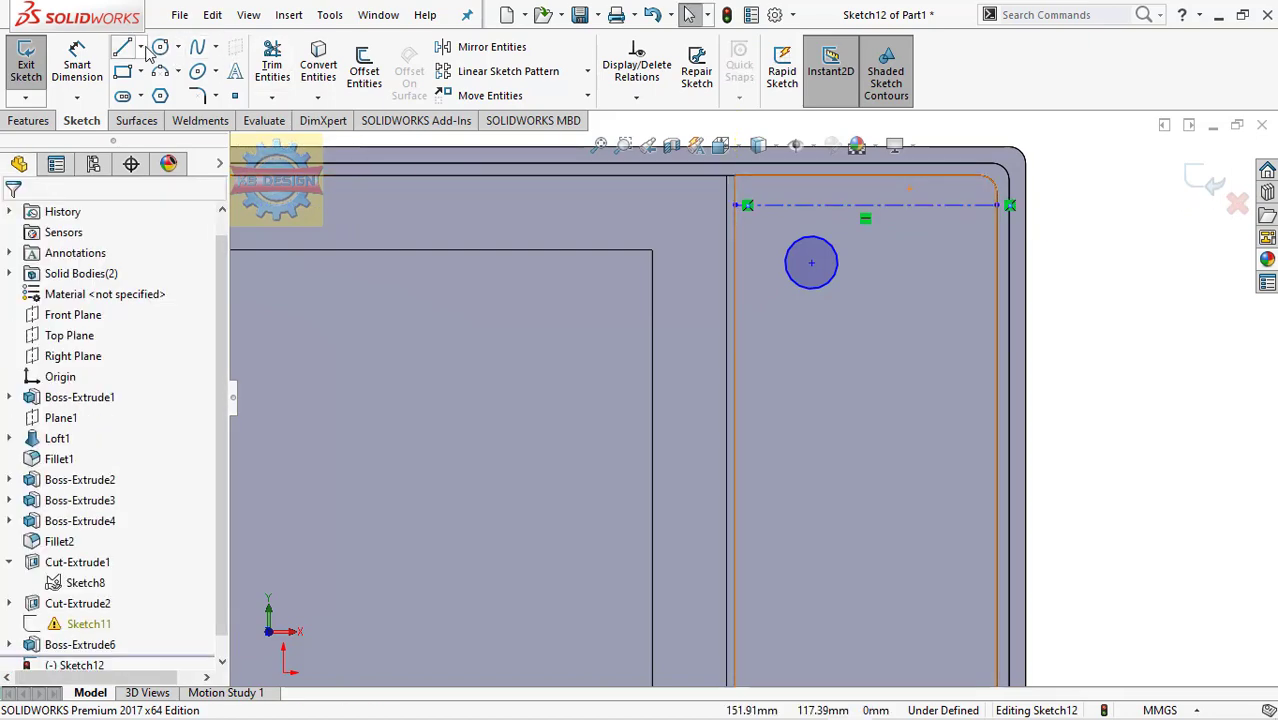
pyautogui.click(141, 48)
pyautogui.click(165, 94)
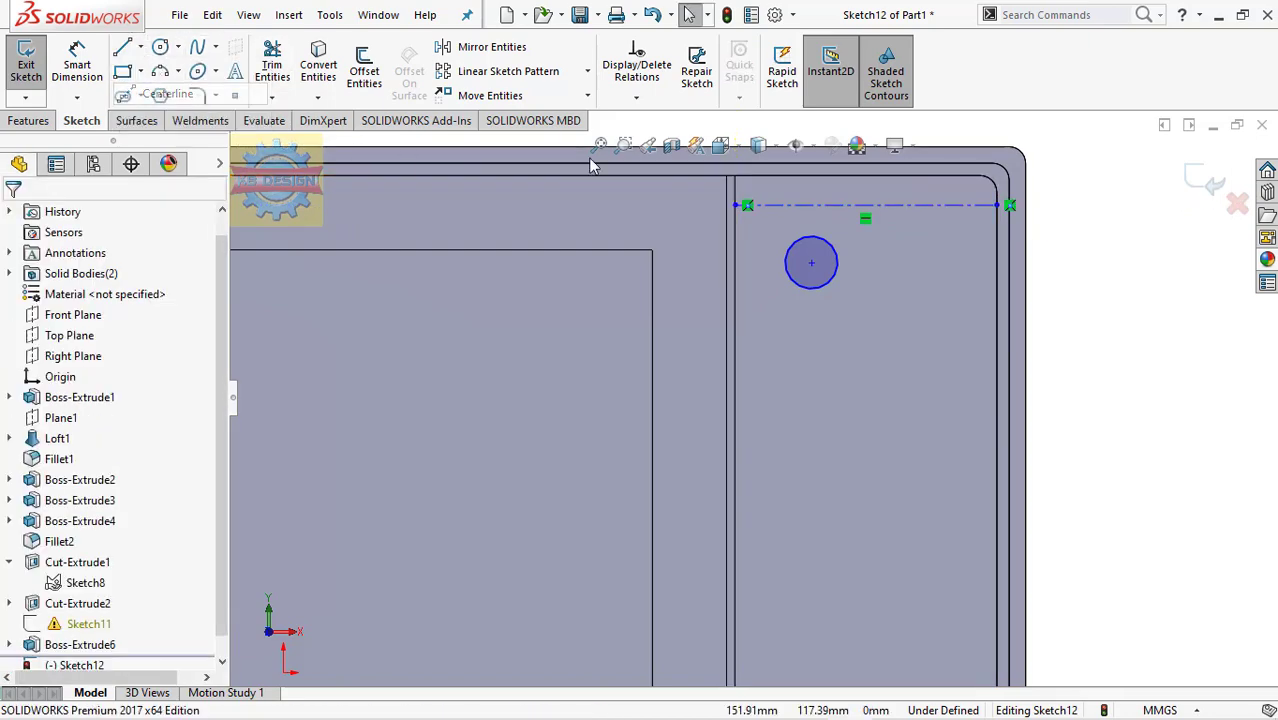
pyautogui.click(866, 205)
pyautogui.click(866, 363)
pyautogui.press('Escape')
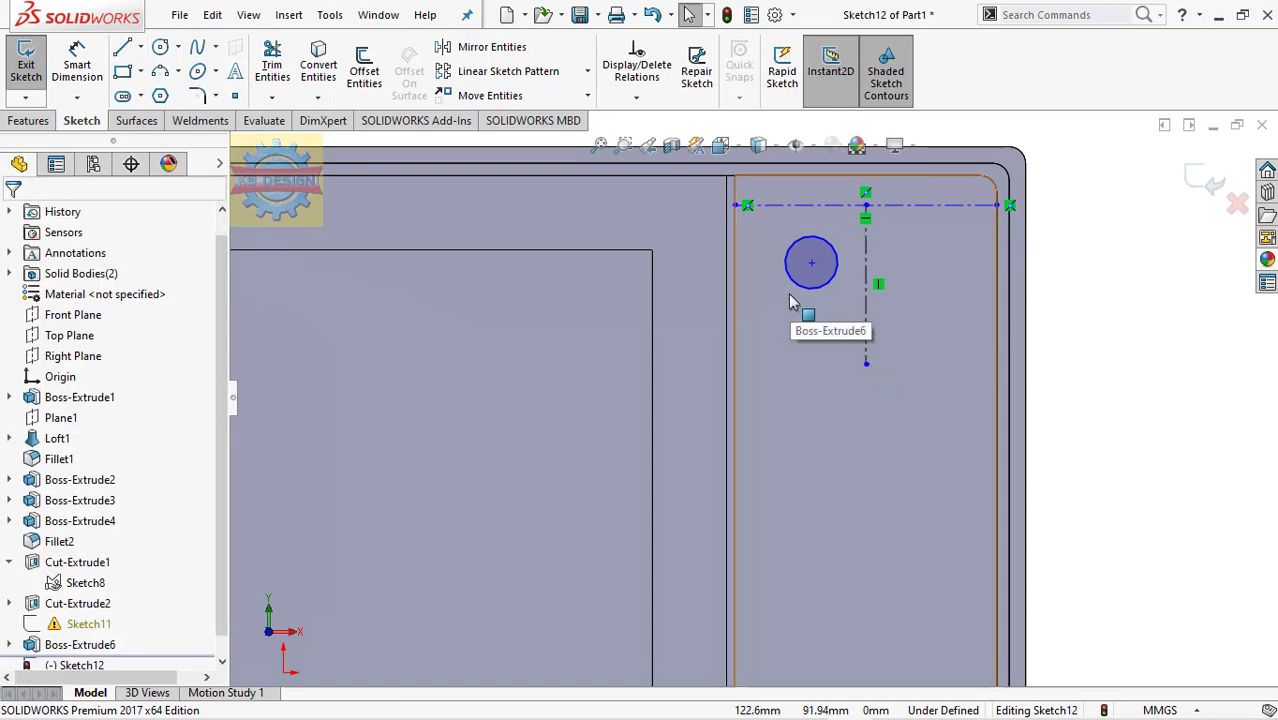
# Dimension the circle's diameter to 15 mm.
pyautogui.click(77, 62)
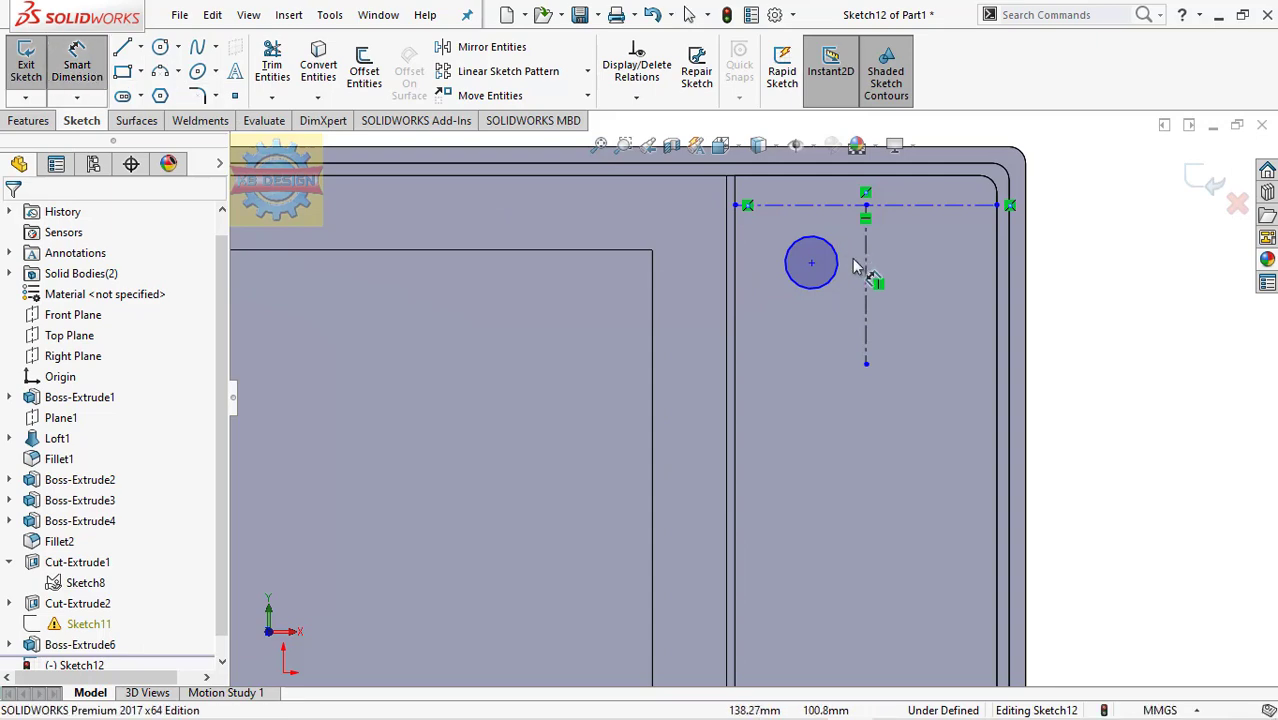
pyautogui.click(779, 275)
pyautogui.click(705, 279)
pyautogui.write('15')
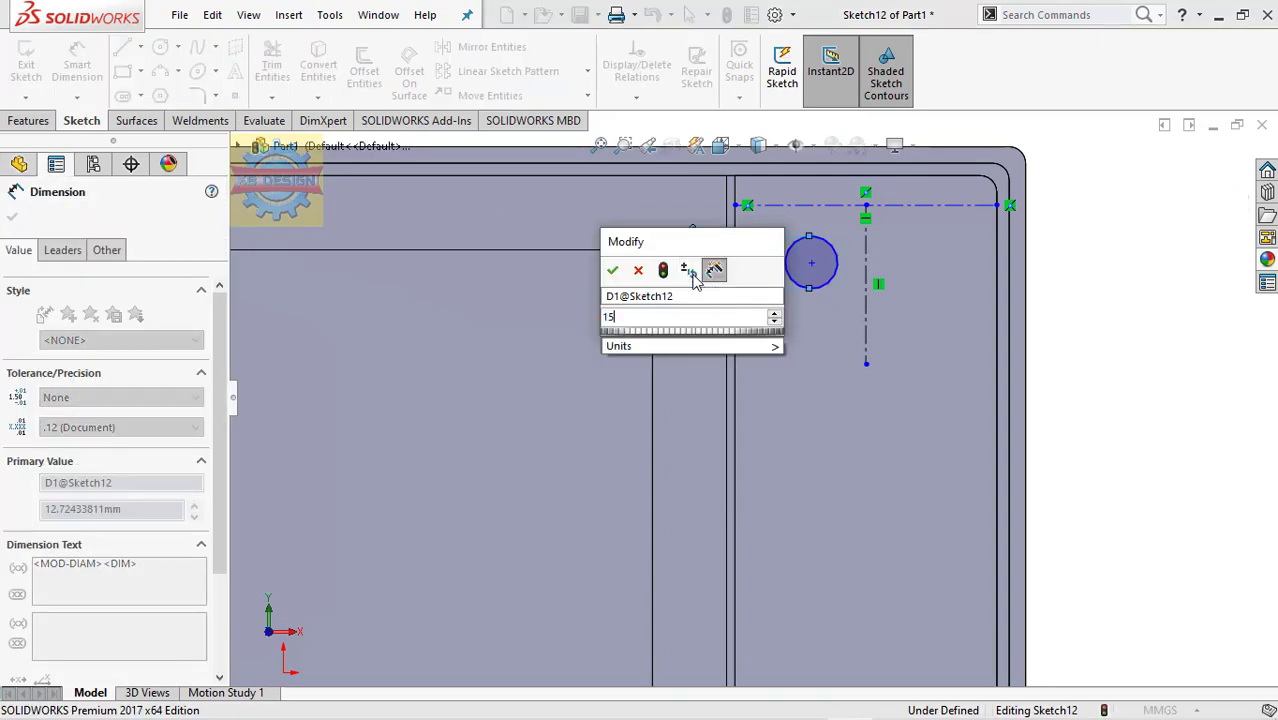
pyautogui.press('Return')
pyautogui.press('Escape')
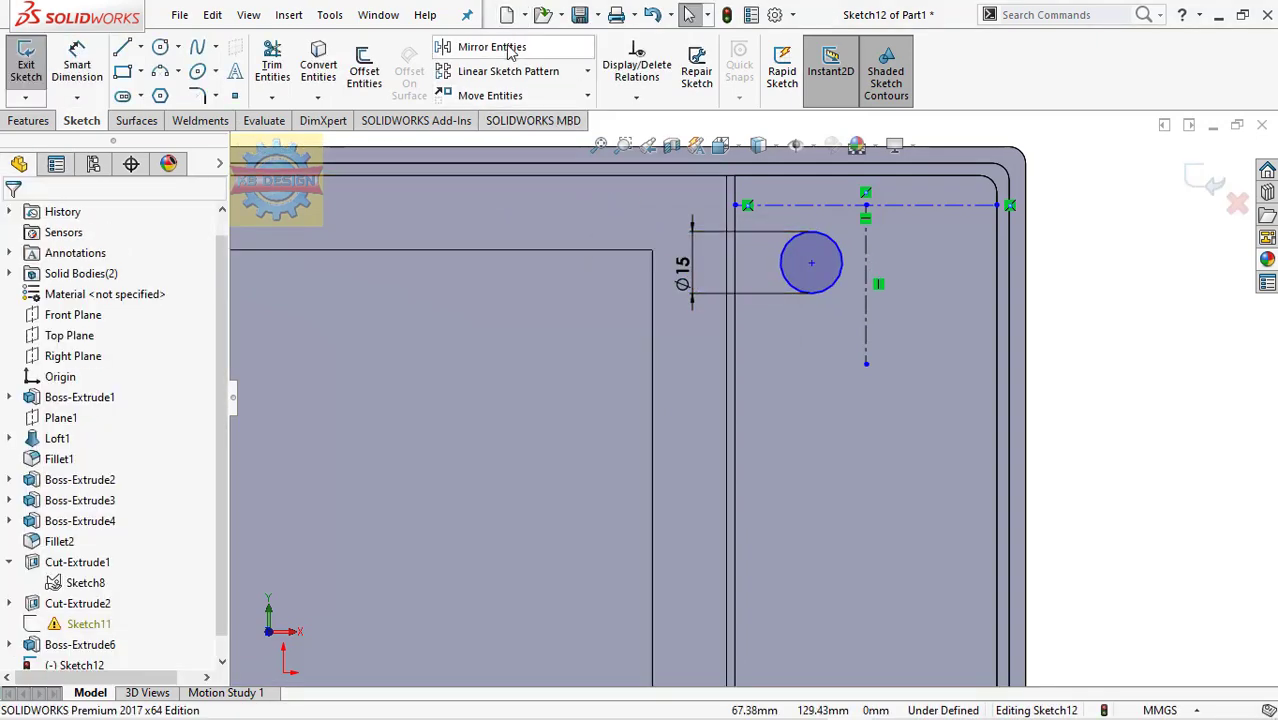
# Mirror the circle about the vertical centerline to create a second circle.
pyautogui.click(509, 50)
pyautogui.click(805, 267)
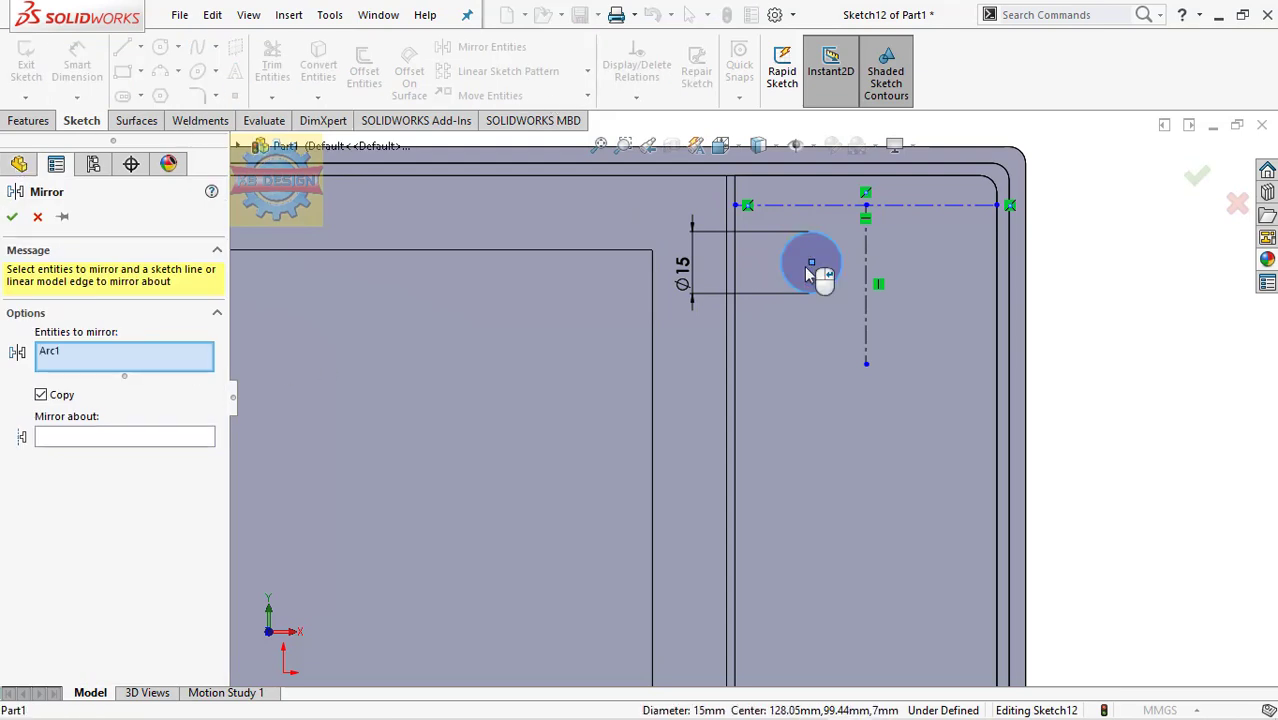
pyautogui.click(79, 438)
pyautogui.click(869, 290)
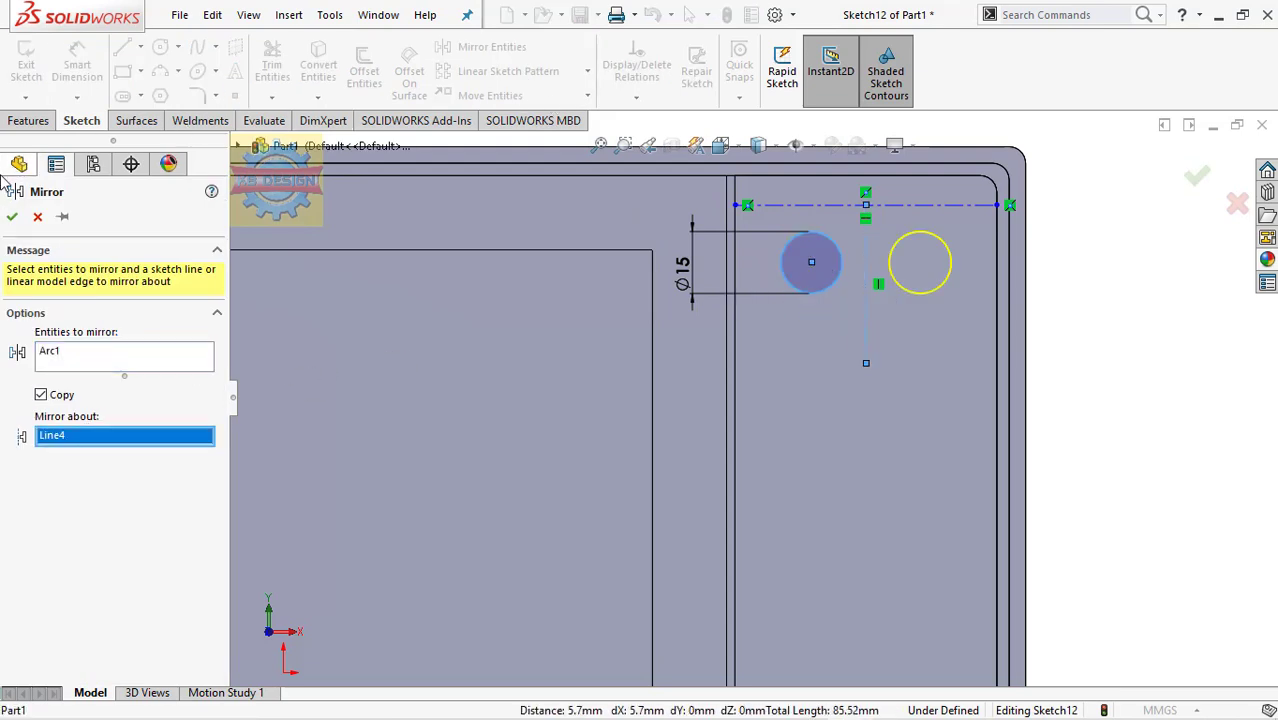
pyautogui.click(11, 218)
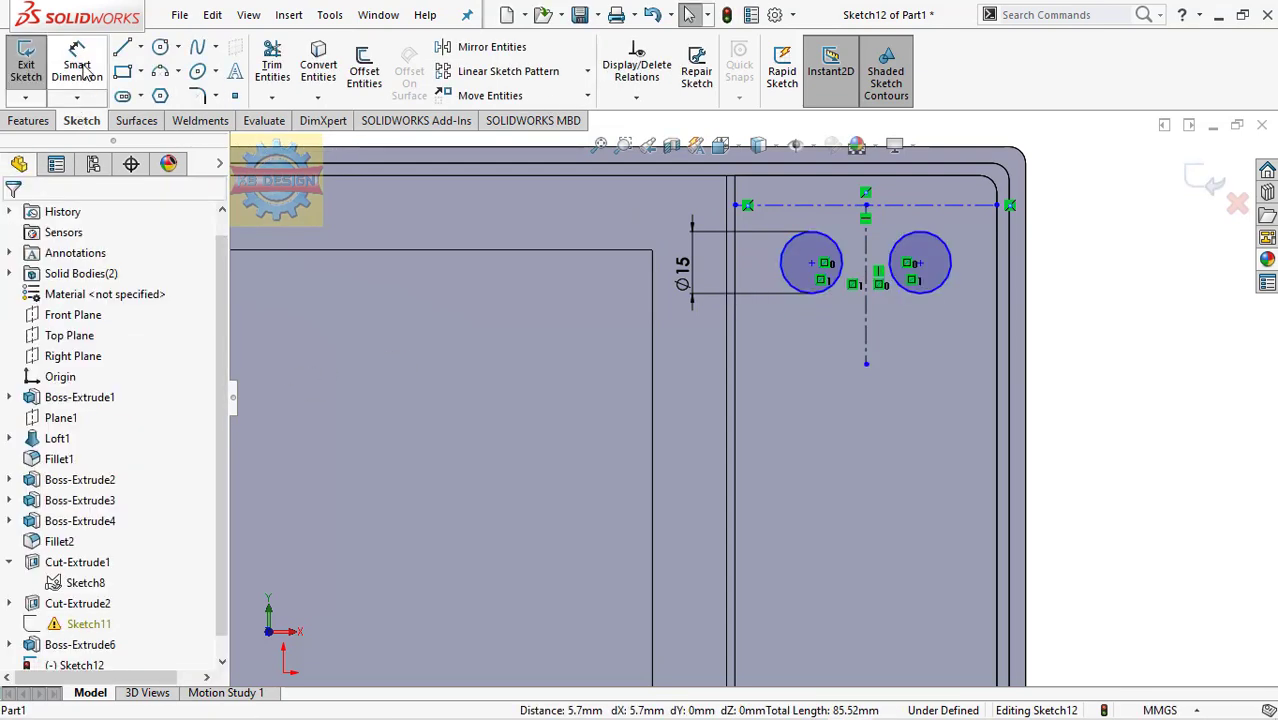
# Dimension the circle centres 25.50 mm apart and 15 mm below the panel's top edge.
pyautogui.click(810, 268)
pyautogui.click(920, 262)
pyautogui.click(928, 197)
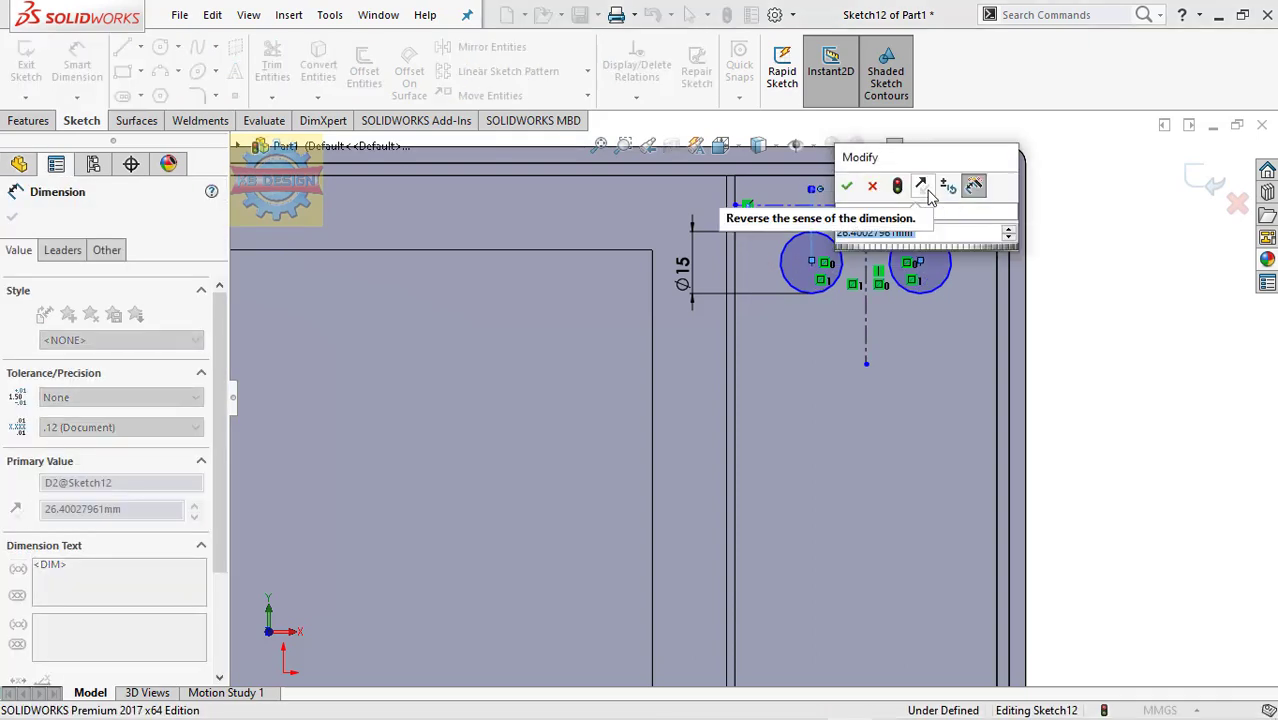
pyautogui.write('26.4')
pyautogui.press('Return')
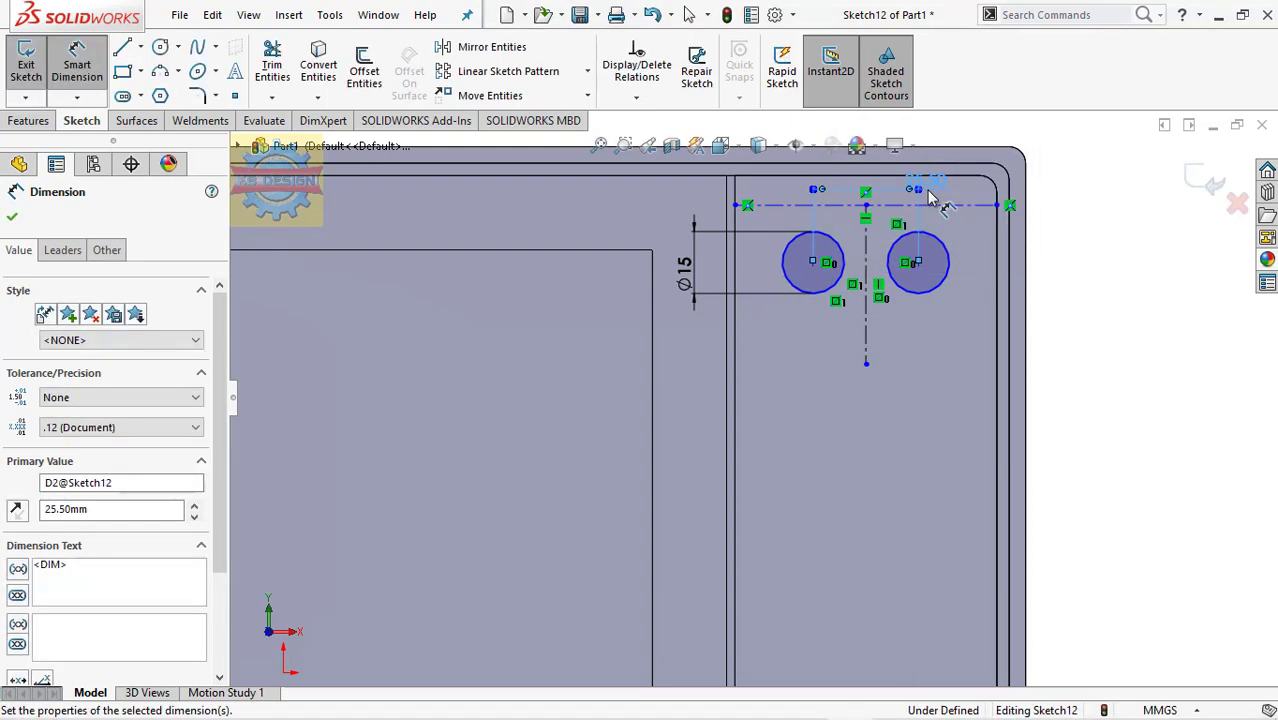
pyautogui.click(813, 264)
pyautogui.click(660, 243)
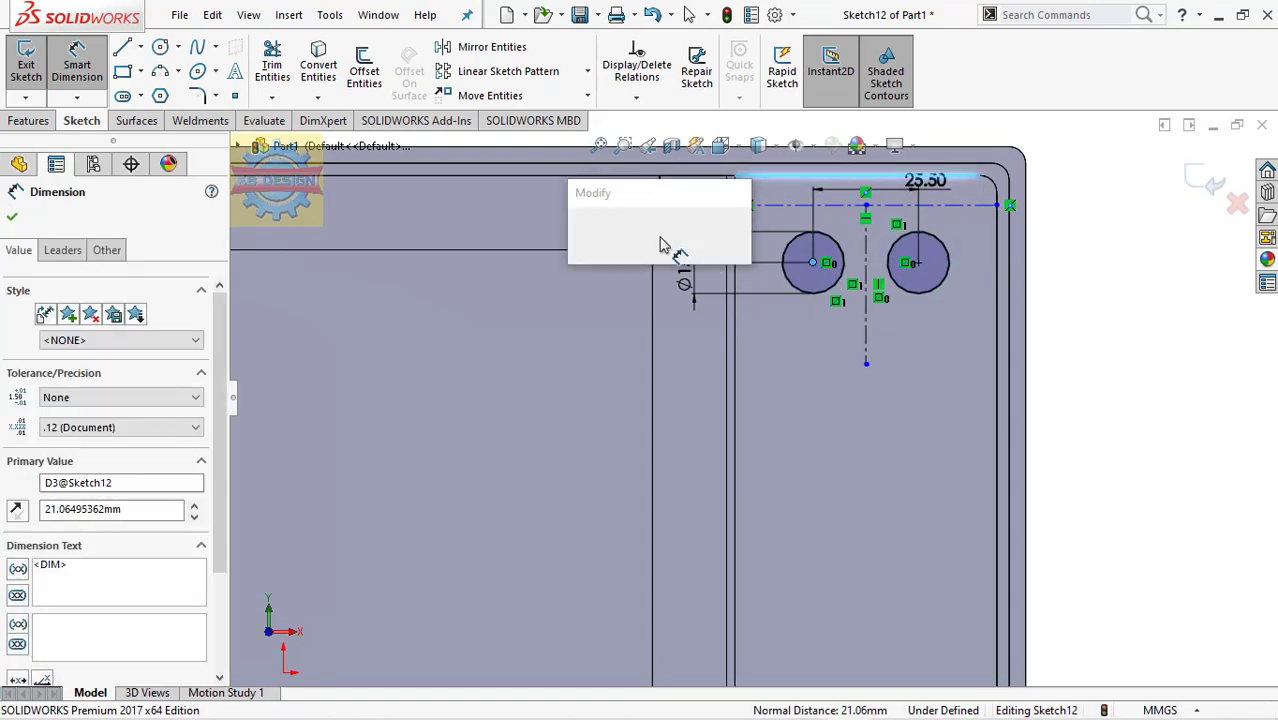
pyautogui.write('15')
pyautogui.press('Return')
pyautogui.press('Escape')
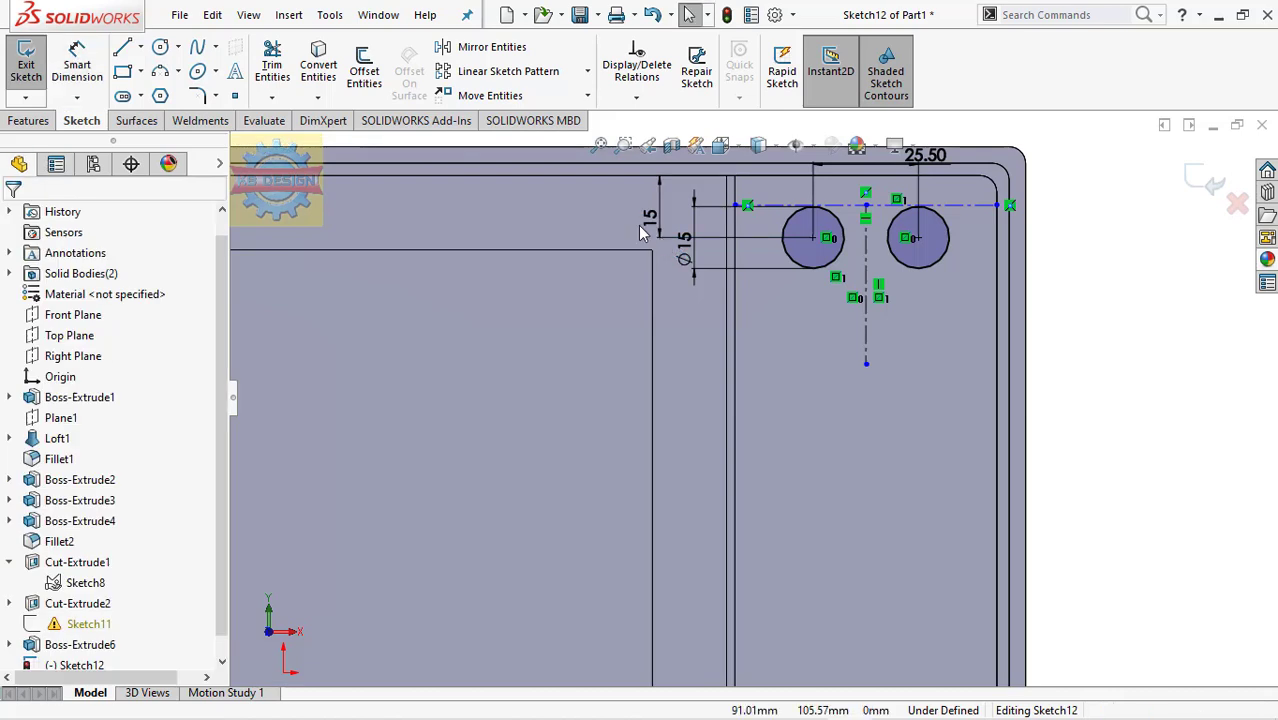
pyautogui.click(483, 80)
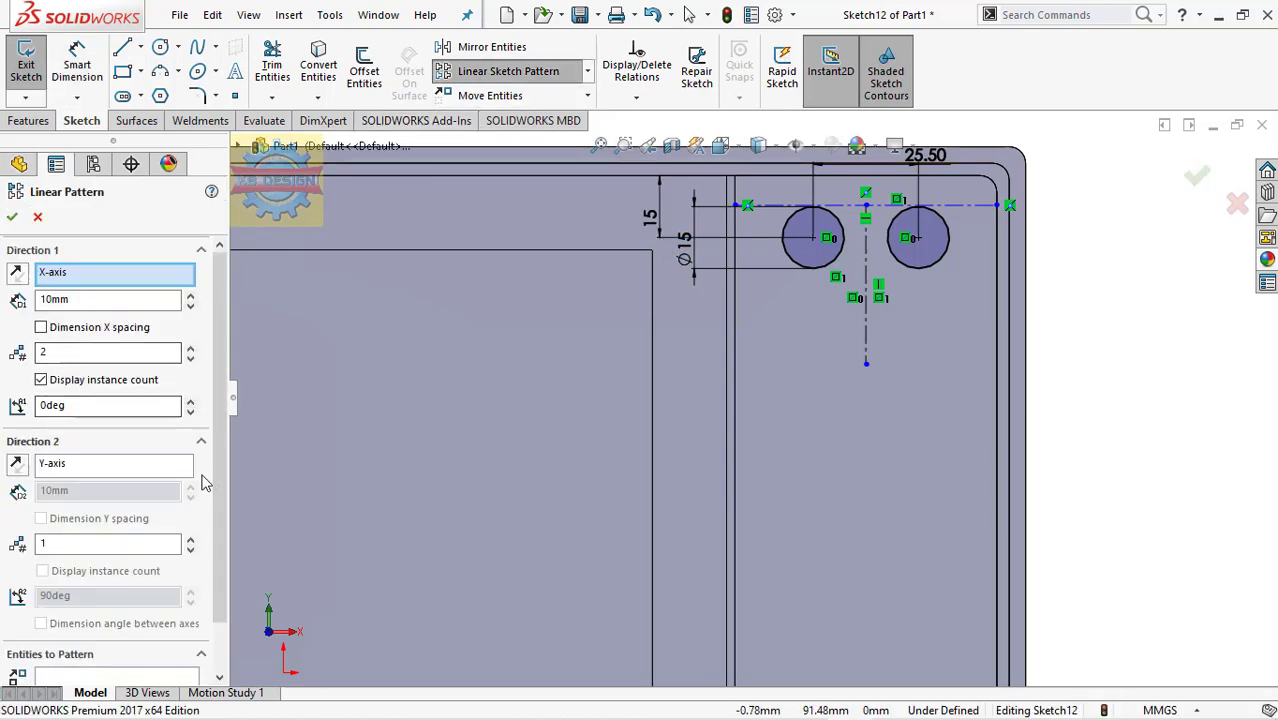
# Pattern both circles downward 22.5 mm in two rows, making four circles.
pyautogui.click(191, 539)
pyautogui.write('22.5')
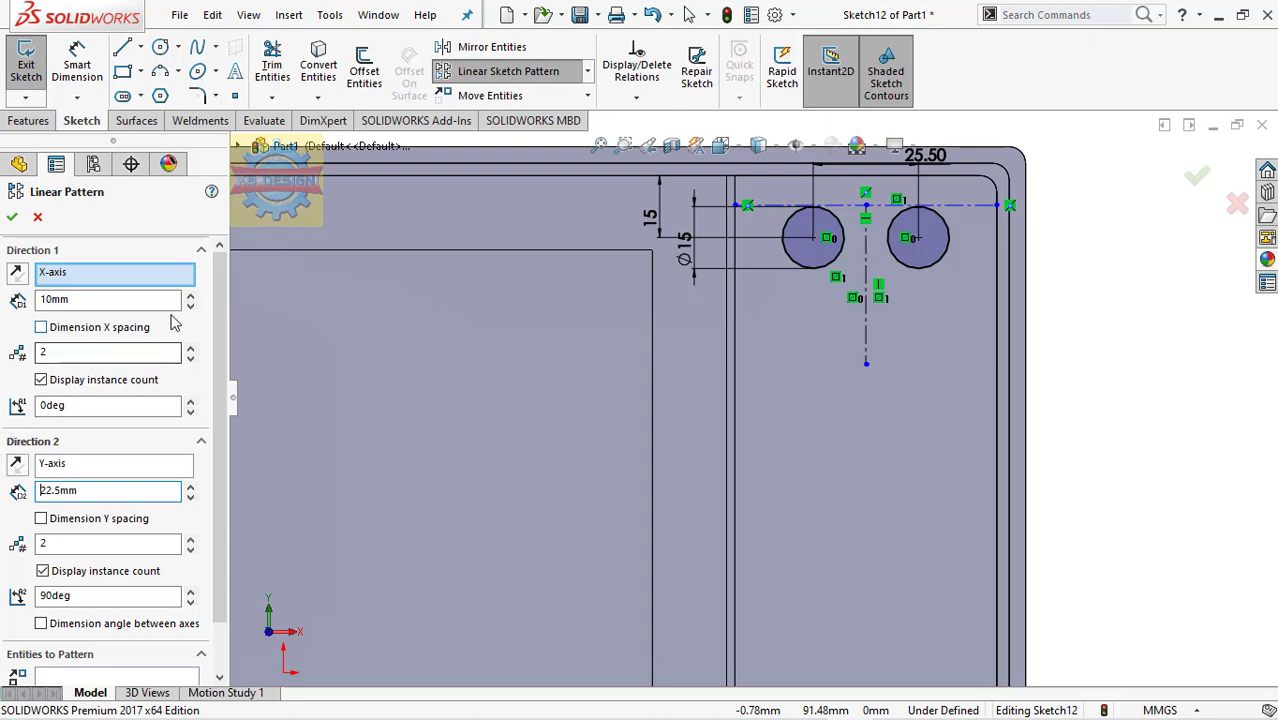
pyautogui.click(191, 358)
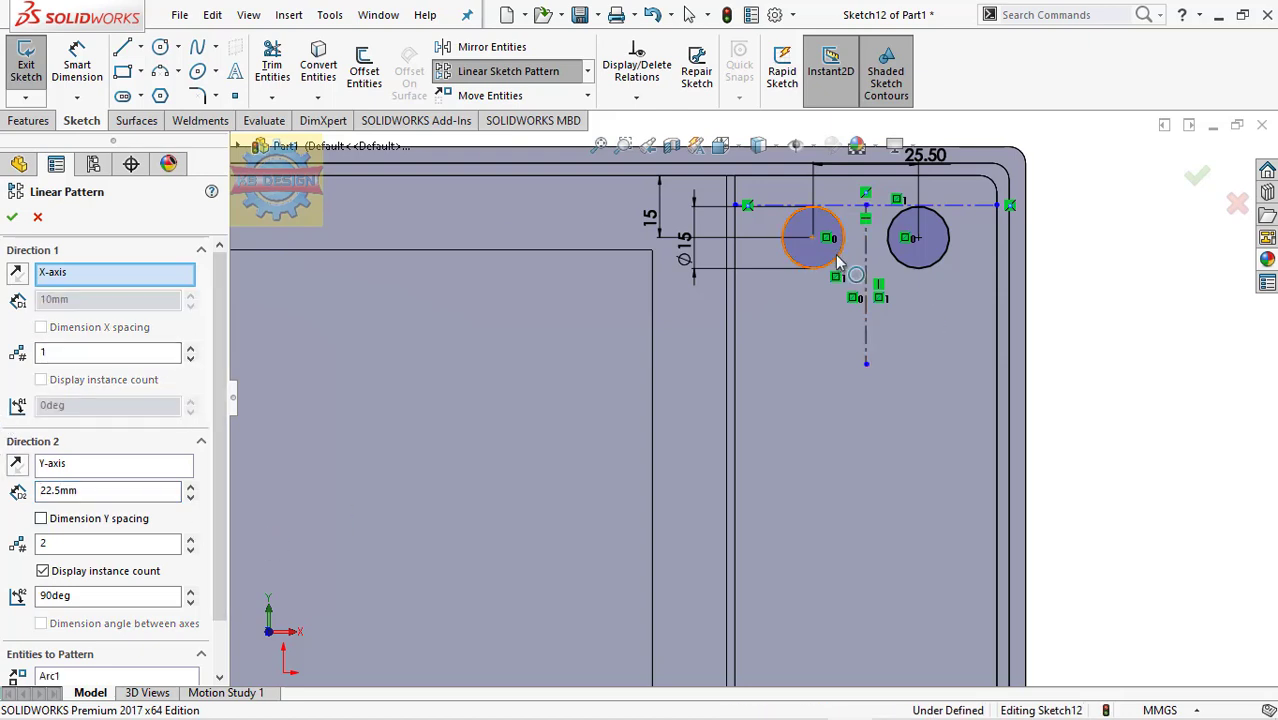
pyautogui.click(786, 228)
pyautogui.click(932, 268)
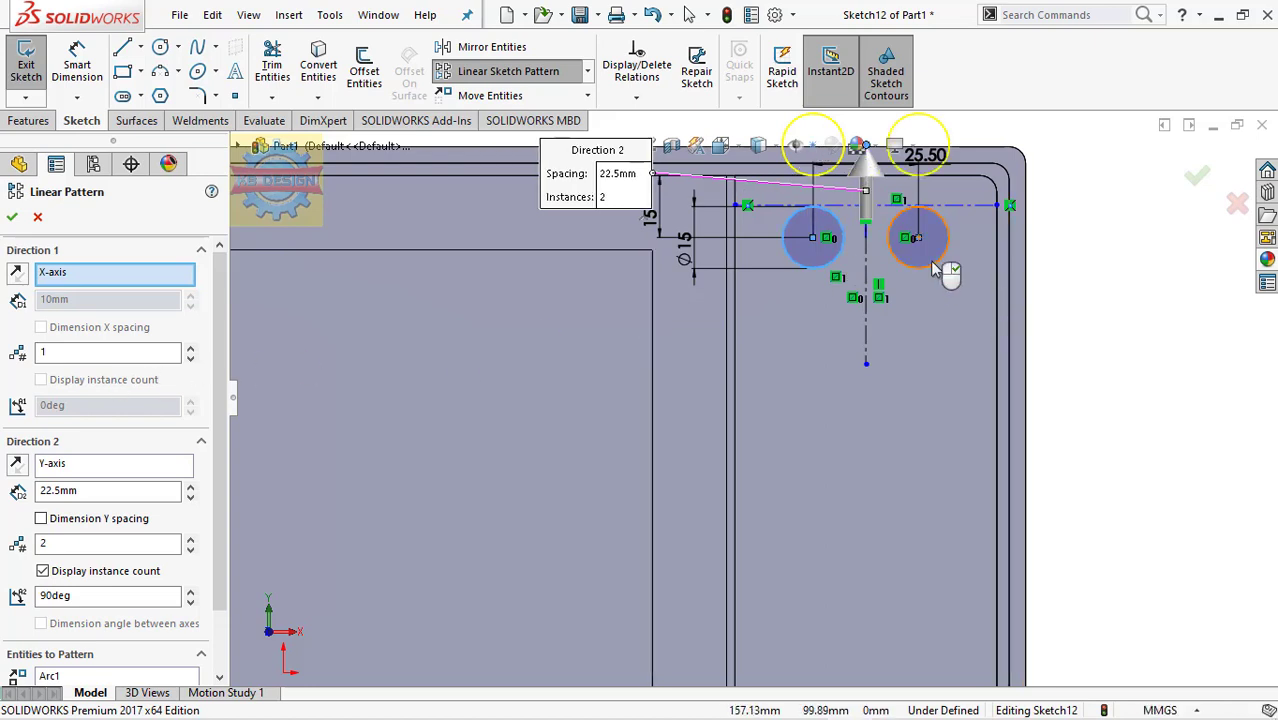
pyautogui.click(17, 464)
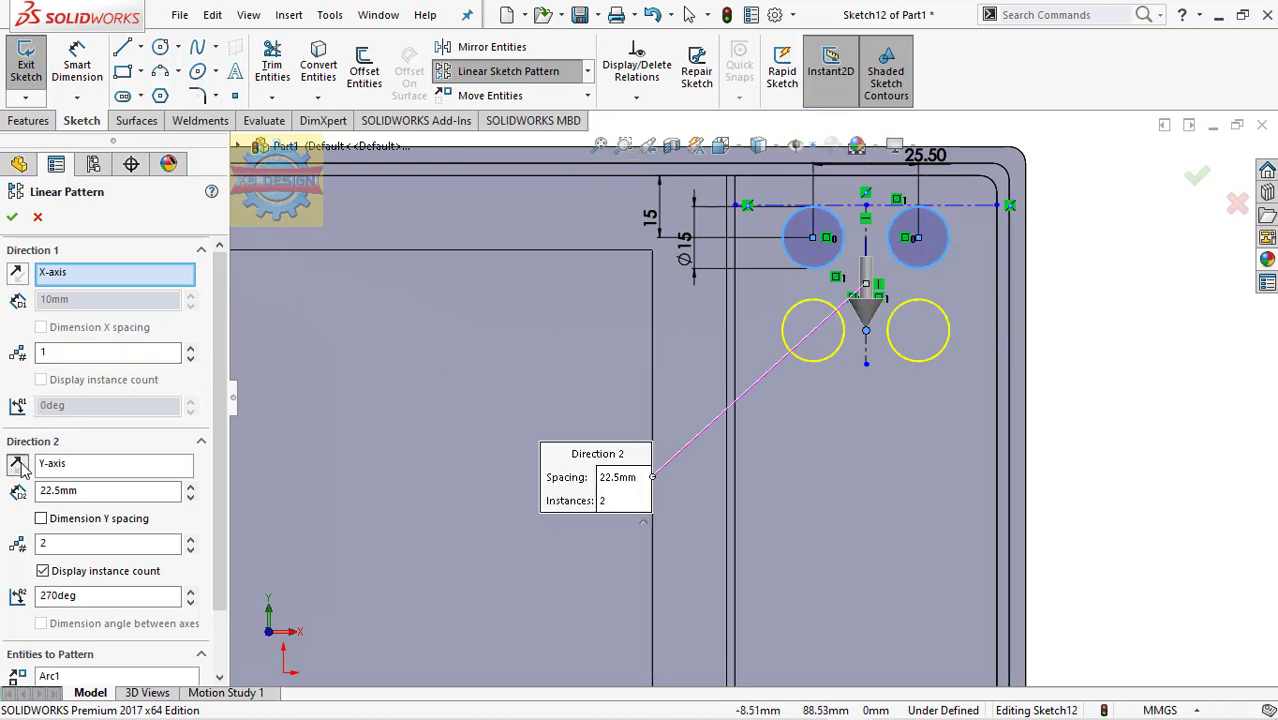
pyautogui.click(12, 220)
# Extrude the four circles 15 mm with a 10° draft to form the knobs.
pyautogui.click(30, 120)
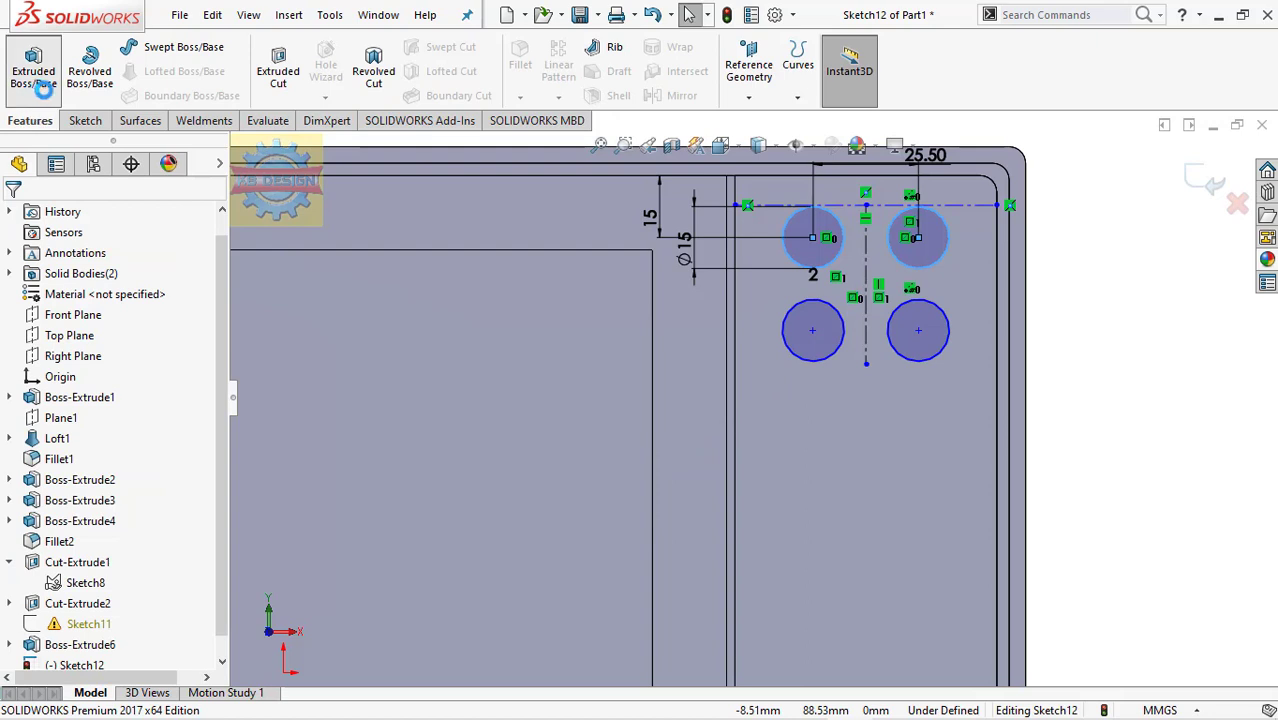
pyautogui.click(33, 65)
pyautogui.write('1')
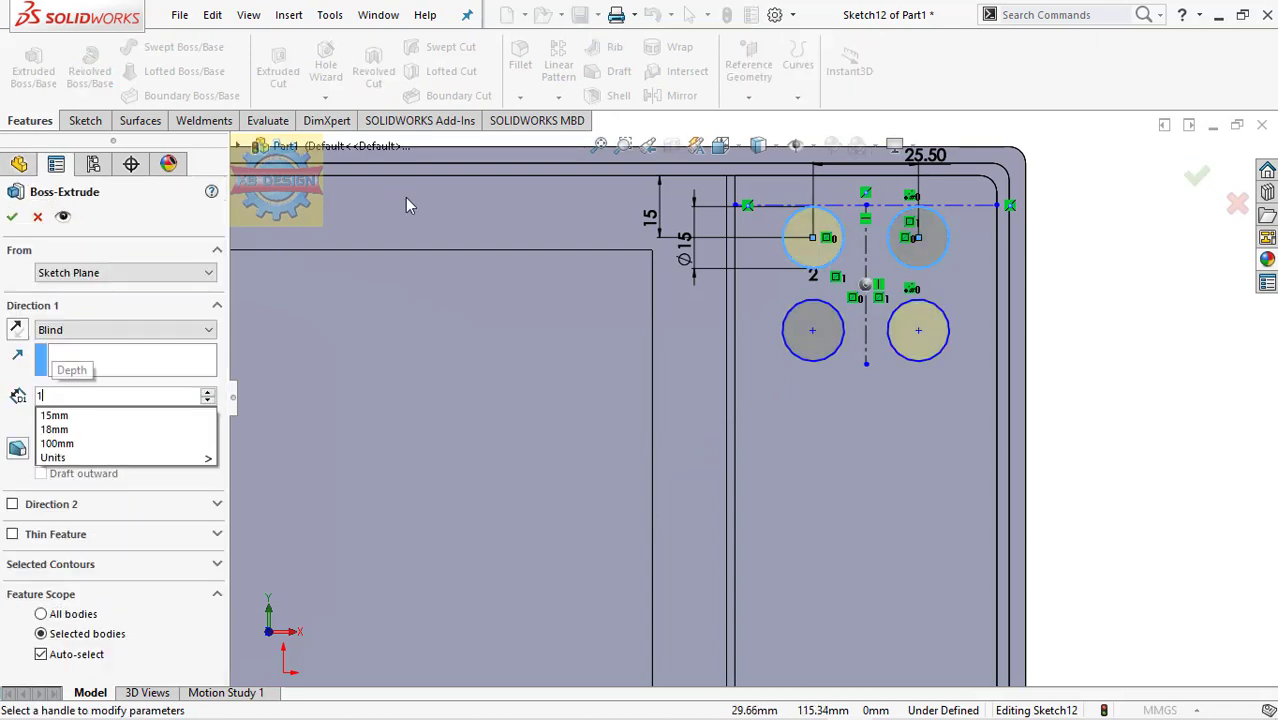
pyautogui.write('5')
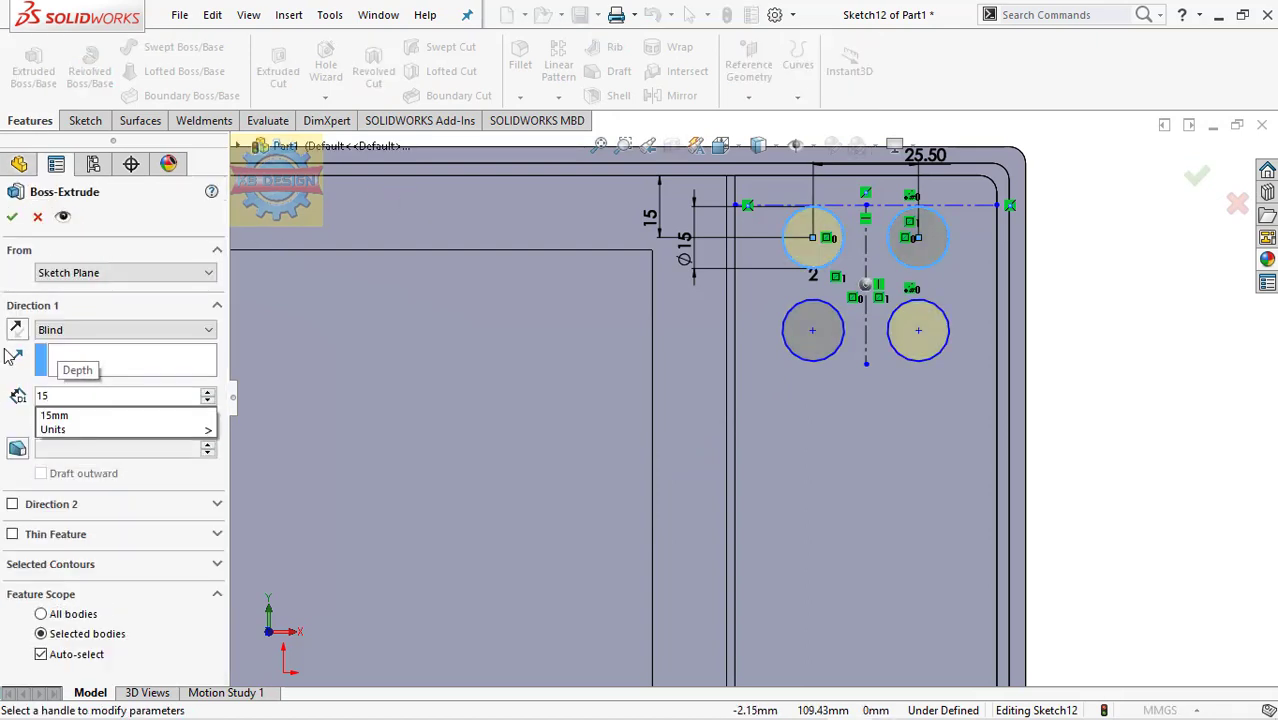
pyautogui.click(19, 450)
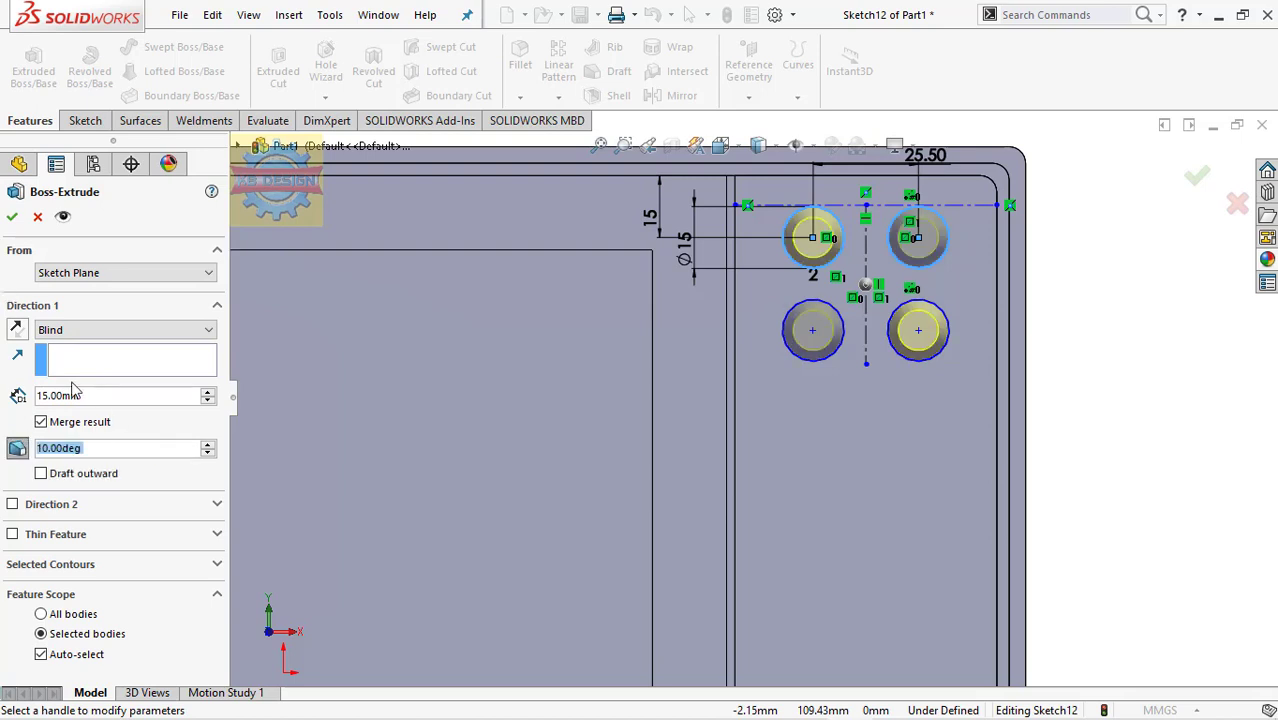
pyautogui.click(12, 216)
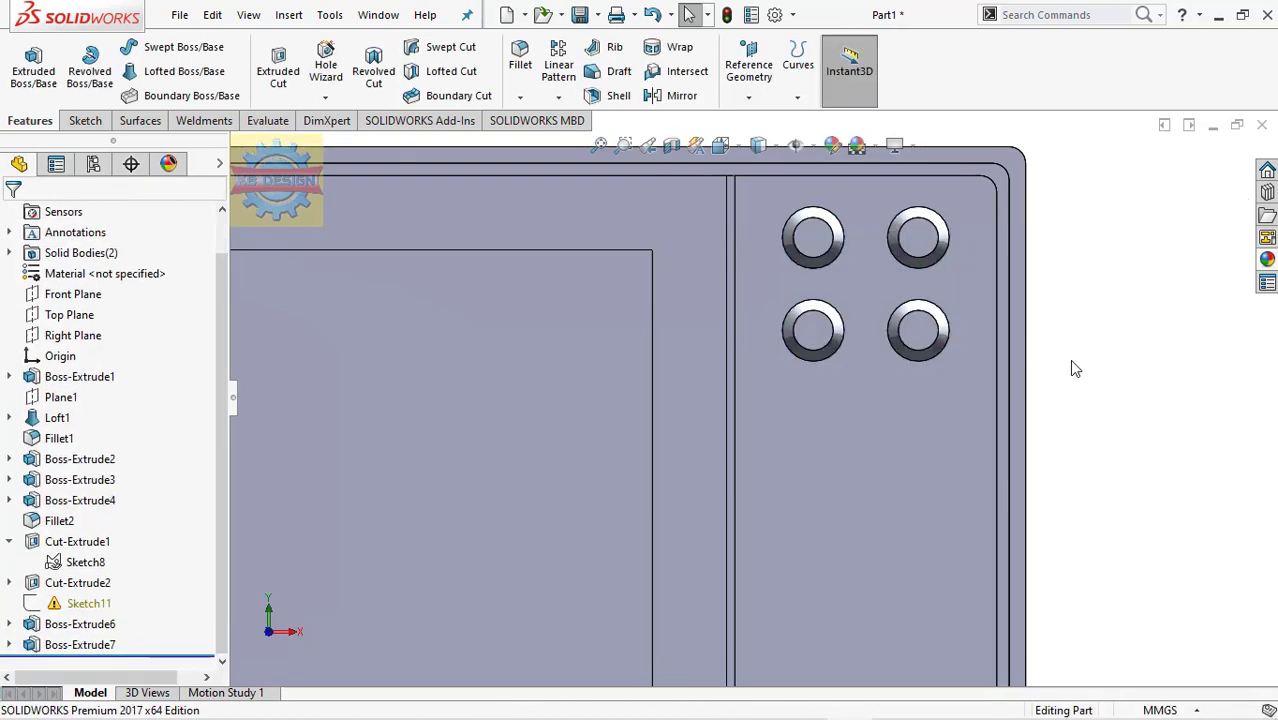
pyautogui.press('f')
pyautogui.scroll(-3, 816, 562)
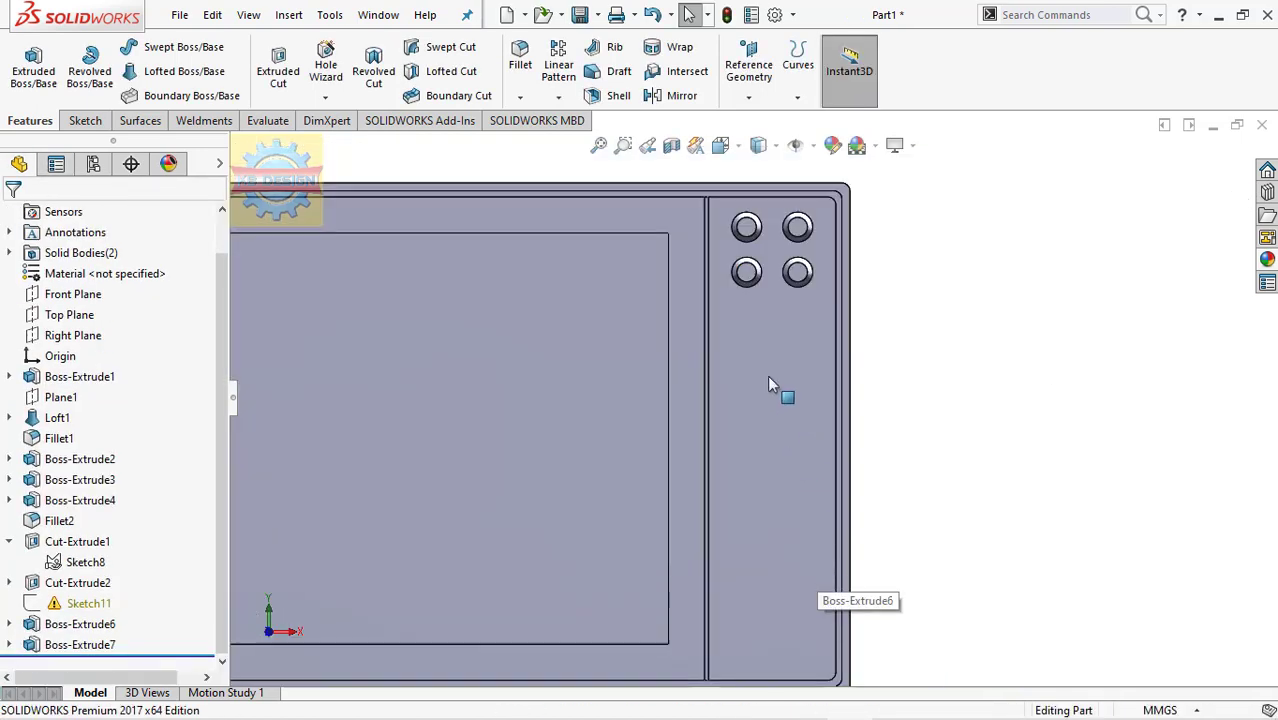
pyautogui.click(786, 346)
# Sketch a rectangle on the panel face below the knobs.
pyautogui.click(836, 311)
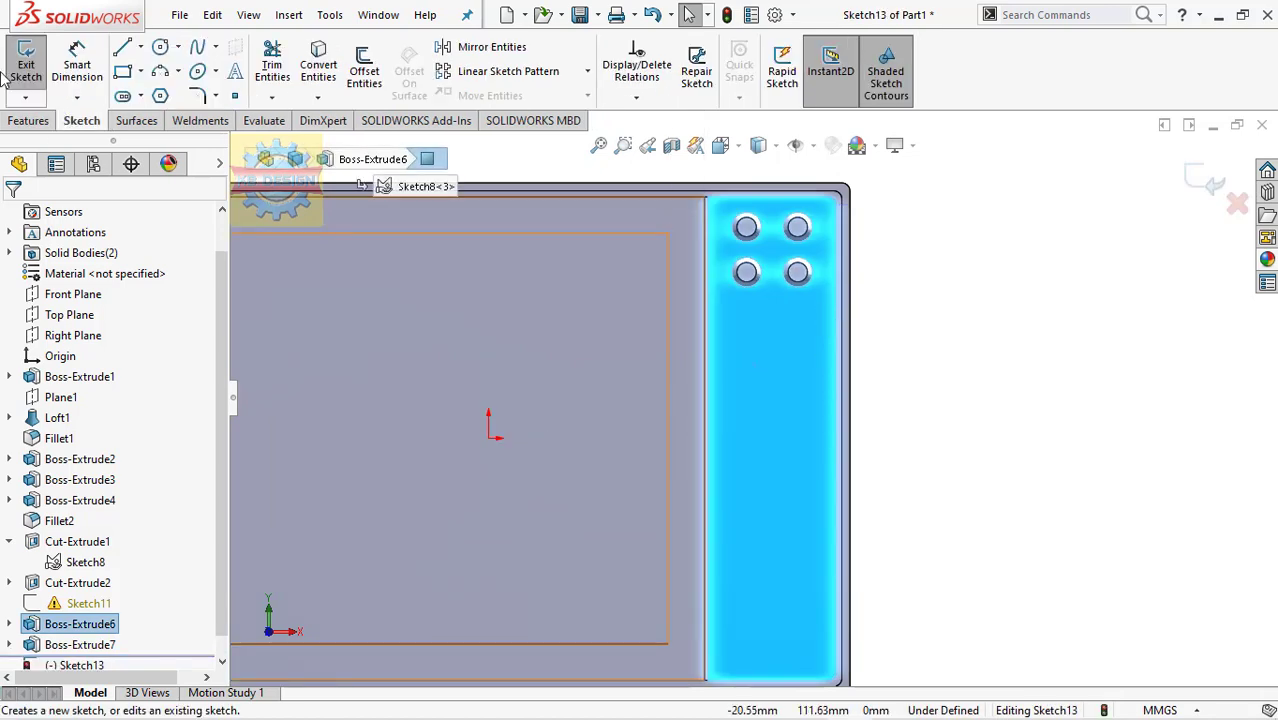
pyautogui.click(122, 72)
pyautogui.click(723, 325)
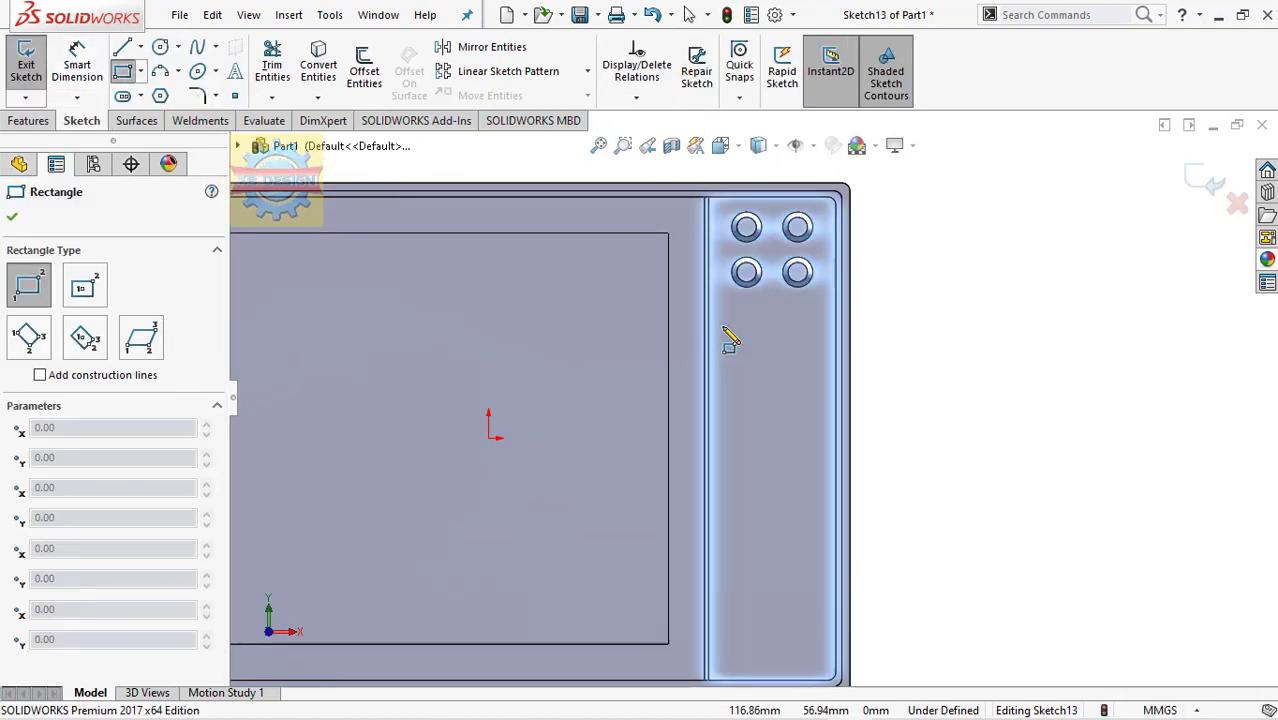
pyautogui.click(813, 477)
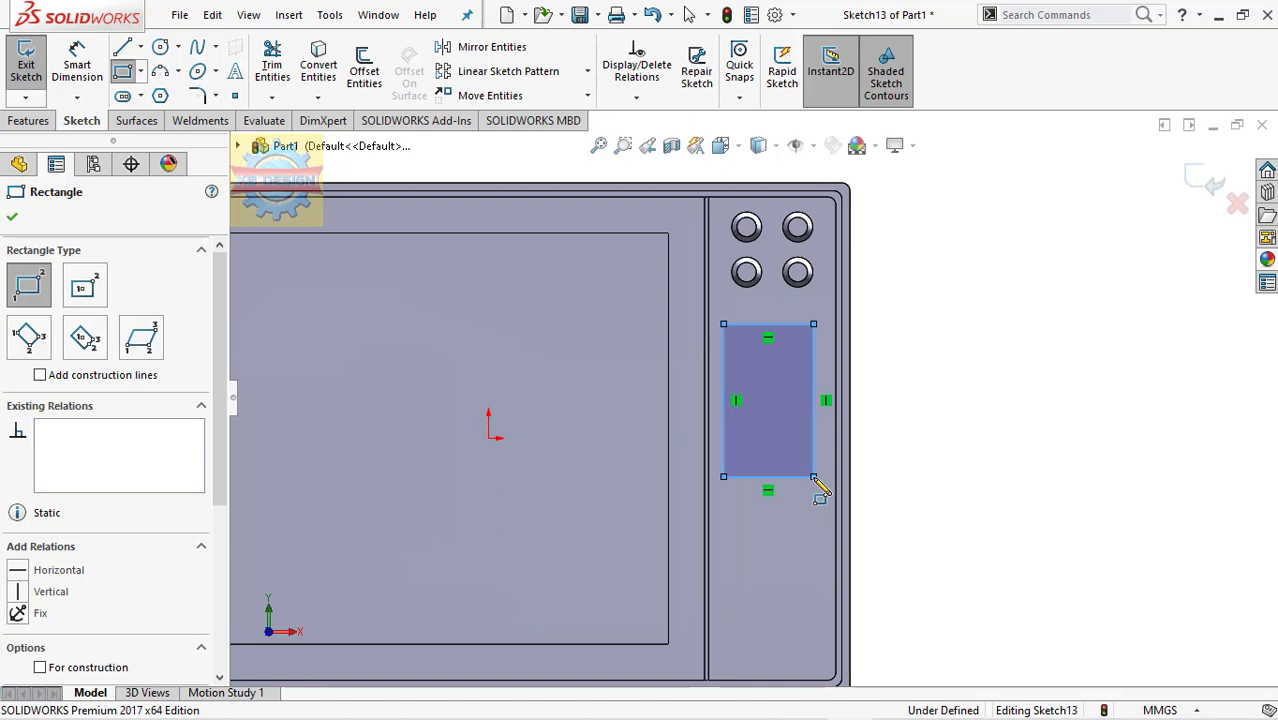
pyautogui.press('Escape')
# Inset the rectangle 3 mm from both the left and right panel edges.
pyautogui.press('d')
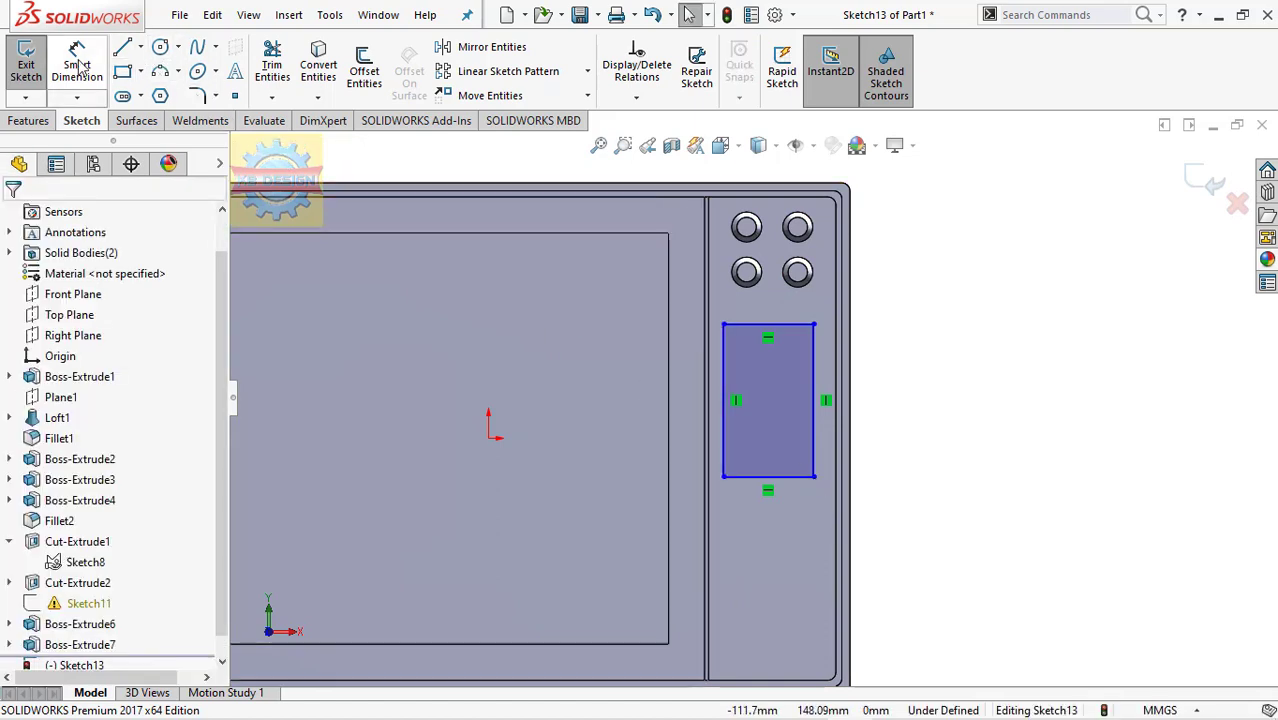
pyautogui.click(722, 342)
pyautogui.click(707, 342)
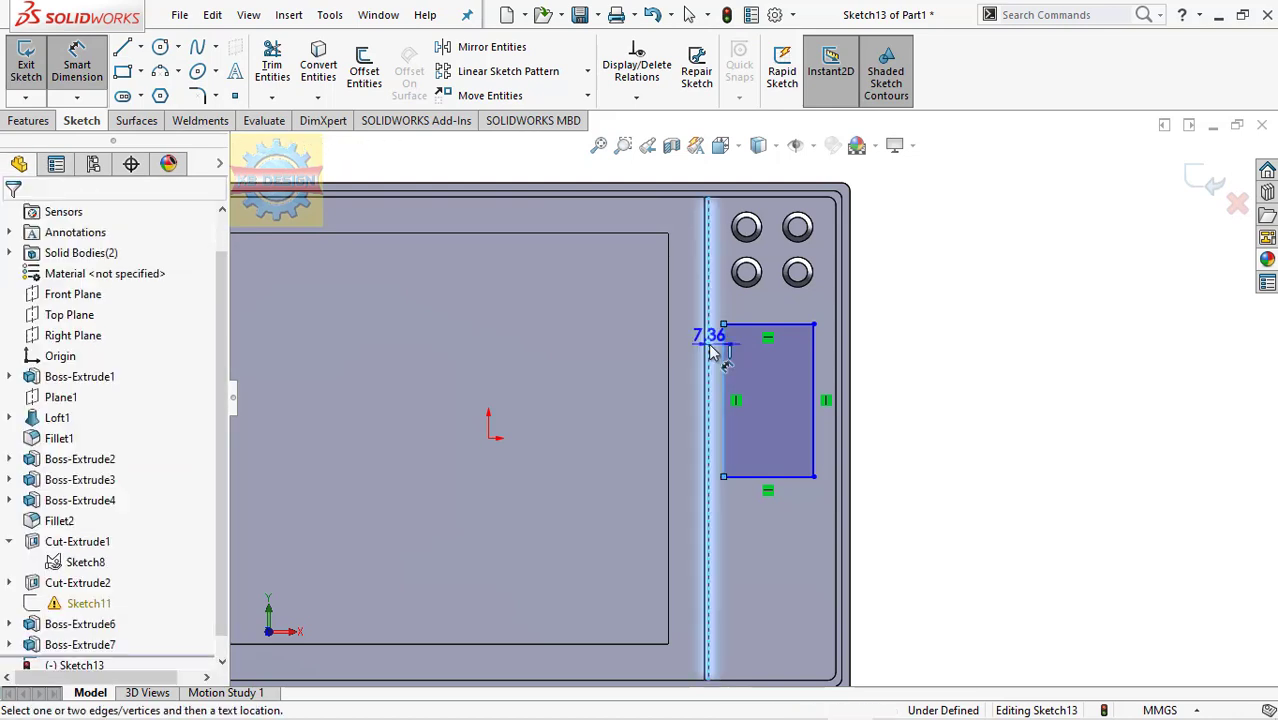
pyautogui.click(676, 395)
pyautogui.press('Return')
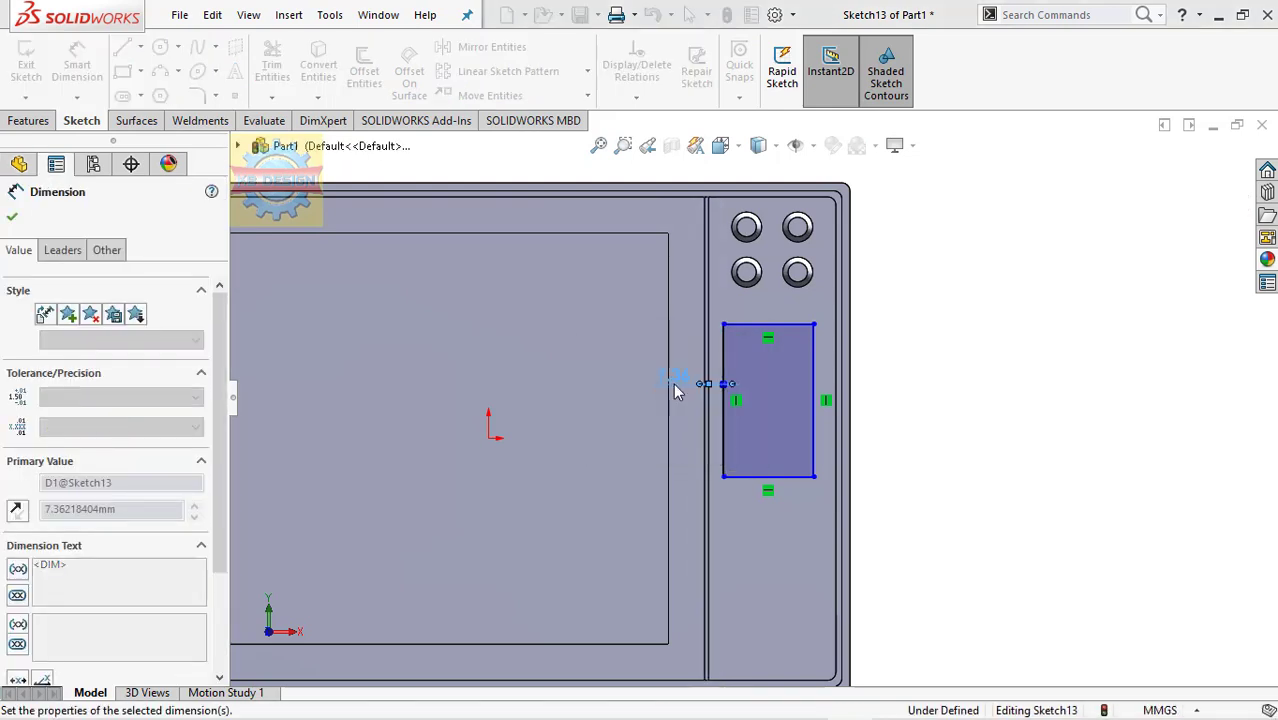
pyautogui.click(804, 363)
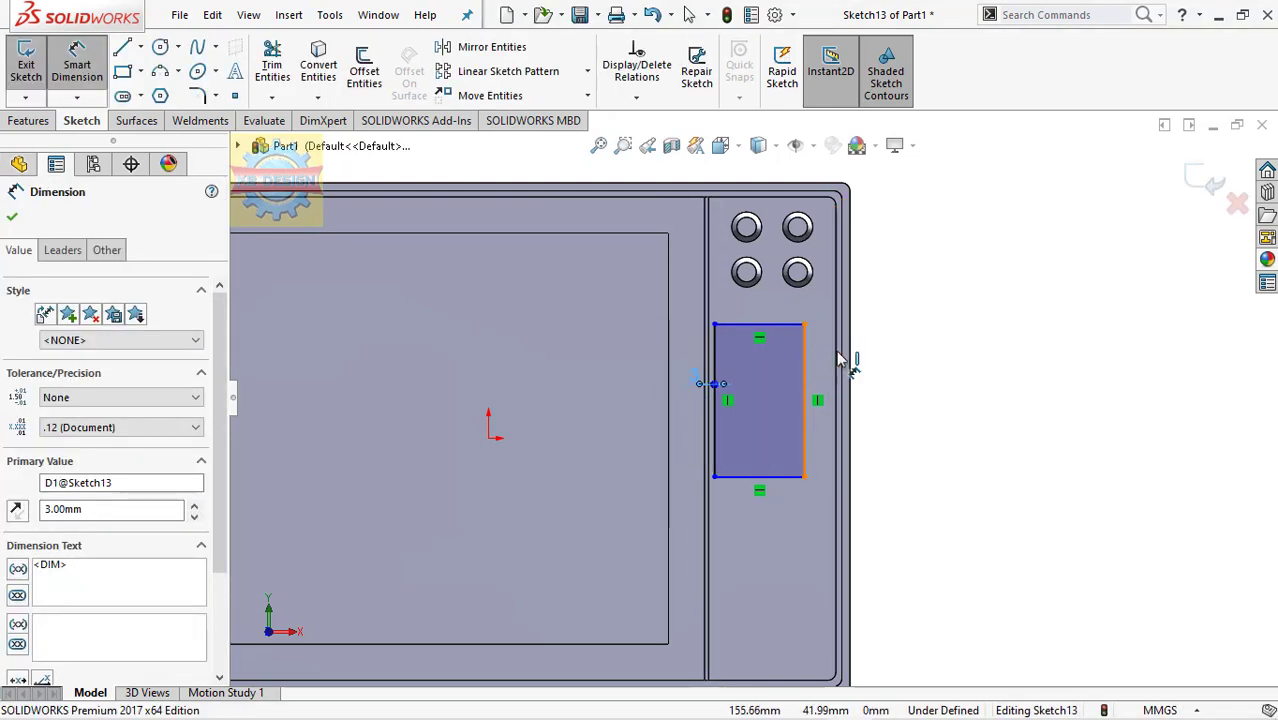
pyautogui.click(840, 365)
pyautogui.click(922, 382)
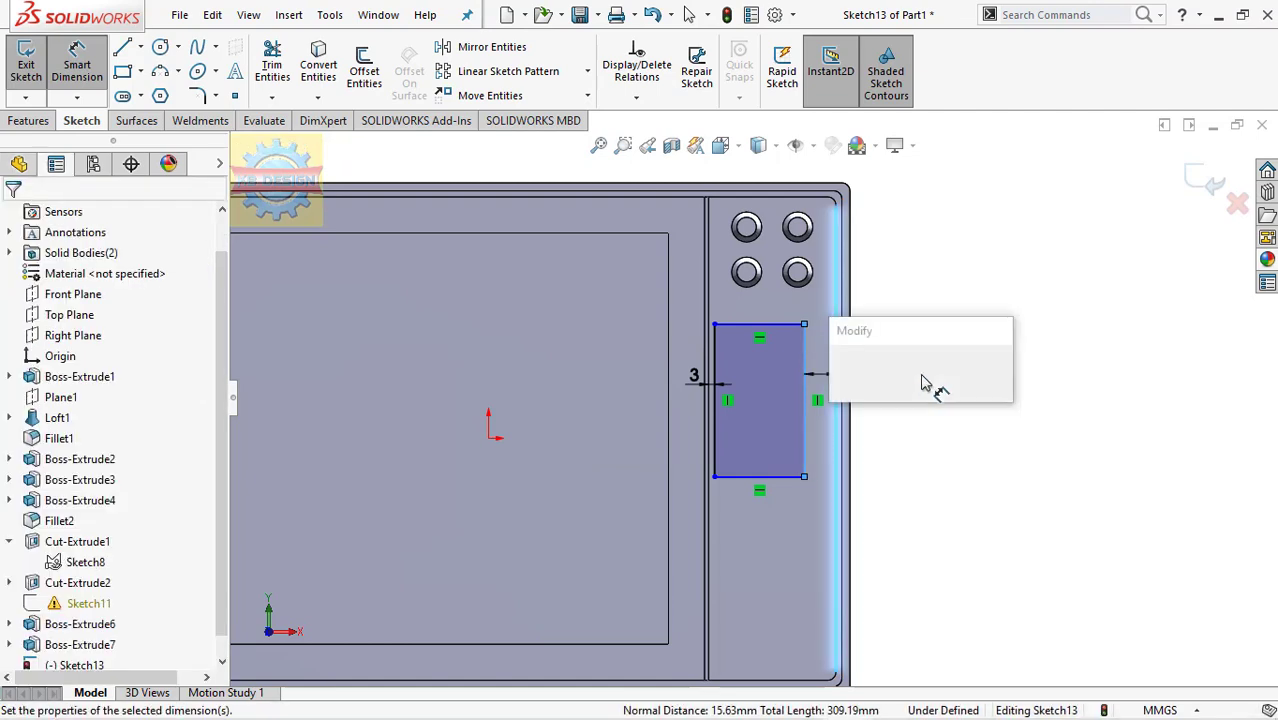
pyautogui.write('3')
pyautogui.press('Return')
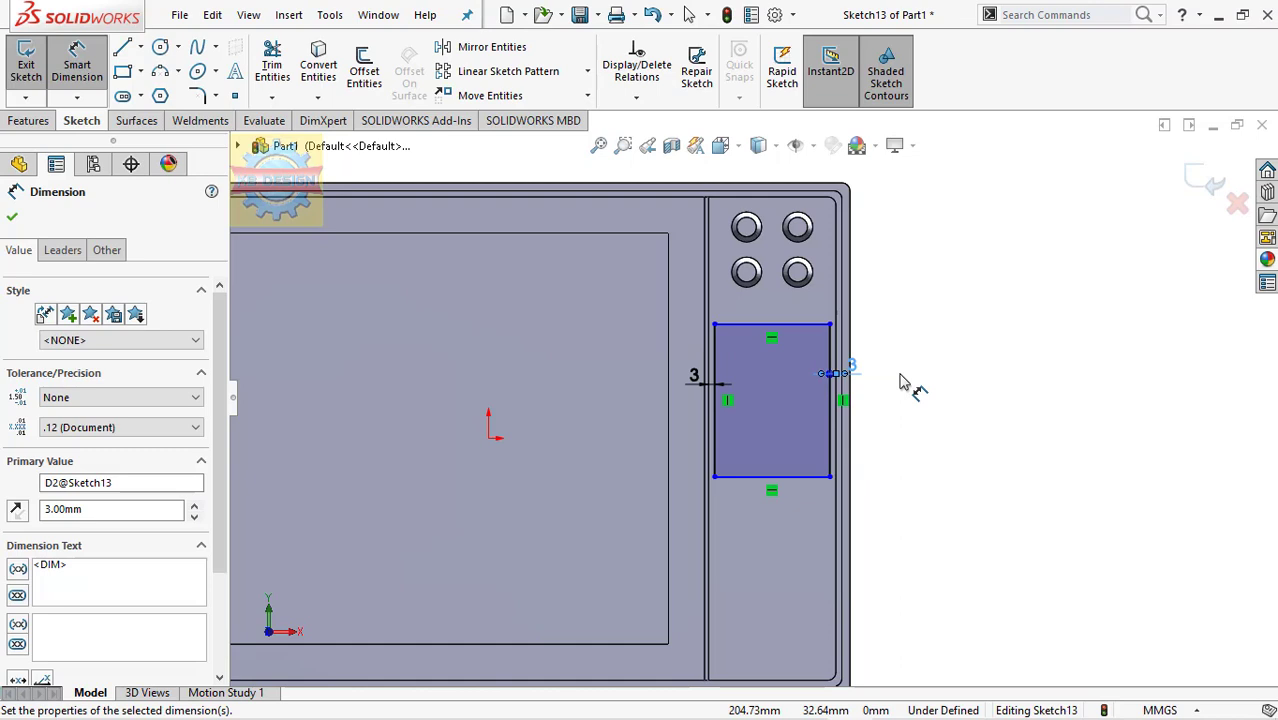
# Place the rectangle 54 mm below the body's top edge and make it 90 mm tall.
pyautogui.click(776, 333)
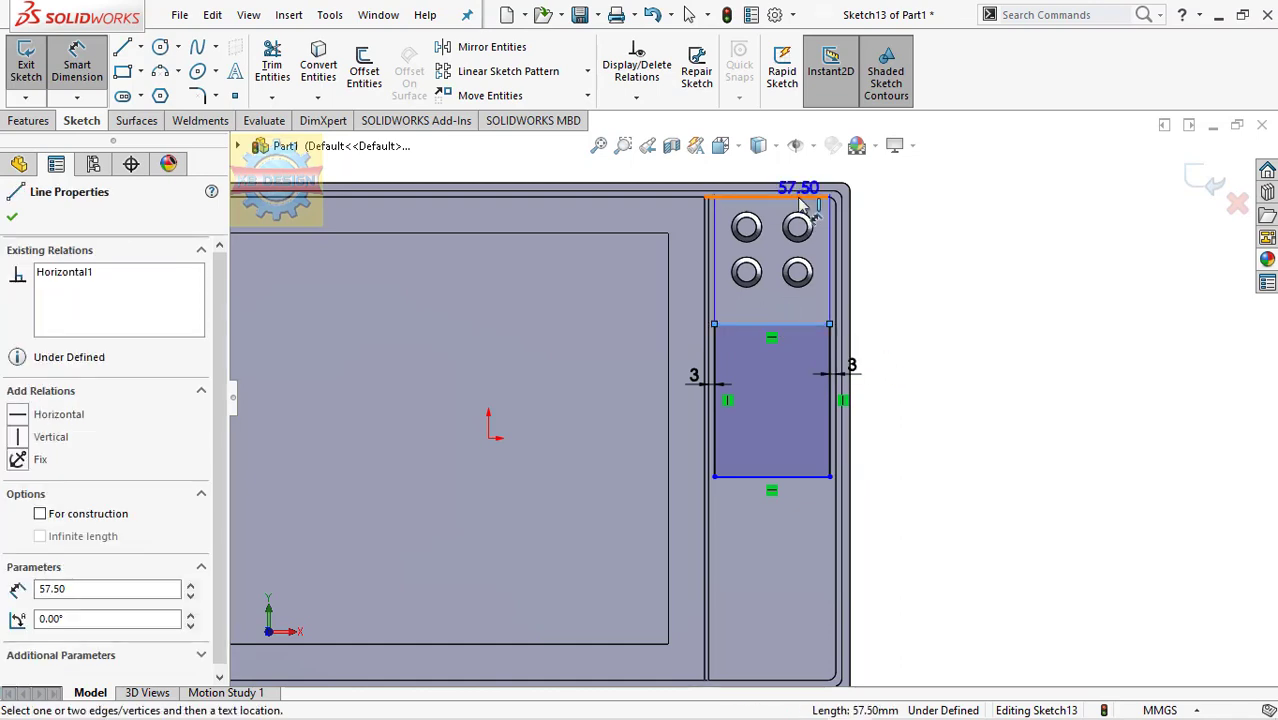
pyautogui.click(800, 197)
pyautogui.click(930, 255)
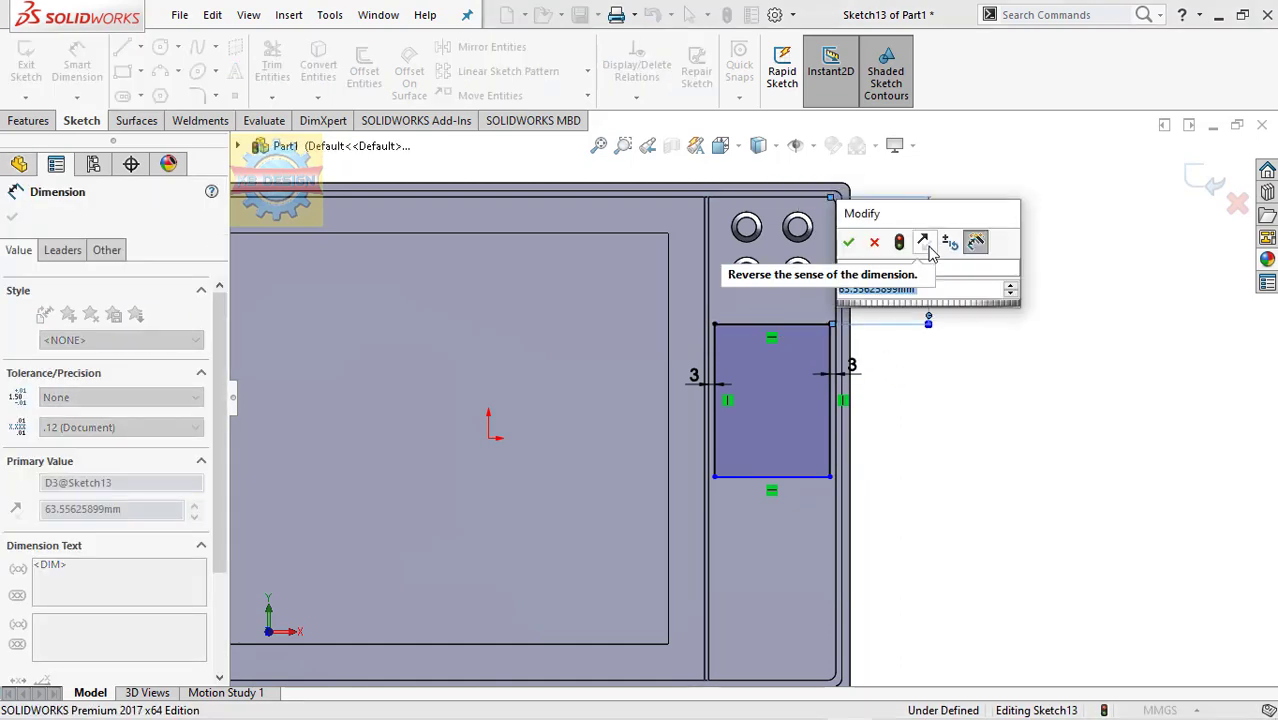
pyautogui.write('54')
pyautogui.press('Return')
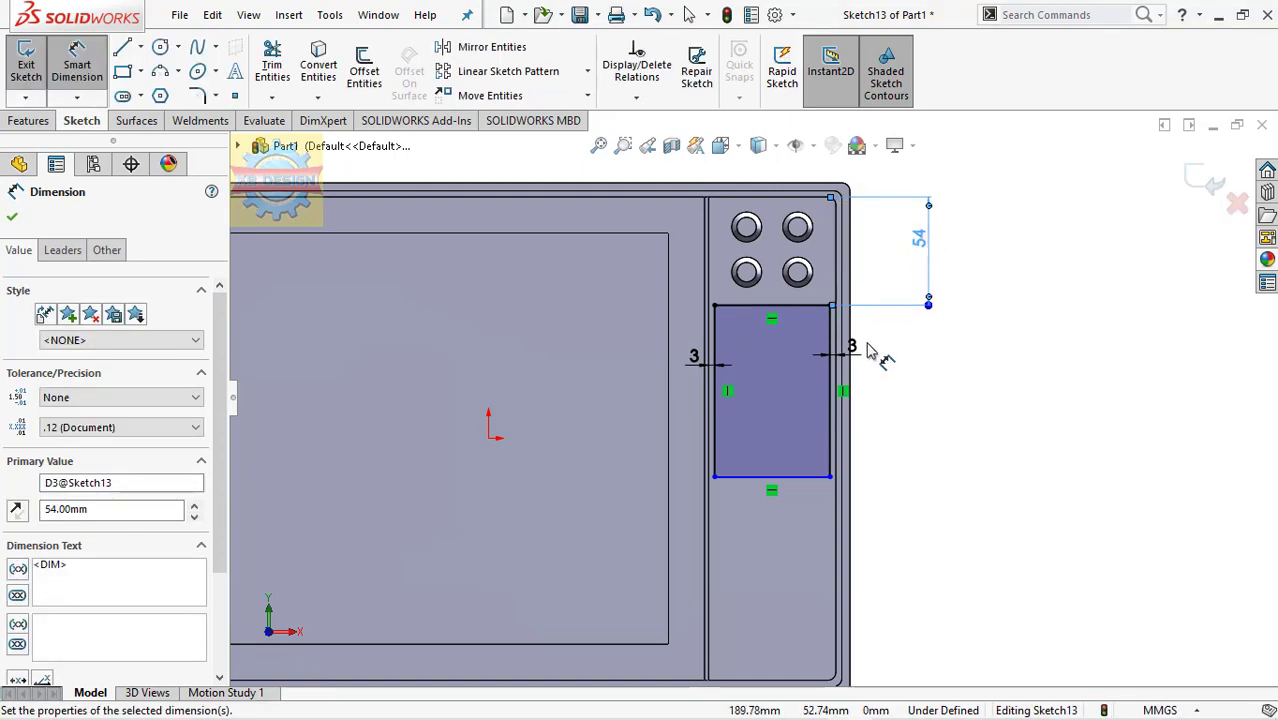
pyautogui.click(831, 372)
pyautogui.click(915, 390)
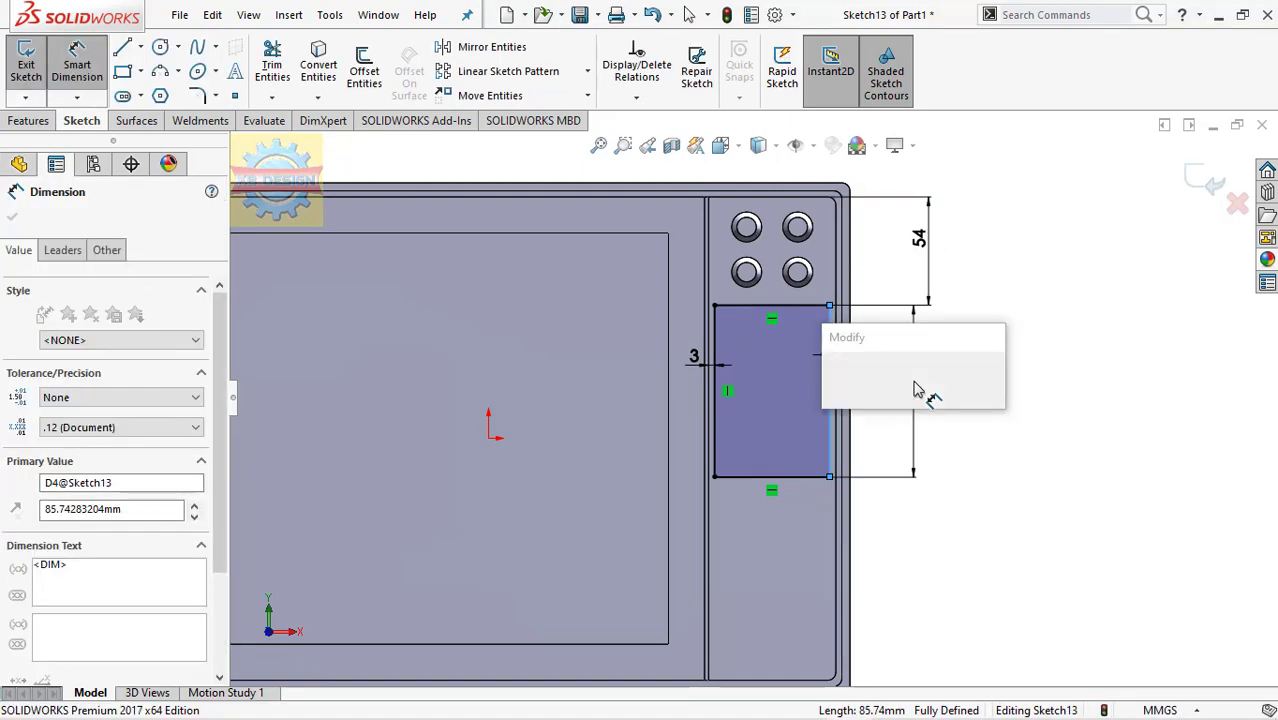
pyautogui.write('69')
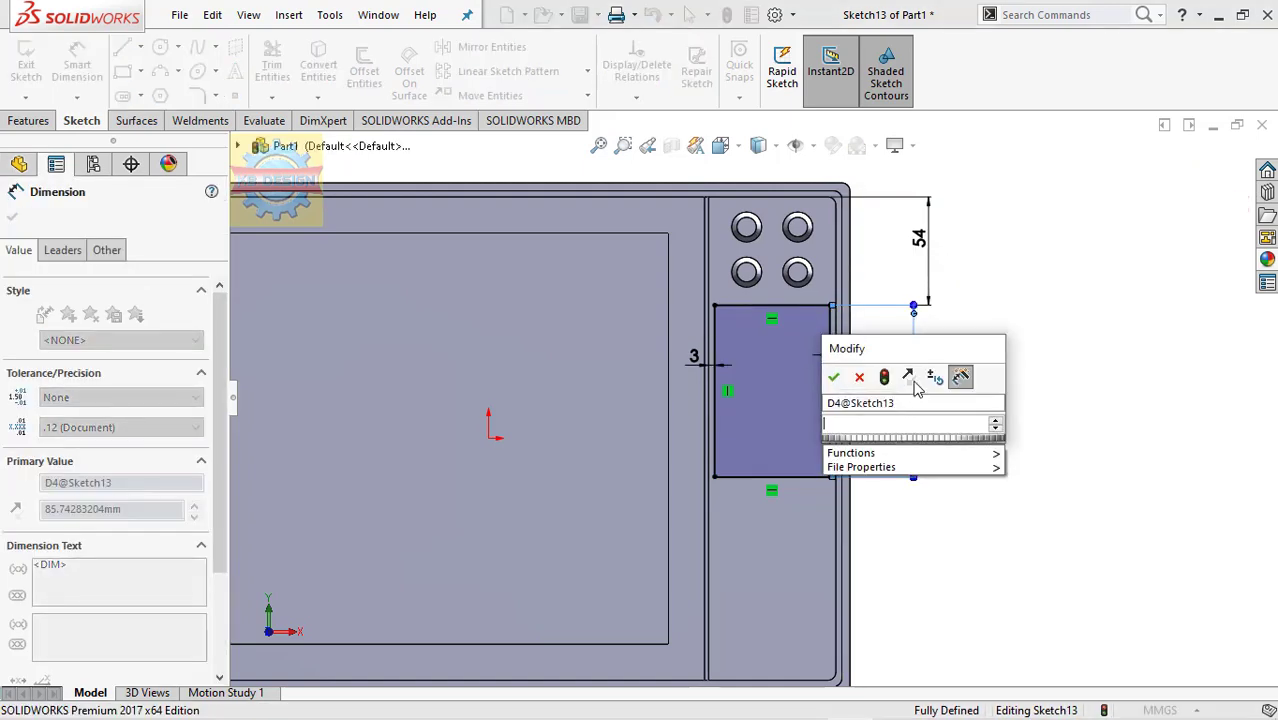
pyautogui.press('Escape')
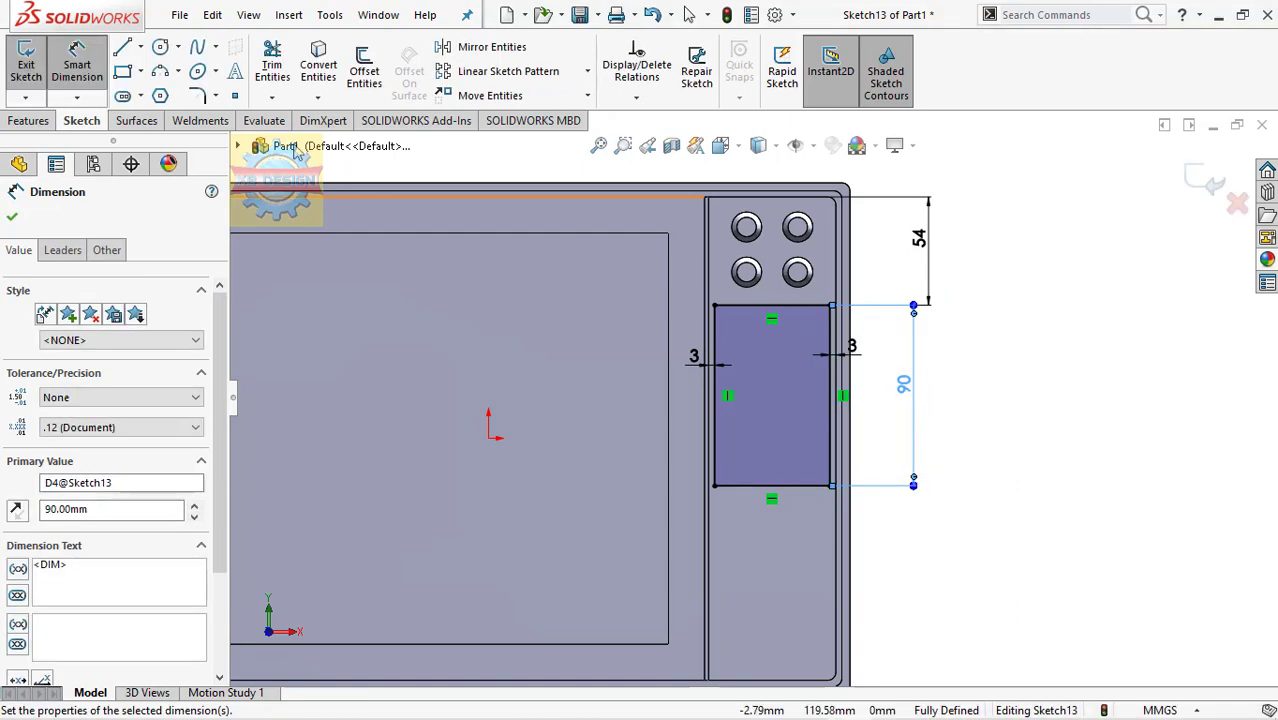
# Cut the rectangle 1 mm deep into the panel as a recess.
pyautogui.click(20, 121)
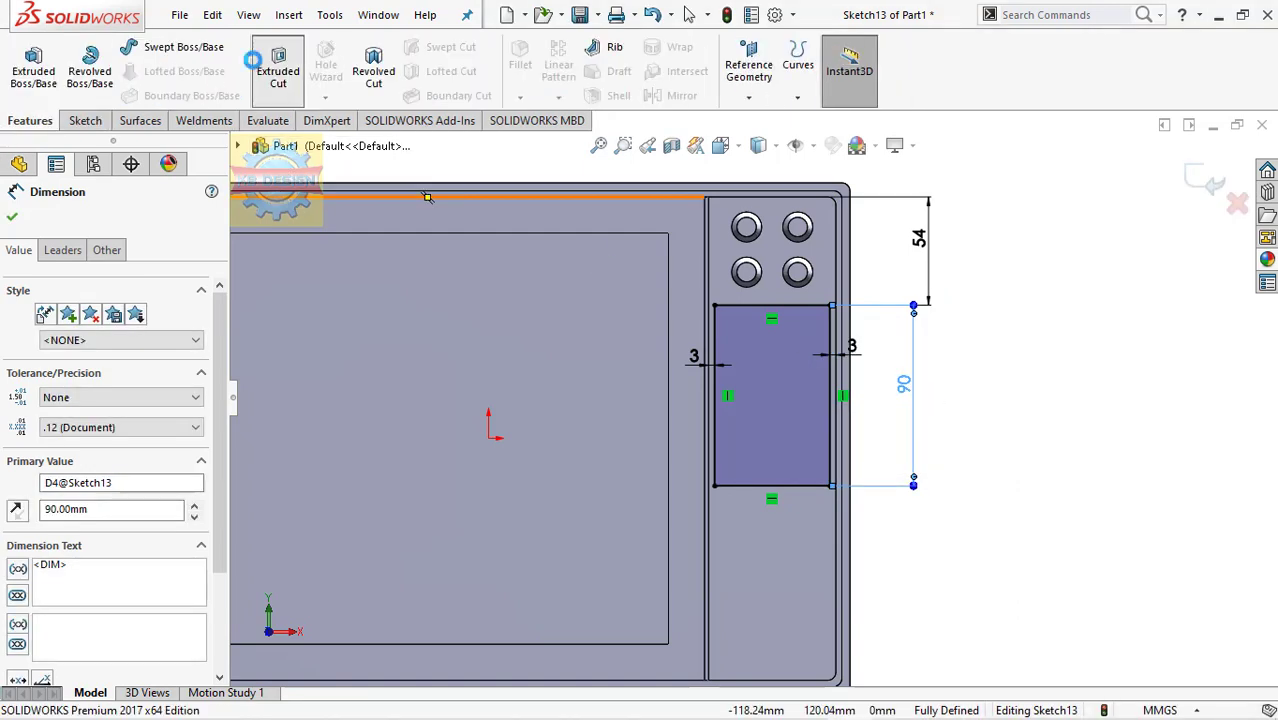
pyautogui.click(255, 62)
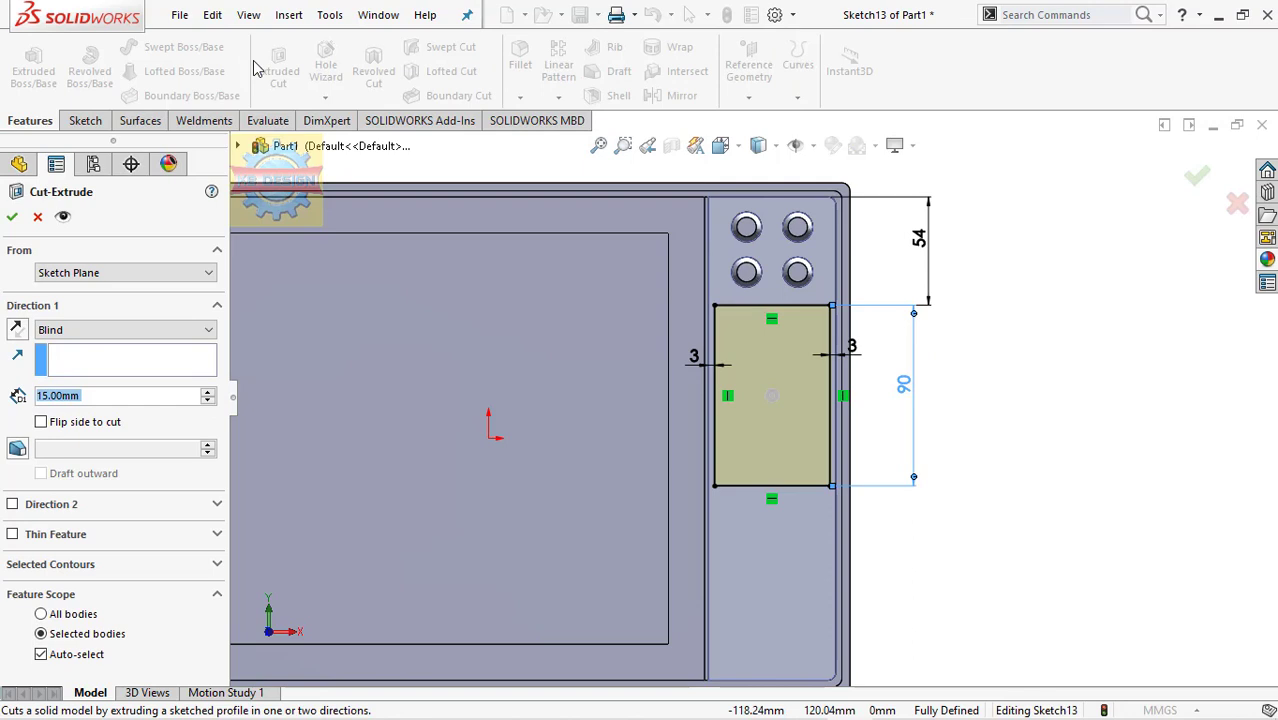
pyautogui.write('1')
pyautogui.press('Return')
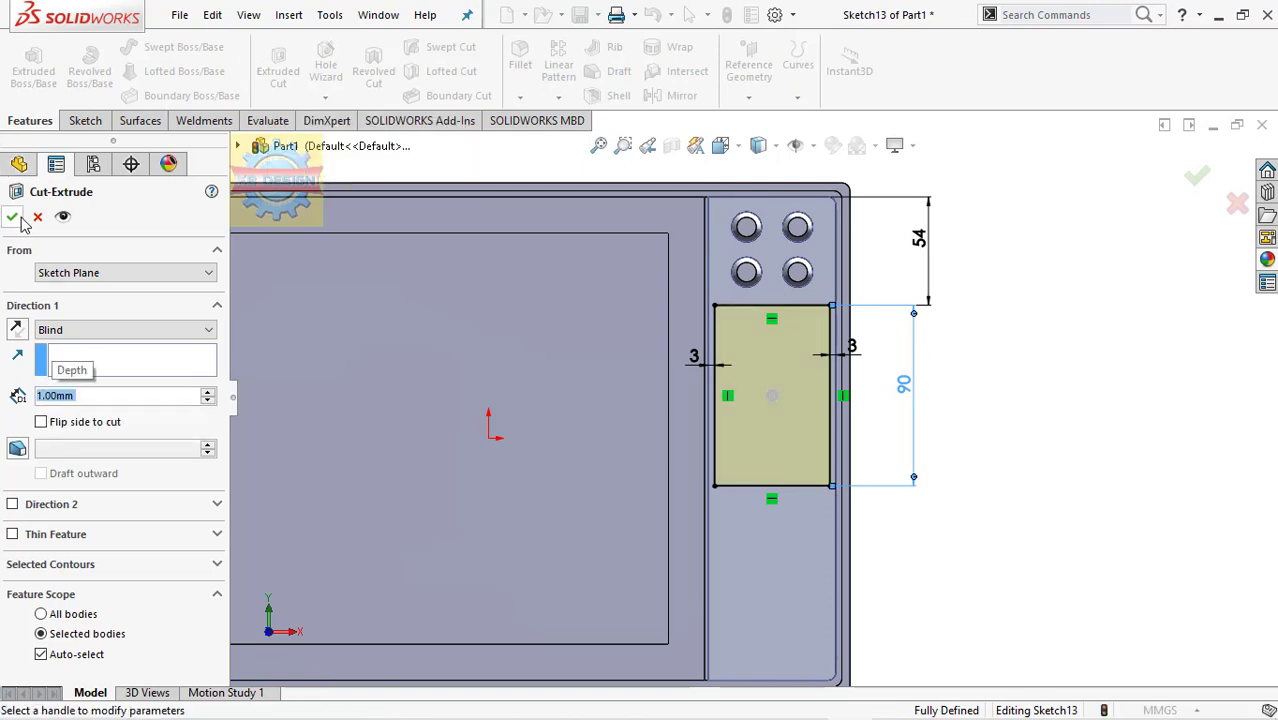
pyautogui.click(14, 218)
pyautogui.click(785, 545)
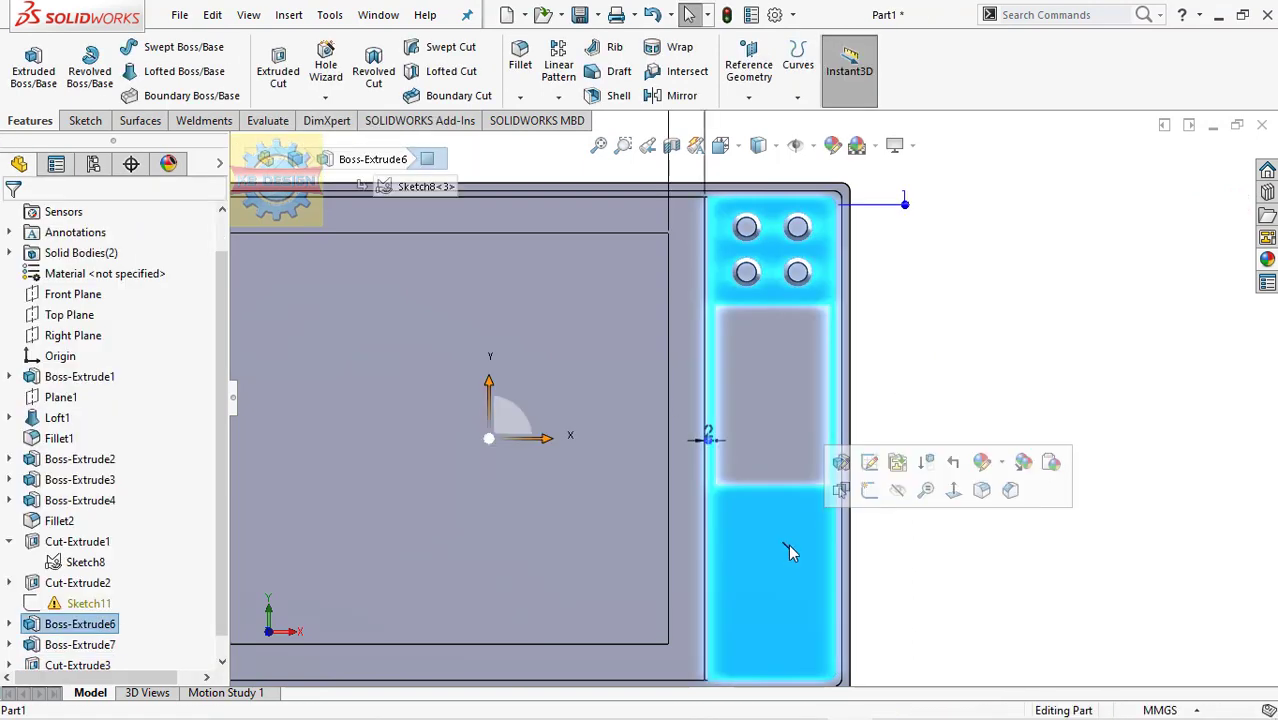
# Draw a rectangle on the side panel with its top 2 mm below the recess.
pyautogui.click(868, 492)
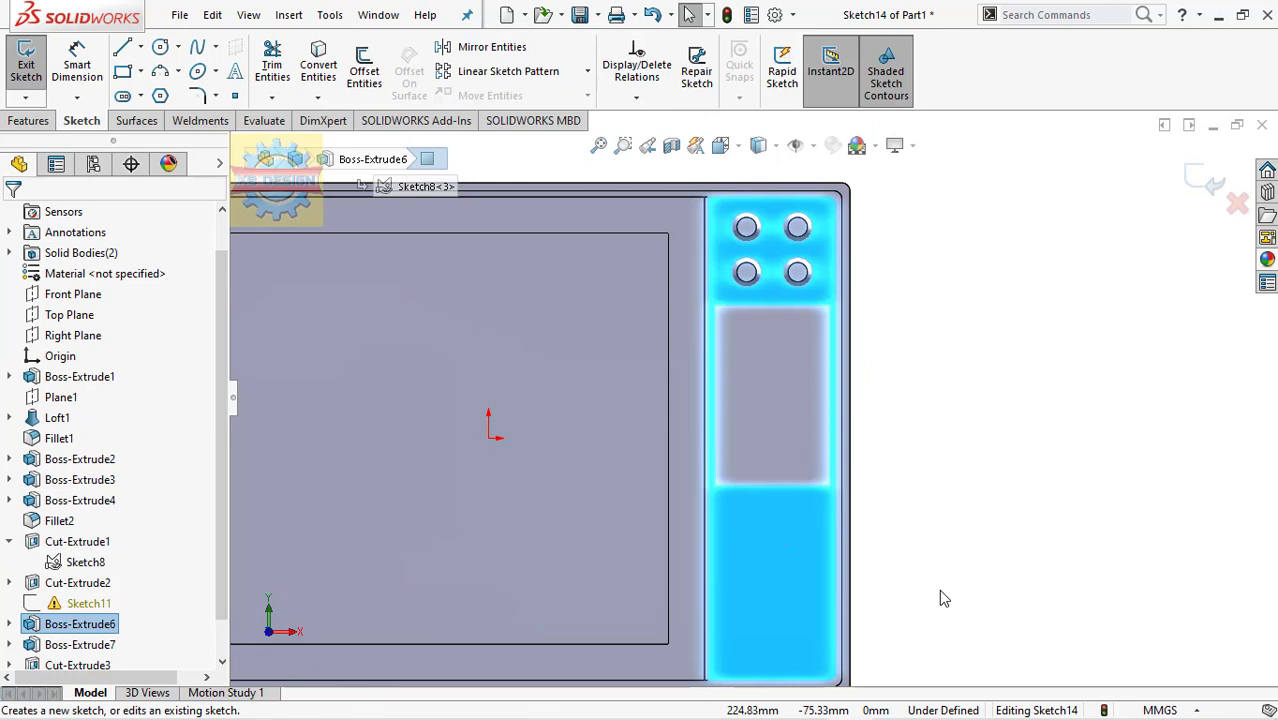
pyautogui.click(122, 71)
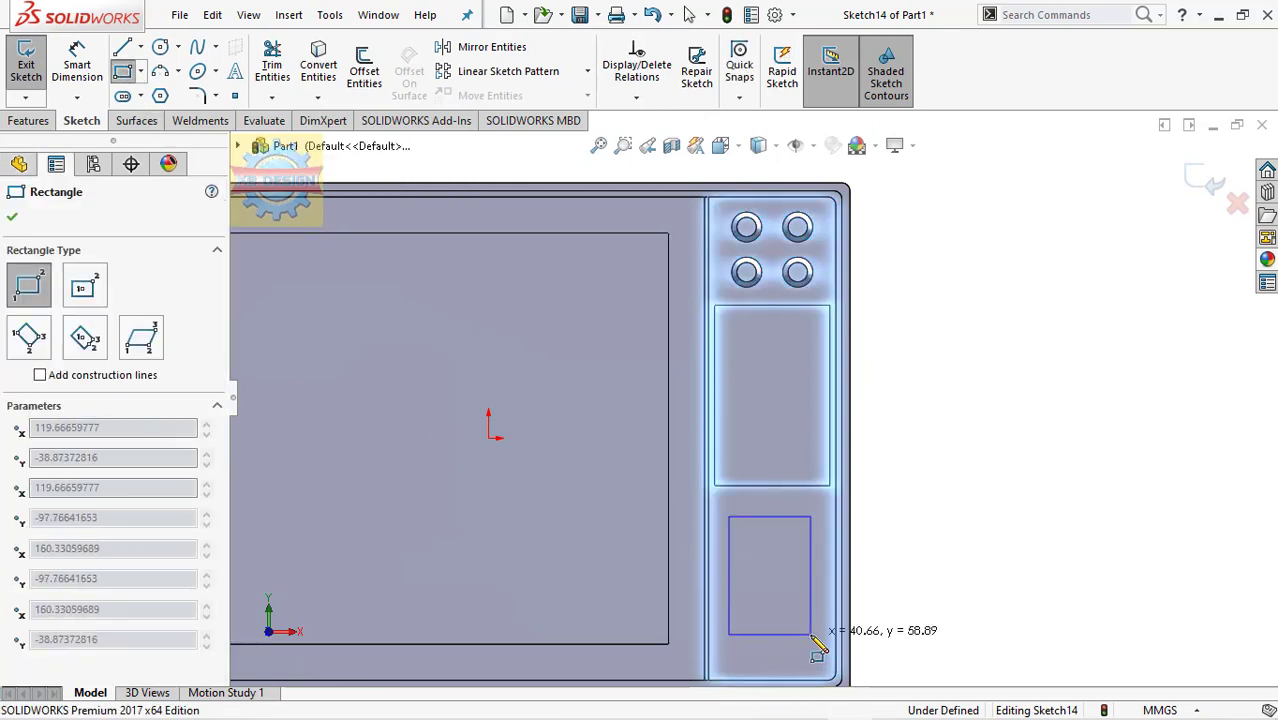
pyautogui.moveTo(729, 517); pyautogui.dragTo(811, 634)
pyautogui.press('Escape')
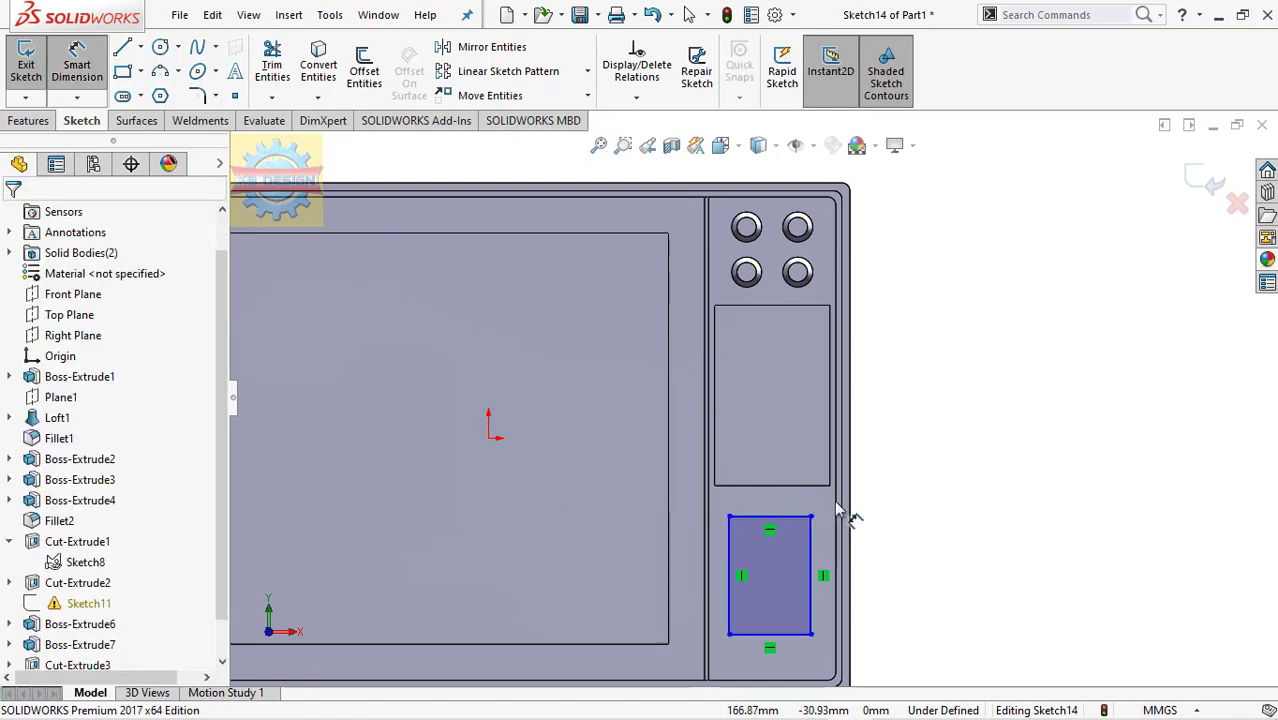
pyautogui.click(797, 518)
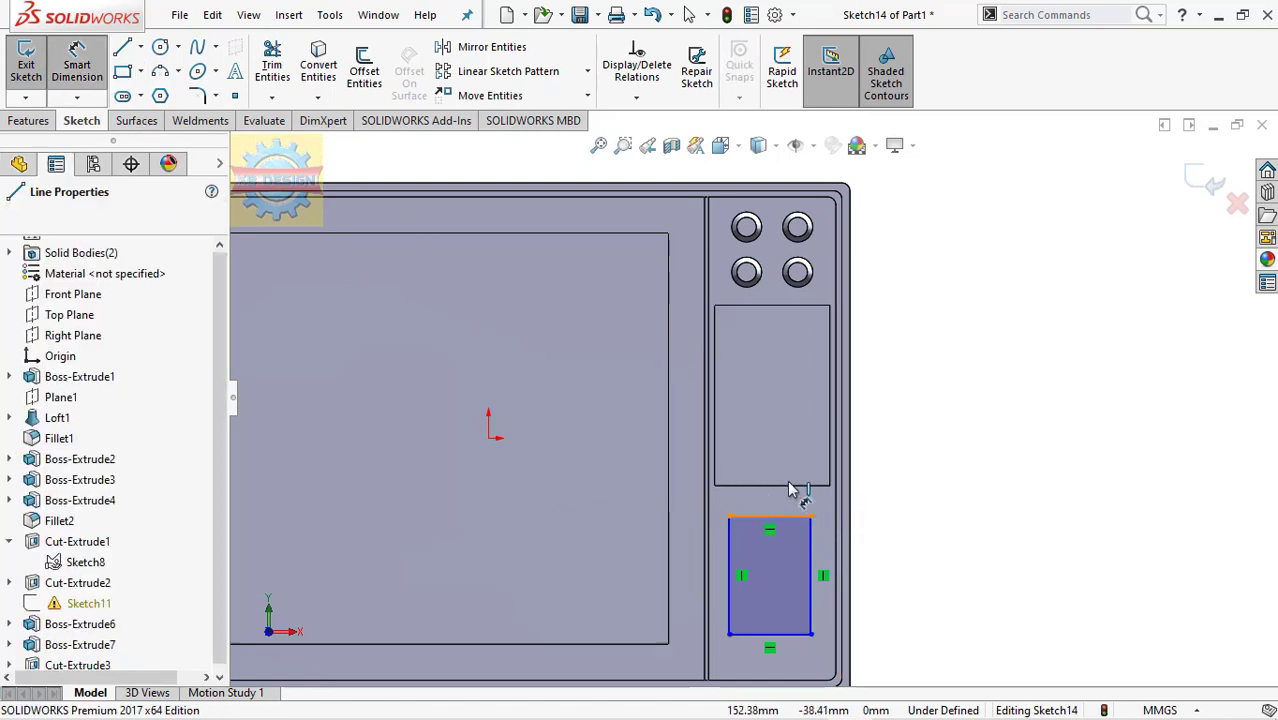
pyautogui.click(790, 497)
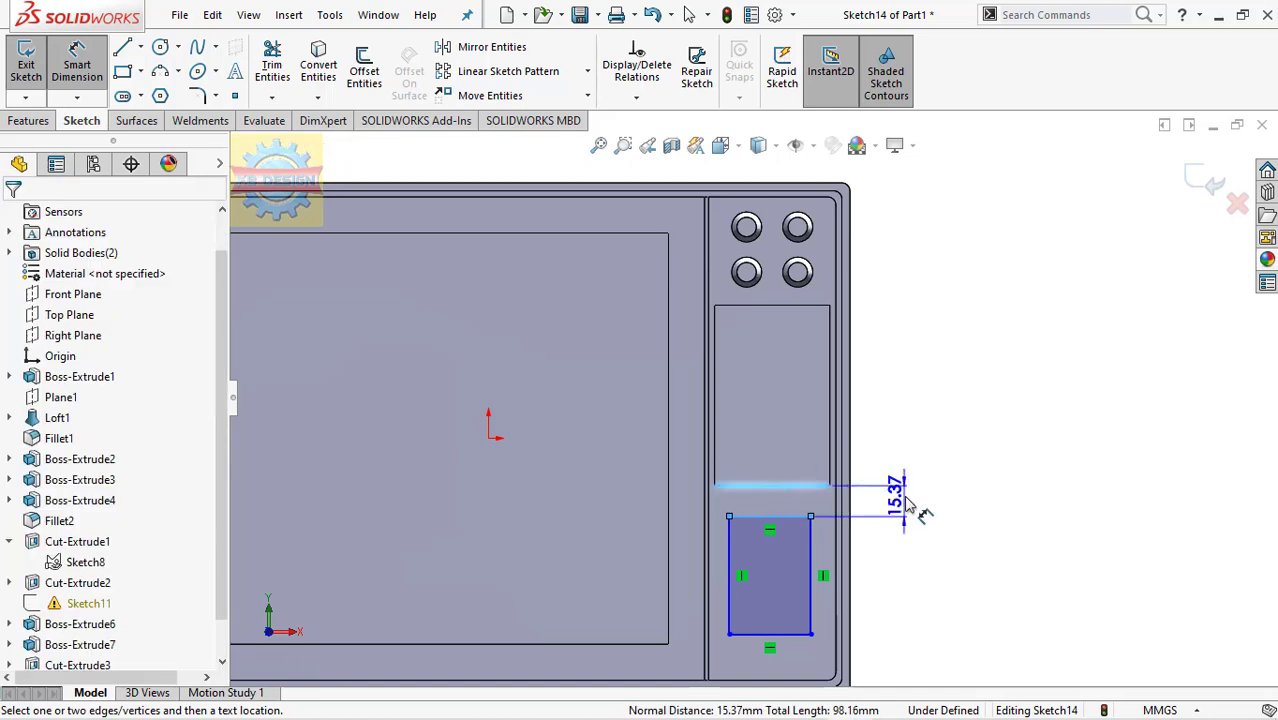
pyautogui.click(905, 507)
pyautogui.write('2.00mm')
pyautogui.press('Return')
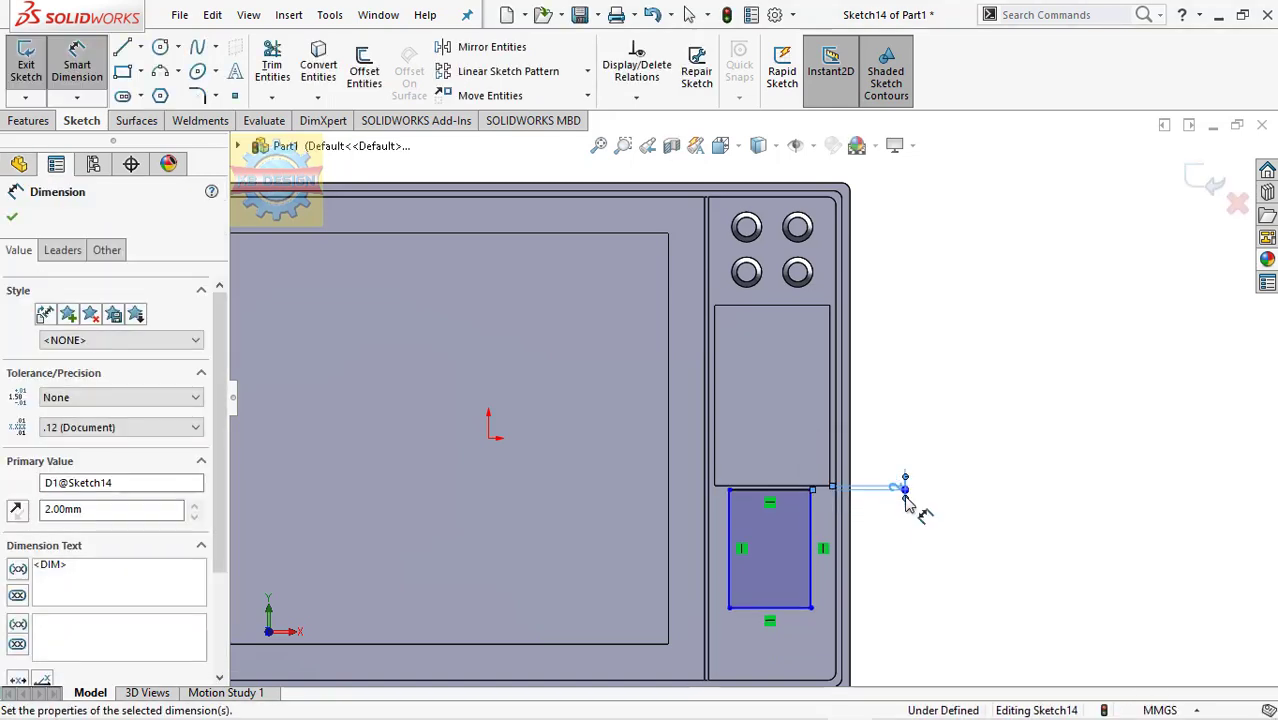
# Inset the rectangle 1.5 mm from the panel's left and right edges.
pyautogui.click(729, 522)
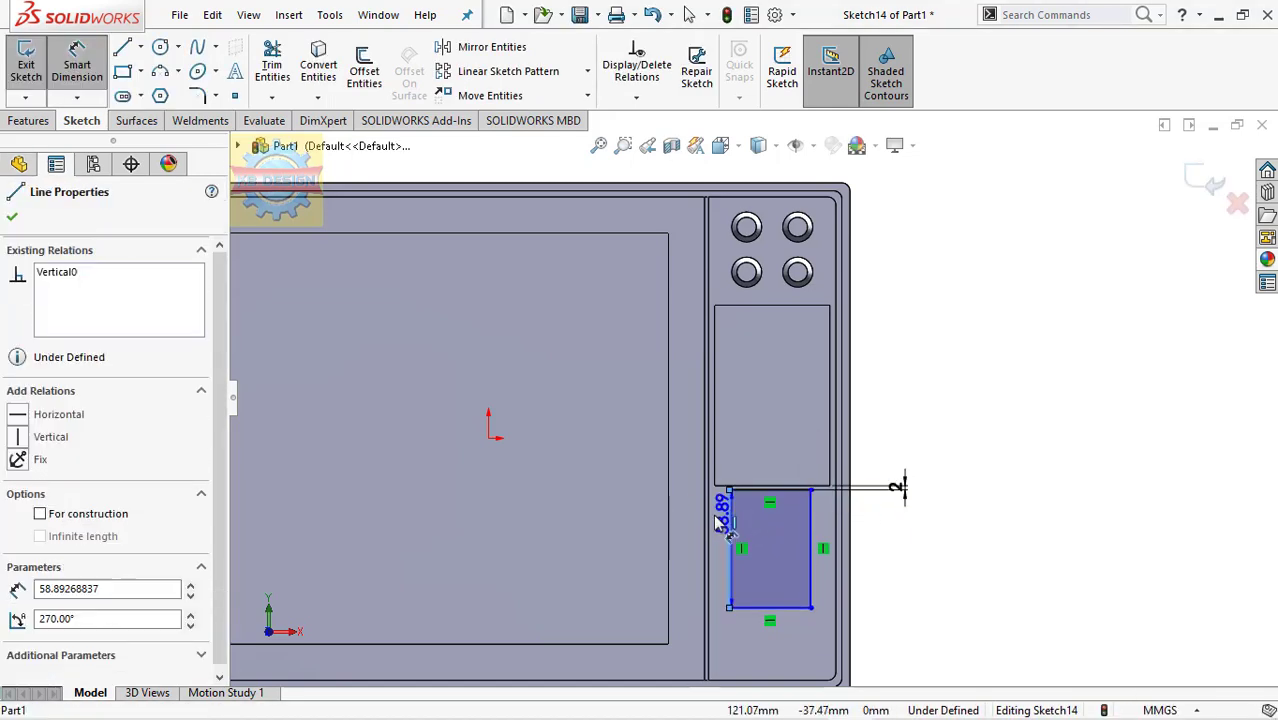
pyautogui.click(708, 524)
pyautogui.click(688, 522)
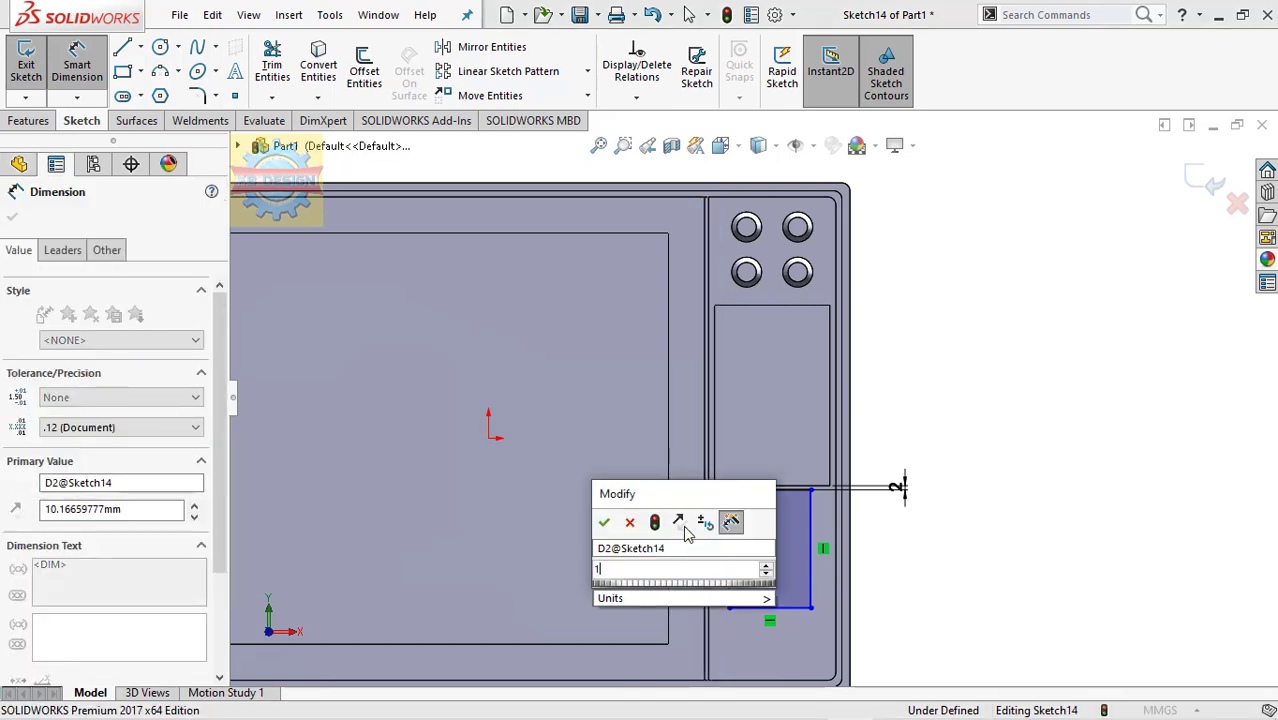
pyautogui.write('1.5')
pyautogui.press('Return')
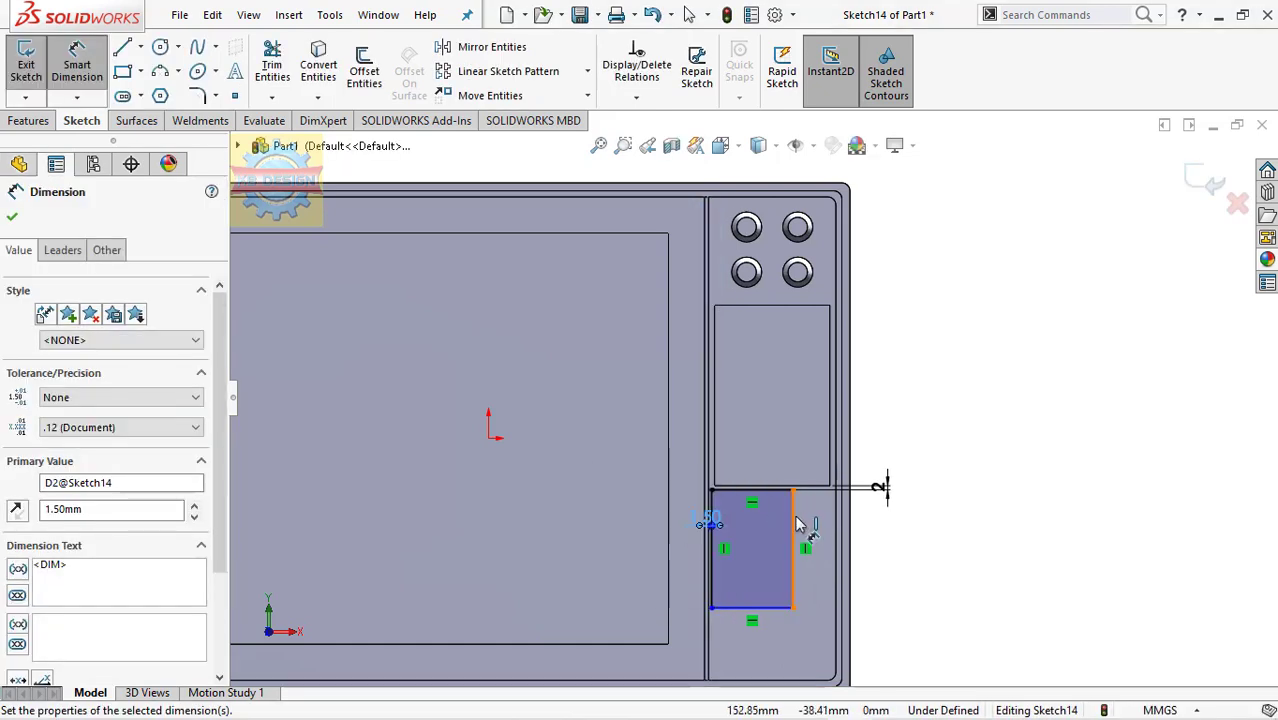
pyautogui.click(799, 524)
pyautogui.click(837, 555)
pyautogui.click(893, 533)
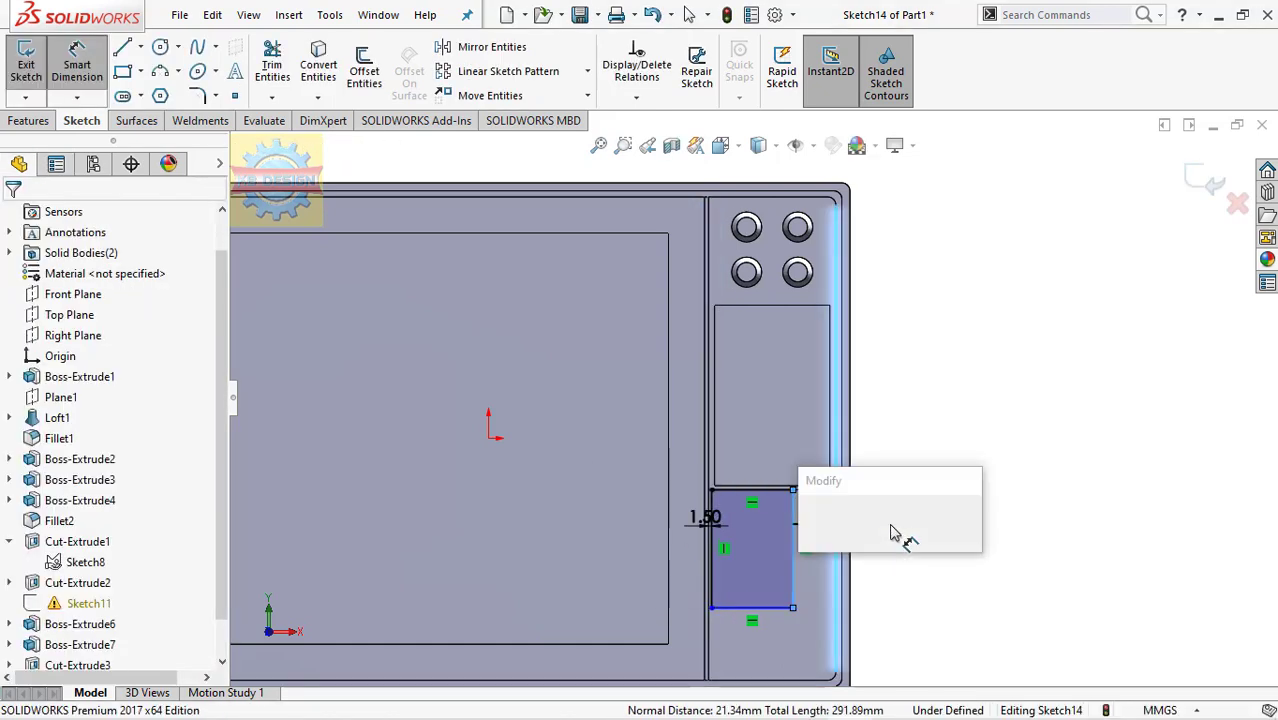
pyautogui.write('1.5')
pyautogui.press('Return')
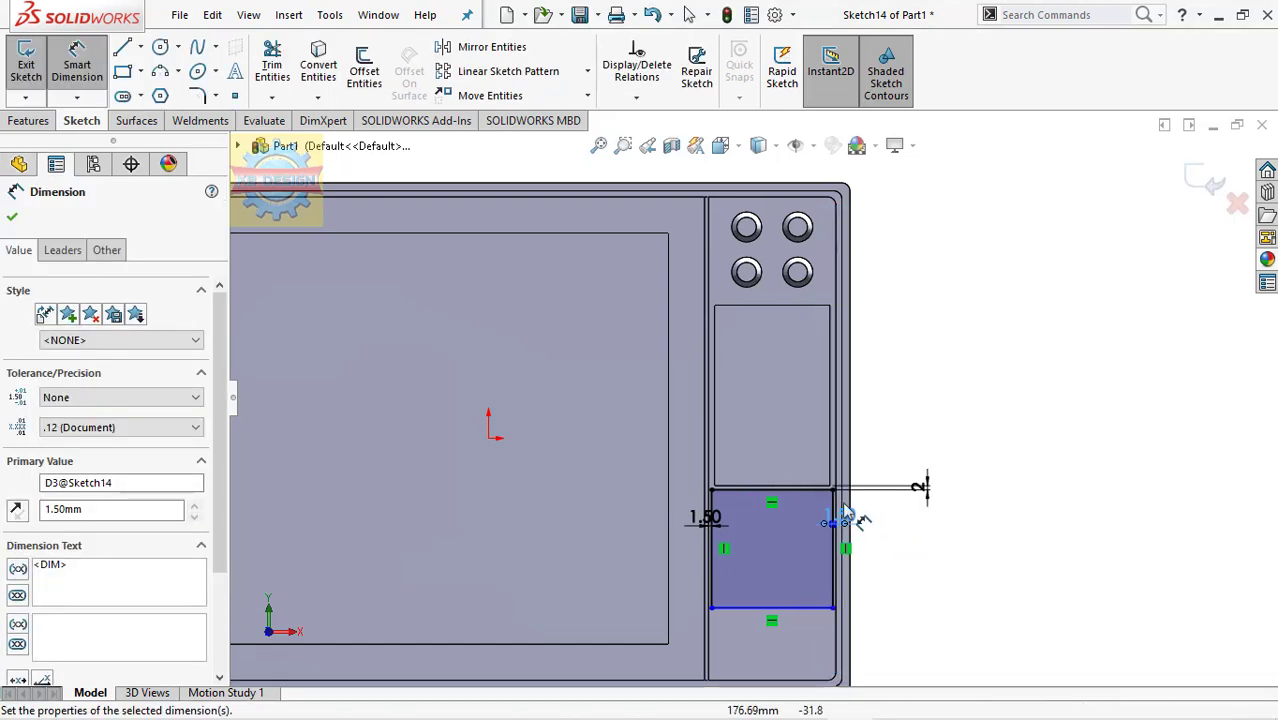
# Set the rectangle's height to 69 mm, fully defining the sketch.
pyautogui.click(837, 575)
pyautogui.click(893, 590)
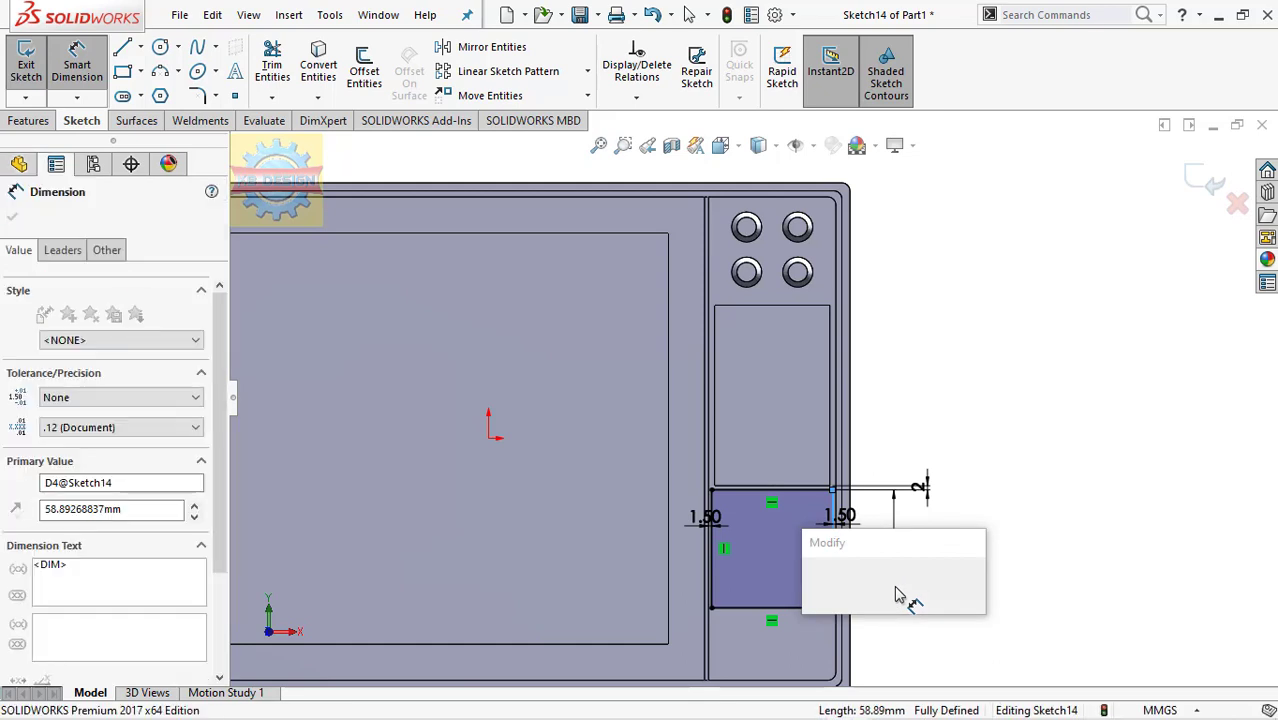
pyautogui.write('69')
pyautogui.press('Return')
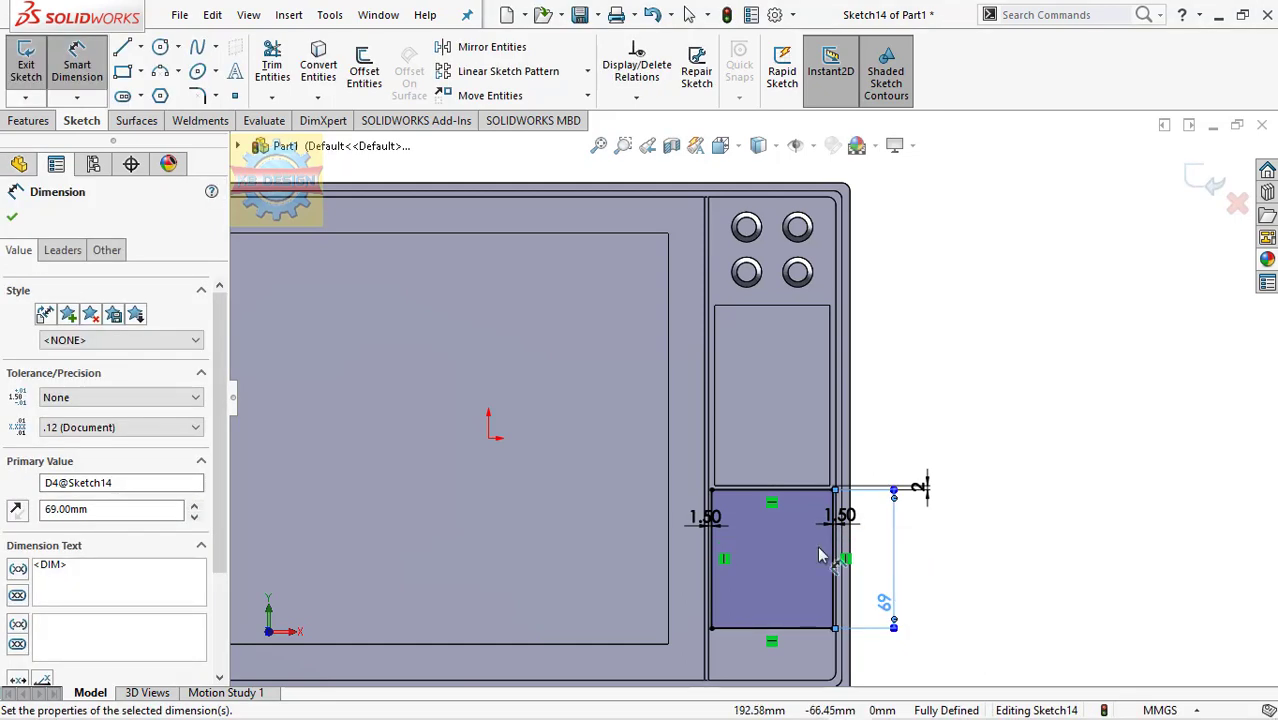
pyautogui.click(28, 120)
pyautogui.click(277, 70)
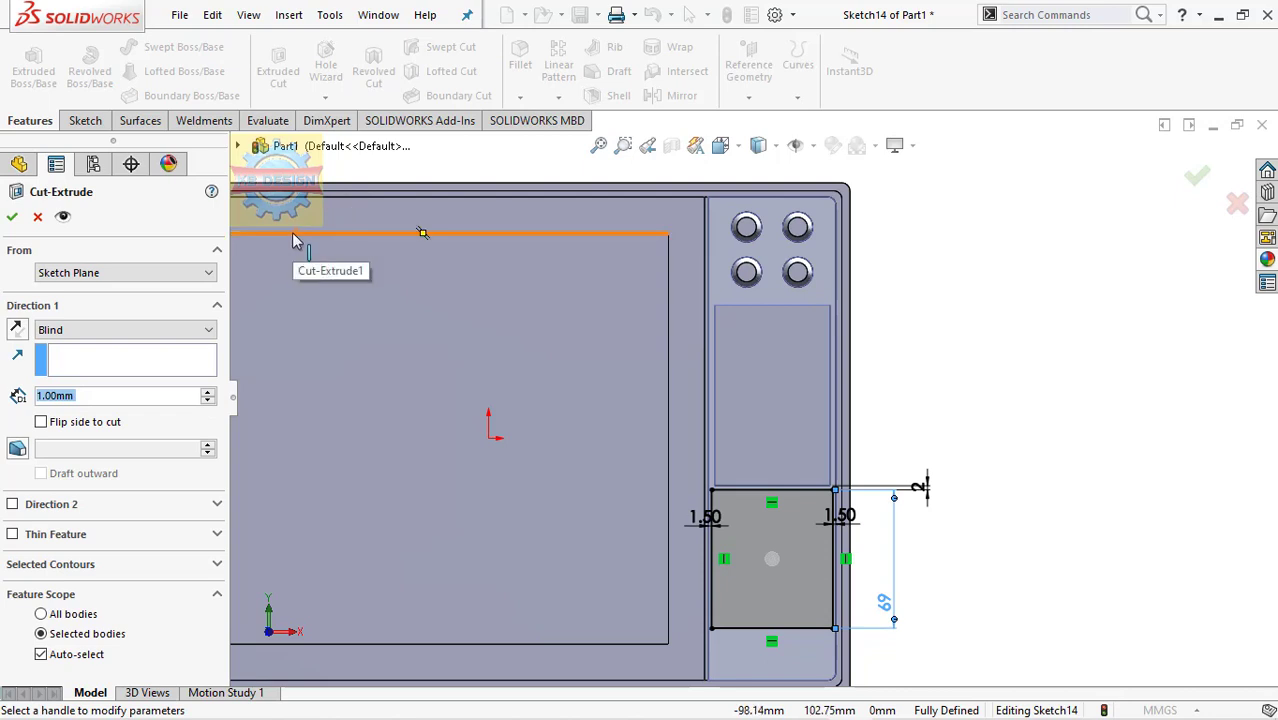
# Sink the 69 mm rectangle 3 mm into the side panel as Cut-Extrude4.
pyautogui.write('3')
pyautogui.click(12, 216)
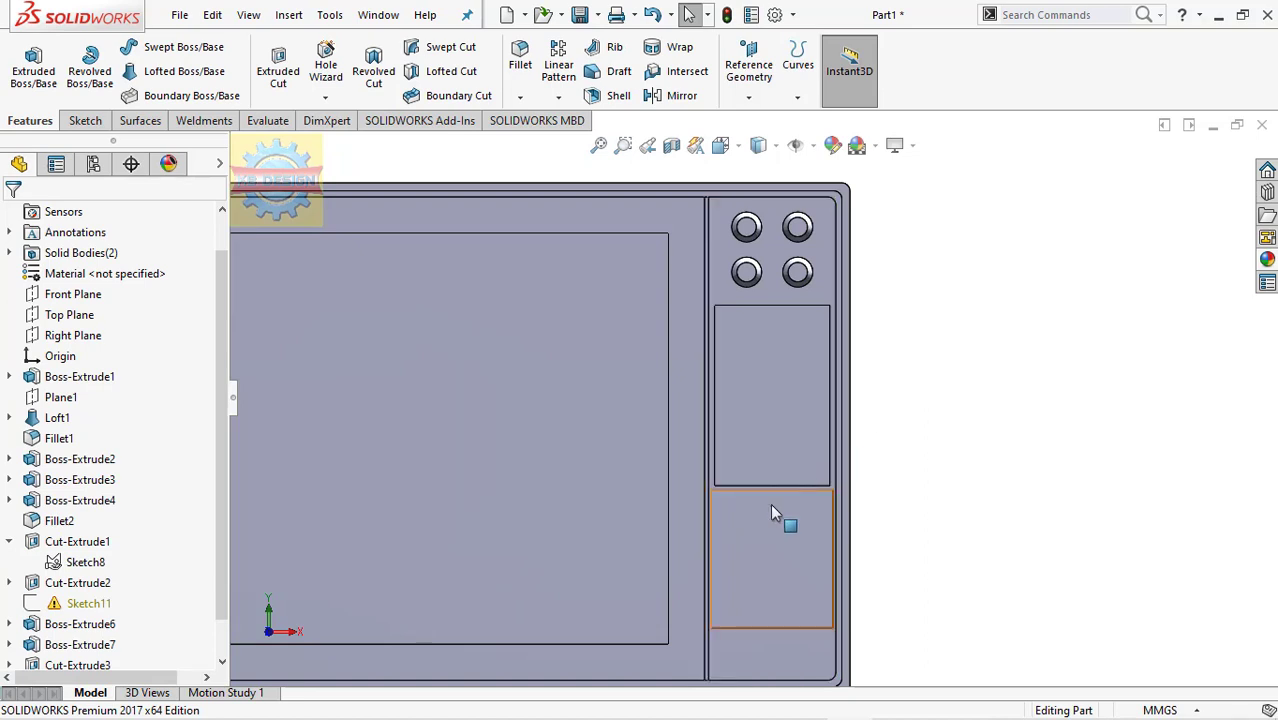
pyautogui.click(828, 497)
# Sketch a thin rectangular strip across the grille recess floor.
pyautogui.click(852, 424)
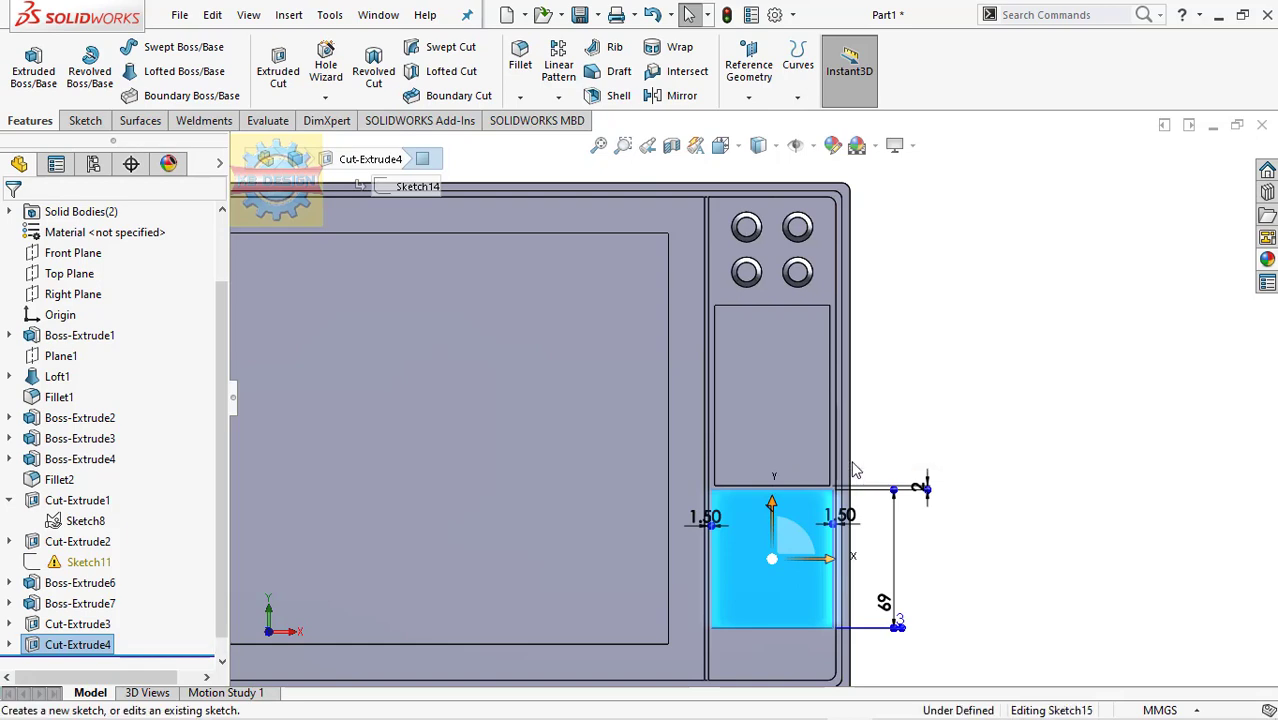
pyautogui.click(123, 73)
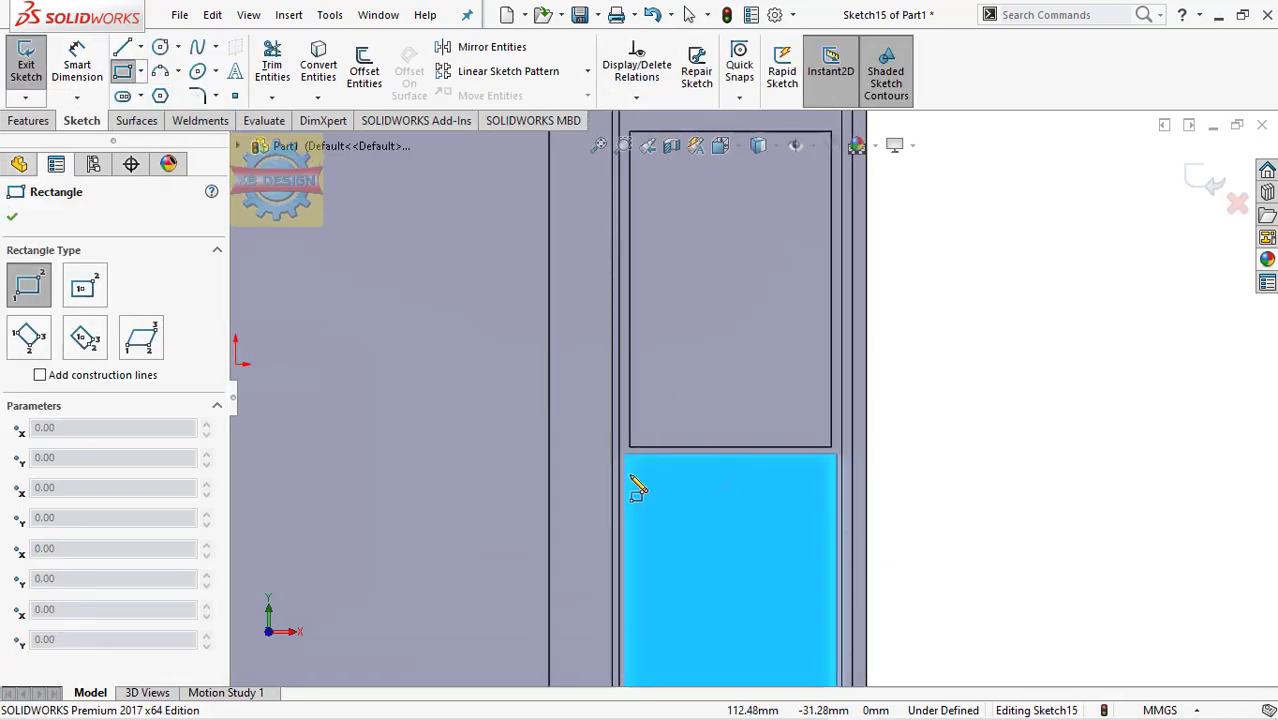
pyautogui.click(626, 472)
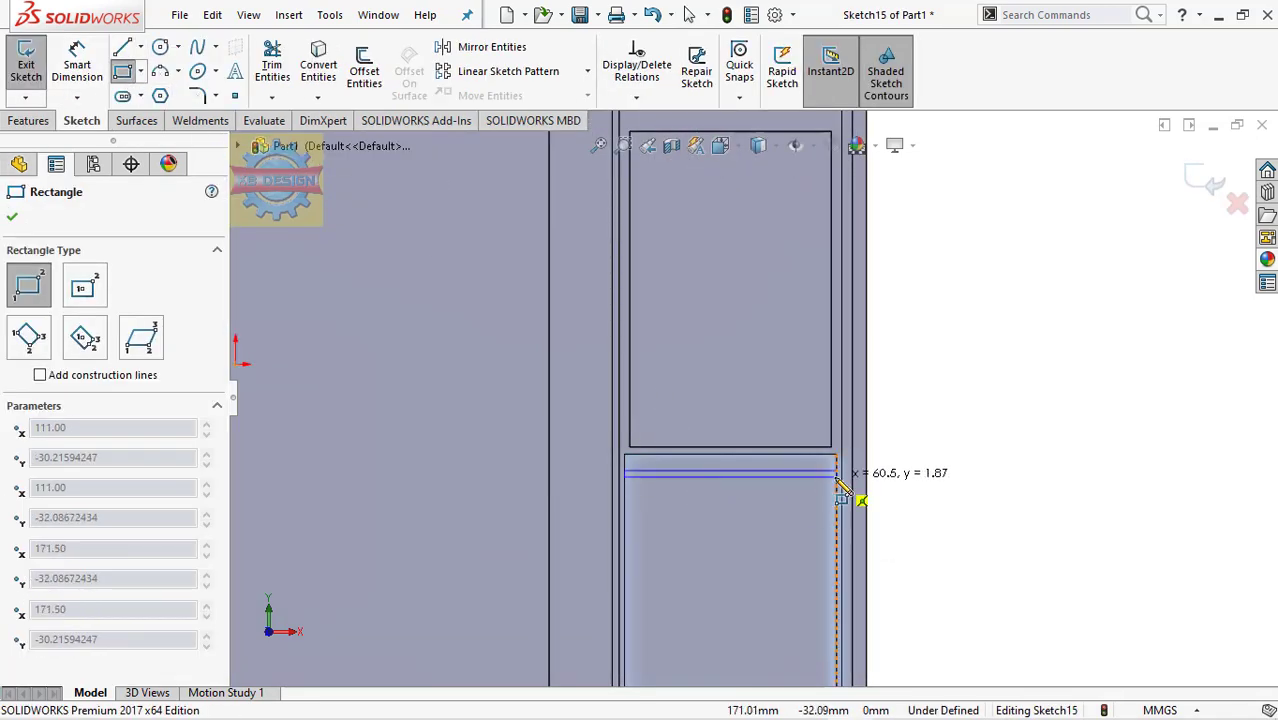
pyautogui.click(838, 478)
# Dimension the strip 2 mm below the recess top and 2 mm thick.
pyautogui.click(77, 65)
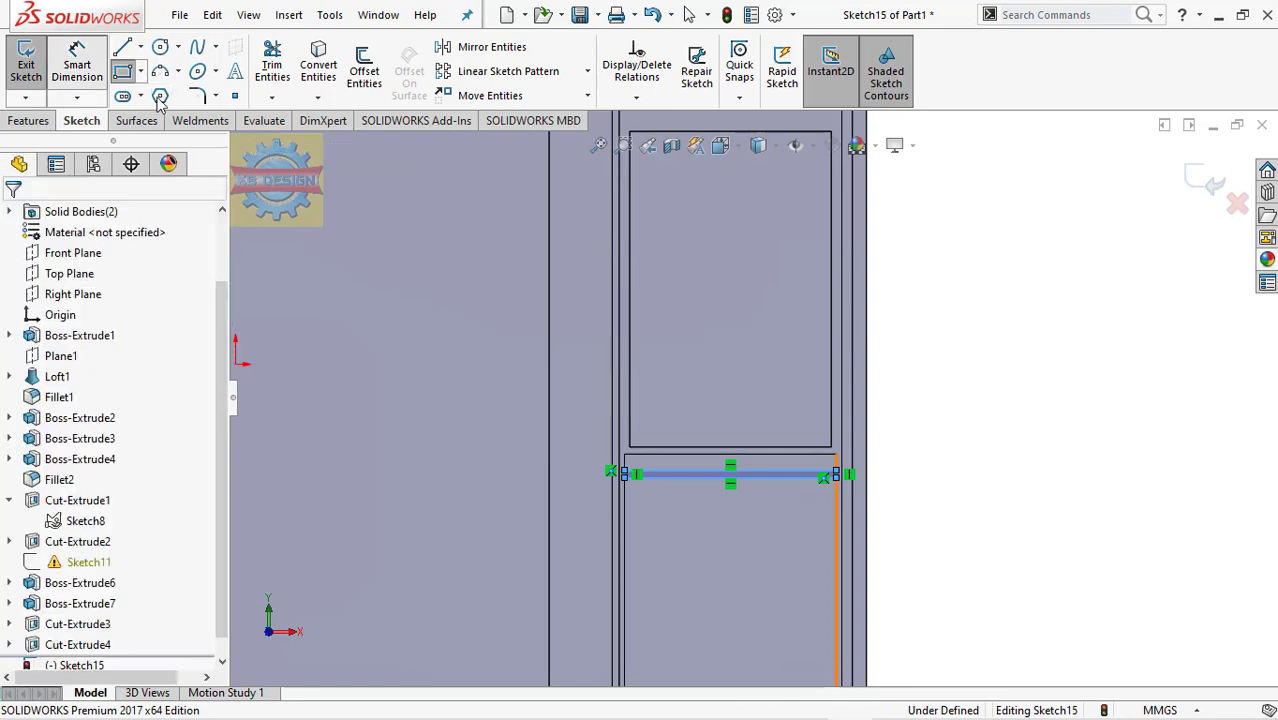
pyautogui.click(700, 458)
pyautogui.click(700, 448)
pyautogui.click(927, 451)
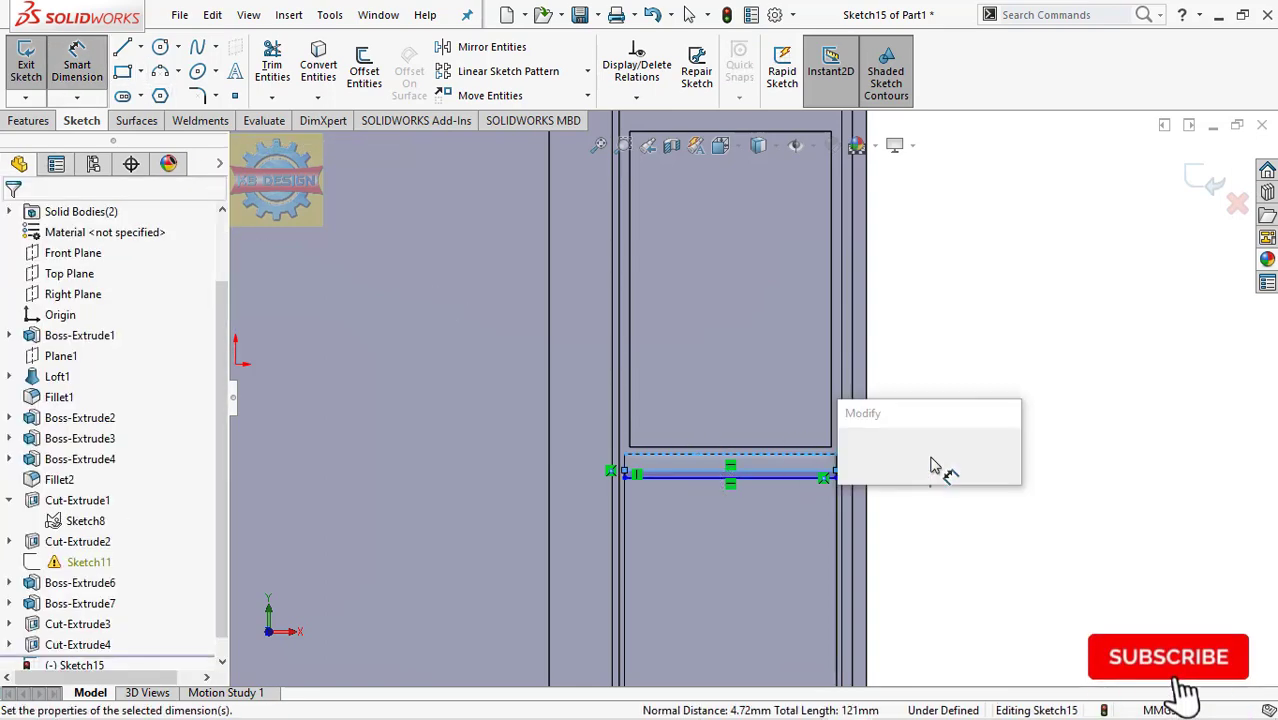
pyautogui.write('2')
pyautogui.press('Return')
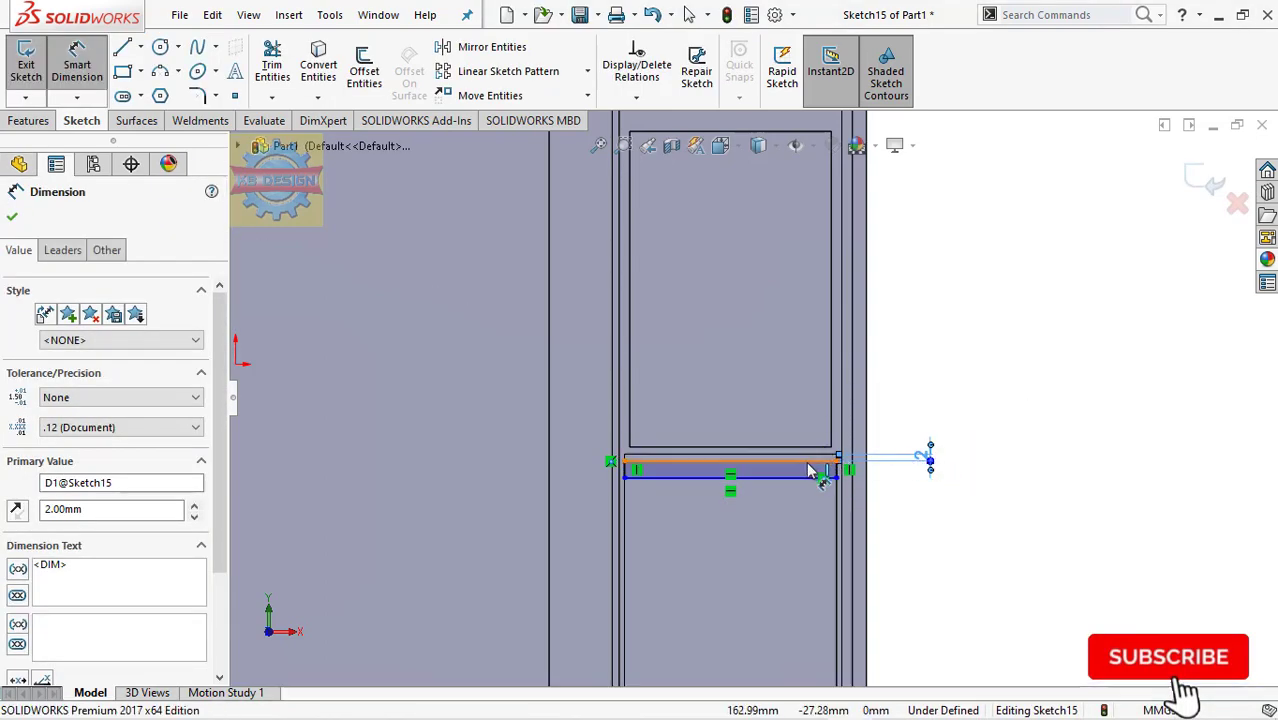
pyautogui.click(810, 472)
pyautogui.click(952, 525)
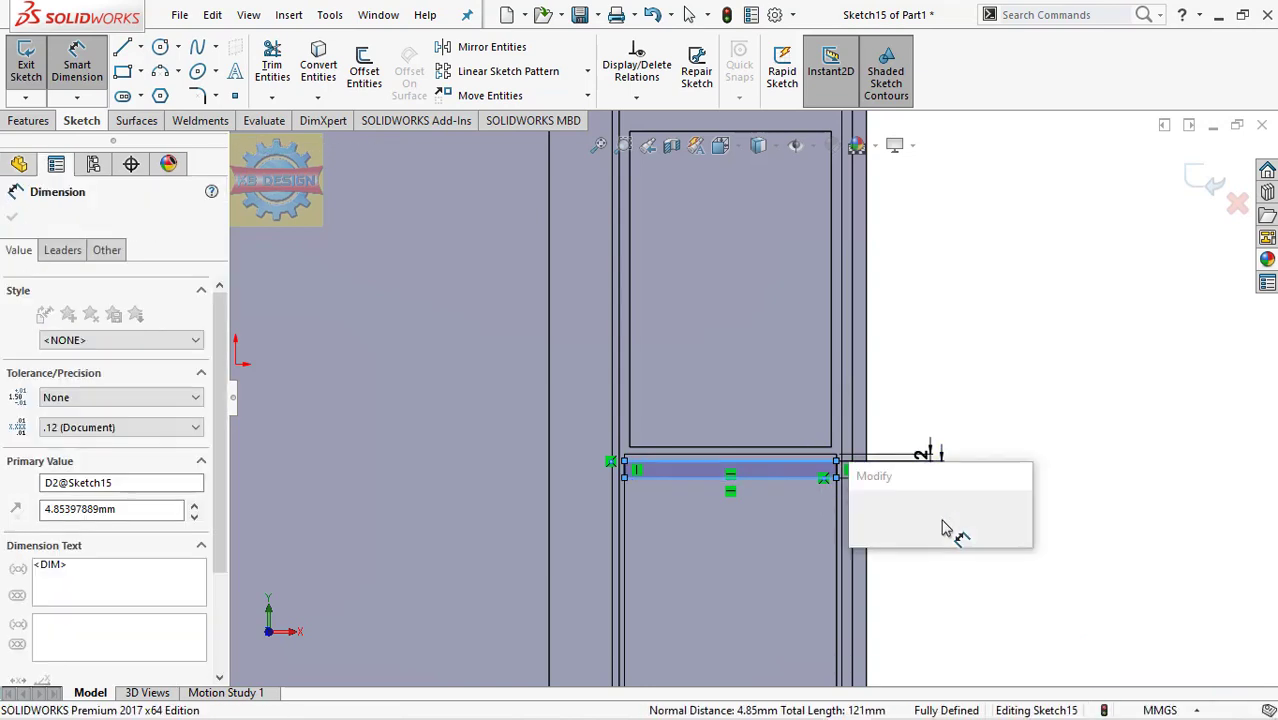
pyautogui.write('2')
pyautogui.press('Return')
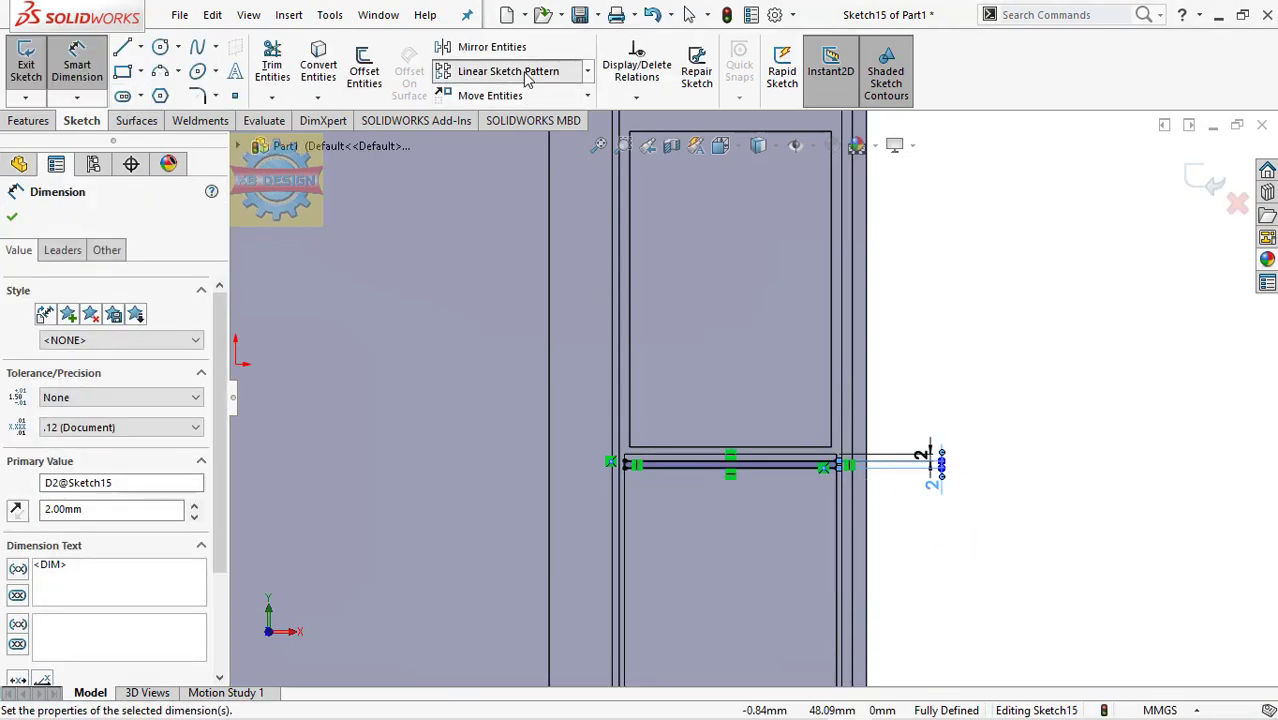
pyautogui.click(510, 71)
# Pattern the slot lines with one horizontal copy and Direction 2 reversed to run downward.
pyautogui.scroll(-2, 225, 530)
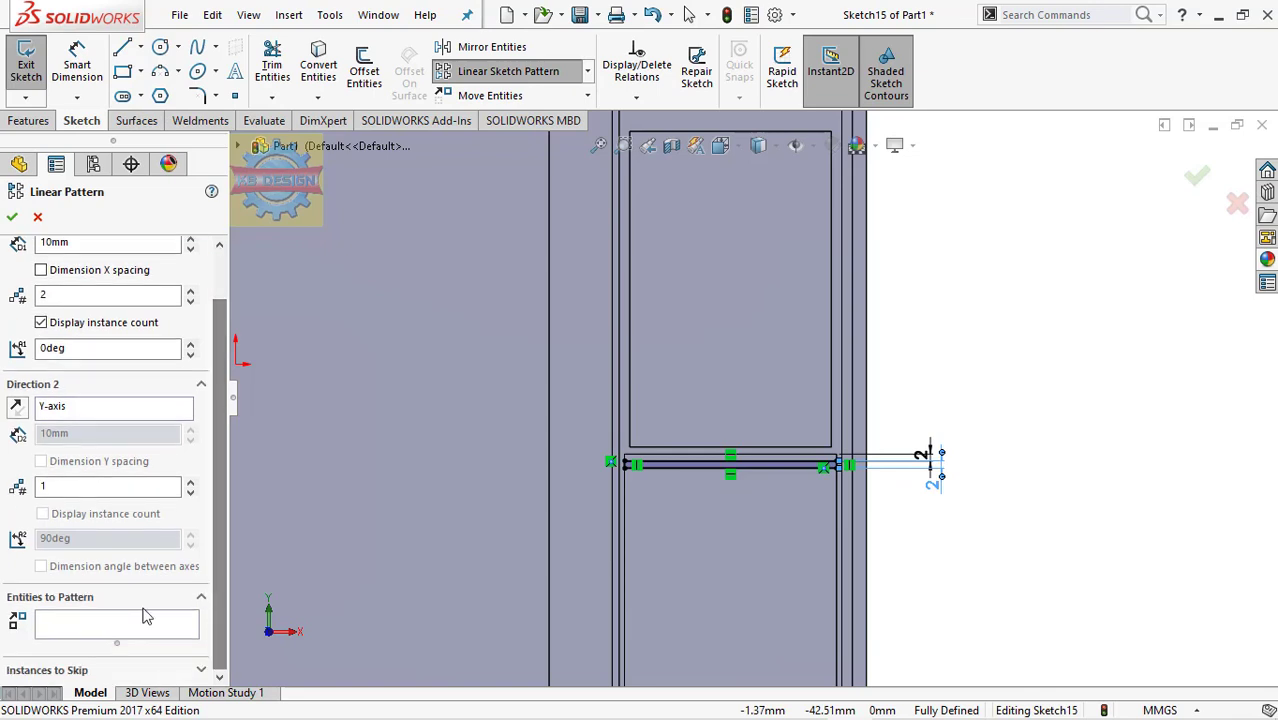
pyautogui.scroll(-4, 742, 492)
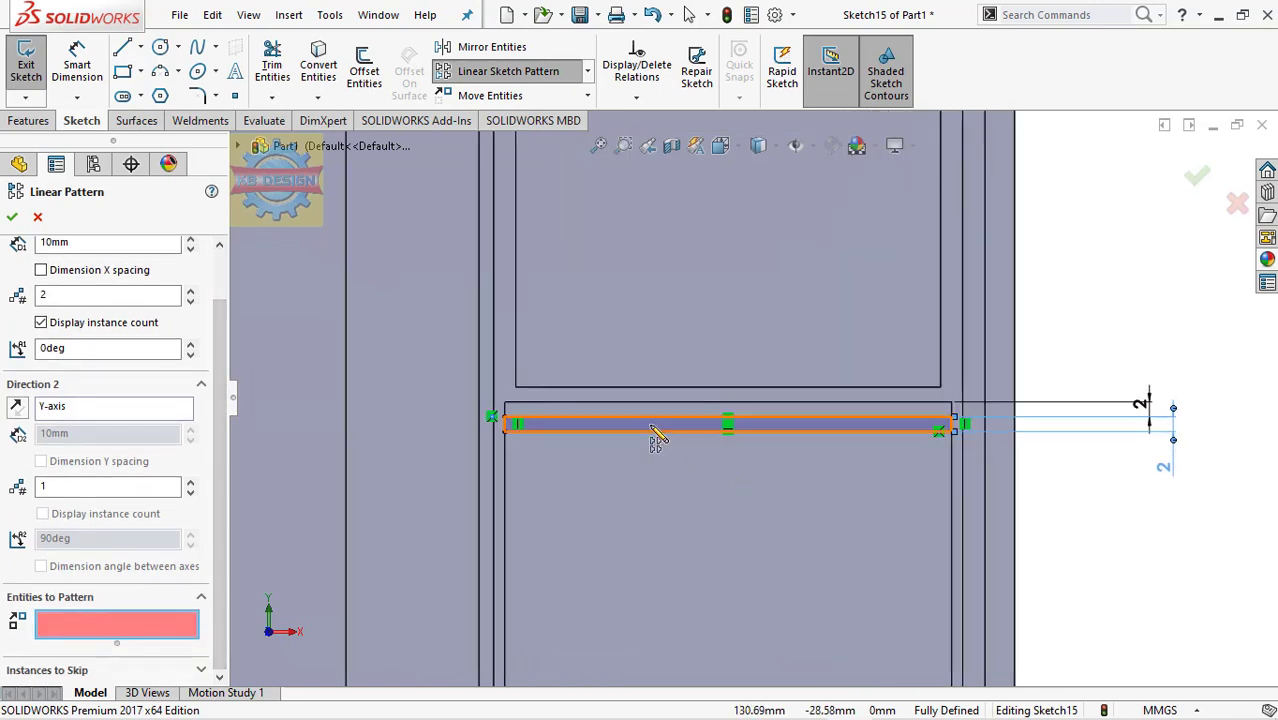
pyautogui.click(660, 440)
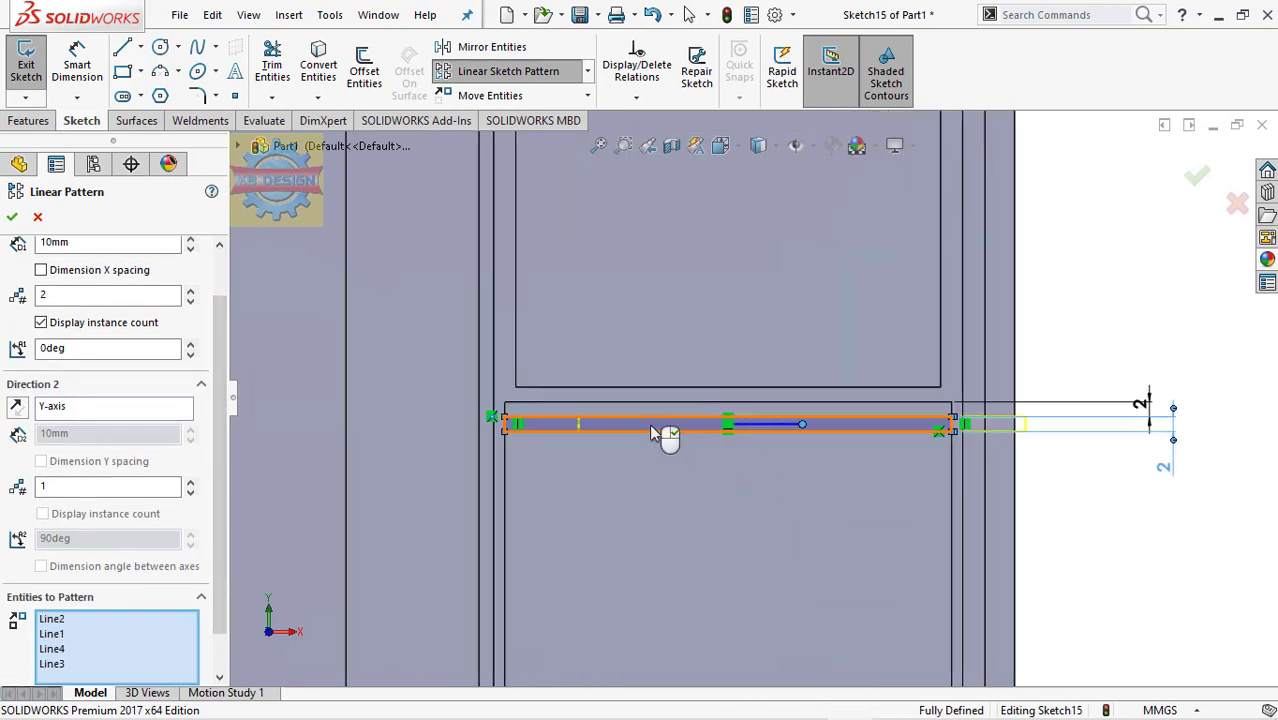
pyautogui.click(190, 300)
pyautogui.click(191, 482)
pyautogui.write('4')
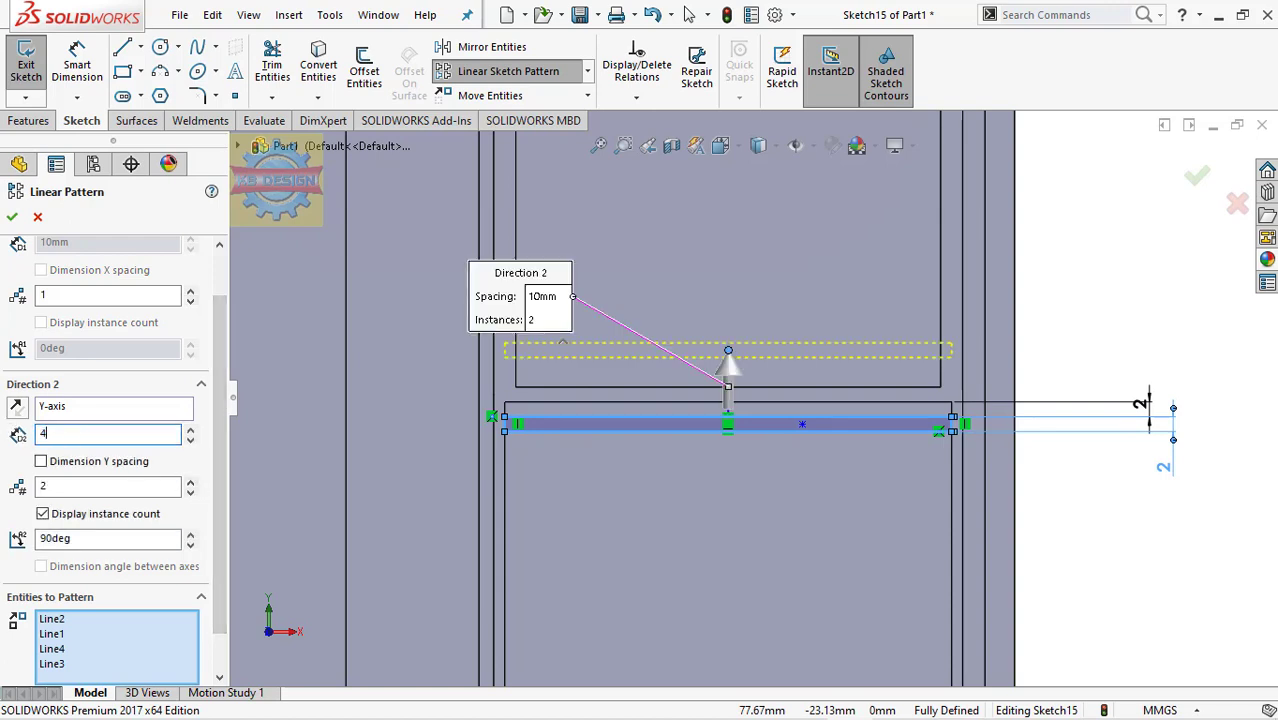
pyautogui.click(18, 408)
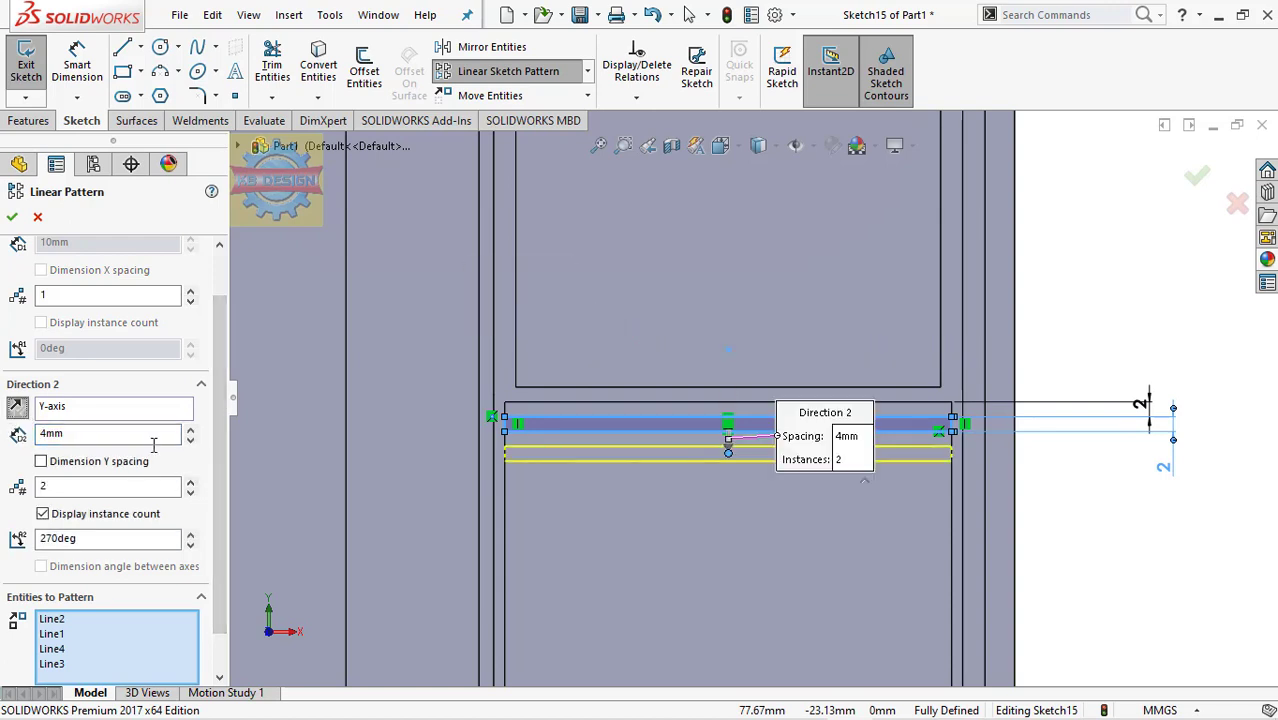
# Increase the downward rows to 17 instances at 4 mm spacing, accept, and exit the sketch.
pyautogui.click(191, 482)
pyautogui.click(191, 482)
pyautogui.click(191, 482)
pyautogui.click(191, 482)
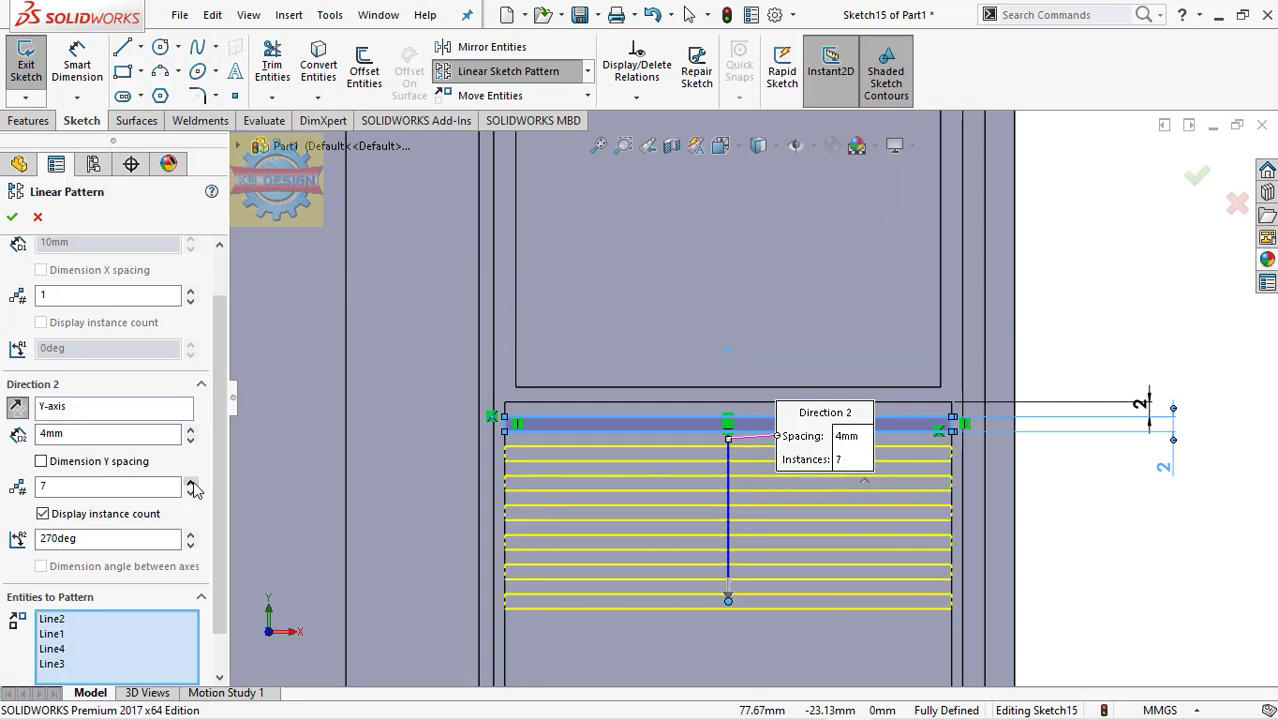
pyautogui.click(191, 482)
pyautogui.click(191, 482)
pyautogui.click(191, 482)
pyautogui.scroll(3, 470, 476)
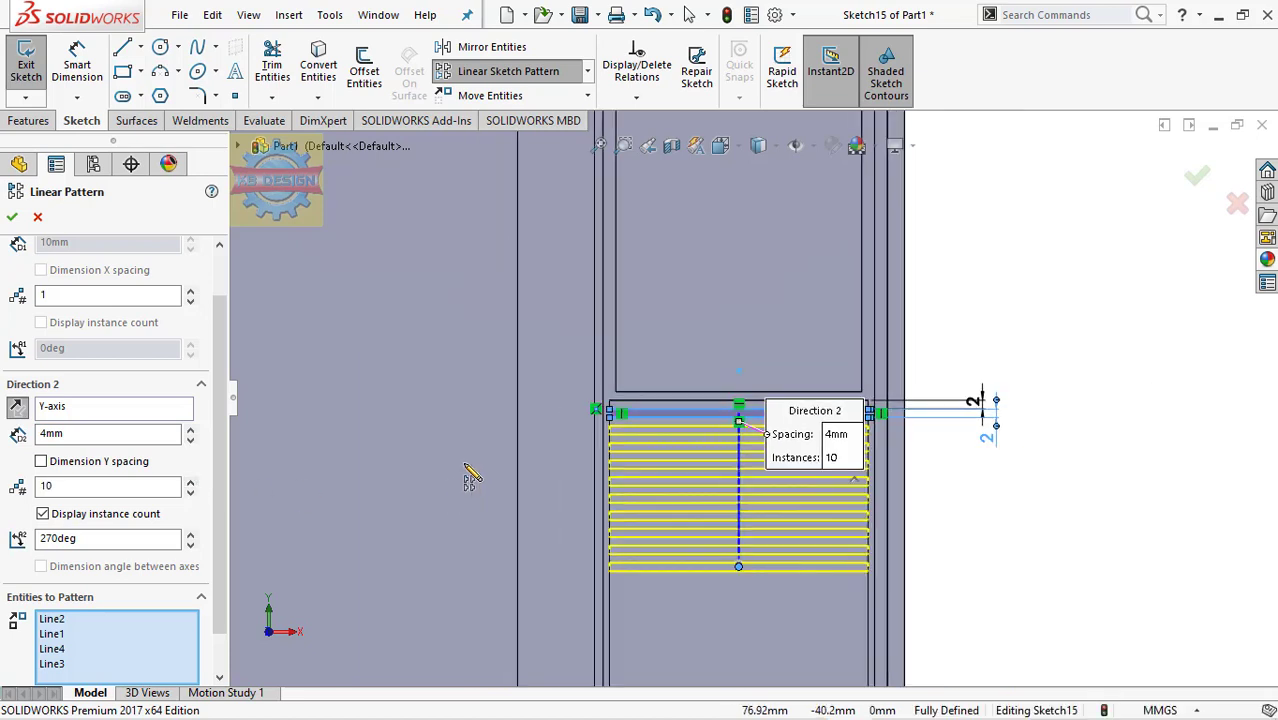
pyautogui.scroll(3, 474, 476)
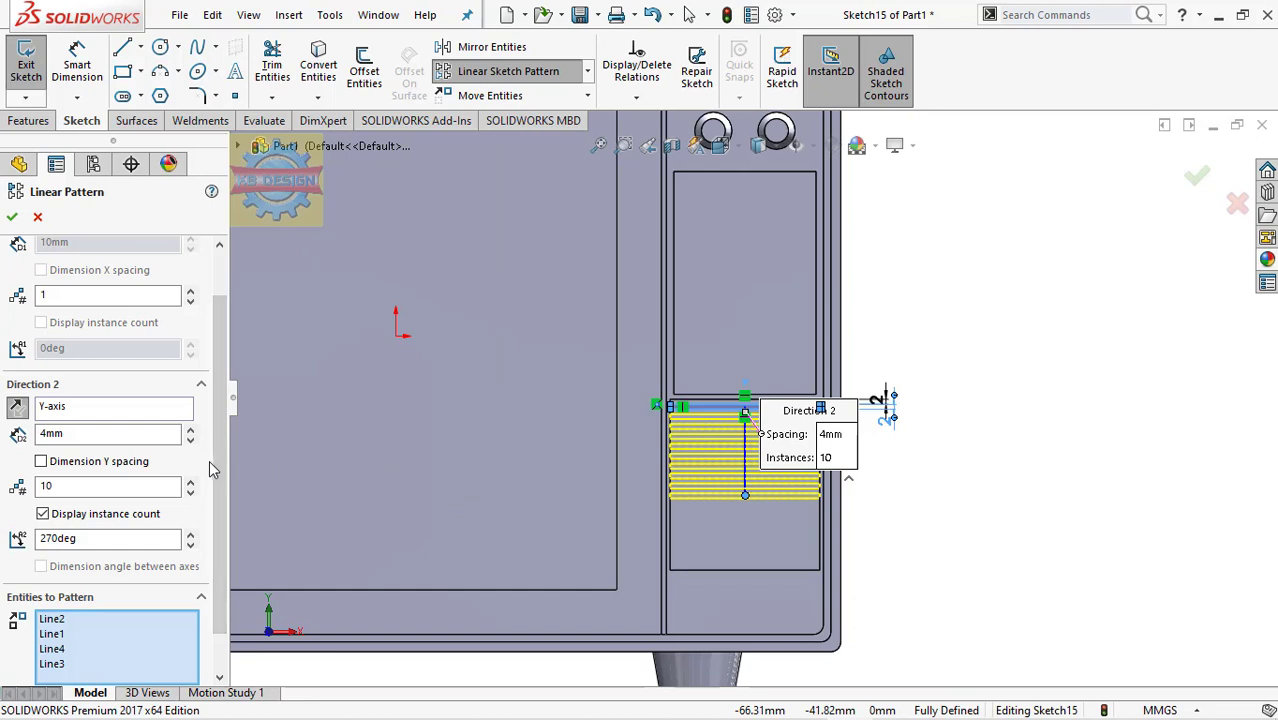
pyautogui.click(191, 482)
pyautogui.click(191, 482)
pyautogui.click(191, 482)
pyautogui.click(191, 482)
pyautogui.click(191, 482)
pyautogui.click(191, 482)
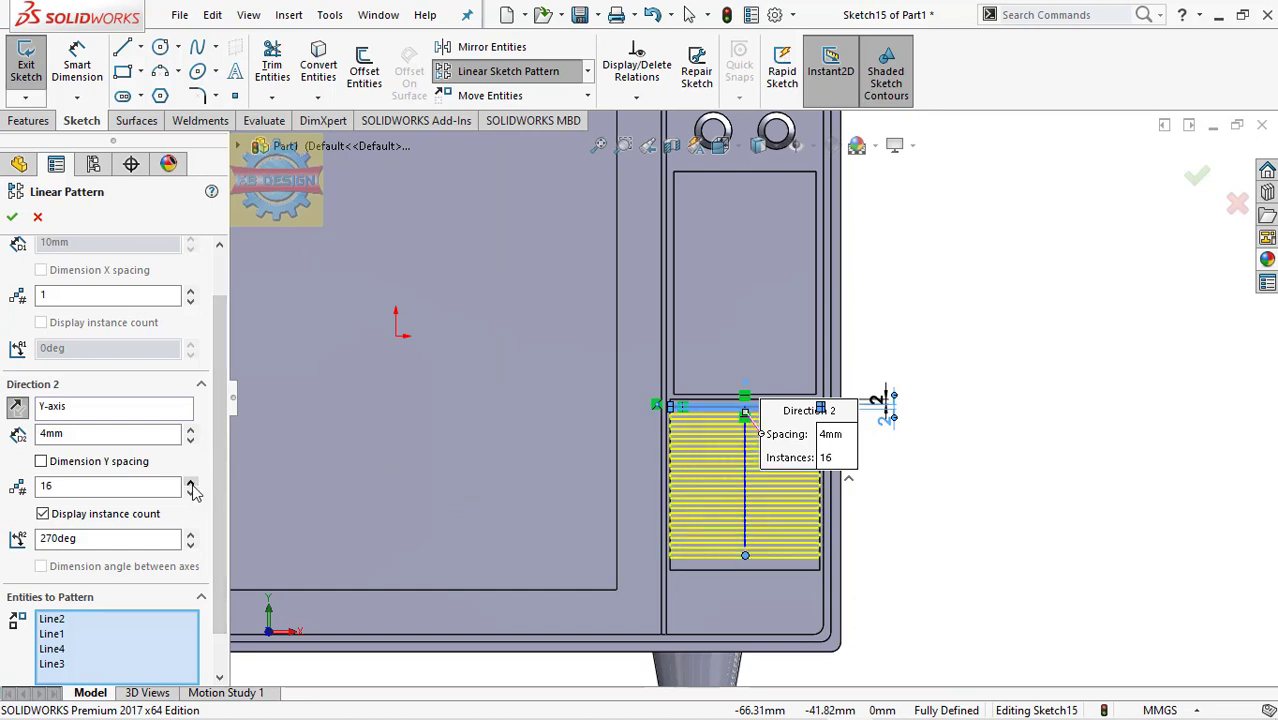
pyautogui.click(12, 217)
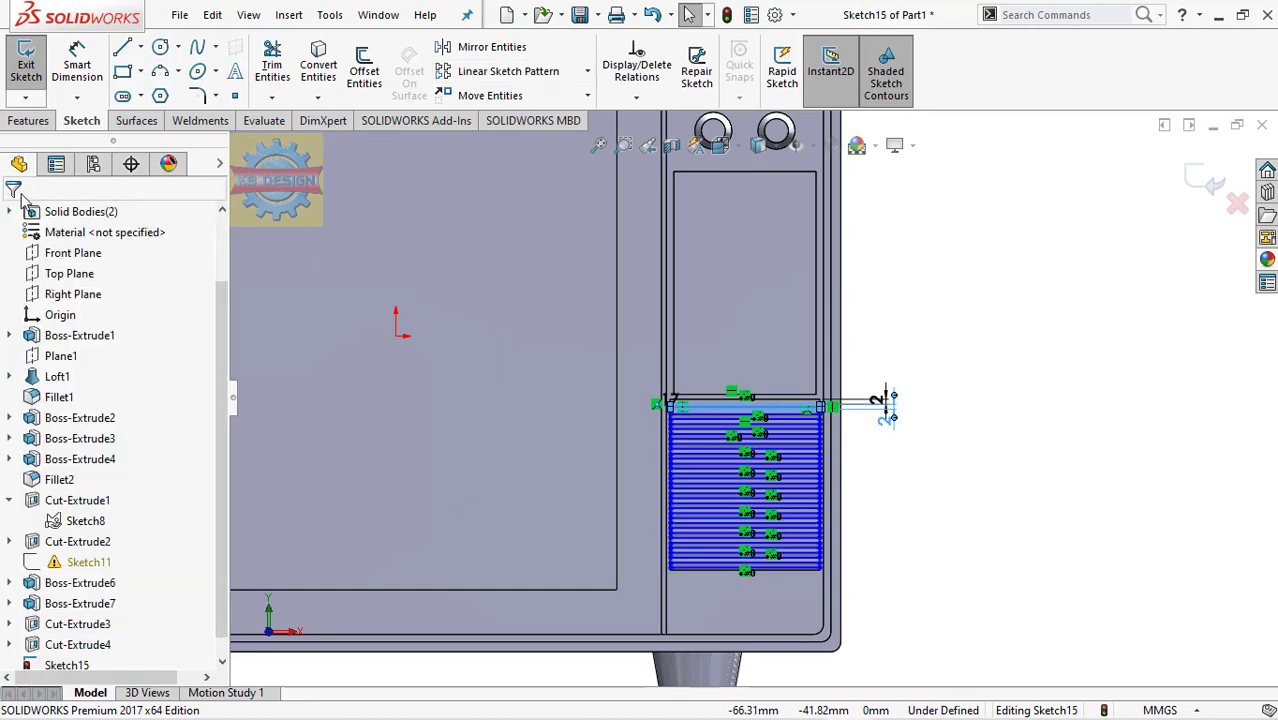
pyautogui.click(28, 88)
# Extrude the 17 patterned grille strips 1.00 mm as Boss-Extrude8.
pyautogui.click(29, 85)
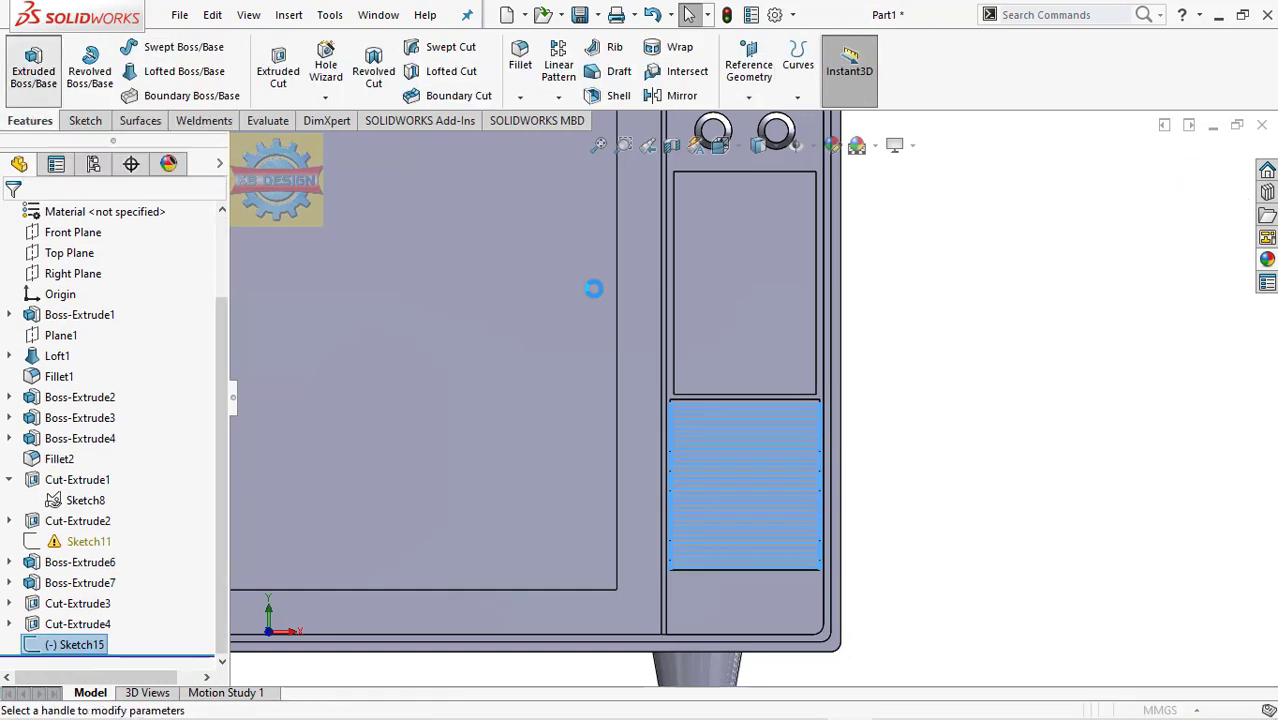
pyautogui.write('1')
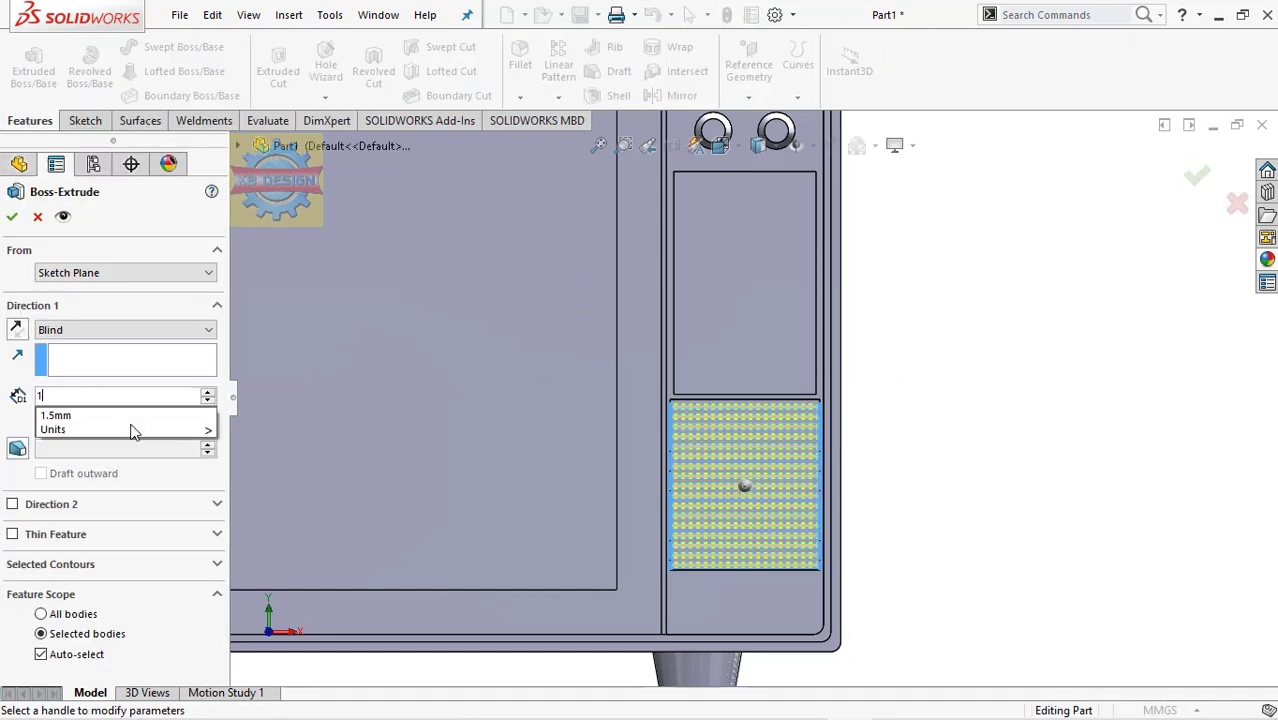
pyautogui.press('Return')
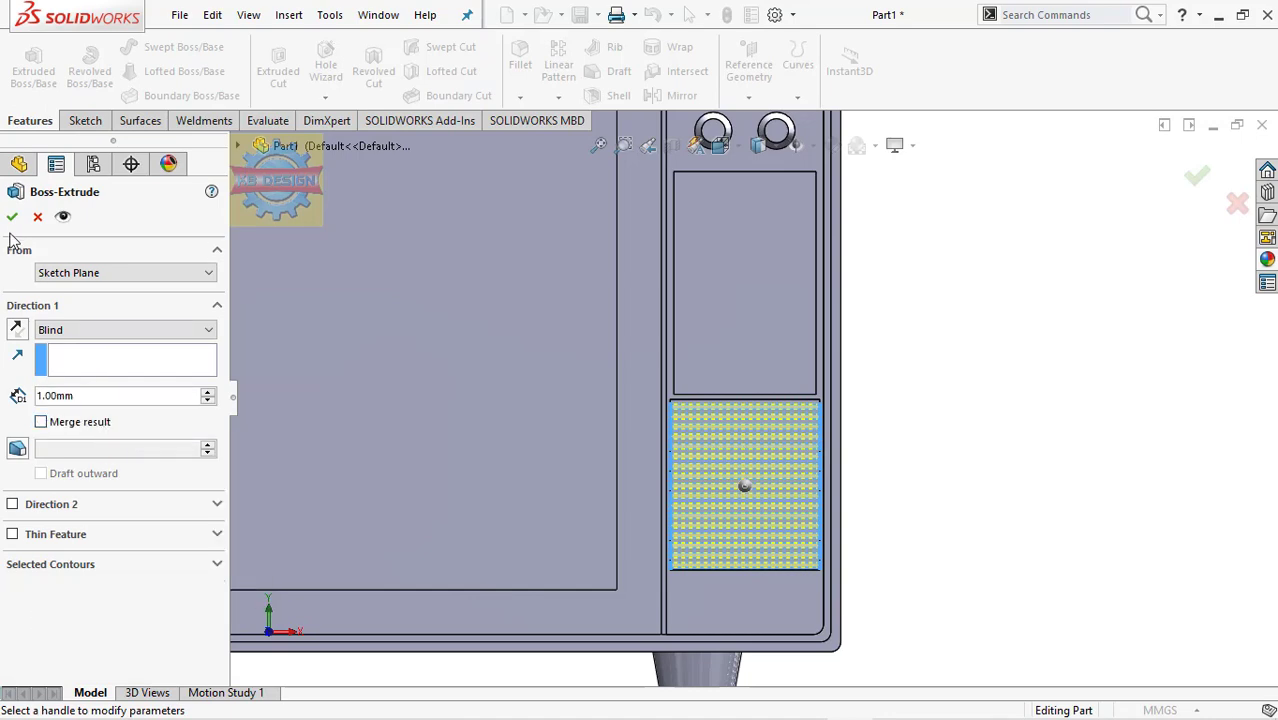
pyautogui.click(12, 218)
pyautogui.click(598, 145)
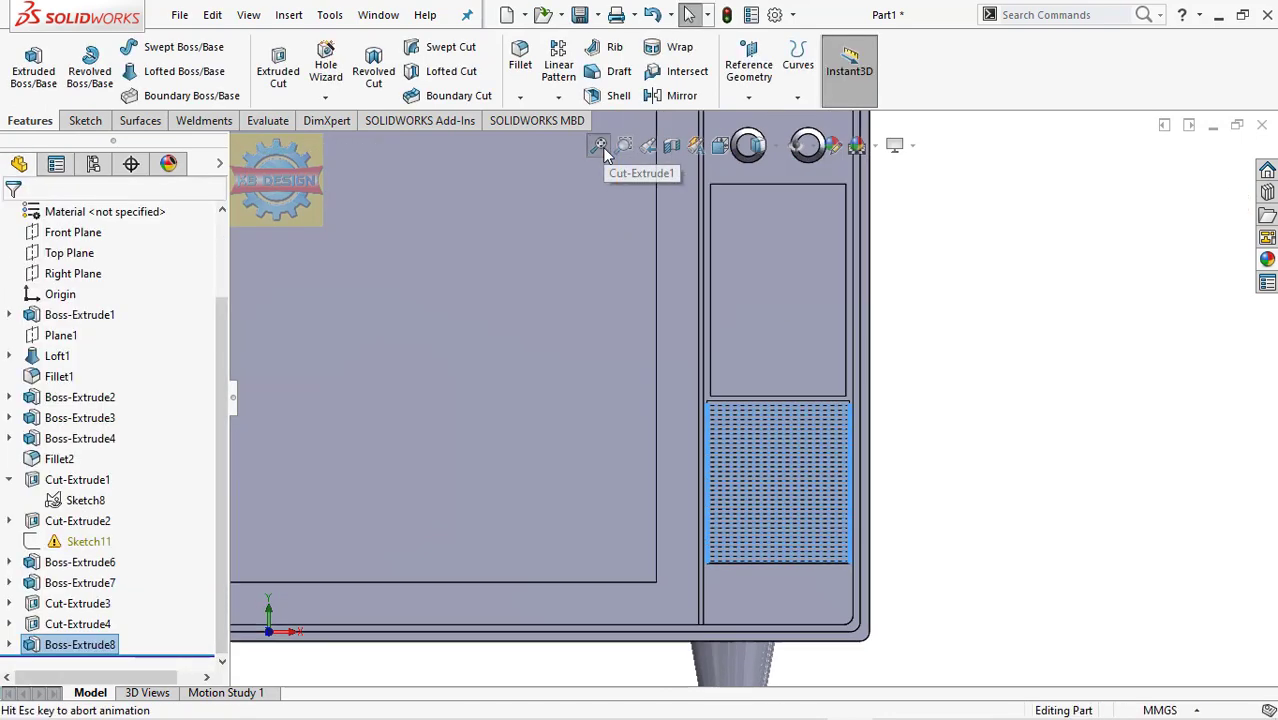
pyautogui.press('Escape')
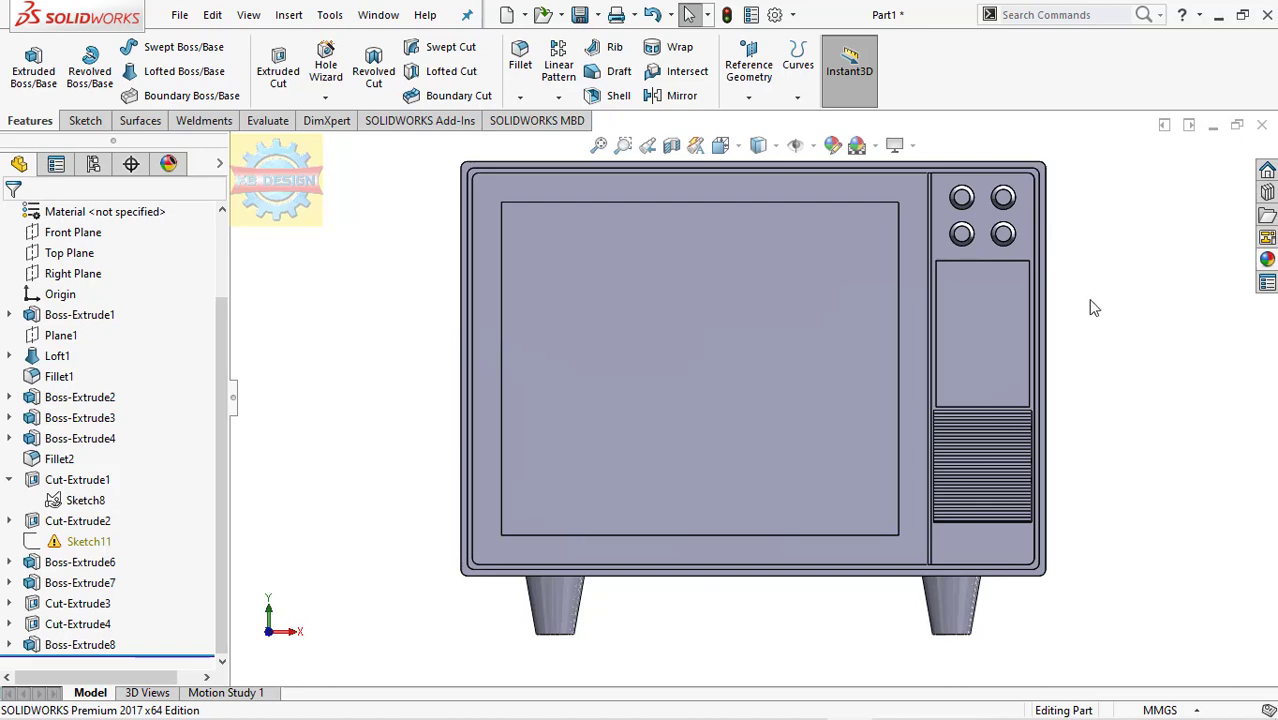
# Create Plane2 from the cabinet's front face, offset 82.50 mm (165/2) and flipped inward.
pyautogui.moveTo(1092, 307); pyautogui.dragTo(890, 262, button='middle')
pyautogui.scroll(-5, 828, 292)
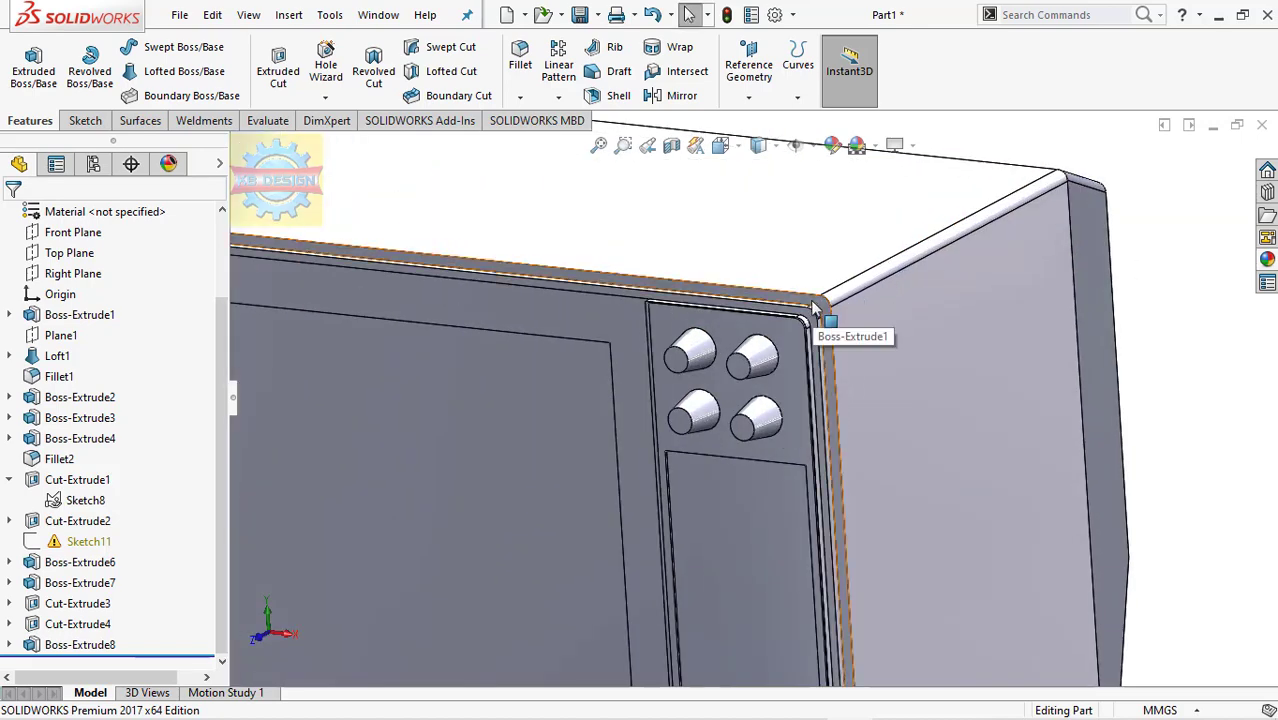
pyautogui.click(813, 308)
pyautogui.moveTo(1112, 355)
pyautogui.mouseDown(button='middle')
pyautogui.moveTo(1065, 367)
pyautogui.moveTo(1035, 333)
pyautogui.mouseUp(button='middle')
pyautogui.click(748, 97)
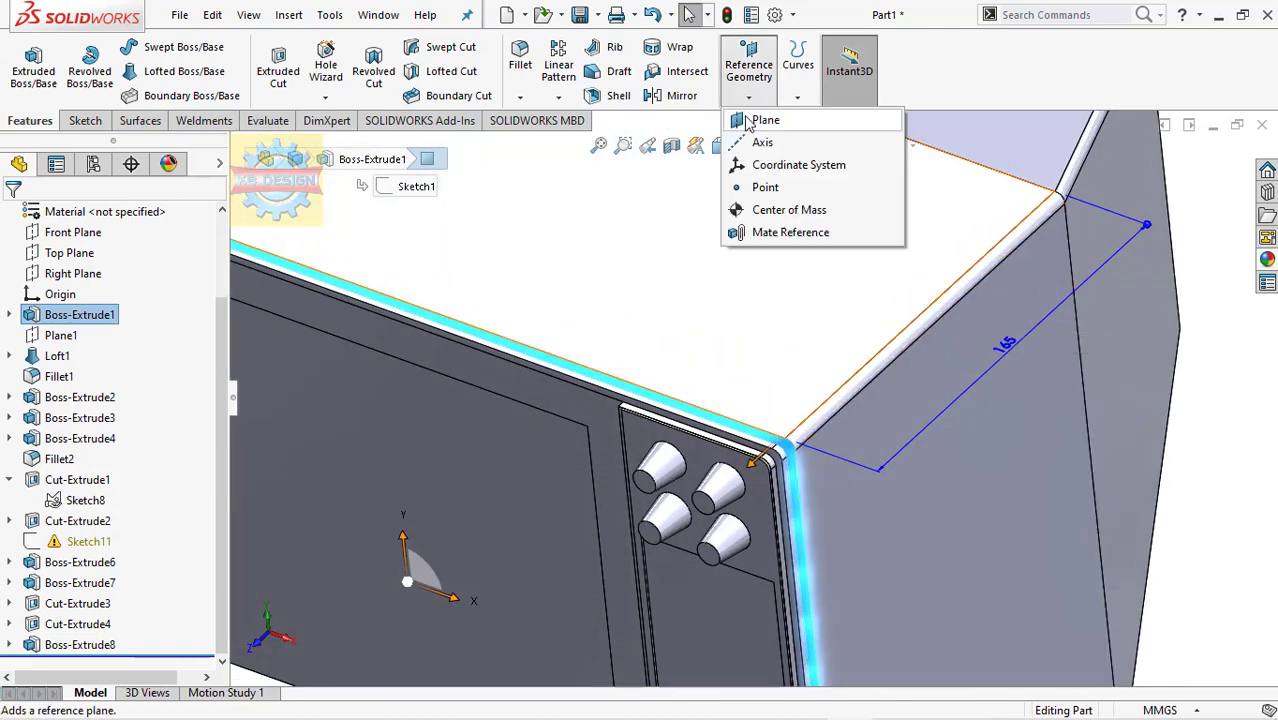
pyautogui.click(748, 120)
pyautogui.write('165/')
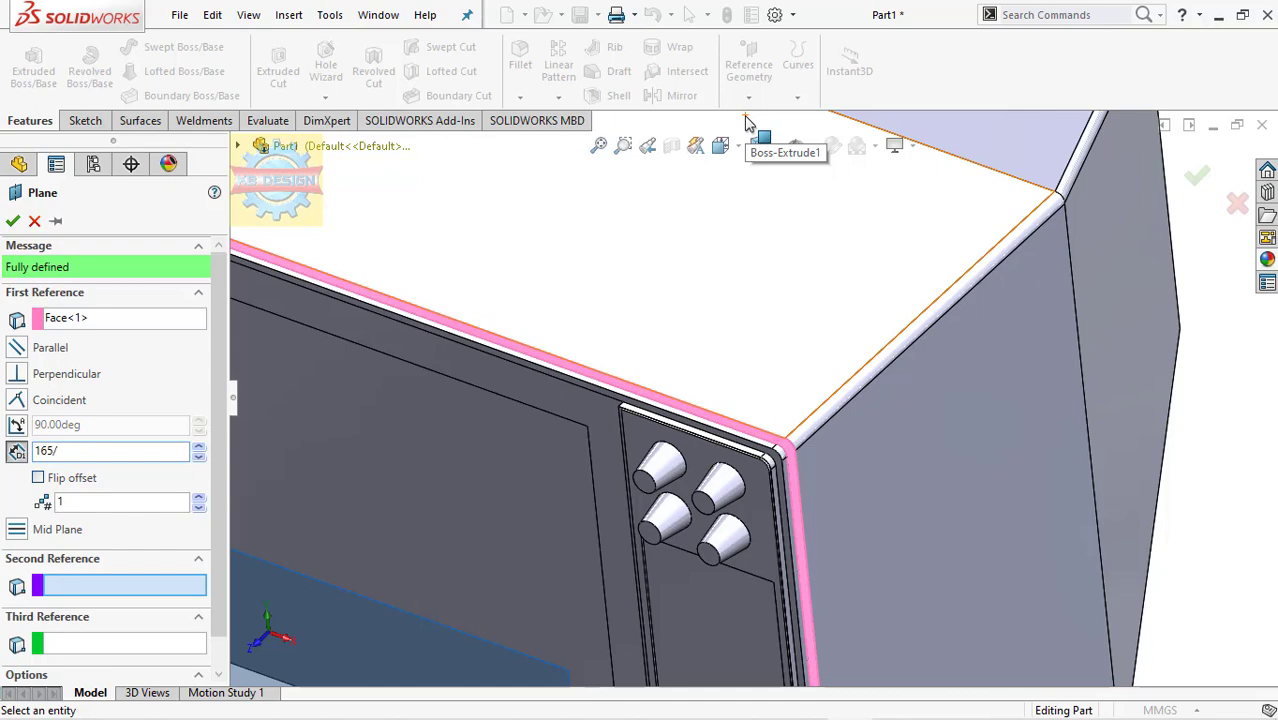
pyautogui.write('2')
pyautogui.press('Return')
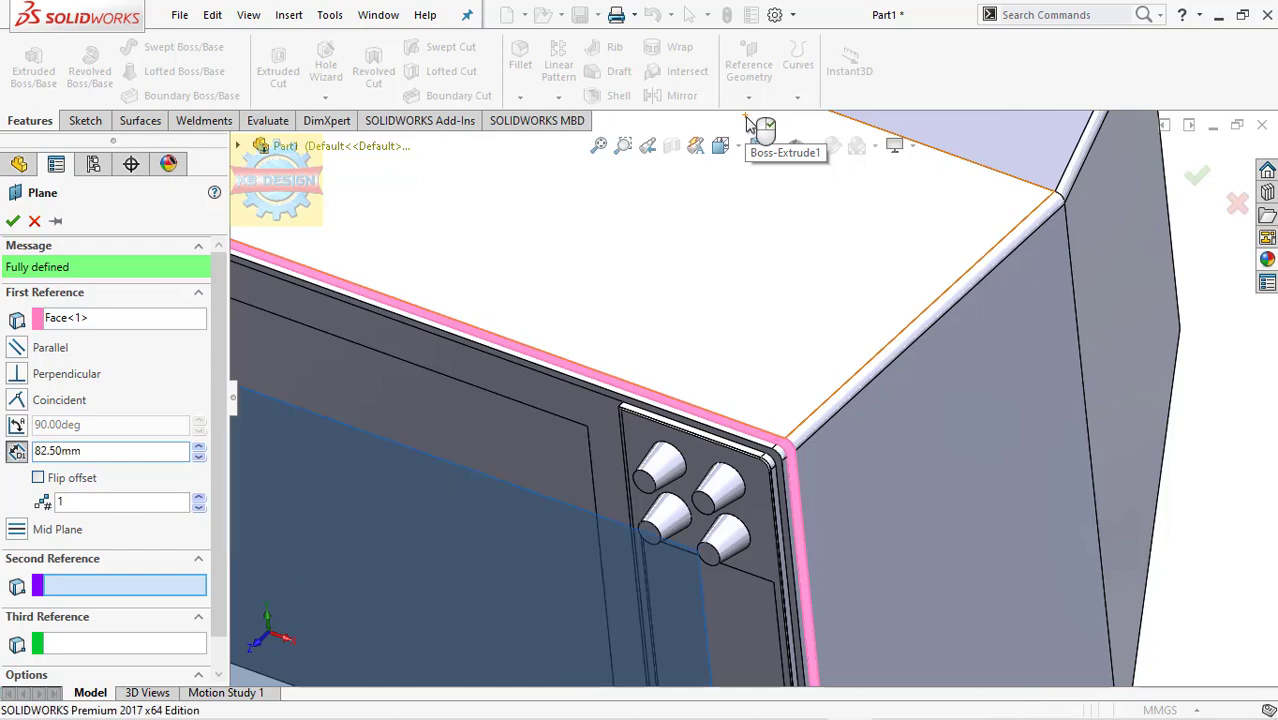
pyautogui.click(64, 478)
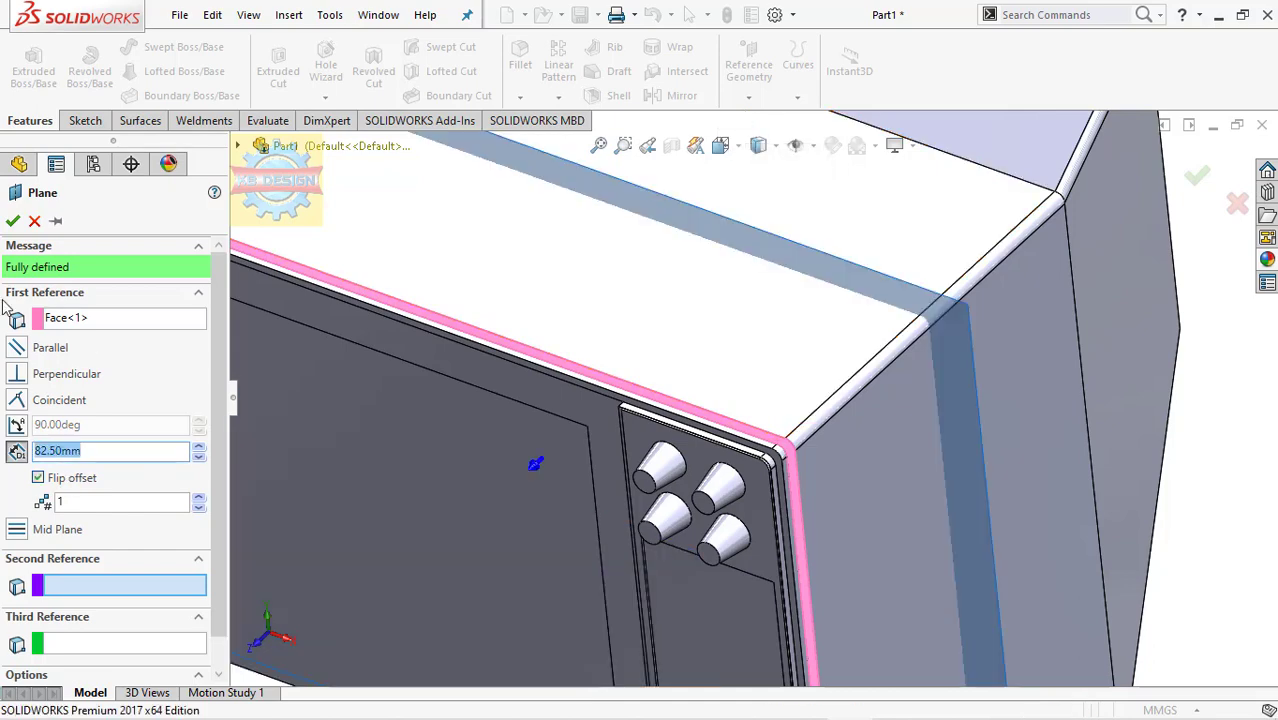
pyautogui.click(12, 221)
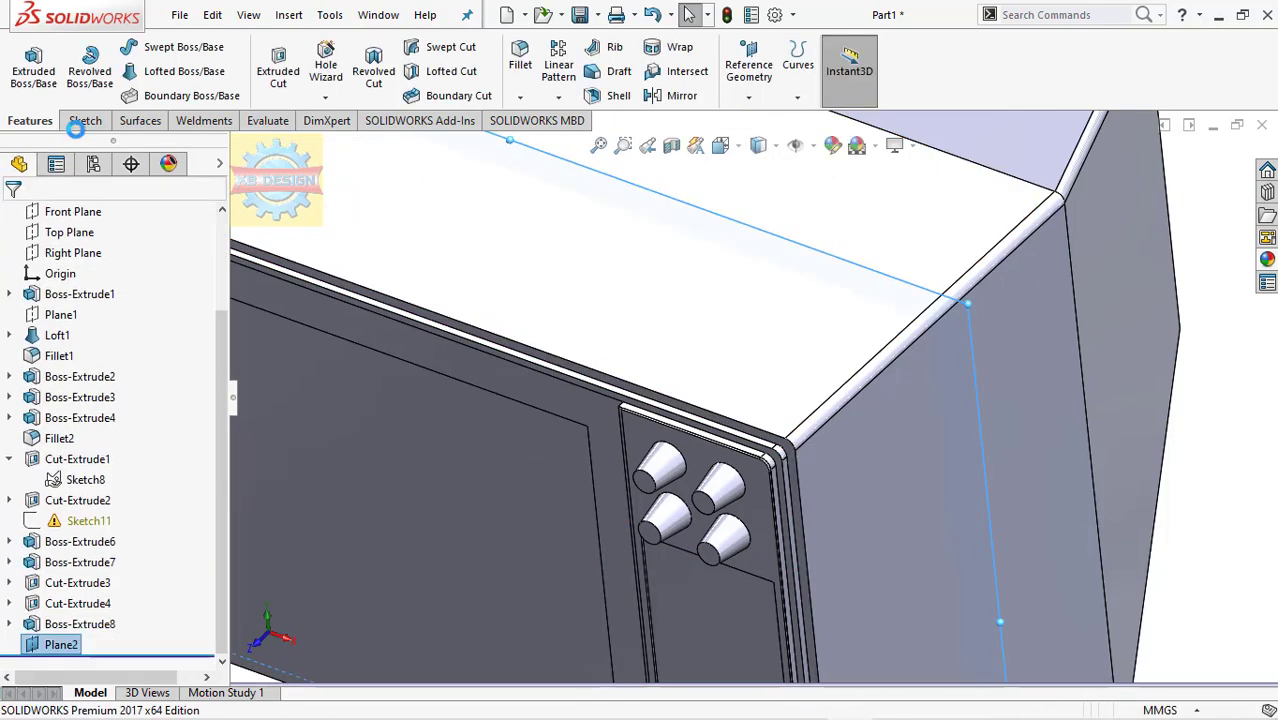
pyautogui.rightClick(55, 647)
# Start a sketch on Plane2 viewed face-on and draw a vertical centerline up from the top edge.
pyautogui.click(143, 294)
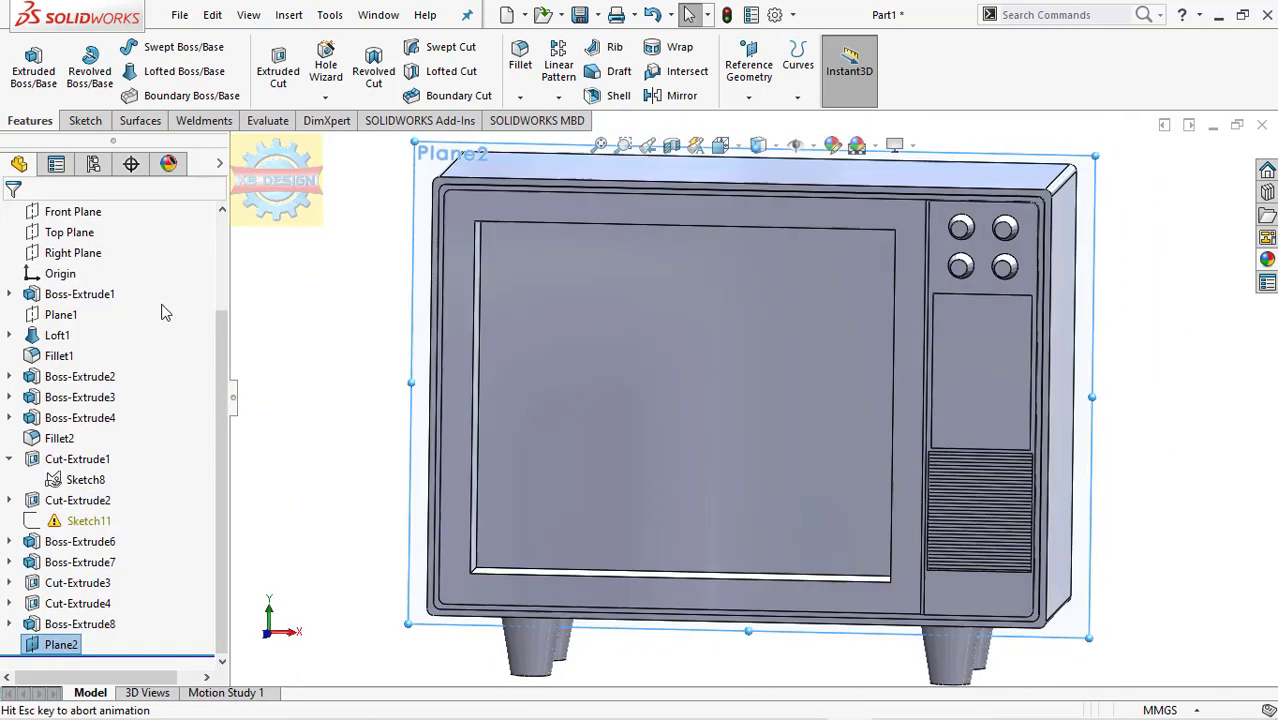
pyautogui.click(82, 120)
pyautogui.click(24, 58)
pyautogui.click(140, 47)
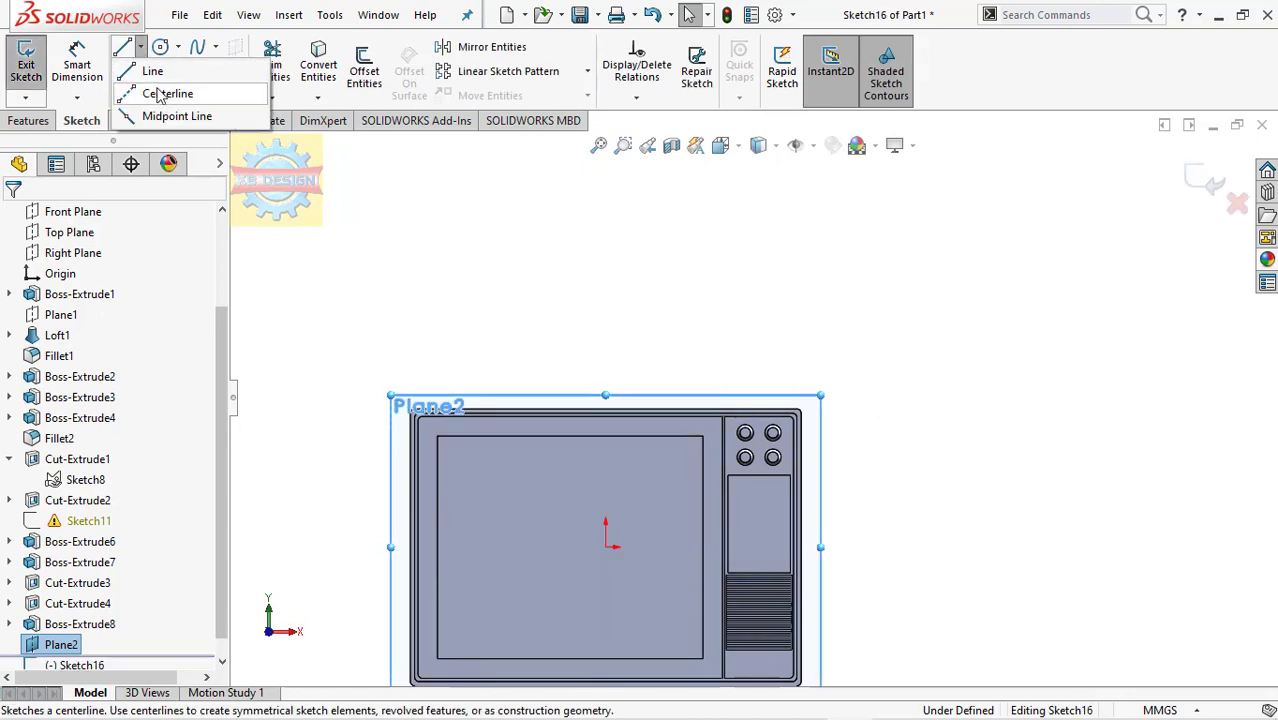
pyautogui.click(170, 91)
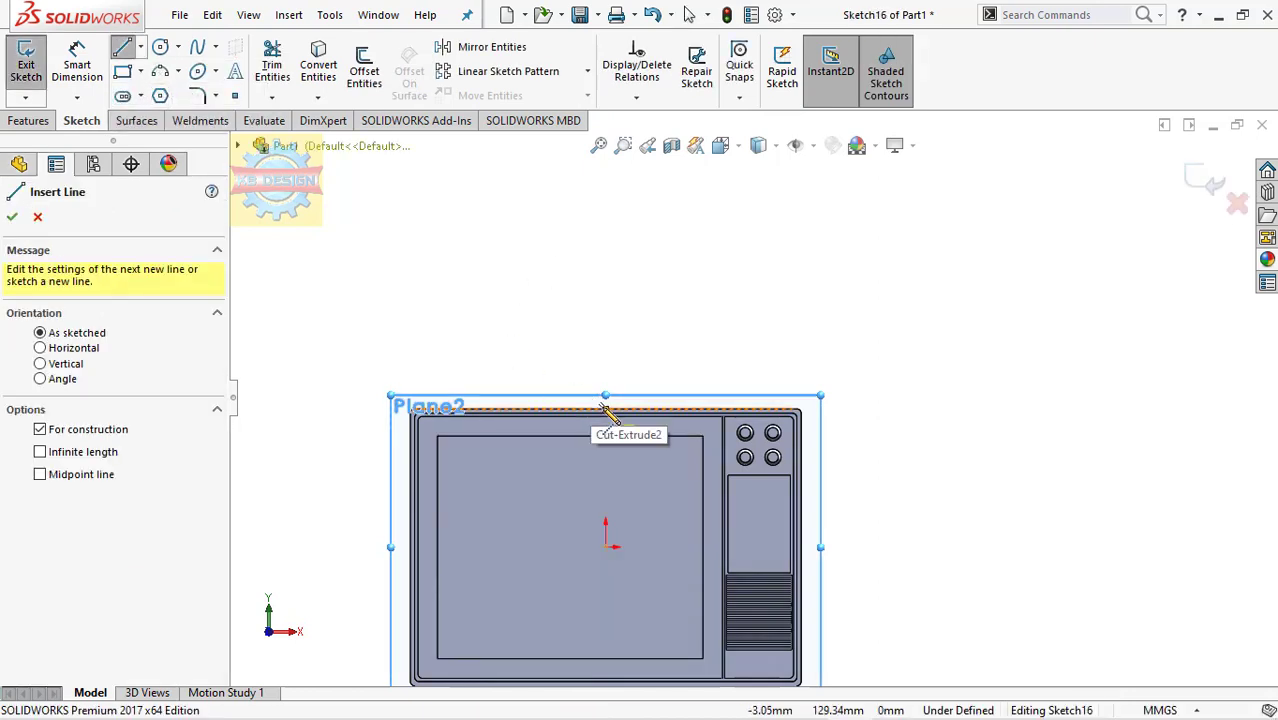
pyautogui.click(605, 396)
pyautogui.click(605, 202)
pyautogui.press('Escape')
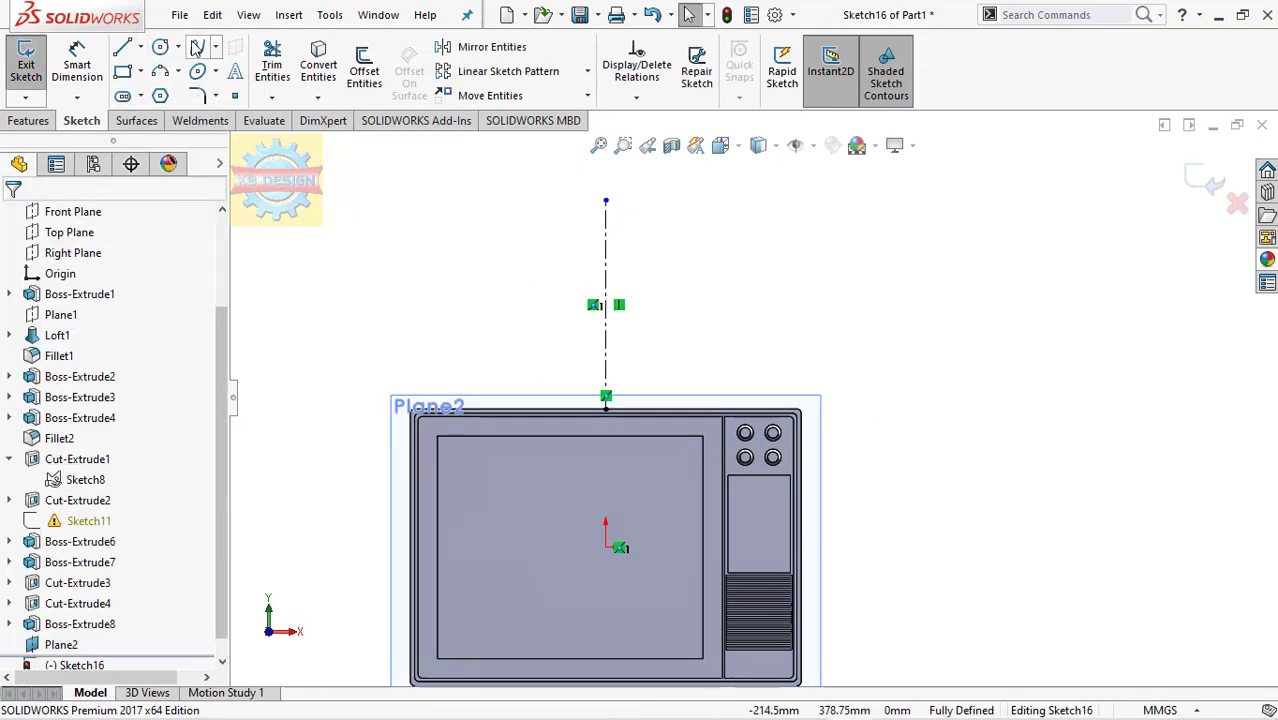
# Draw a second centerline from the top edge angled up and to the right for the antenna.
pyautogui.click(142, 55)
pyautogui.click(170, 89)
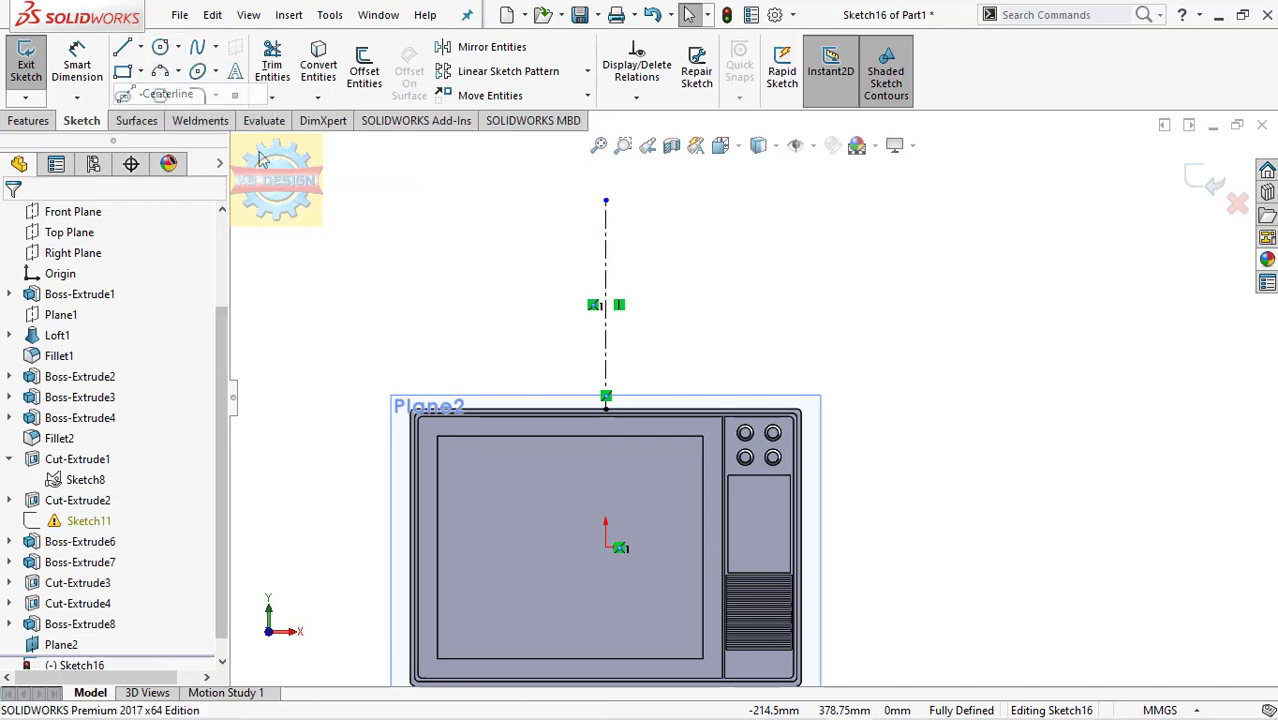
pyautogui.click(606, 410)
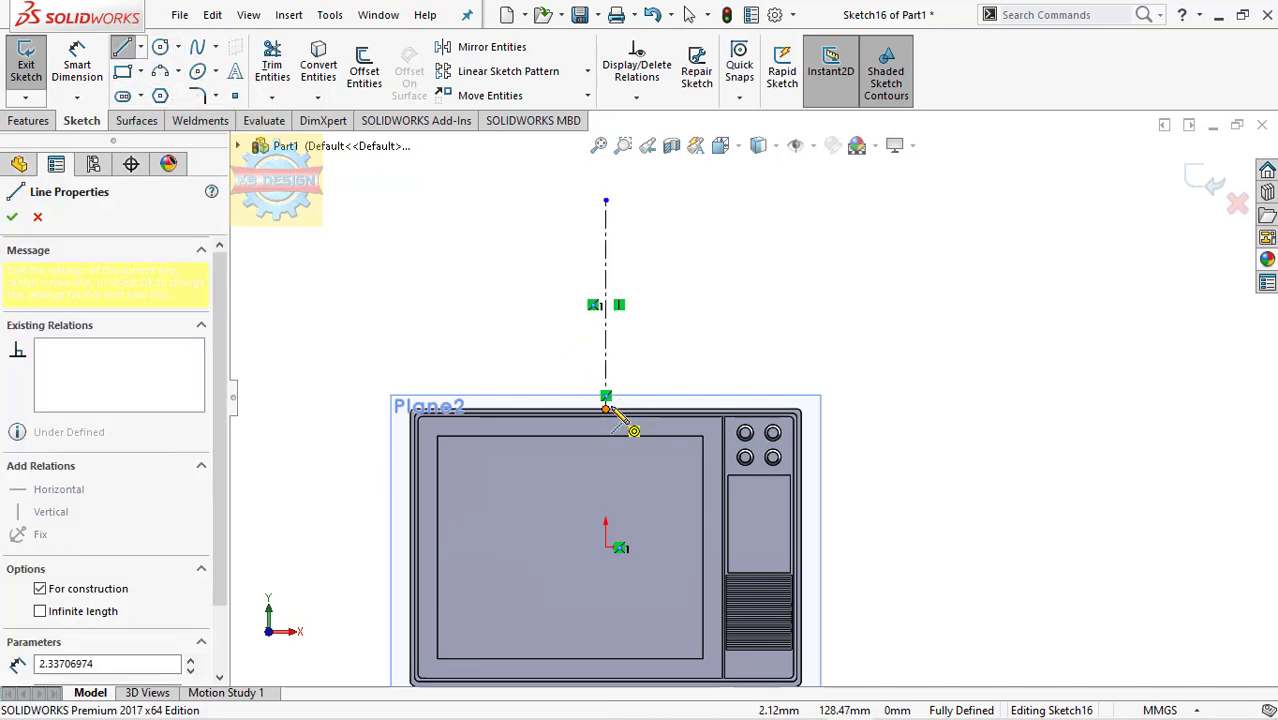
pyautogui.click(705, 217)
pyautogui.press('Escape')
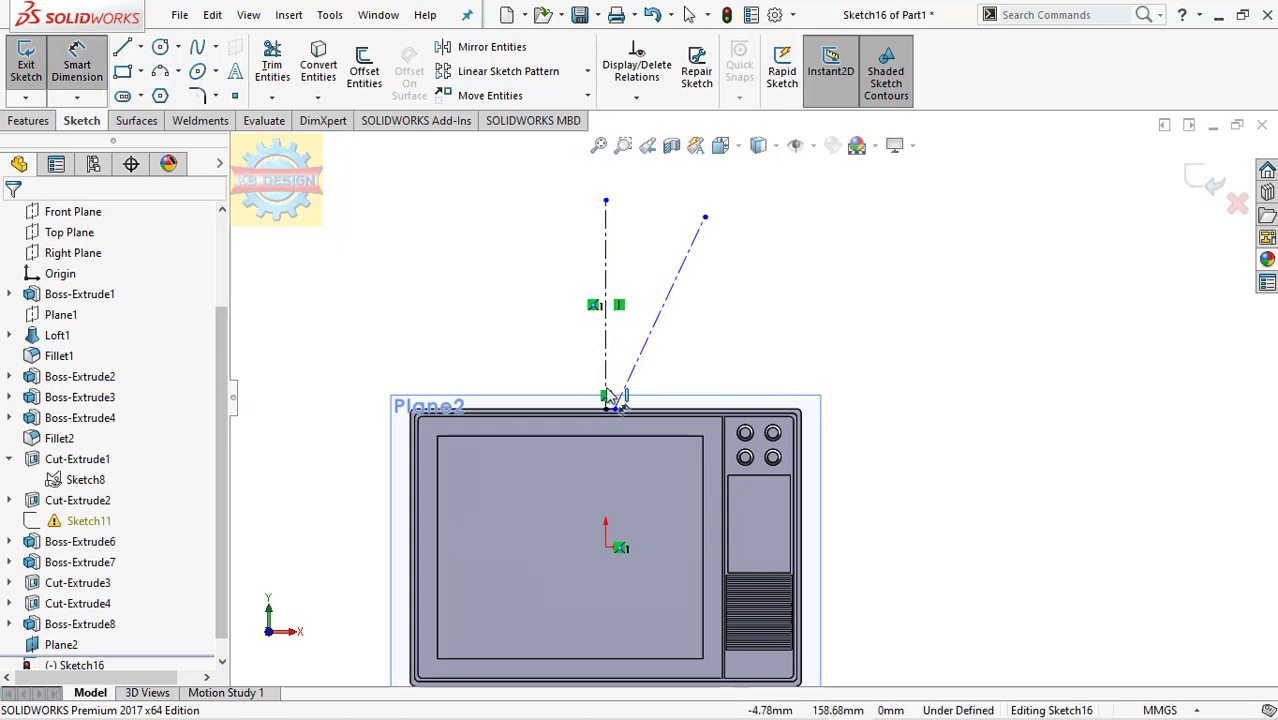
# Dimension the antenna centerline 3 mm off the vertical centerline's base and 30° from vertical.
pyautogui.click(606, 410)
pyautogui.click(612, 416)
pyautogui.click(619, 466)
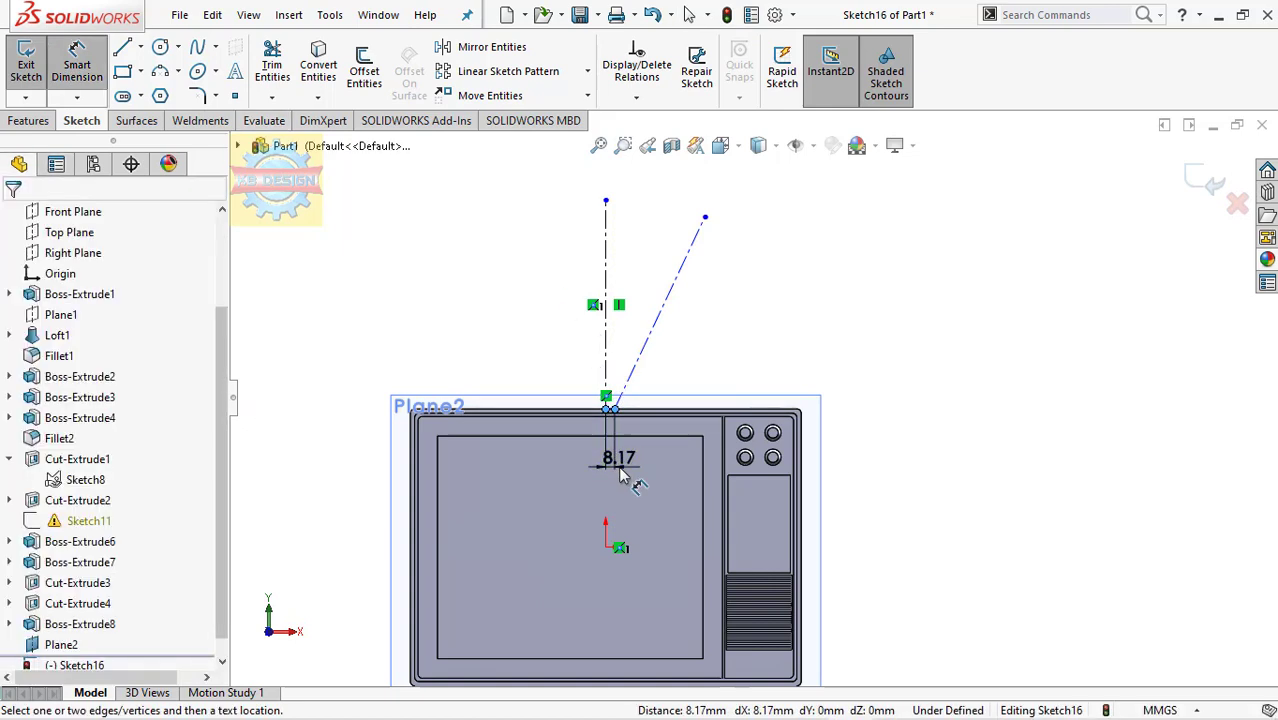
pyautogui.write('3')
pyautogui.press('Return')
pyautogui.press('Escape')
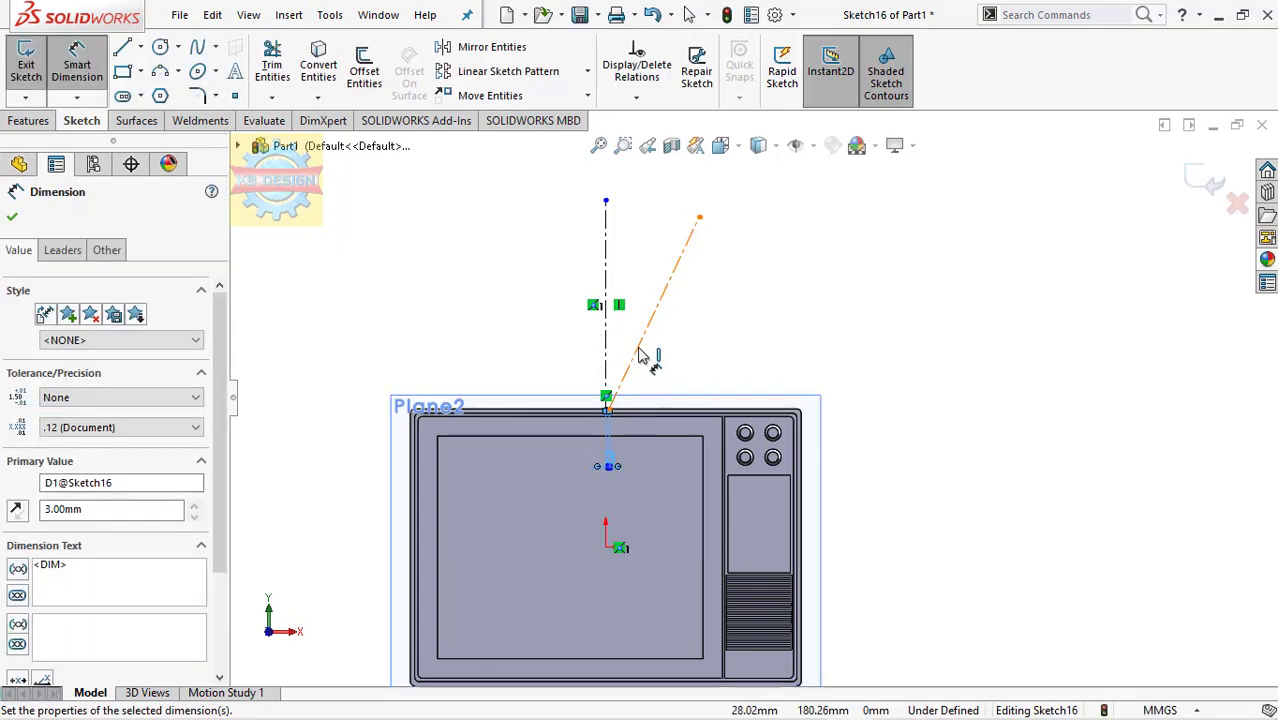
pyautogui.click(640, 352)
pyautogui.click(606, 290)
pyautogui.click(648, 287)
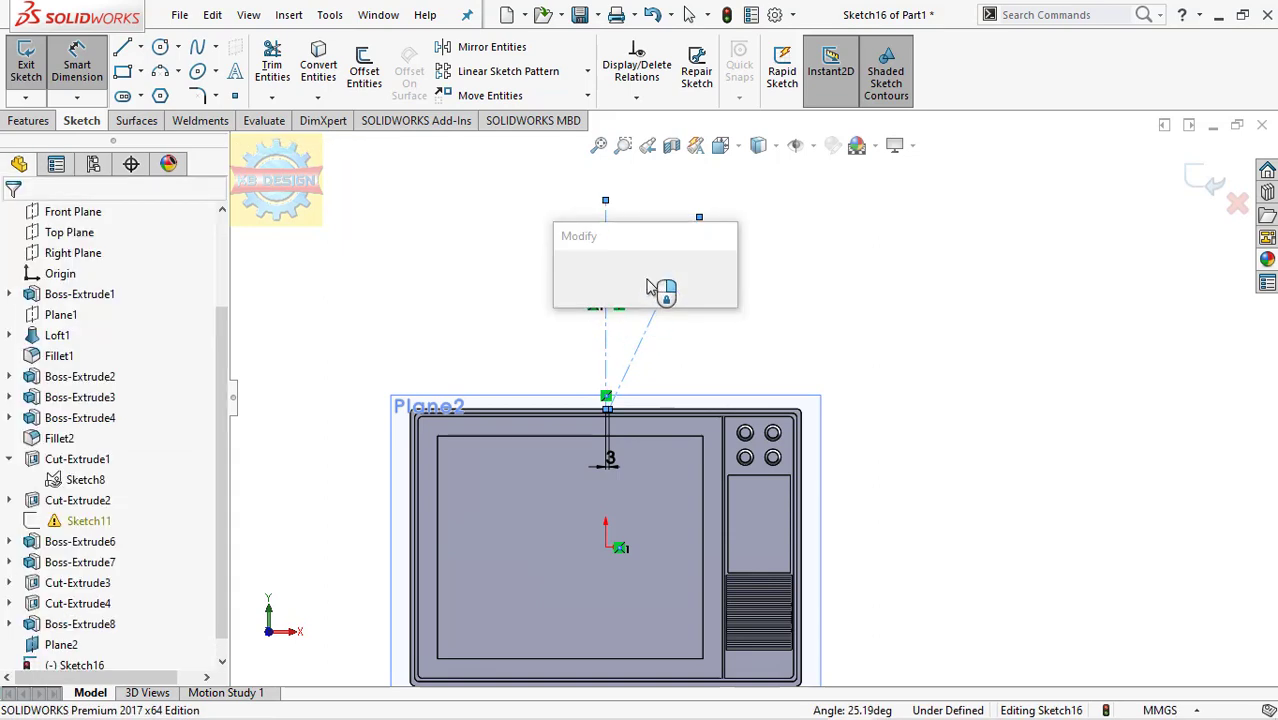
pyautogui.write('30')
pyautogui.press('Return')
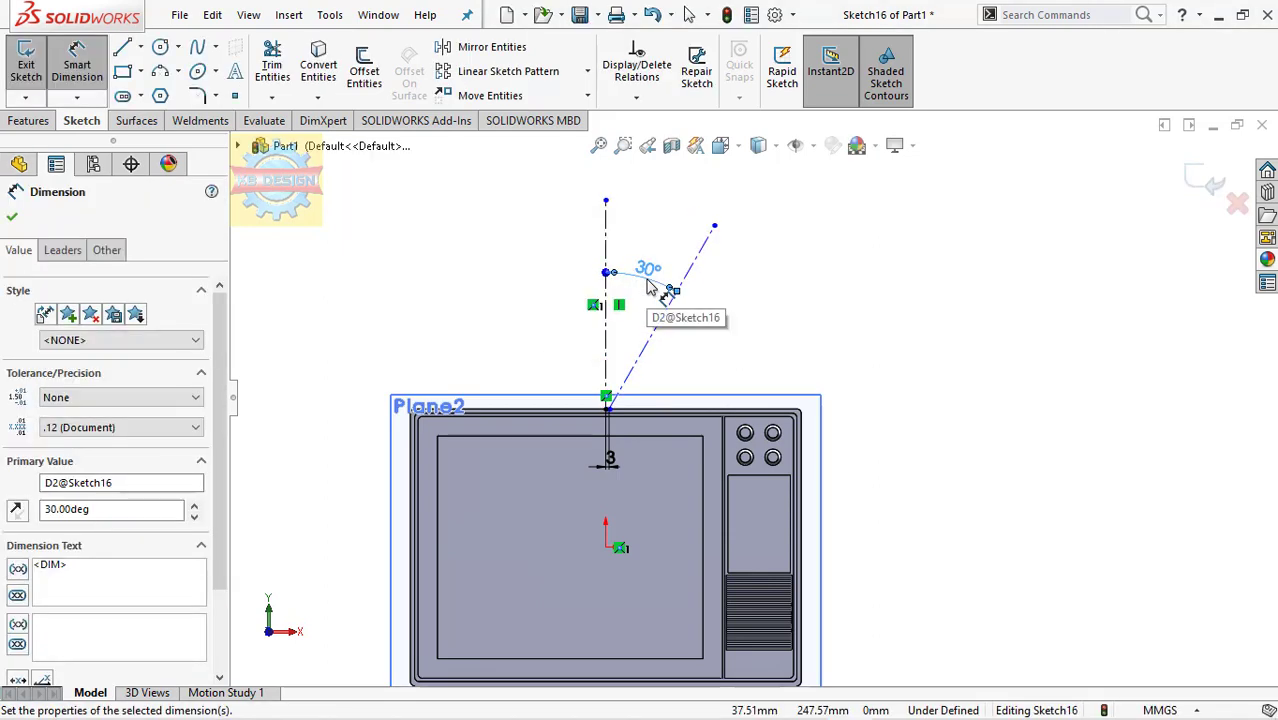
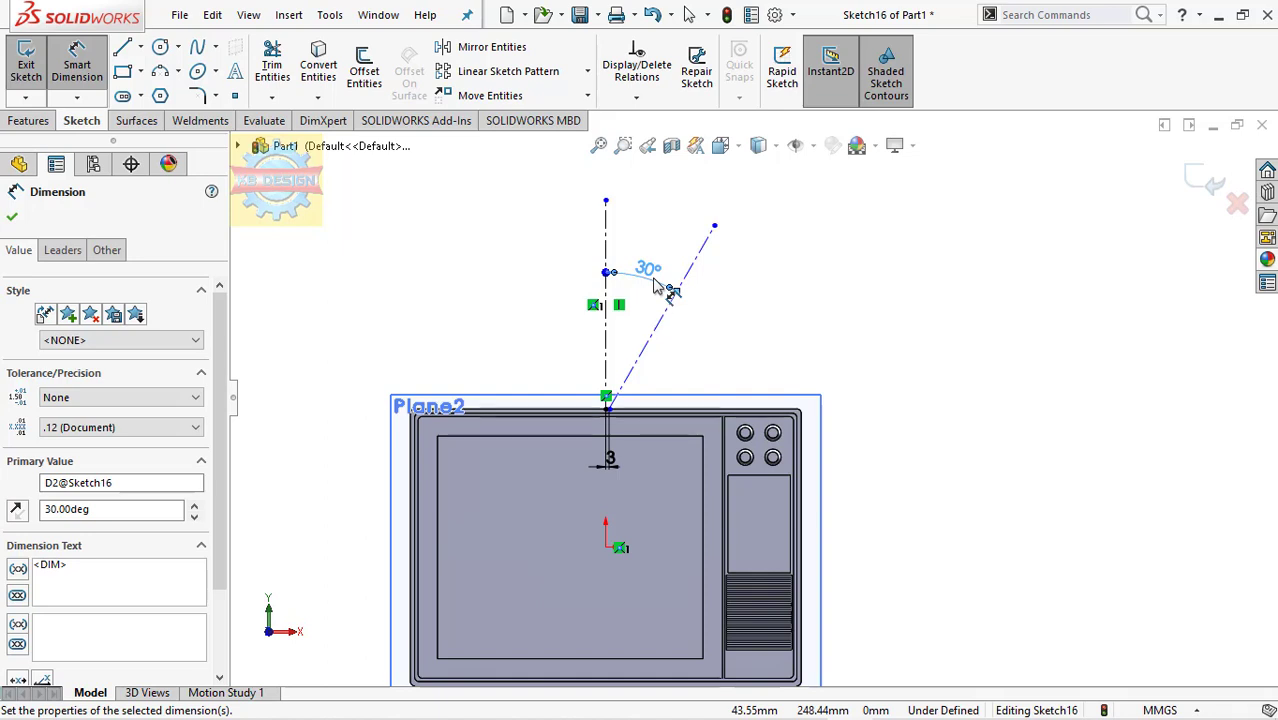
# Draw a line from the top-edge centerline point alongside the 30° construction line.
pyautogui.click(122, 48)
pyautogui.scroll(-3, 642, 317)
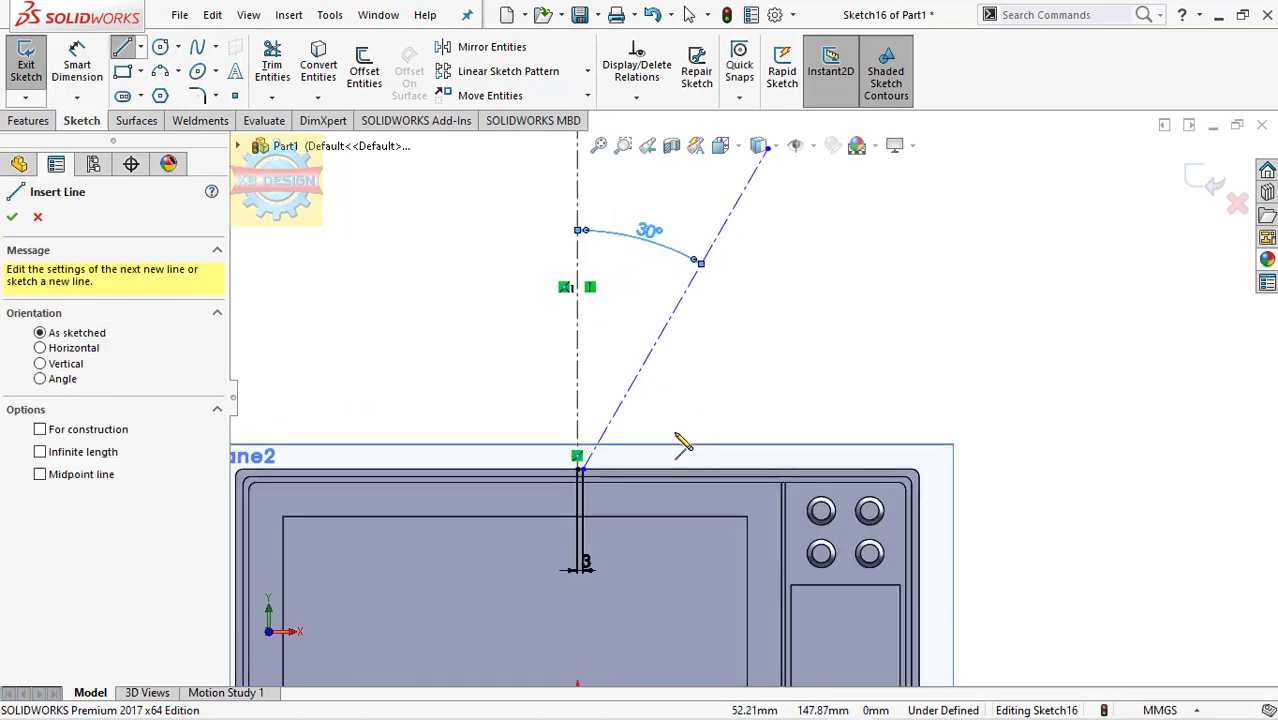
pyautogui.click(578, 474)
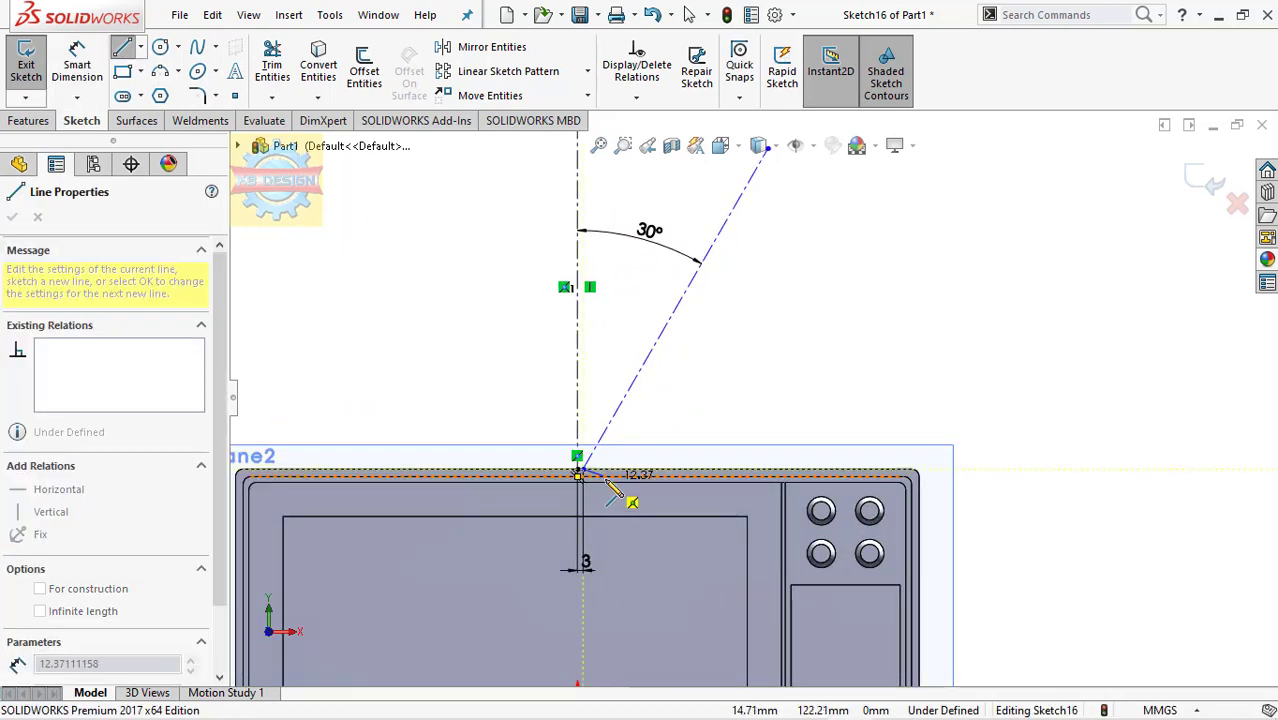
pyautogui.scroll(-3, 607, 481)
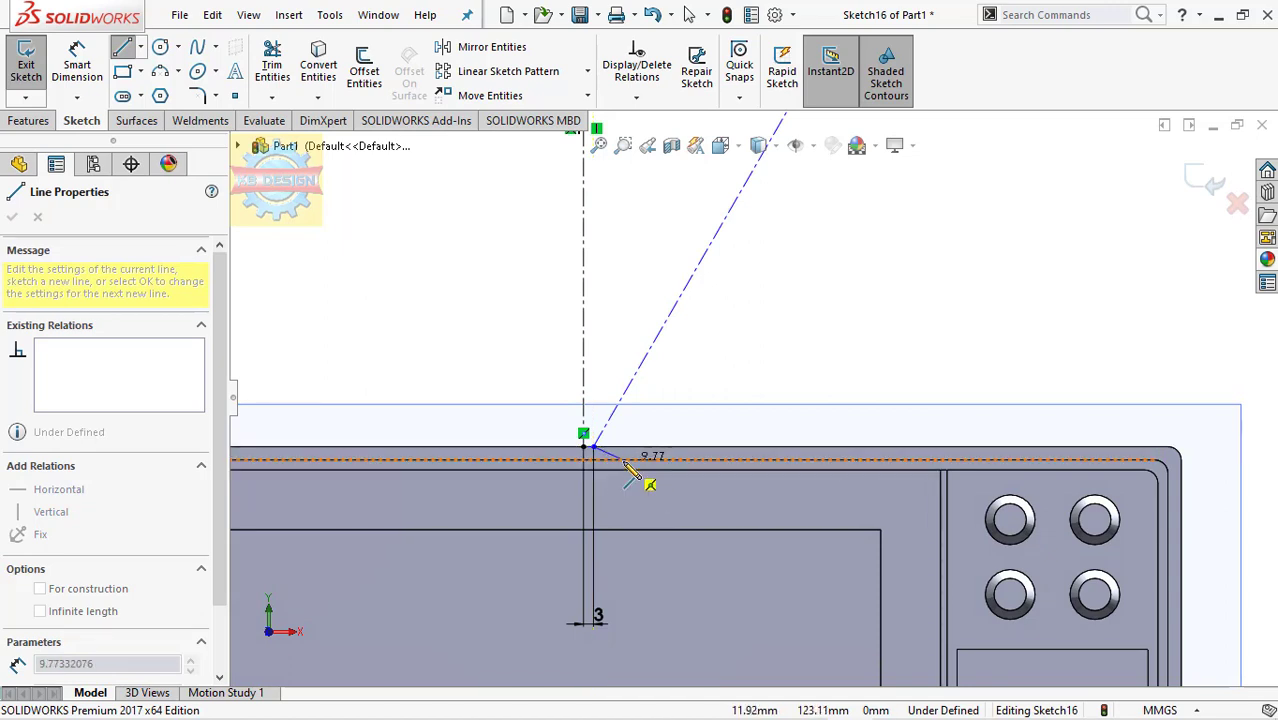
pyautogui.scroll(-3, 622, 460)
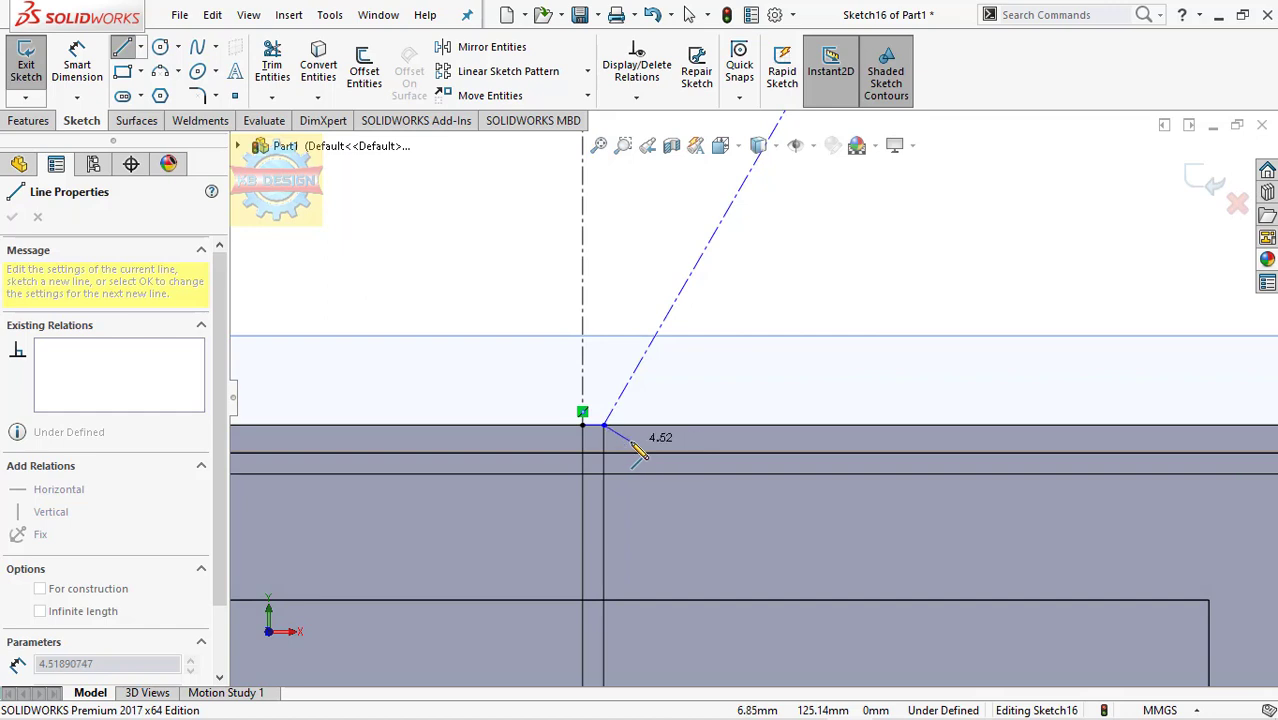
pyautogui.scroll(1, 736, 302)
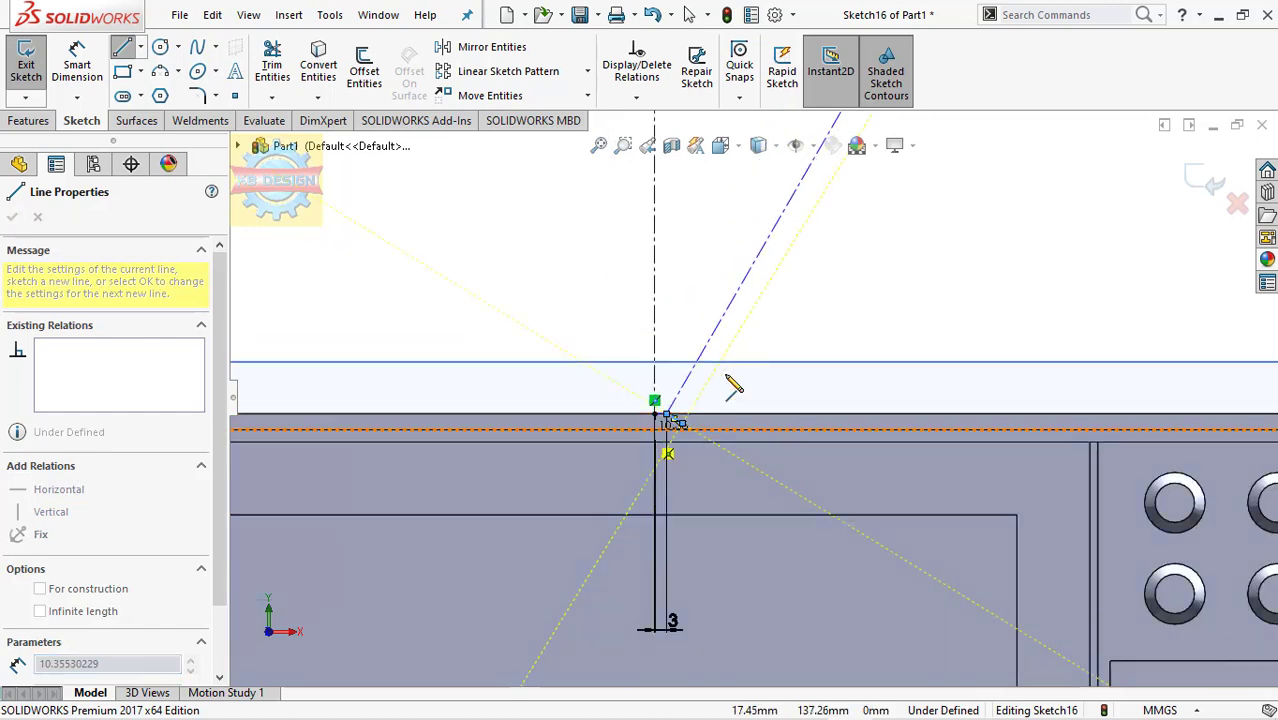
pyautogui.scroll(2, 818, 276)
pyautogui.click(842, 199)
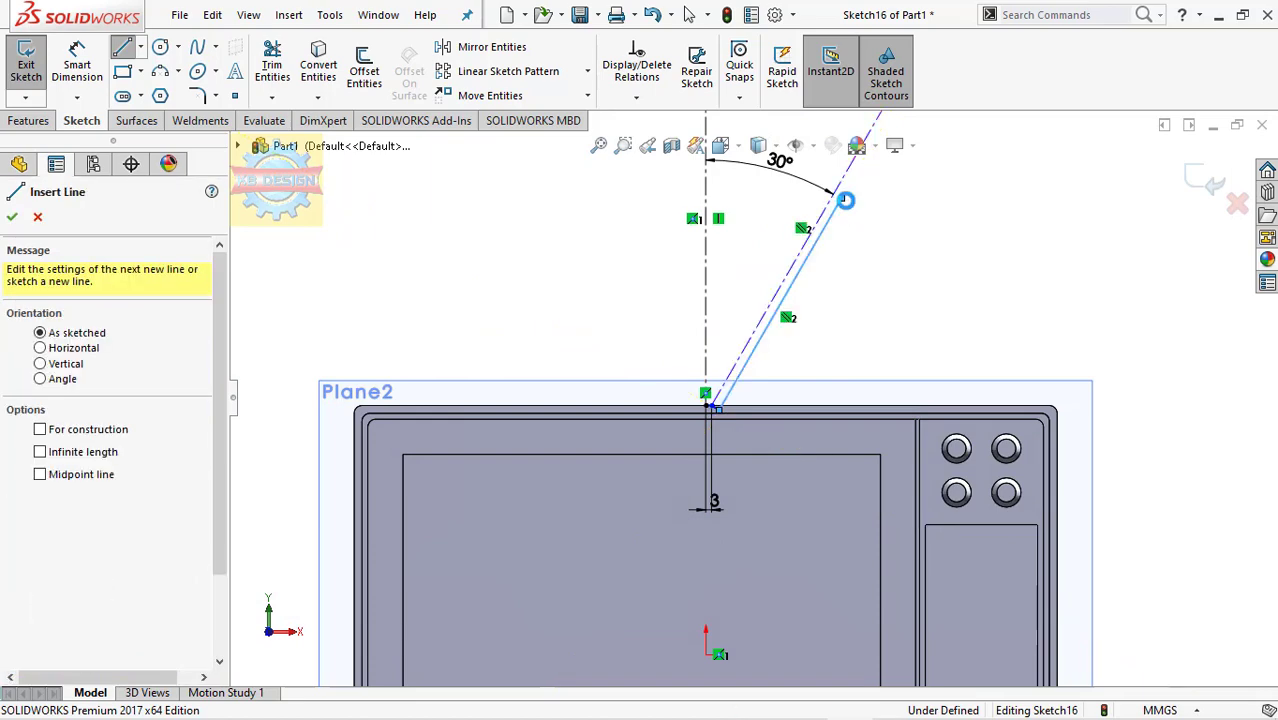
pyautogui.press('Escape')
pyautogui.click(636, 97)
# Add a Perpendicular relation between the short lines and a Parallel relation to the antenna line.
pyautogui.click(640, 142)
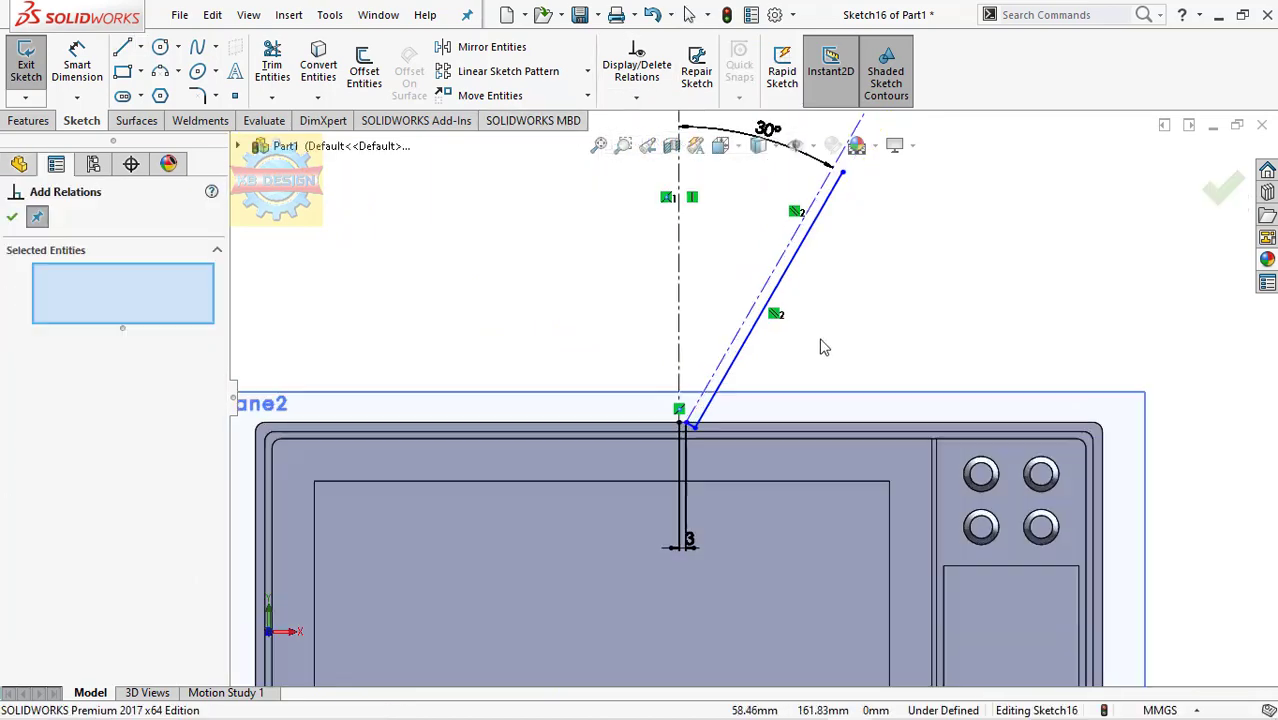
pyautogui.scroll(-3, 593, 522)
pyautogui.click(547, 526)
pyautogui.click(538, 535)
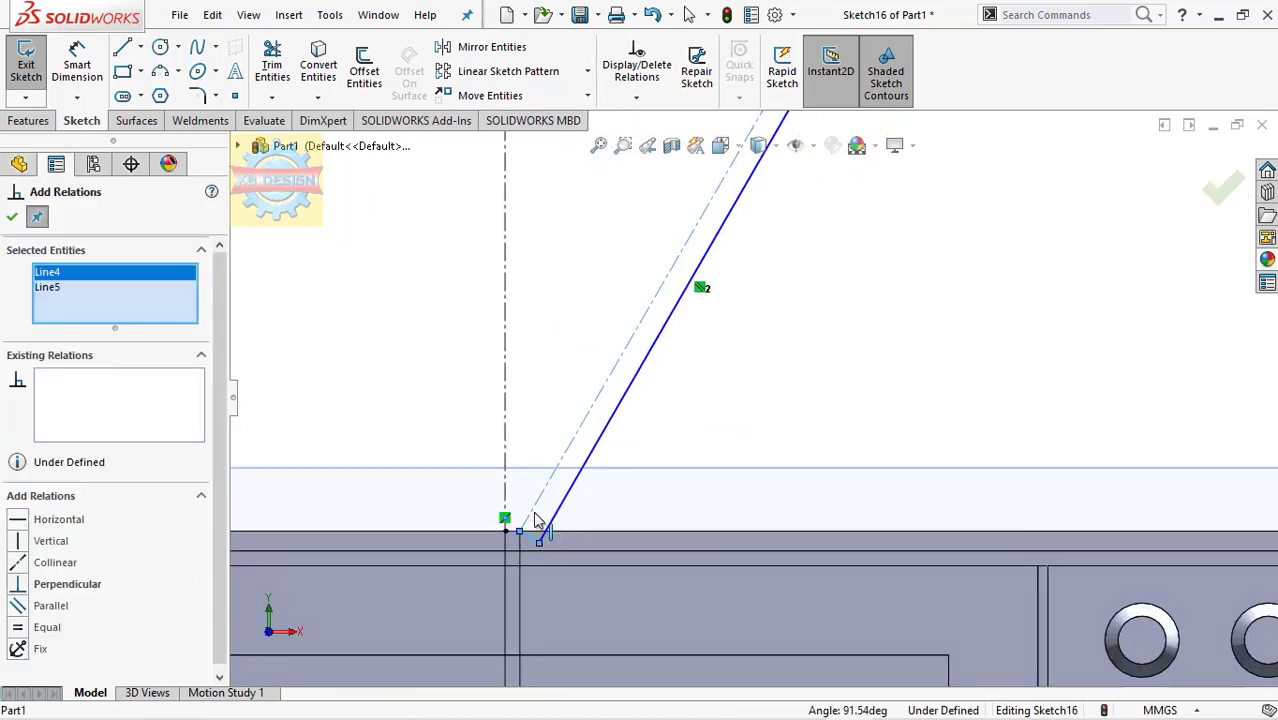
pyautogui.click(40, 583)
pyautogui.press('Escape')
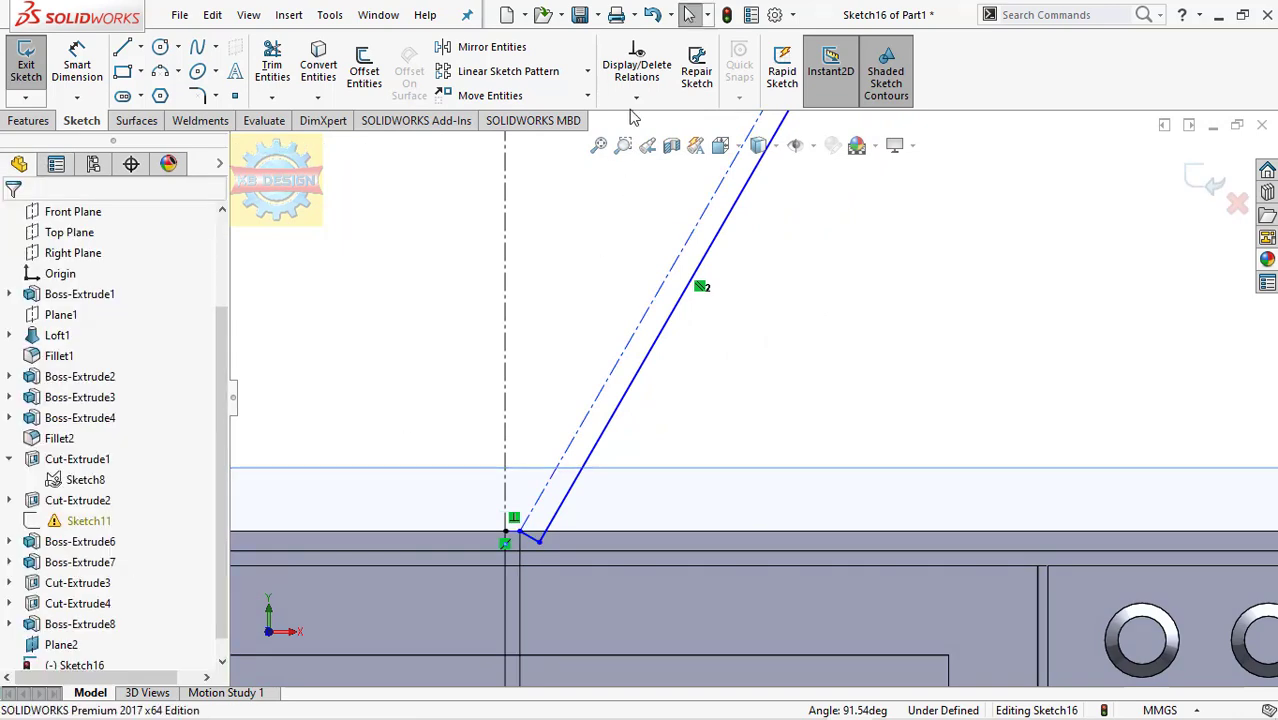
pyautogui.click(636, 97)
pyautogui.click(642, 140)
pyautogui.click(662, 347)
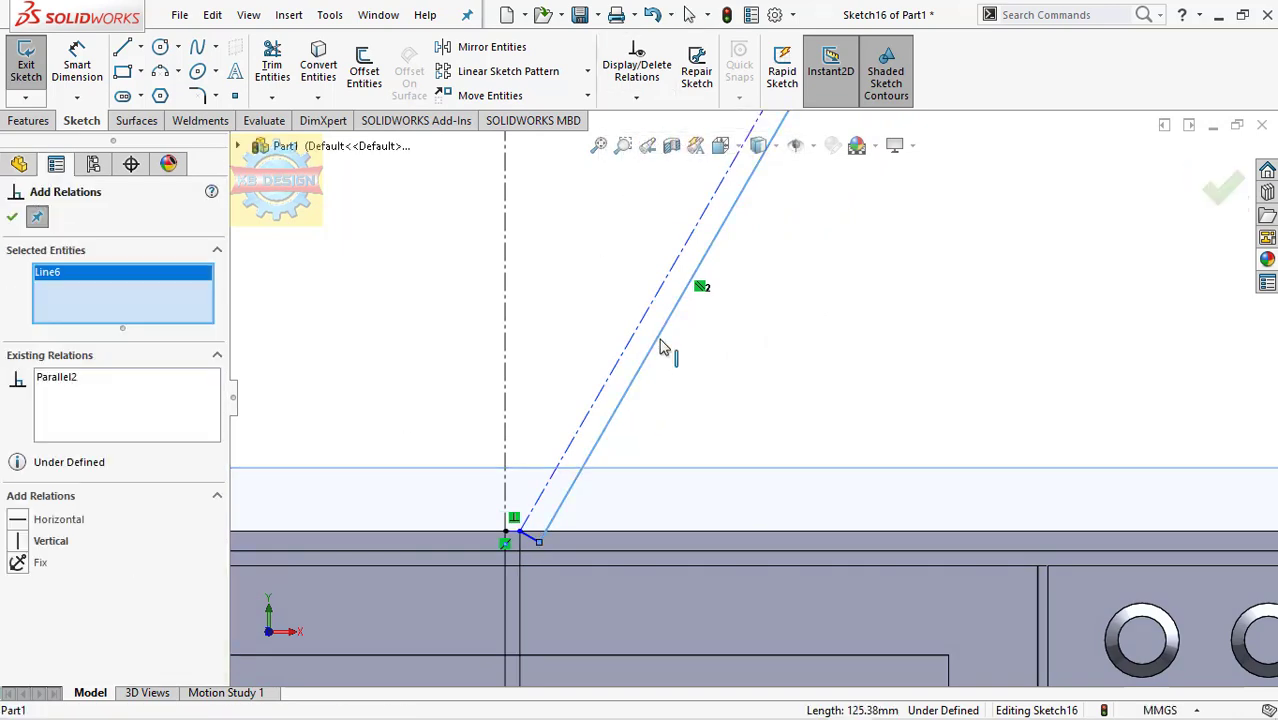
pyautogui.press('Escape')
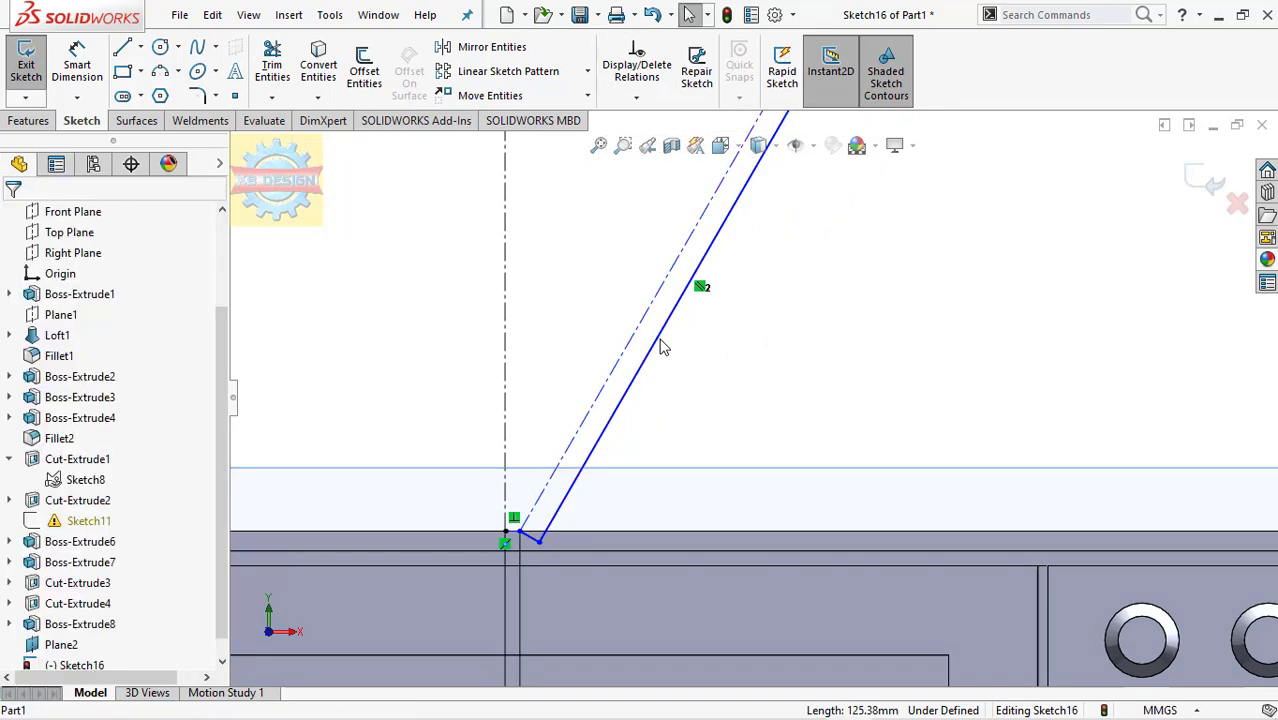
pyautogui.scroll(2, 690, 318)
pyautogui.scroll(-1, 908, 252)
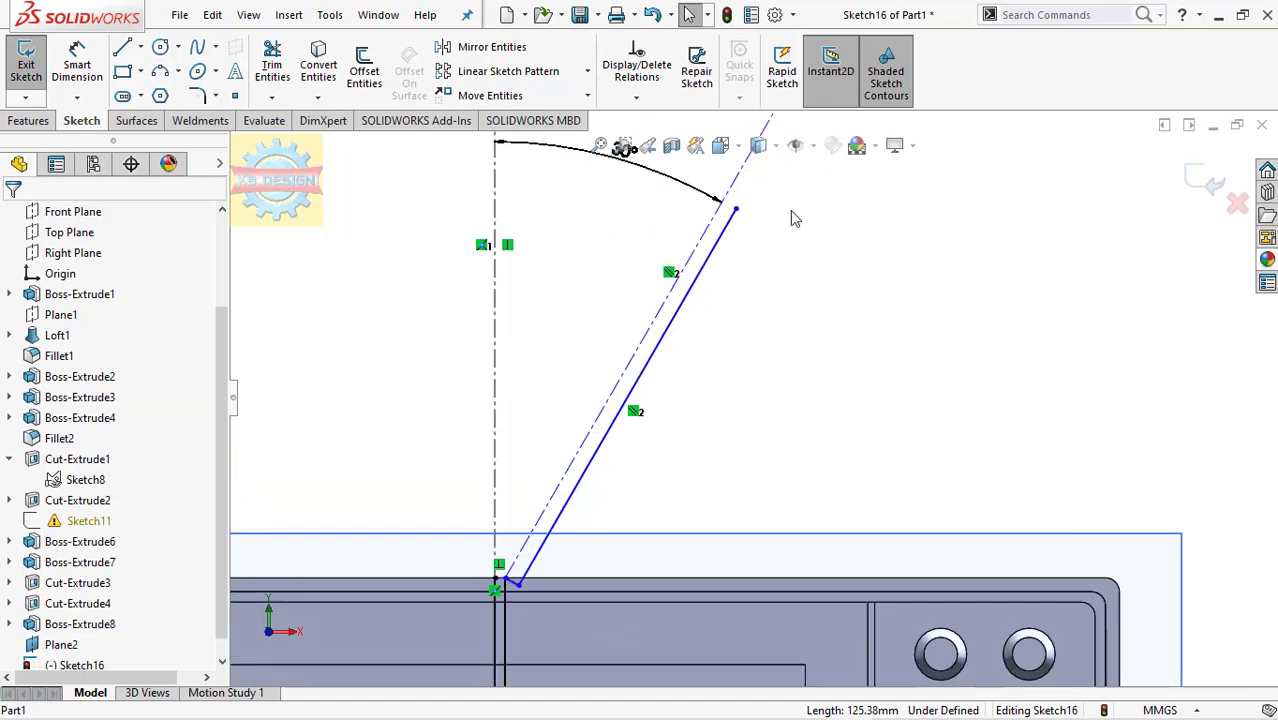
# Dimension the antenna line 4.50 mm from the construction line and 210 mm long.
pyautogui.click(77, 65)
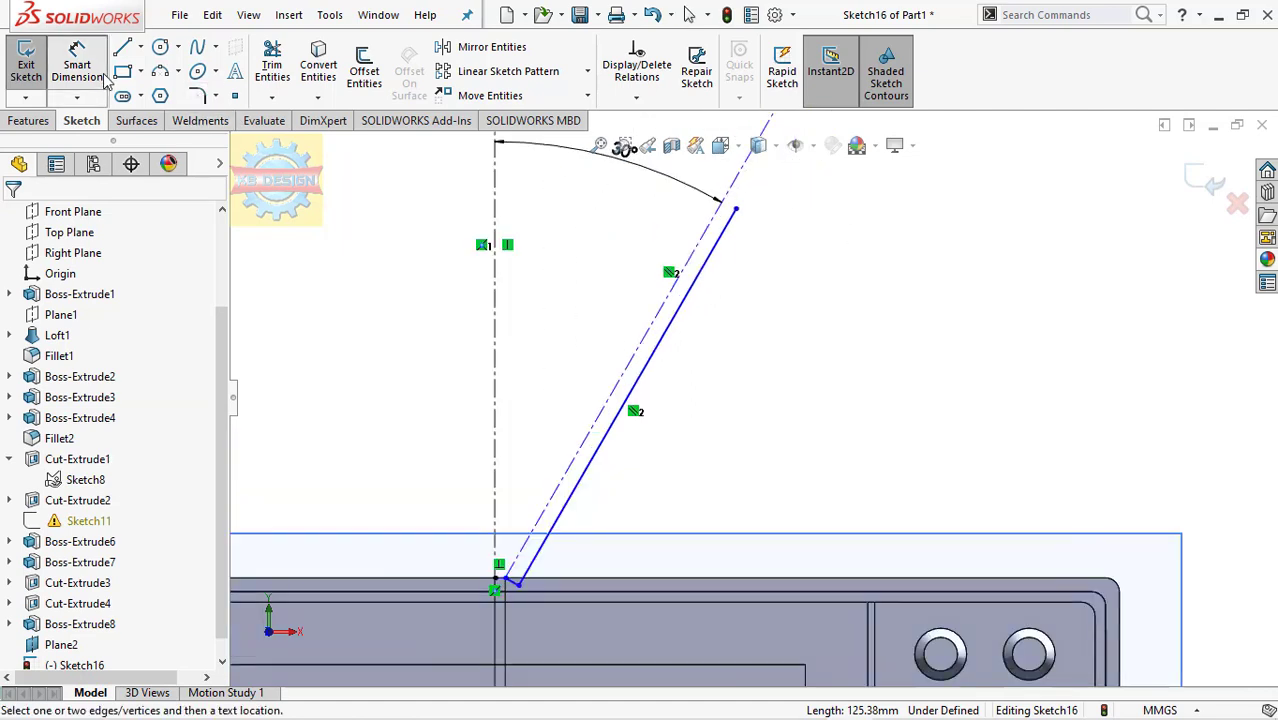
pyautogui.click(675, 305)
pyautogui.click(715, 337)
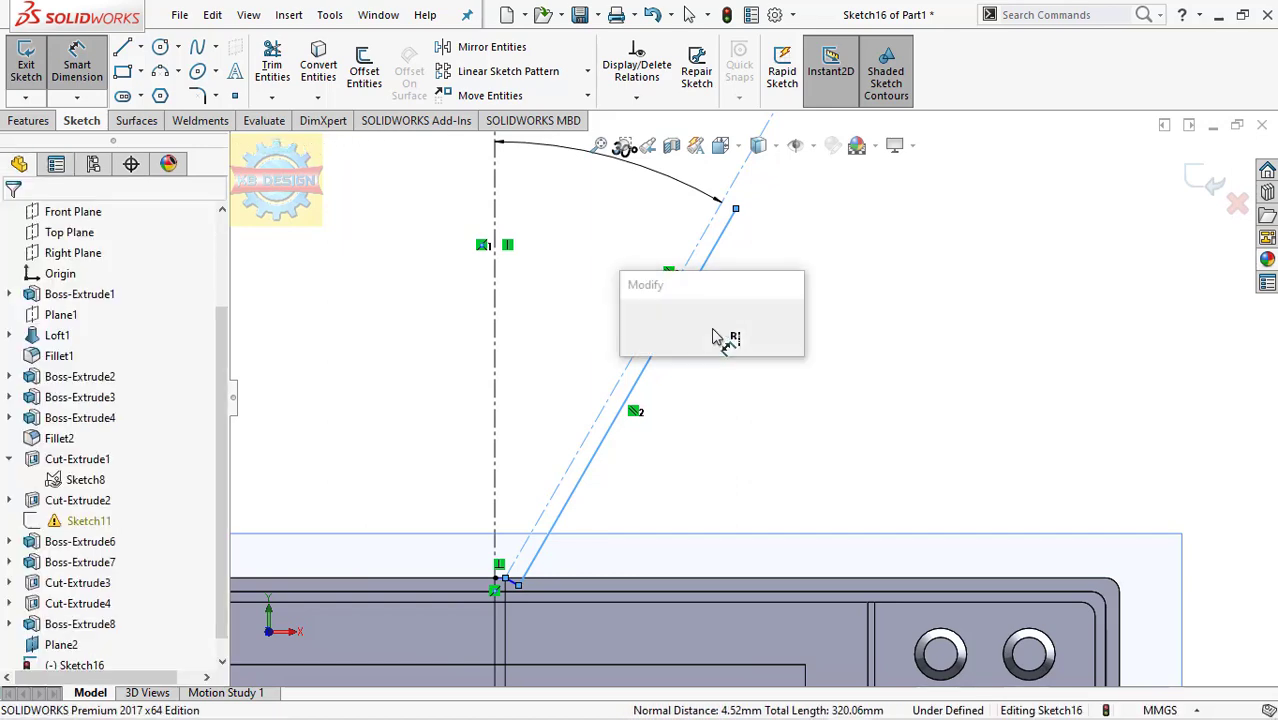
pyautogui.write('4.')
pyautogui.press('Return')
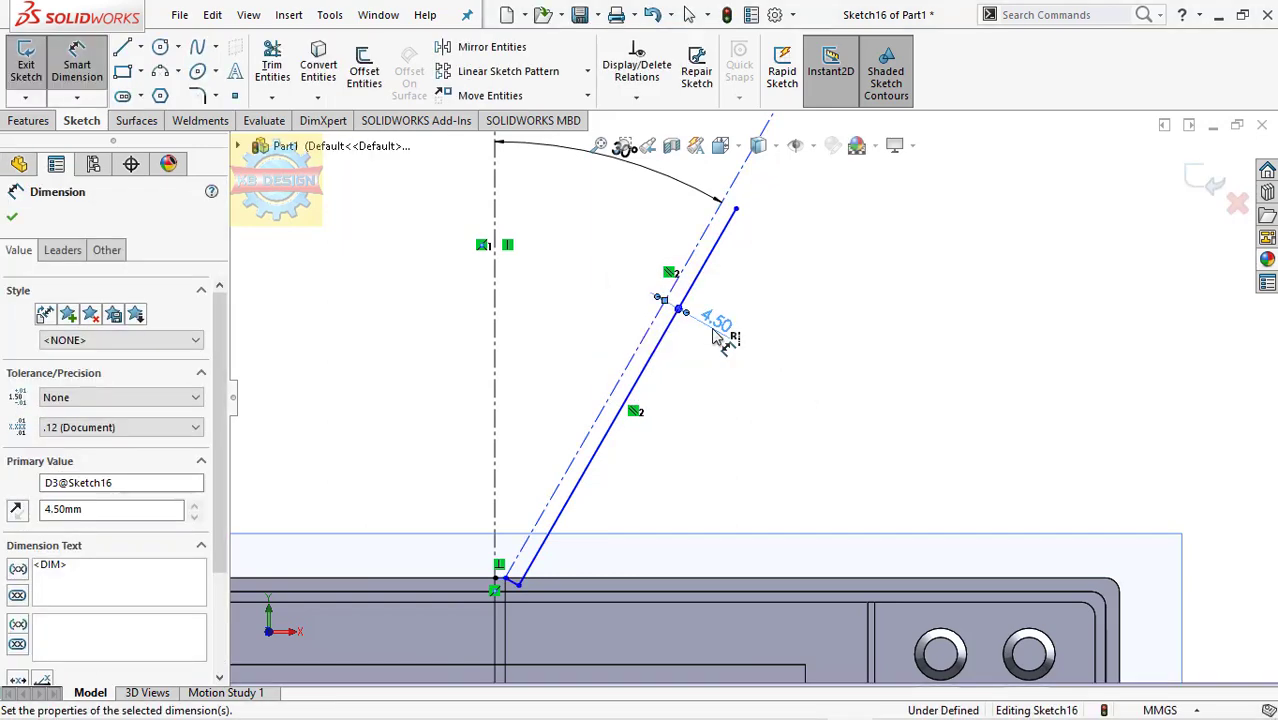
pyautogui.click(664, 345)
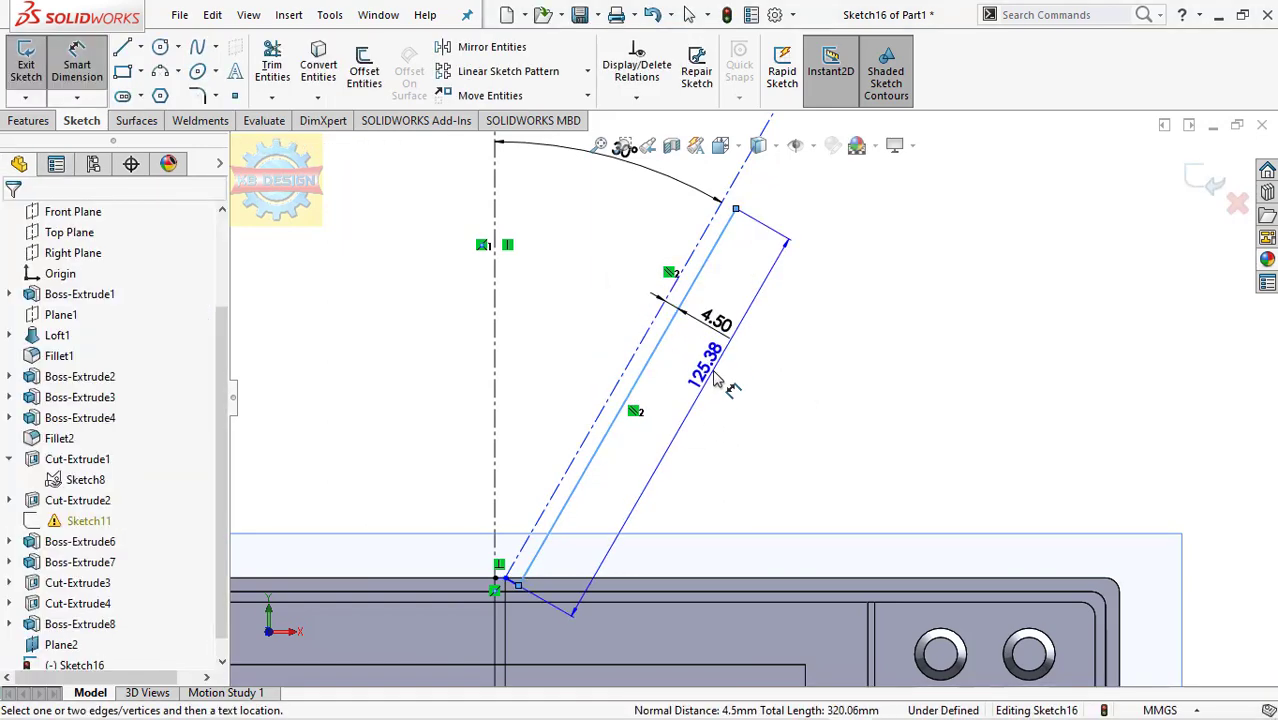
pyautogui.click(727, 377)
pyautogui.write('21')
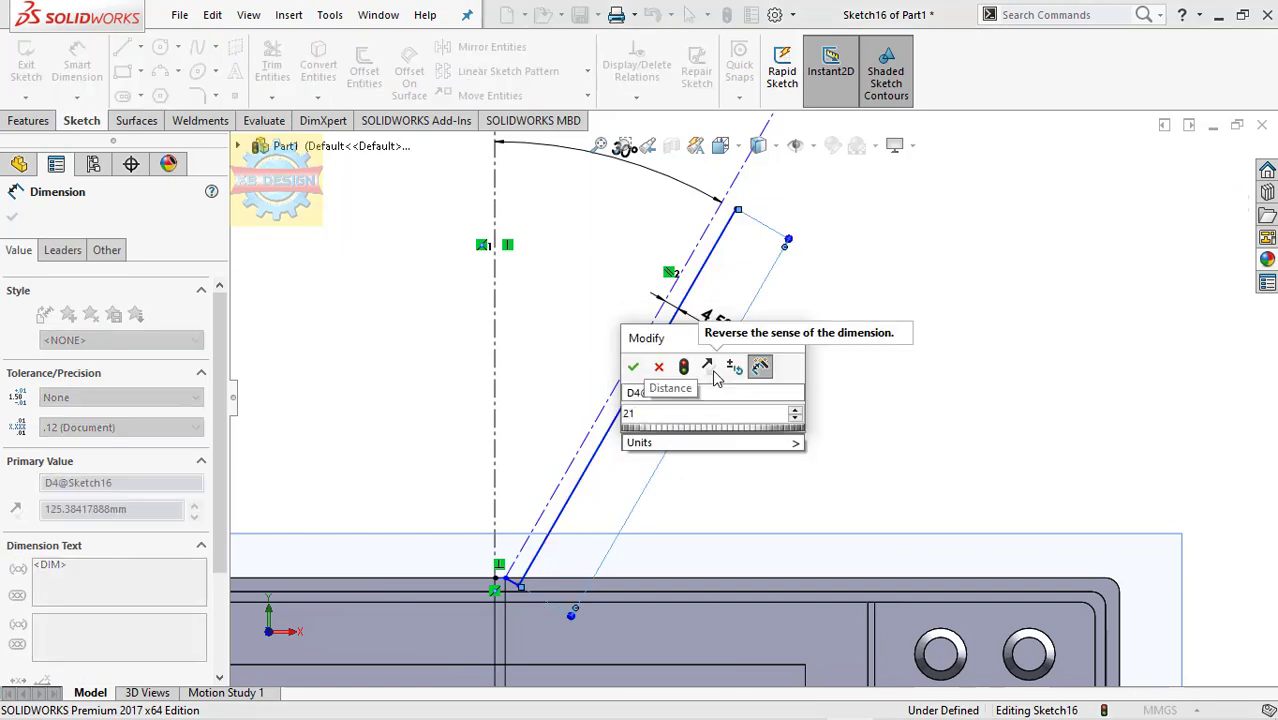
pyautogui.write('0')
pyautogui.press('Return')
pyautogui.scroll(5, 730, 380)
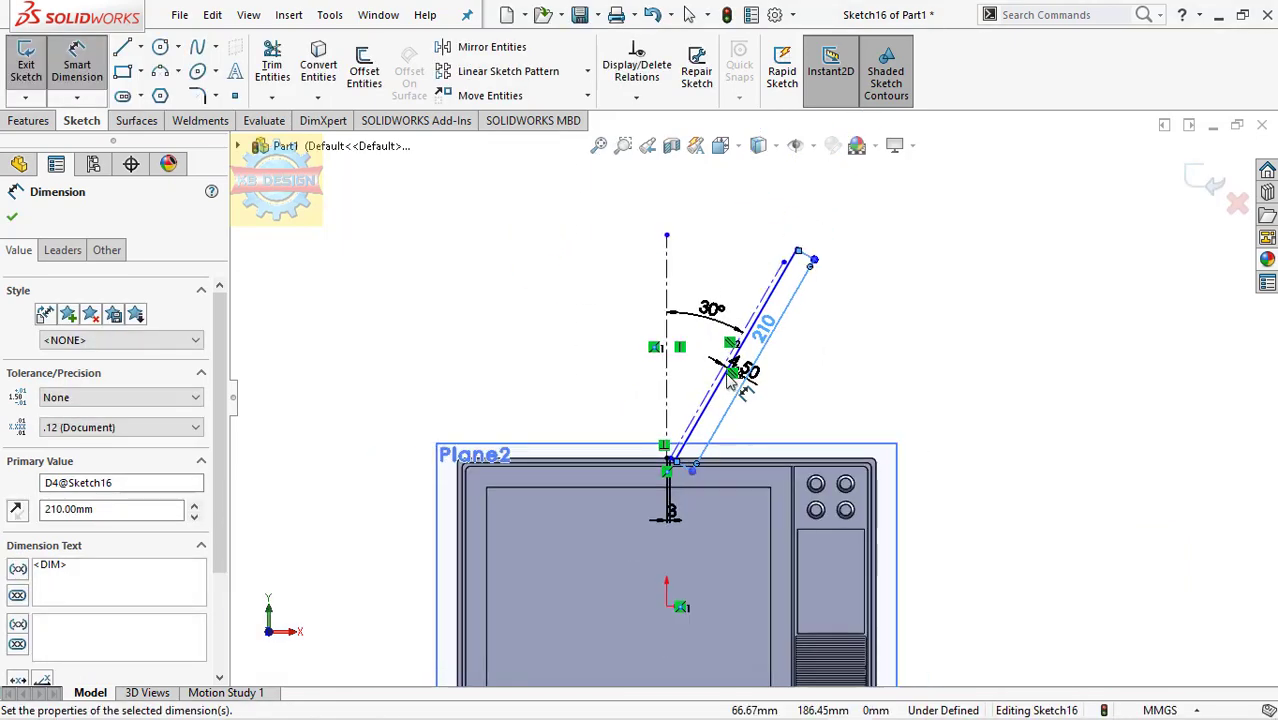
pyautogui.scroll(-3, 860, 255)
pyautogui.scroll(-2, 736, 343)
pyautogui.press('Escape')
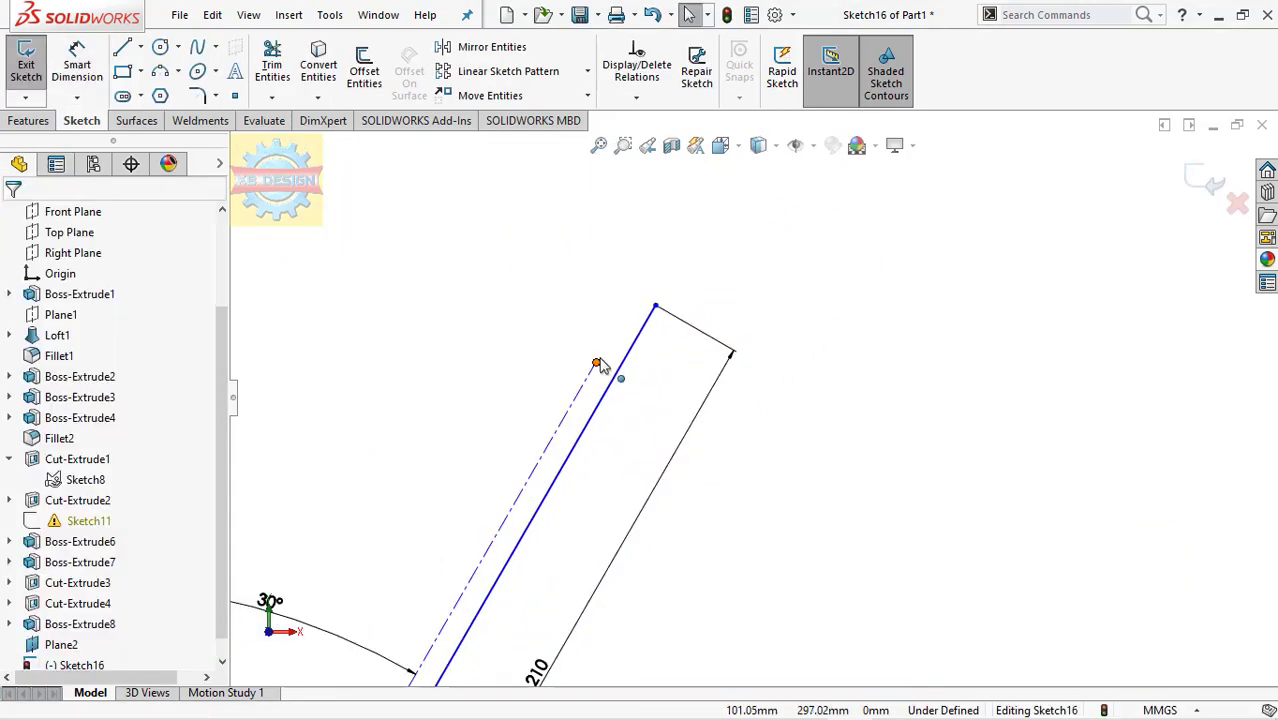
# Set the 30° construction line to infinite length in its Line Properties.
pyautogui.click(597, 363)
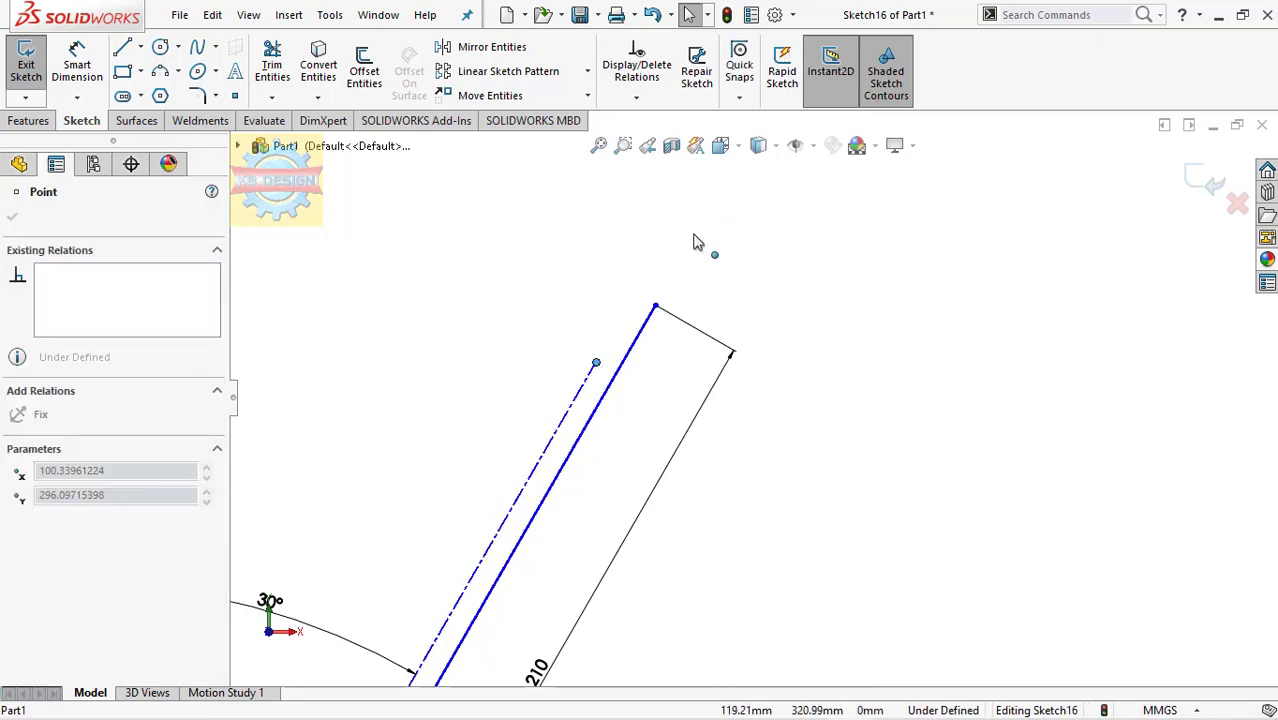
pyautogui.scroll(-2, 698, 240)
pyautogui.scroll(-2, 690, 296)
pyautogui.scroll(2, 690, 296)
pyautogui.scroll(1, 694, 301)
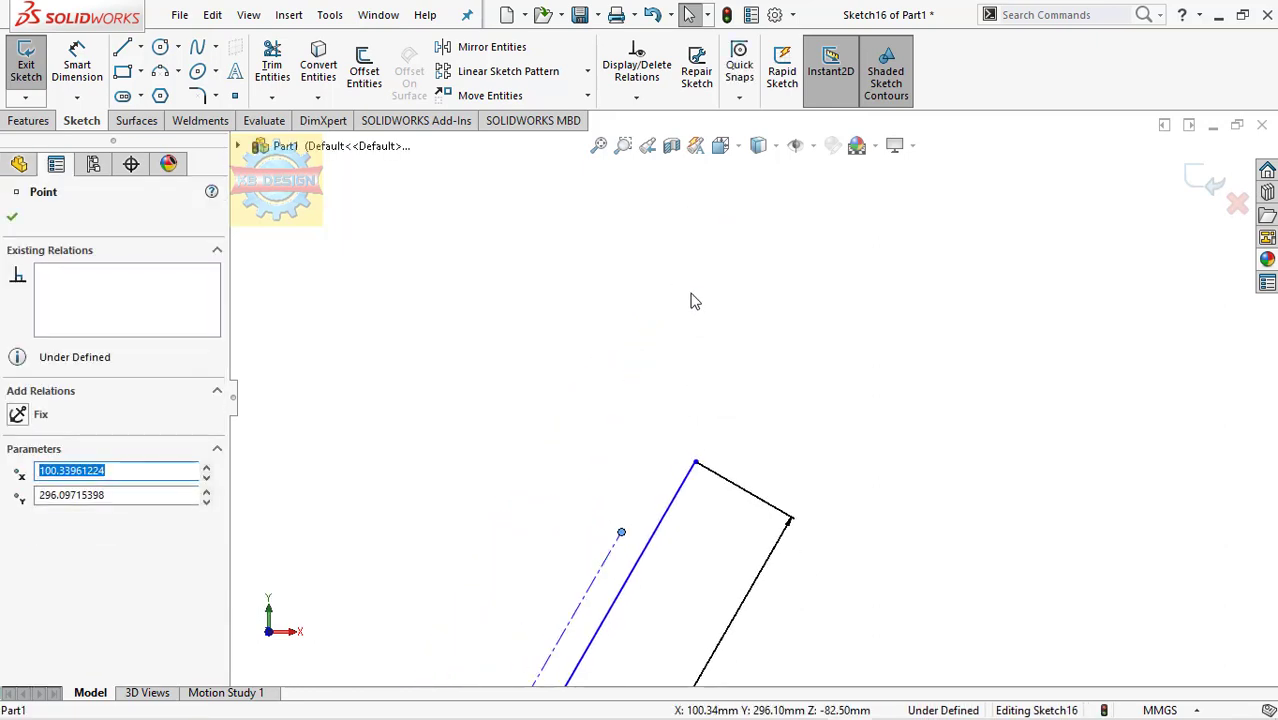
pyautogui.scroll(2, 698, 298)
pyautogui.scroll(-2, 698, 298)
pyautogui.press('Escape')
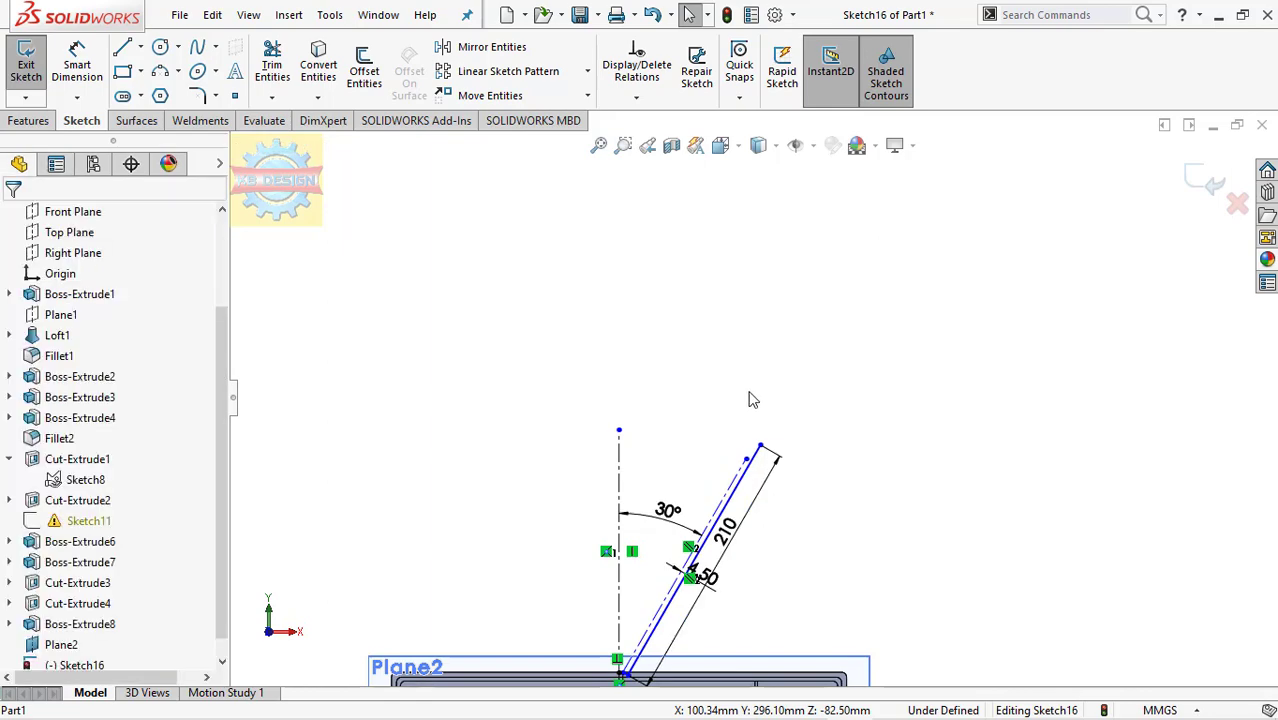
pyautogui.click(746, 459)
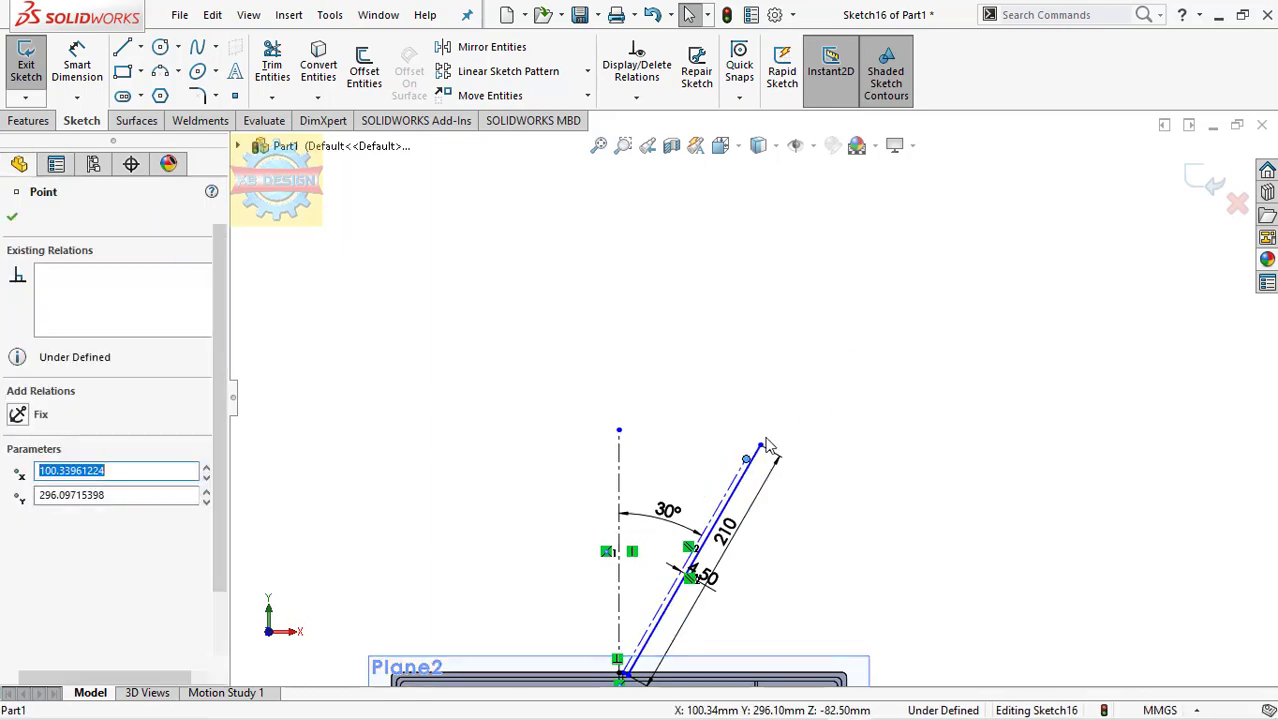
pyautogui.click(736, 486)
pyautogui.press('Escape')
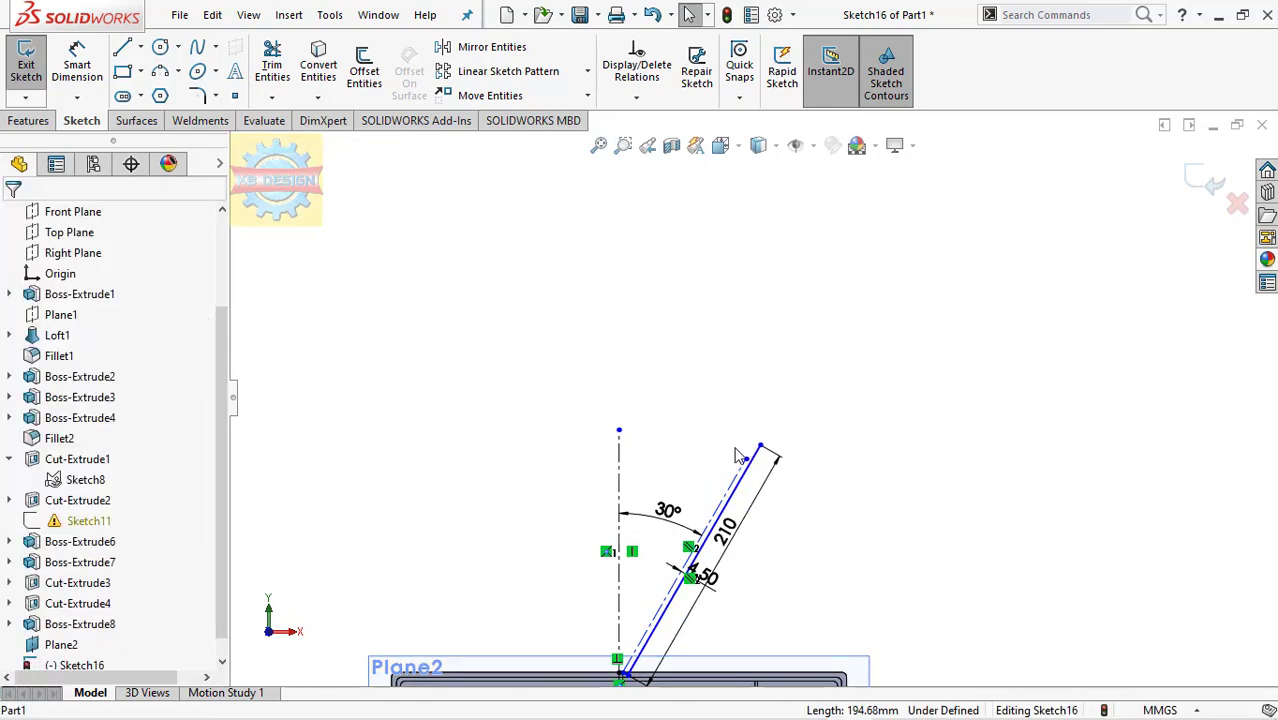
pyautogui.click(736, 483)
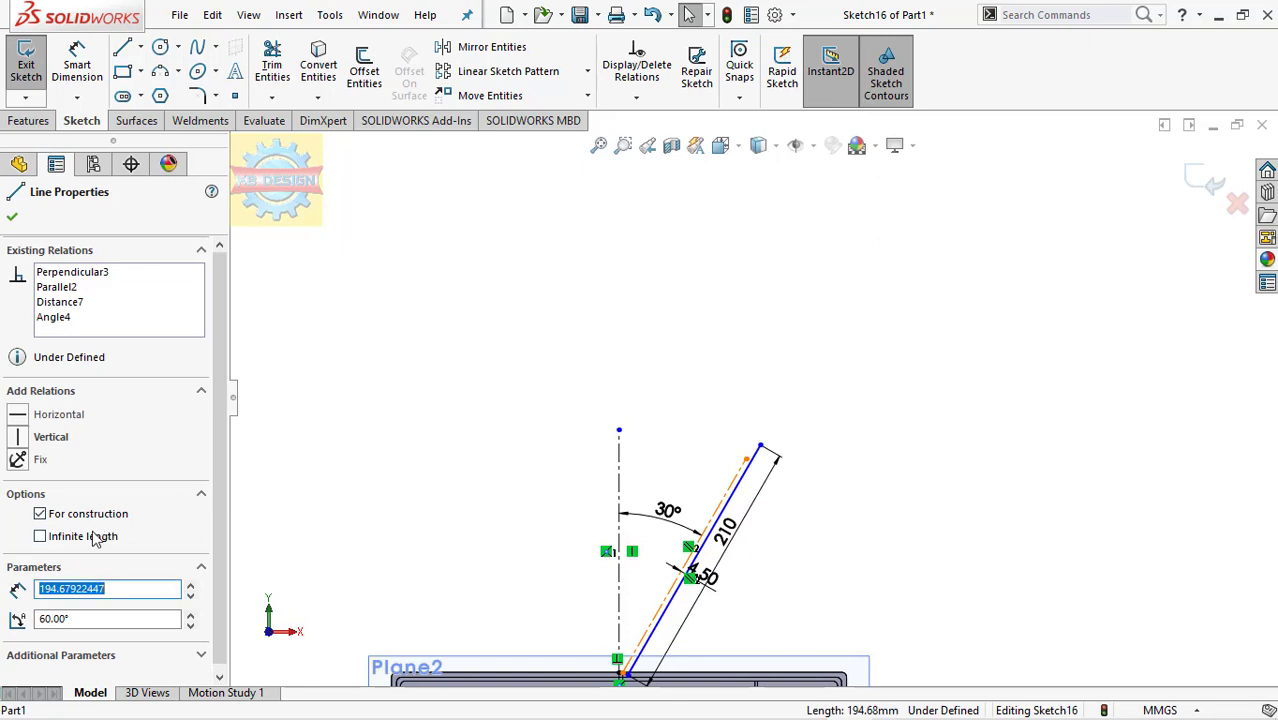
pyautogui.click(40, 536)
pyautogui.press('Escape')
pyautogui.scroll(-3, 818, 436)
pyautogui.scroll(-2, 727, 413)
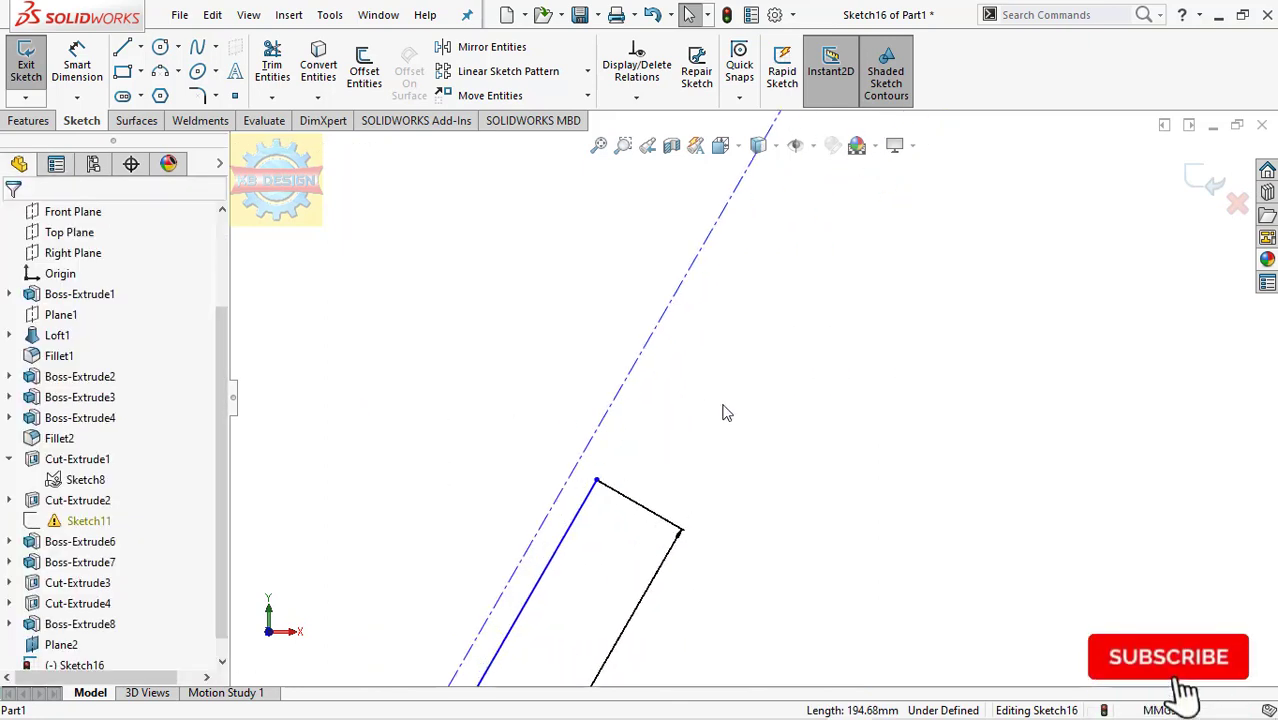
pyautogui.scroll(-2, 727, 413)
# From the antenna's end vertex, draw a long line beside the centerline, a short jog and a wedge.
pyautogui.click(122, 47)
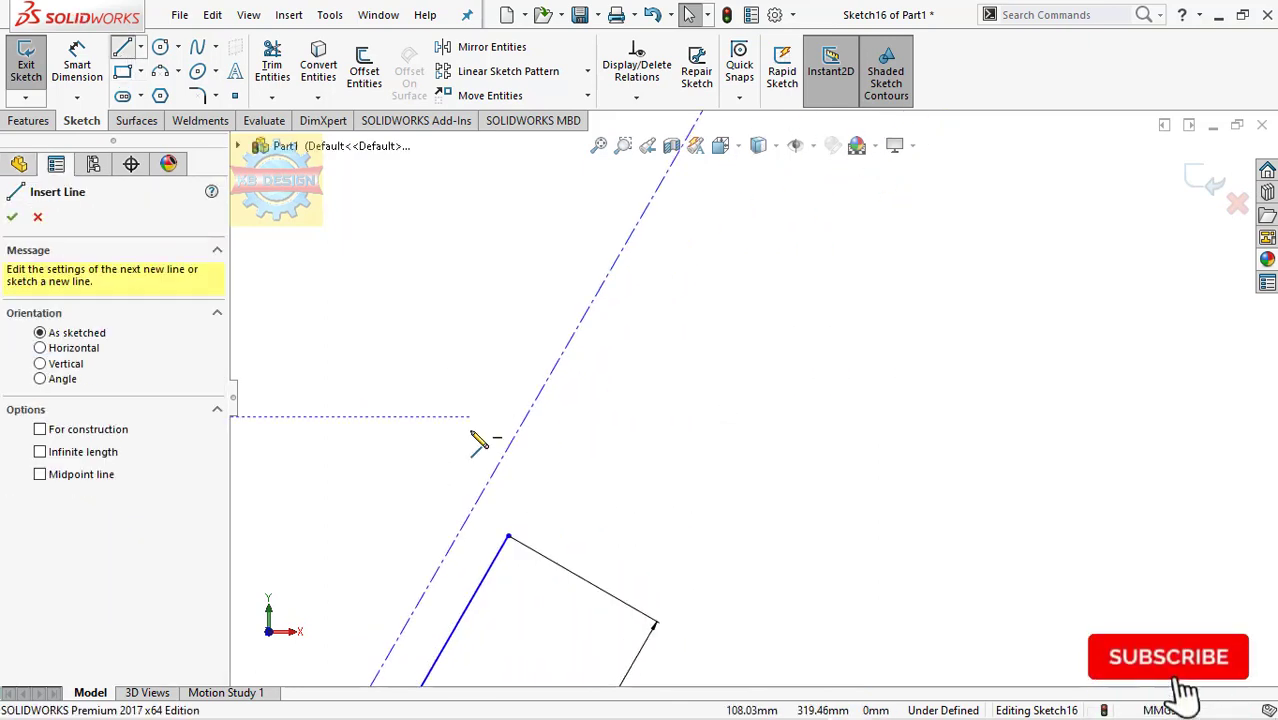
pyautogui.click(508, 538)
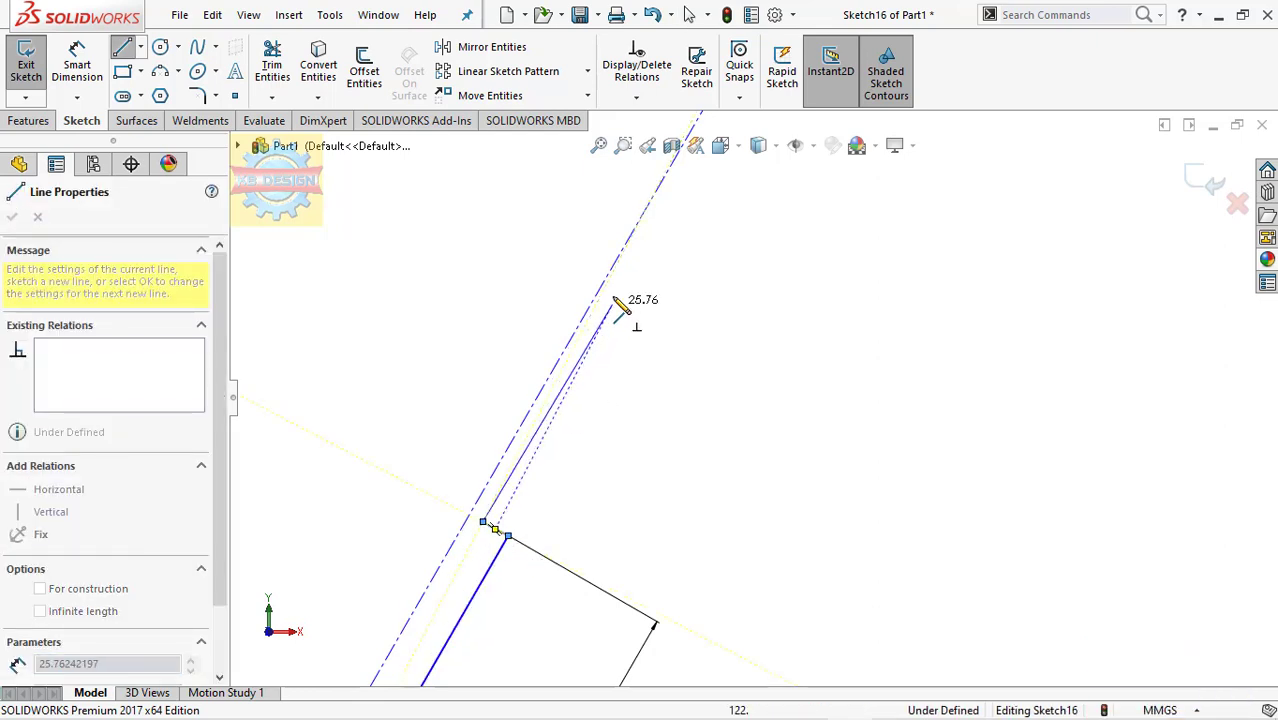
pyautogui.click(615, 299)
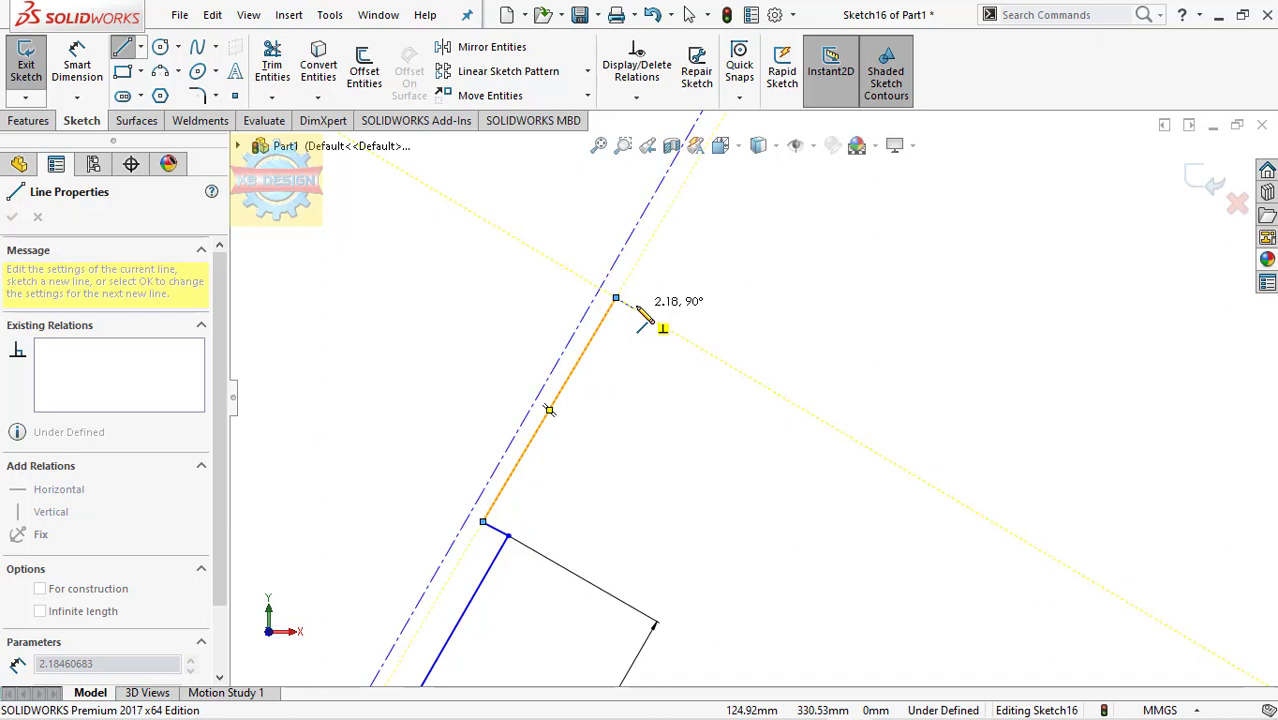
pyautogui.click(634, 309)
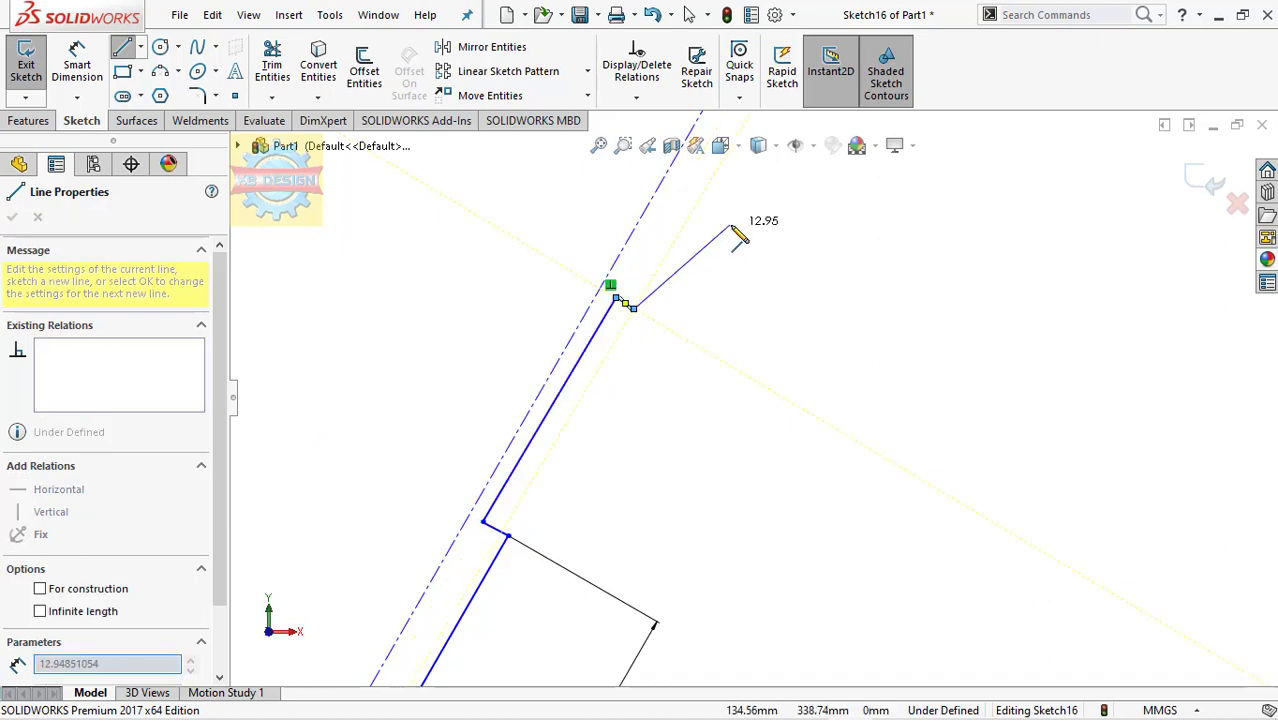
pyautogui.click(662, 181)
pyautogui.press('Escape')
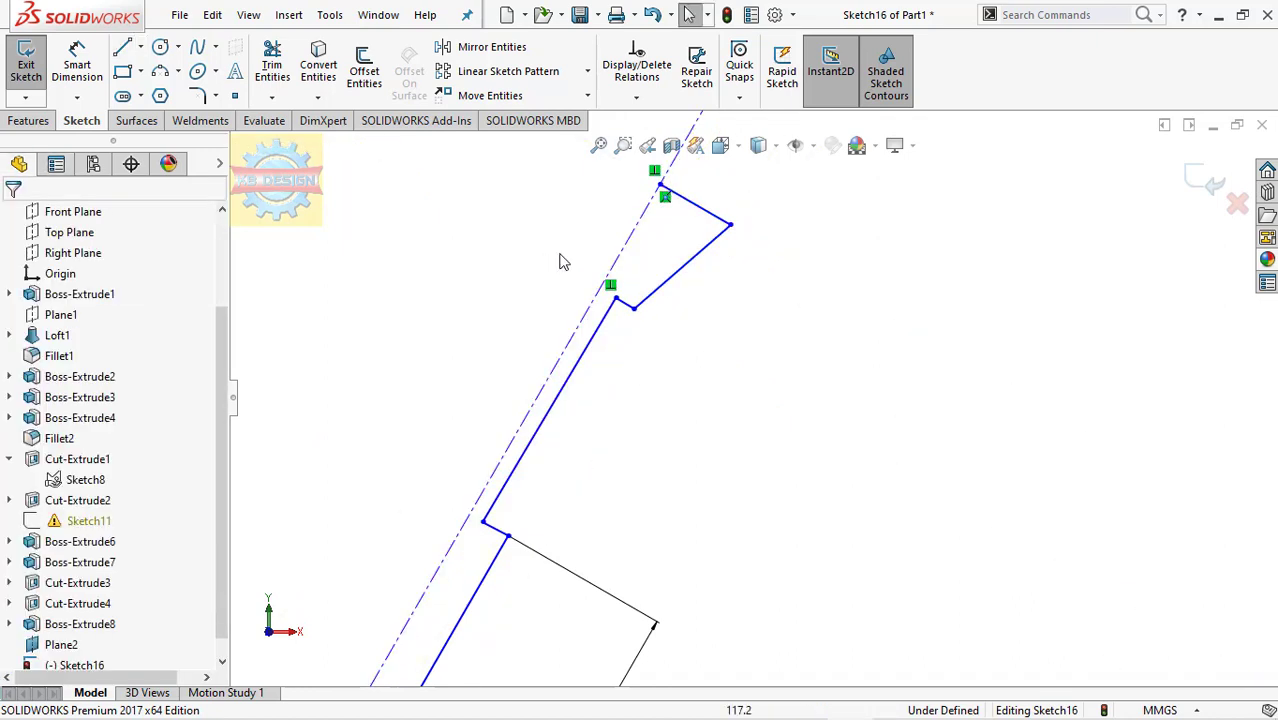
# Make the jog line perpendicular to its adjoining profile line.
pyautogui.click(636, 97)
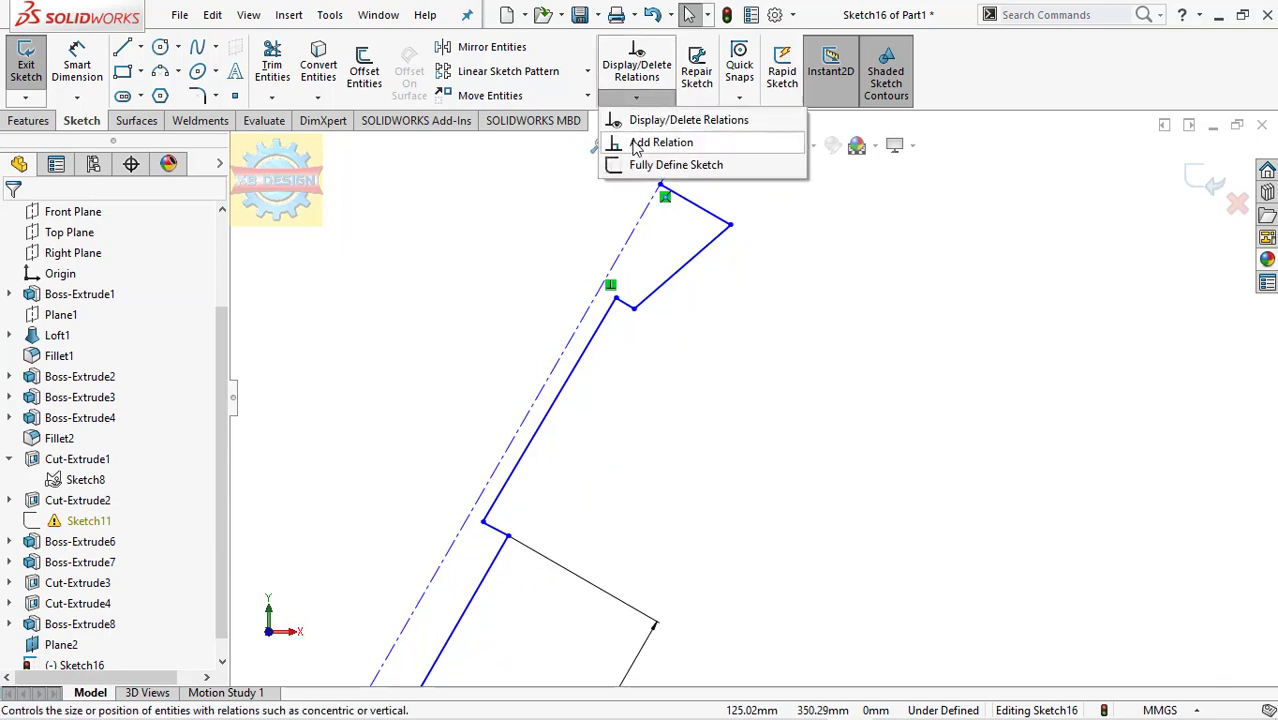
pyautogui.click(665, 177)
pyautogui.click(503, 537)
pyautogui.click(502, 547)
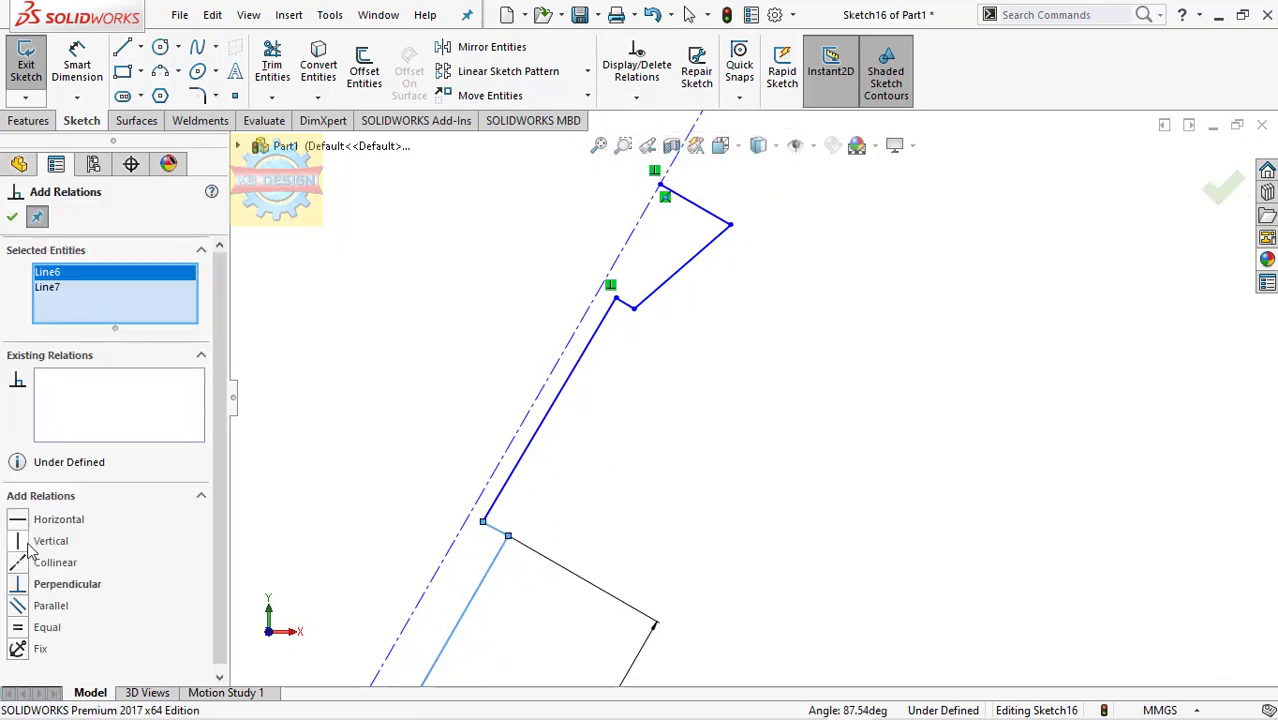
pyautogui.click(18, 584)
pyautogui.press('Escape')
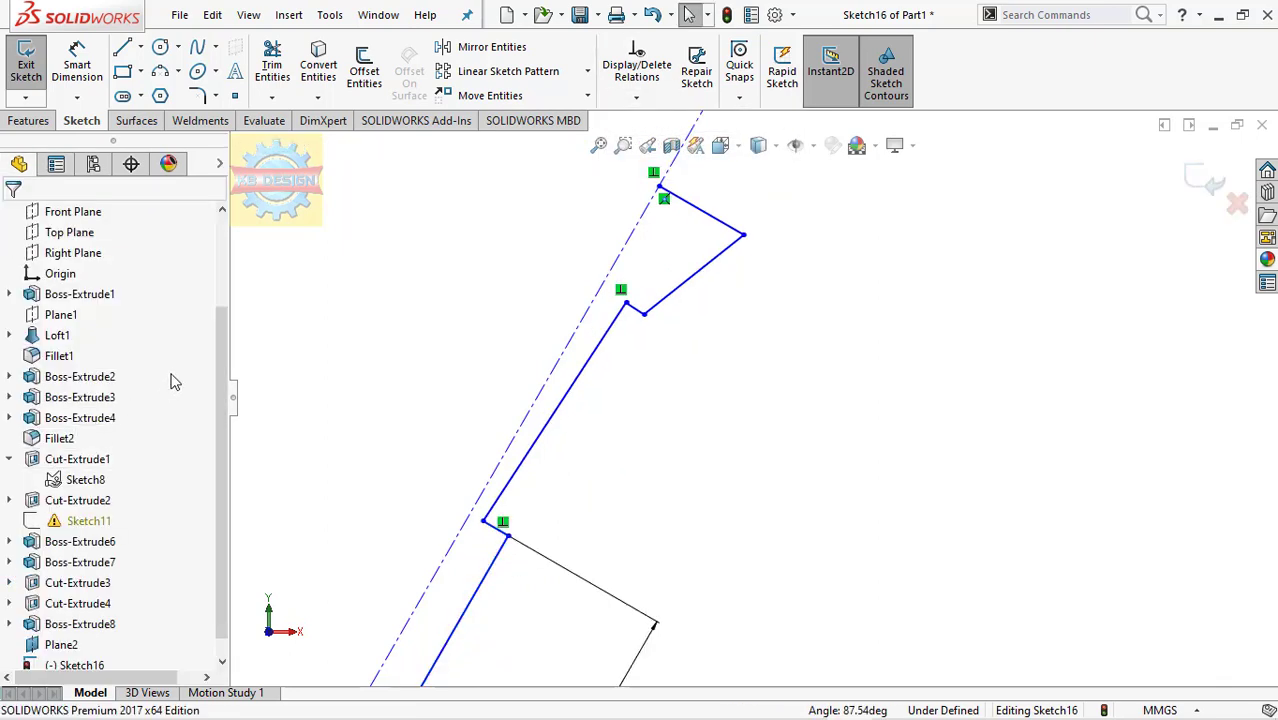
# Make the long profile line parallel to the centerline and start dimensioning their distance.
pyautogui.click(77, 66)
pyautogui.press('Escape')
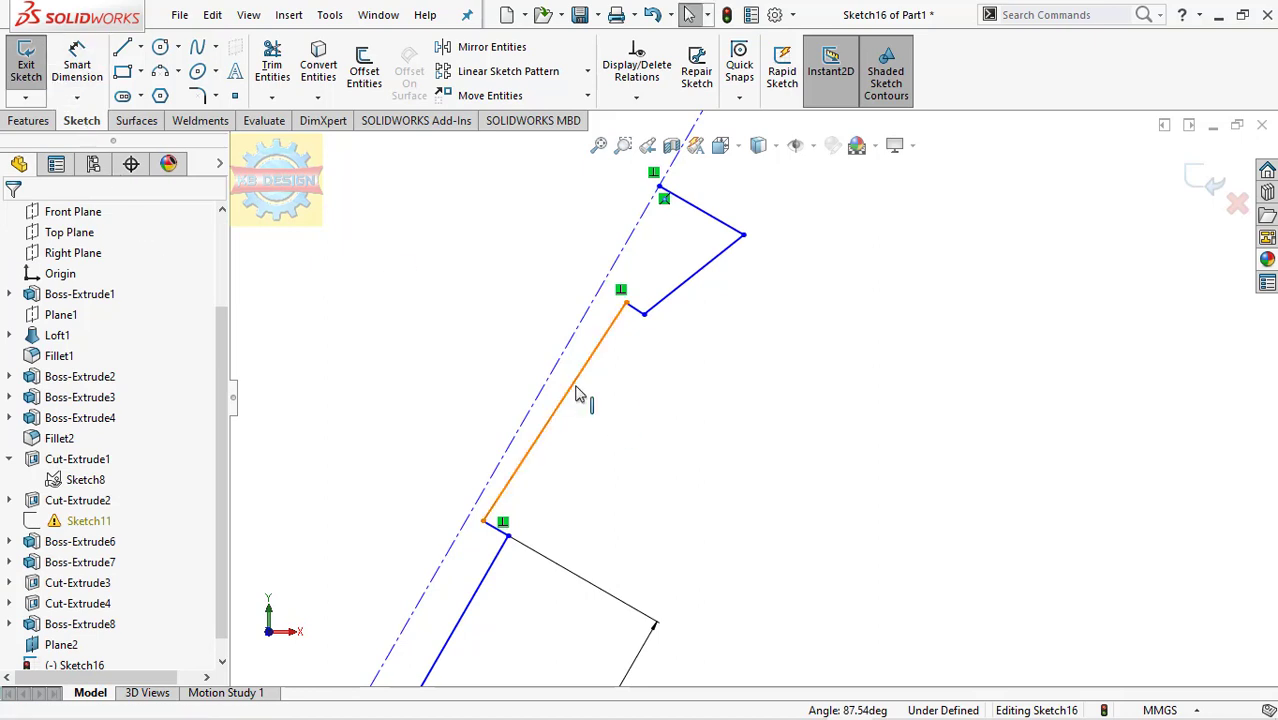
pyautogui.click(580, 395)
pyautogui.click(636, 97)
pyautogui.click(650, 143)
pyautogui.click(650, 143)
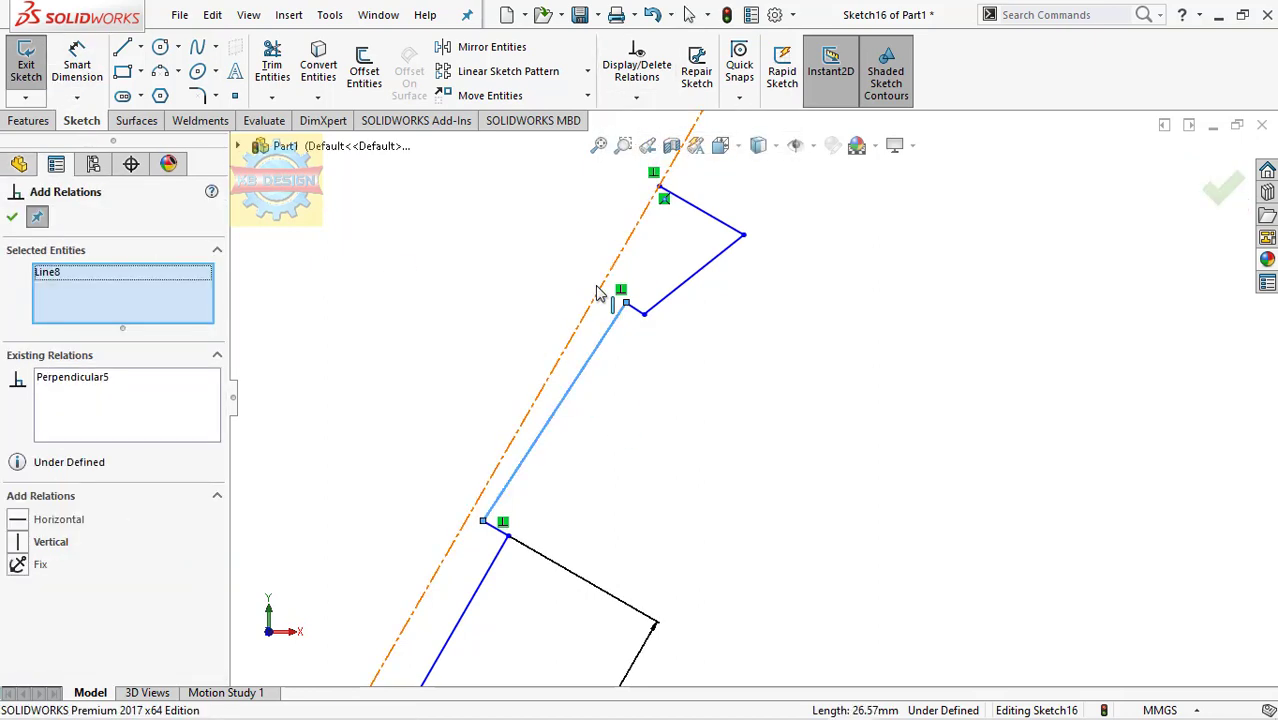
pyautogui.click(599, 287)
pyautogui.click(22, 617)
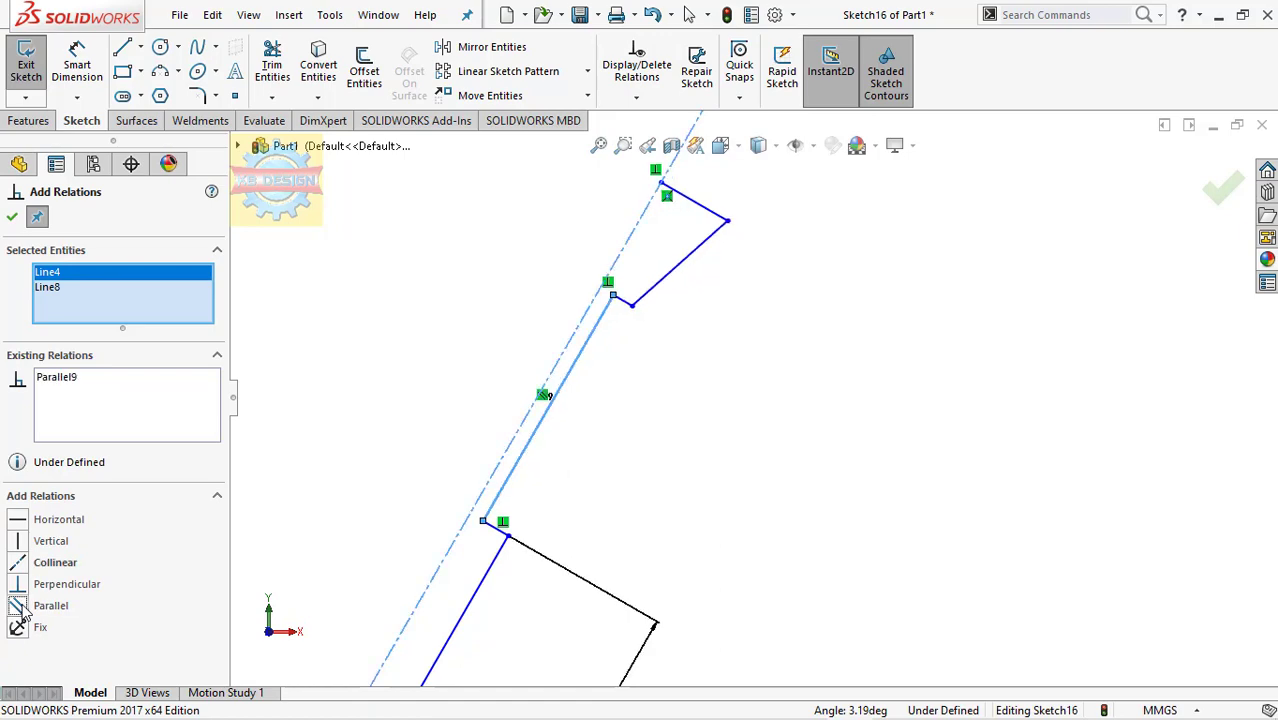
pyautogui.press('Escape')
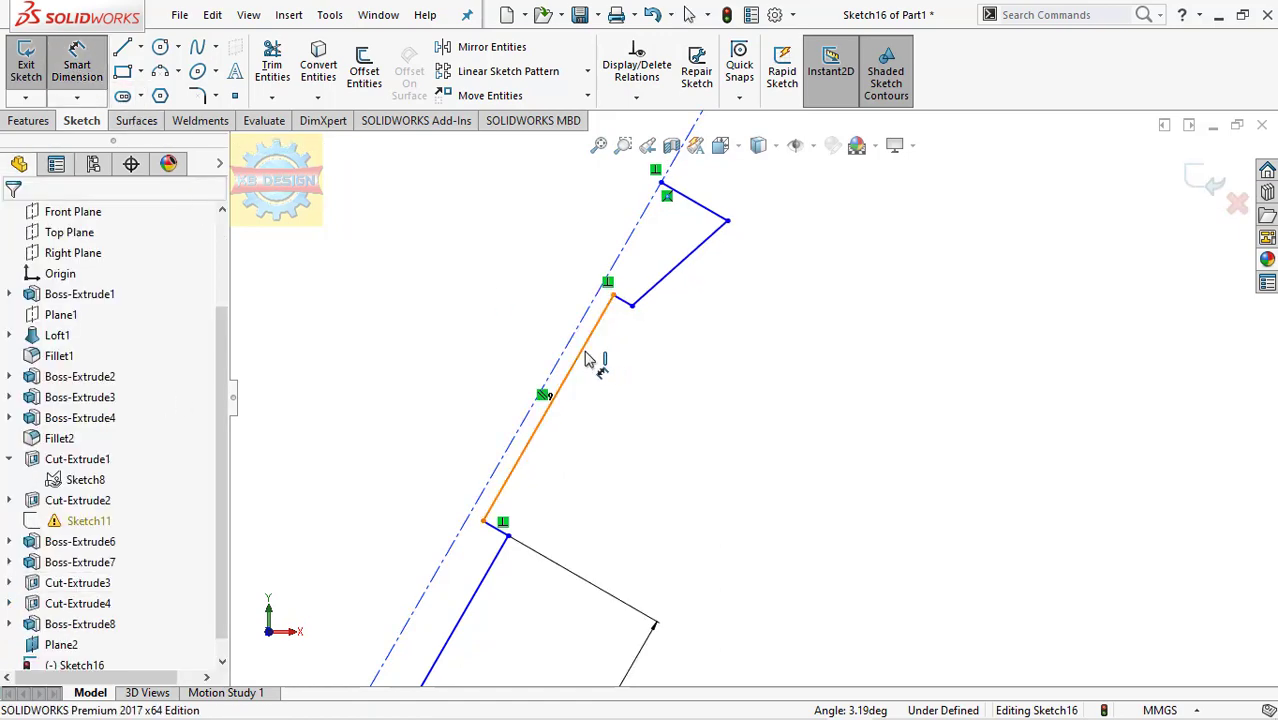
pyautogui.click(580, 358)
pyautogui.click(558, 357)
# Dimension the long profile line 3 mm from the centerline and 75 mm long.
pyautogui.click(528, 350)
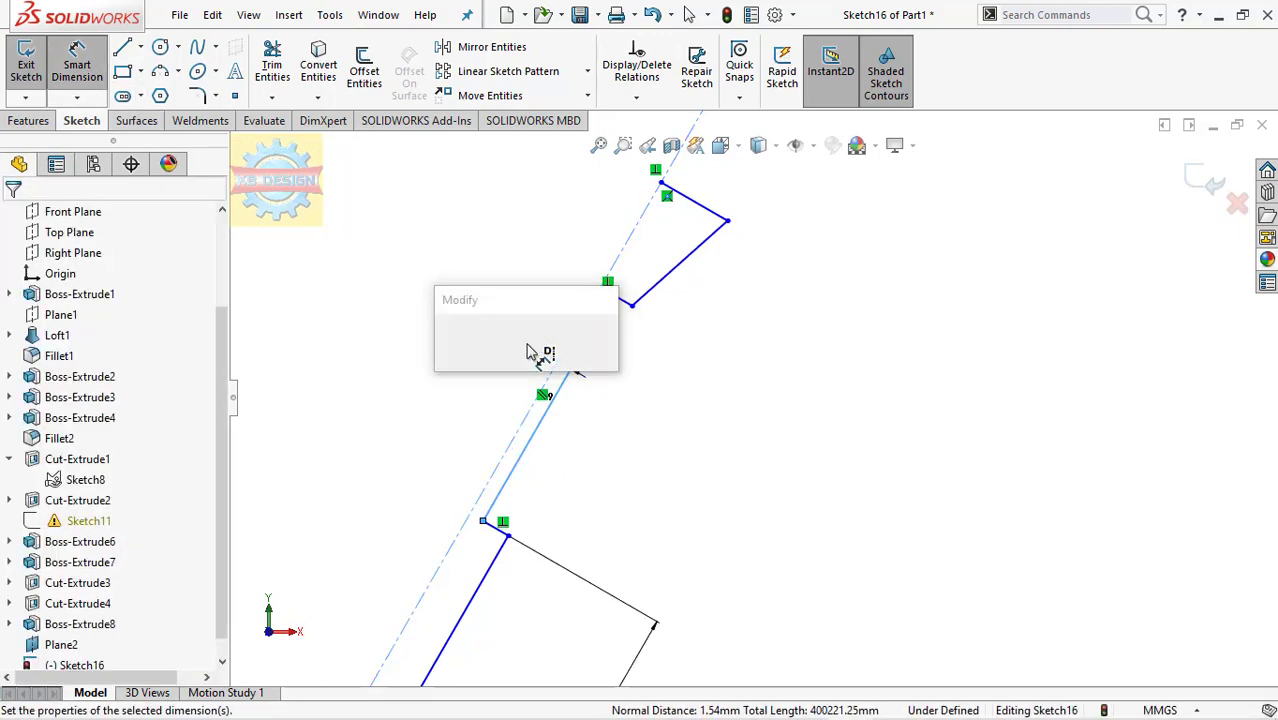
pyautogui.write('3')
pyautogui.press('Return')
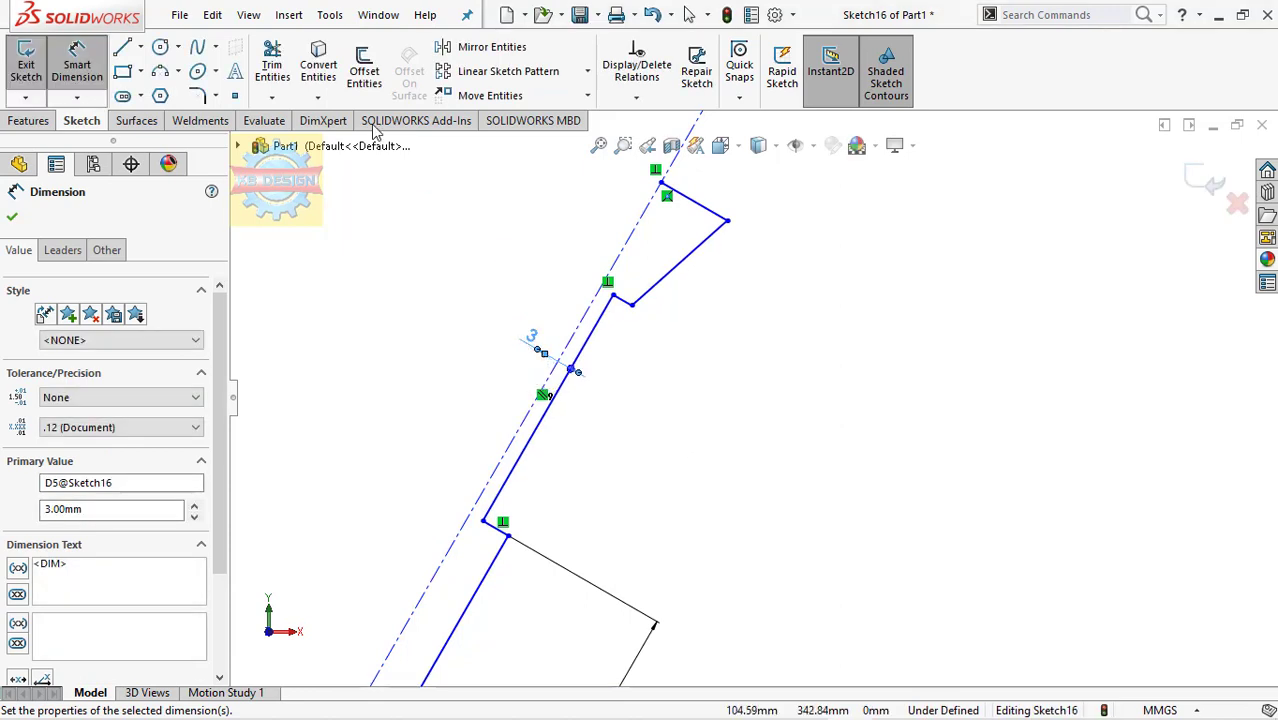
pyautogui.click(585, 350)
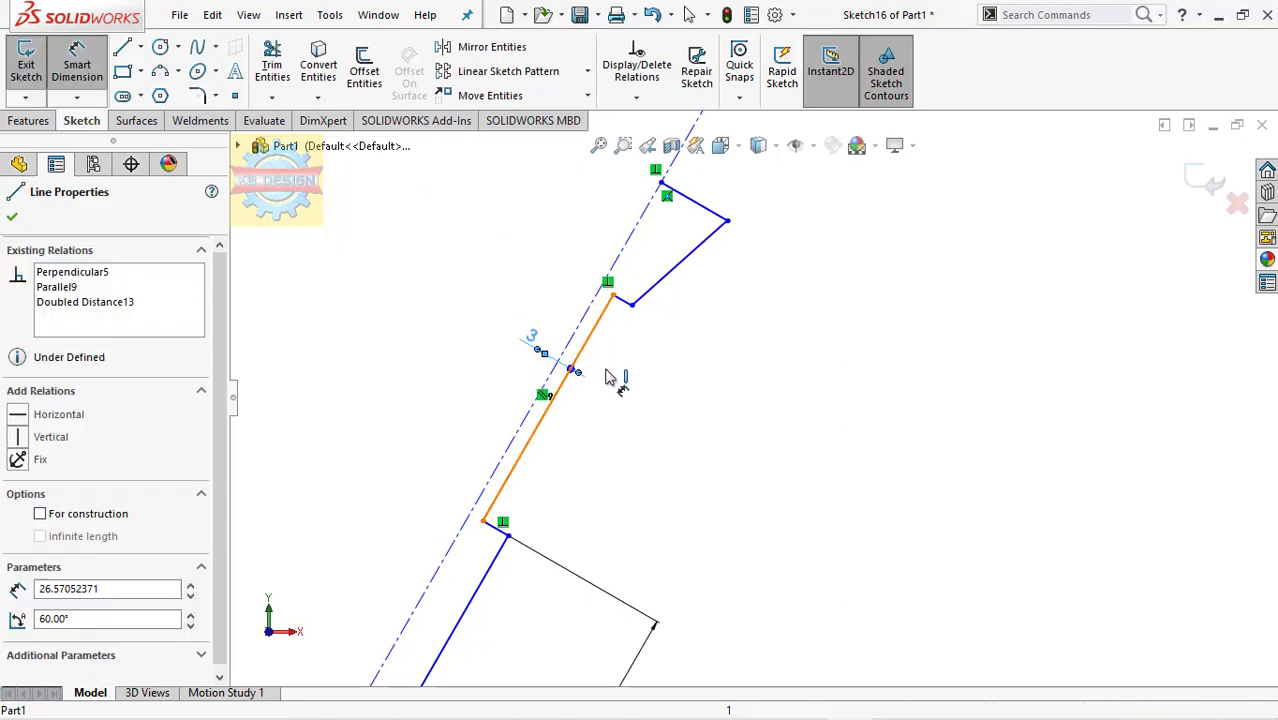
pyautogui.click(562, 348)
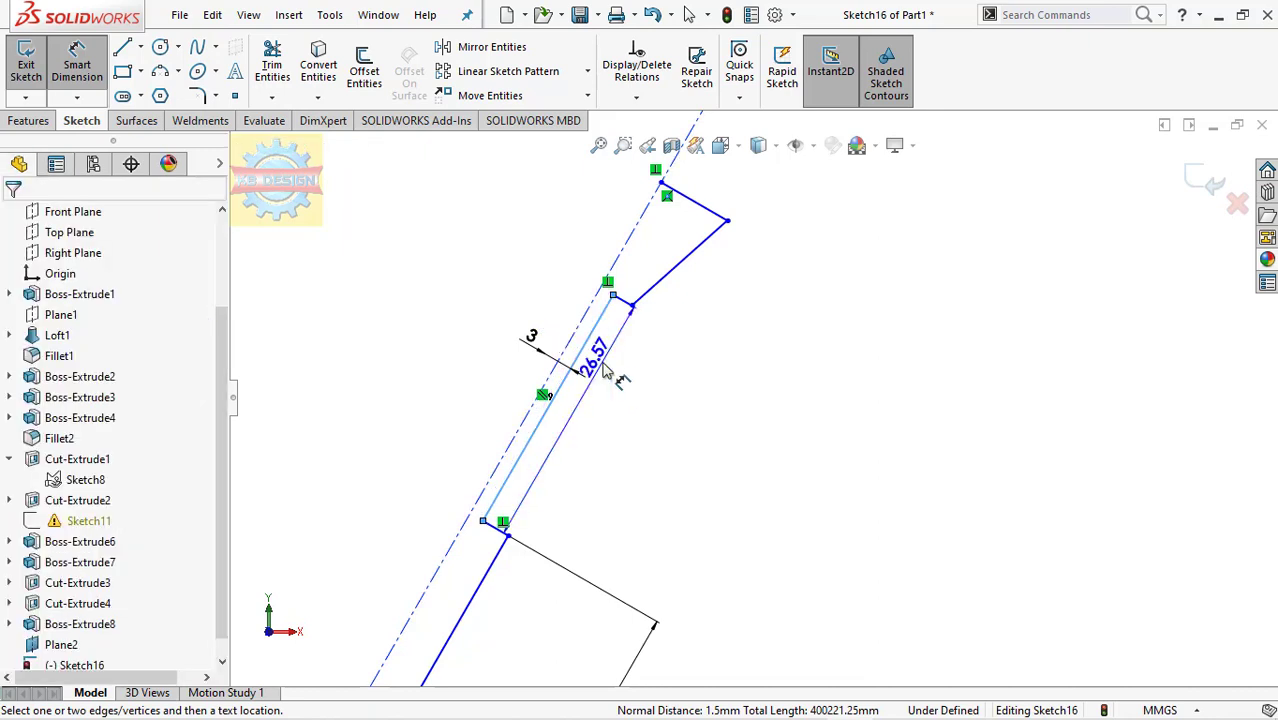
pyautogui.click(606, 366)
pyautogui.write('3')
pyautogui.press('Return')
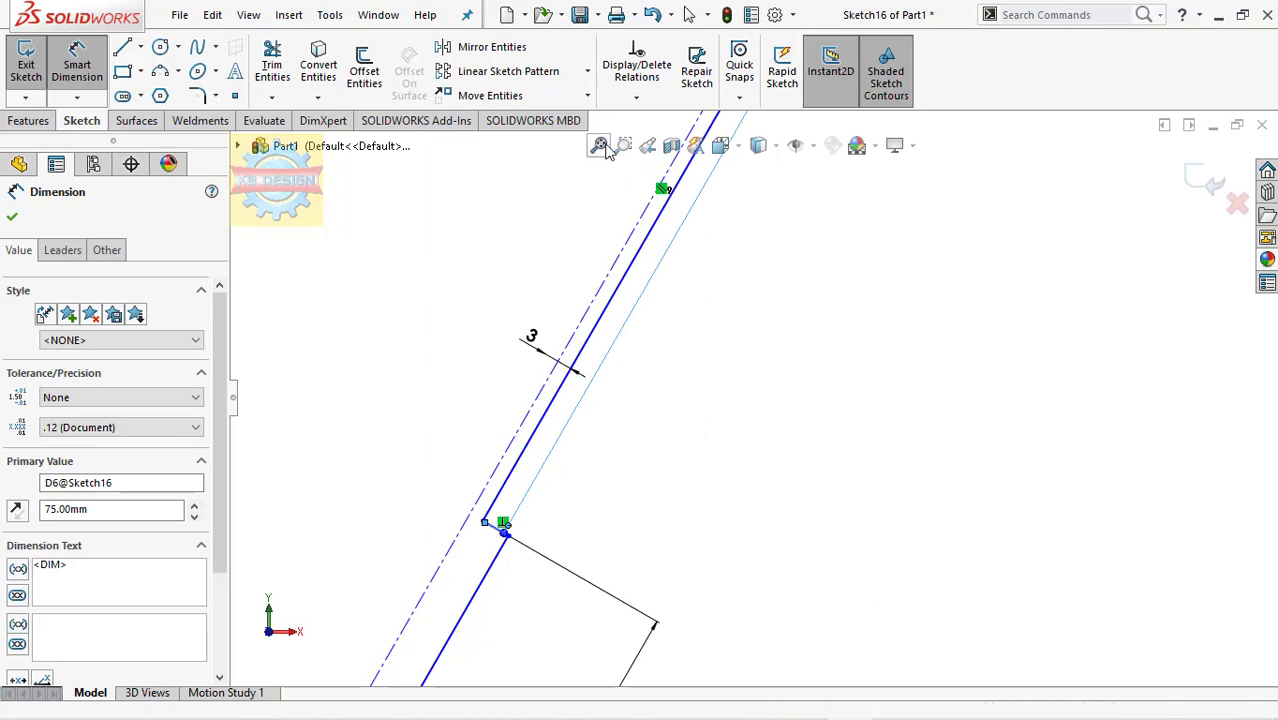
pyautogui.scroll(5, 850, 140)
pyautogui.scroll(-3, 955, 160)
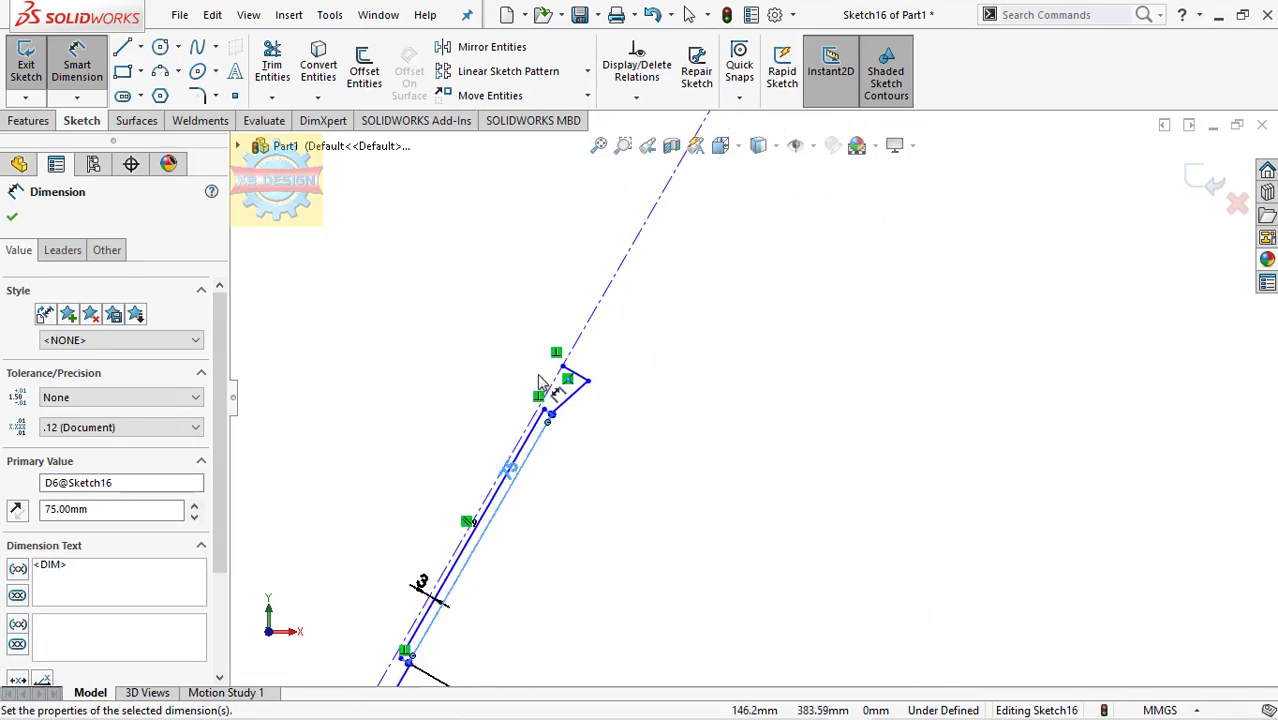
pyautogui.scroll(-3, 662, 420)
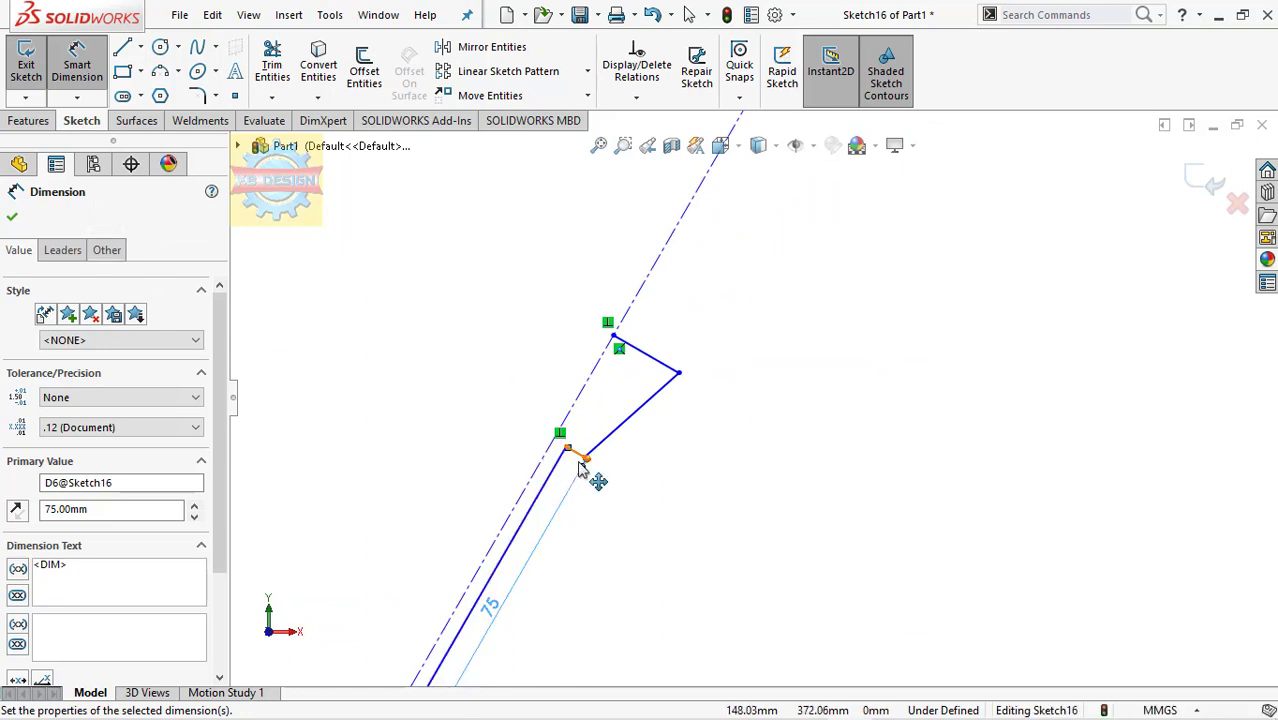
pyautogui.scroll(-3, 610, 470)
# Dimension the short jog at 1 mm and the wedge's top edge at 4.5 mm, then reopen it for editing.
pyautogui.click(562, 411)
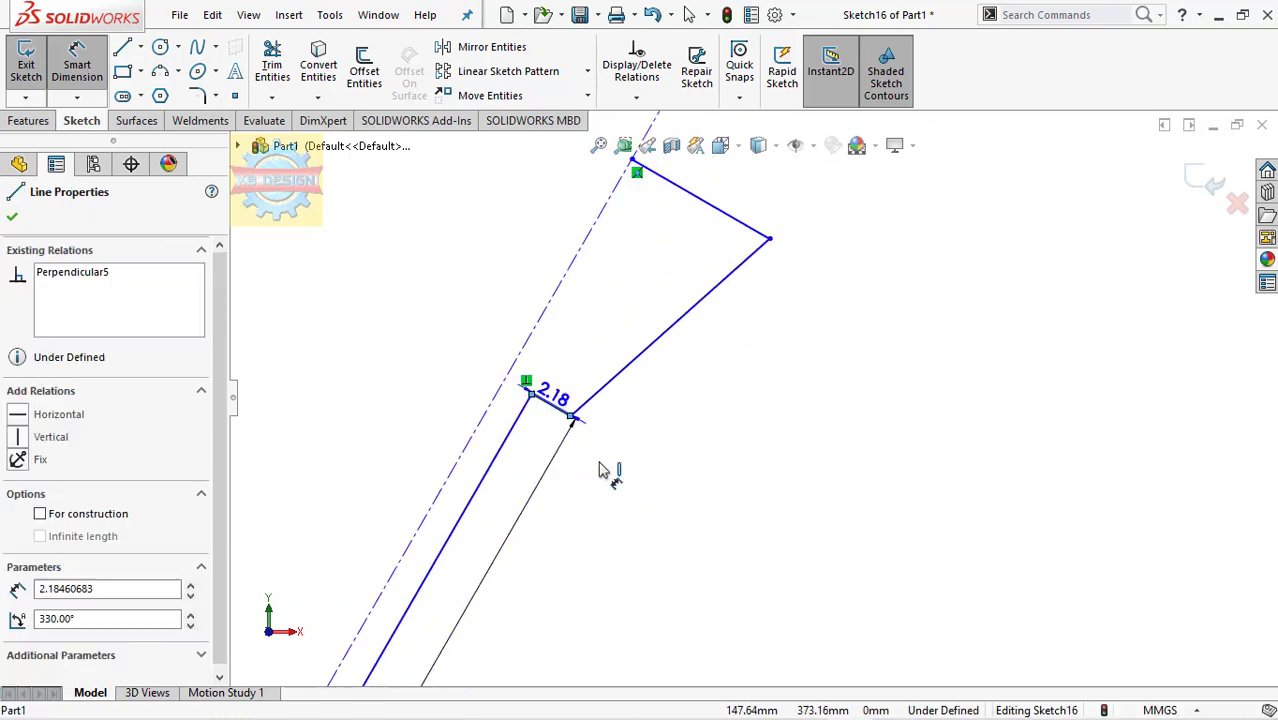
pyautogui.click(615, 478)
pyautogui.write('1')
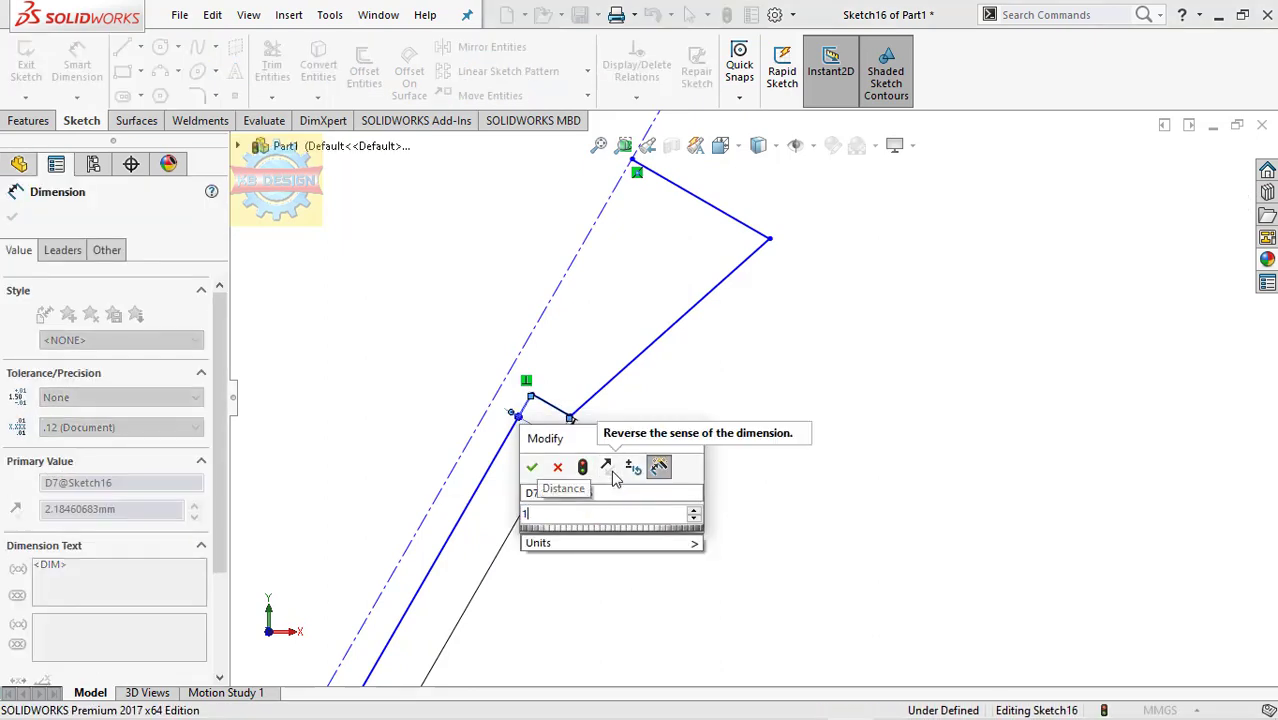
pyautogui.press('Return')
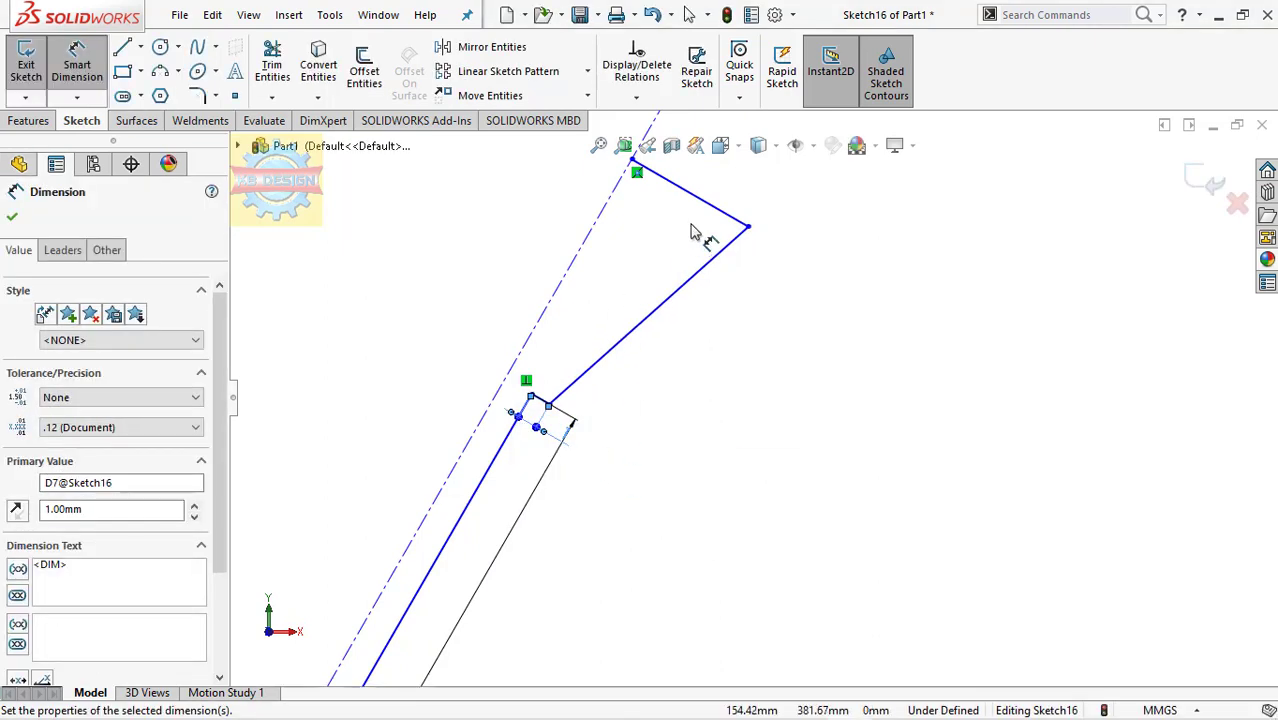
pyautogui.click(700, 212)
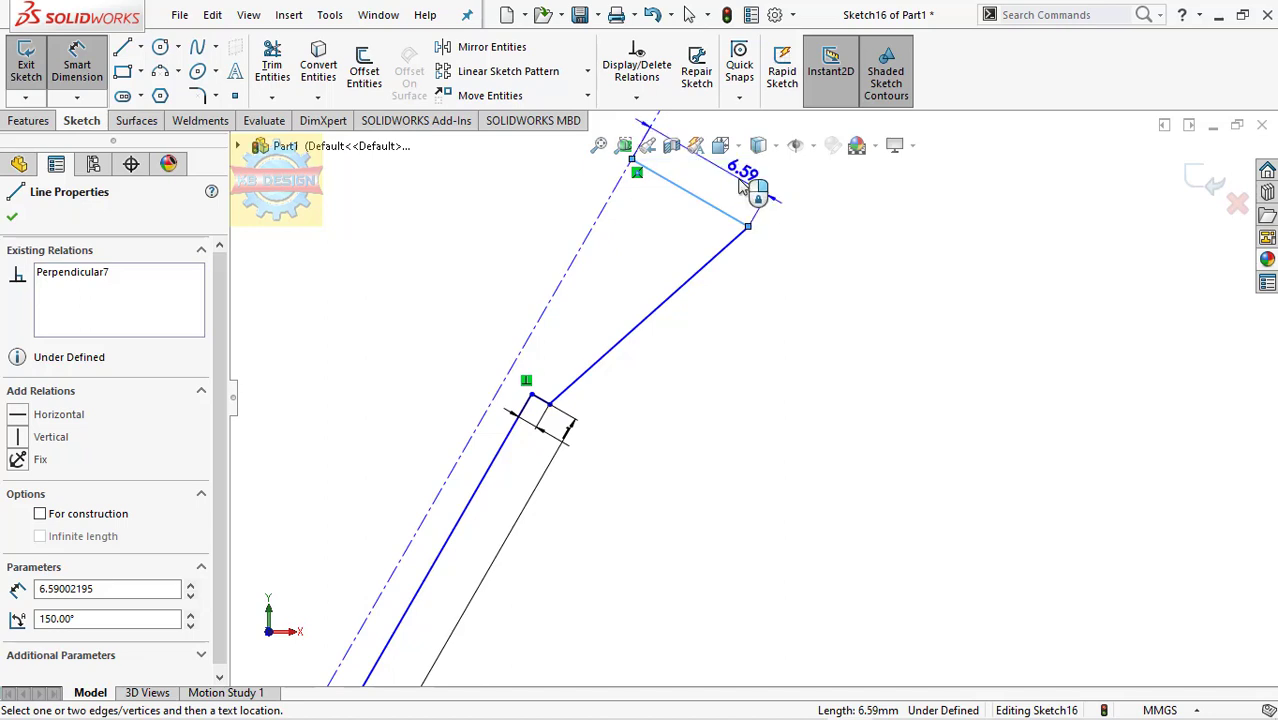
pyautogui.click(742, 186)
pyautogui.write('4.')
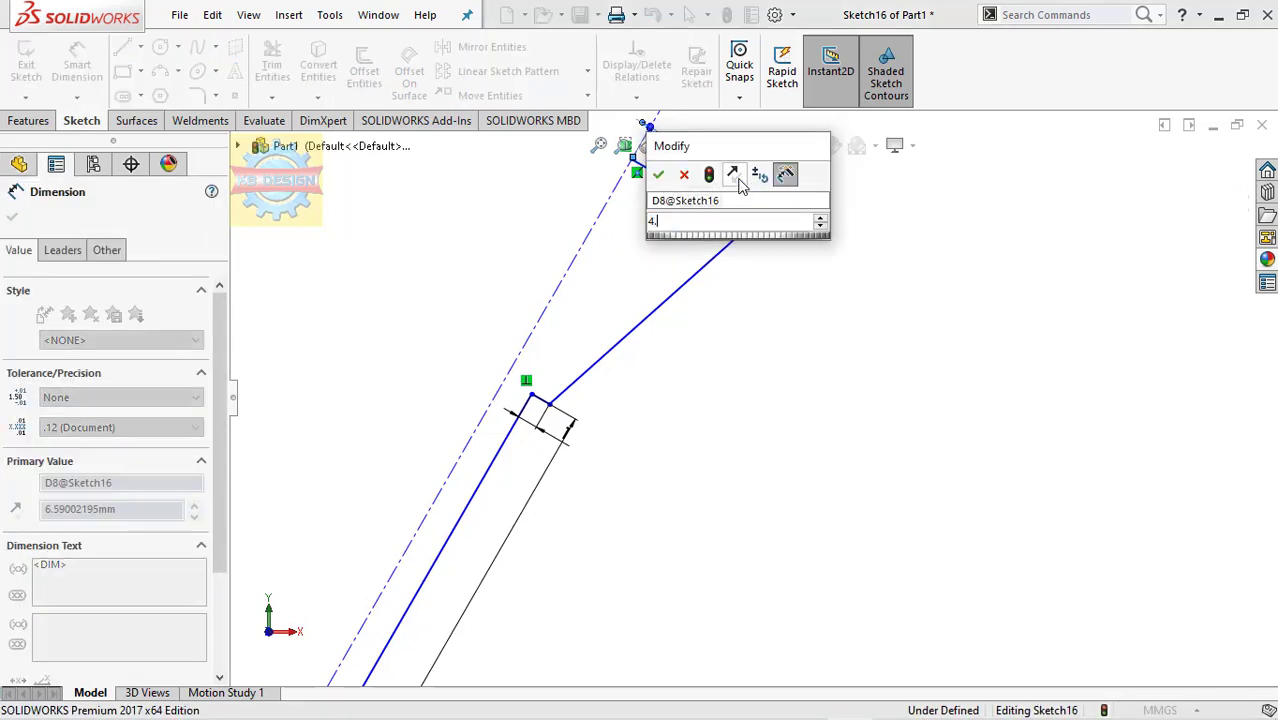
pyautogui.write('5')
pyautogui.press('Return')
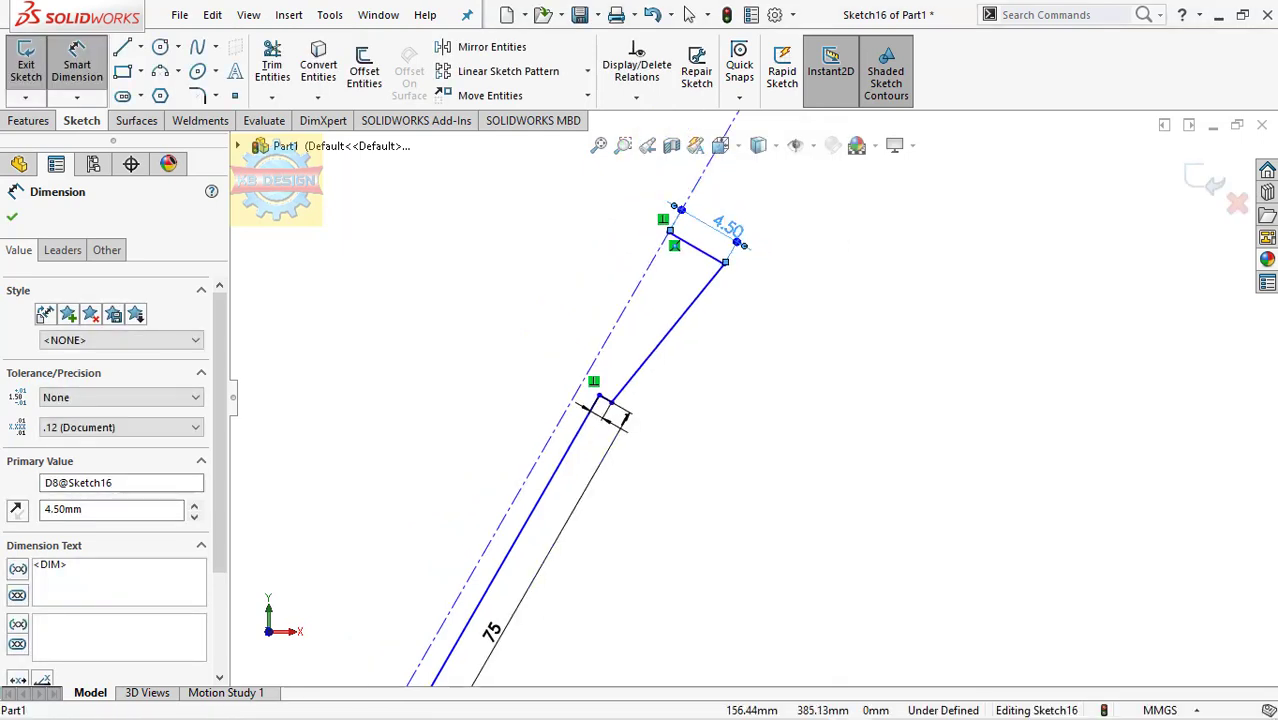
pyautogui.doubleClick(736, 238)
pyautogui.write('9')
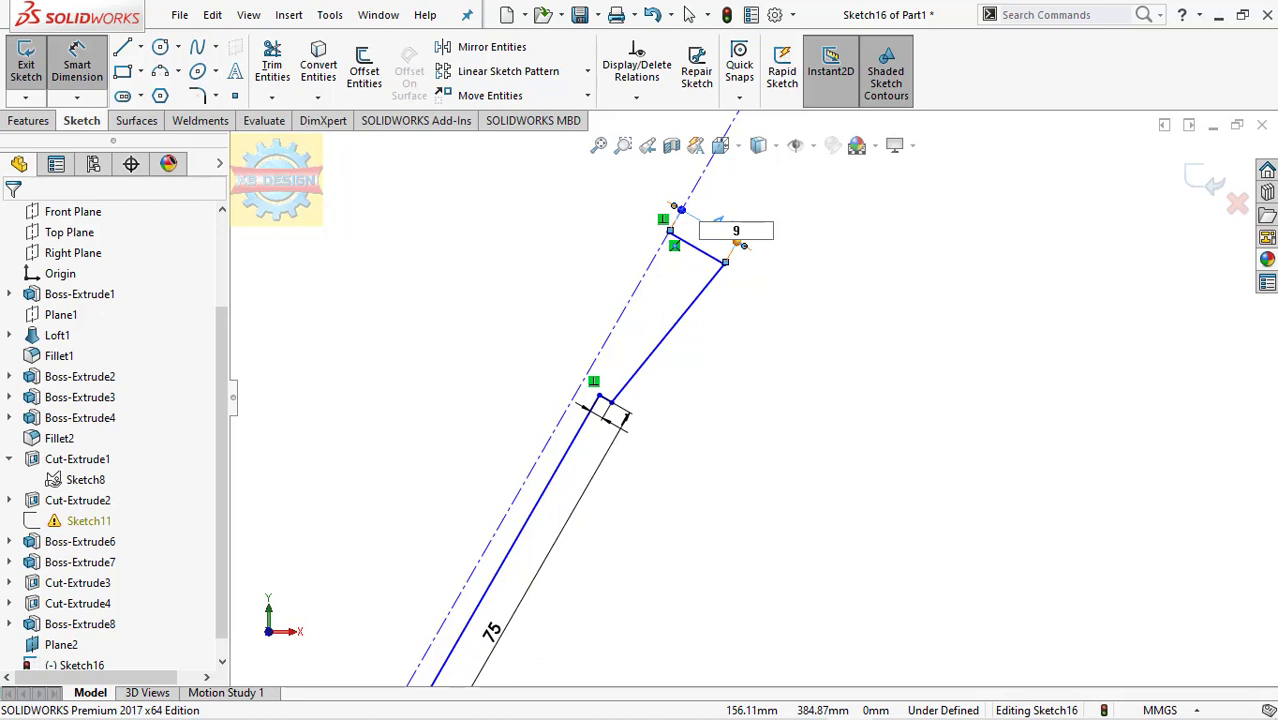
# Apply 9 mm to the wedge's top edge and dimension the step below the cone tip at 2.50 mm.
pyautogui.press('Return')
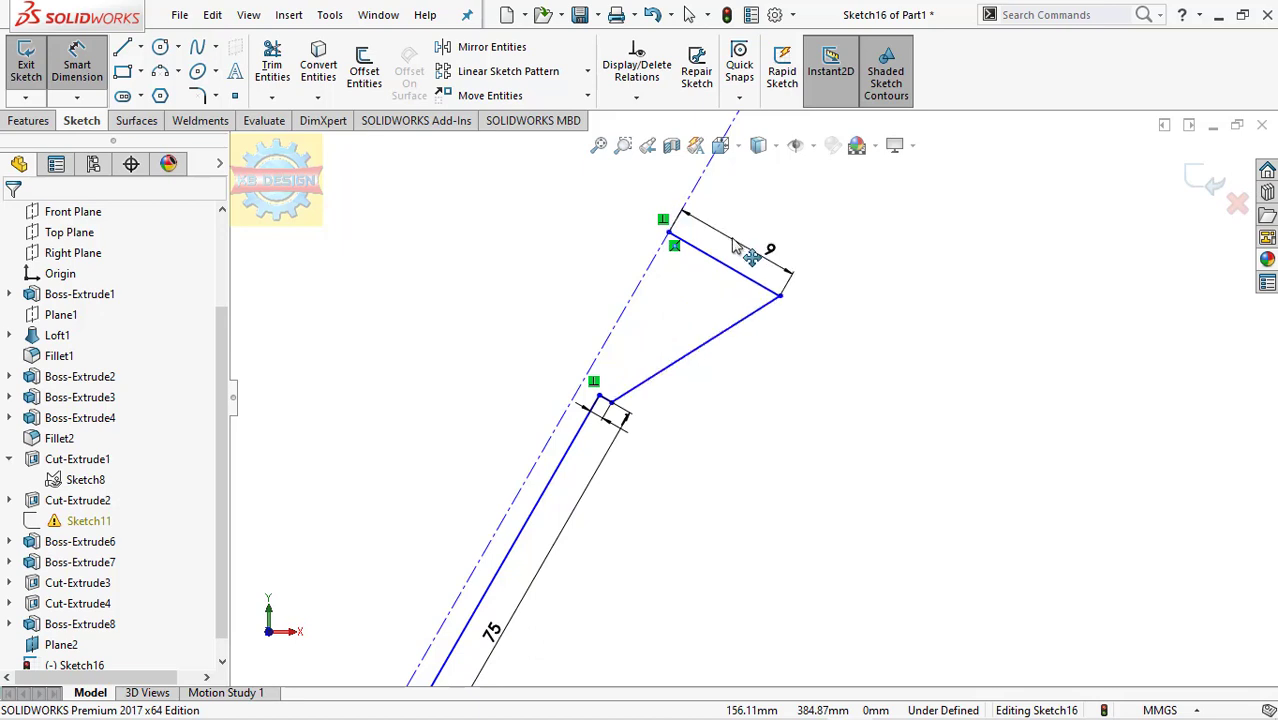
pyautogui.scroll(-2, 685, 360)
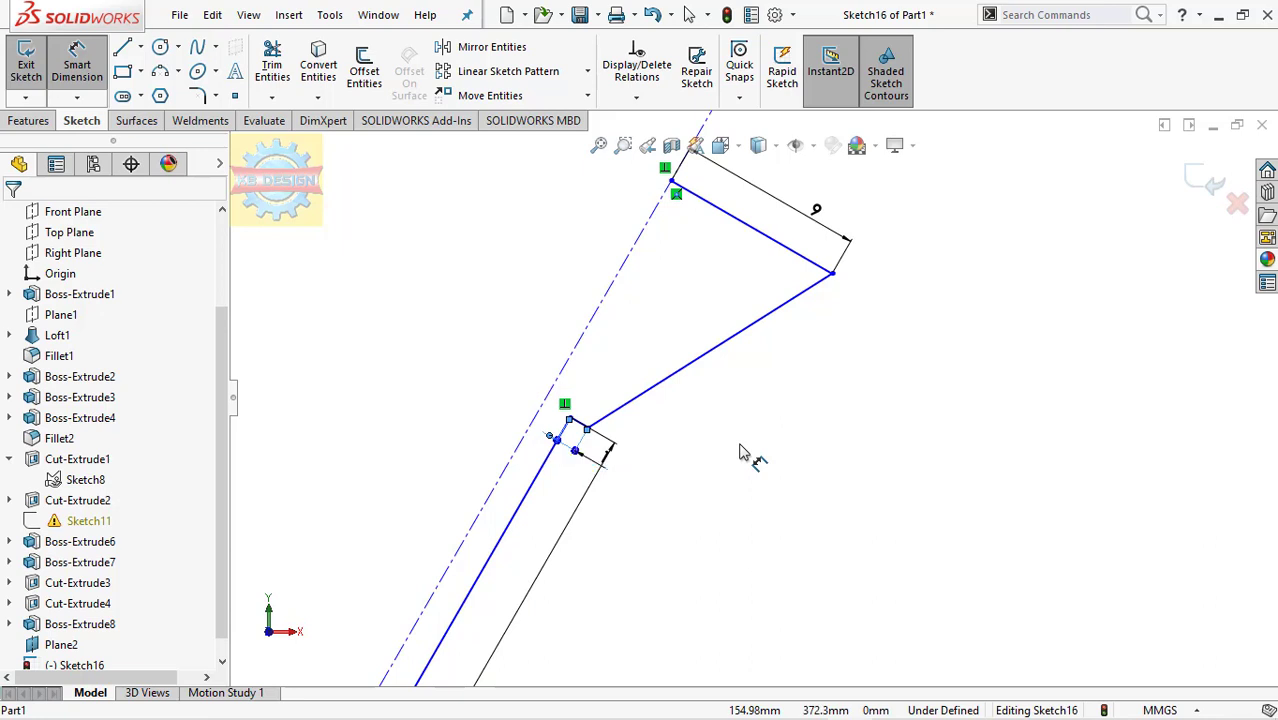
pyautogui.scroll(2, 740, 452)
pyautogui.scroll(1, 740, 452)
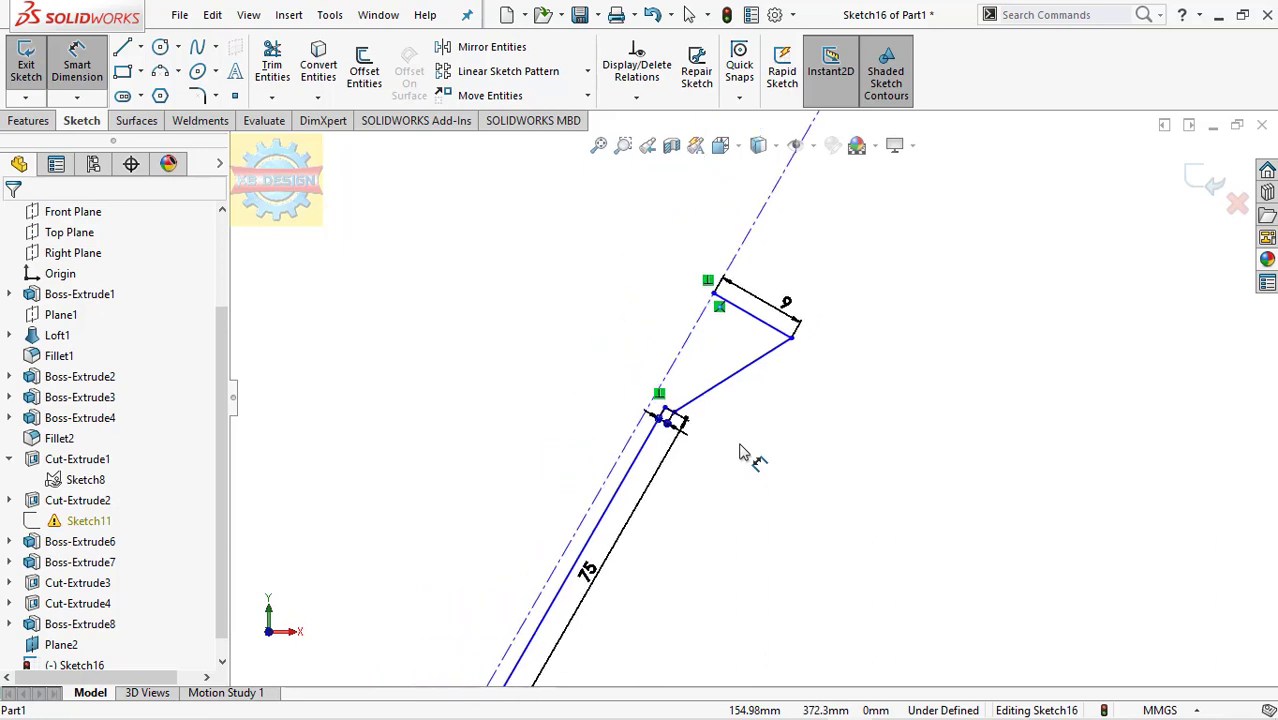
pyautogui.scroll(1, 740, 452)
pyautogui.scroll(1, 740, 452)
pyautogui.scroll(-1, 740, 452)
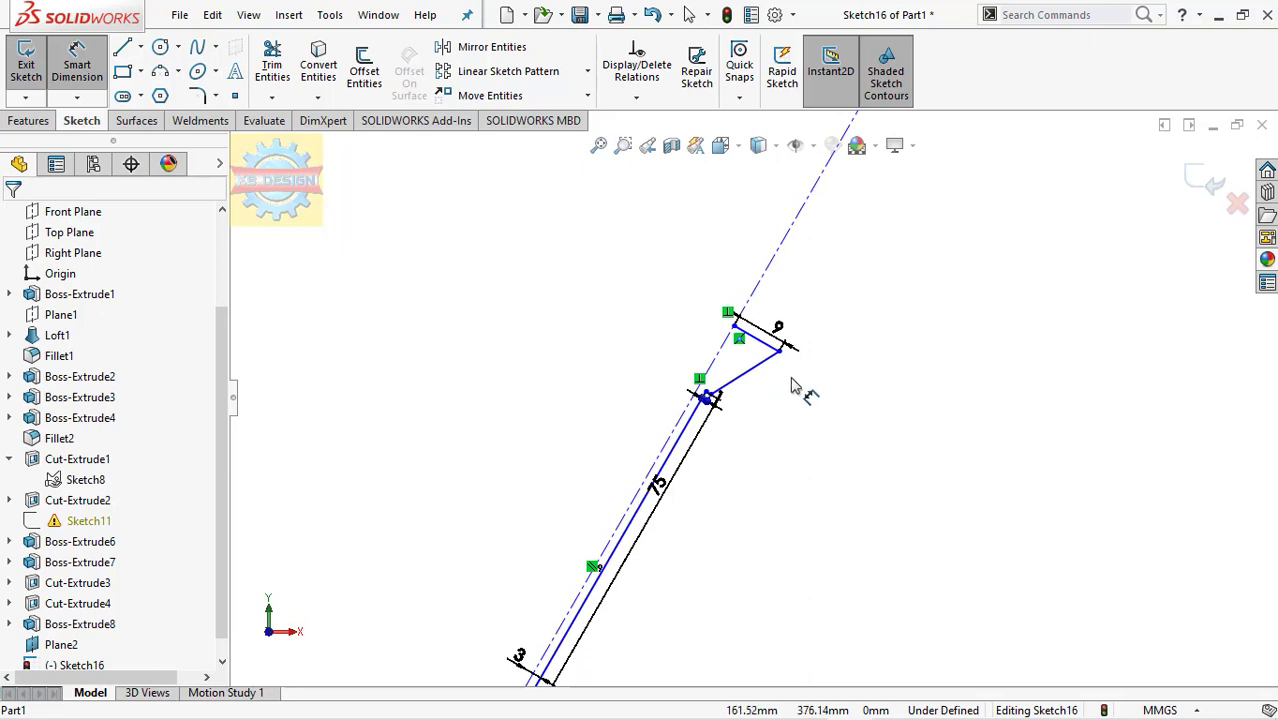
pyautogui.scroll(1, 792, 385)
pyautogui.scroll(1, 780, 400)
pyautogui.scroll(-1, 770, 420)
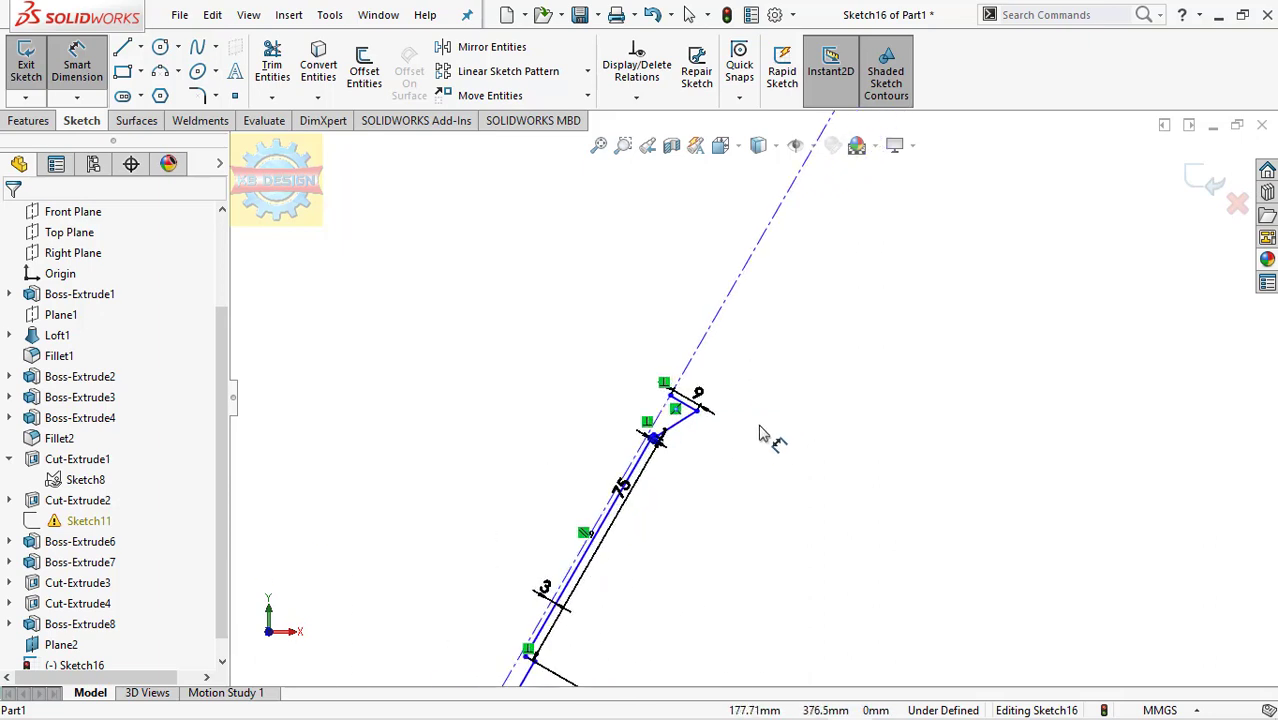
pyautogui.scroll(-1, 760, 433)
pyautogui.scroll(-2, 687, 448)
pyautogui.scroll(-1, 637, 445)
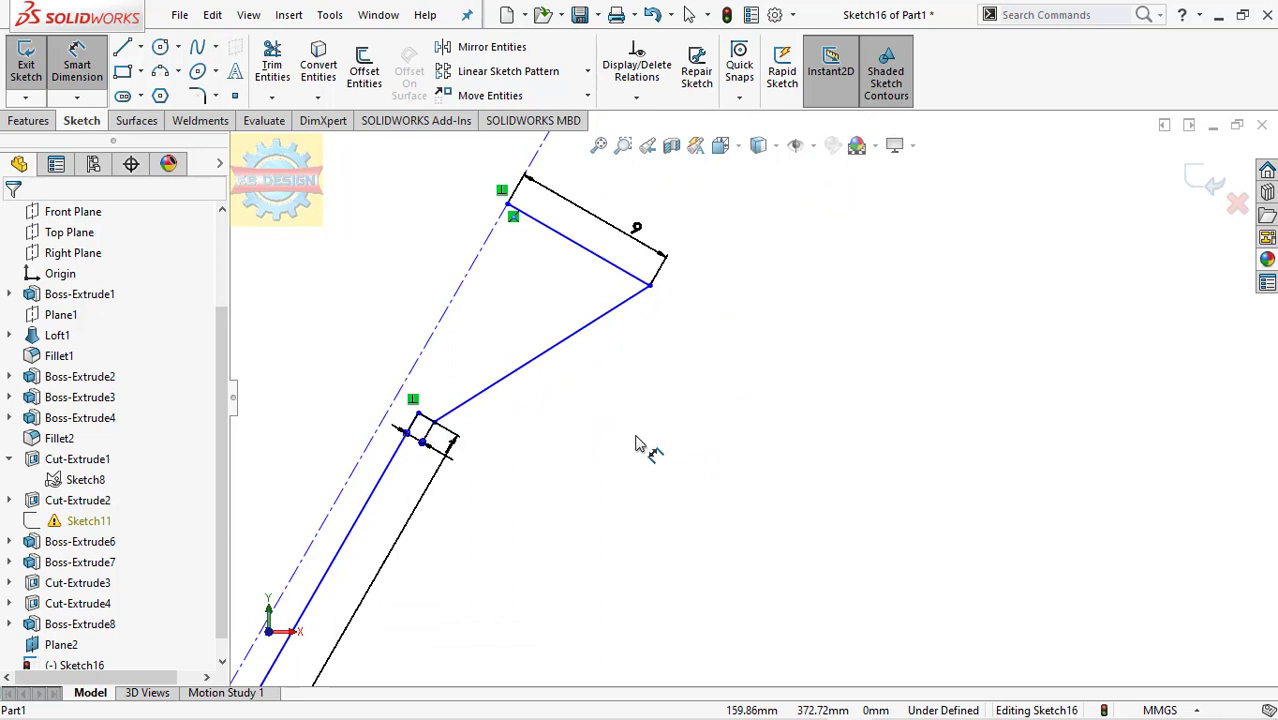
pyautogui.click(449, 450)
pyautogui.write('2.5')
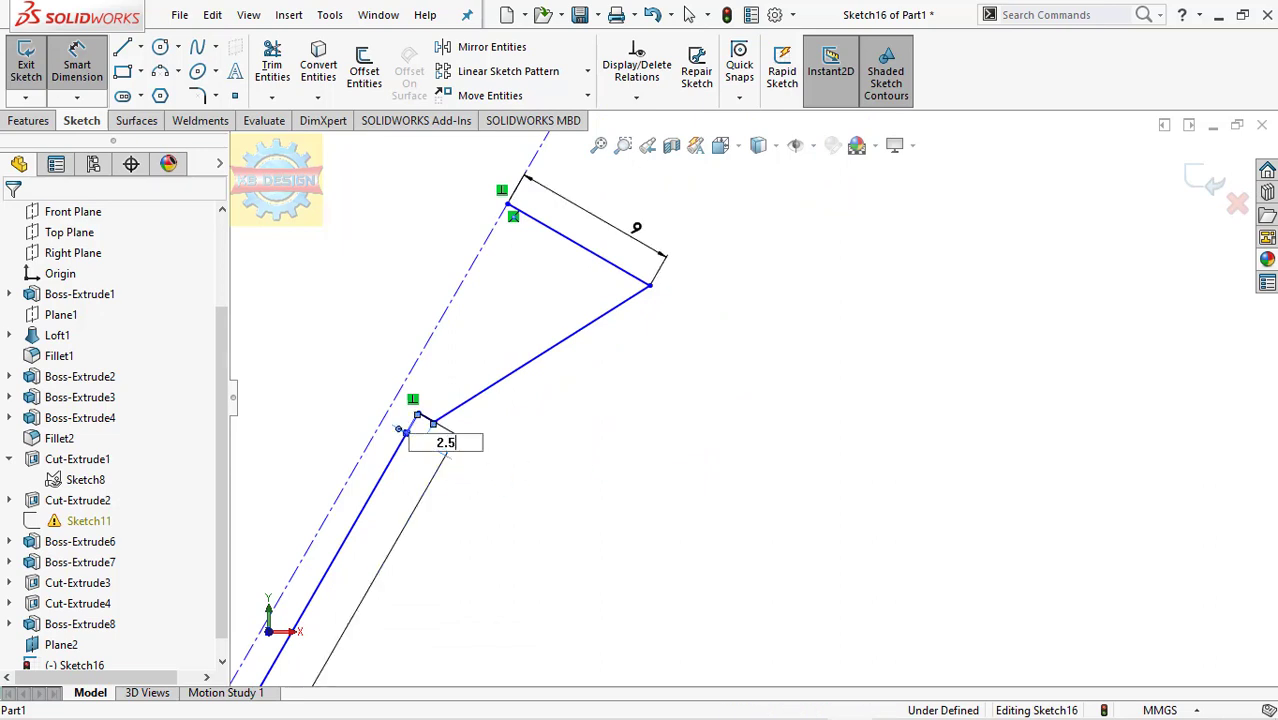
pyautogui.press('Return')
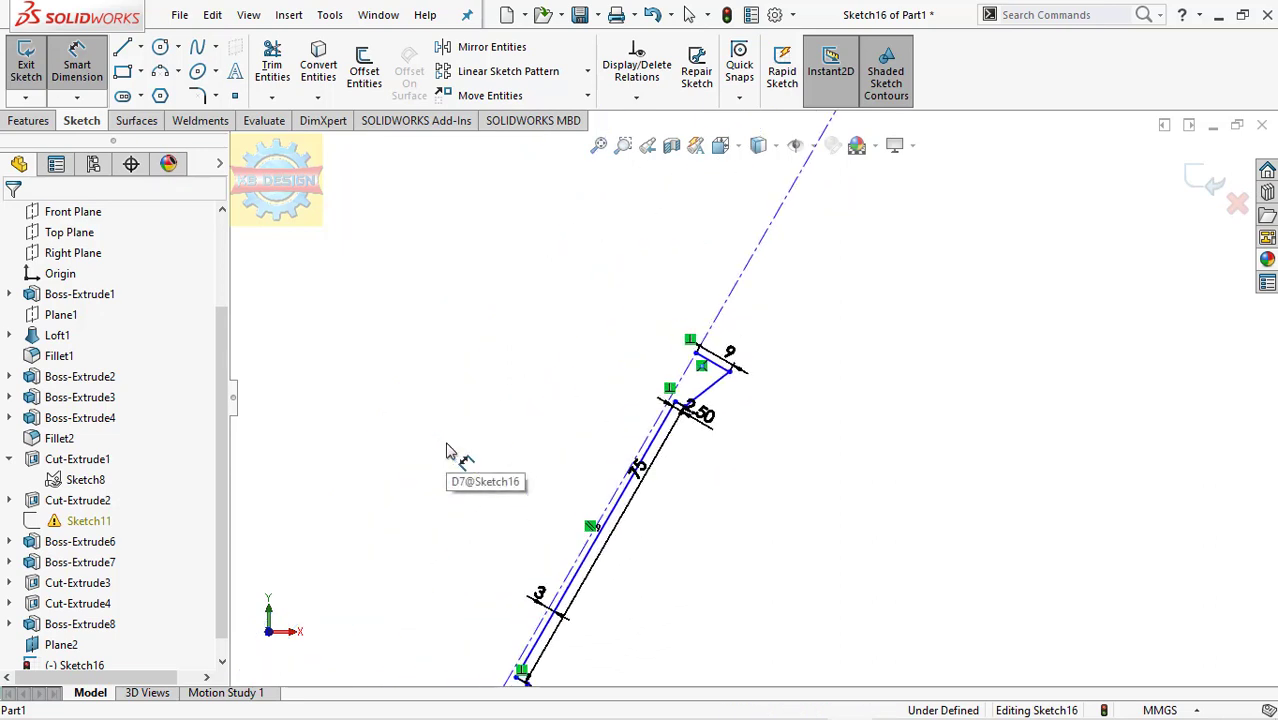
# Draw an axis line along the antenna centreline and revolve the profile 360° about it.
pyautogui.click(122, 50)
pyautogui.click(595, 647)
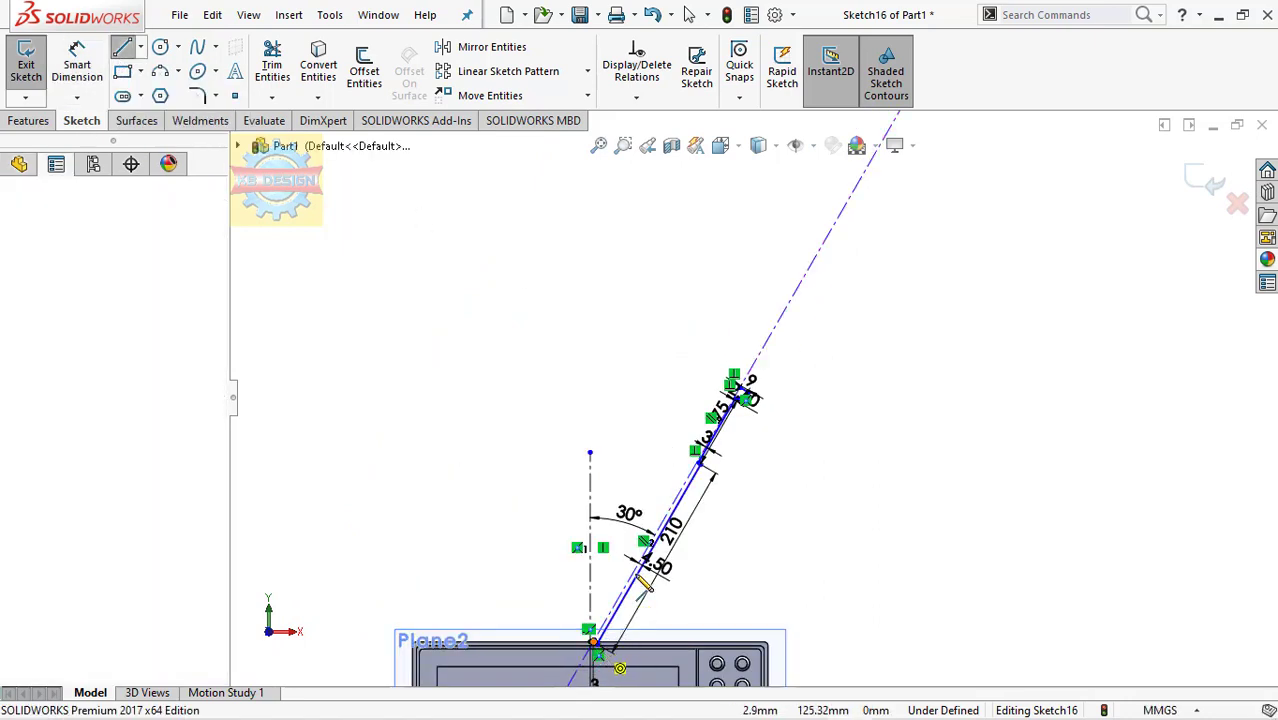
pyautogui.scroll(-2, 752, 380)
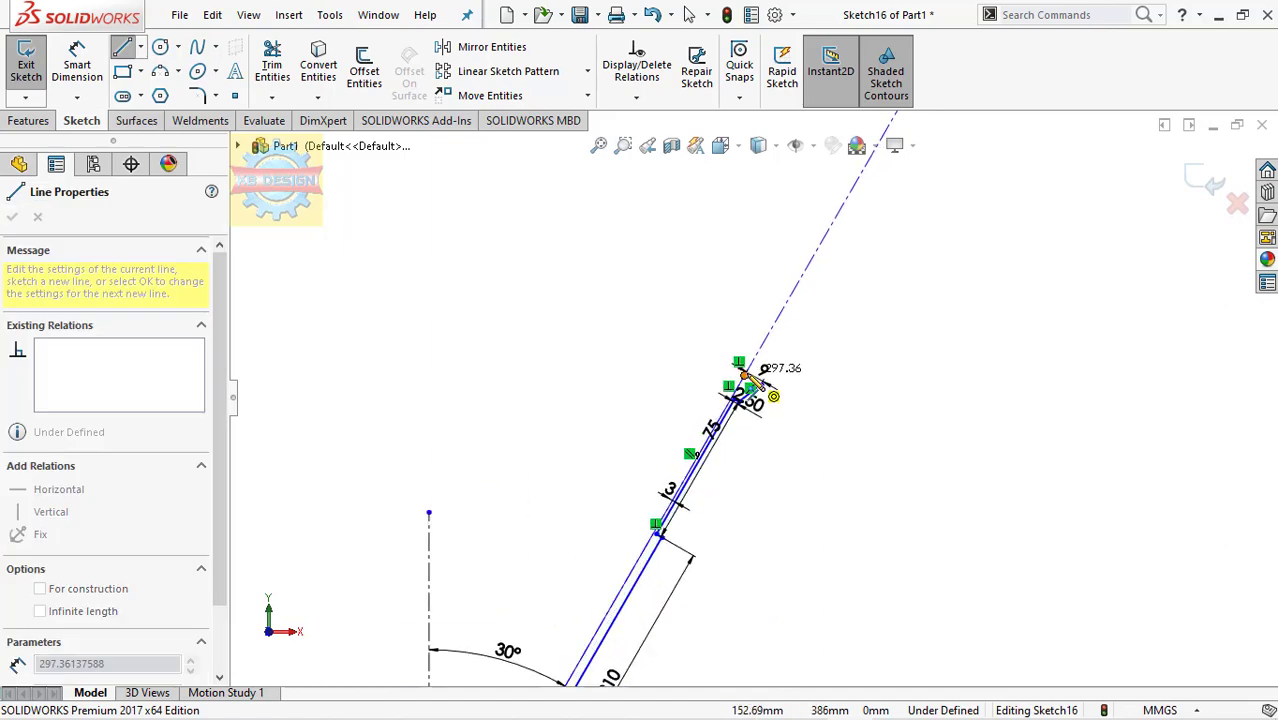
pyautogui.doubleClick(748, 378)
pyautogui.click(30, 120)
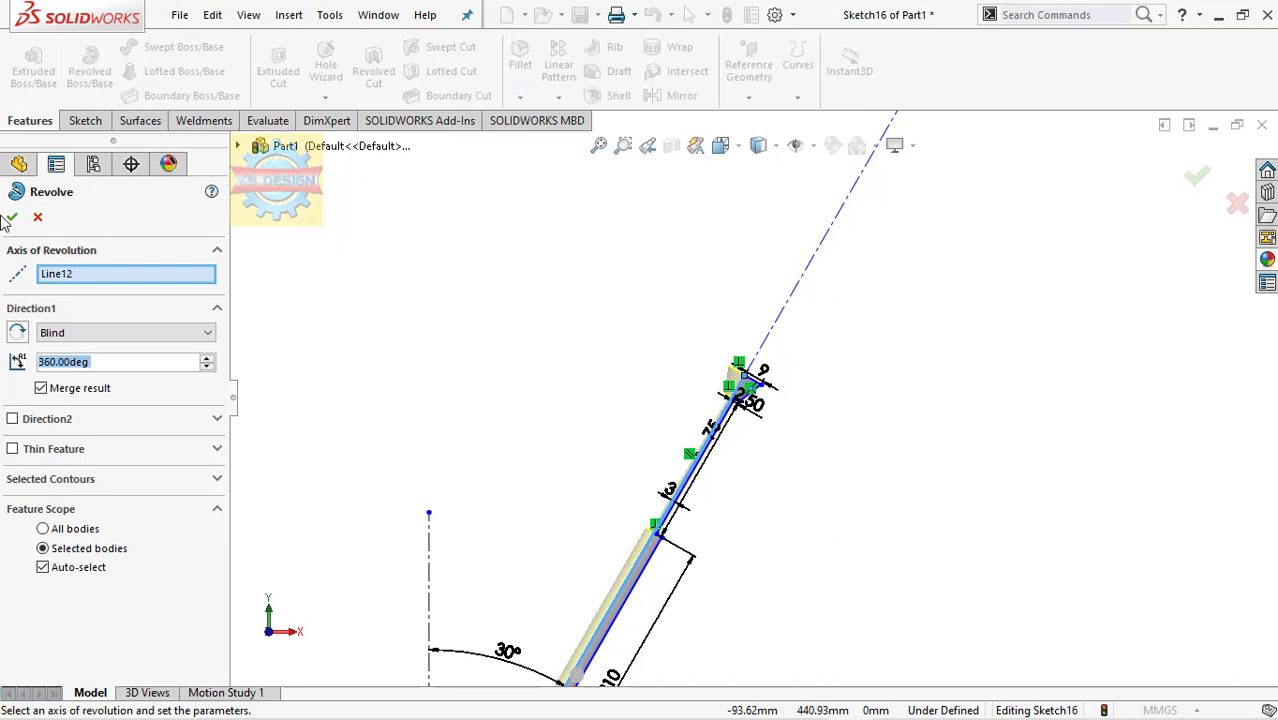
pyautogui.press('Return')
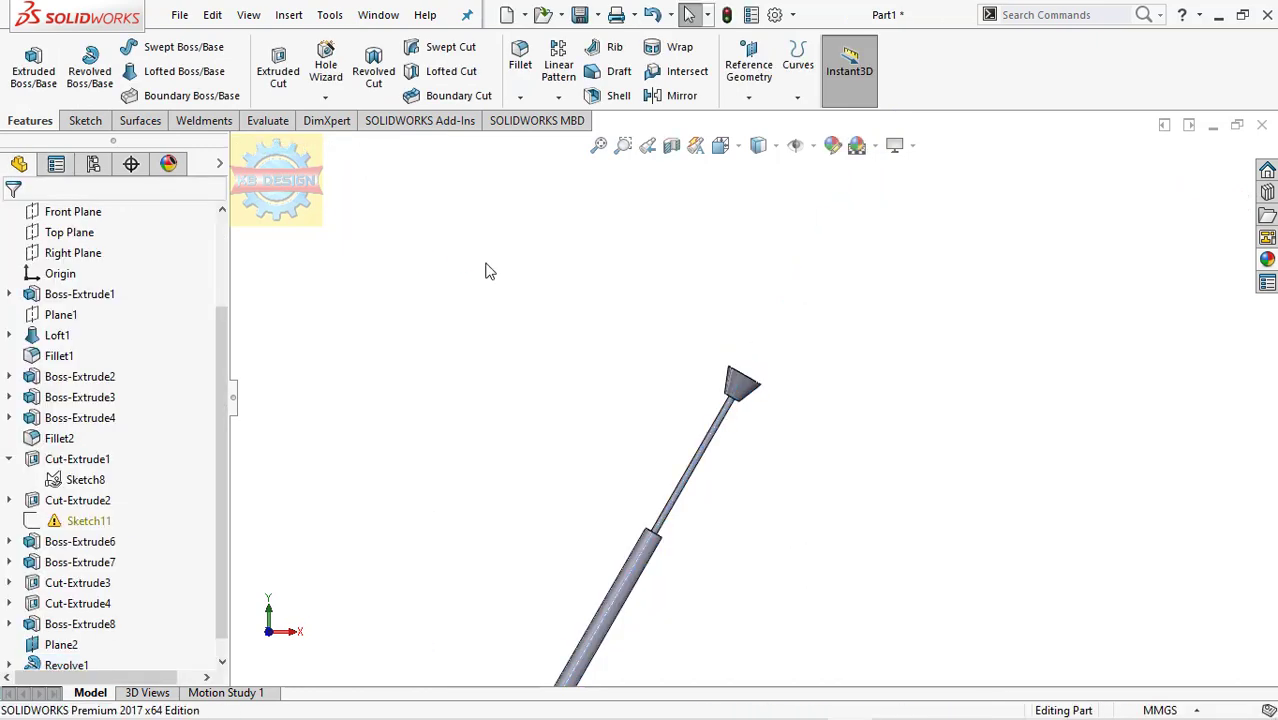
# Select Sketch16 under Revolve1 to show its 30°, 210, 4.50, 3 and 75 dimensions.
pyautogui.click(690, 480)
pyautogui.click(10, 645)
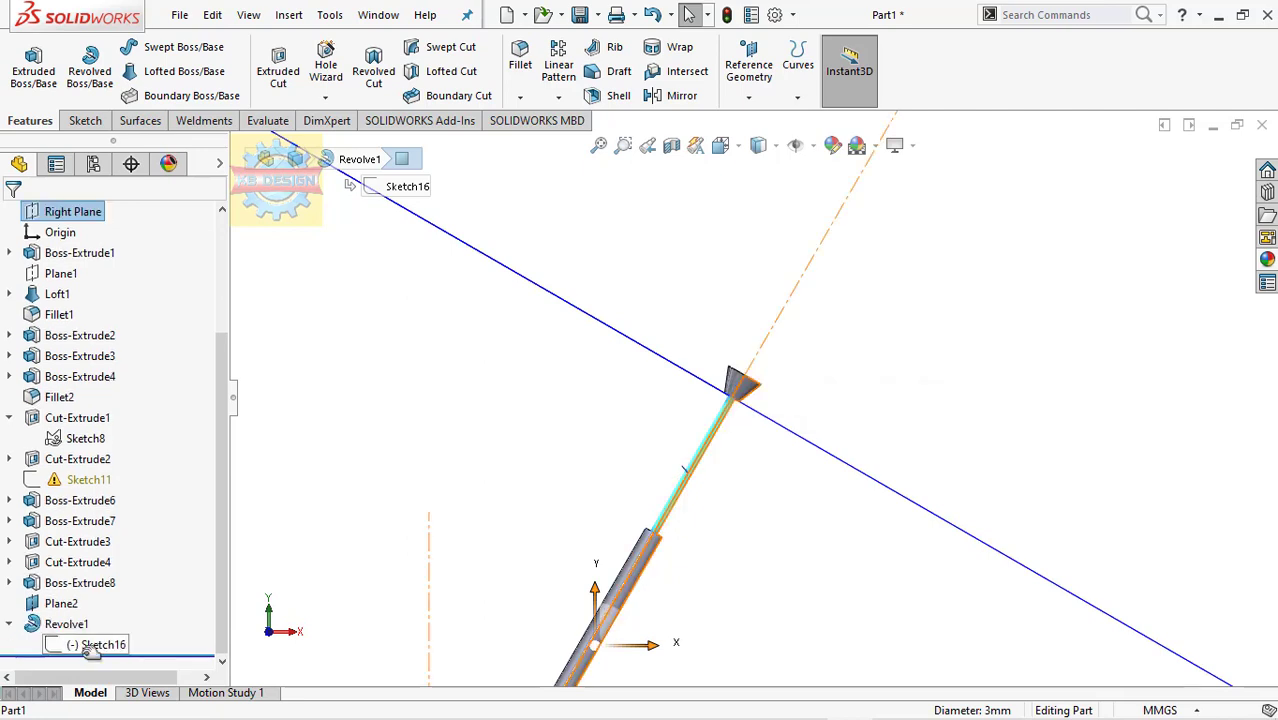
pyautogui.click(88, 648)
pyautogui.scroll(-2, 713, 491)
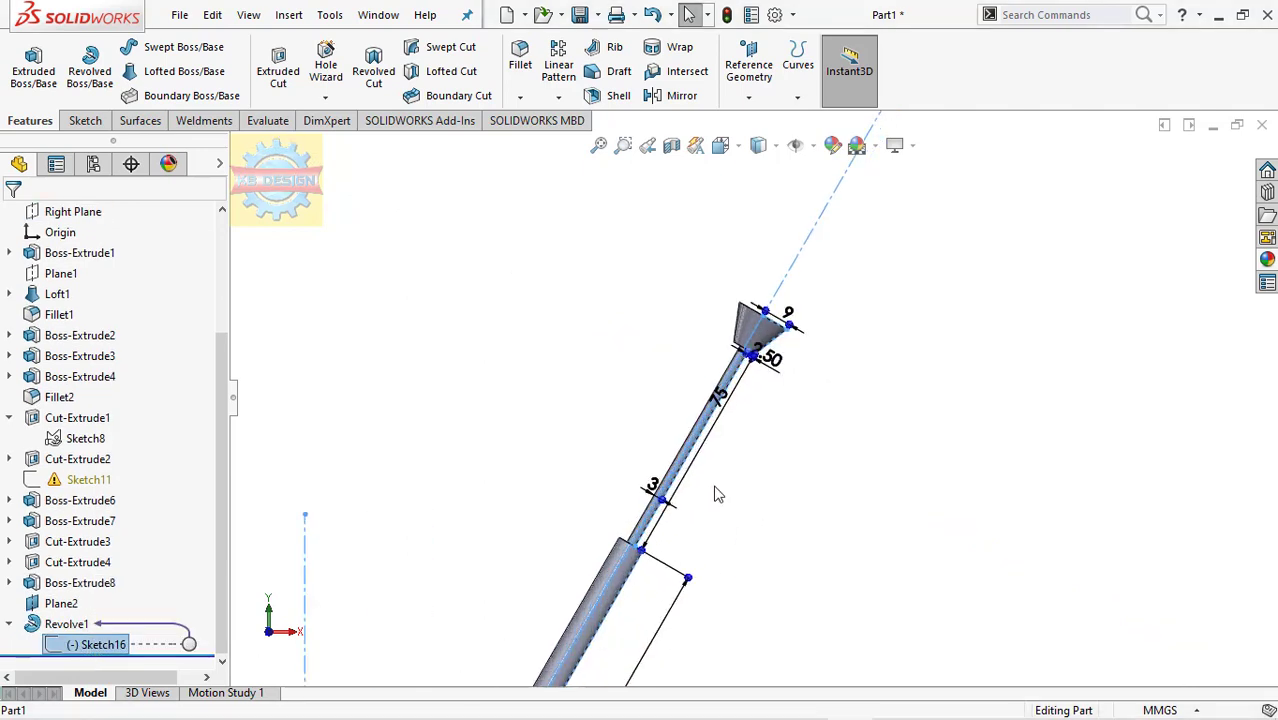
pyautogui.scroll(-2, 715, 493)
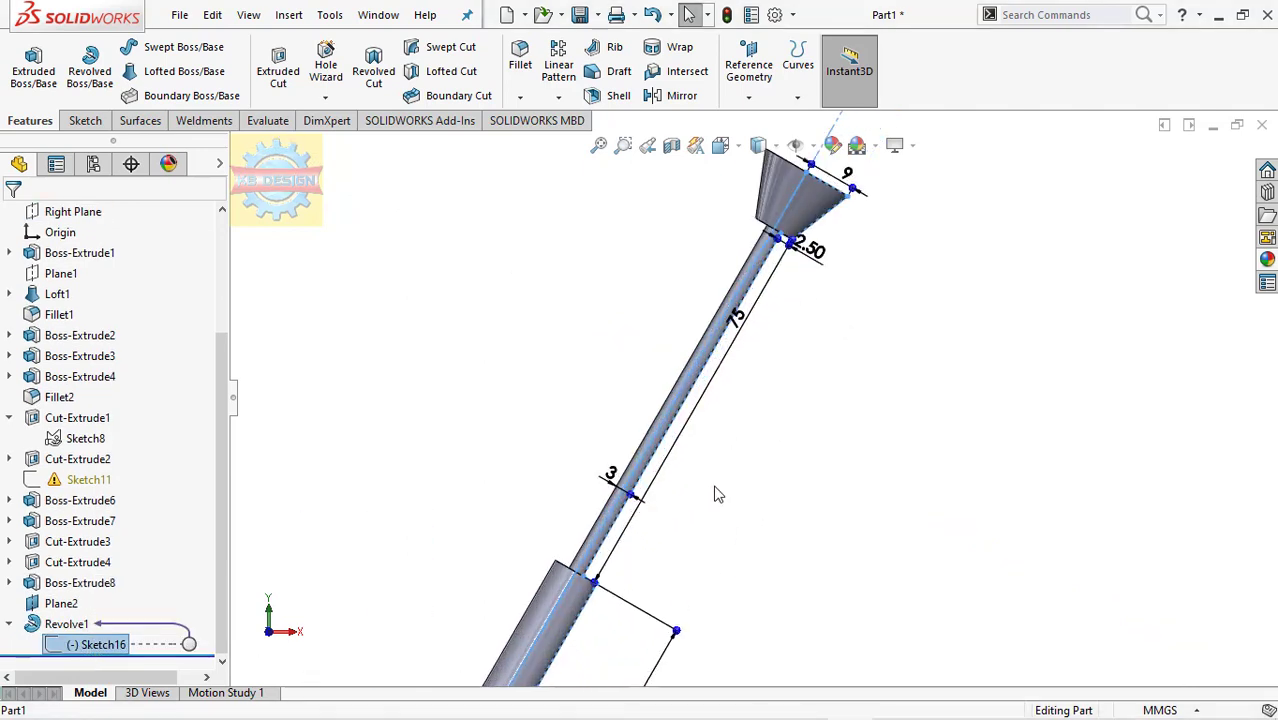
pyautogui.scroll(-1, 715, 493)
pyautogui.scroll(2, 715, 493)
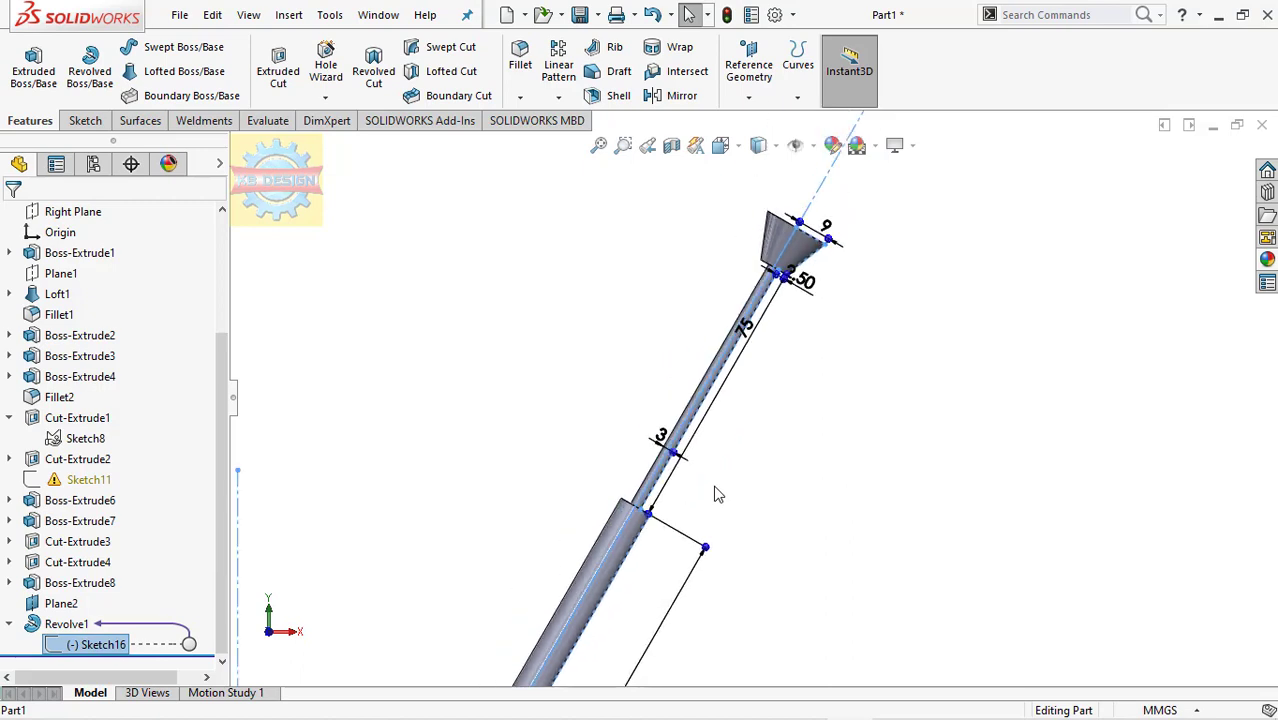
pyautogui.scroll(3, 715, 493)
pyautogui.scroll(2, 717, 493)
pyautogui.scroll(-4, 717, 493)
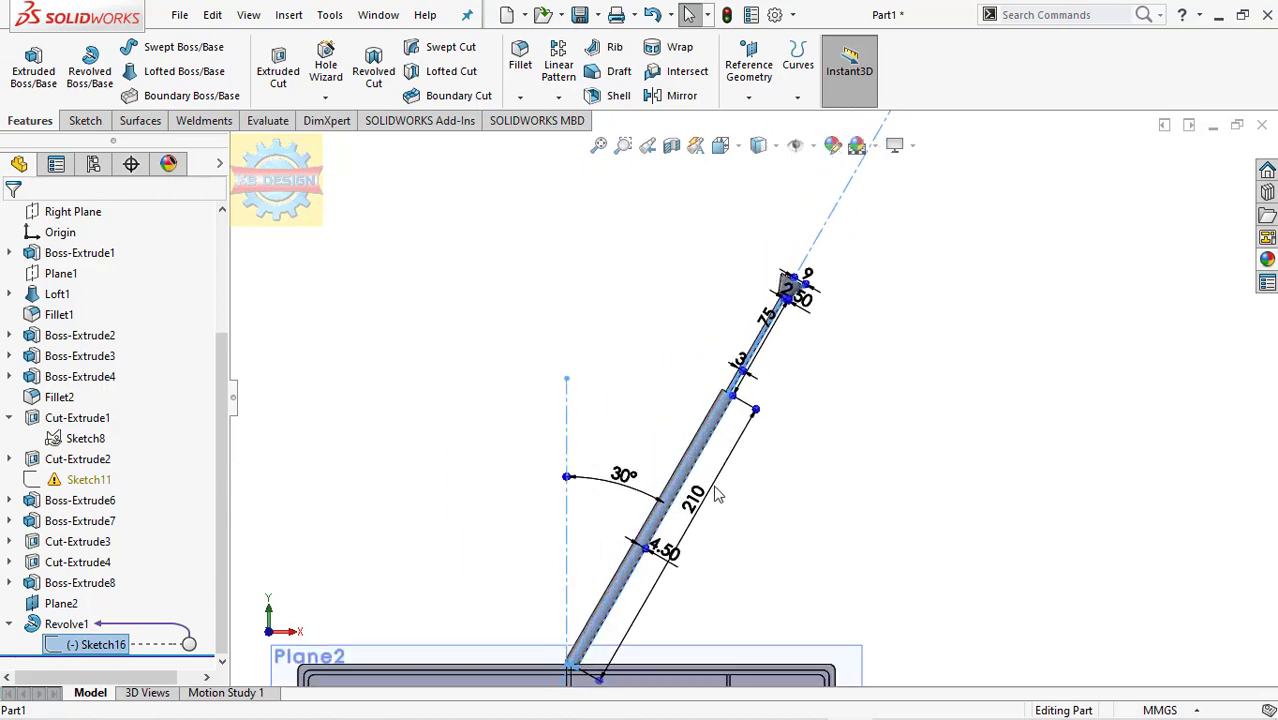
pyautogui.scroll(-2, 717, 493)
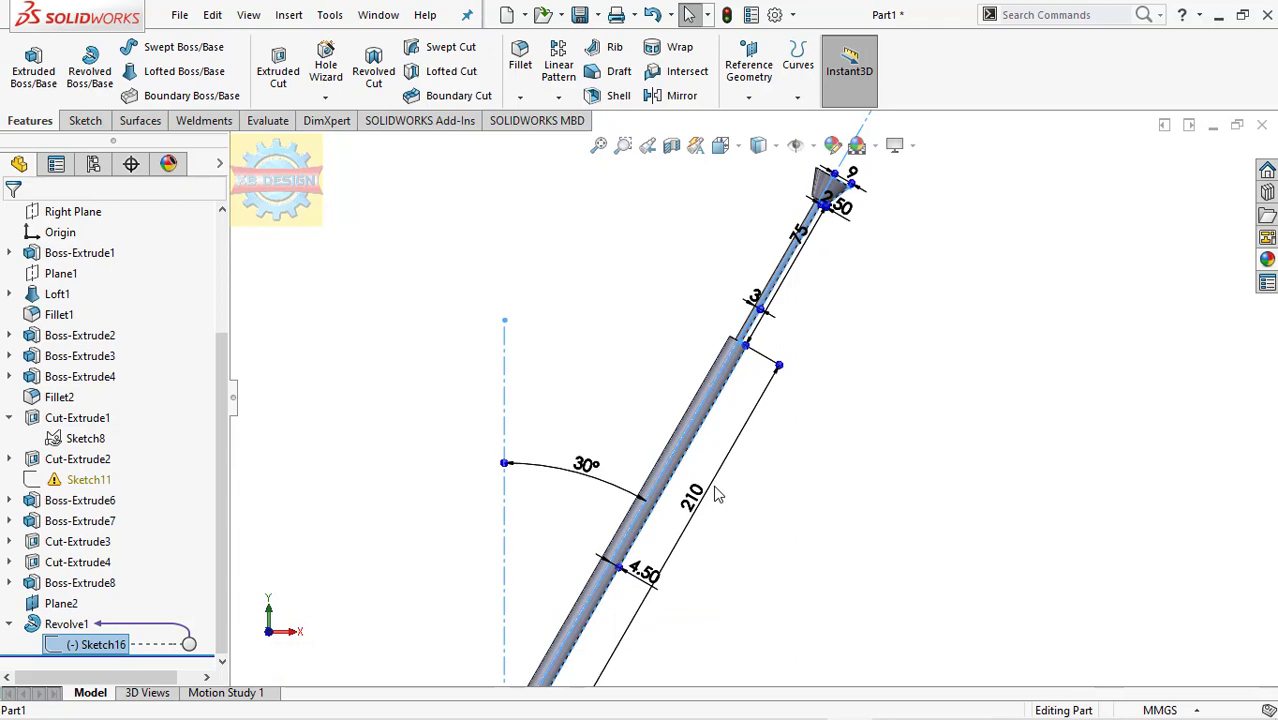
pyautogui.scroll(-2, 715, 493)
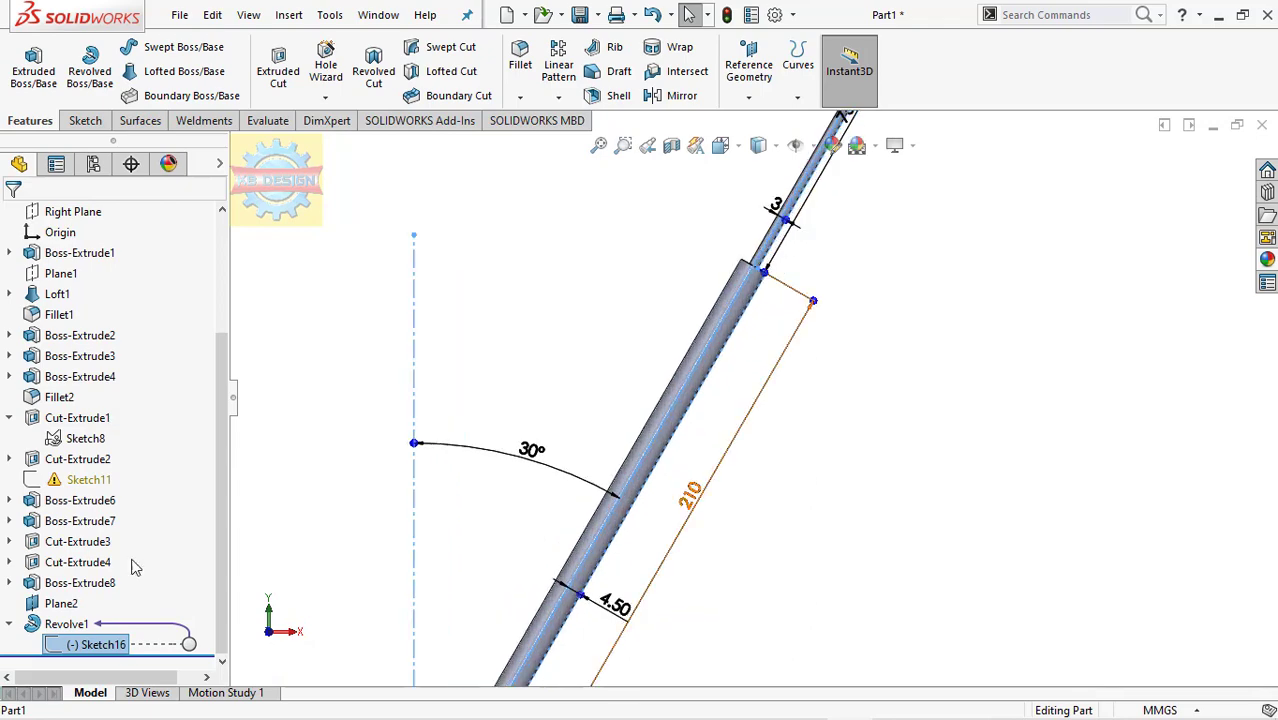
# Edit the antenna sketch and change the upper rod's 3 mm dimension to 6 mm.
pyautogui.rightClick(100, 645)
pyautogui.click(115, 383)
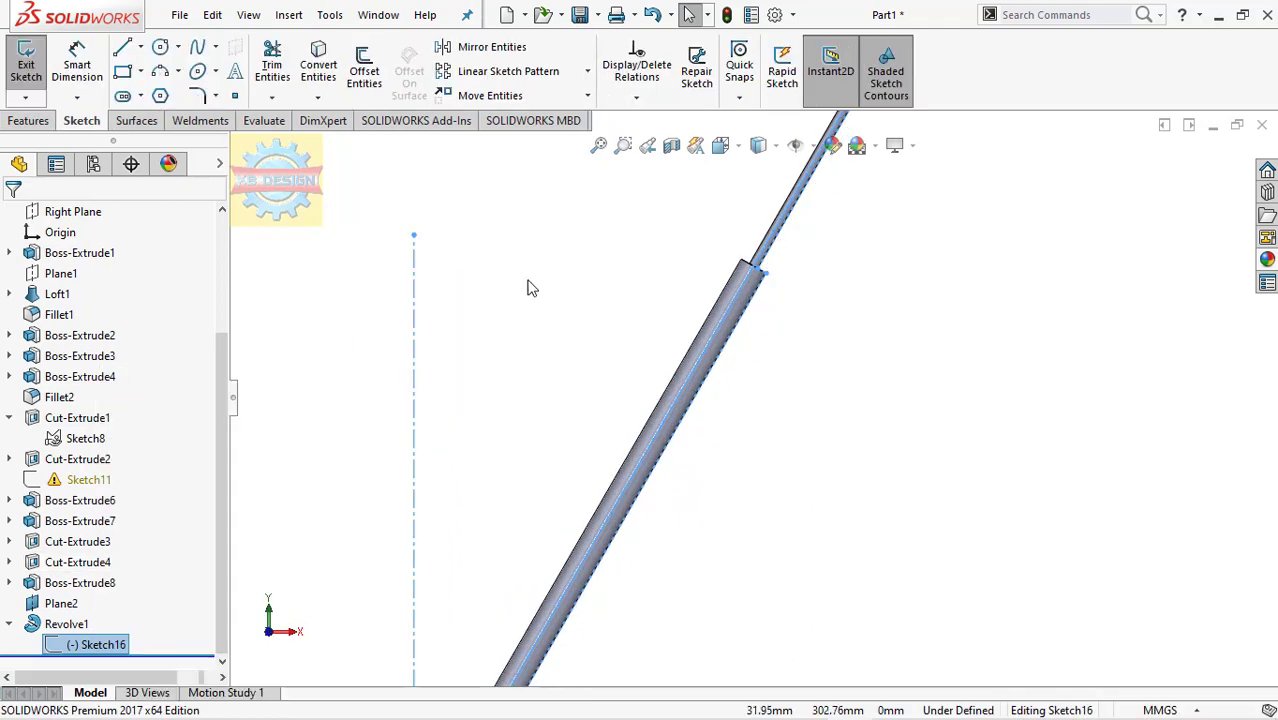
pyautogui.scroll(-3, 884, 200)
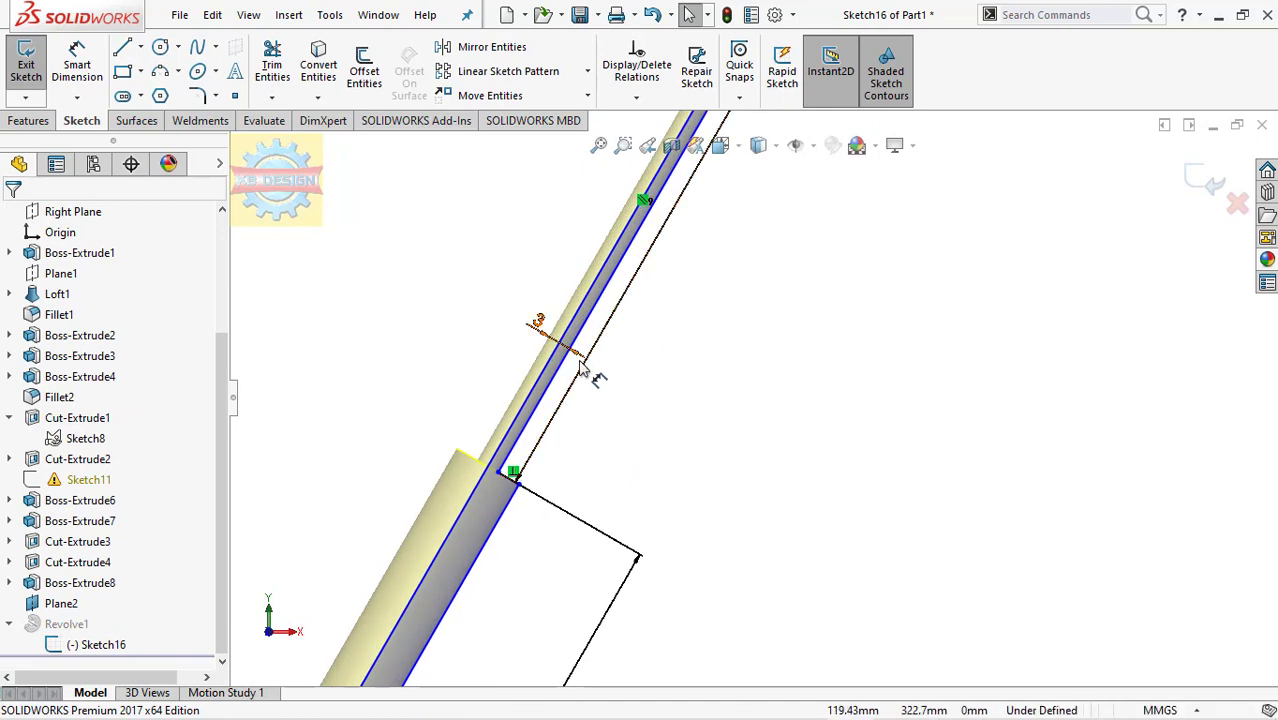
pyautogui.scroll(-1, 583, 370)
pyautogui.scroll(-1, 585, 365)
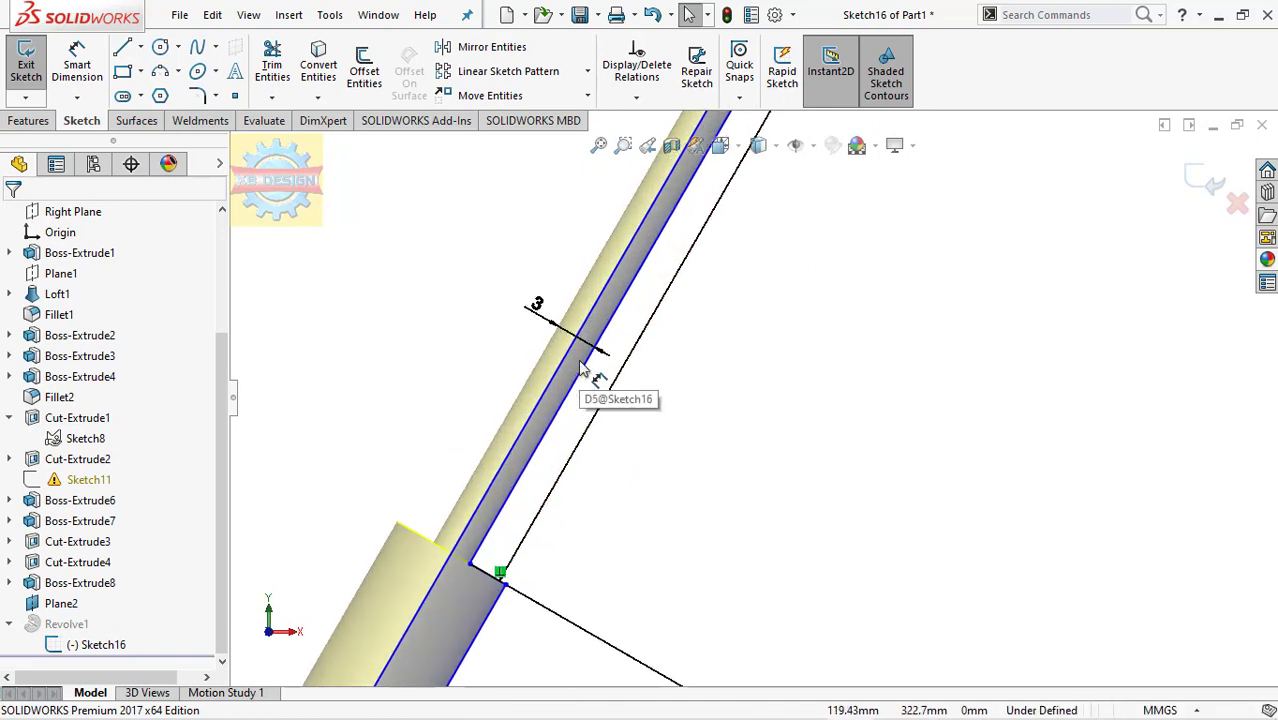
pyautogui.doubleClick(538, 305)
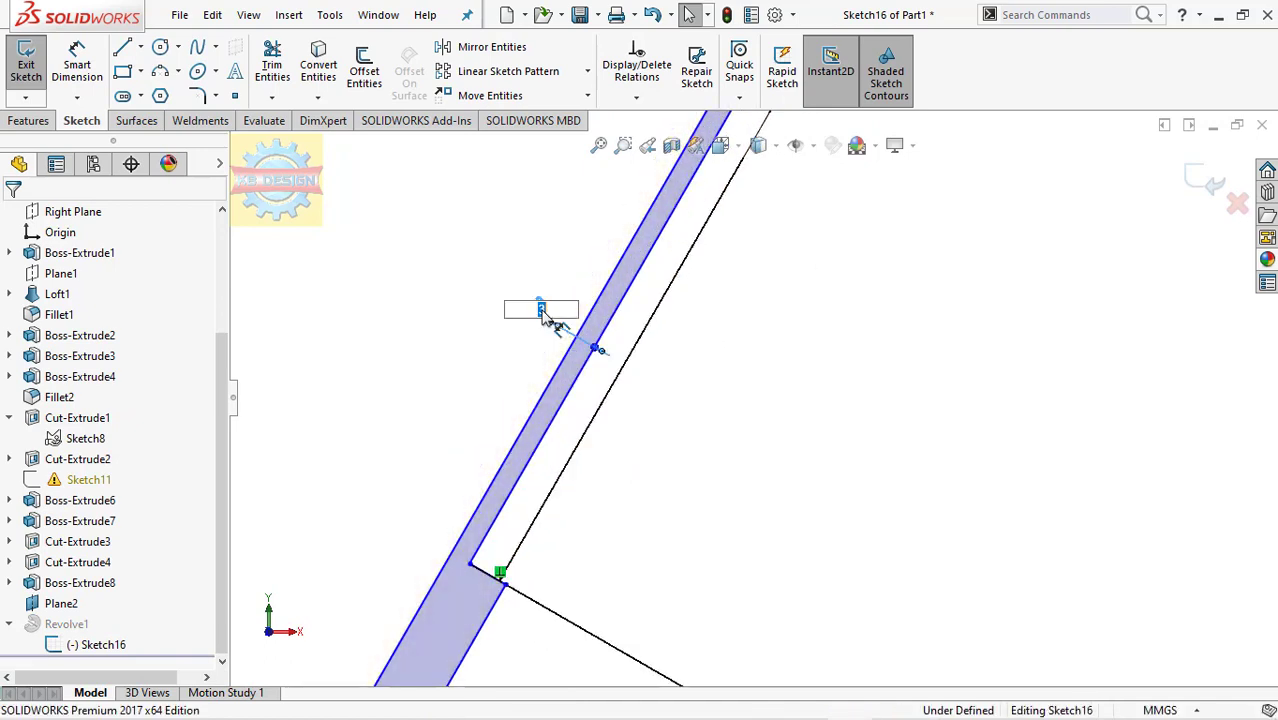
pyautogui.press('Return')
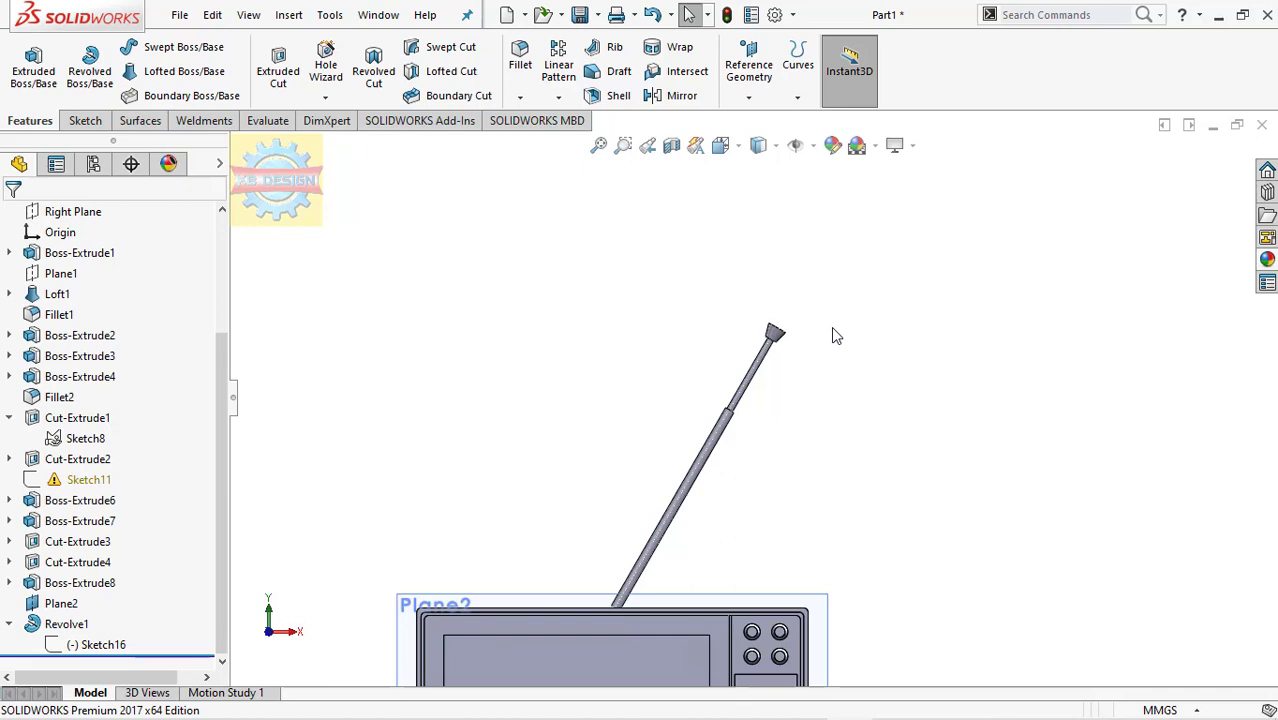
pyautogui.scroll(-3, 775, 332)
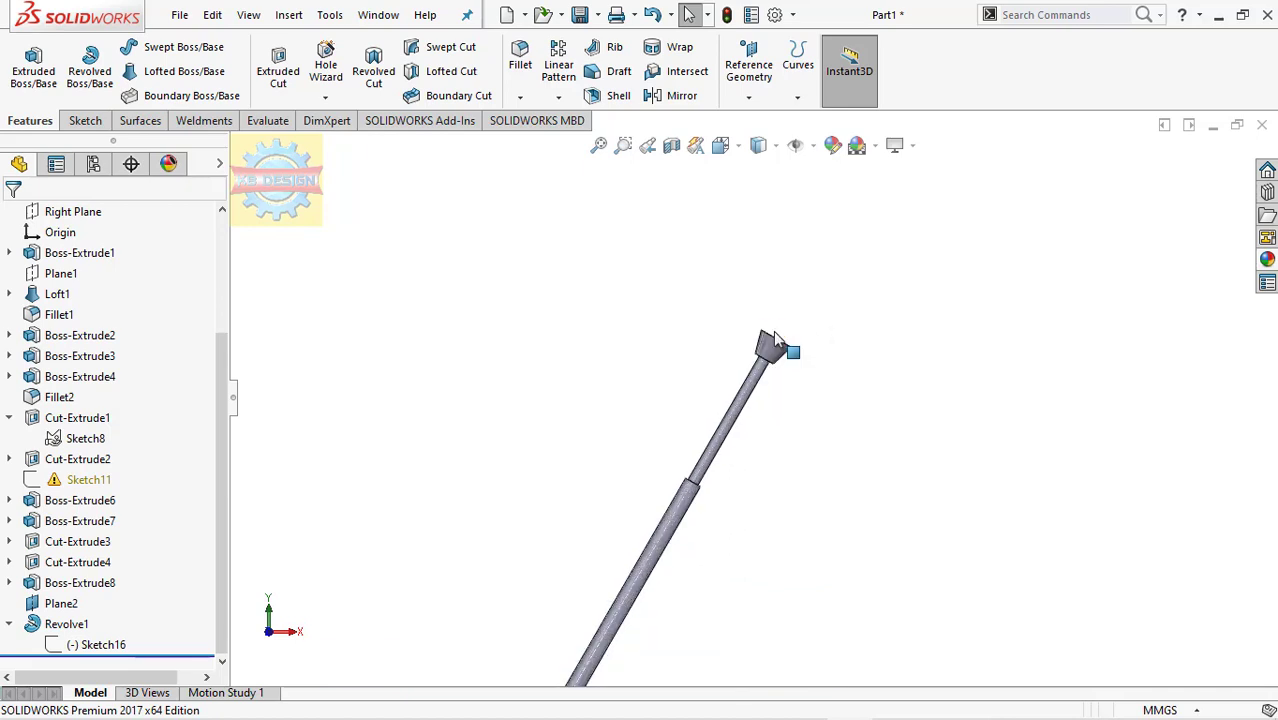
pyautogui.scroll(-3, 783, 345)
# Chamfer the cone tip's top and bottom edges at 1 mm × 45°.
pyautogui.click(520, 96)
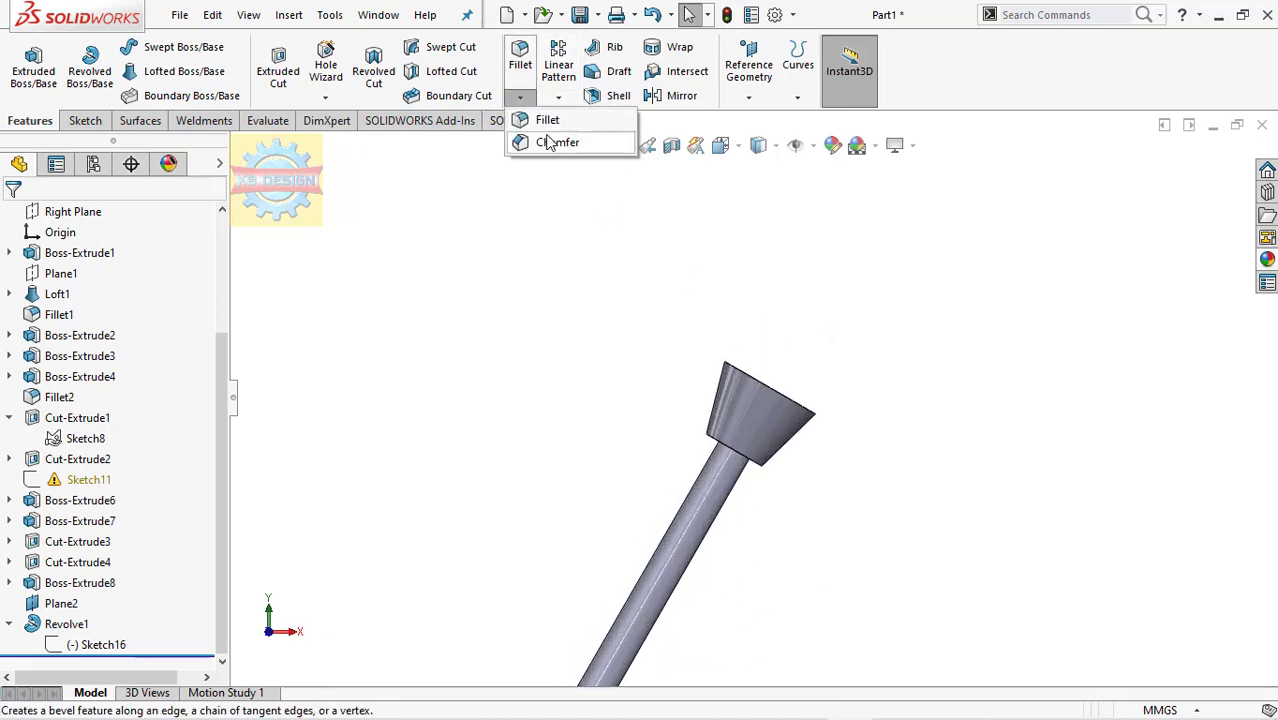
pyautogui.click(540, 139)
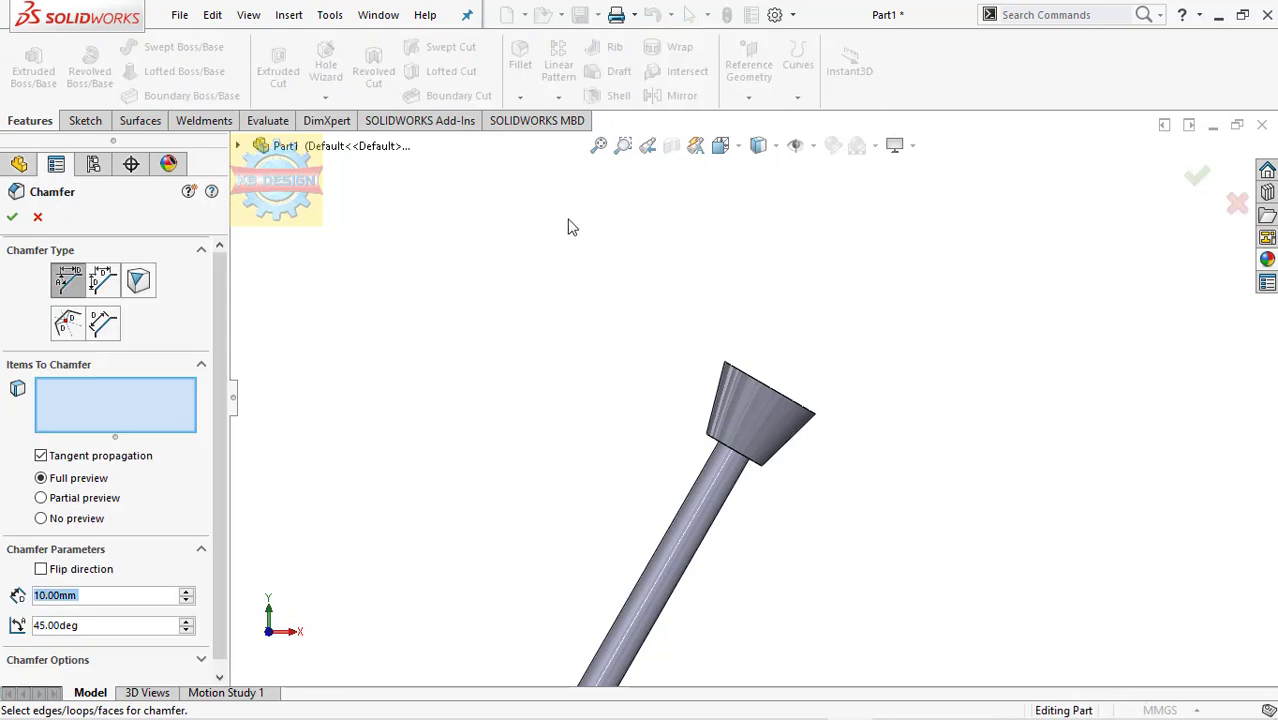
pyautogui.write('1')
pyautogui.click(758, 377)
pyautogui.click(731, 440)
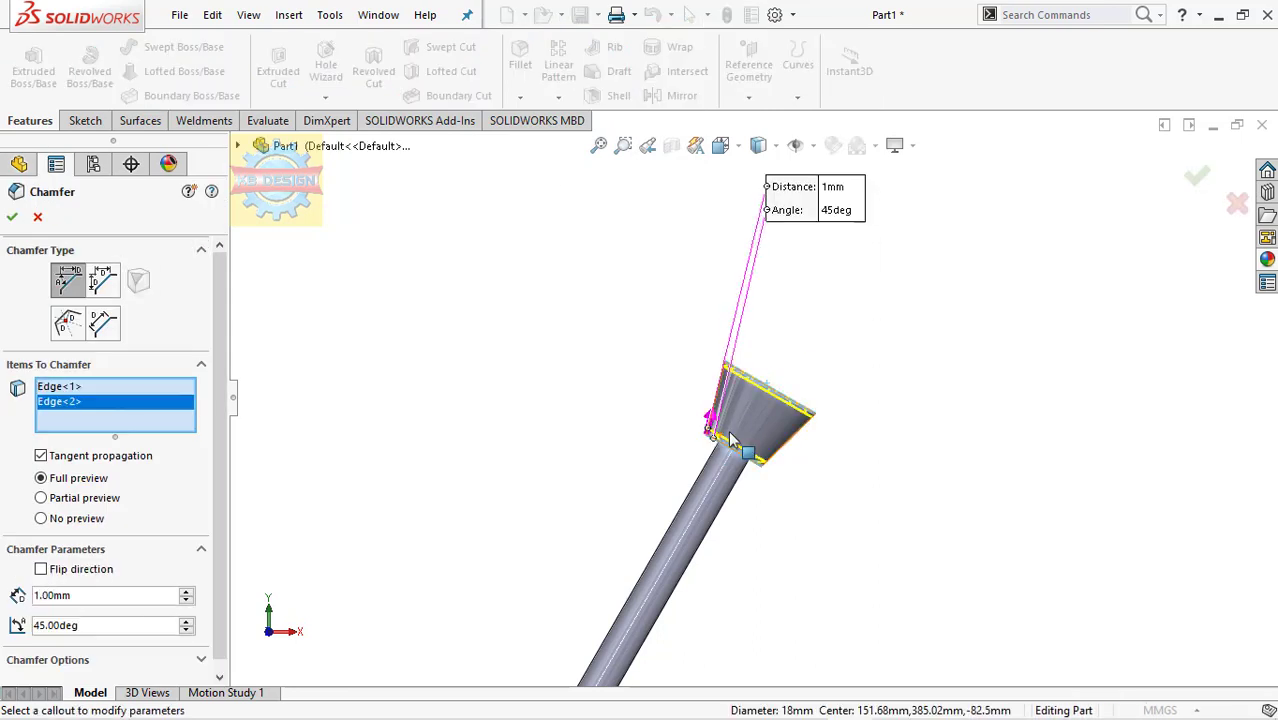
pyautogui.click(9, 220)
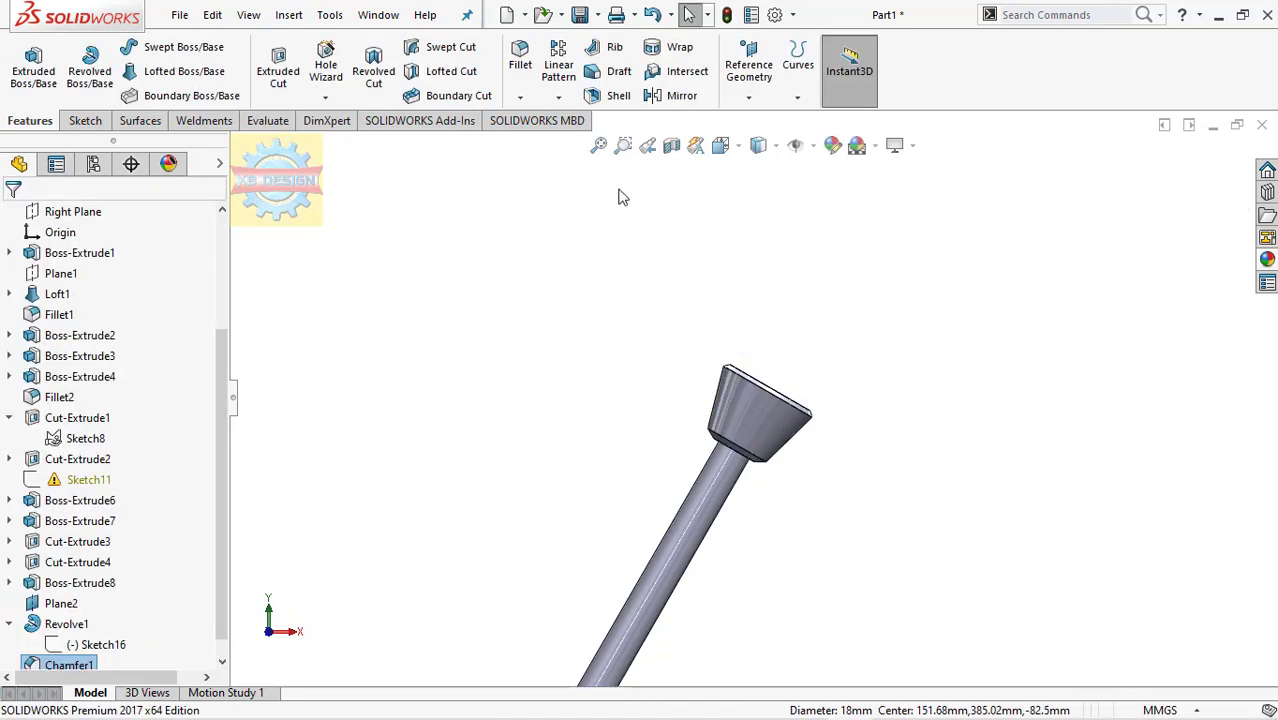
pyautogui.click(596, 150)
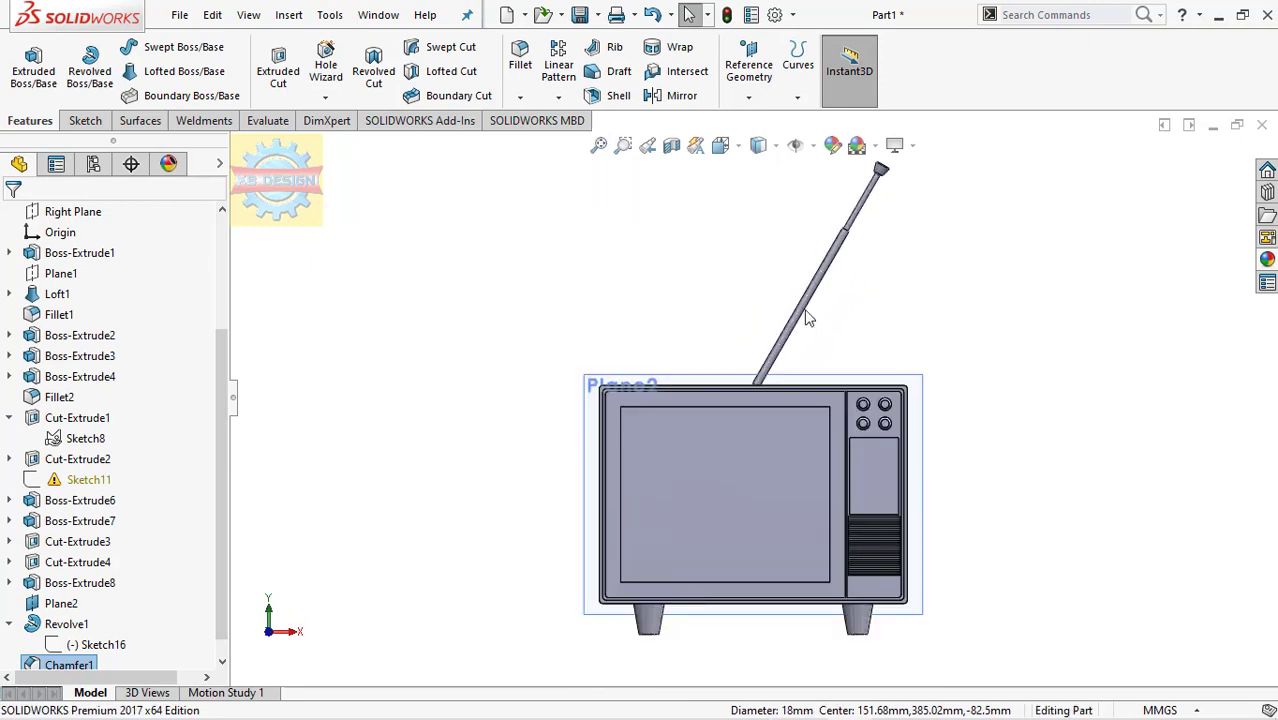
# Hide Plane2 and tilt the TV into a 3-D view.
pyautogui.click(845, 383)
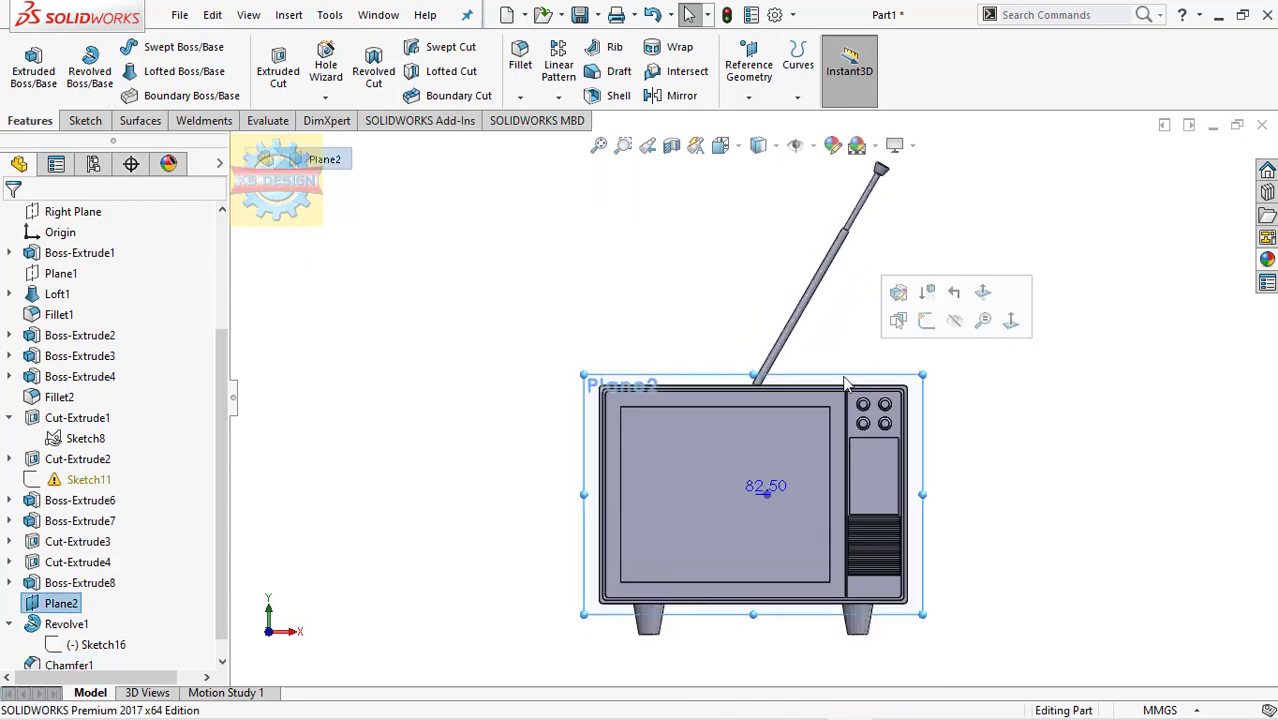
pyautogui.click(954, 320)
pyautogui.moveTo(789, 374); pyautogui.dragTo(786, 422, button='middle')
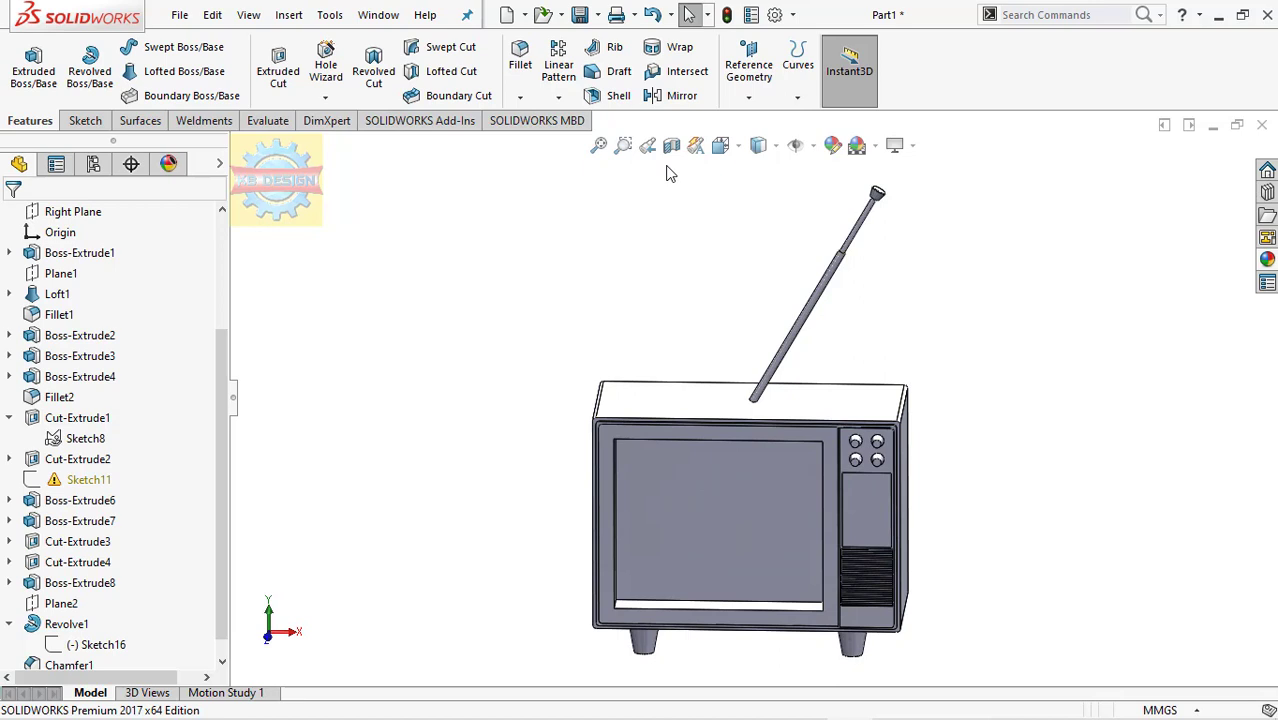
# Mirror Revolve1, the antenna, across the Right Plane to form a V.
pyautogui.click(750, 100)
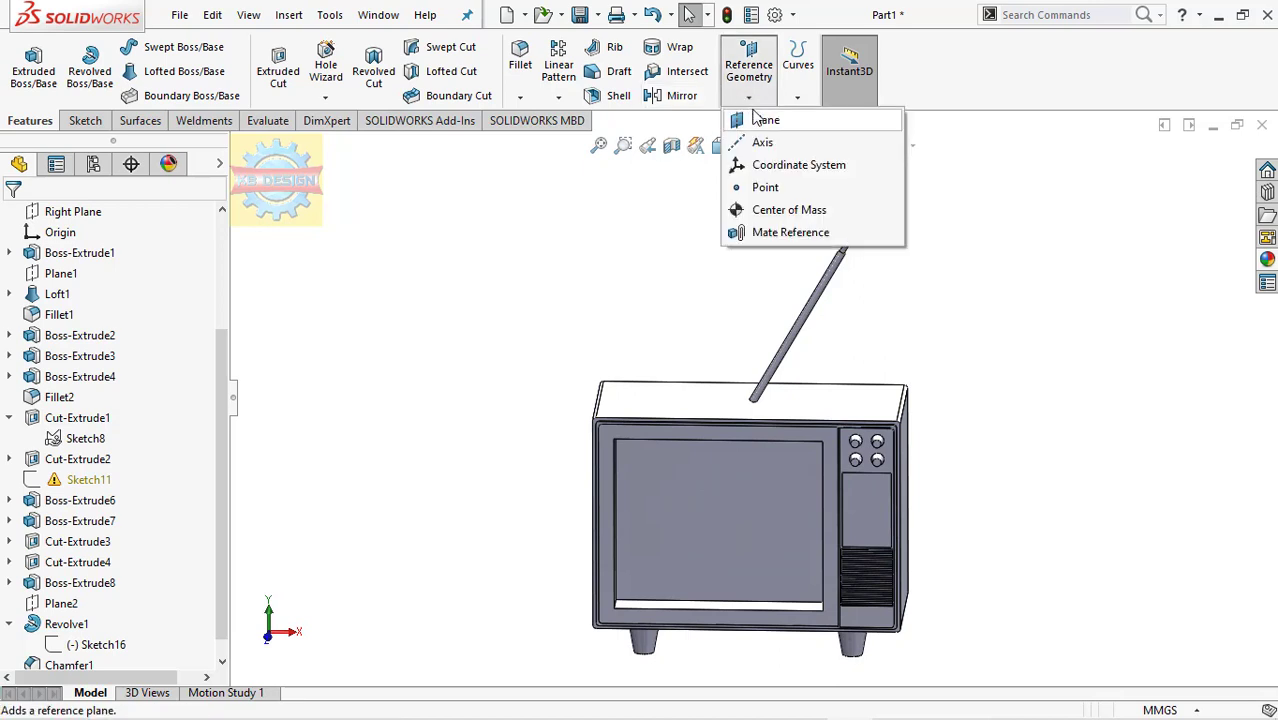
pyautogui.moveTo(223, 358); pyautogui.dragTo(223, 195)
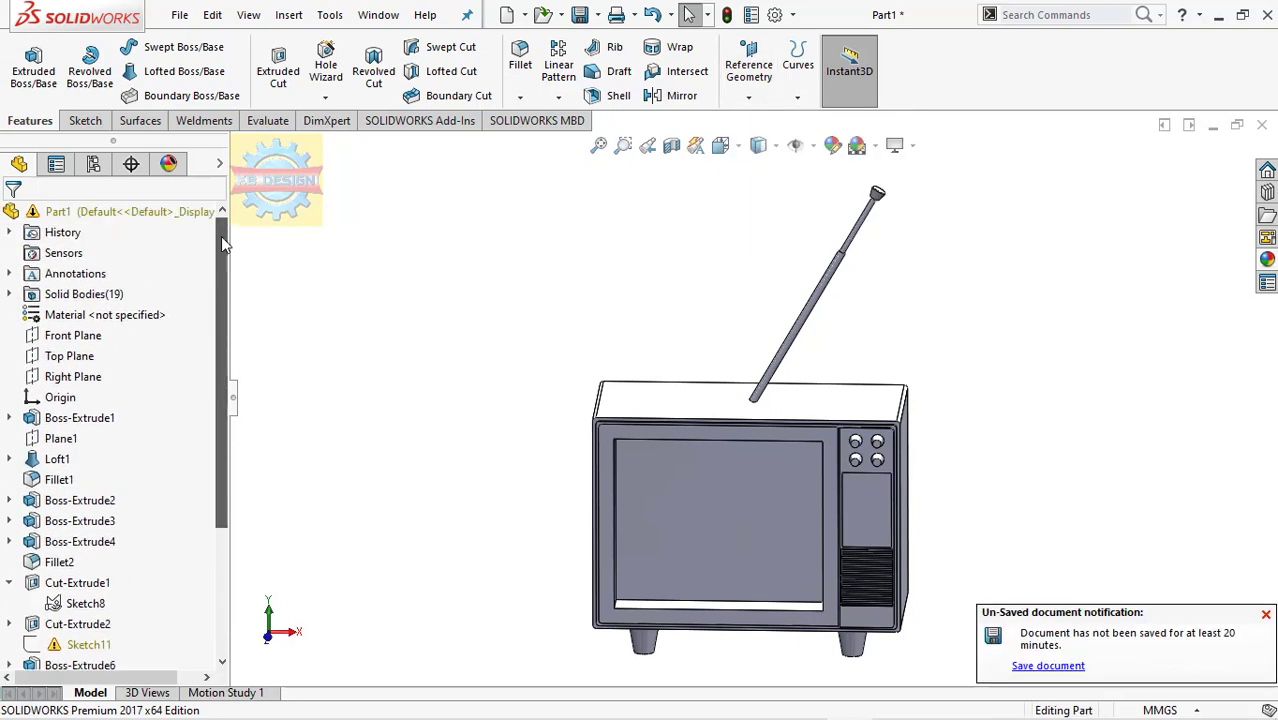
pyautogui.click(72, 376)
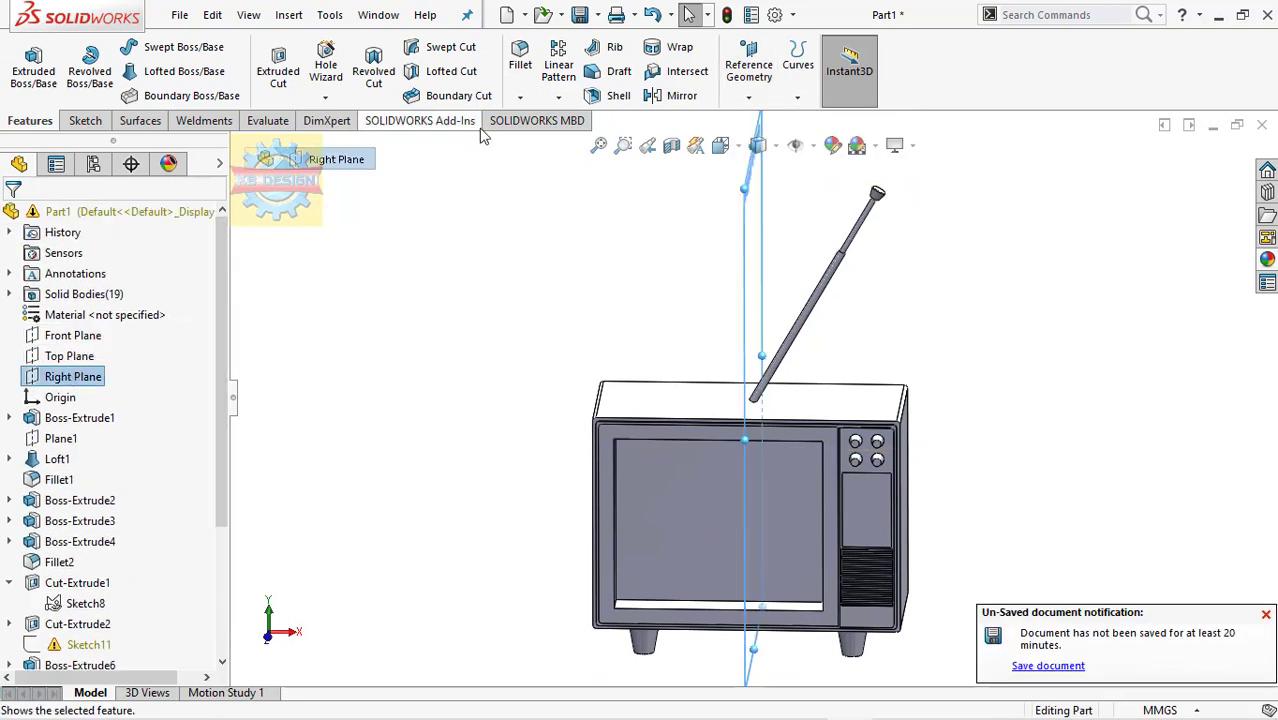
pyautogui.click(681, 96)
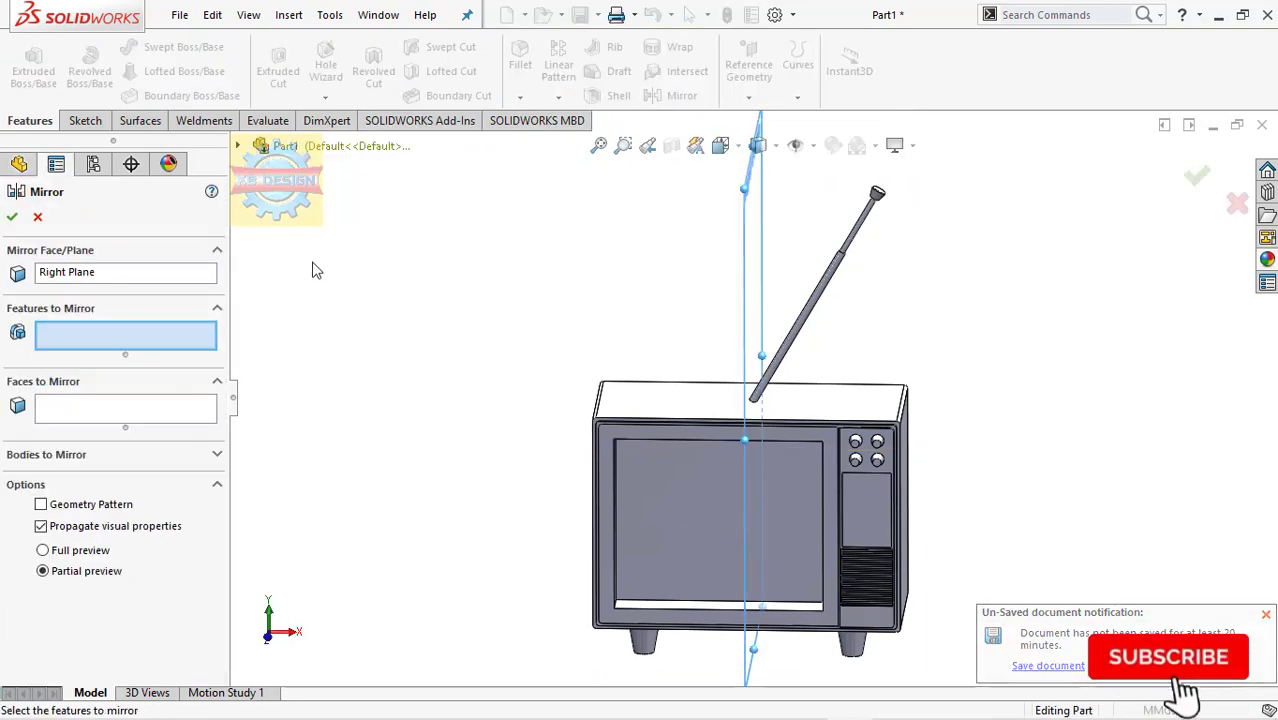
pyautogui.click(828, 298)
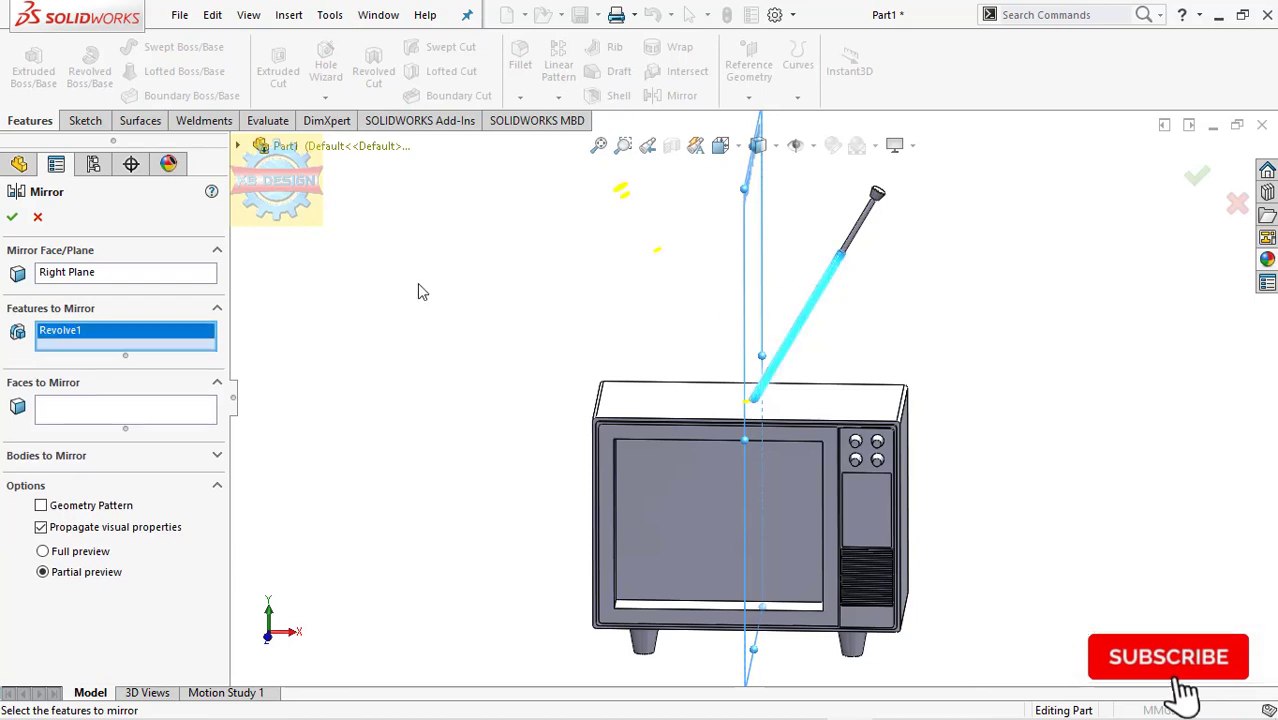
pyautogui.click(13, 218)
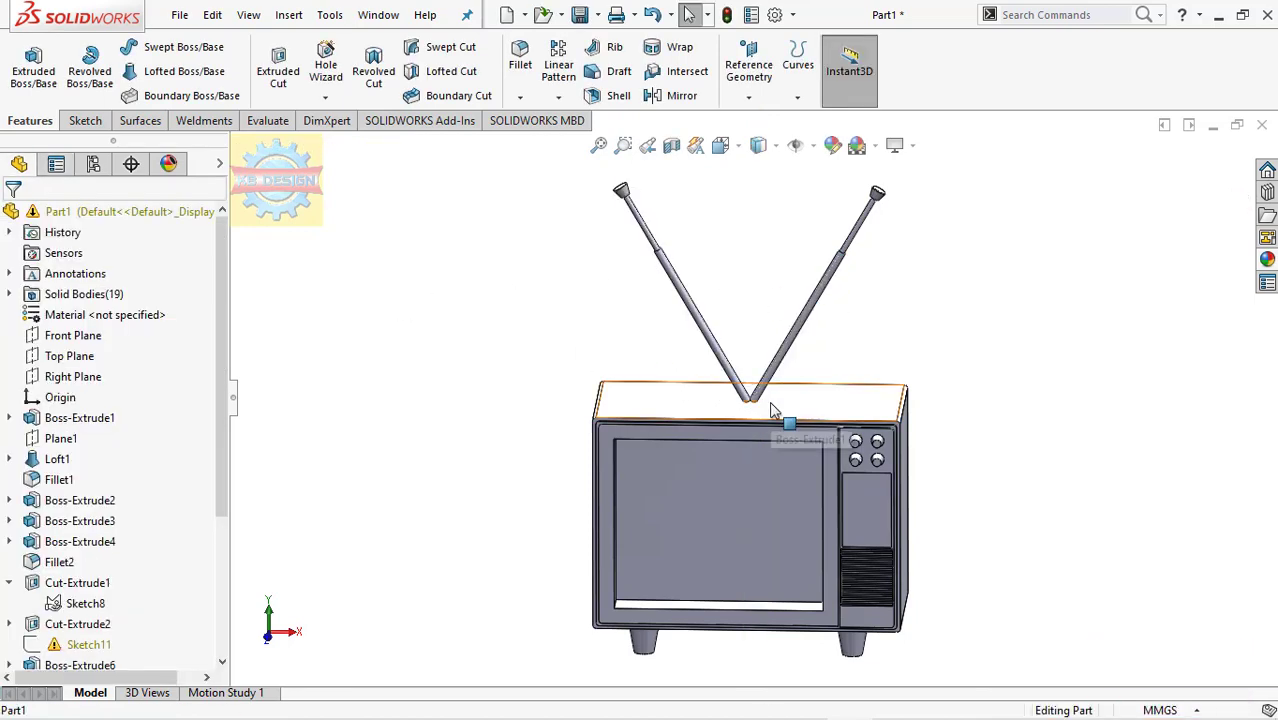
pyautogui.click(770, 404)
# Sketch an ellipse on the TV top face where the two antennas meet.
pyautogui.click(937, 355)
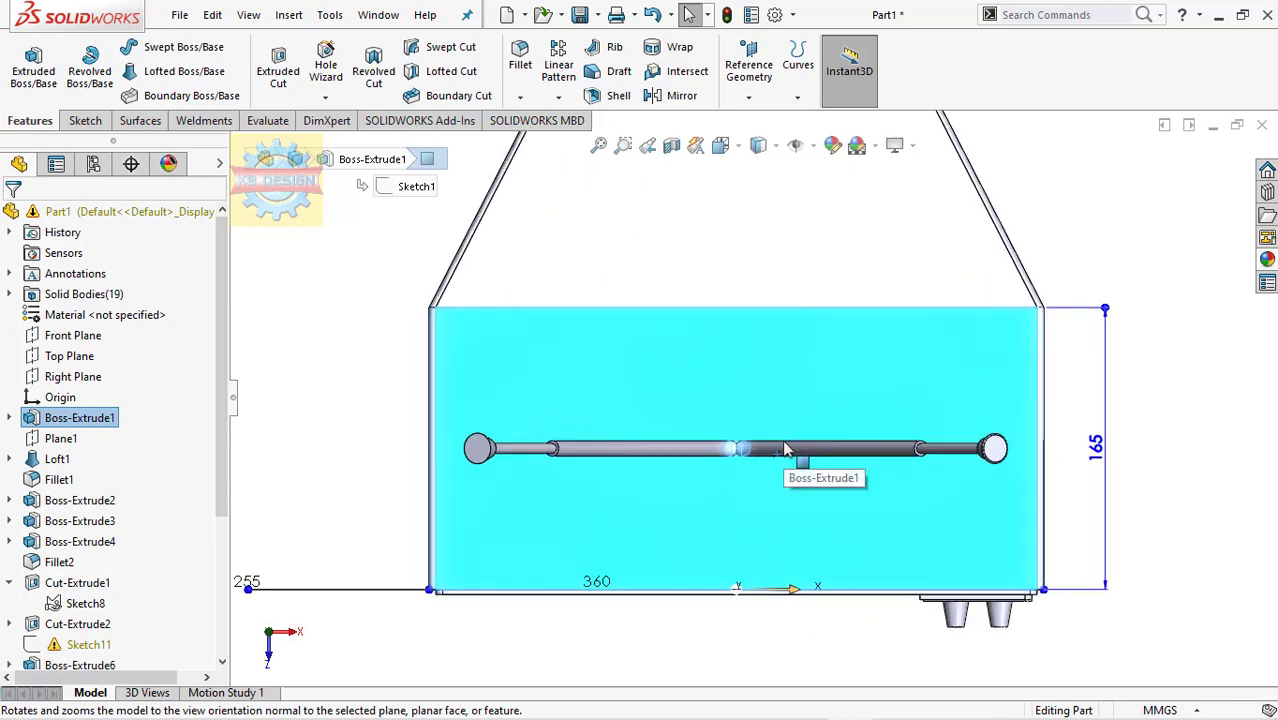
pyautogui.click(86, 120)
pyautogui.click(34, 62)
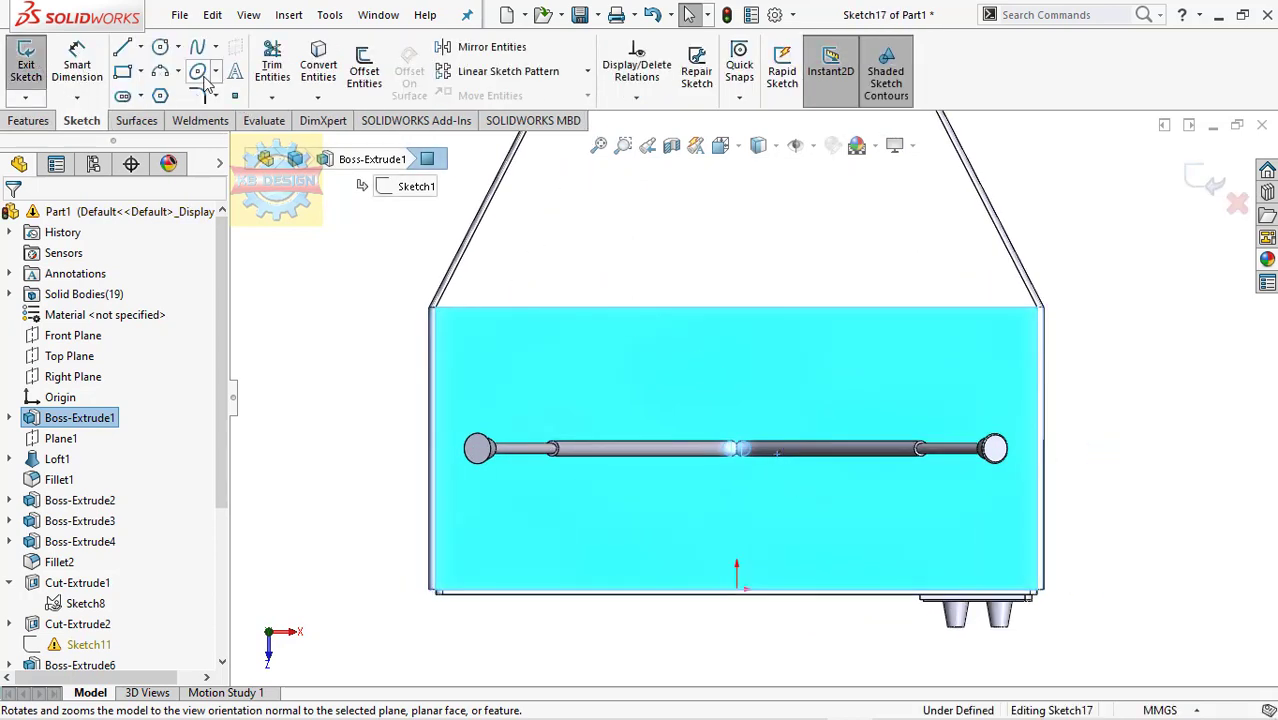
pyautogui.click(736, 448)
pyautogui.click(793, 448)
pyautogui.click(792, 438)
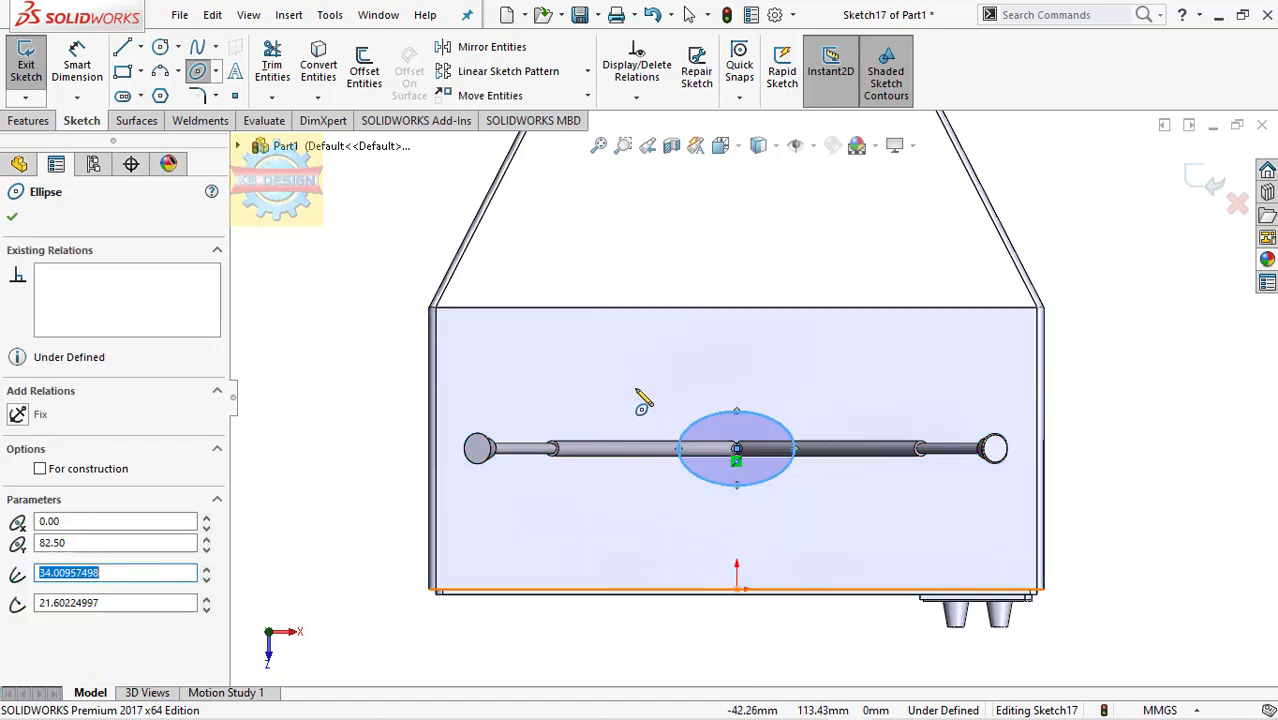
# Dimension the ellipse 36 mm tall and 60 mm wide.
pyautogui.click(77, 65)
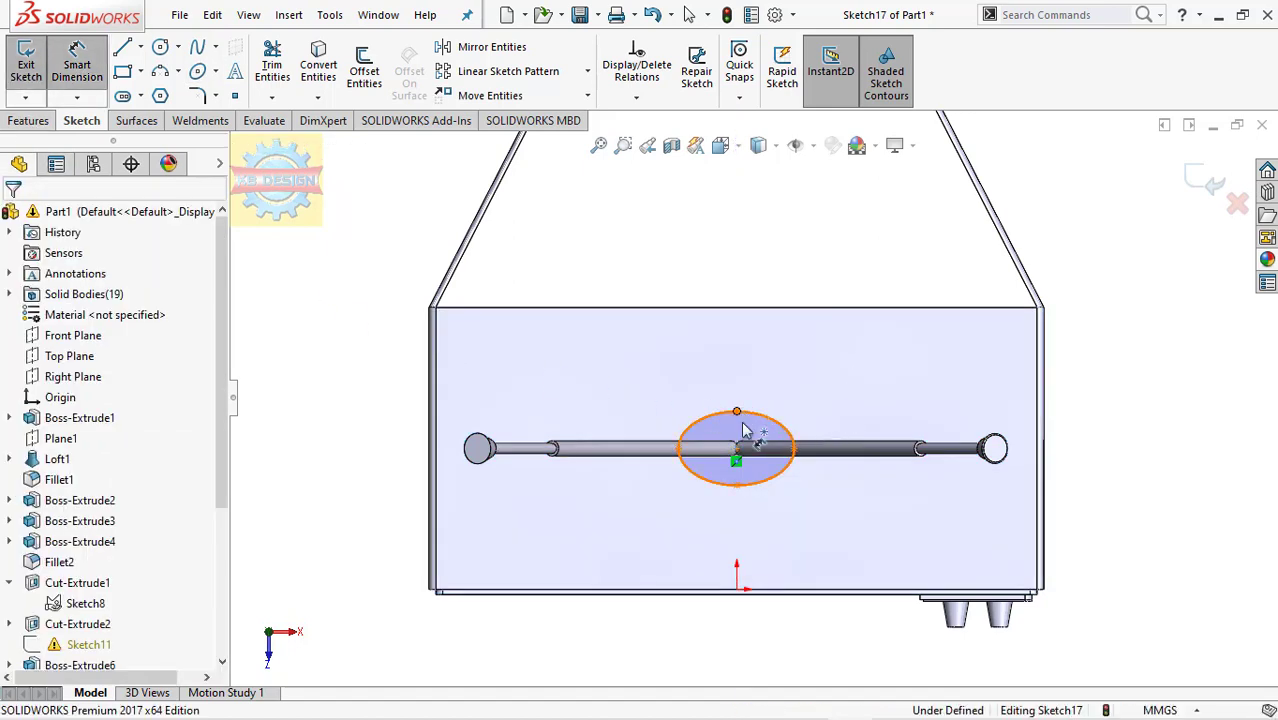
pyautogui.click(737, 486)
pyautogui.click(738, 487)
pyautogui.click(776, 556)
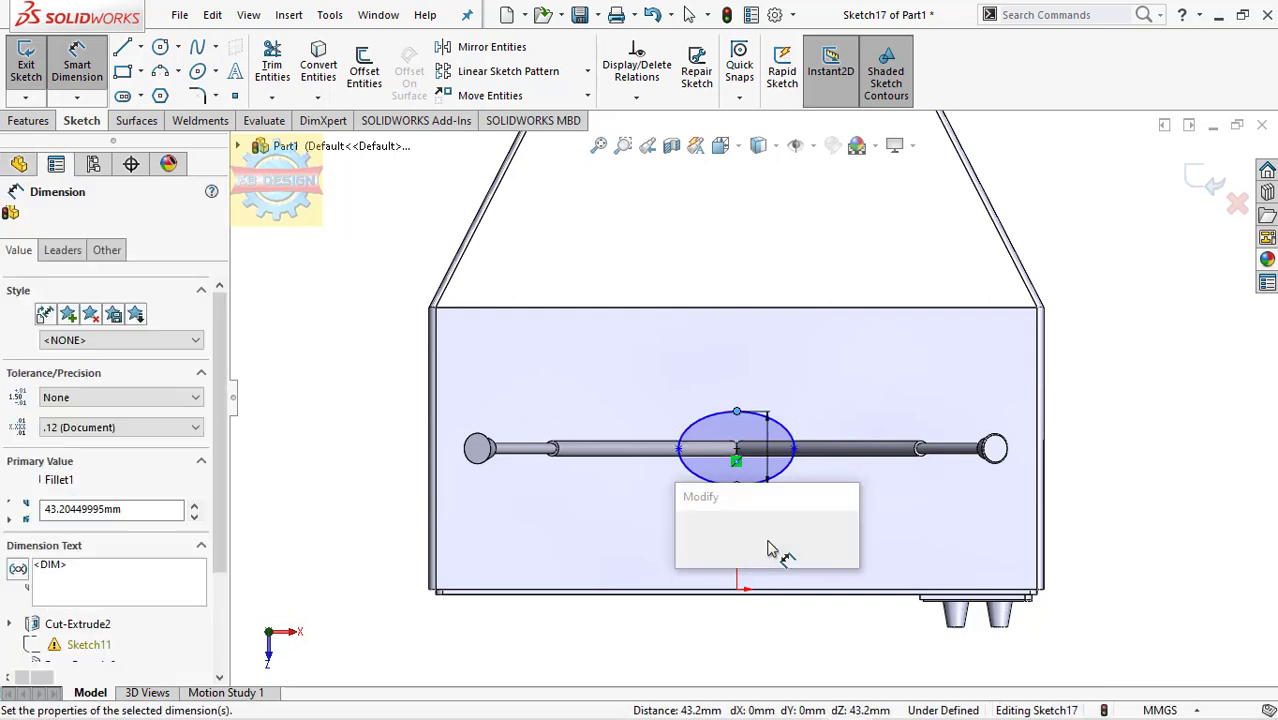
pyautogui.write('36')
pyautogui.press('Return')
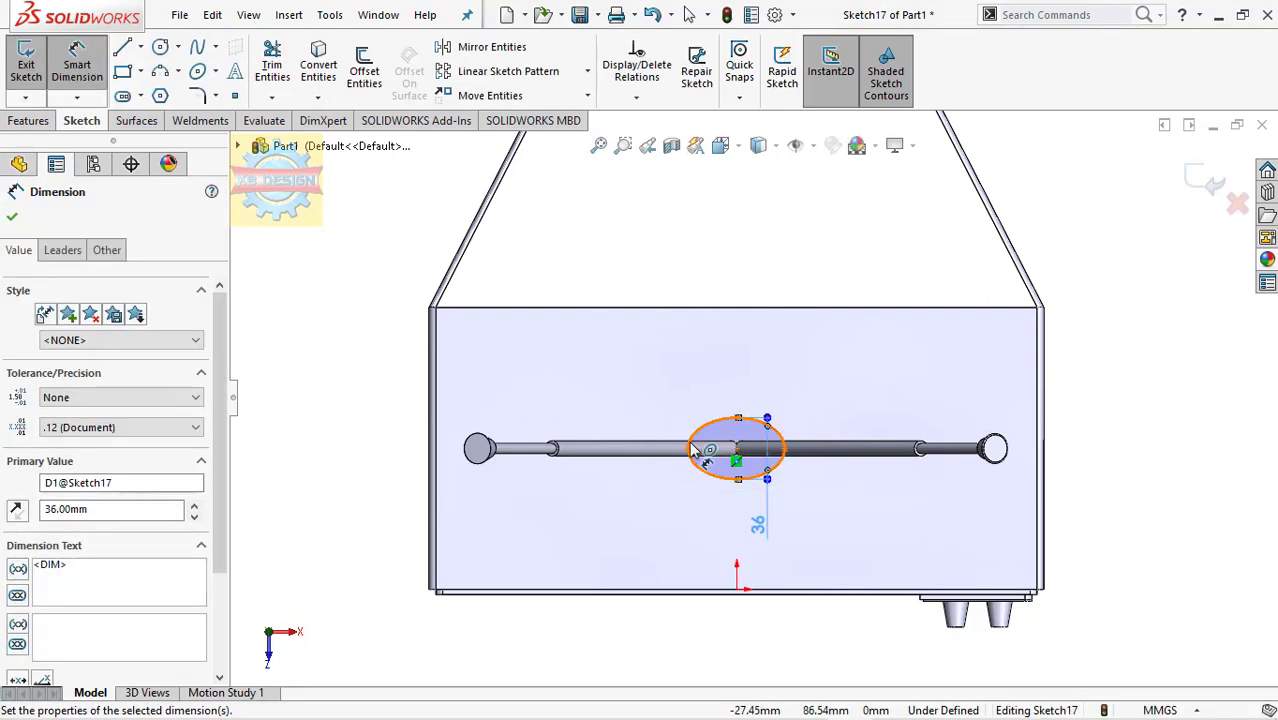
pyautogui.click(688, 449)
pyautogui.click(784, 449)
pyautogui.click(820, 522)
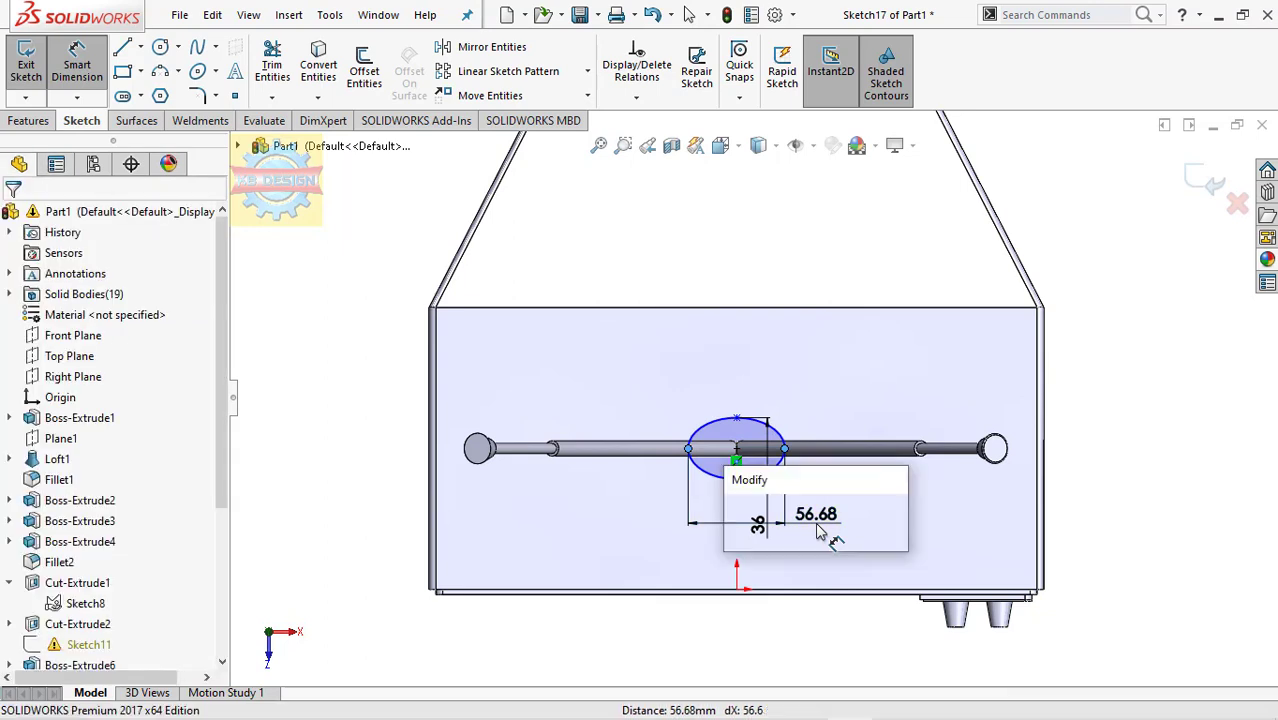
pyautogui.write('60')
pyautogui.press('Return')
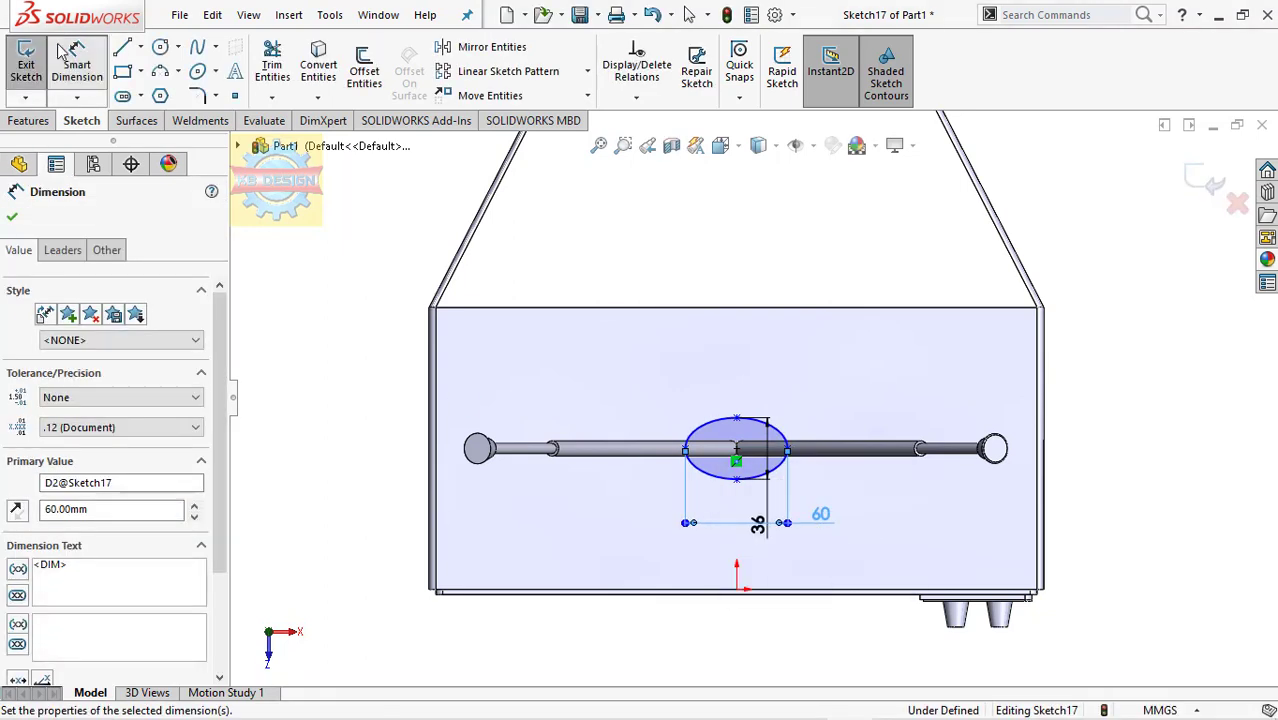
# Extrude the ellipse as a separate body with Merge result unchecked.
pyautogui.click(28, 120)
pyautogui.click(33, 70)
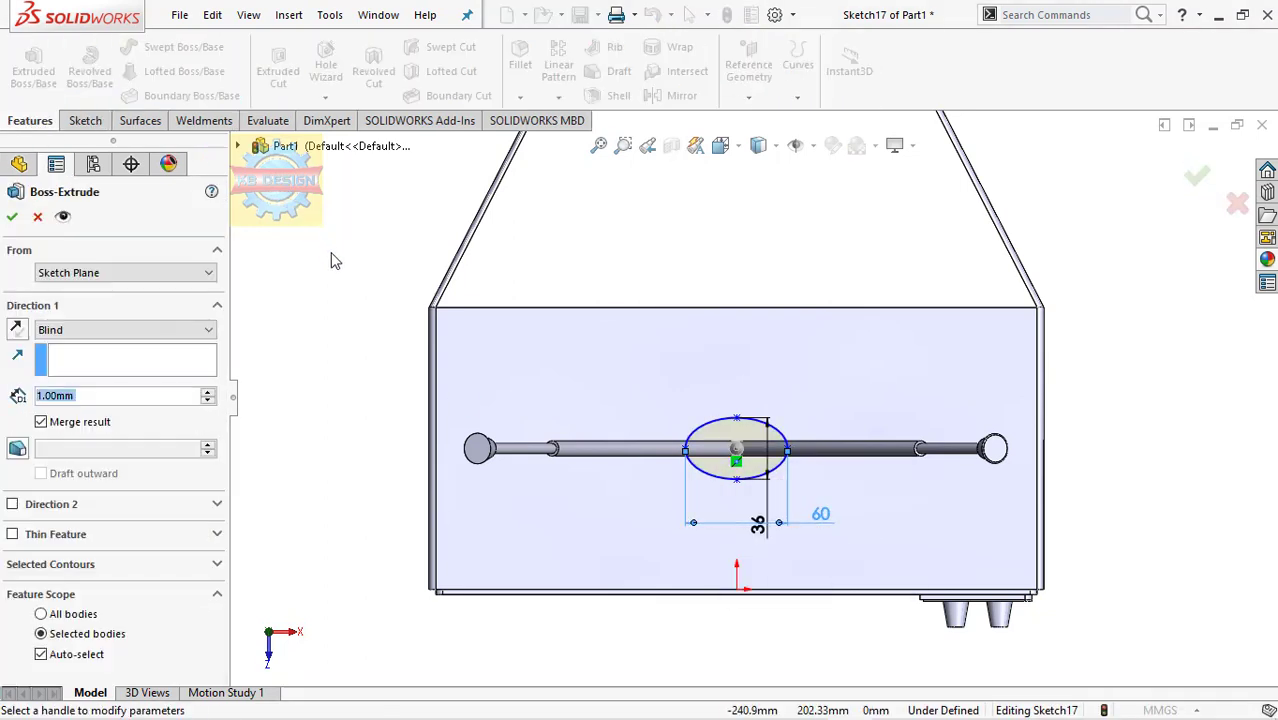
pyautogui.click(92, 424)
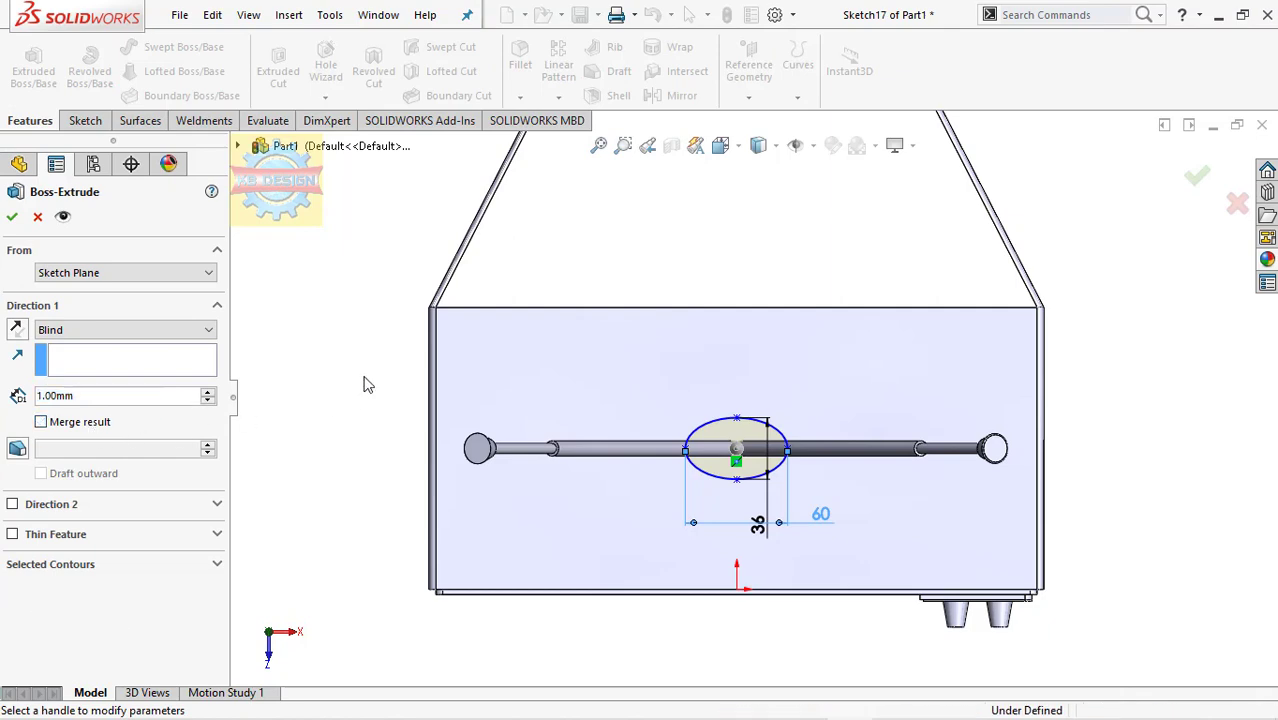
pyautogui.press('Up')
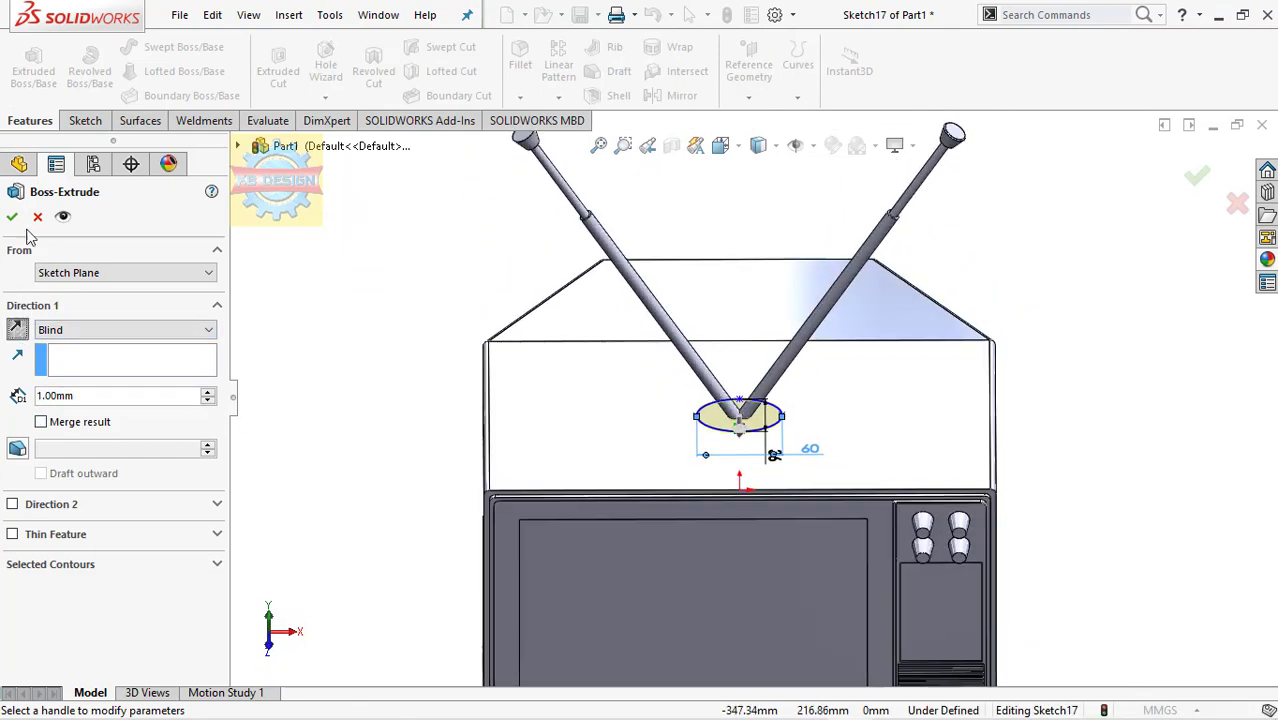
pyautogui.click(13, 217)
# Hide the TV cabinet body and antennas.
pyautogui.click(735, 356)
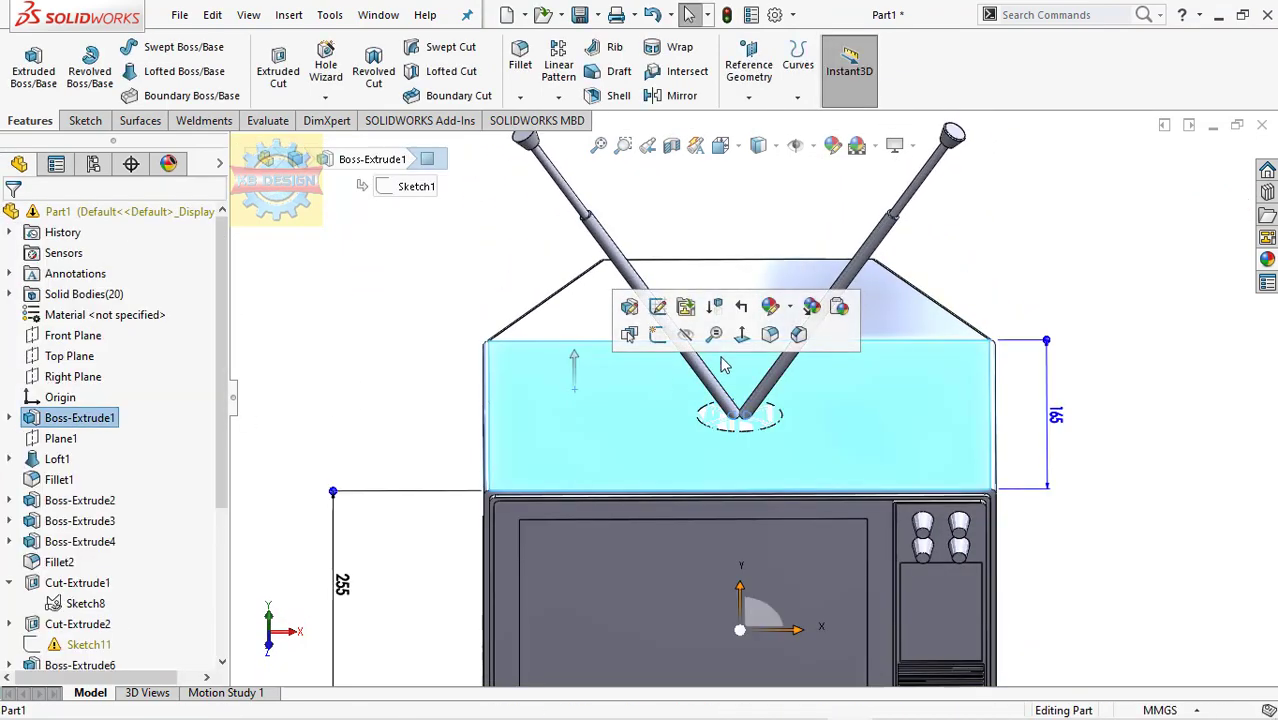
pyautogui.moveTo(770, 355); pyautogui.dragTo(810, 532, button='middle')
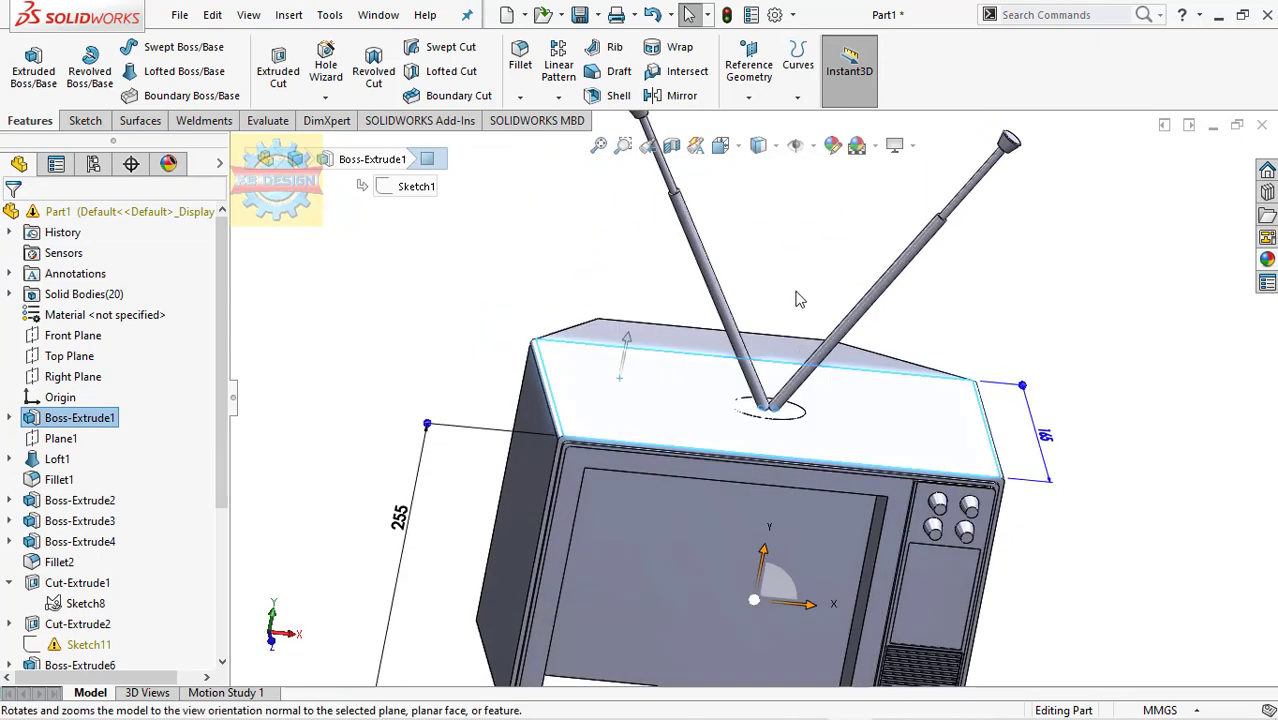
pyautogui.click(810, 532)
pyautogui.click(812, 540)
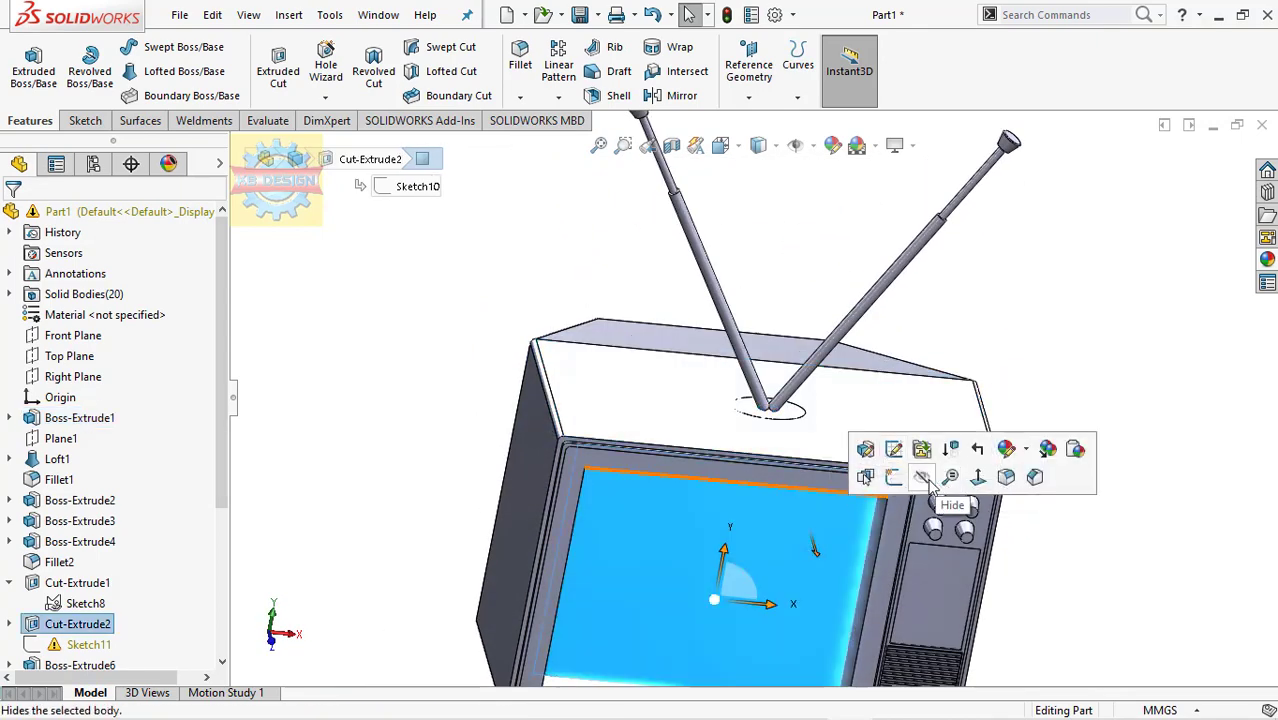
pyautogui.click(922, 477)
# Add a 10 mm dome to the elliptical base's top face.
pyautogui.click(783, 418)
pyautogui.click(288, 14)
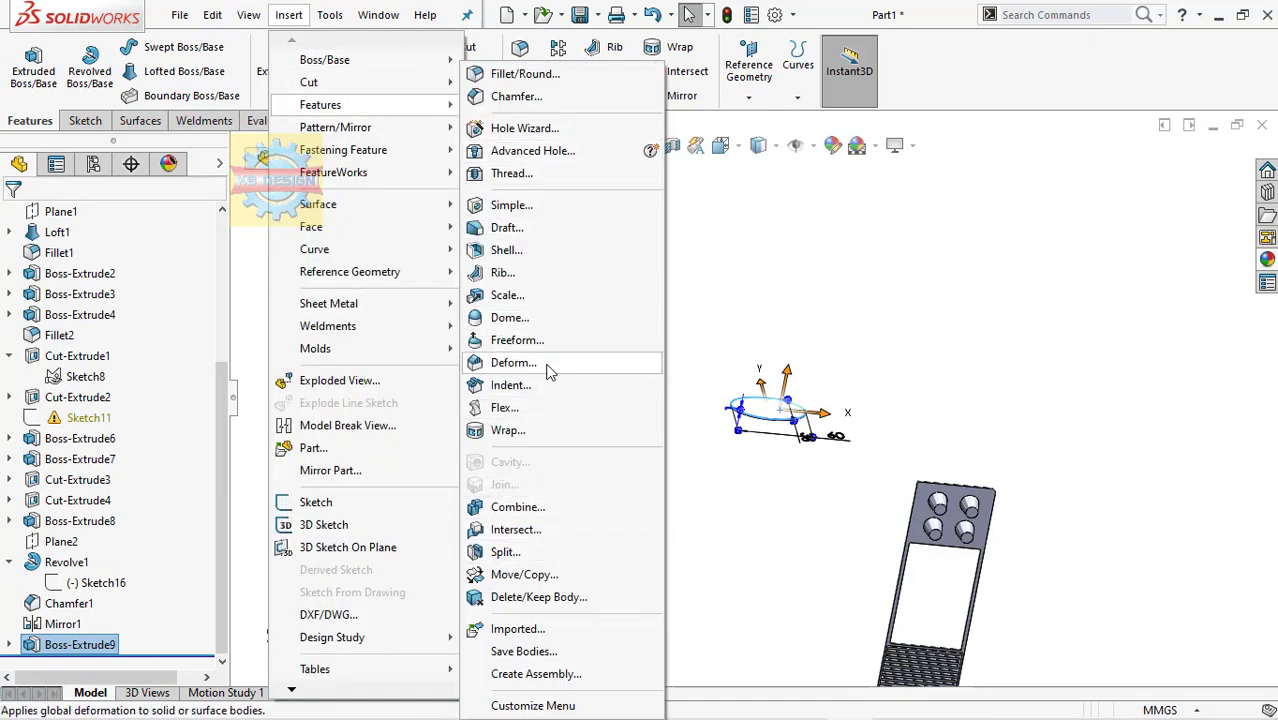
pyautogui.click(545, 317)
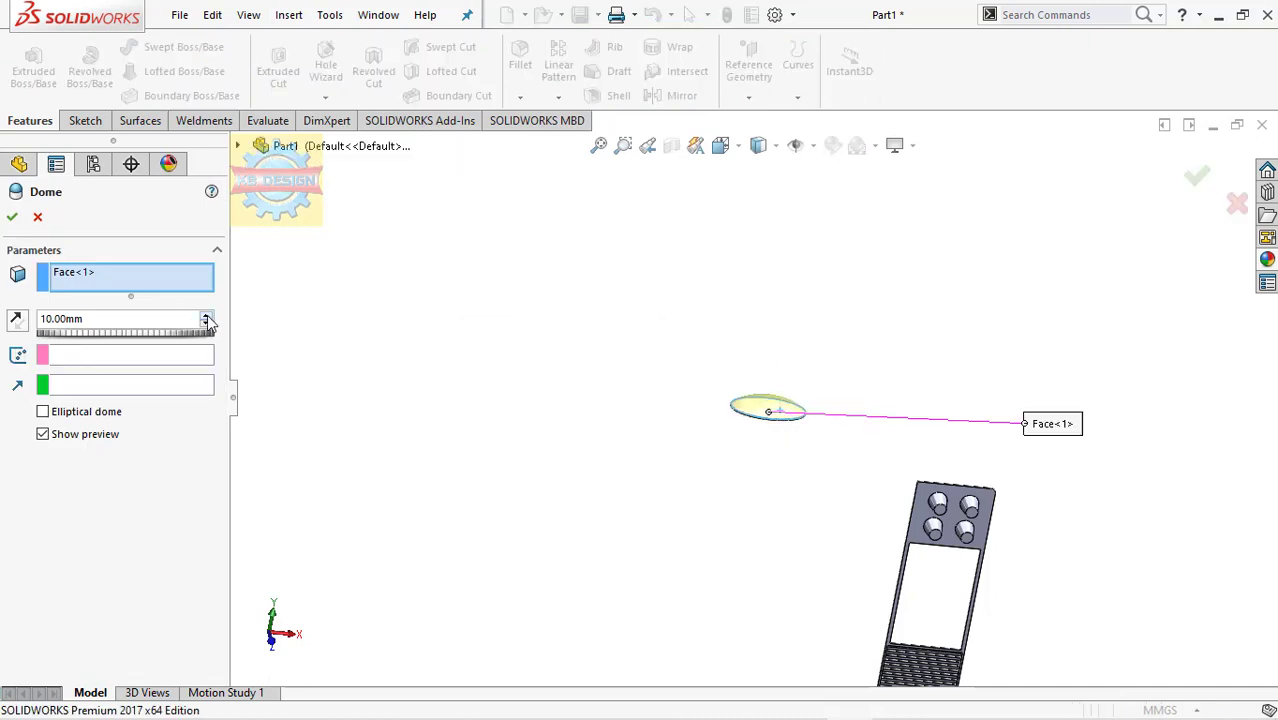
pyautogui.press('Return')
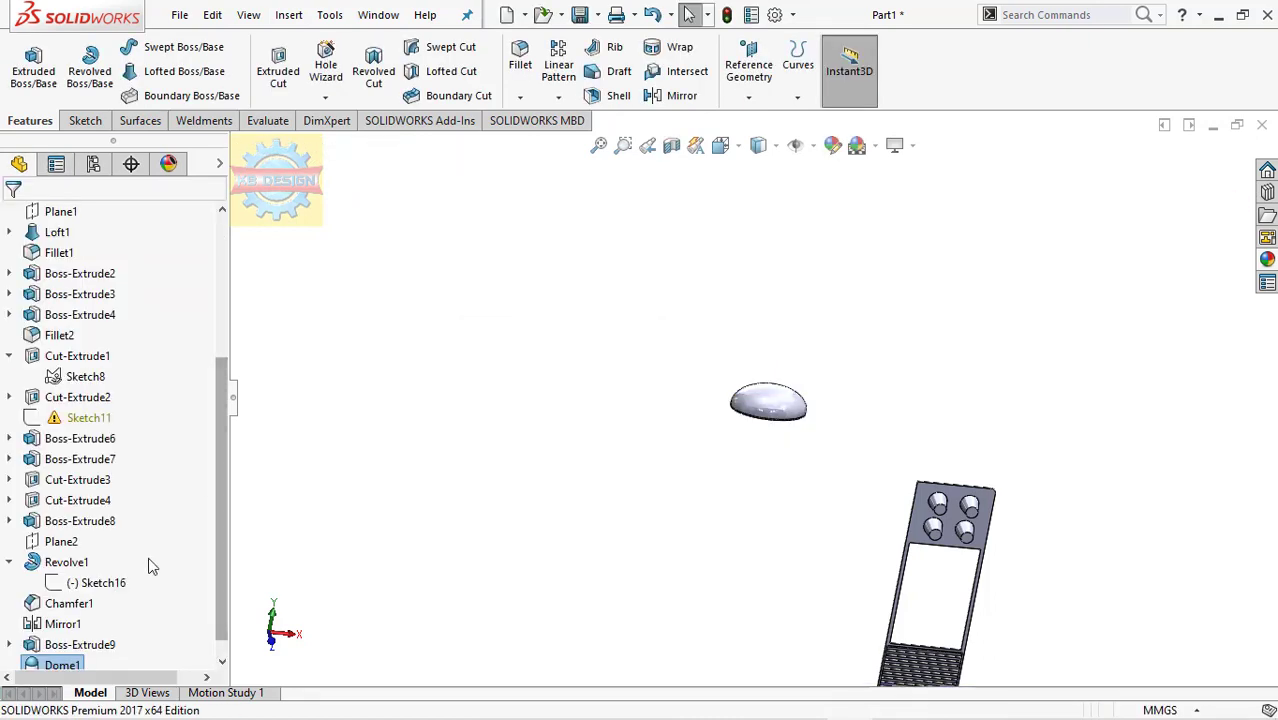
# Show the hidden TV cabinet body again.
pyautogui.click(80, 644)
pyautogui.click(85, 459)
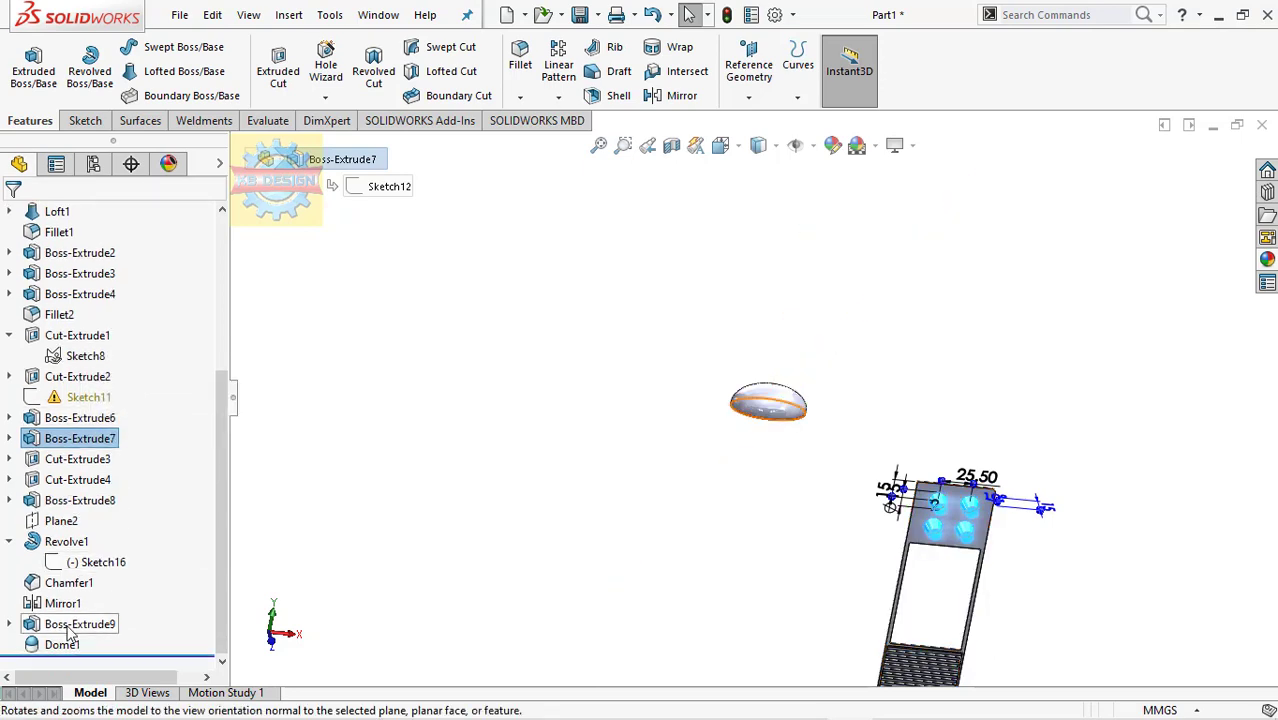
pyautogui.click(64, 644)
pyautogui.rightClick(62, 644)
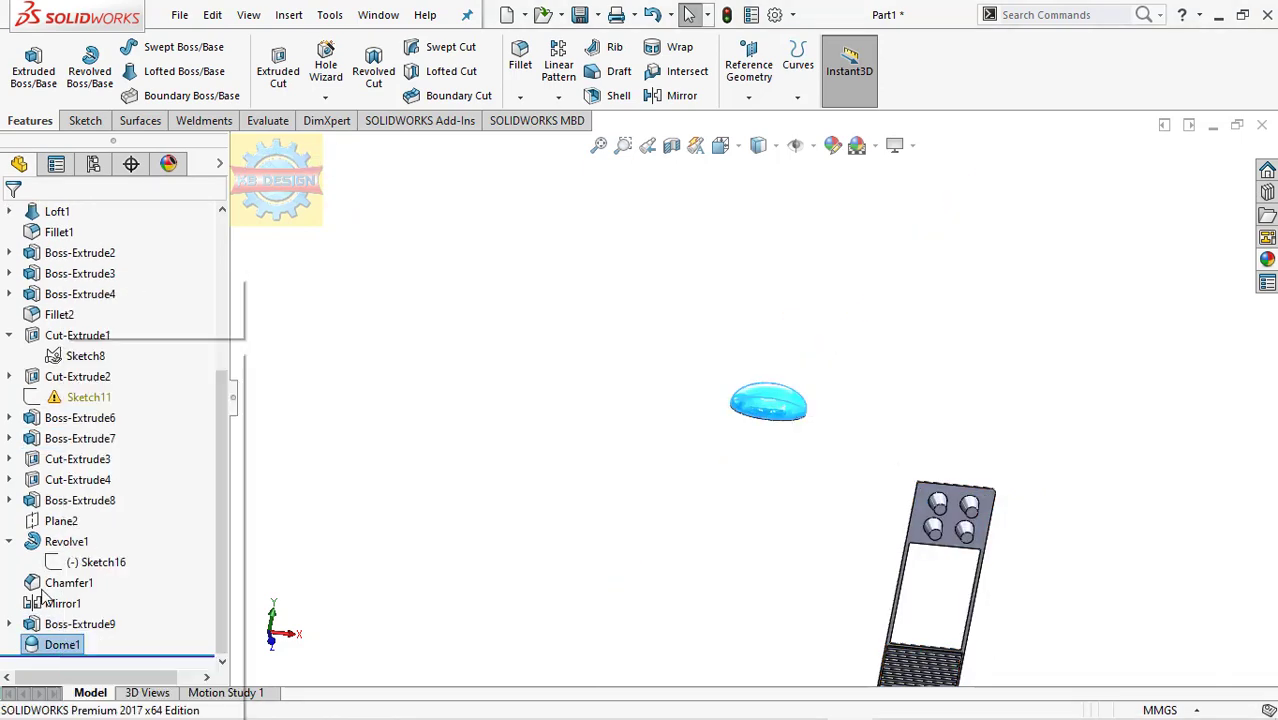
pyautogui.click(60, 583)
pyautogui.rightClick(68, 583)
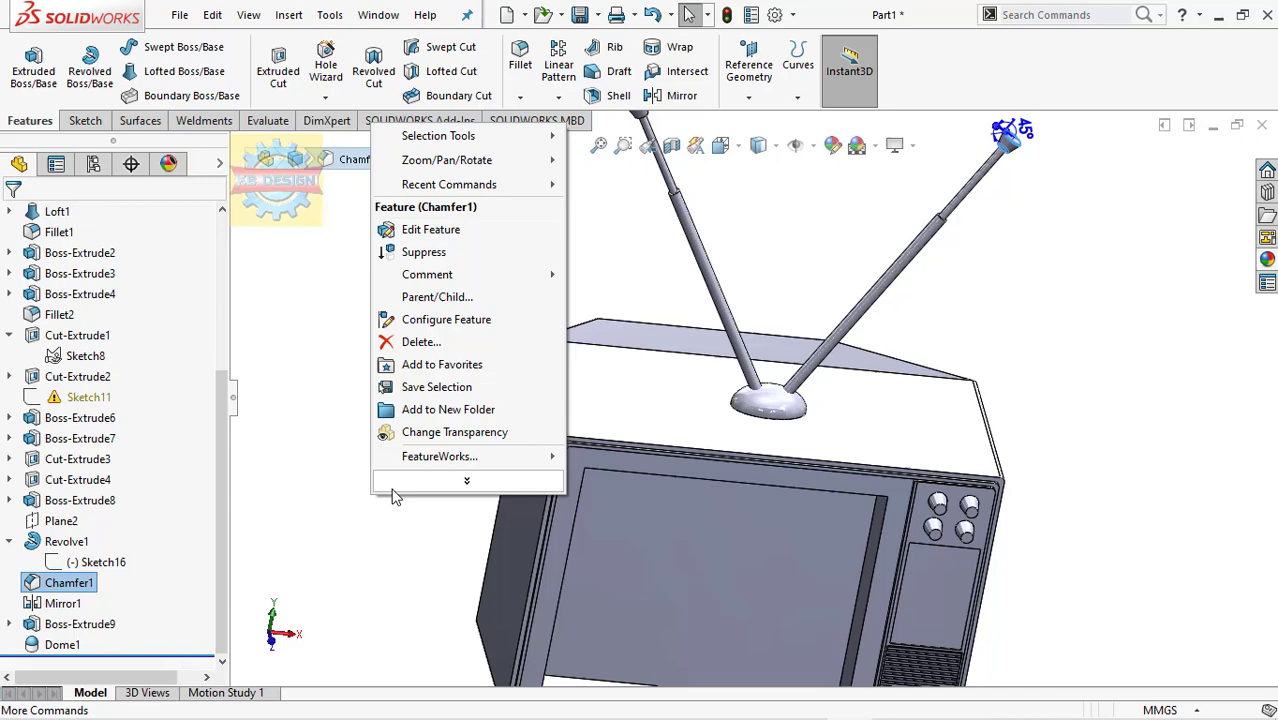
pyautogui.click(313, 572)
# Combine the main TV body and the antenna dome with an Add operation.
pyautogui.click(282, 13)
pyautogui.moveTo(320, 105)
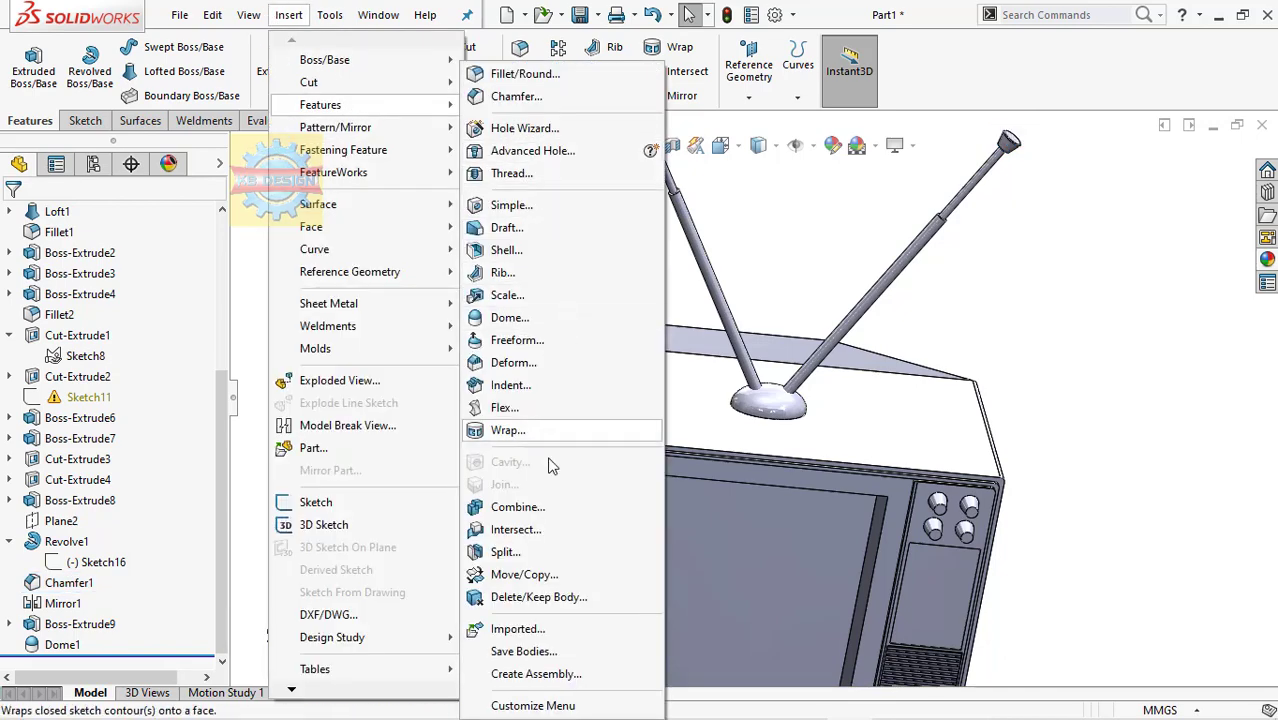
pyautogui.click(552, 508)
pyautogui.click(688, 443)
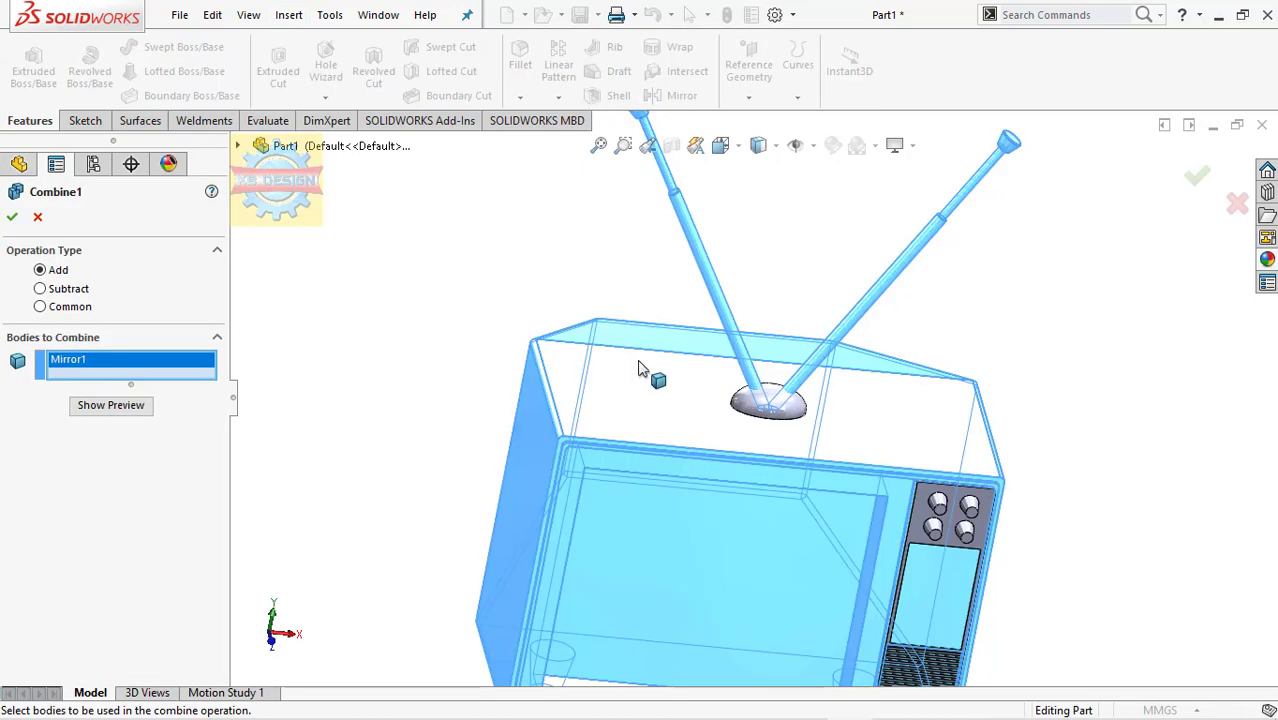
pyautogui.click(765, 405)
pyautogui.click(12, 212)
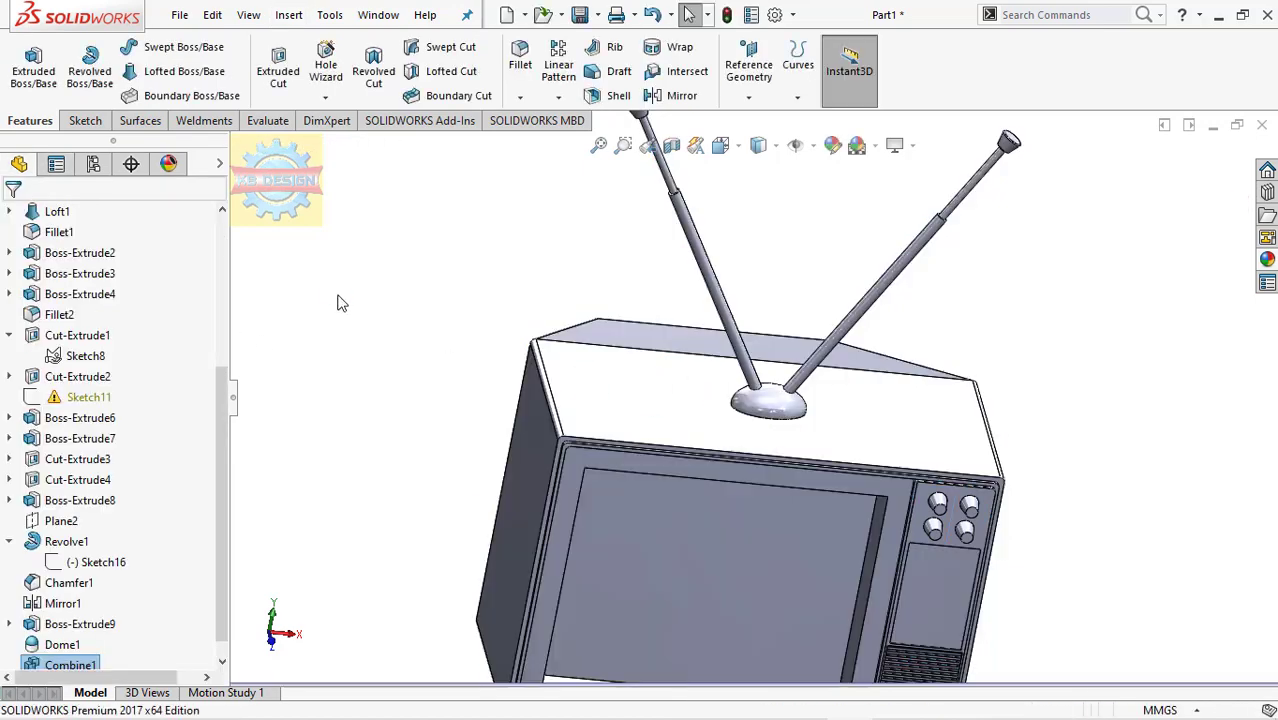
# Start a sketch on the knob panel face and draw a circle below the knobs.
pyautogui.scroll(3, 561, 346)
pyautogui.scroll(-3, 800, 490)
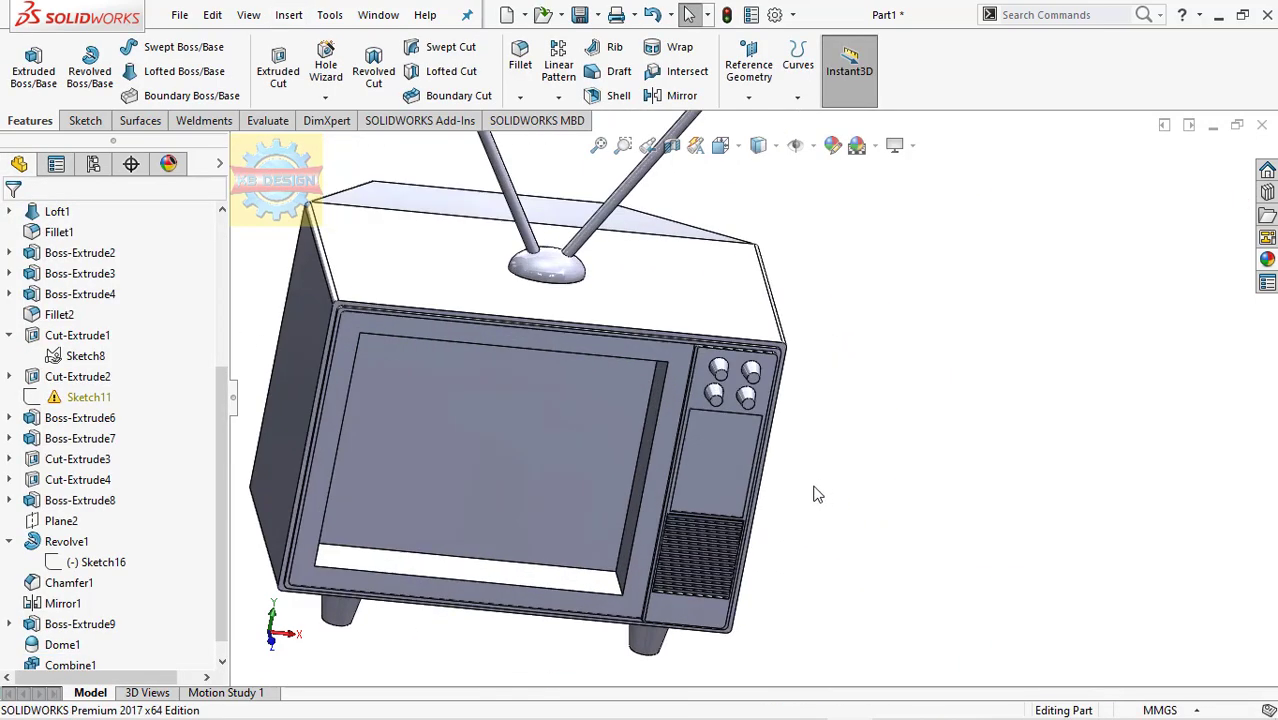
pyautogui.click(720, 474)
pyautogui.click(890, 432)
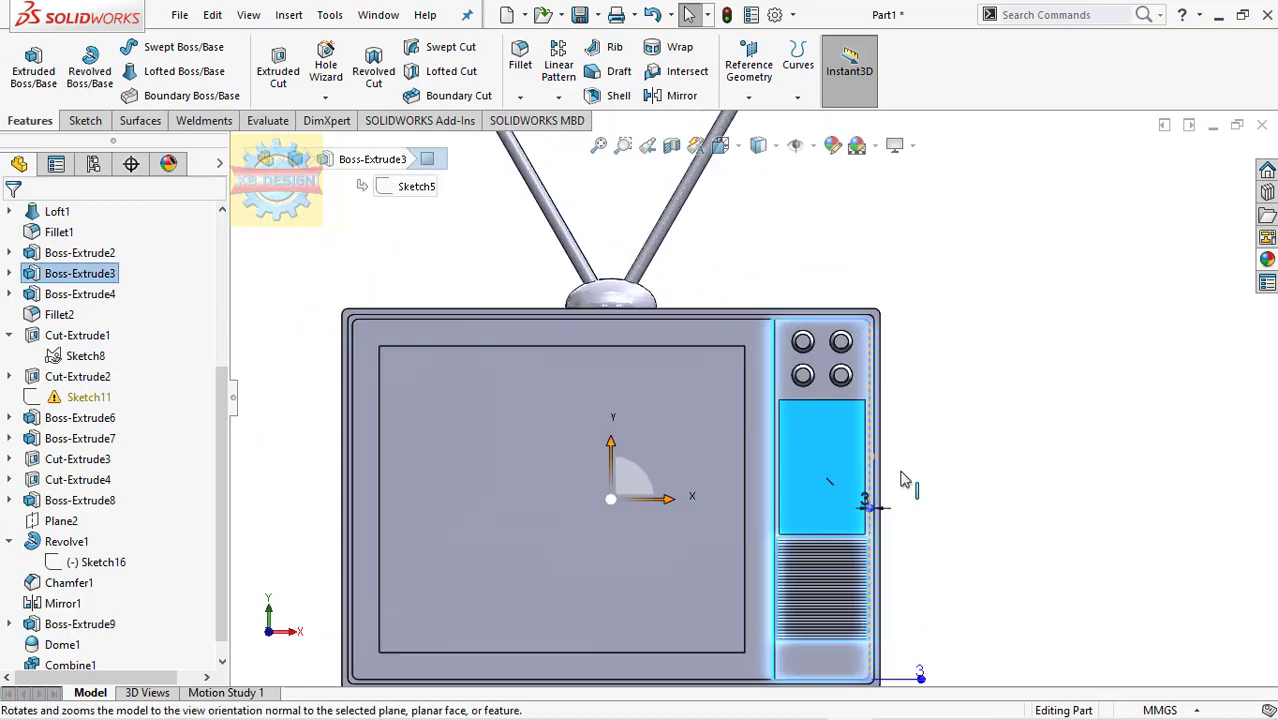
pyautogui.click(84, 120)
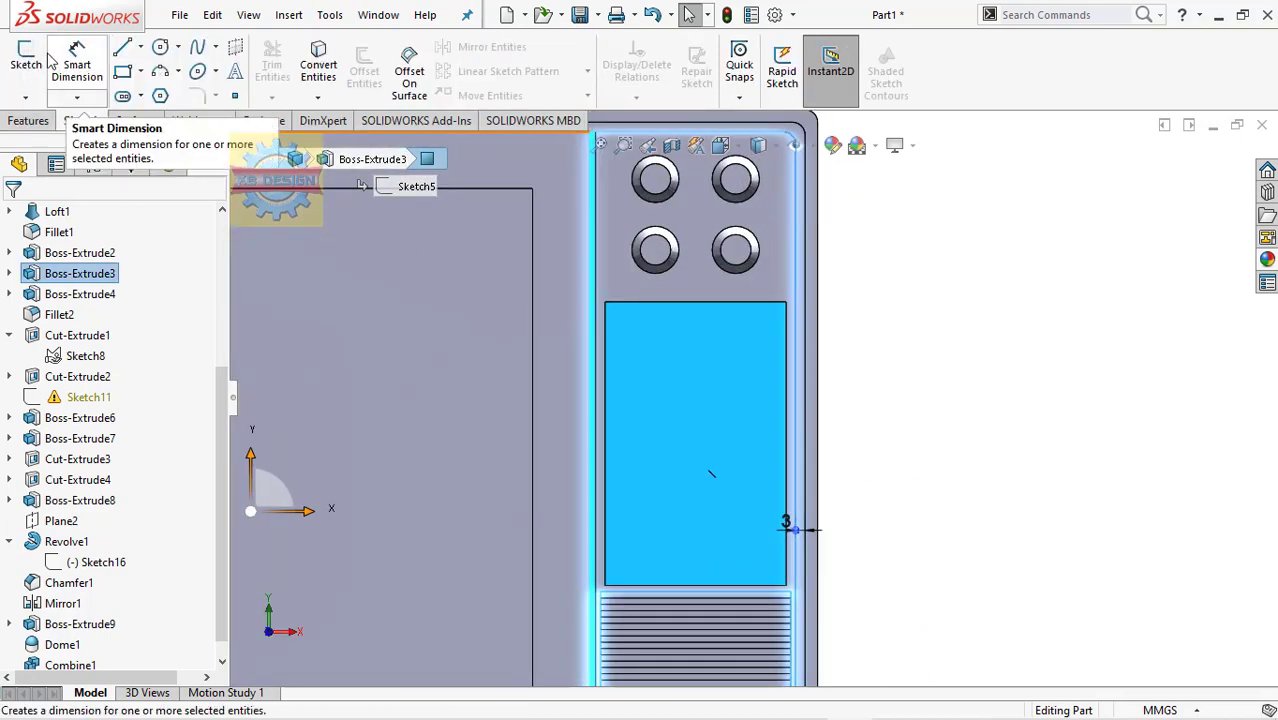
pyautogui.click(26, 62)
pyautogui.click(160, 47)
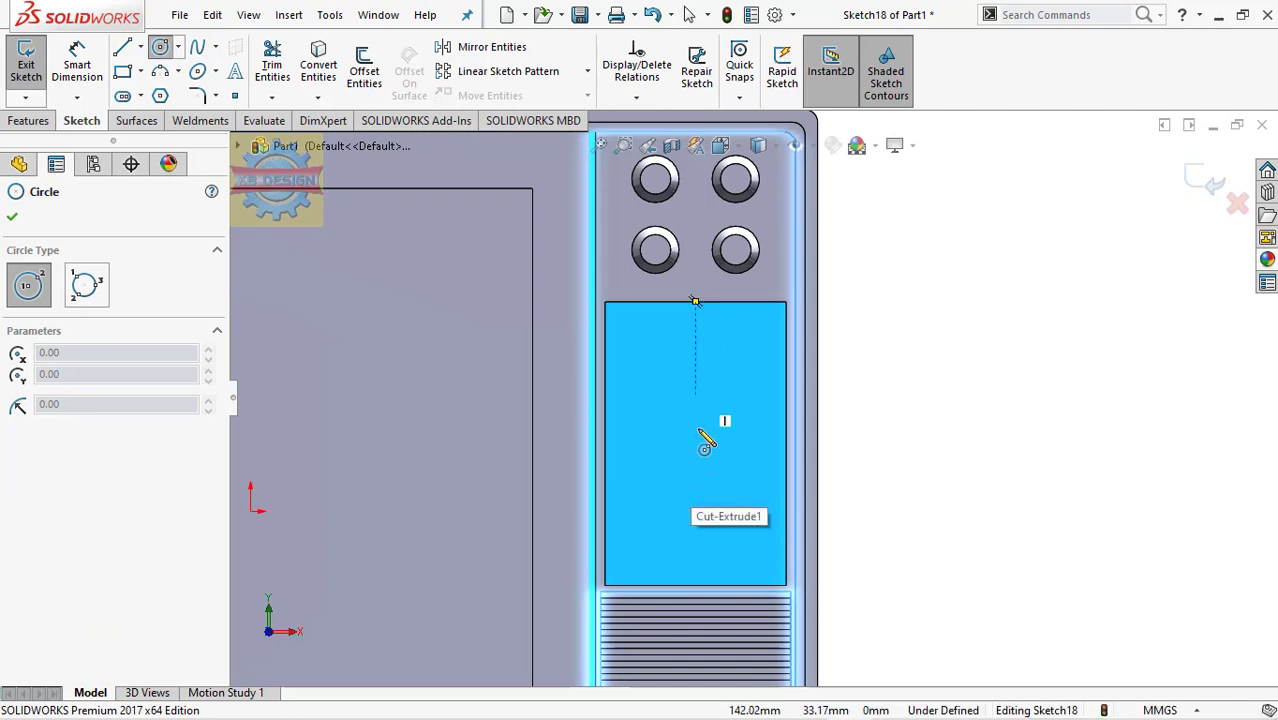
pyautogui.click(697, 467)
pyautogui.click(722, 430)
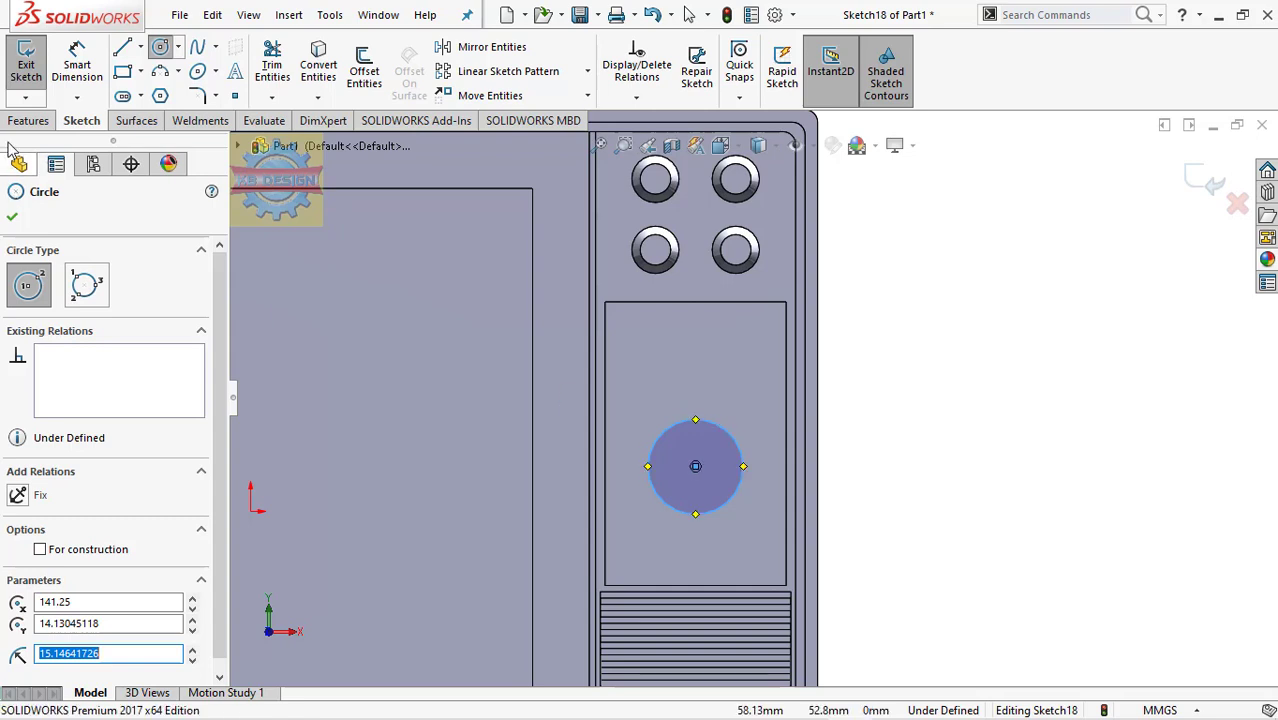
# Dimension the circle 64.5 mm below the panel's top edge with a 33 mm diameter.
pyautogui.click(72, 84)
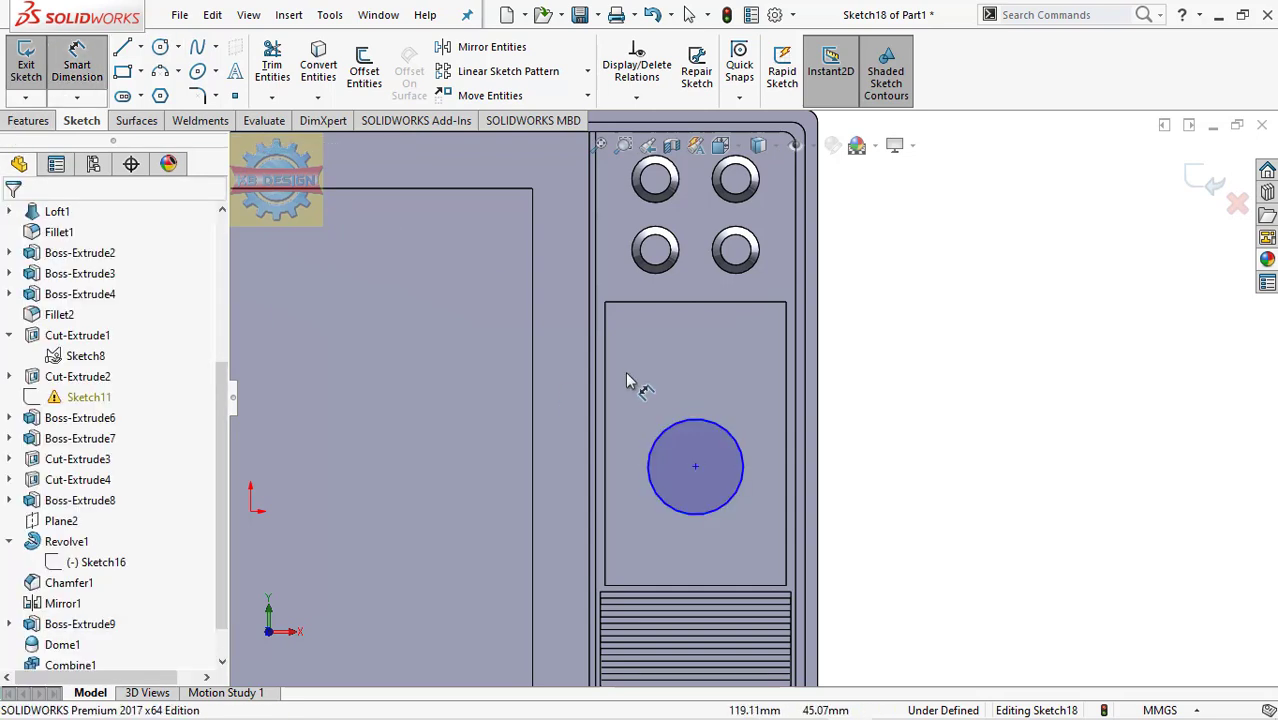
pyautogui.click(695, 466)
pyautogui.click(707, 304)
pyautogui.click(843, 350)
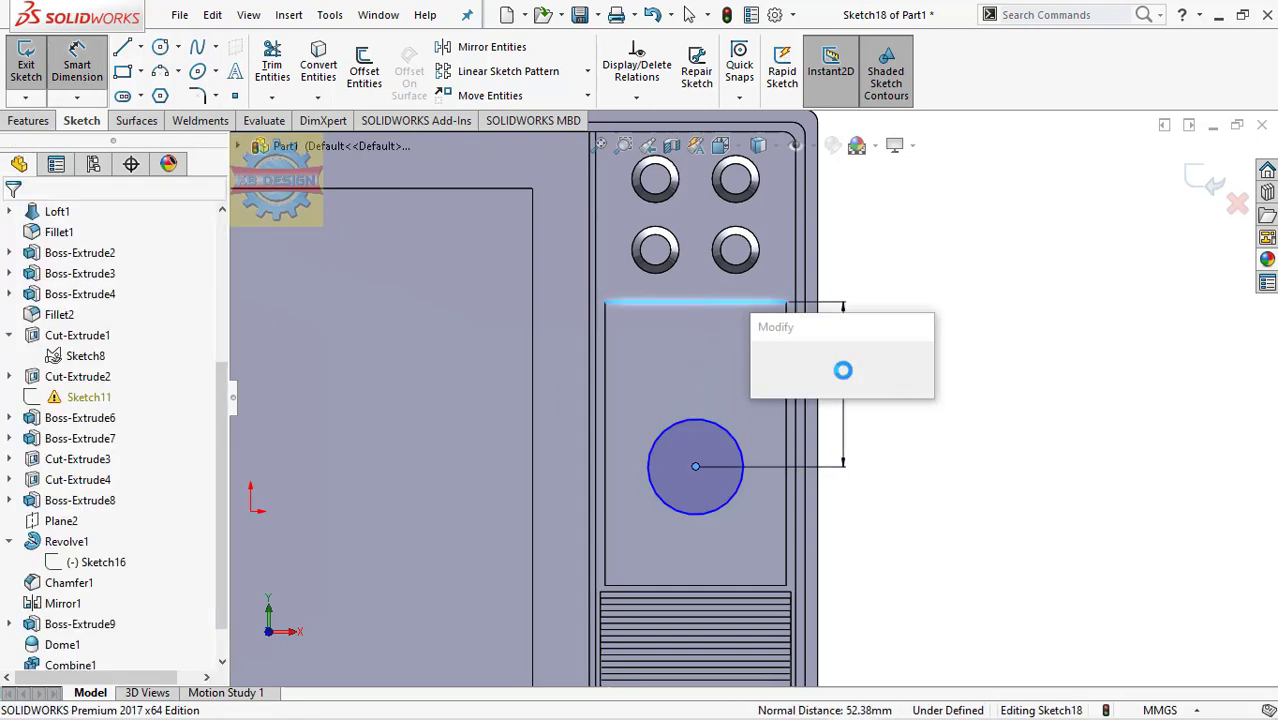
pyautogui.write('64.5')
pyautogui.press('Return')
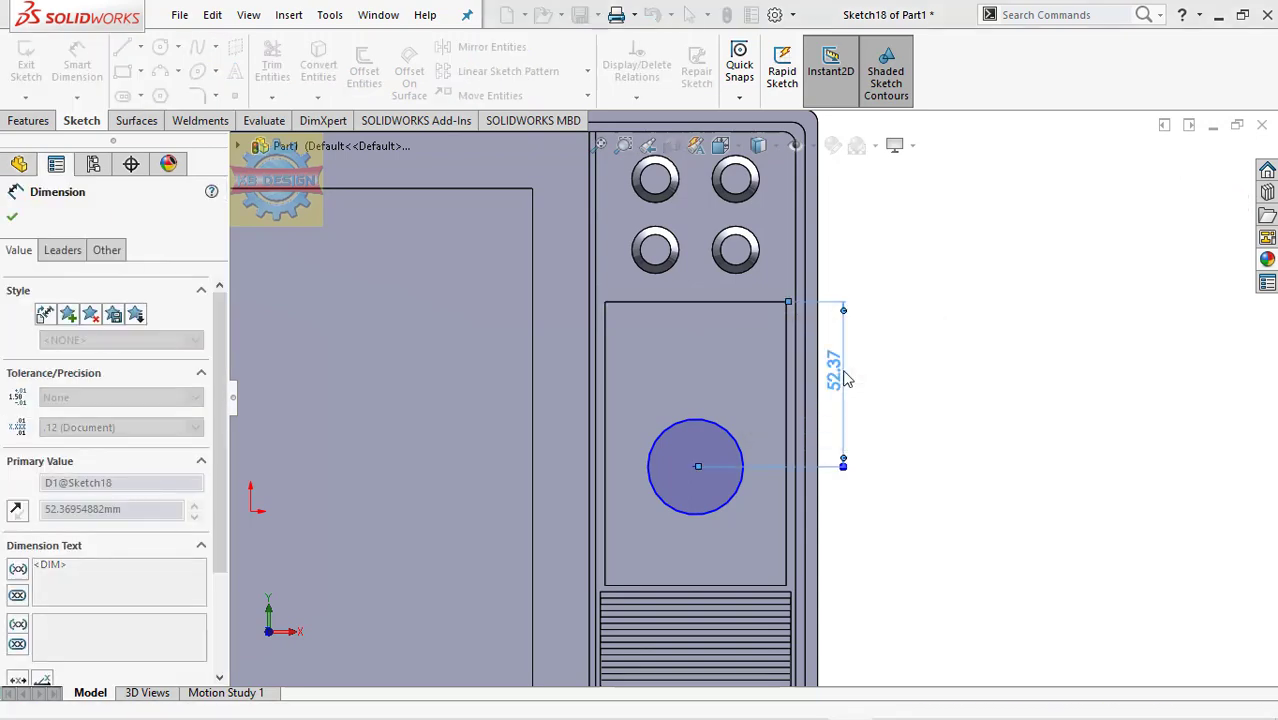
pyautogui.click(665, 470)
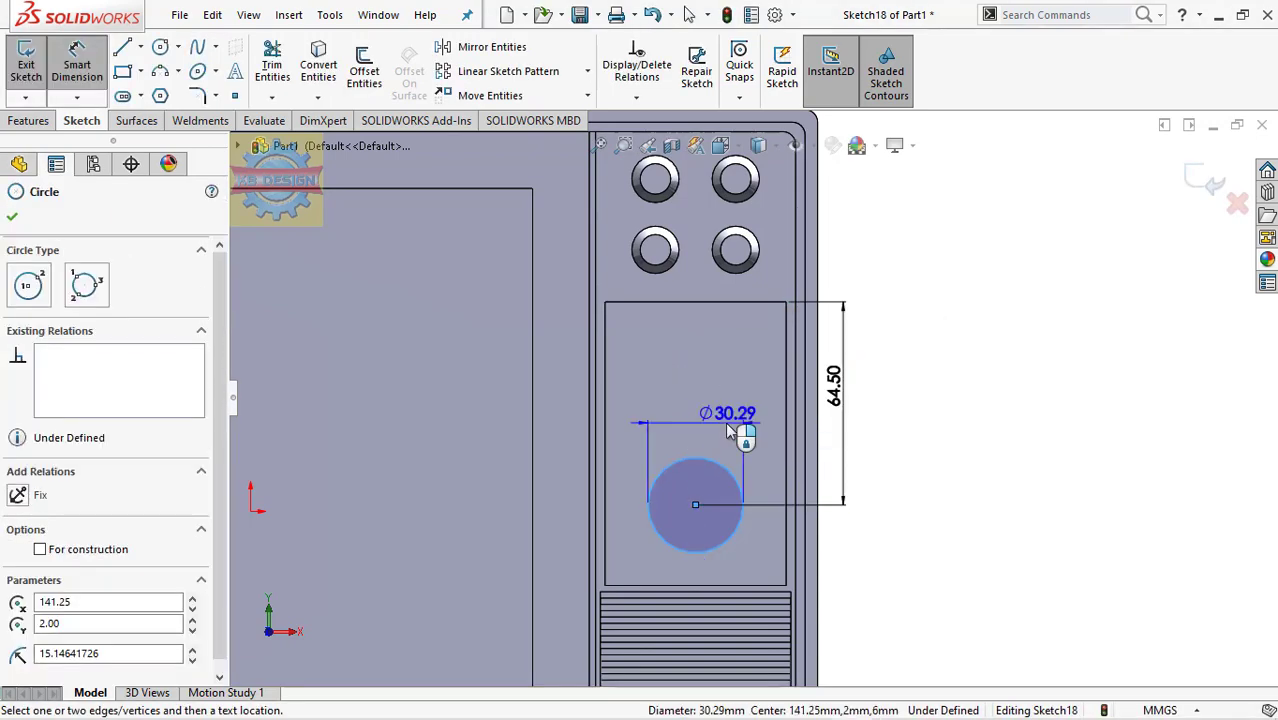
pyautogui.click(735, 430)
pyautogui.write('33')
pyautogui.press('Return')
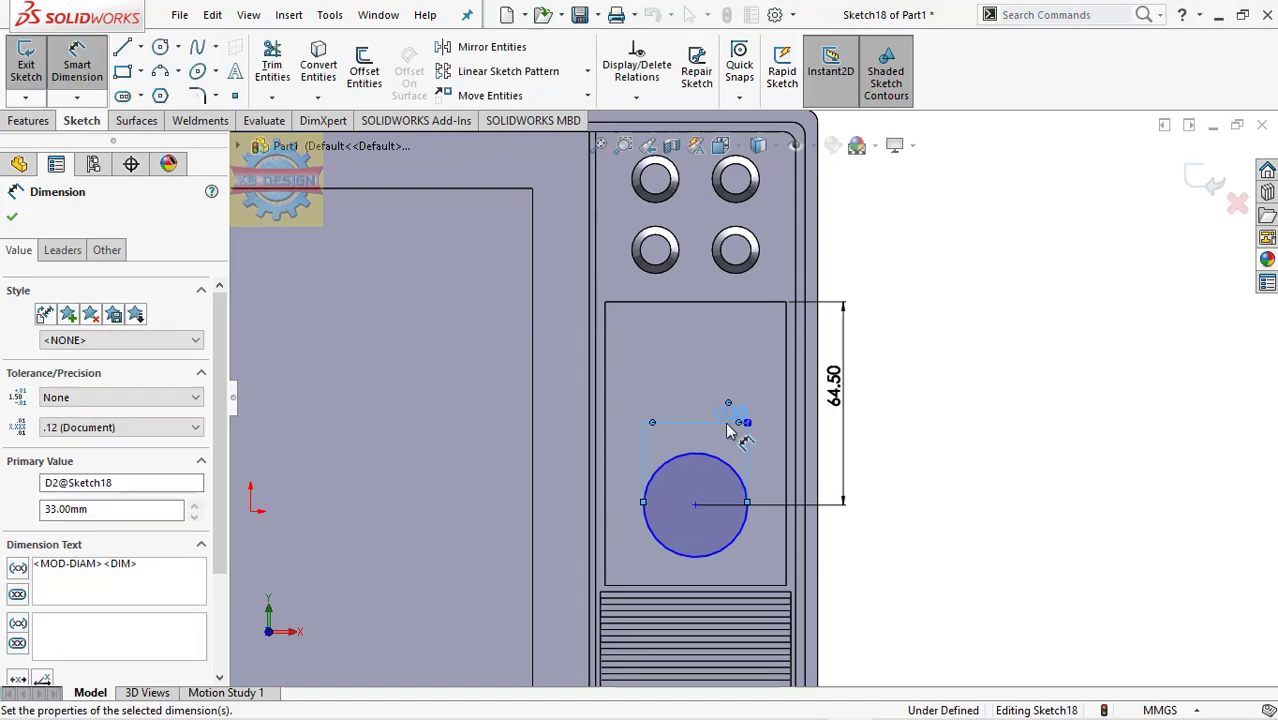
pyautogui.click(27, 120)
# Extrude the circle 5.5 mm with a 10° draft into a knob.
pyautogui.click(40, 70)
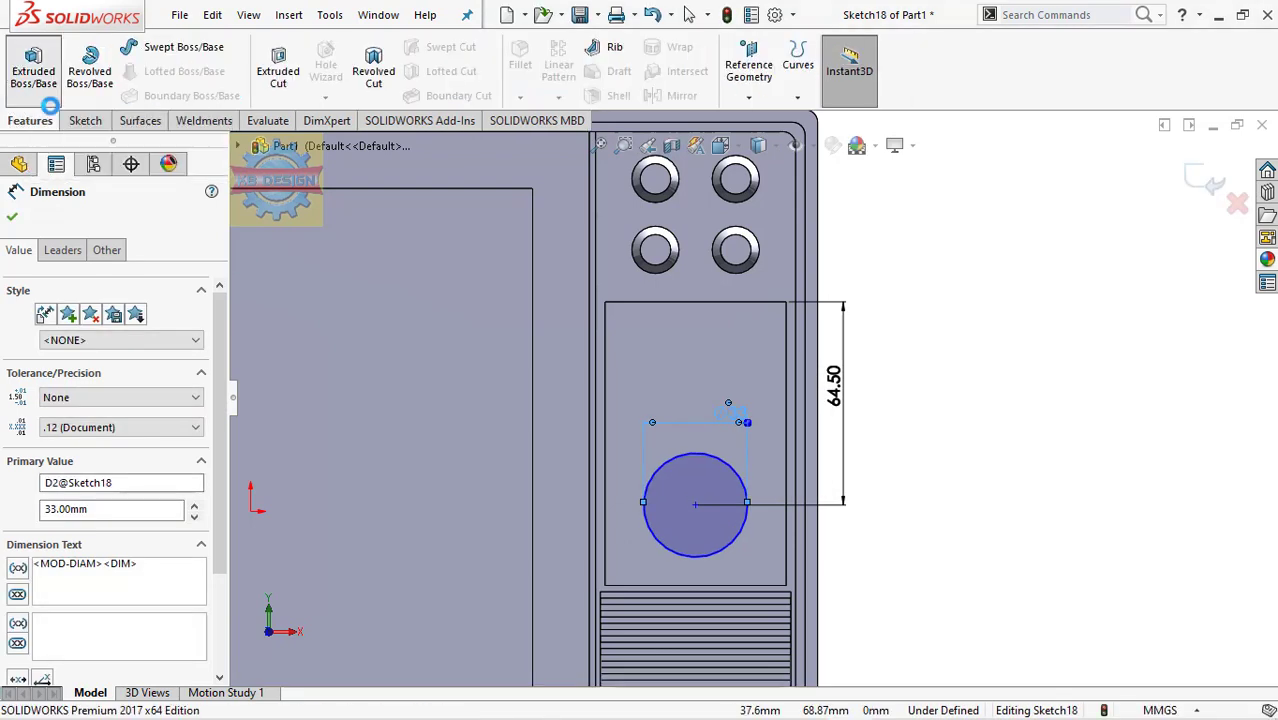
pyautogui.write('5')
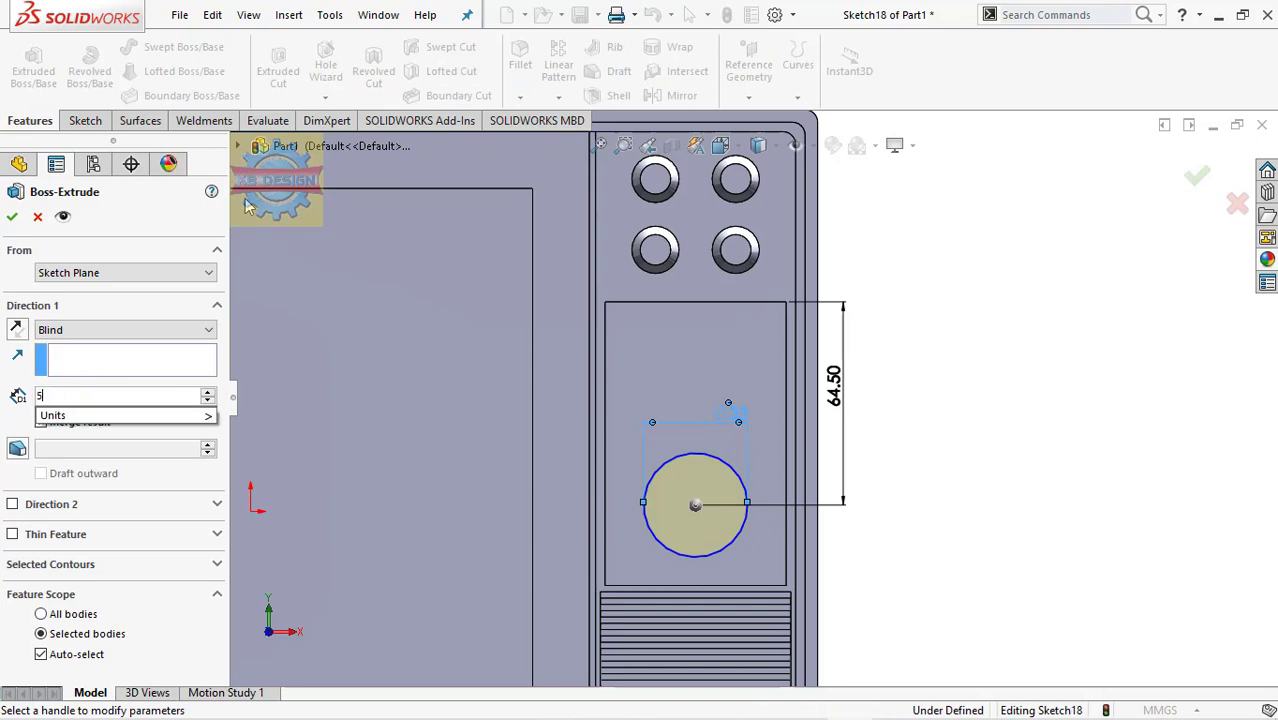
pyautogui.write('.5')
pyautogui.press('Return')
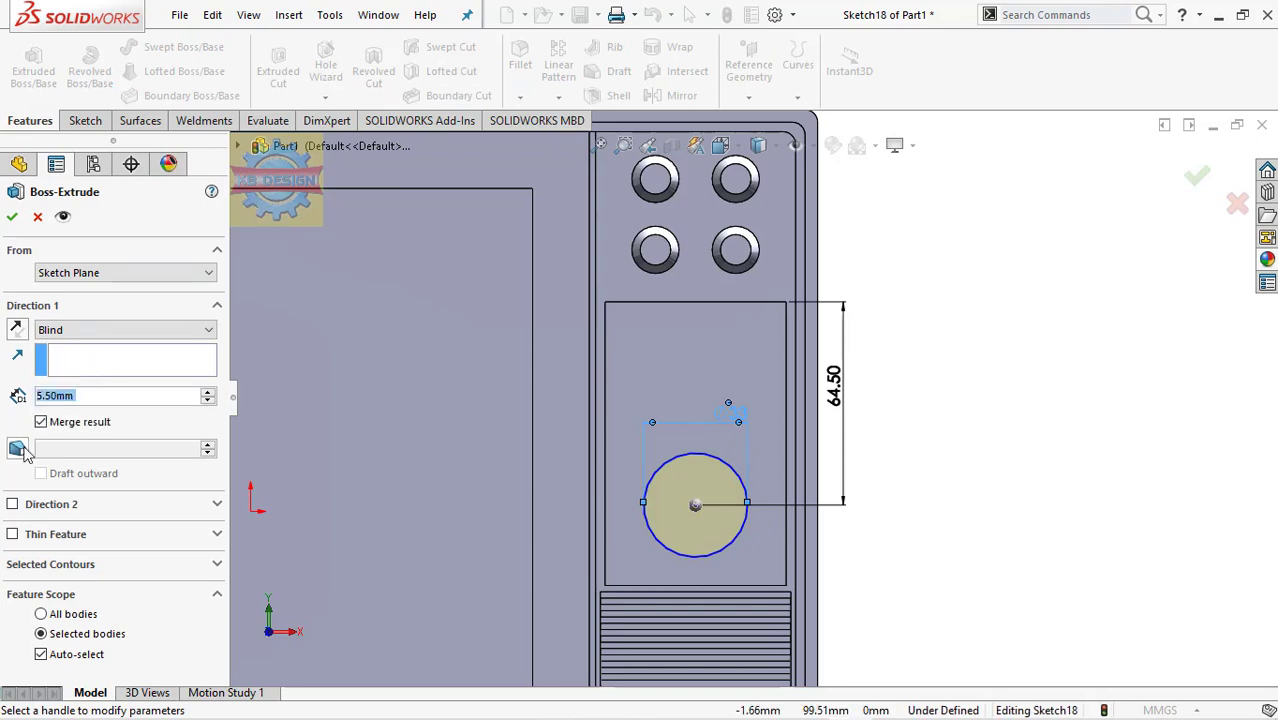
pyautogui.click(19, 449)
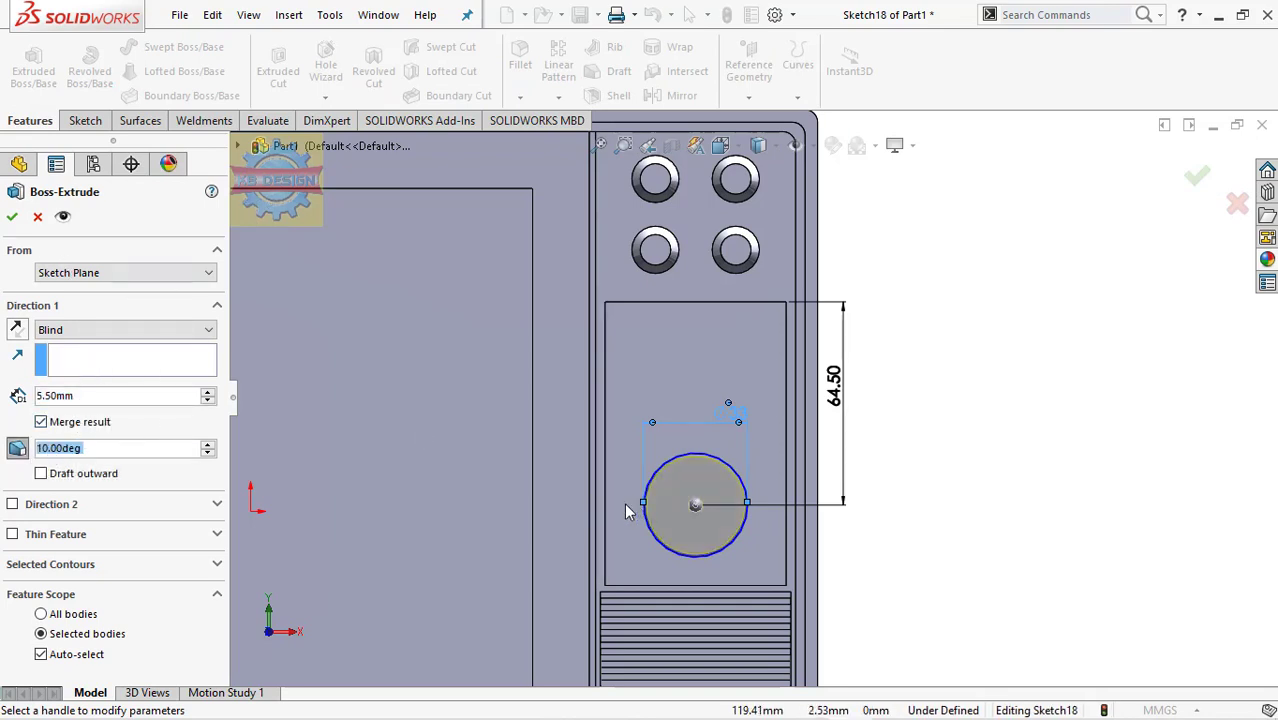
pyautogui.moveTo(624, 502); pyautogui.dragTo(580, 500, button='middle')
pyautogui.click(14, 218)
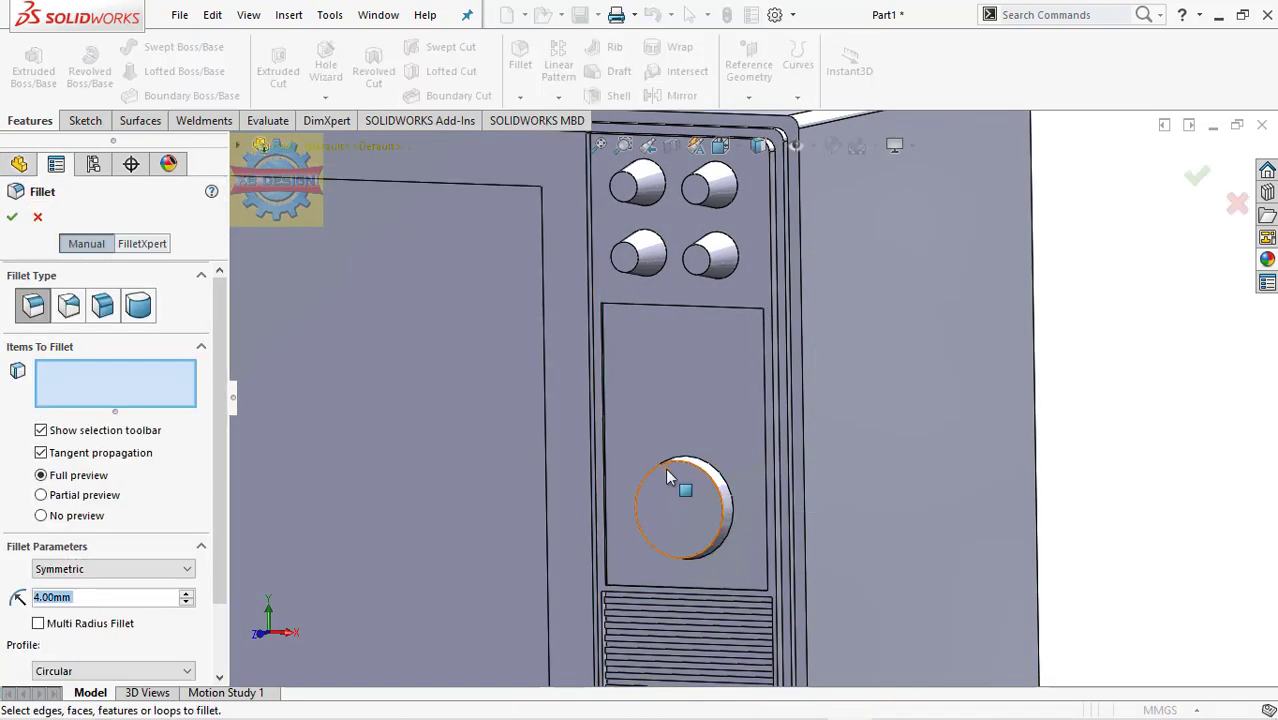
# Round the knob's front edge with a 1 mm fillet.
pyautogui.click(671, 461)
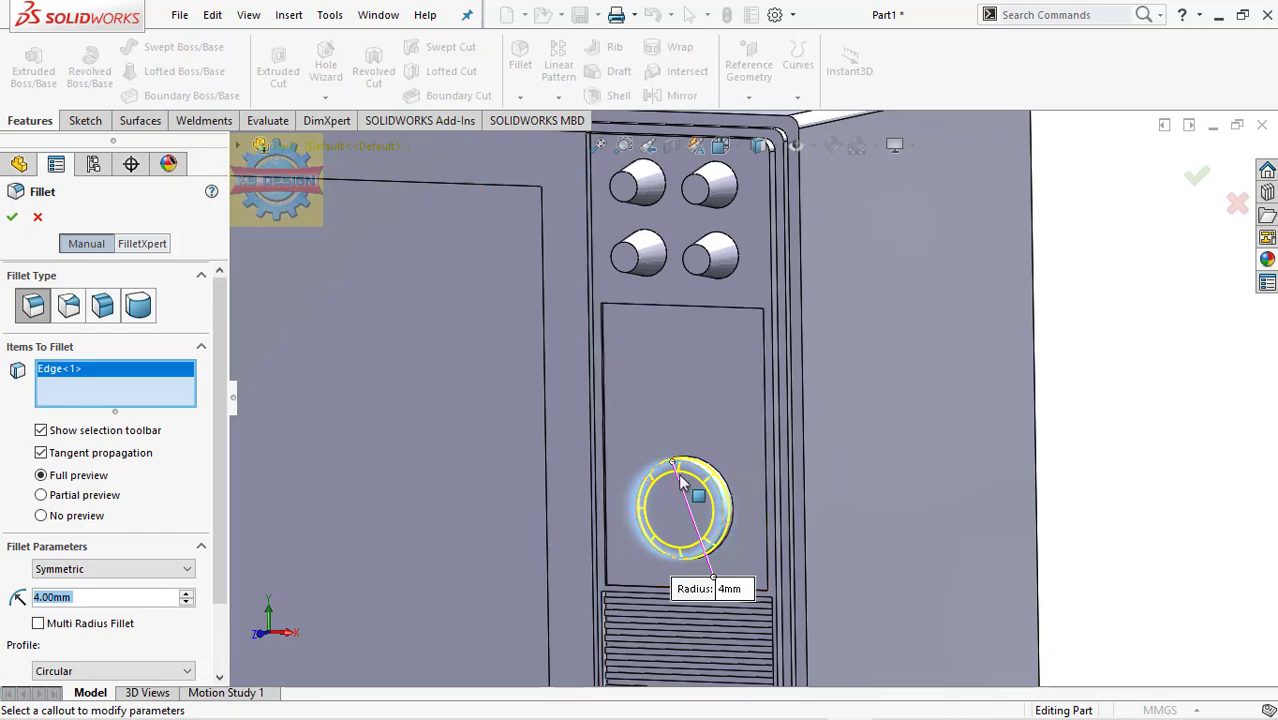
pyautogui.write('1')
pyautogui.press('Return')
pyautogui.click(12, 218)
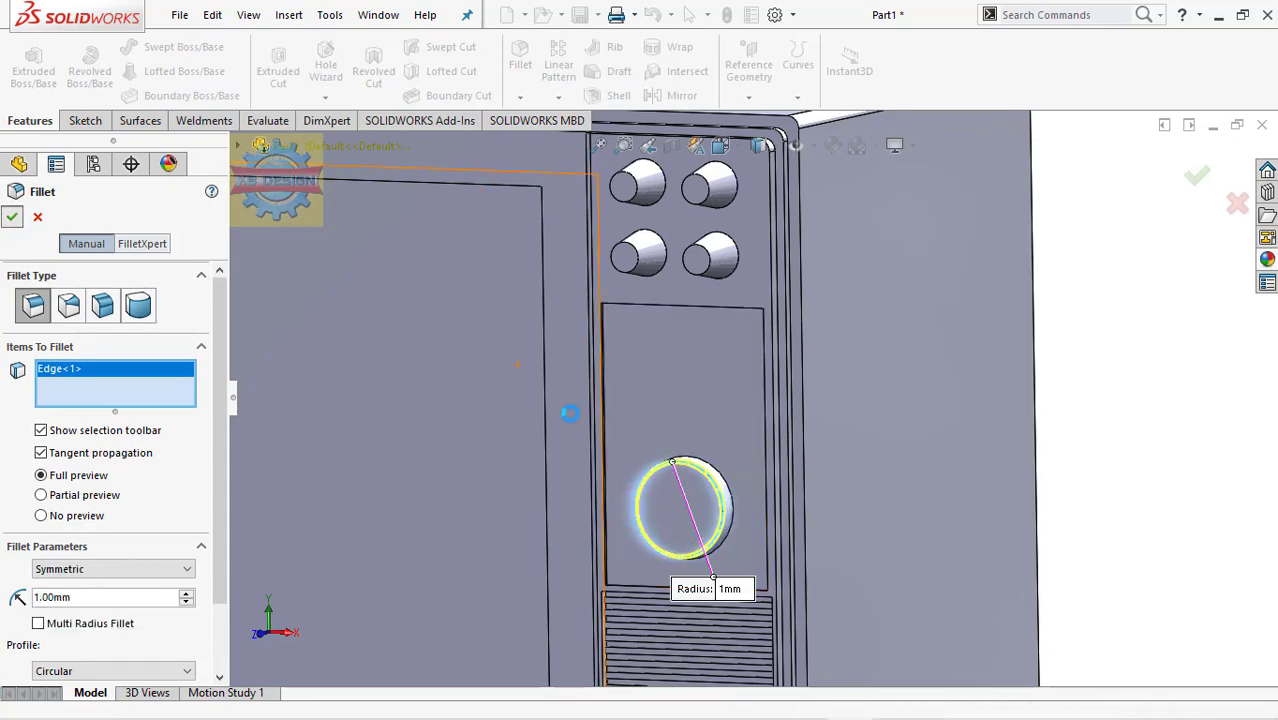
pyautogui.click(685, 507)
# Sketch a centre rectangle on the knob face from its centre to its edge.
pyautogui.click(848, 458)
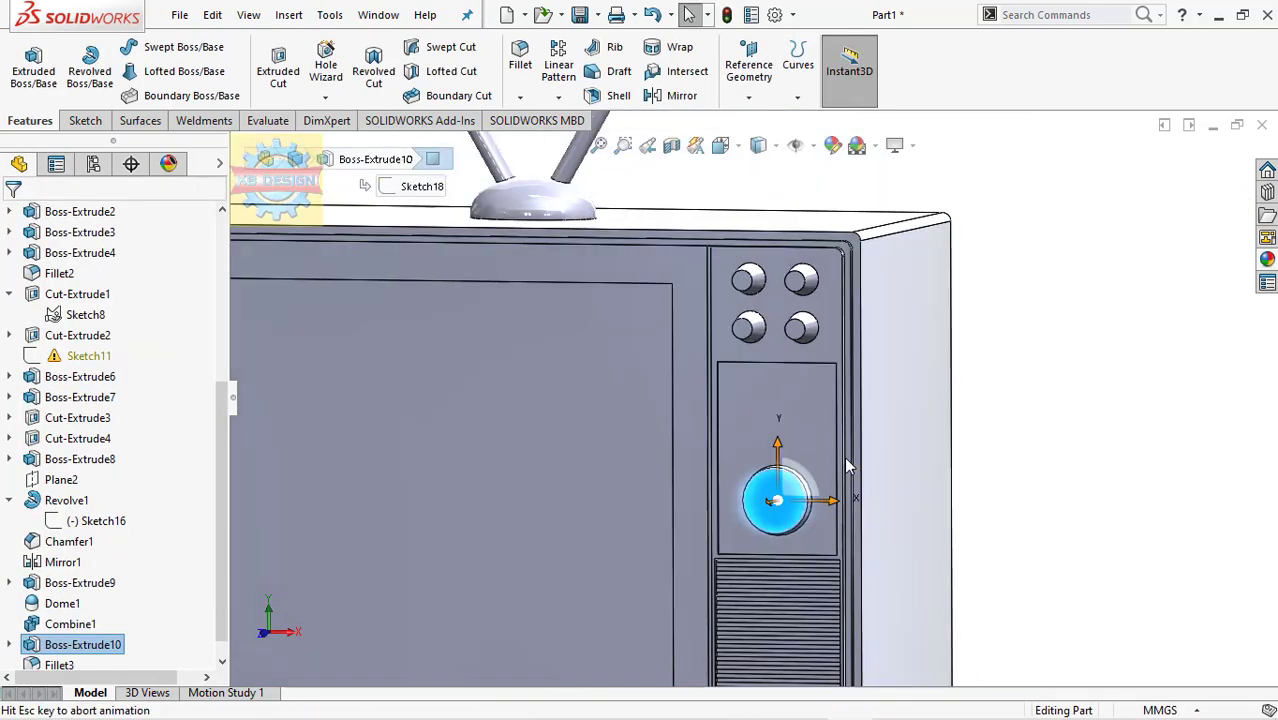
pyautogui.click(83, 120)
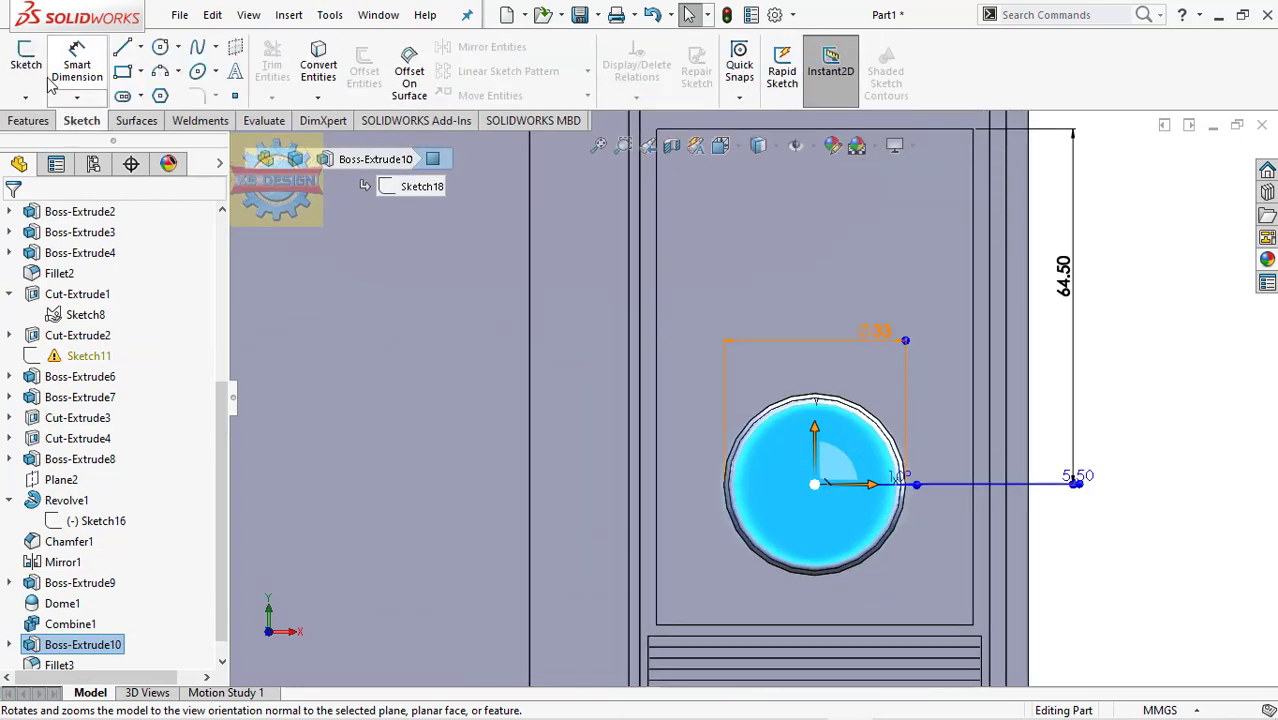
pyautogui.click(26, 62)
pyautogui.click(135, 72)
pyautogui.click(143, 118)
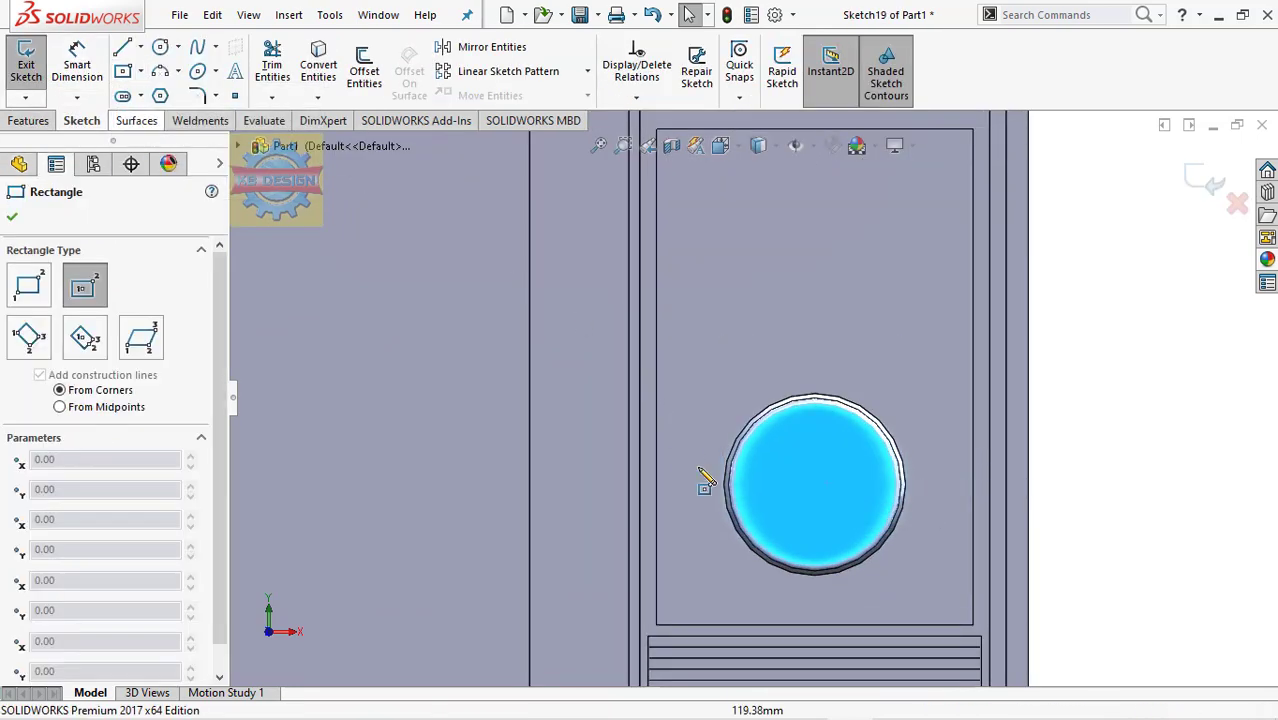
pyautogui.click(815, 484)
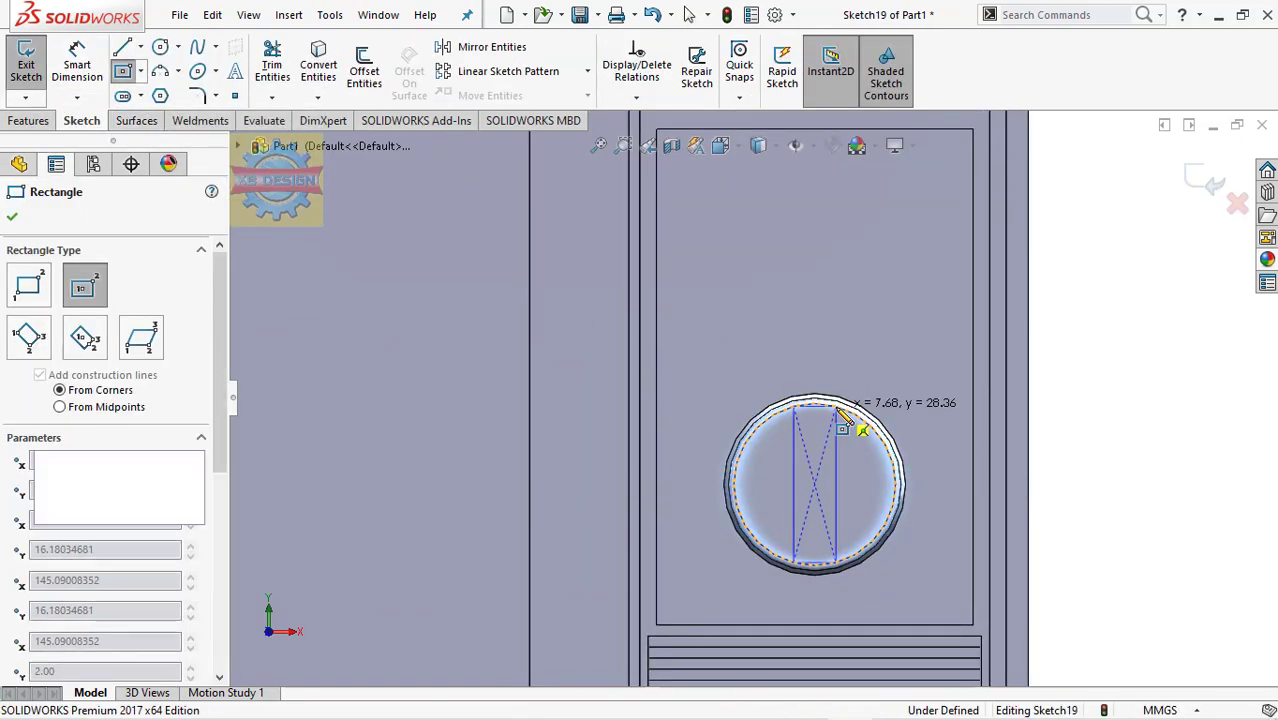
pyautogui.click(838, 408)
pyautogui.press('Escape')
# Dimension the bar's width to 5 mm.
pyautogui.click(836, 436)
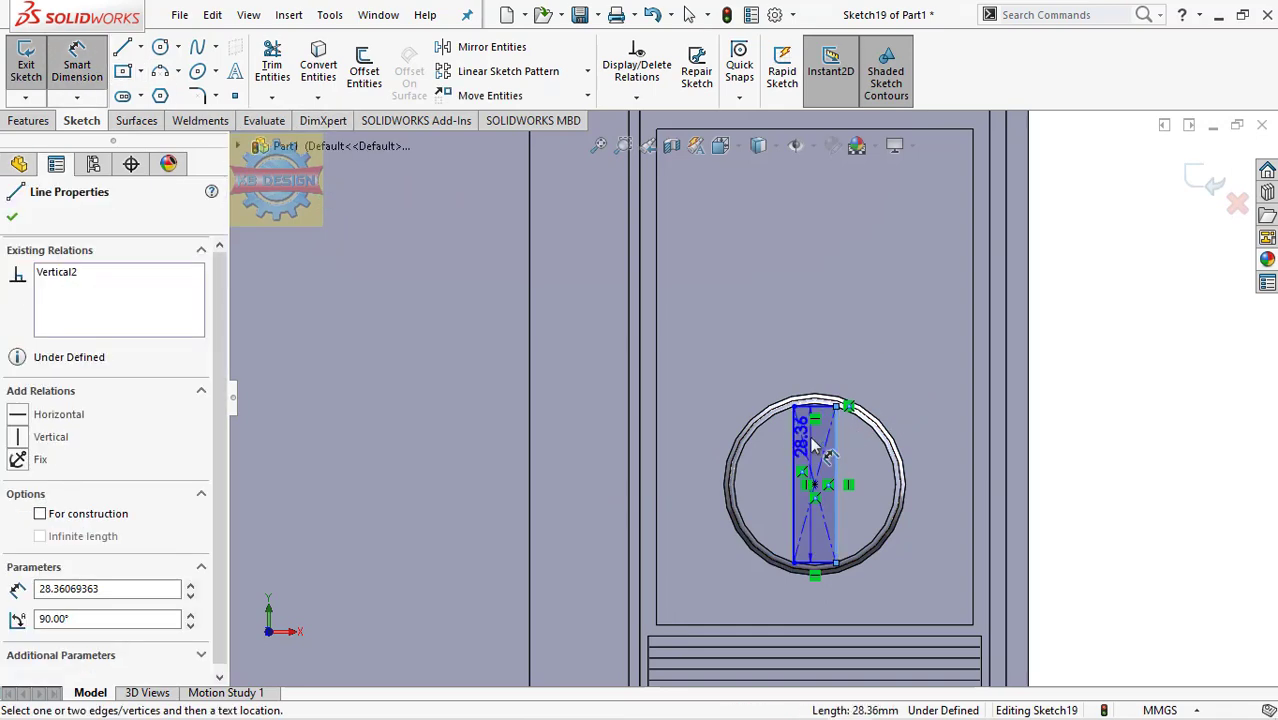
pyautogui.click(795, 460)
pyautogui.click(838, 376)
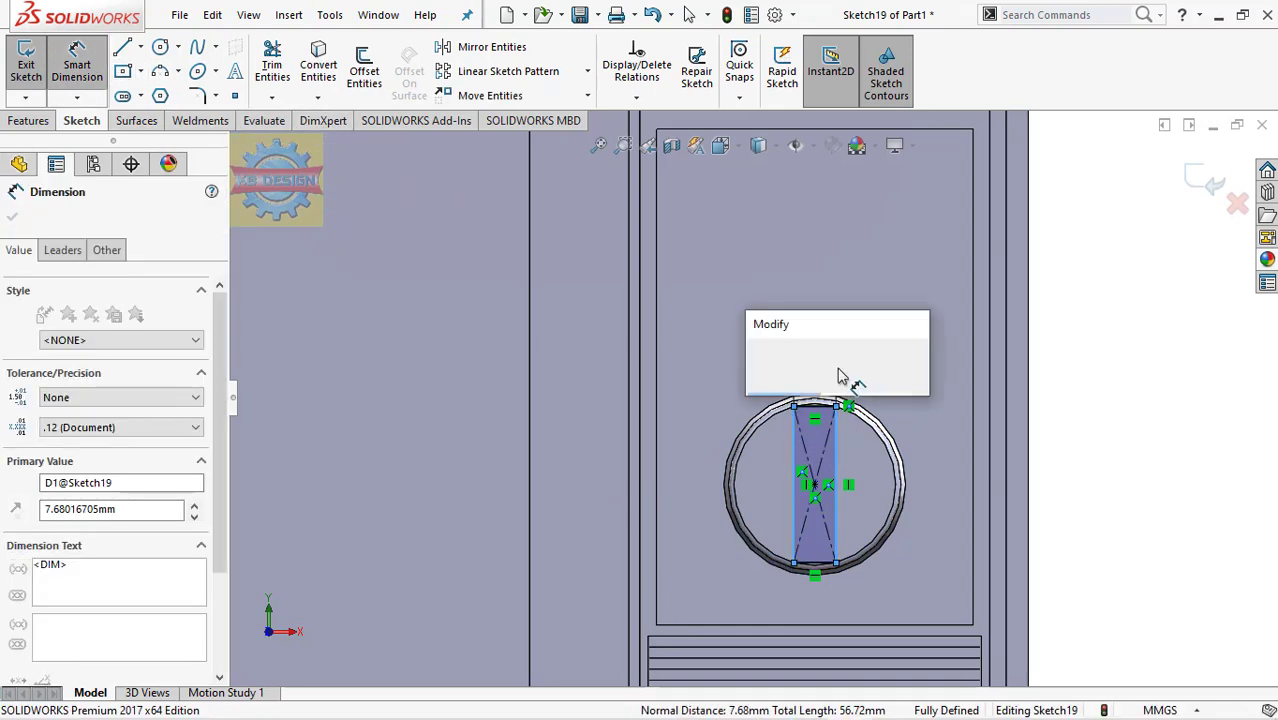
pyautogui.write('5')
pyautogui.press('Return')
pyautogui.click(47, 122)
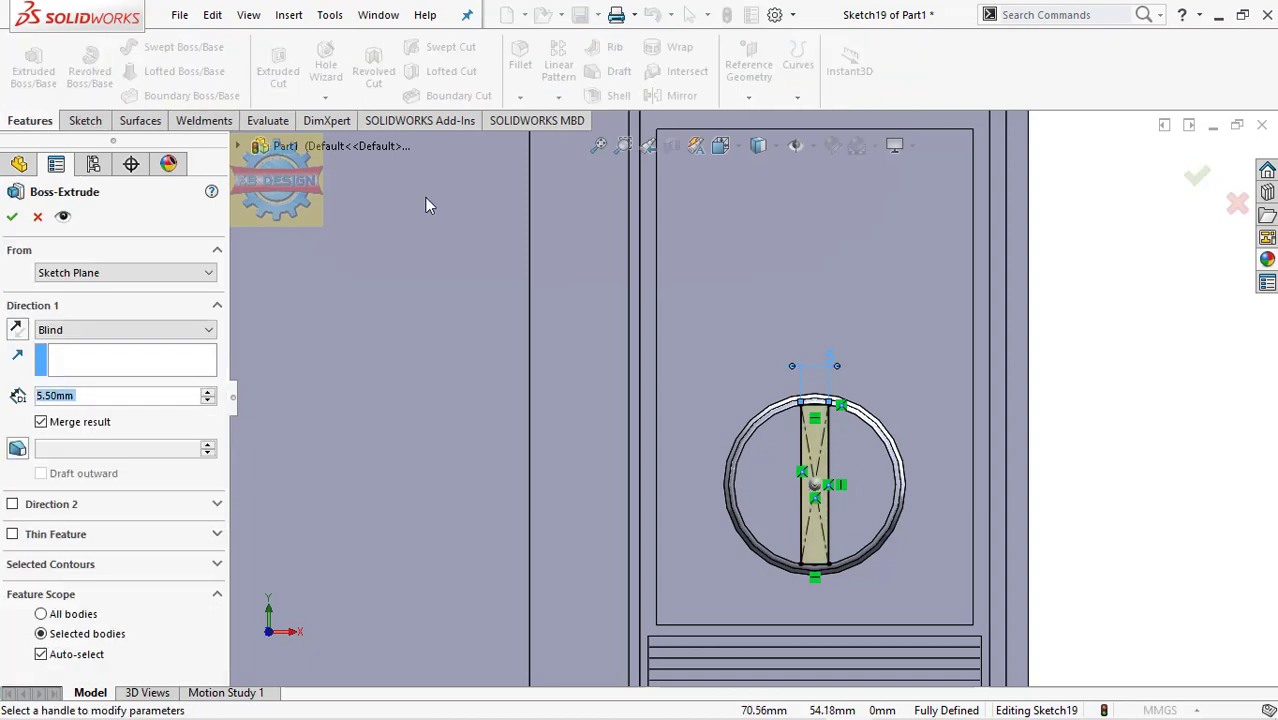
# Extrude the grip bar 13 mm from the knob face.
pyautogui.write('13')
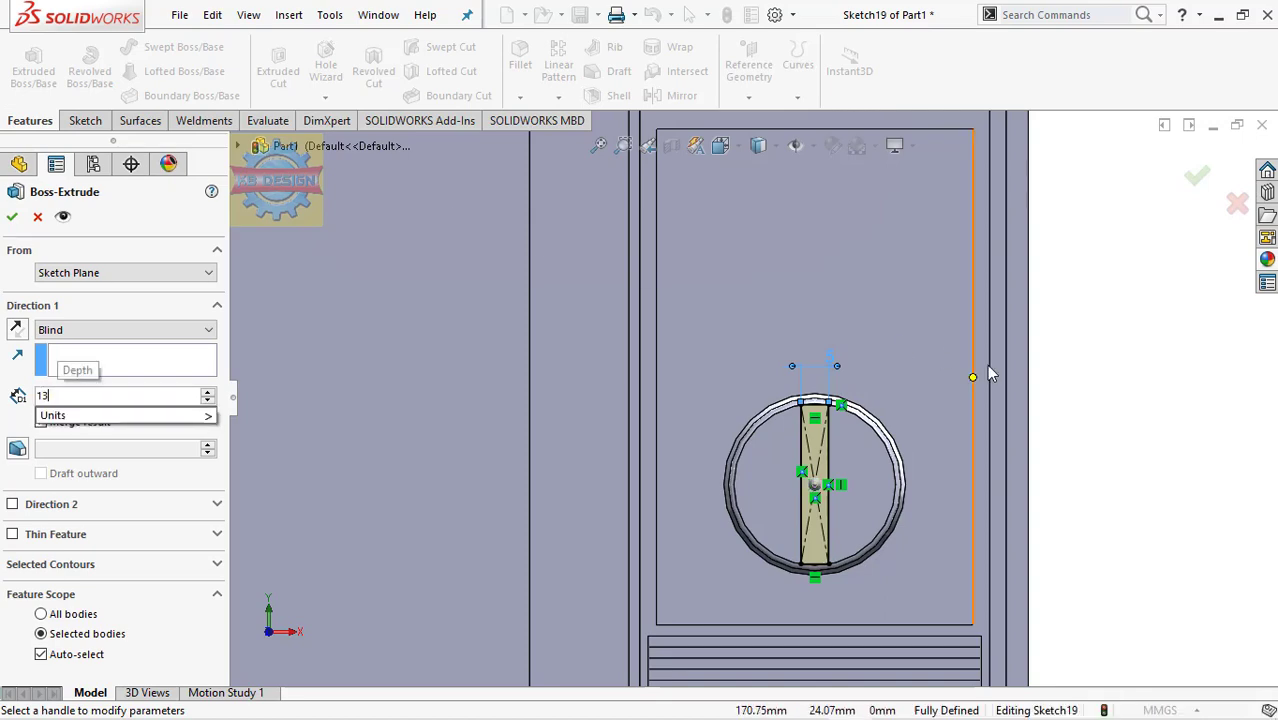
pyautogui.press('Return')
pyautogui.moveTo(539, 371); pyautogui.dragTo(28, 224, button='middle')
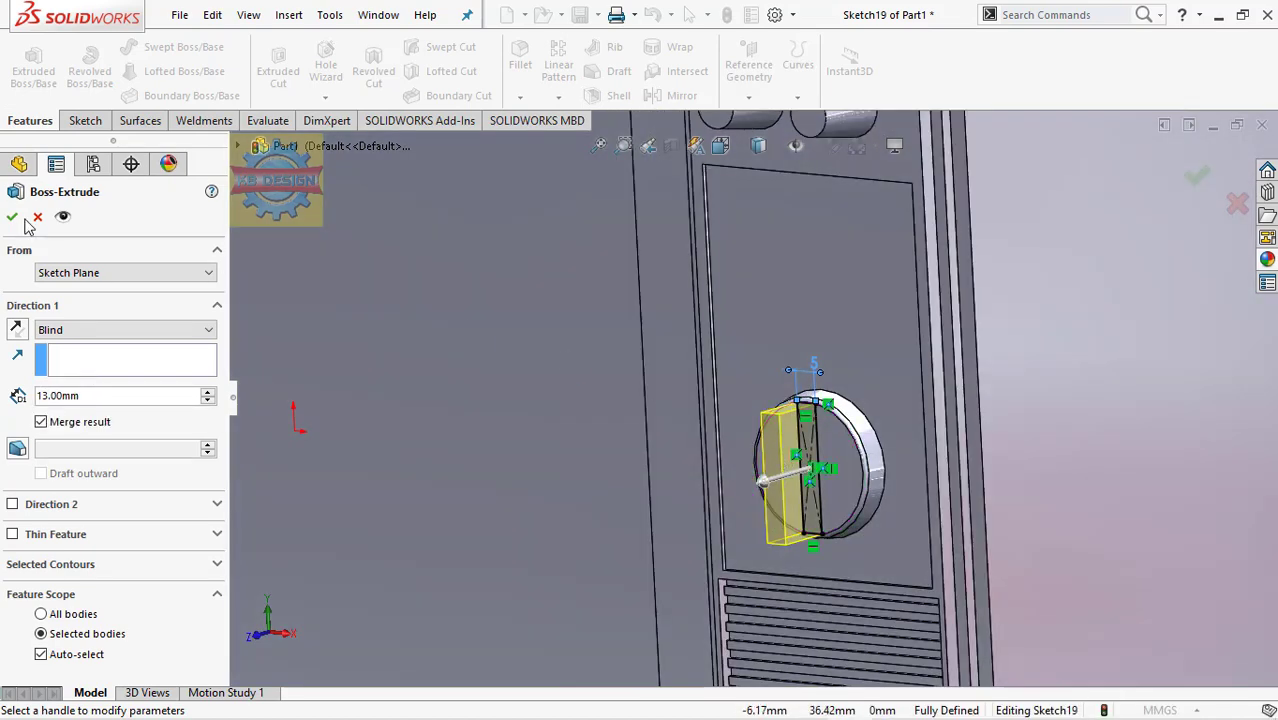
pyautogui.click(13, 217)
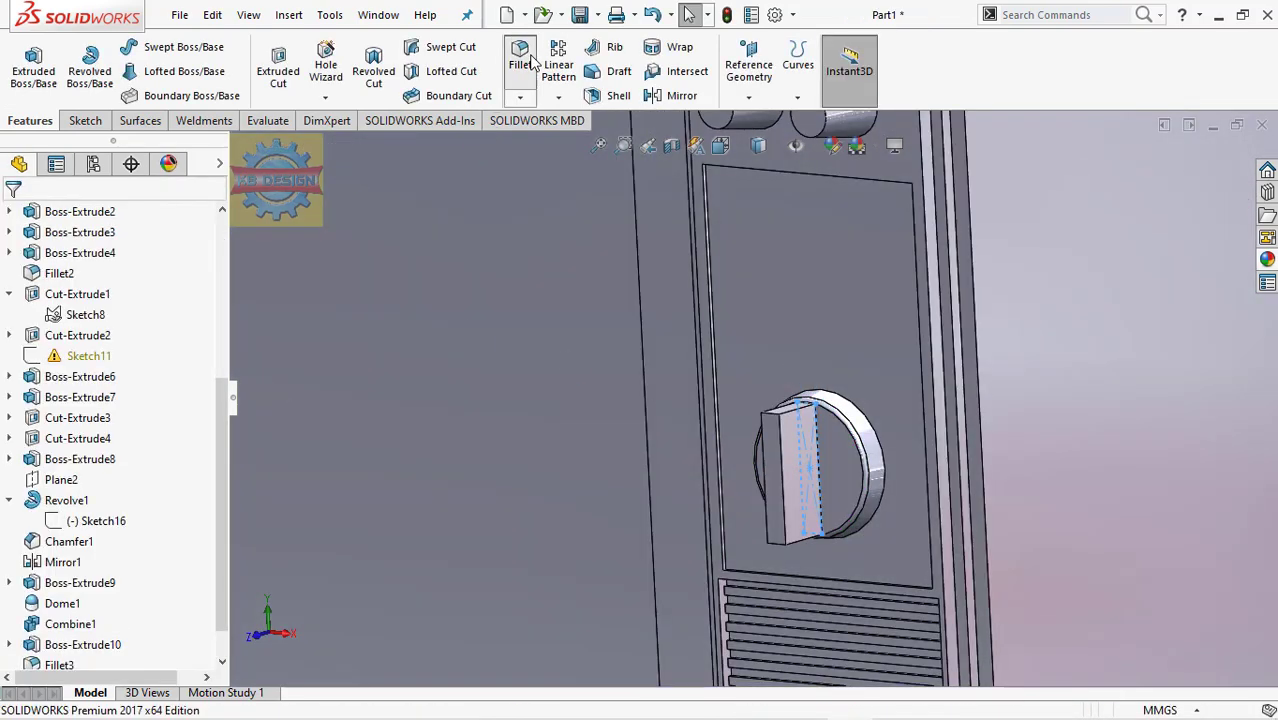
# Fillet the grip bar's edges and front face at 1 mm.
pyautogui.click(530, 62)
pyautogui.click(792, 423)
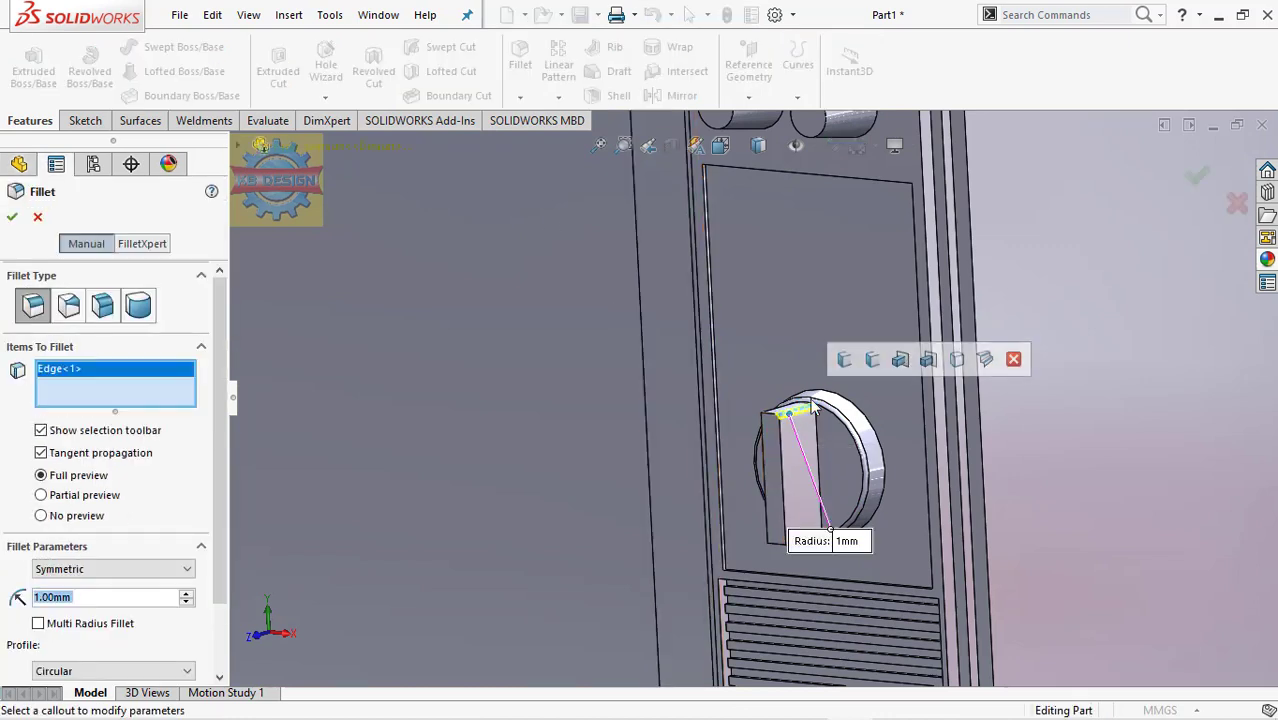
pyautogui.click(848, 357)
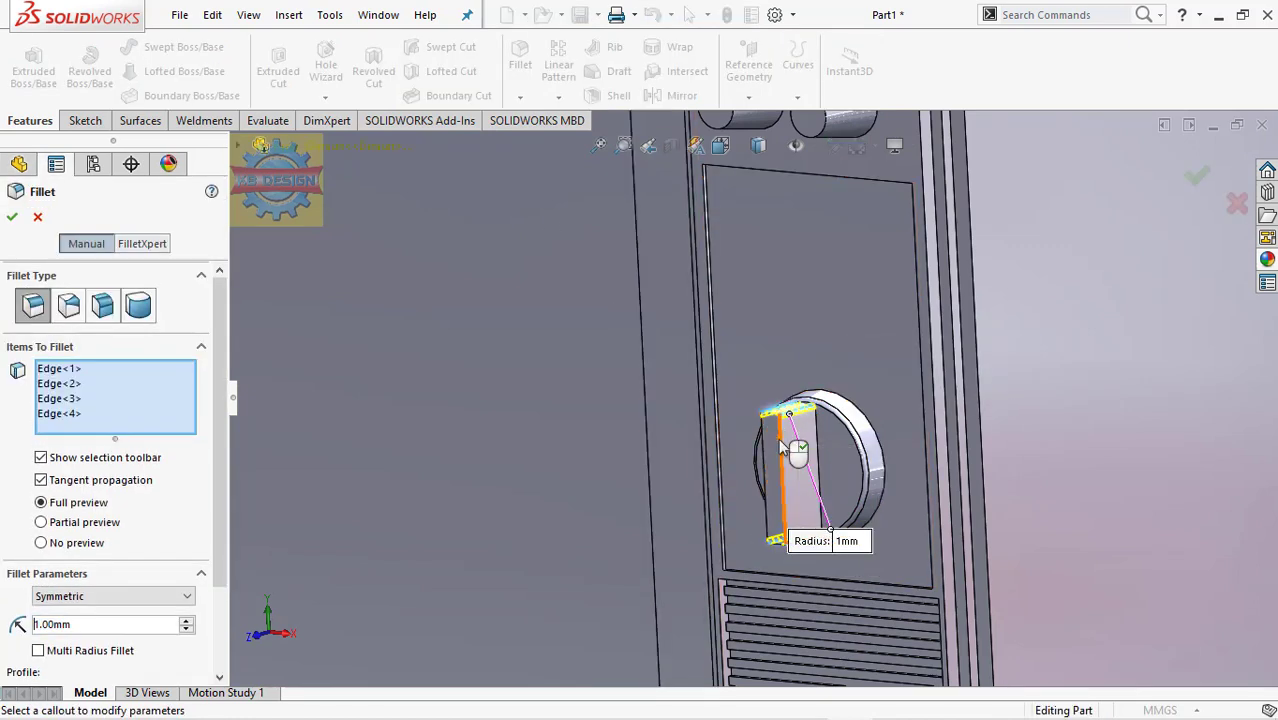
pyautogui.click(779, 453)
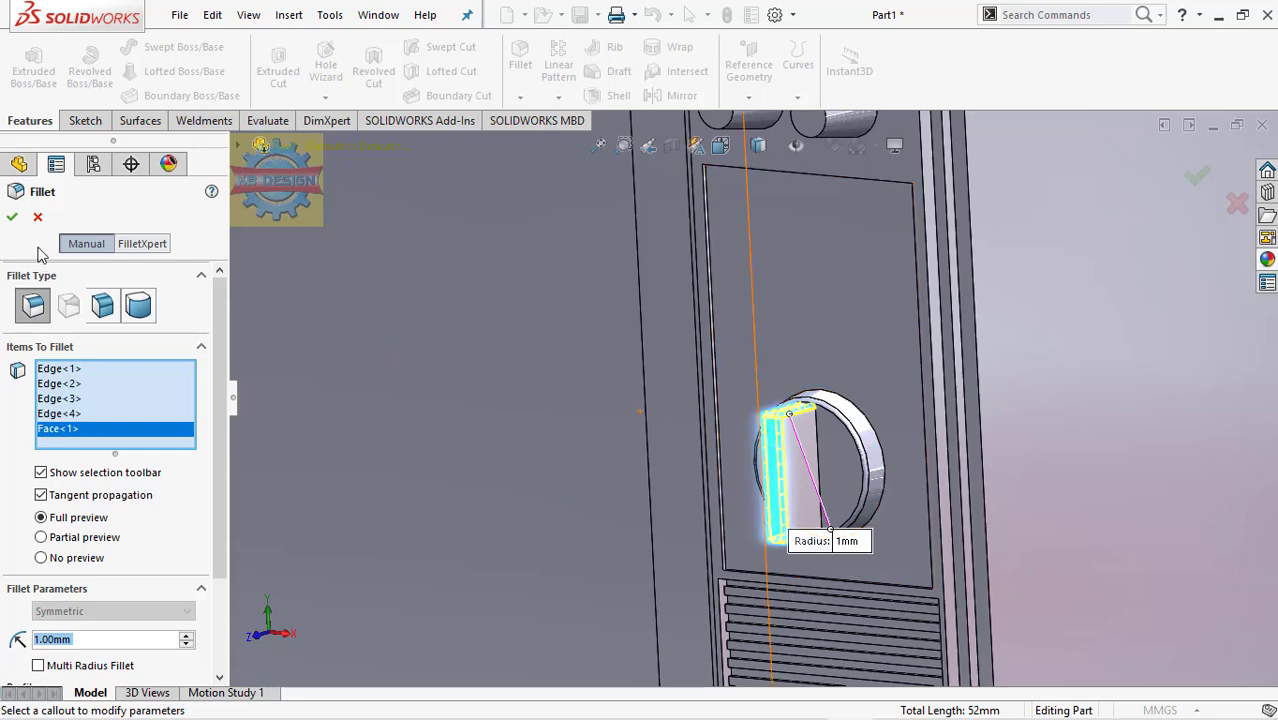
pyautogui.click(12, 217)
# Start a sketch on the screen recess's side face and draw a three-point arc along its right edge.
pyautogui.click(1046, 376)
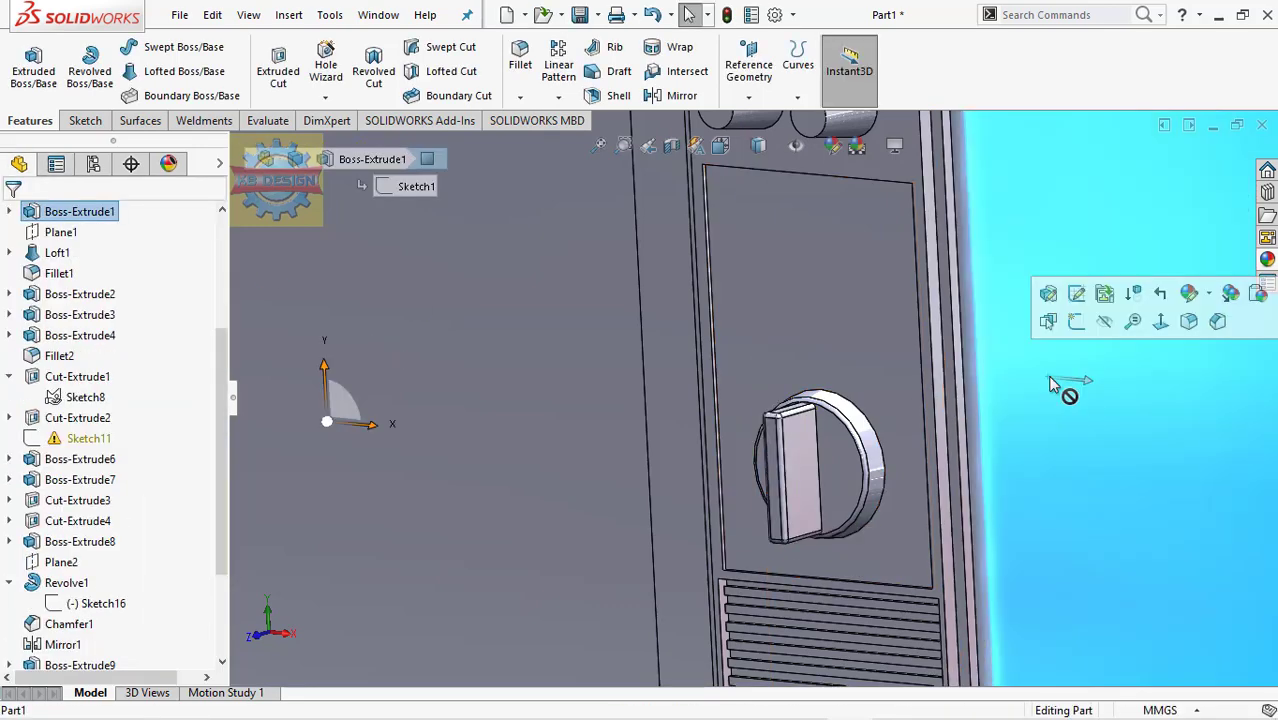
pyautogui.scroll(5, 1047, 375)
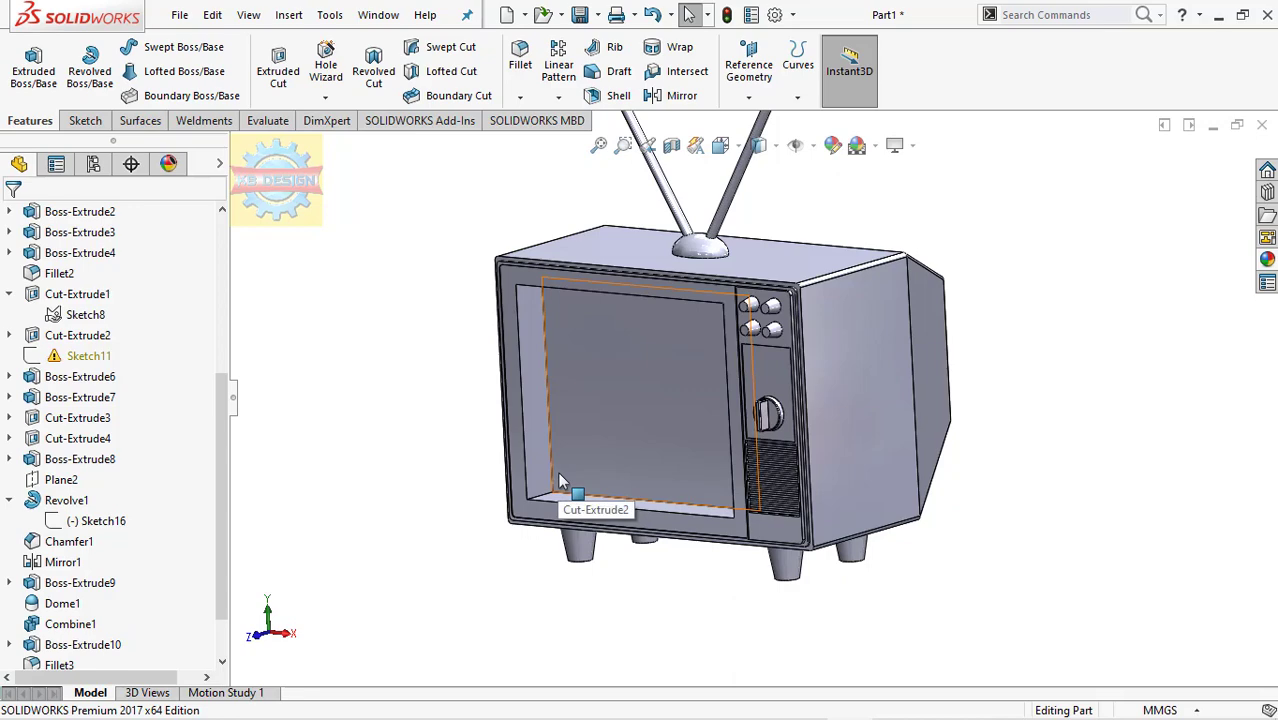
pyautogui.moveTo(560, 481); pyautogui.dragTo(777, 431, button='middle')
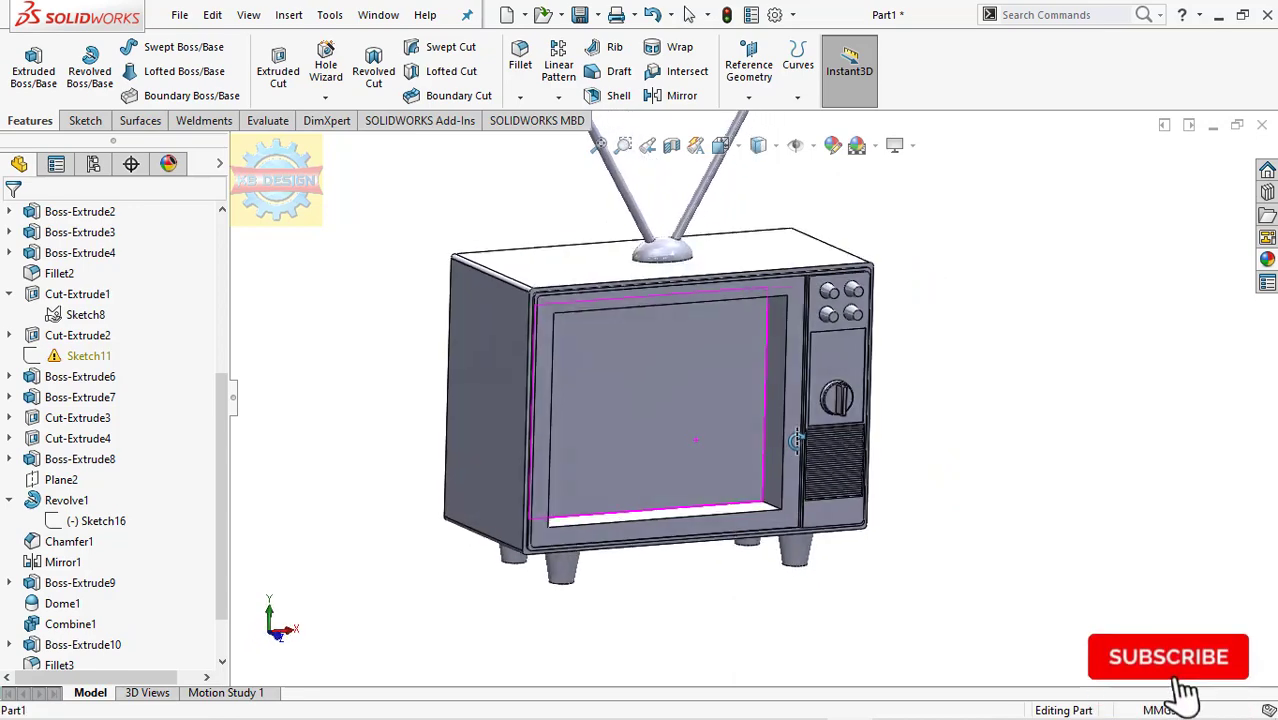
pyautogui.click(777, 431)
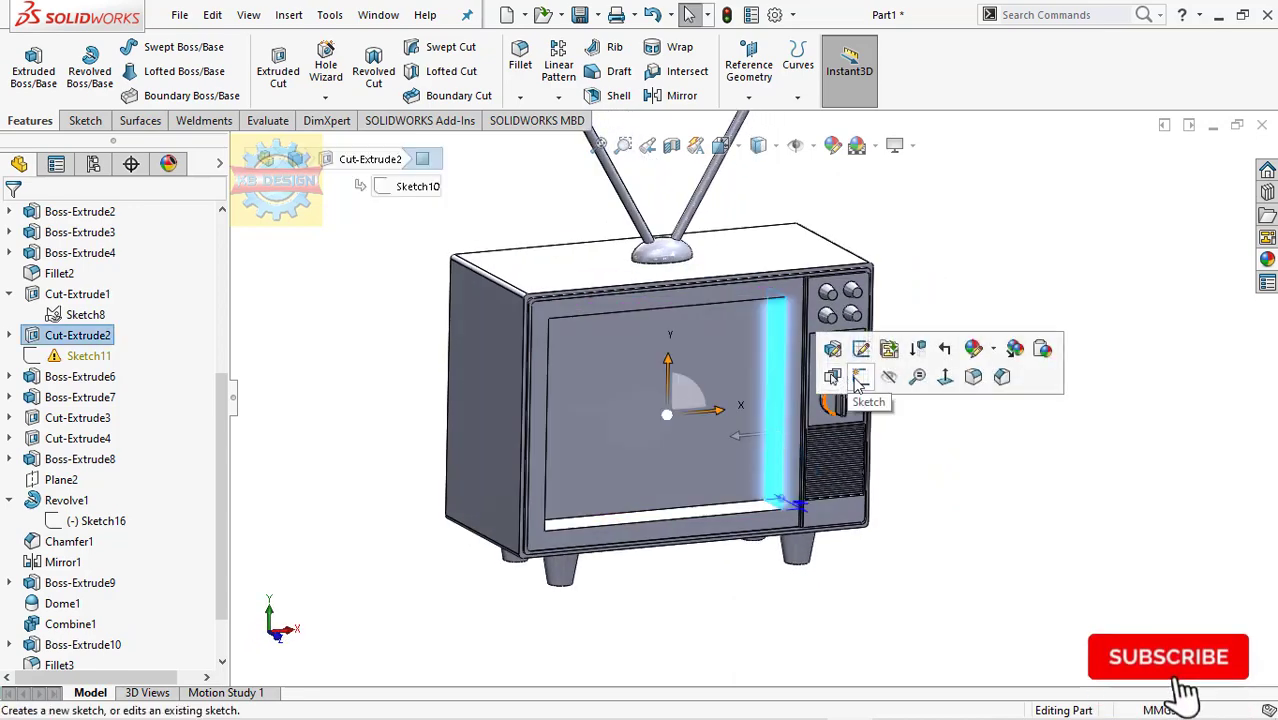
pyautogui.click(858, 380)
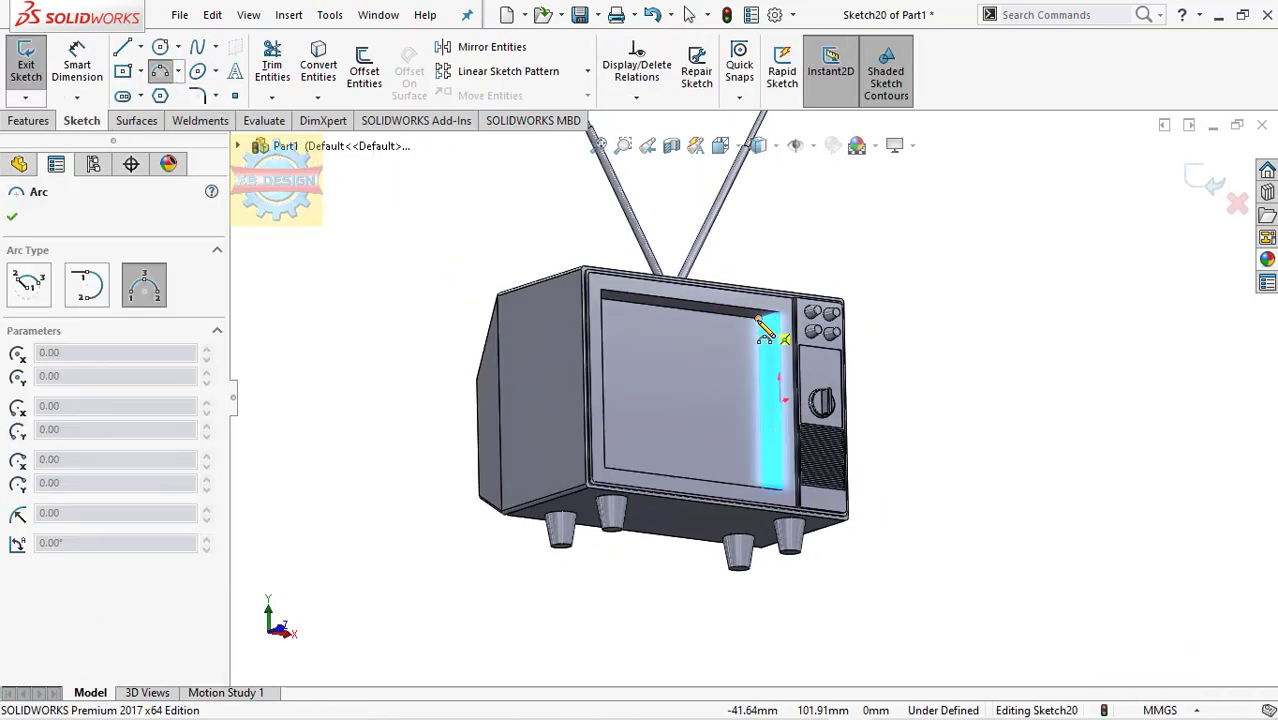
pyautogui.moveTo(775, 356); pyautogui.dragTo(800, 480, button='middle')
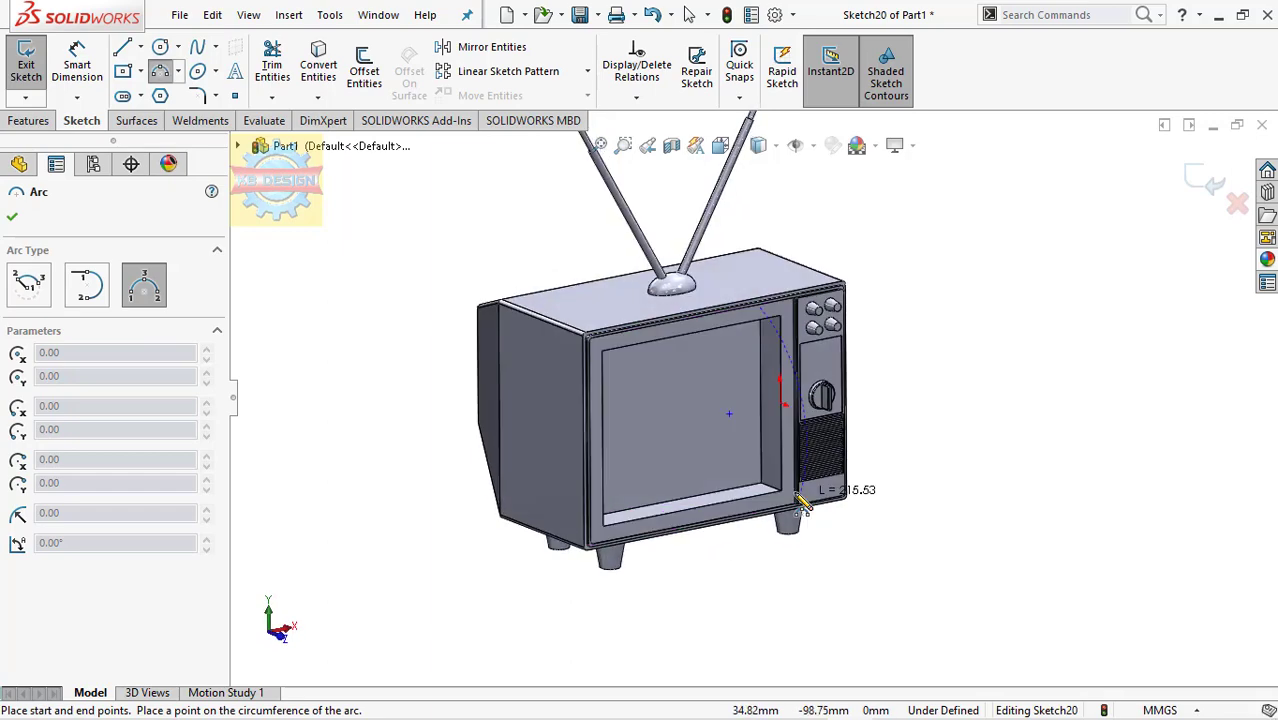
pyautogui.click(781, 403)
# Close the arc with a vertical line between its two ends and exit the profile sketch.
pyautogui.click(124, 50)
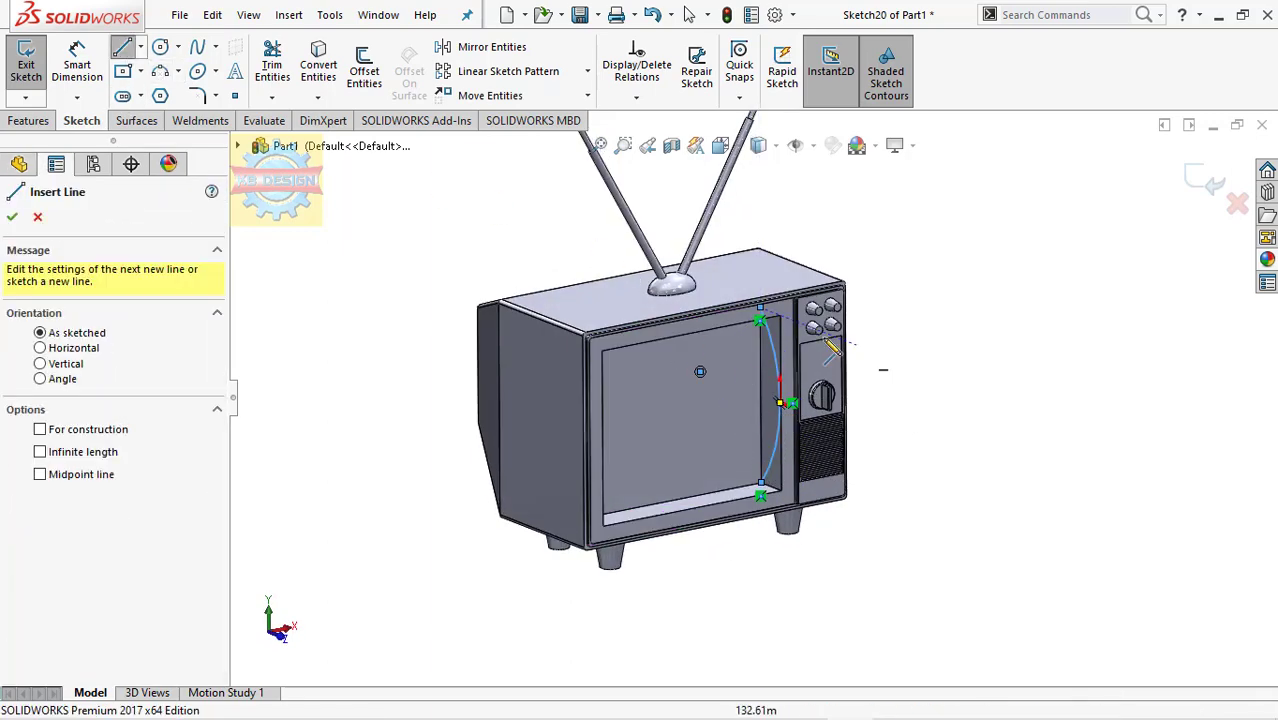
pyautogui.click(760, 318)
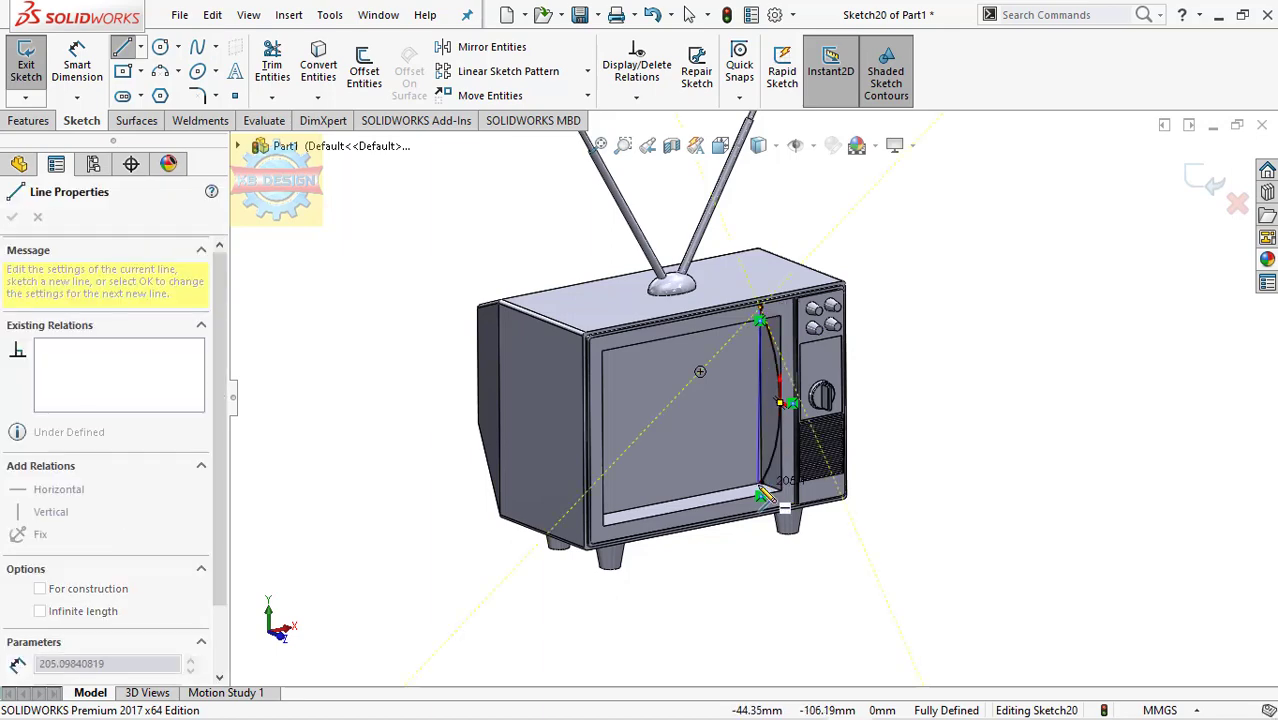
pyautogui.click(761, 484)
pyautogui.press('Escape')
pyautogui.moveTo(761, 483); pyautogui.dragTo(390, 352, button='middle')
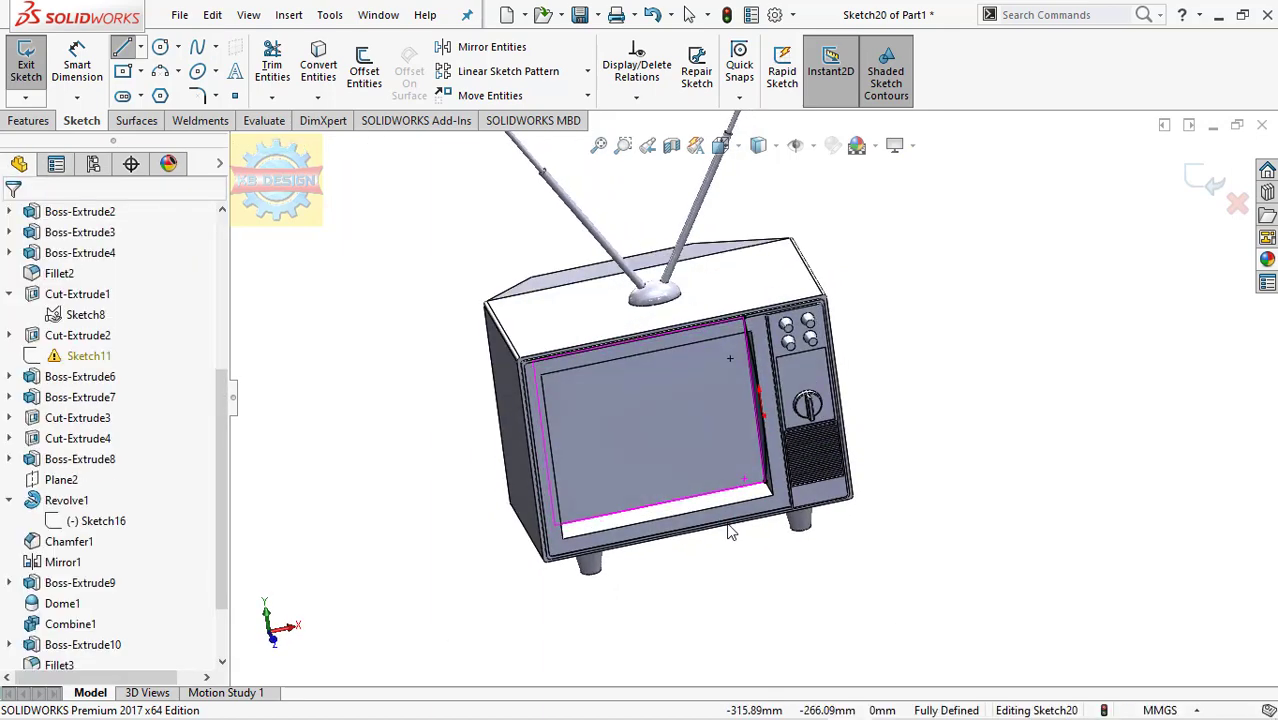
pyautogui.click(163, 75)
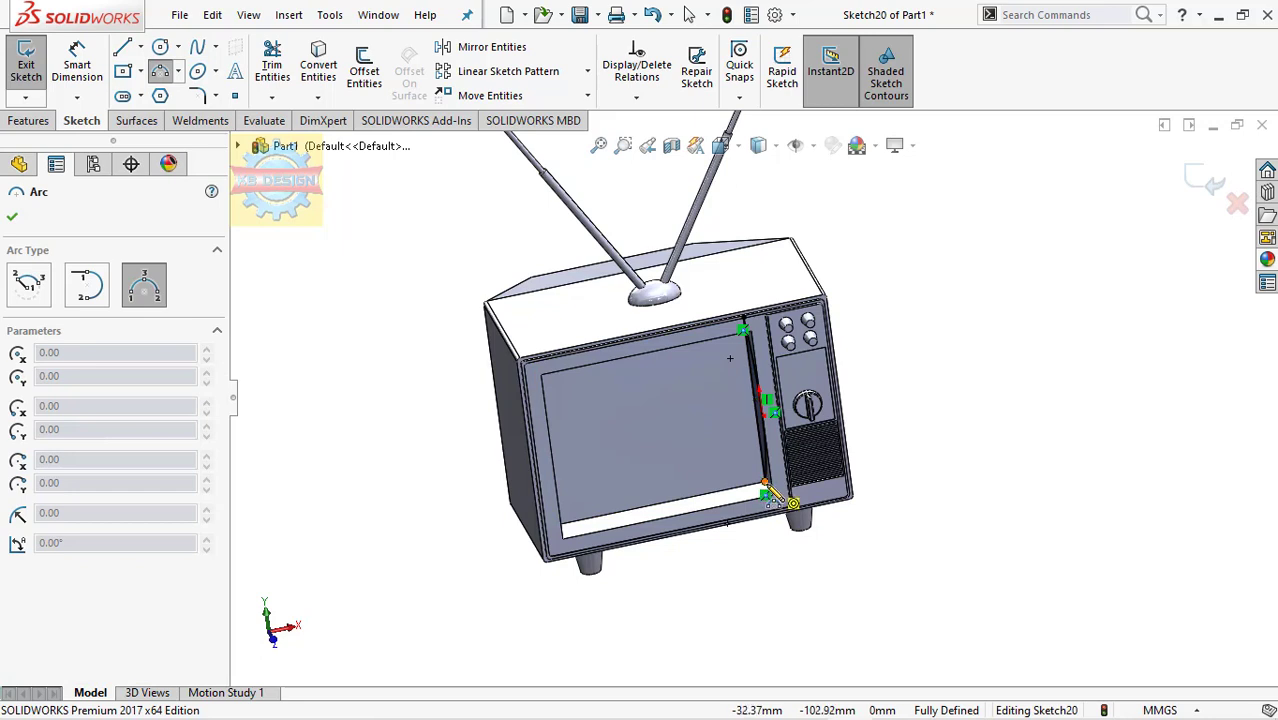
pyautogui.click(768, 494)
pyautogui.press('Escape')
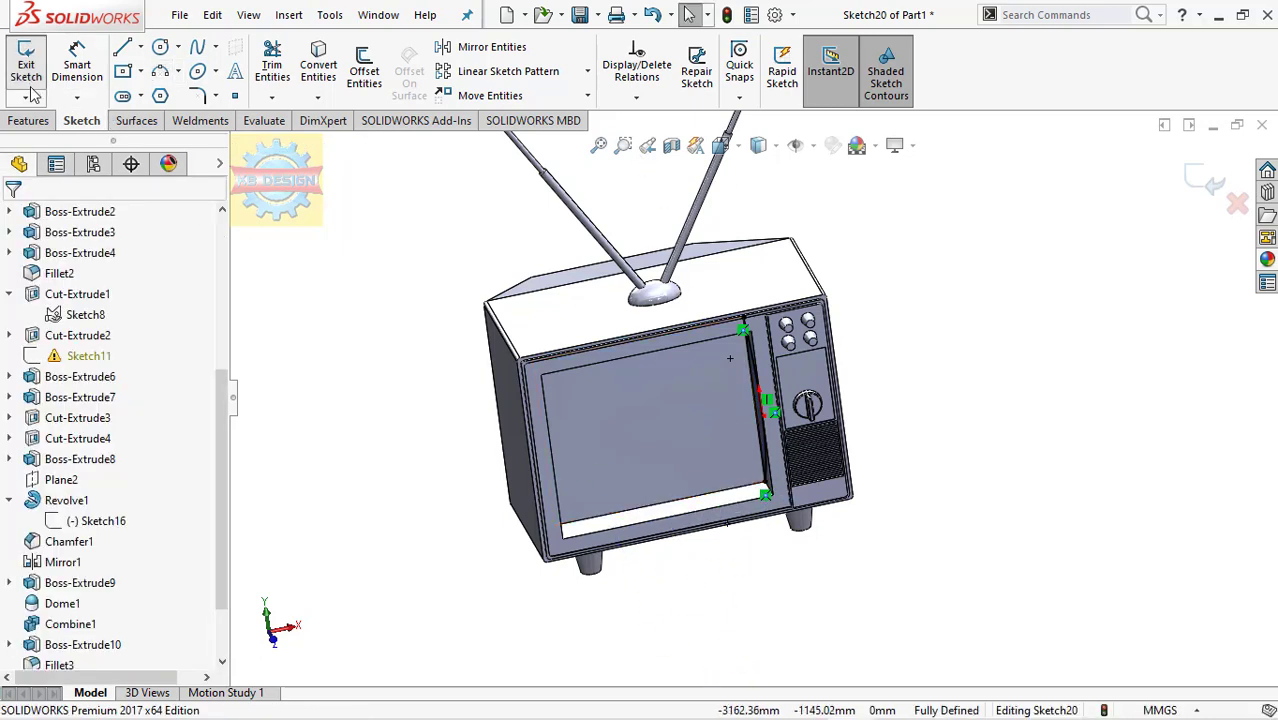
pyautogui.click(33, 94)
# On the recess's bottom face, sketch a three-point arc spanning the bottom edge, then exit.
pyautogui.click(735, 496)
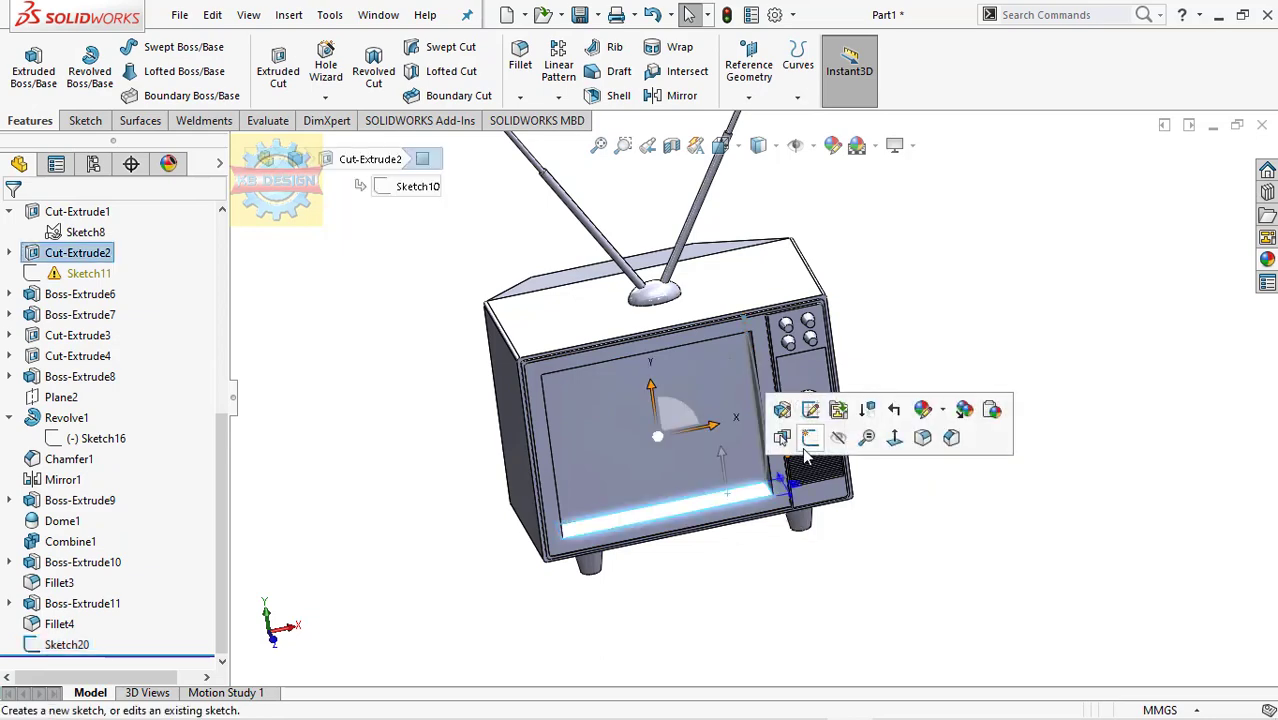
pyautogui.click(810, 437)
pyautogui.moveTo(661, 428); pyautogui.dragTo(620, 442, button='middle')
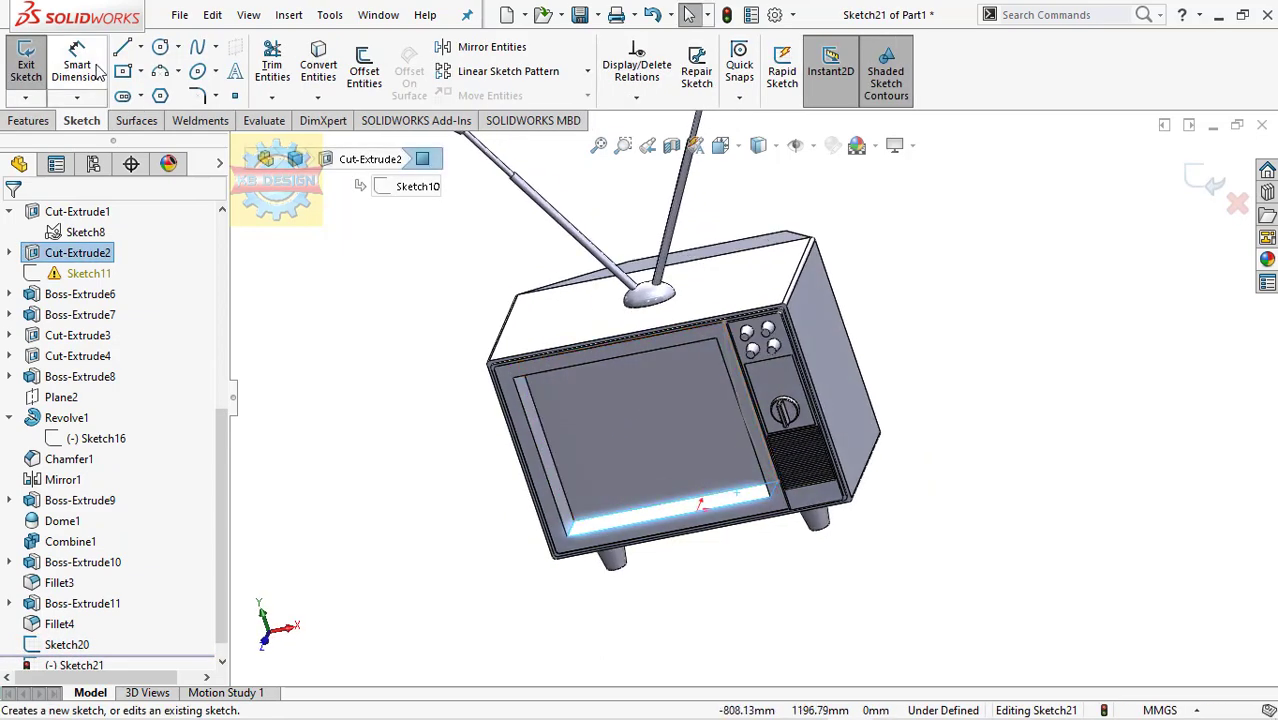
pyautogui.click(160, 71)
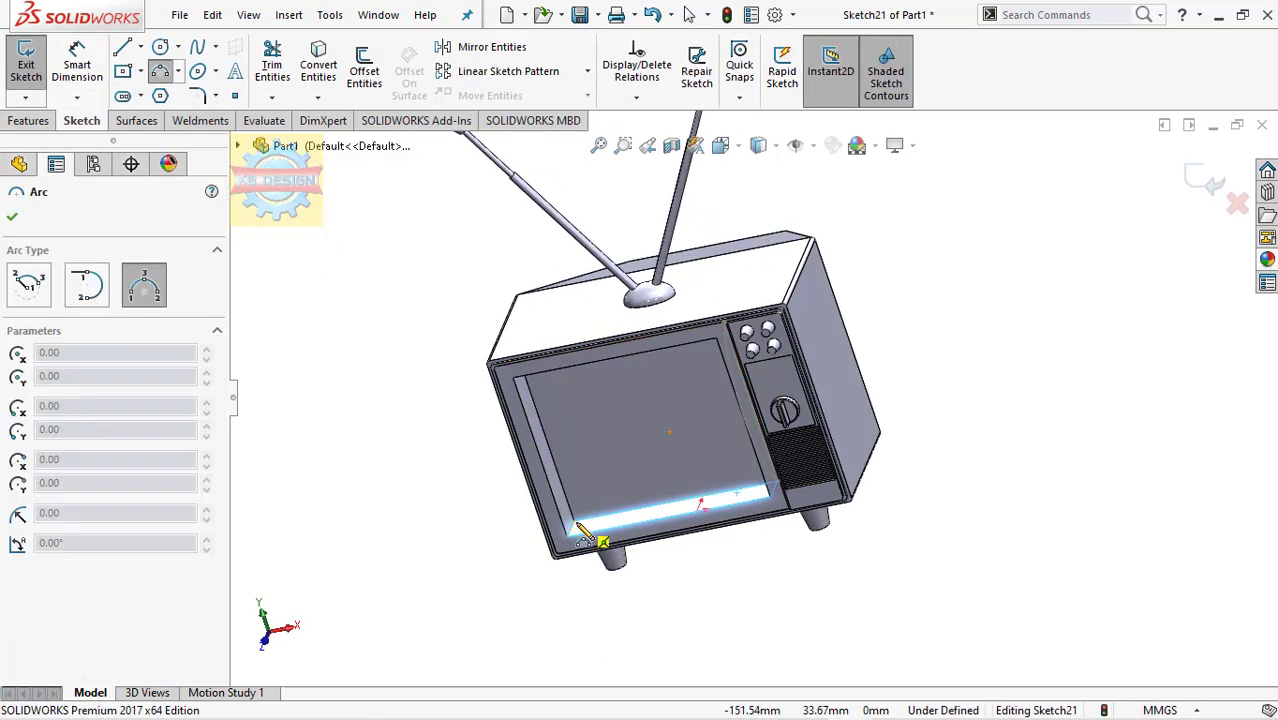
pyautogui.click(574, 524)
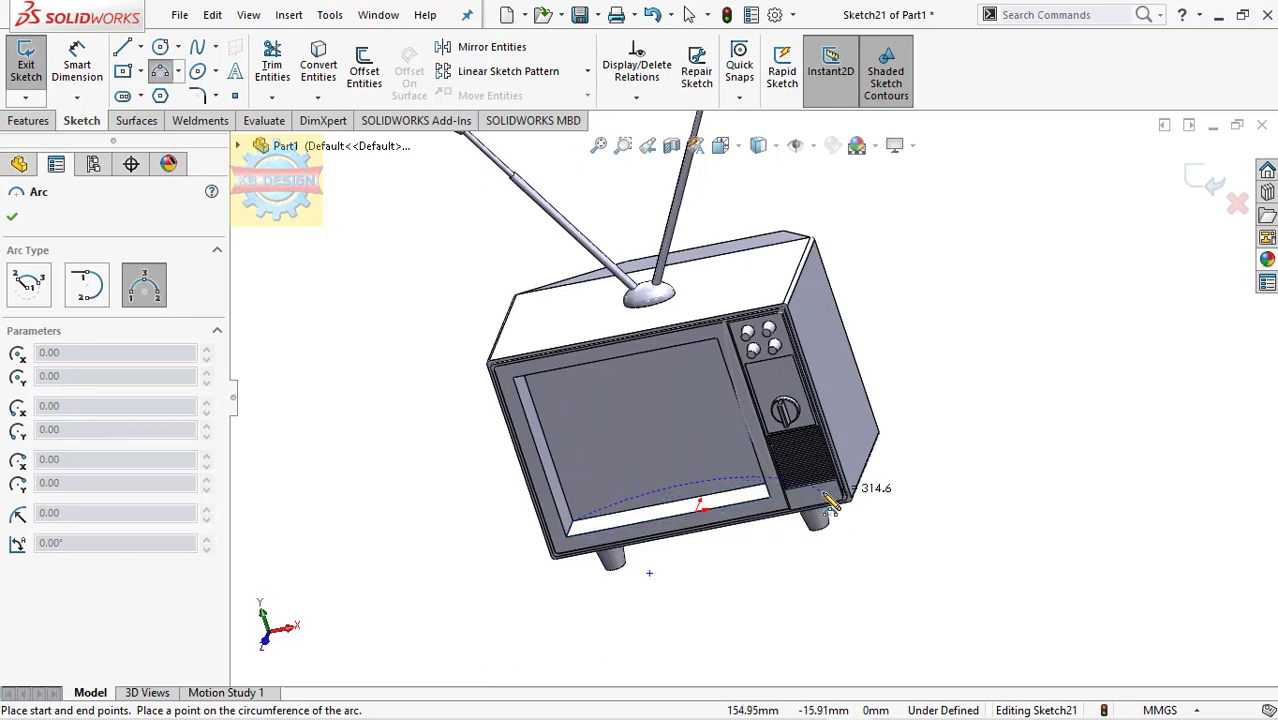
pyautogui.click(776, 488)
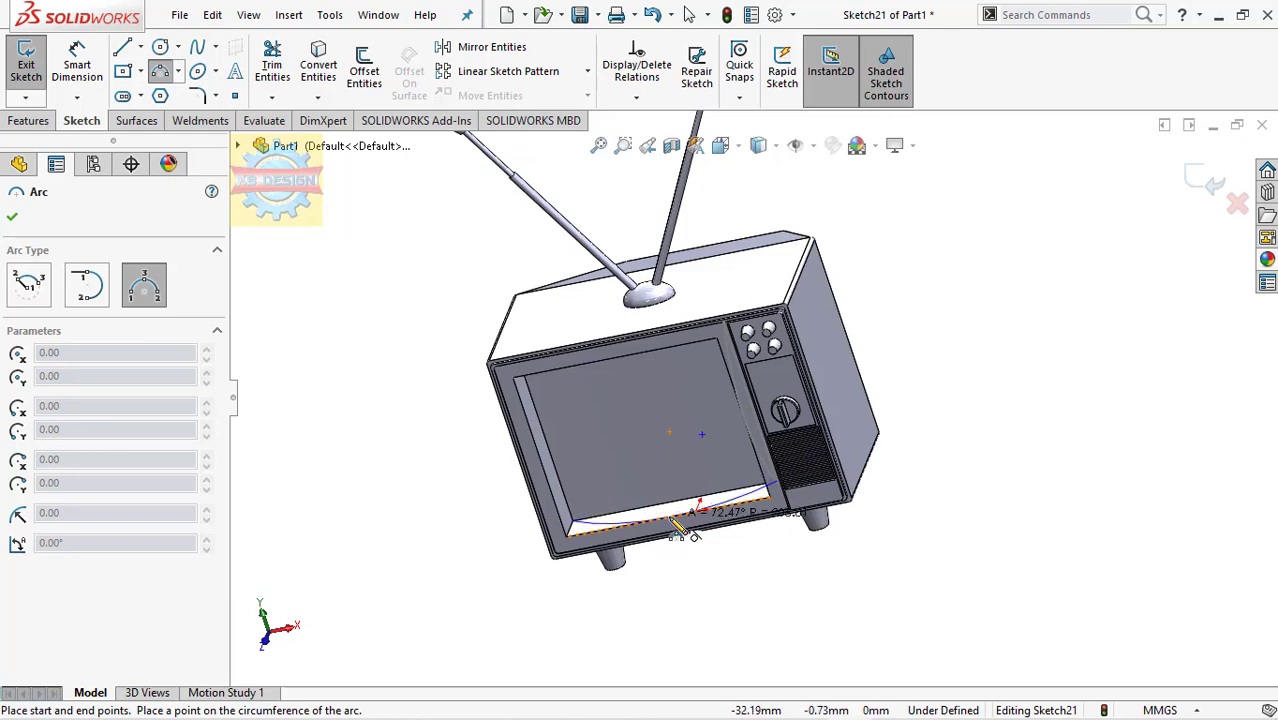
pyautogui.click(678, 527)
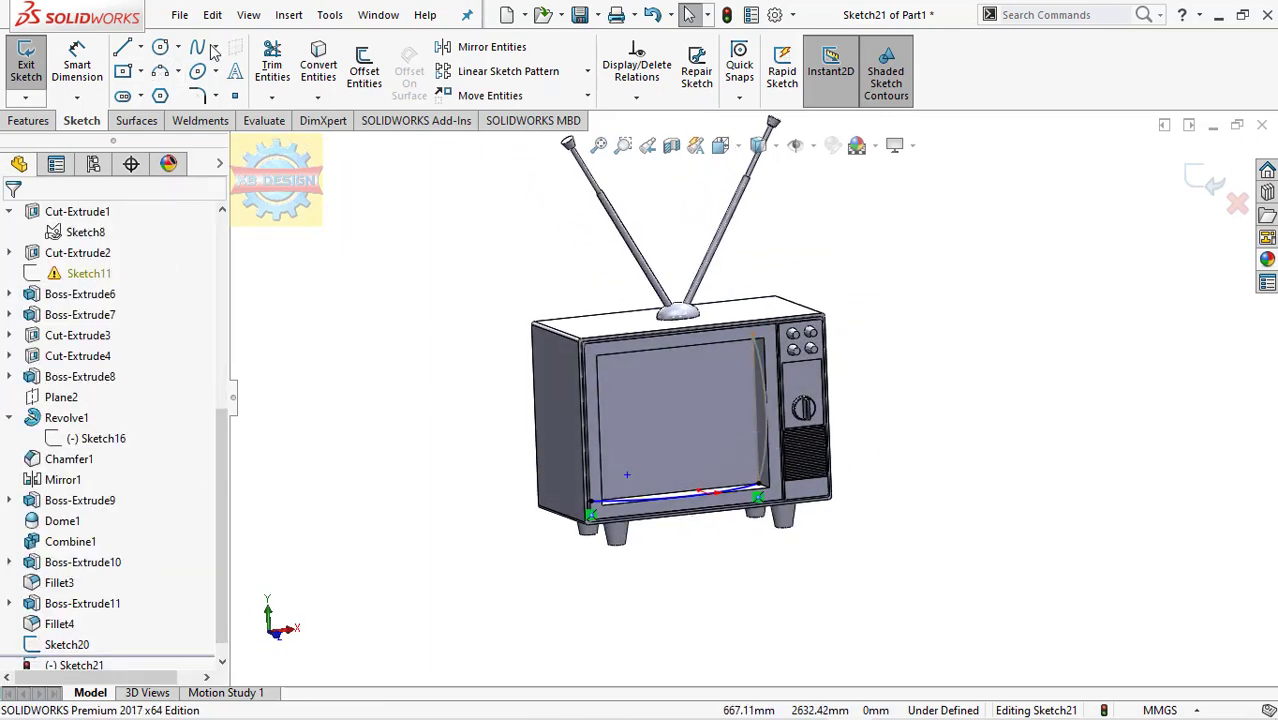
pyautogui.click(10, 66)
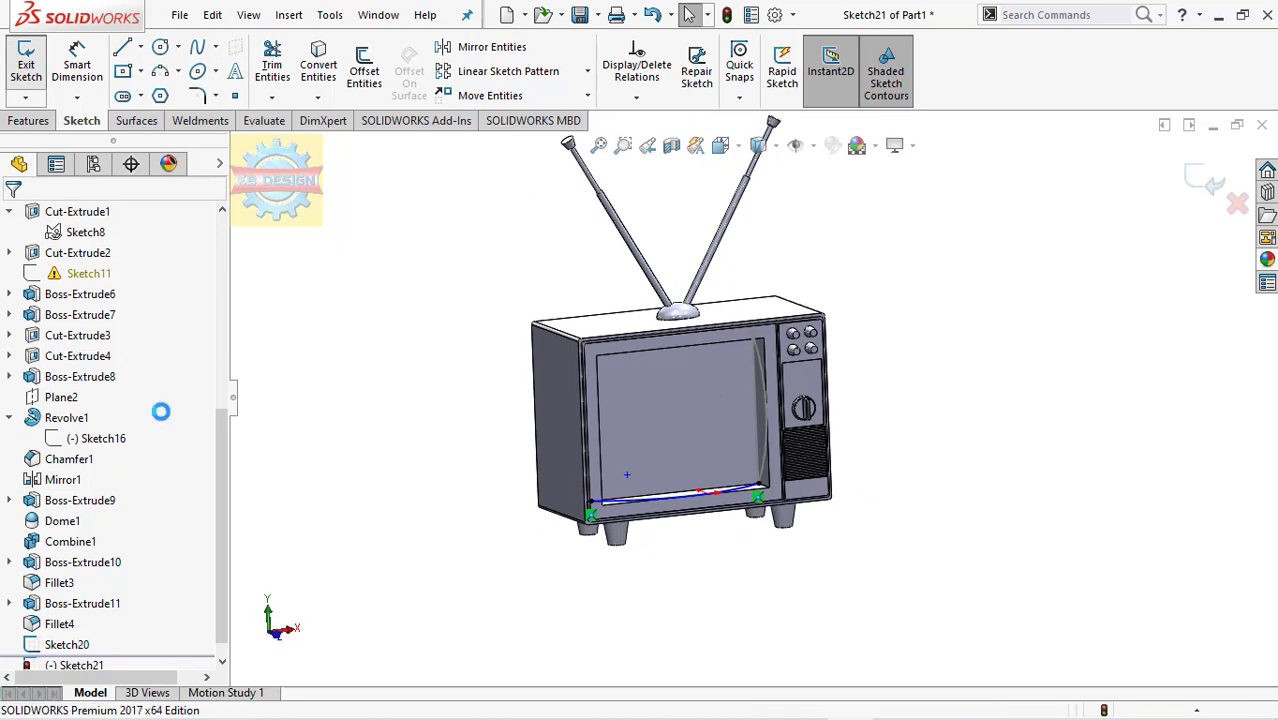
# Create Sweep2 using Sketch20 as the profile and the Sketch21 arc as the path.
pyautogui.click(66, 624)
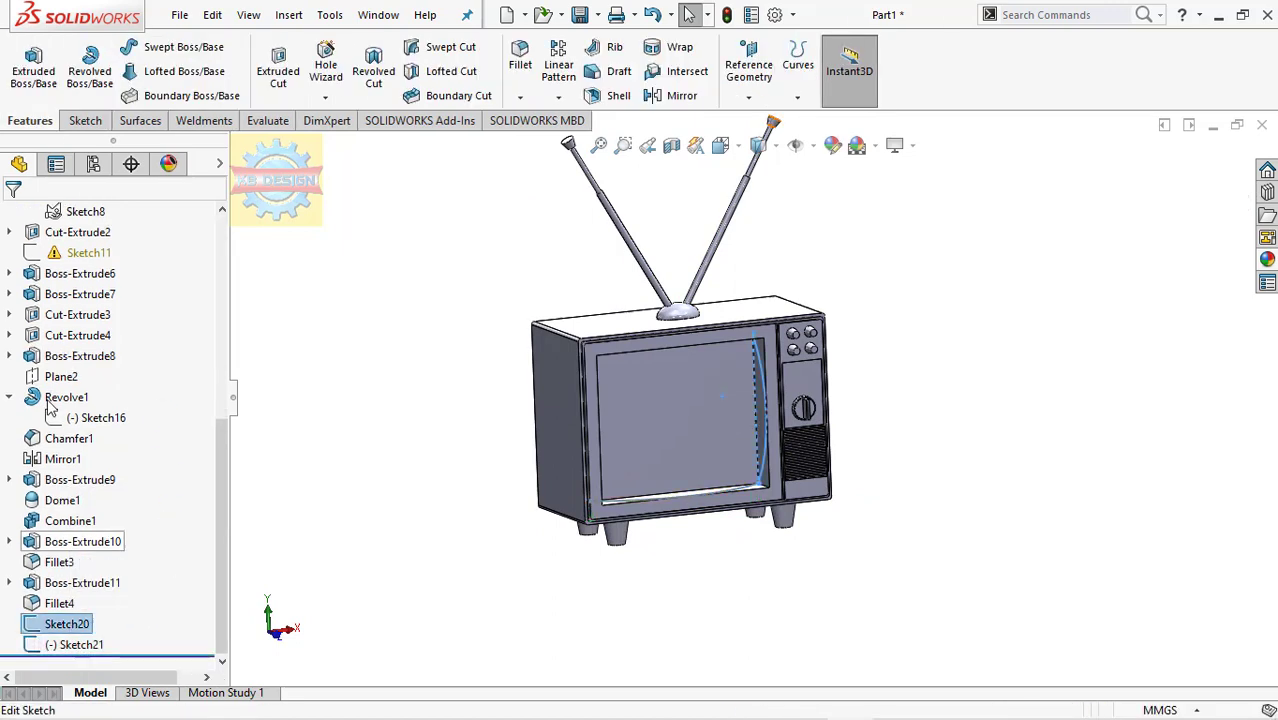
pyautogui.click(168, 52)
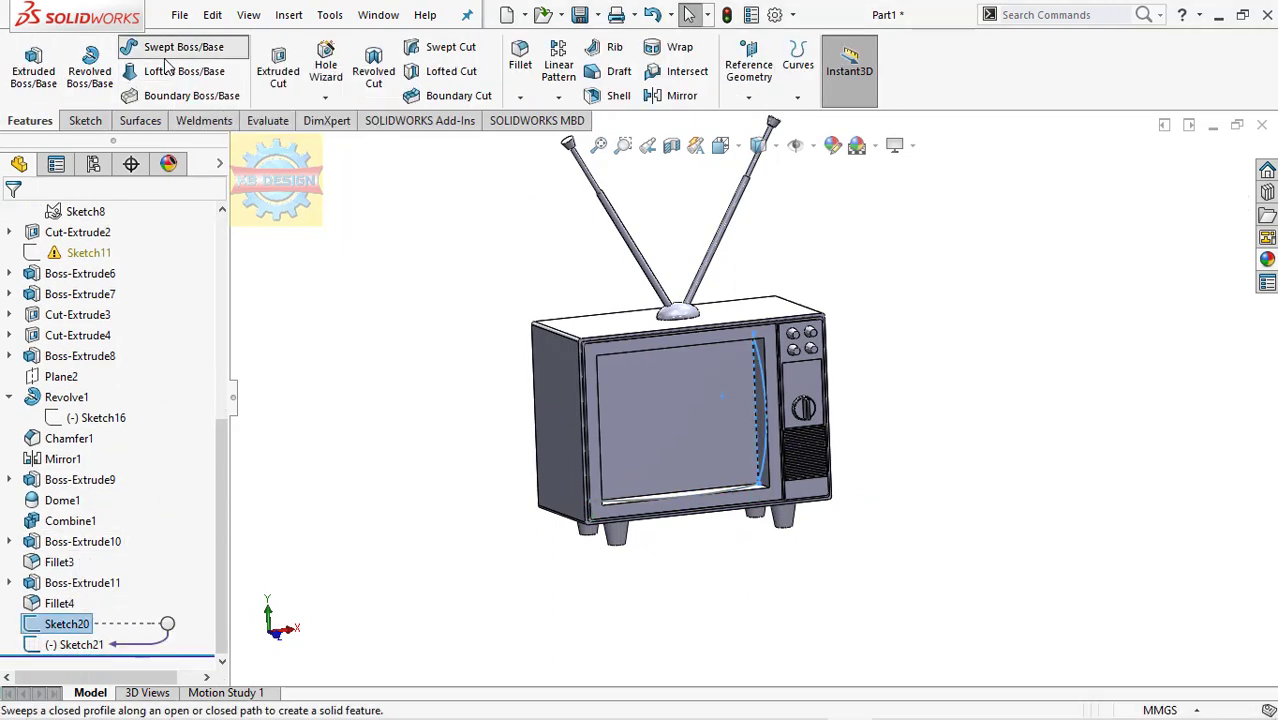
pyautogui.click(713, 501)
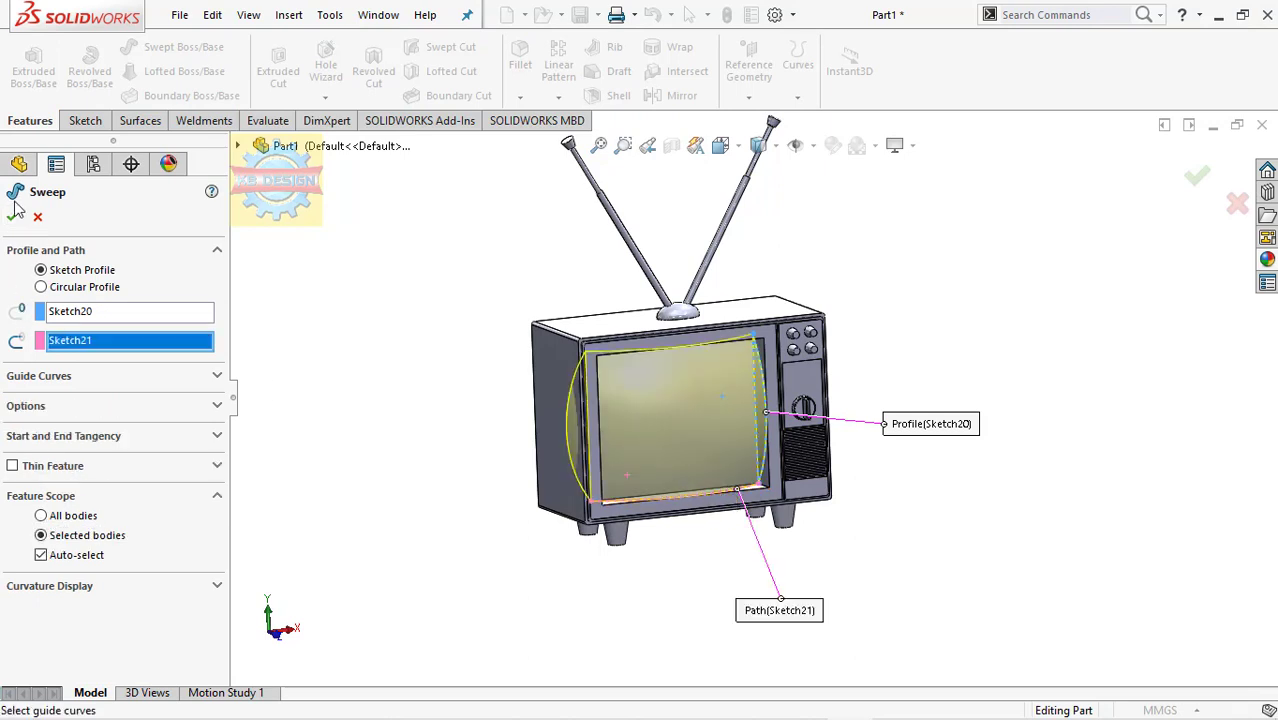
pyautogui.click(140, 408)
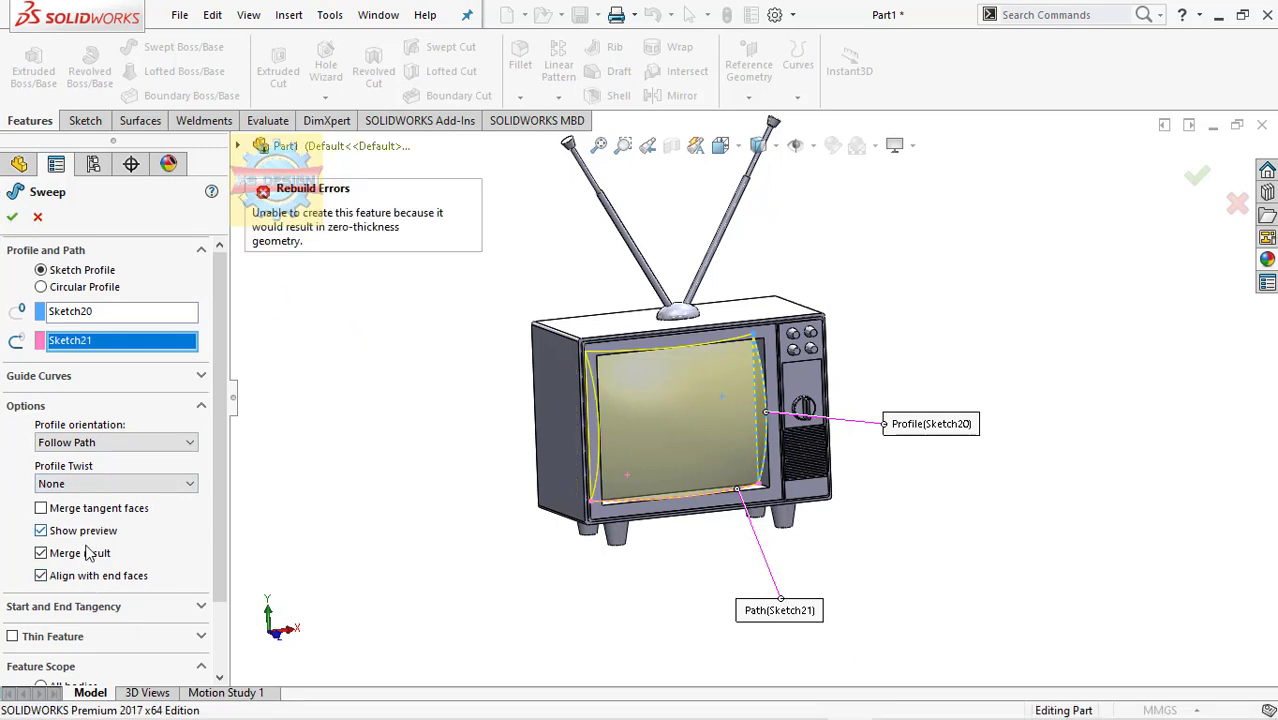
pyautogui.press('Return')
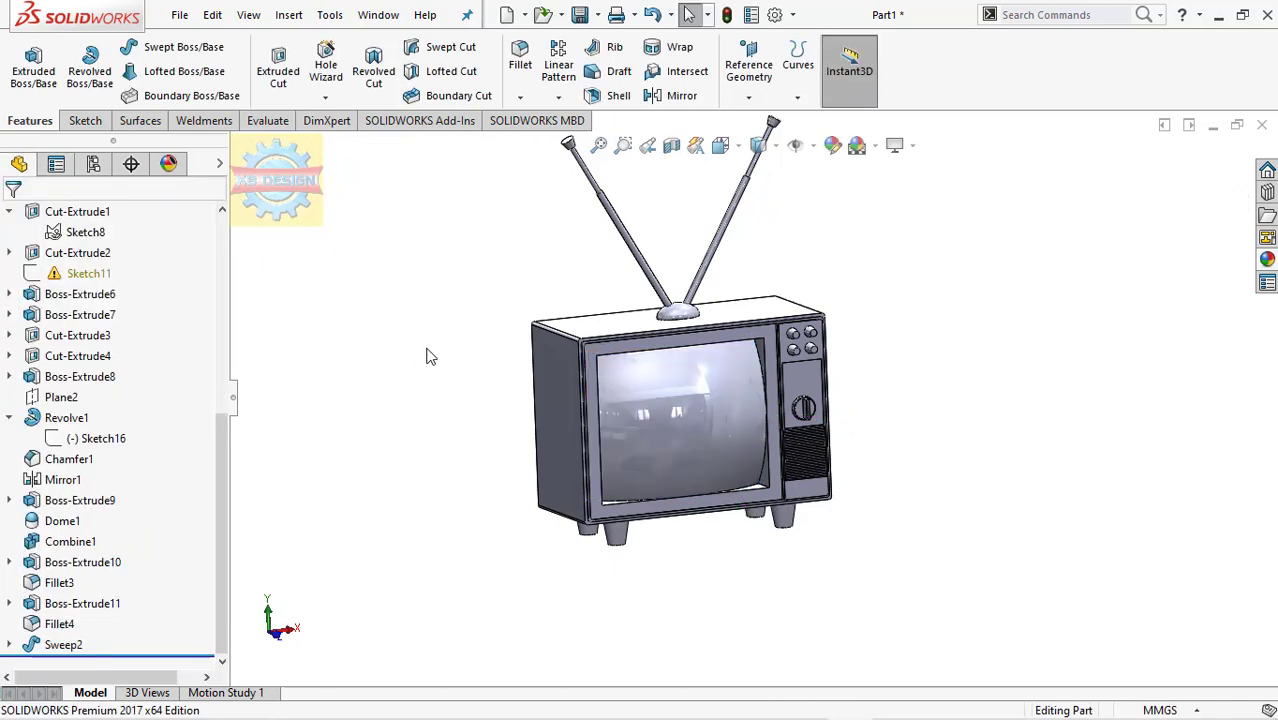
# Begin a body colour edit from the cabinet top, adding the screen bezel, control panel and grille frame.
pyautogui.moveTo(850, 290)
pyautogui.mouseDown(button='middle')
pyautogui.moveTo(956, 305)
pyautogui.moveTo(818, 357)
pyautogui.moveTo(731, 287)
pyautogui.mouseUp(button='middle')
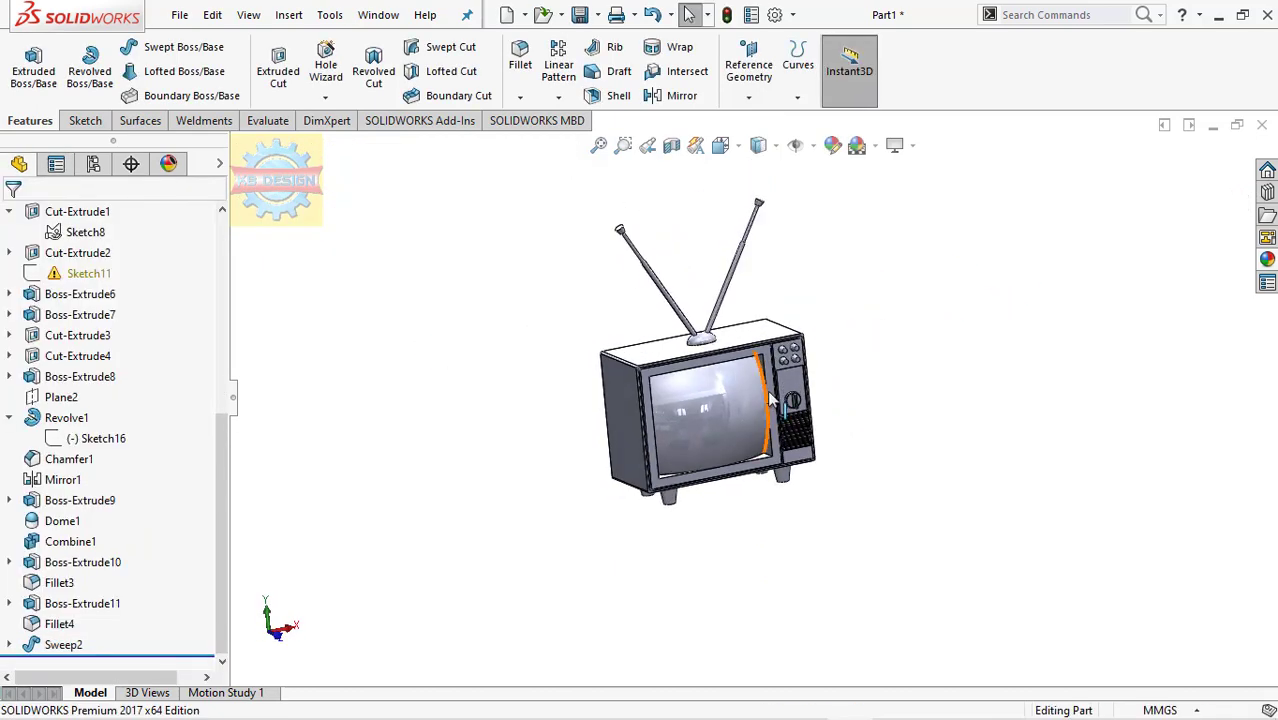
pyautogui.scroll(-2, 731, 287)
pyautogui.scroll(2, 733, 295)
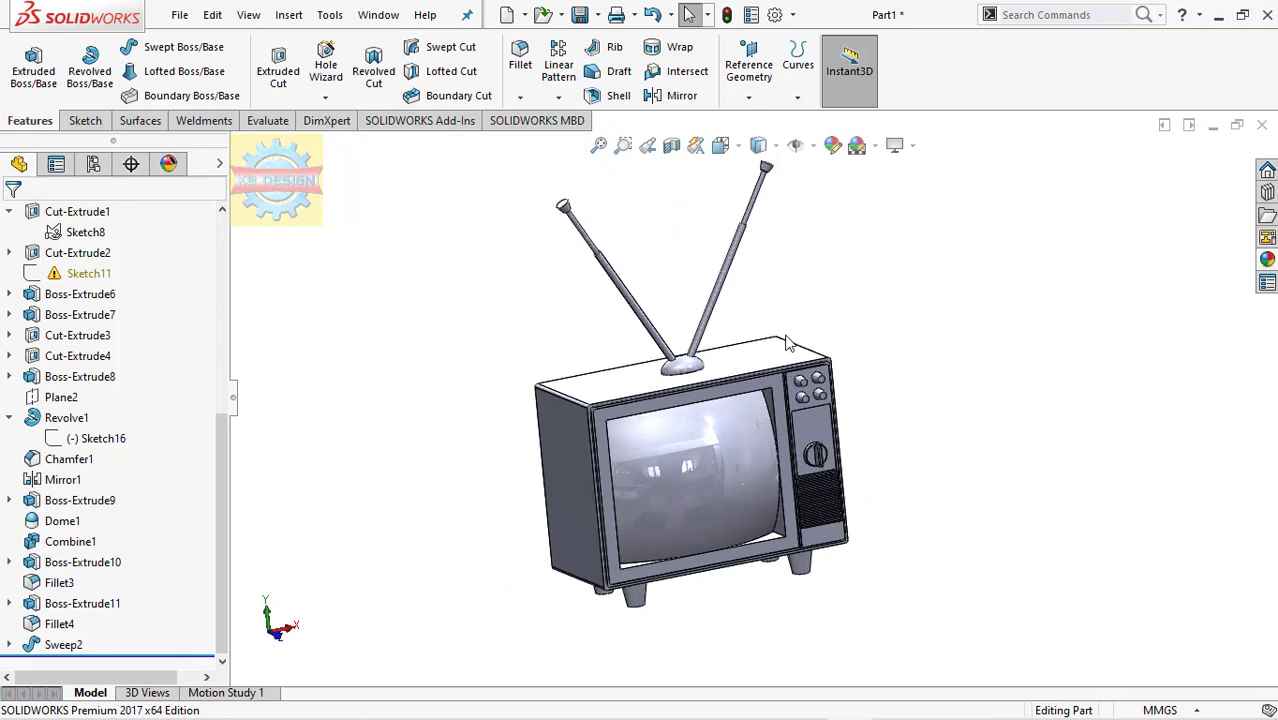
pyautogui.click(752, 388)
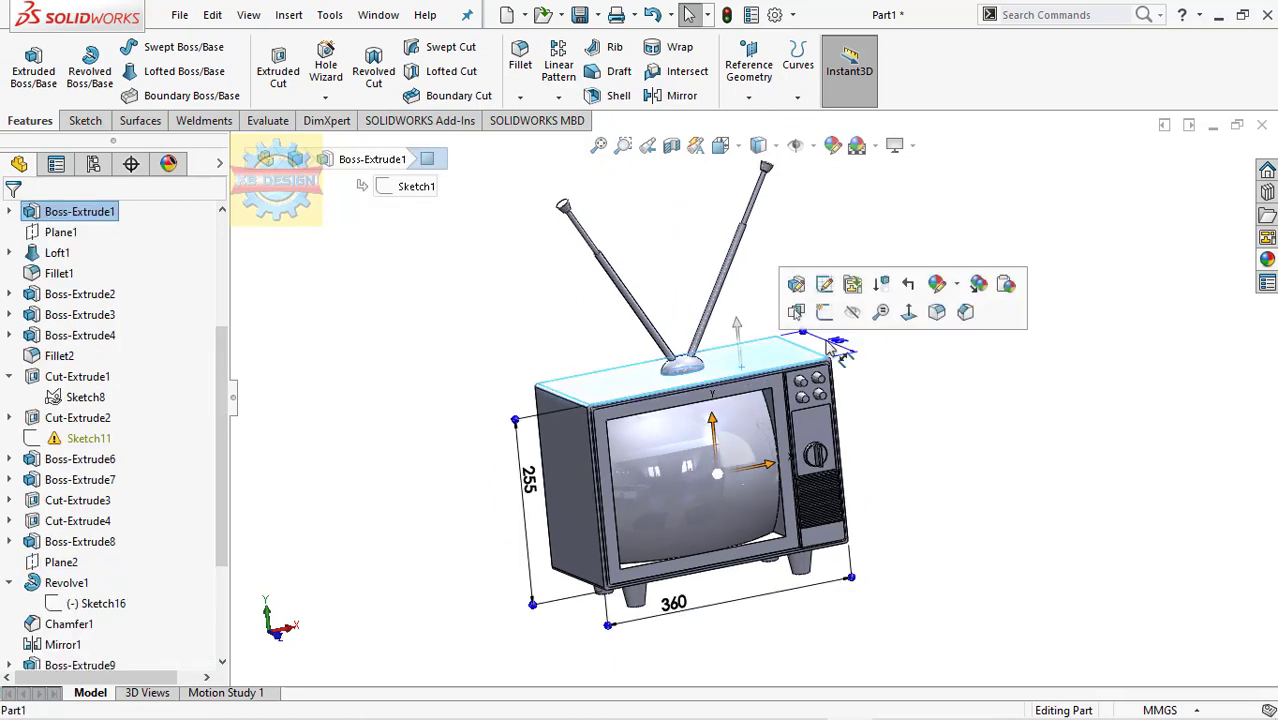
pyautogui.click(937, 284)
pyautogui.click(947, 350)
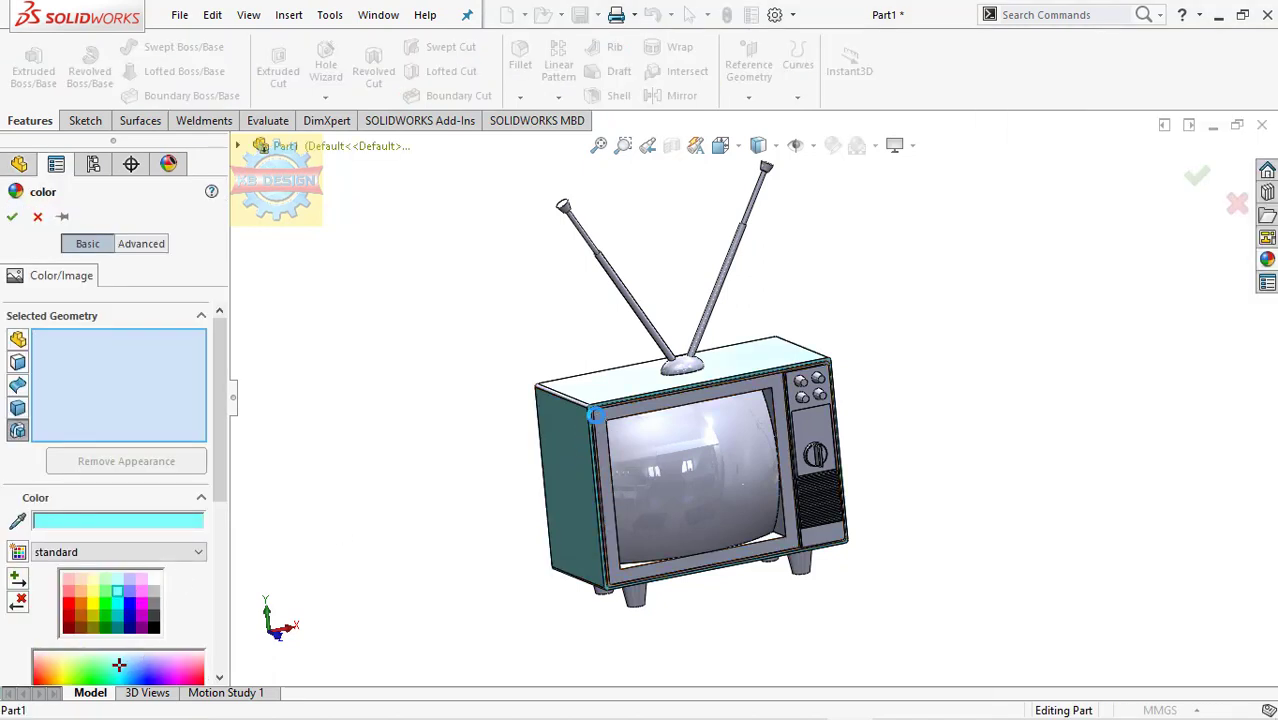
pyautogui.click(637, 445)
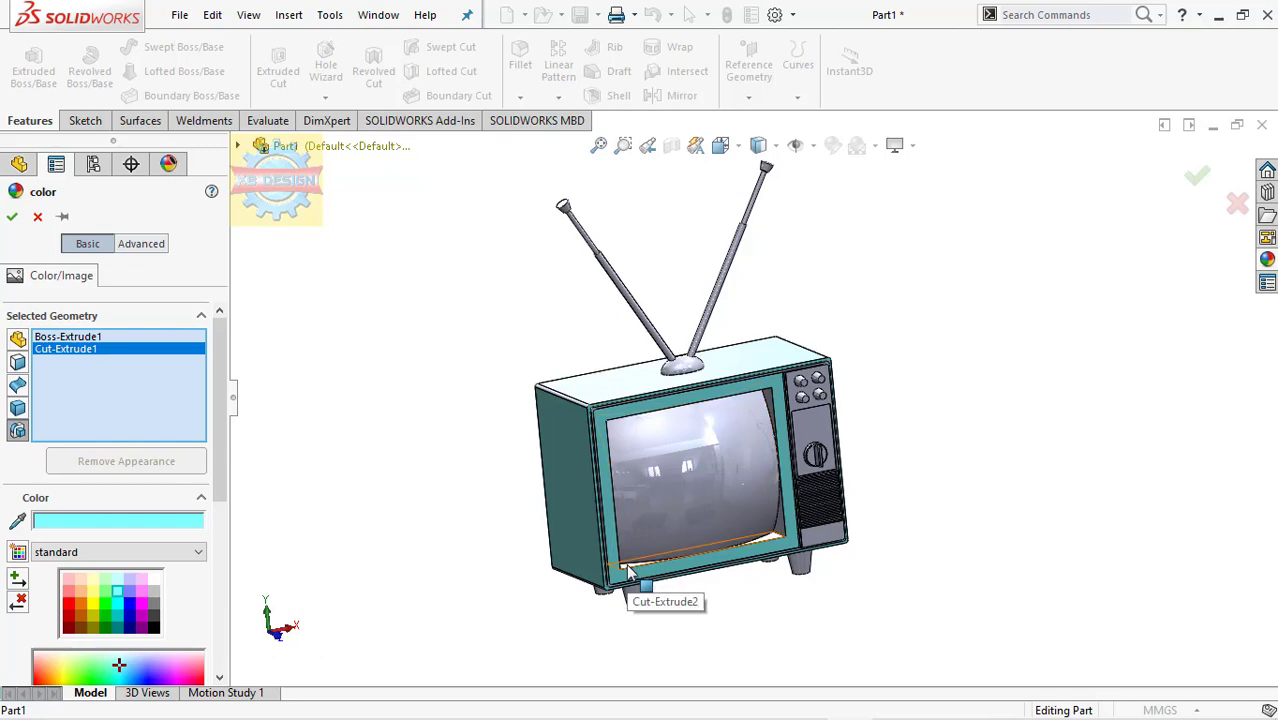
pyautogui.click(630, 570)
pyautogui.click(818, 447)
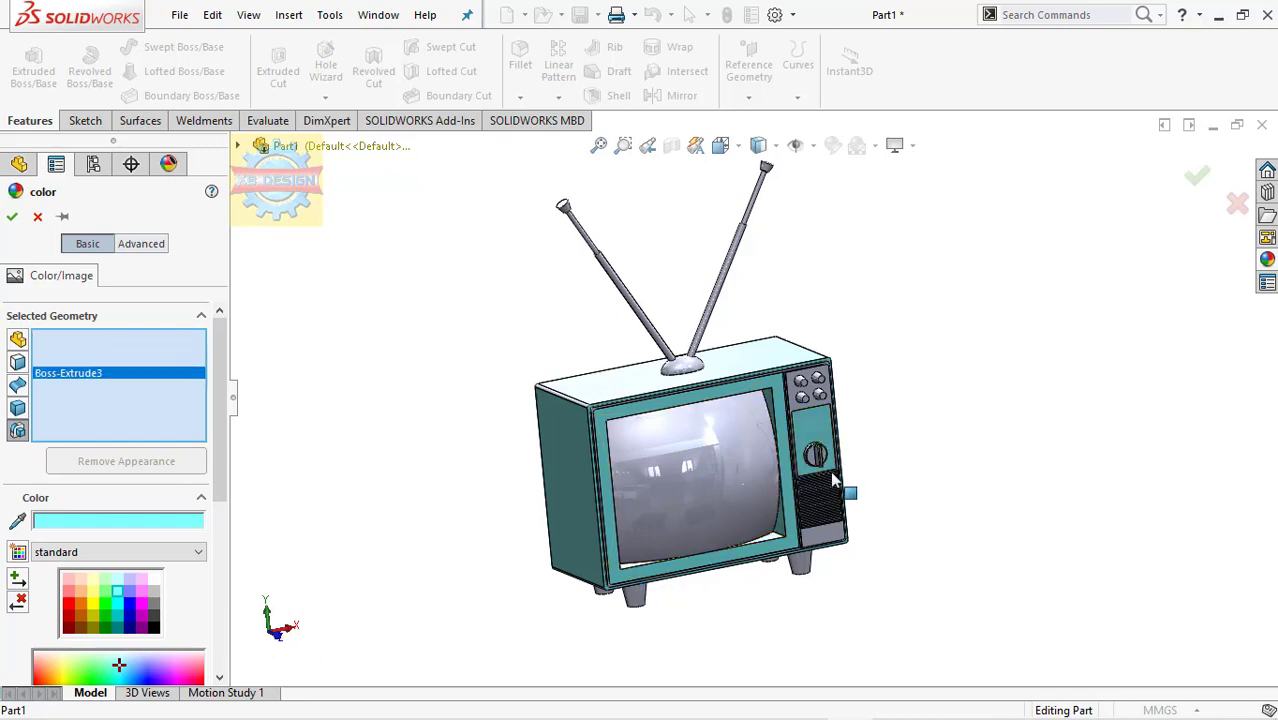
pyautogui.click(834, 483)
# Add the grille side frame, rounded edges and side face, then apply the teal colour.
pyautogui.scroll(-3, 832, 481)
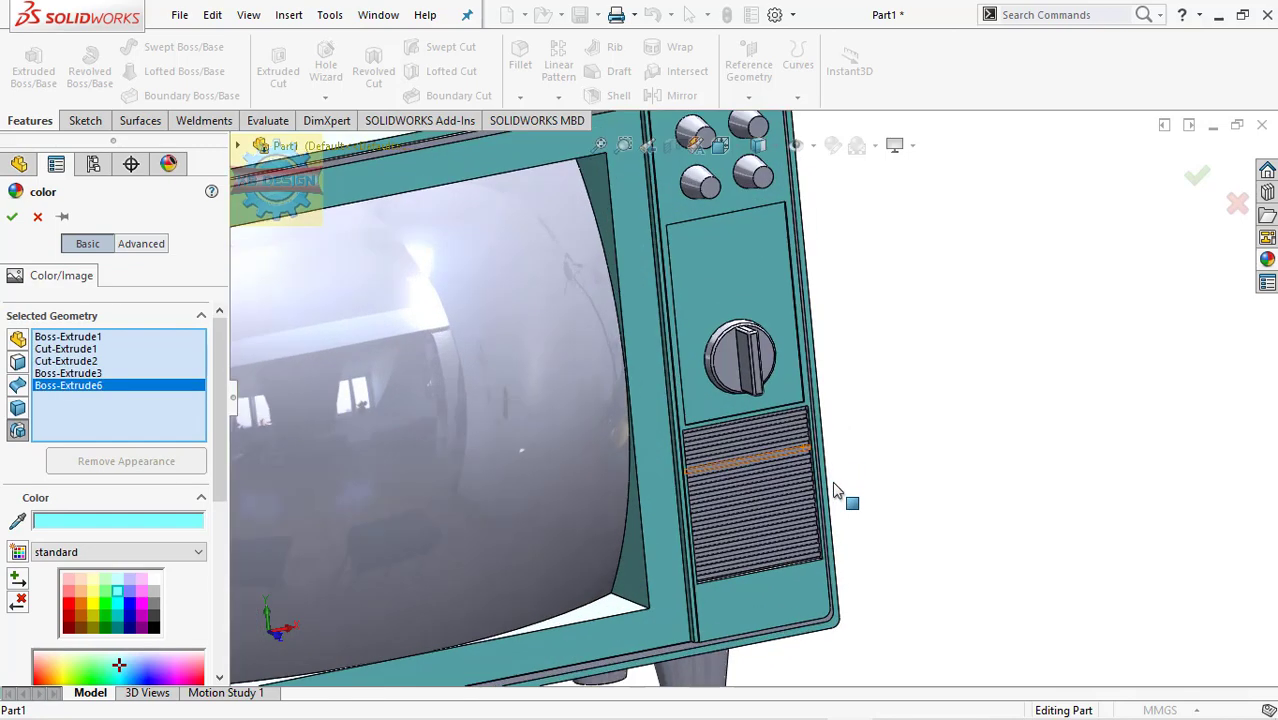
pyautogui.scroll(-3, 832, 481)
pyautogui.click(758, 481)
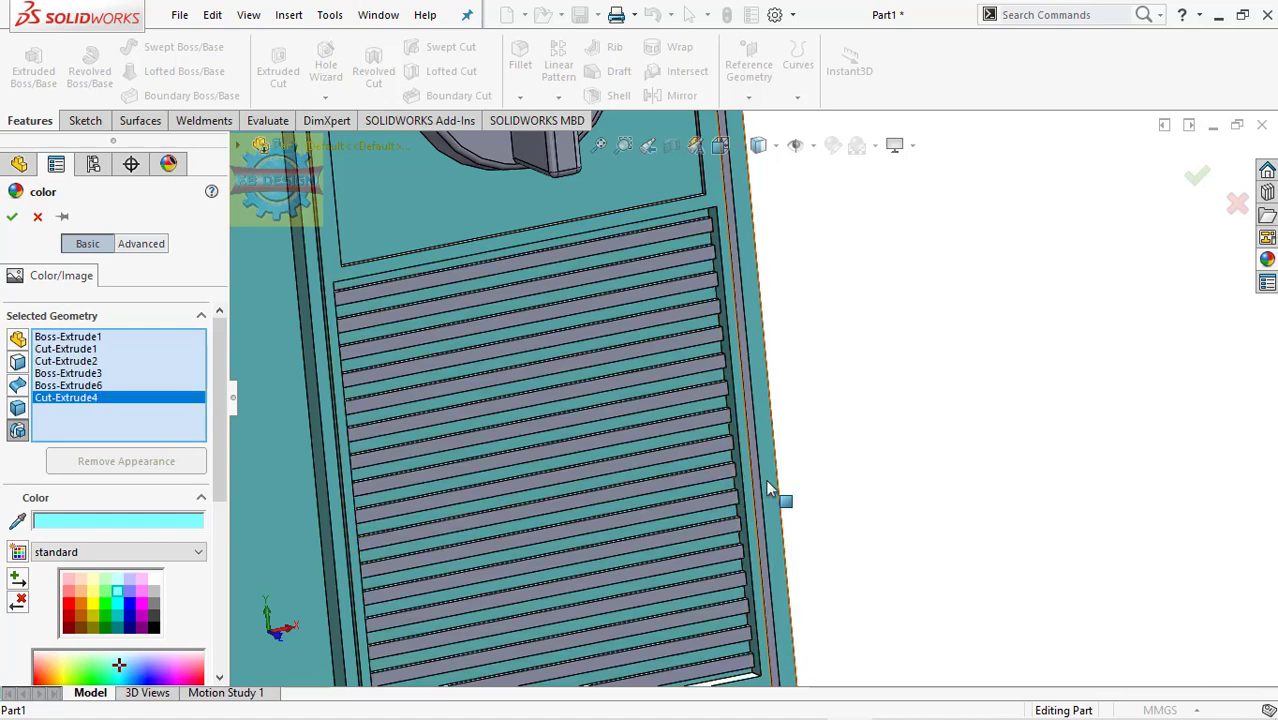
pyautogui.scroll(3, 762, 480)
pyautogui.scroll(2, 770, 478)
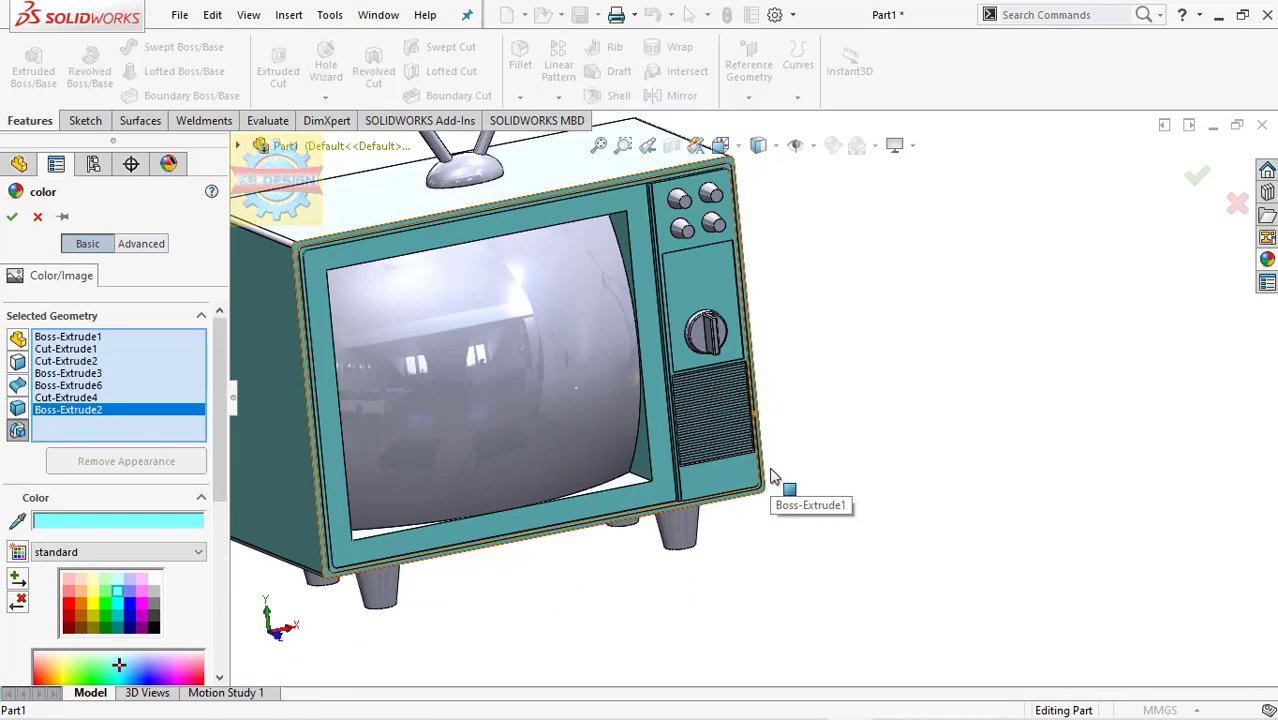
pyautogui.scroll(2, 770, 478)
pyautogui.scroll(-5, 515, 310)
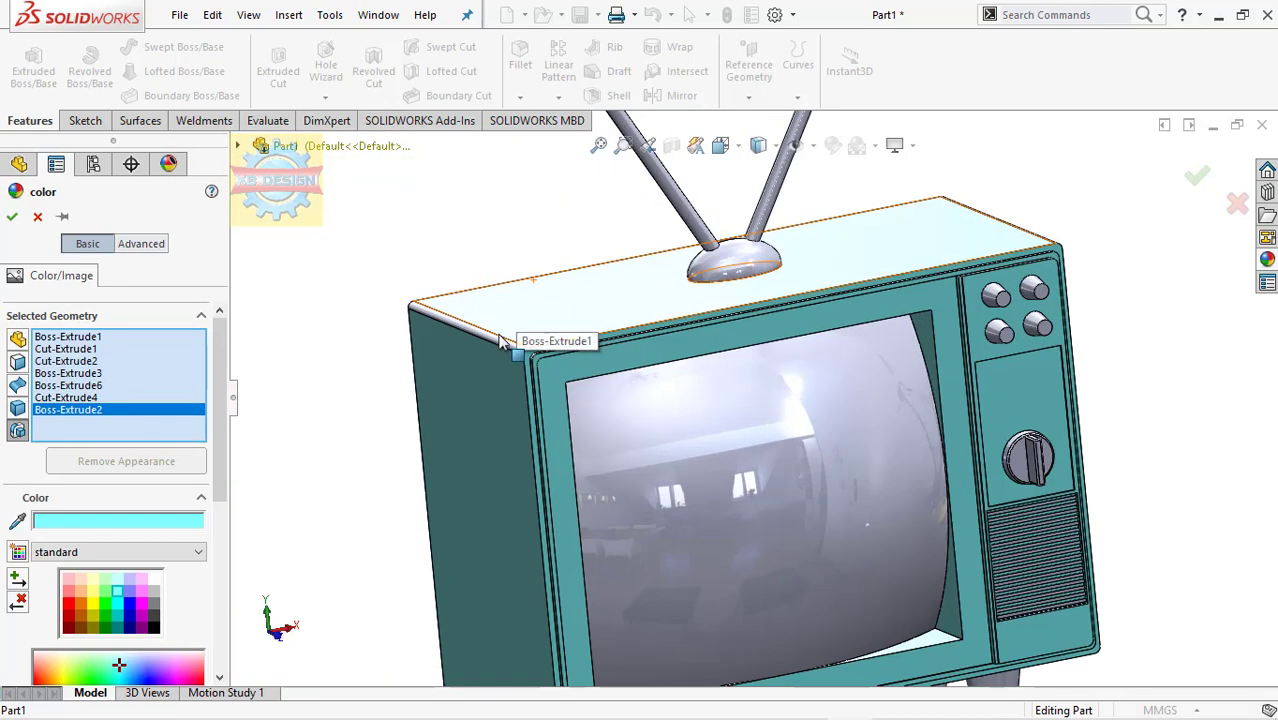
pyautogui.click(501, 340)
pyautogui.scroll(-3, 540, 360)
pyautogui.scroll(-2, 600, 380)
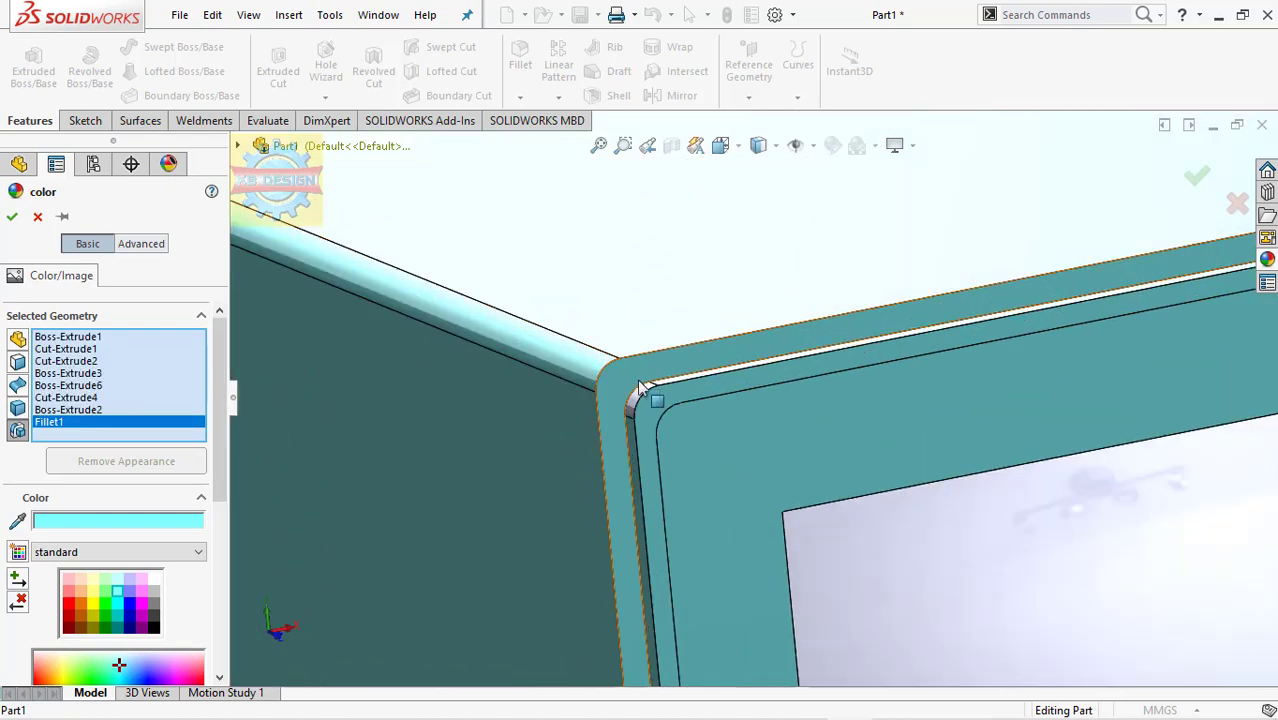
pyautogui.click(645, 395)
pyautogui.scroll(2, 697, 388)
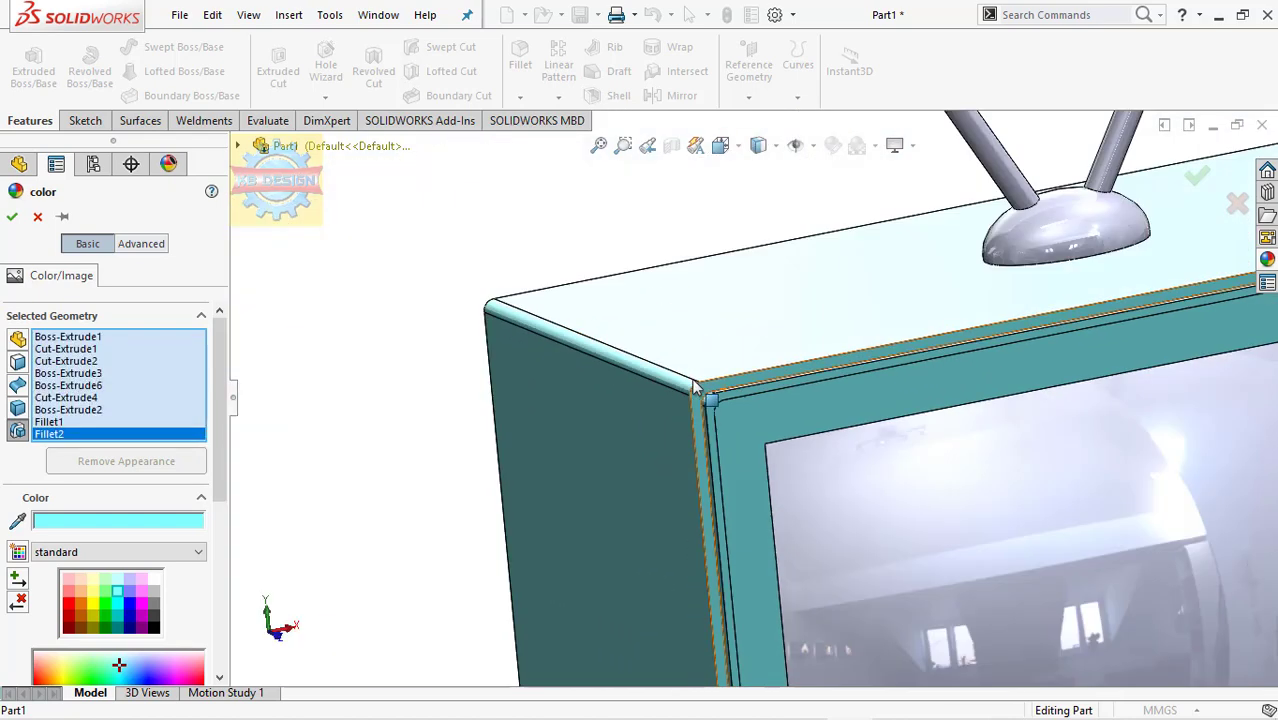
pyautogui.scroll(2, 698, 388)
pyautogui.scroll(1, 700, 410)
pyautogui.moveTo(700, 410); pyautogui.dragTo(795, 400, button='middle')
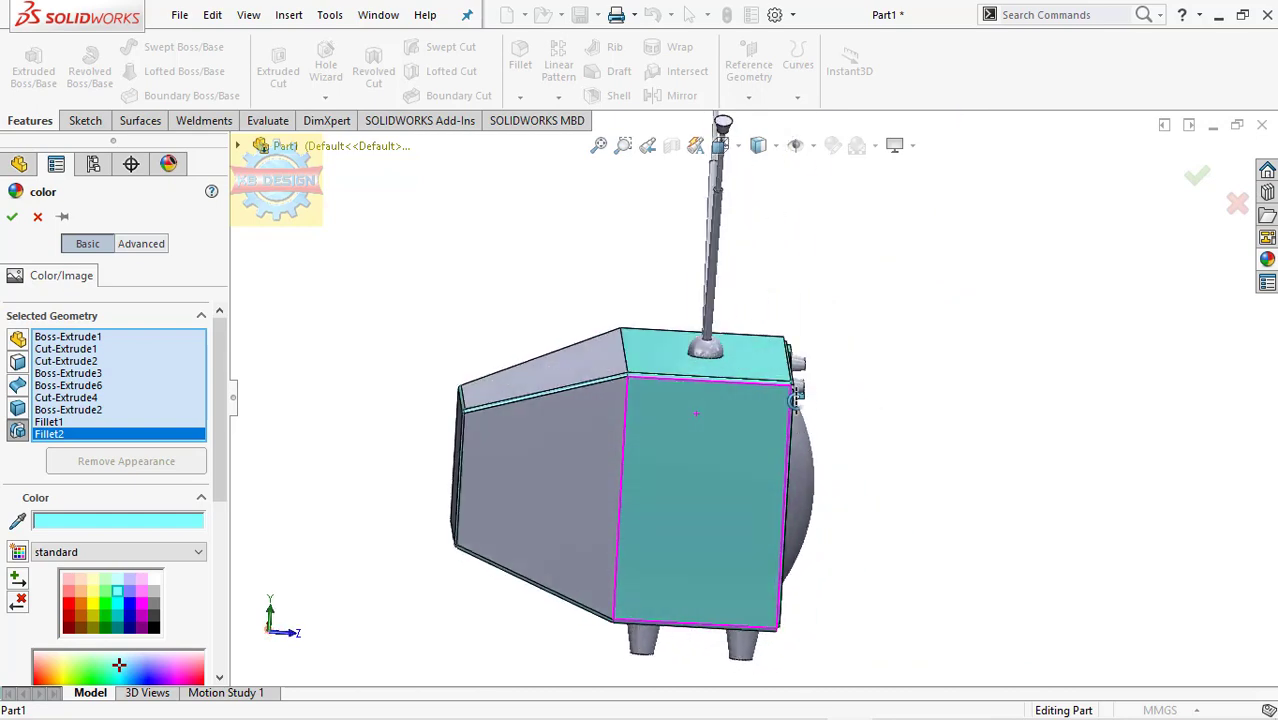
pyautogui.click(610, 416)
pyautogui.moveTo(700, 435); pyautogui.dragTo(804, 433, button='middle')
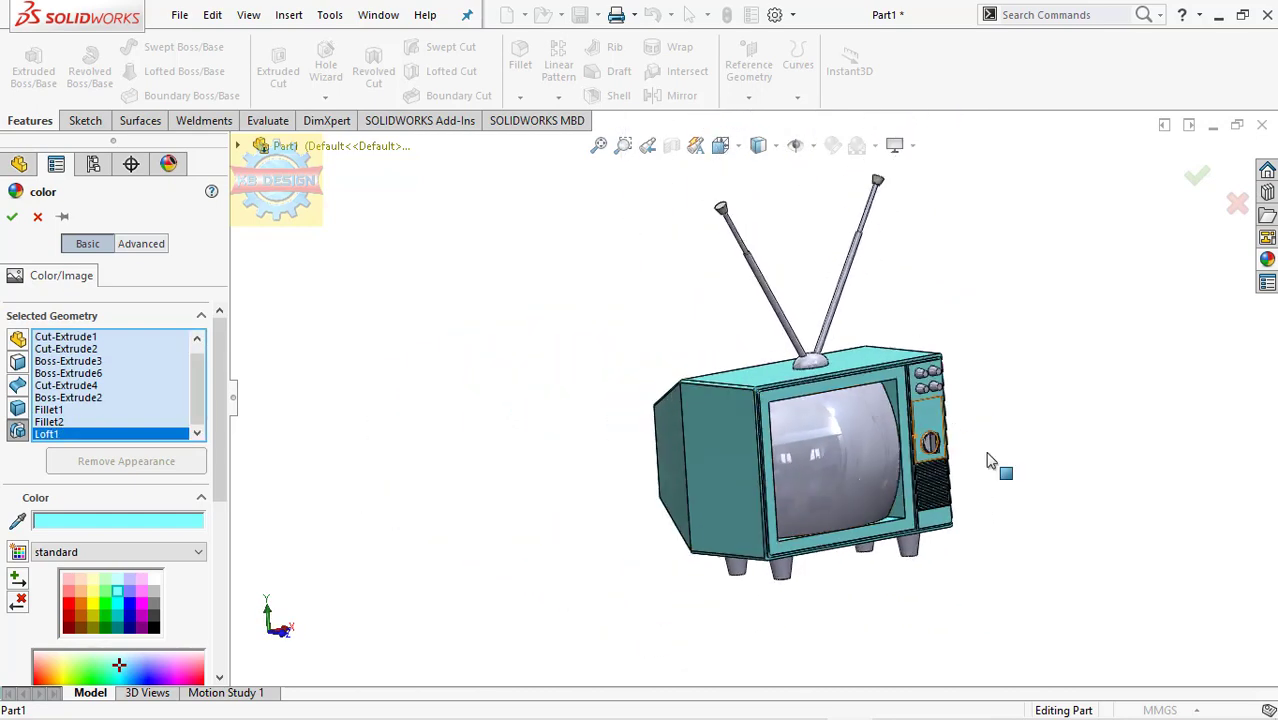
pyautogui.scroll(-2, 992, 470)
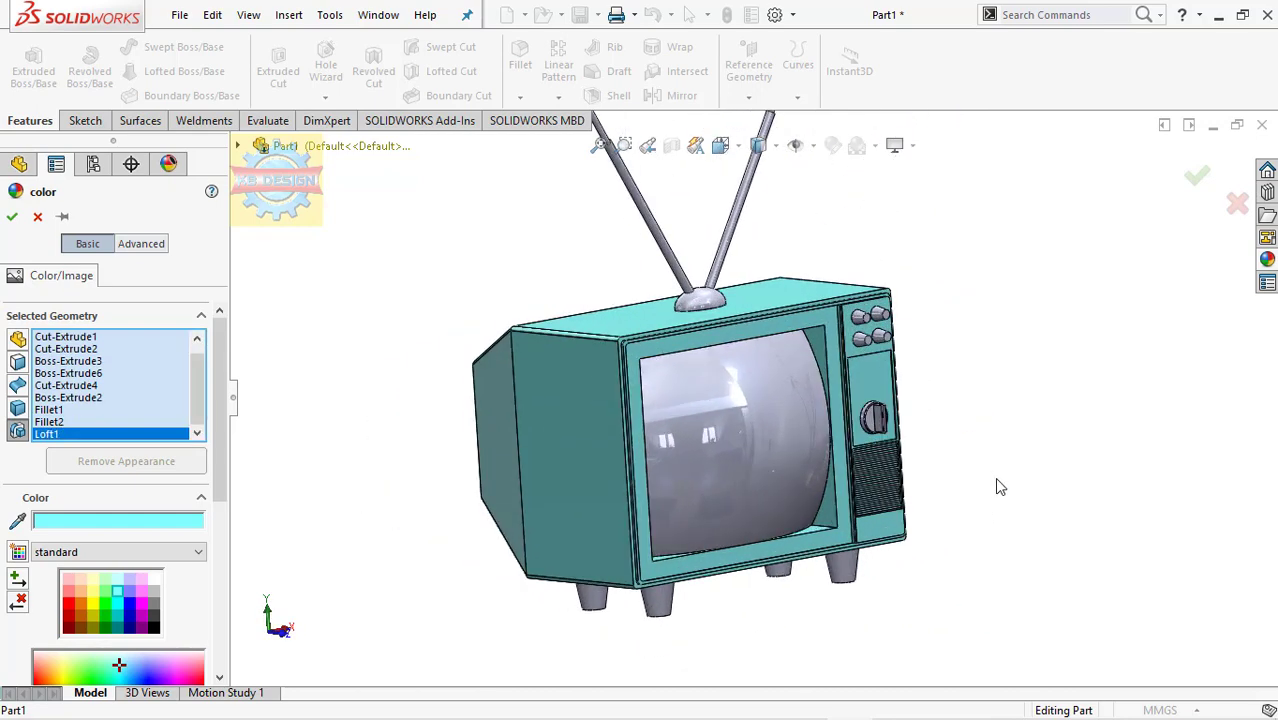
pyautogui.click(12, 217)
pyautogui.click(765, 400)
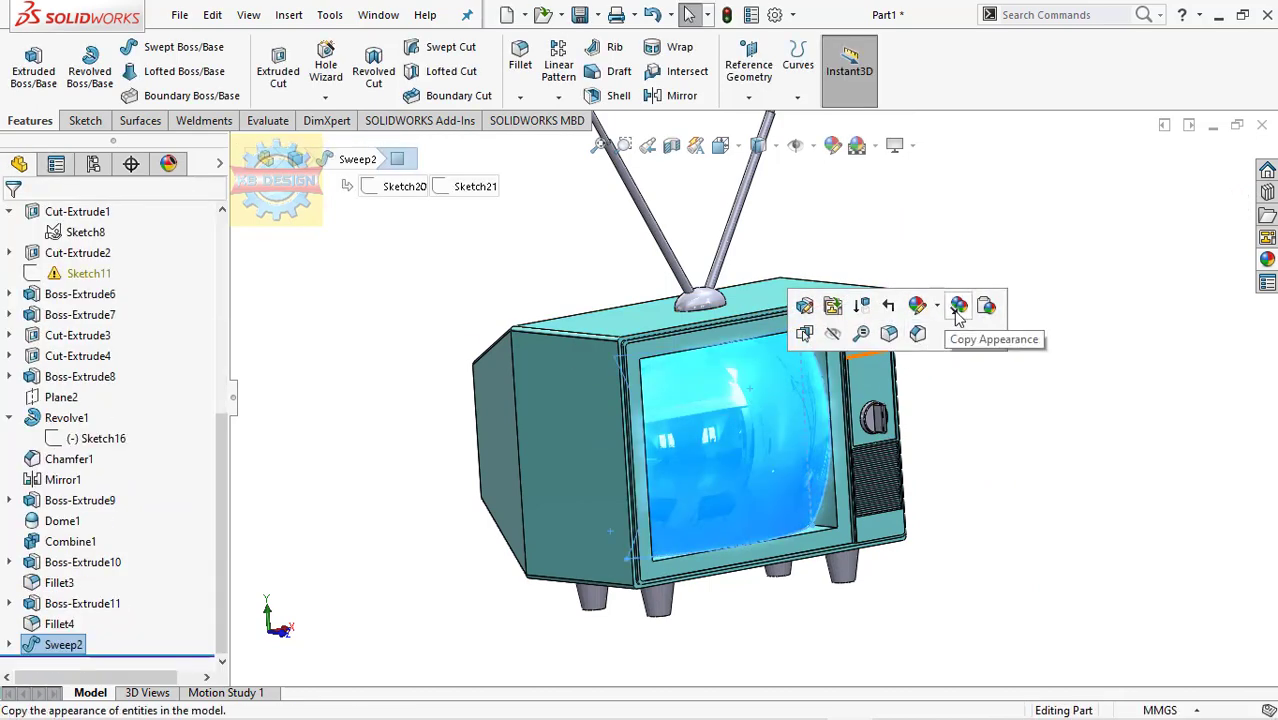
# Start a white appearance on the curved screen and add the antenna base and both antennas.
pyautogui.click(958, 305)
pyautogui.click(954, 377)
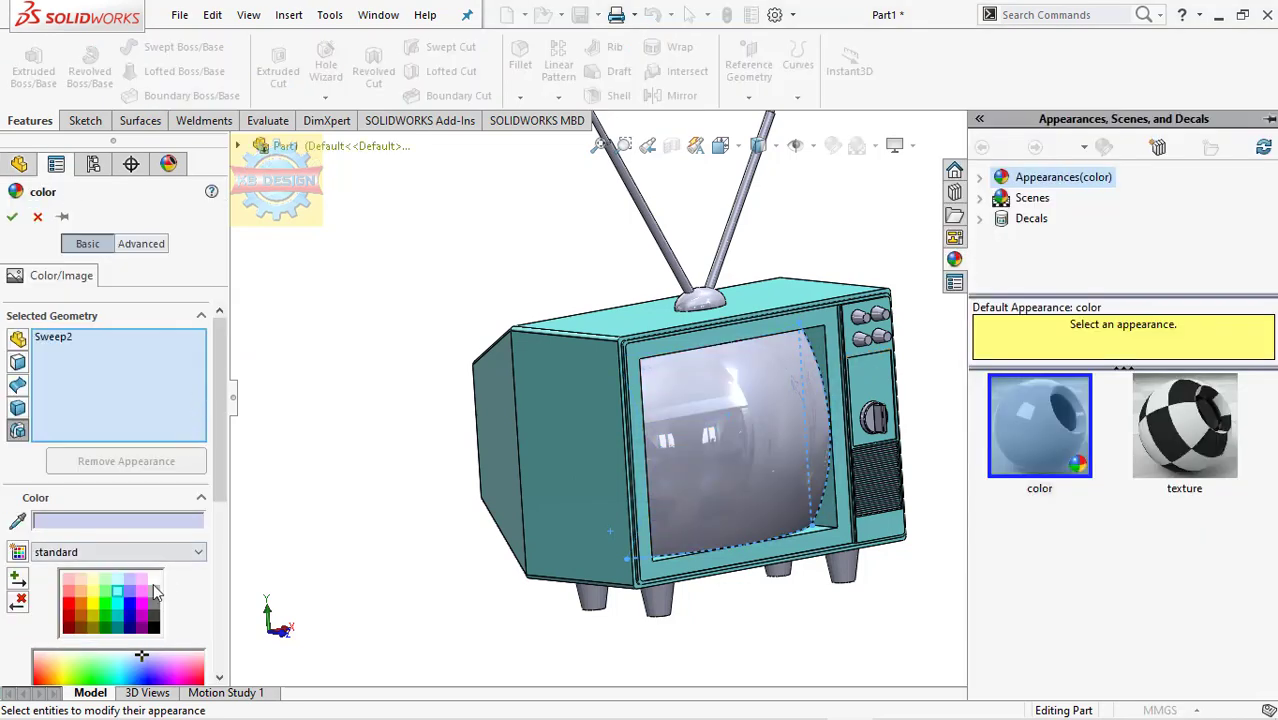
pyautogui.click(153, 580)
pyautogui.click(705, 295)
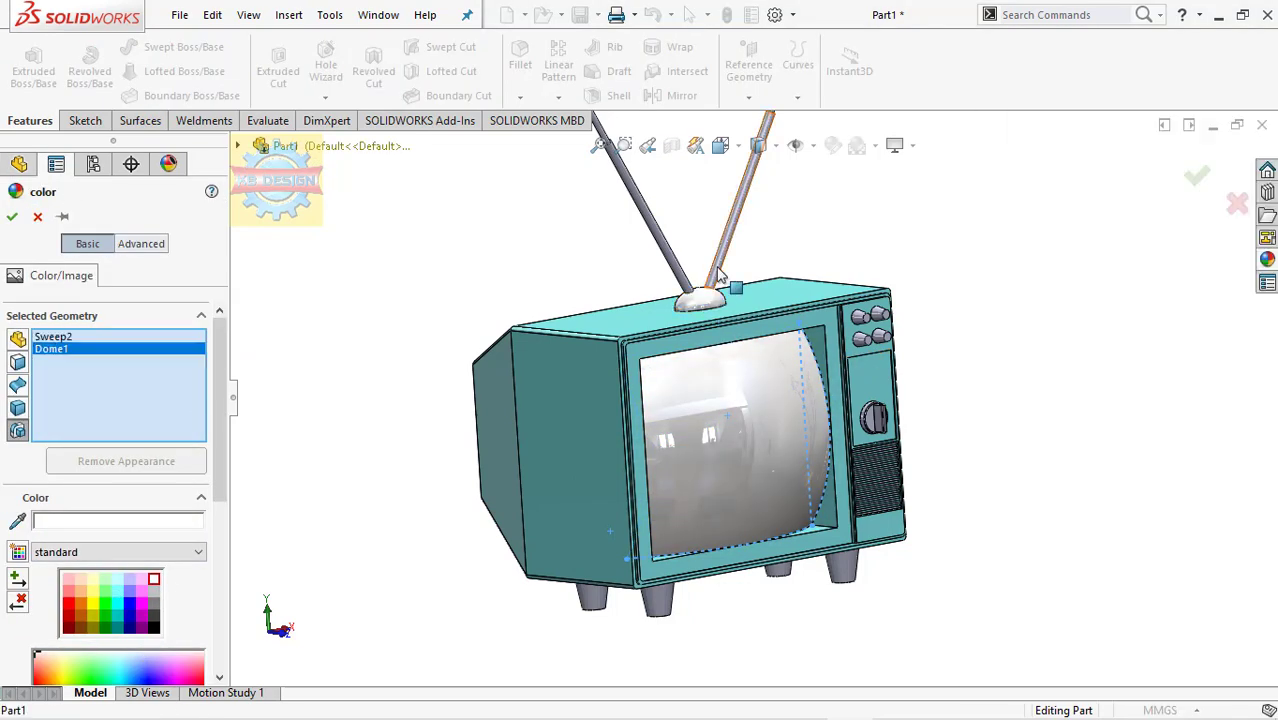
pyautogui.click(718, 276)
pyautogui.click(690, 272)
pyautogui.scroll(2, 785, 294)
pyautogui.scroll(1, 815, 345)
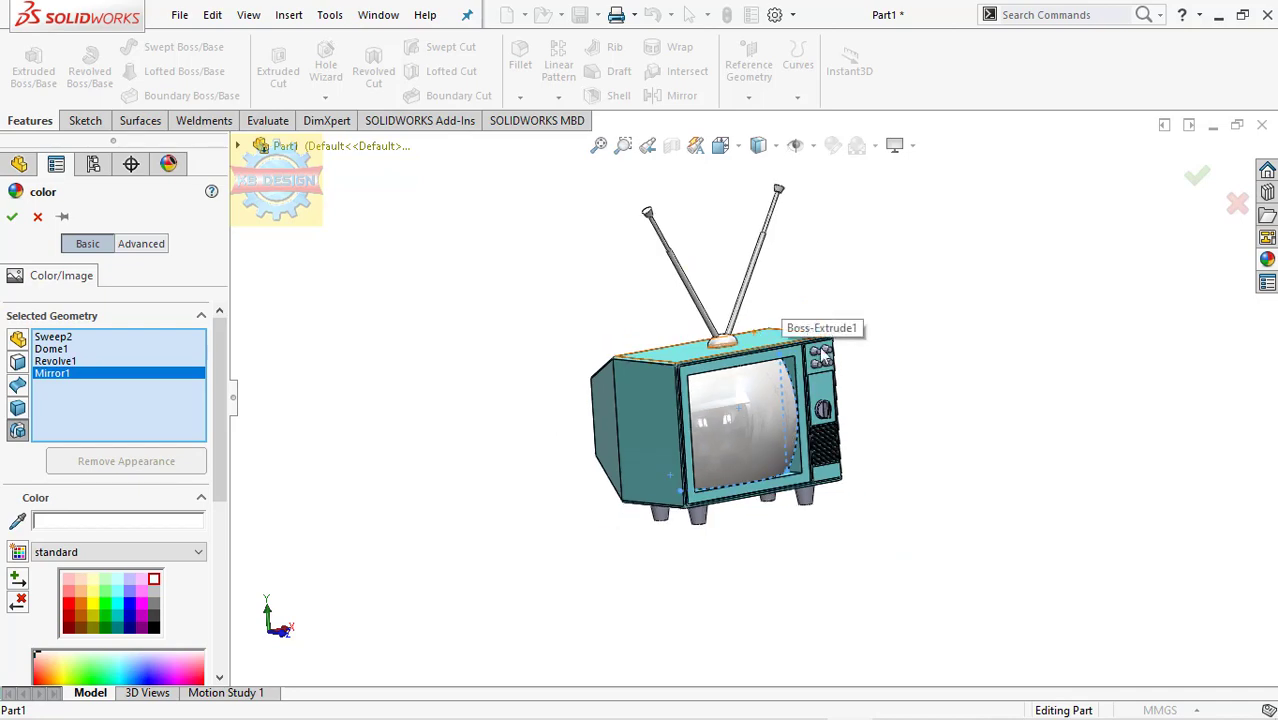
pyautogui.scroll(-3, 838, 476)
pyautogui.scroll(-1, 838, 476)
# Add a leg, the dial knob, grille slats and small upper knobs, then apply the white colour.
pyautogui.click(737, 542)
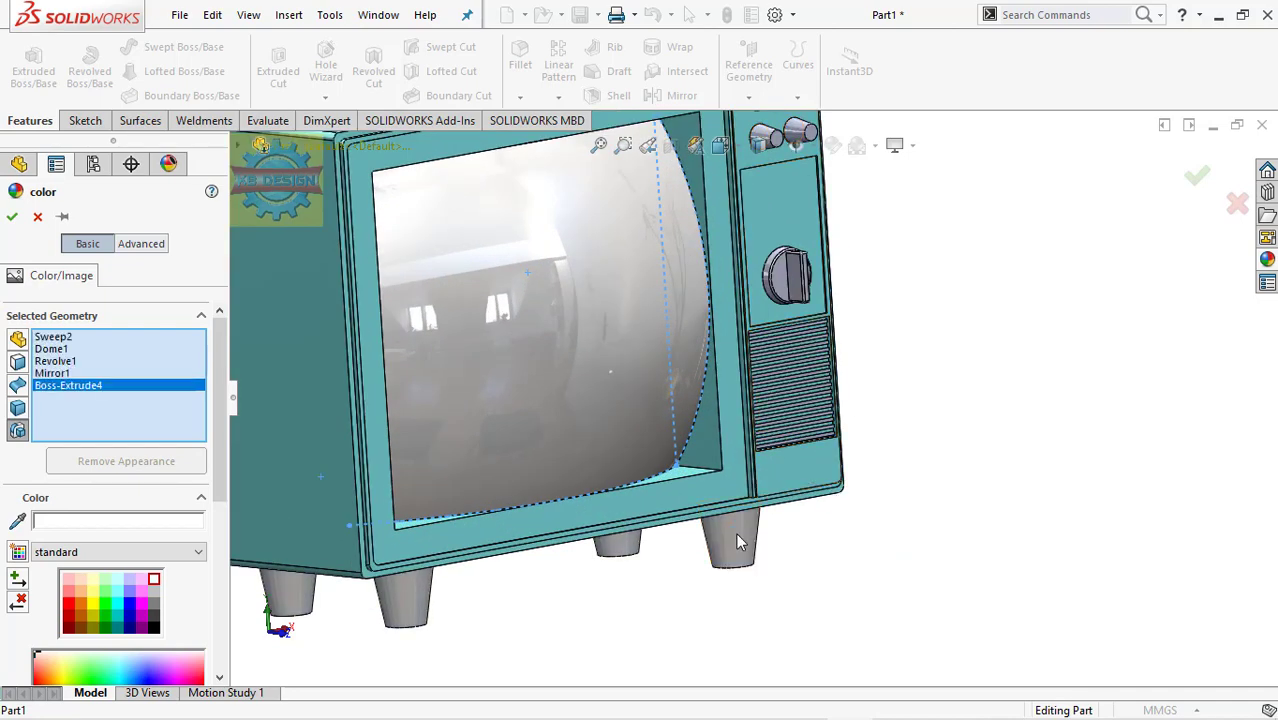
pyautogui.click(792, 286)
pyautogui.scroll(-3, 799, 291)
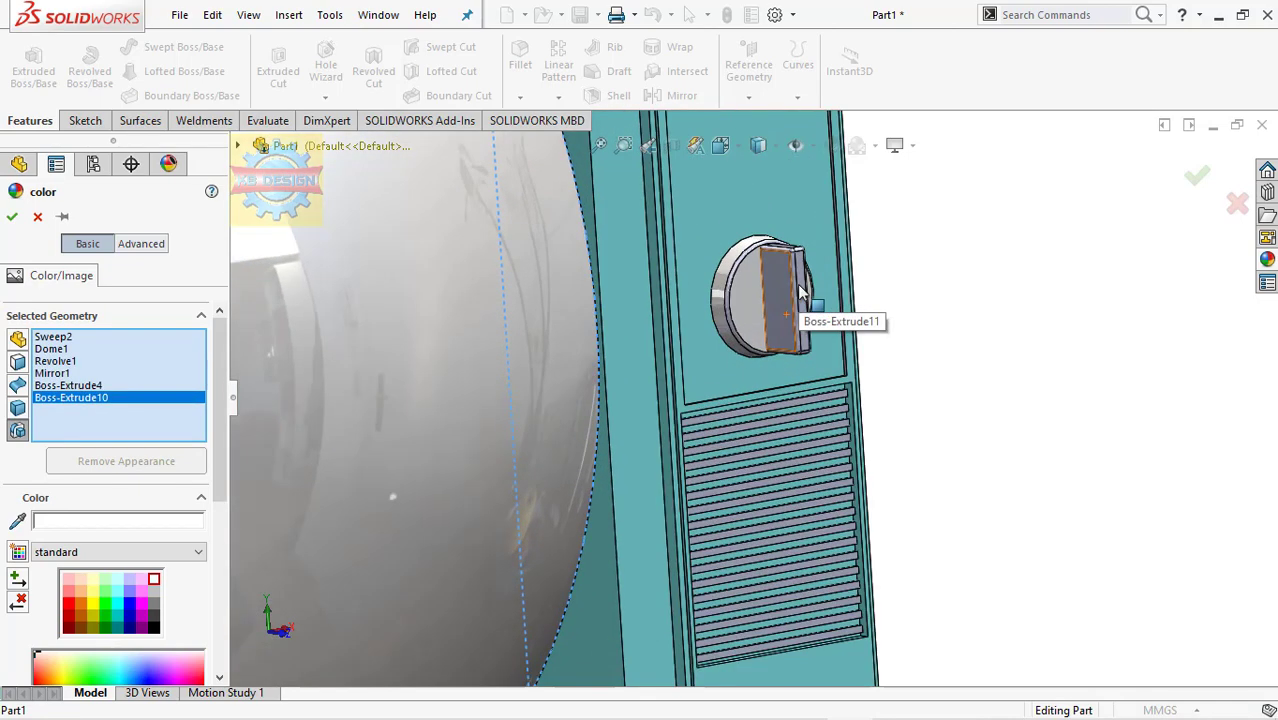
pyautogui.click(801, 305)
pyautogui.click(800, 318)
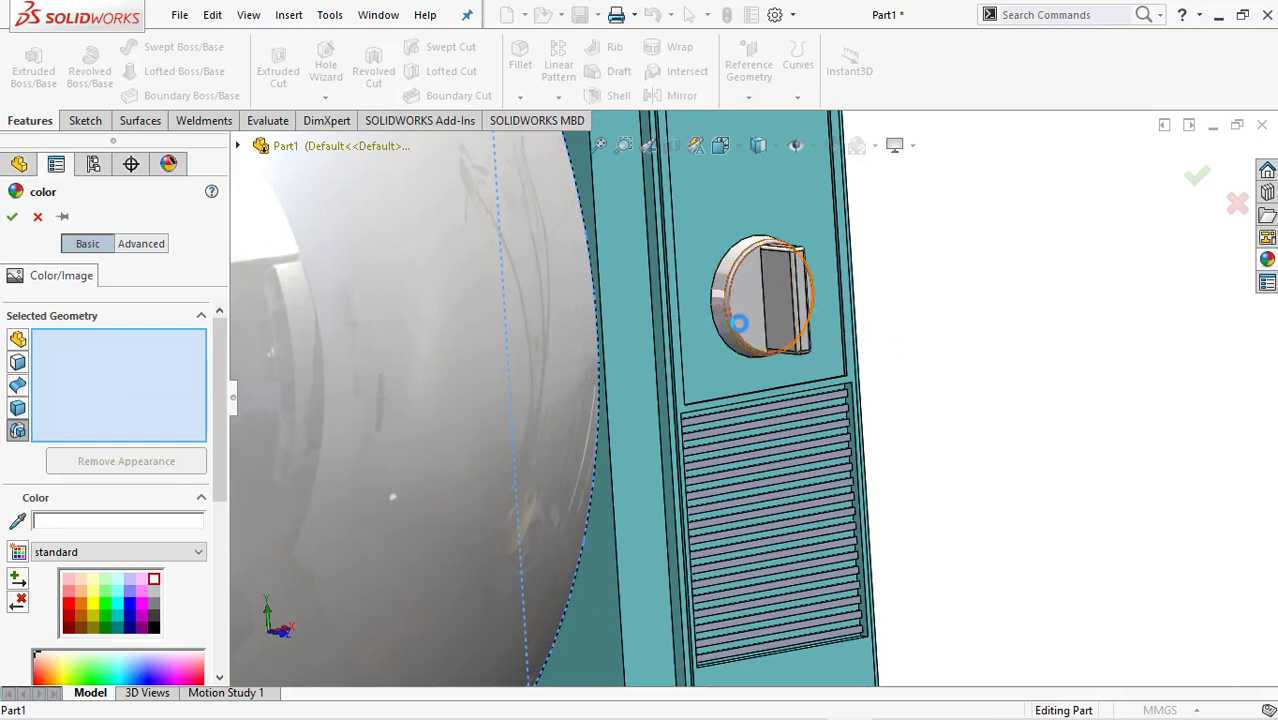
pyautogui.scroll(-3, 773, 378)
pyautogui.click(716, 452)
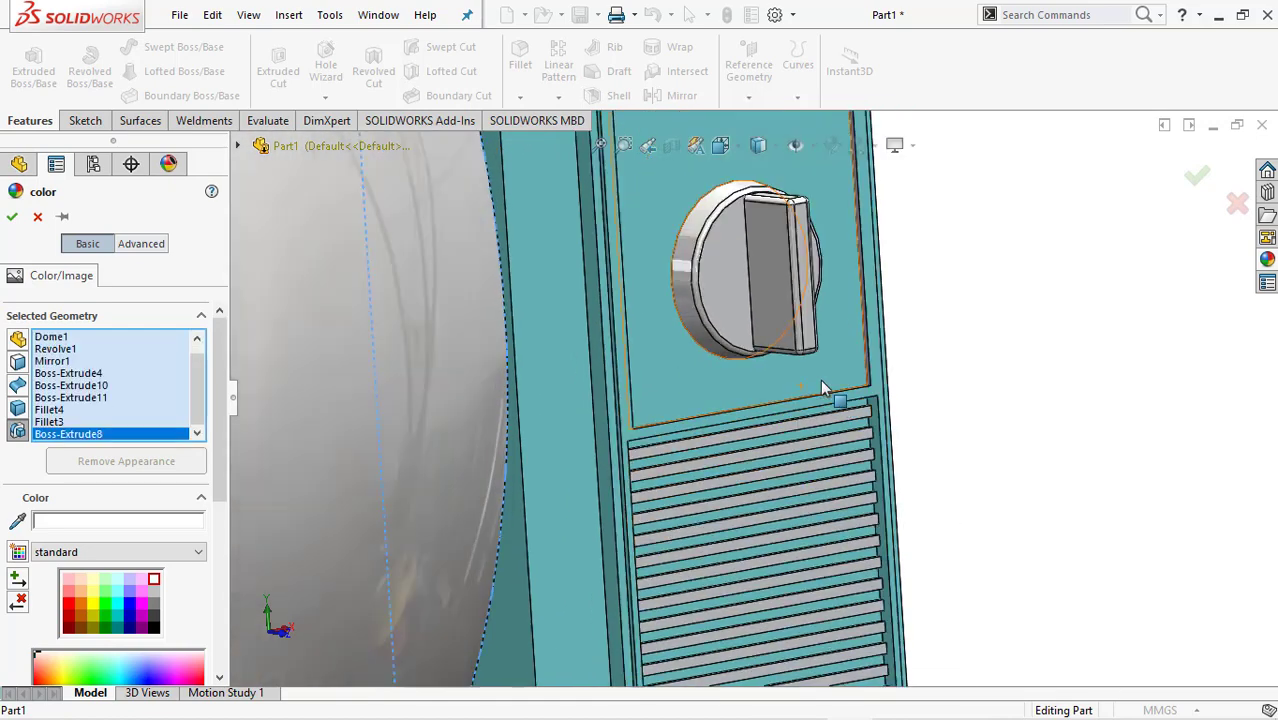
pyautogui.scroll(4, 820, 379)
pyautogui.scroll(-3, 730, 257)
pyautogui.click(730, 257)
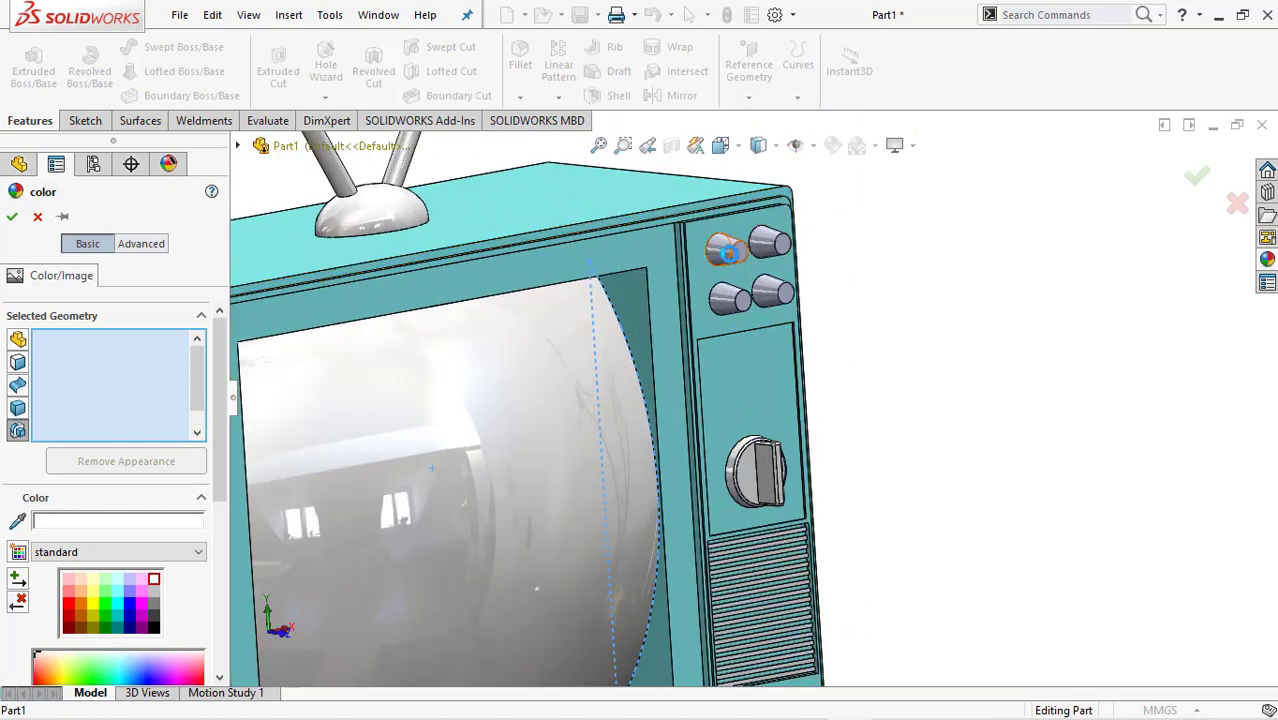
pyautogui.scroll(4, 806, 277)
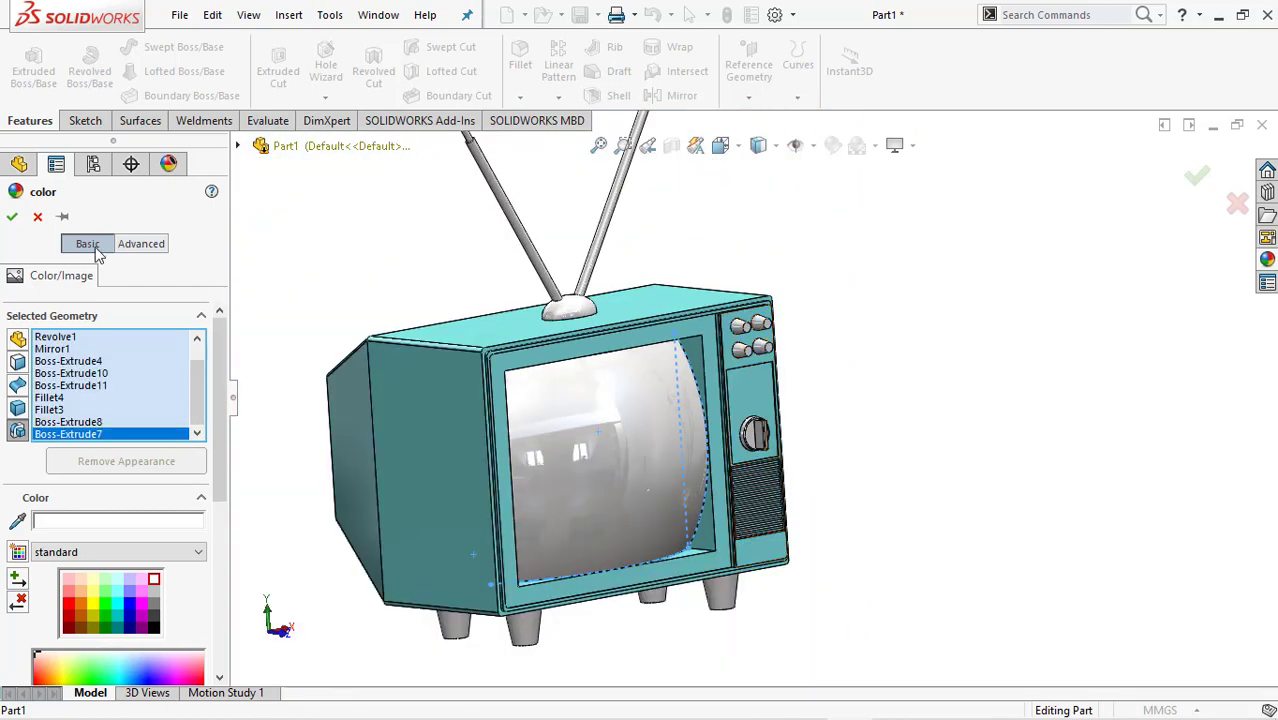
pyautogui.click(13, 217)
pyautogui.scroll(3, 698, 372)
pyautogui.moveTo(778, 370); pyautogui.dragTo(706, 360, button='middle')
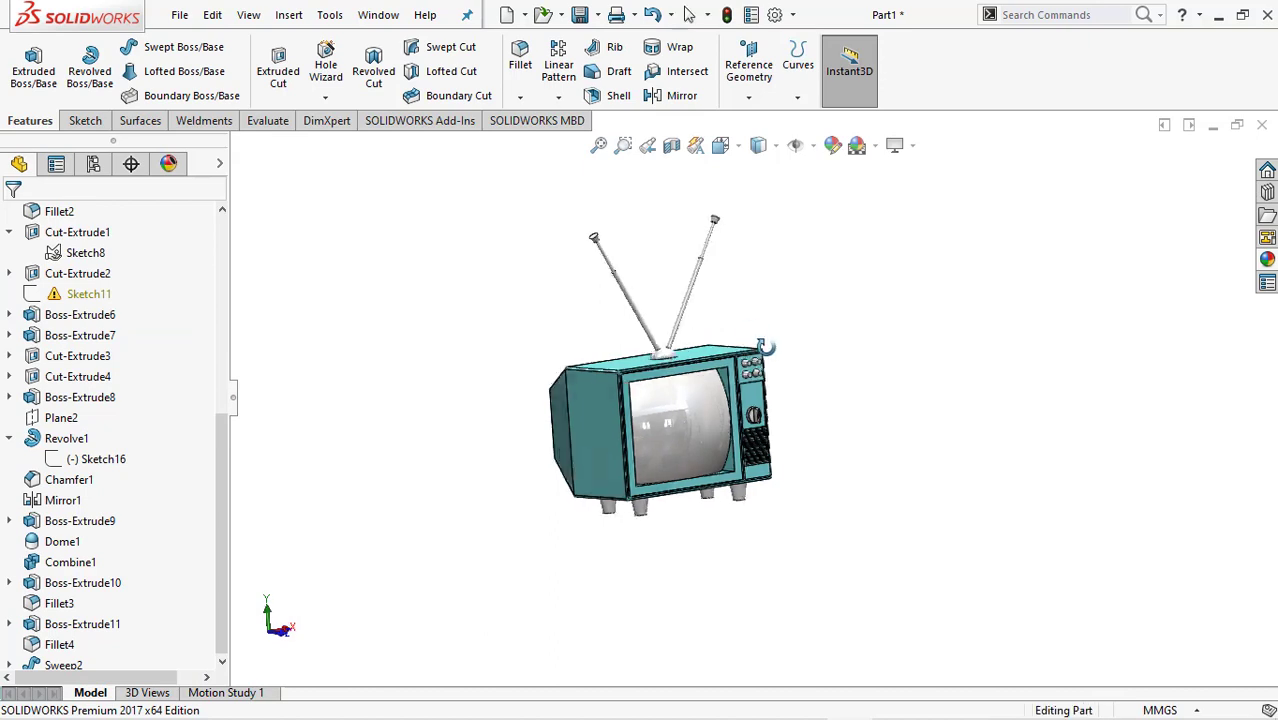
pyautogui.scroll(-2, 707, 360)
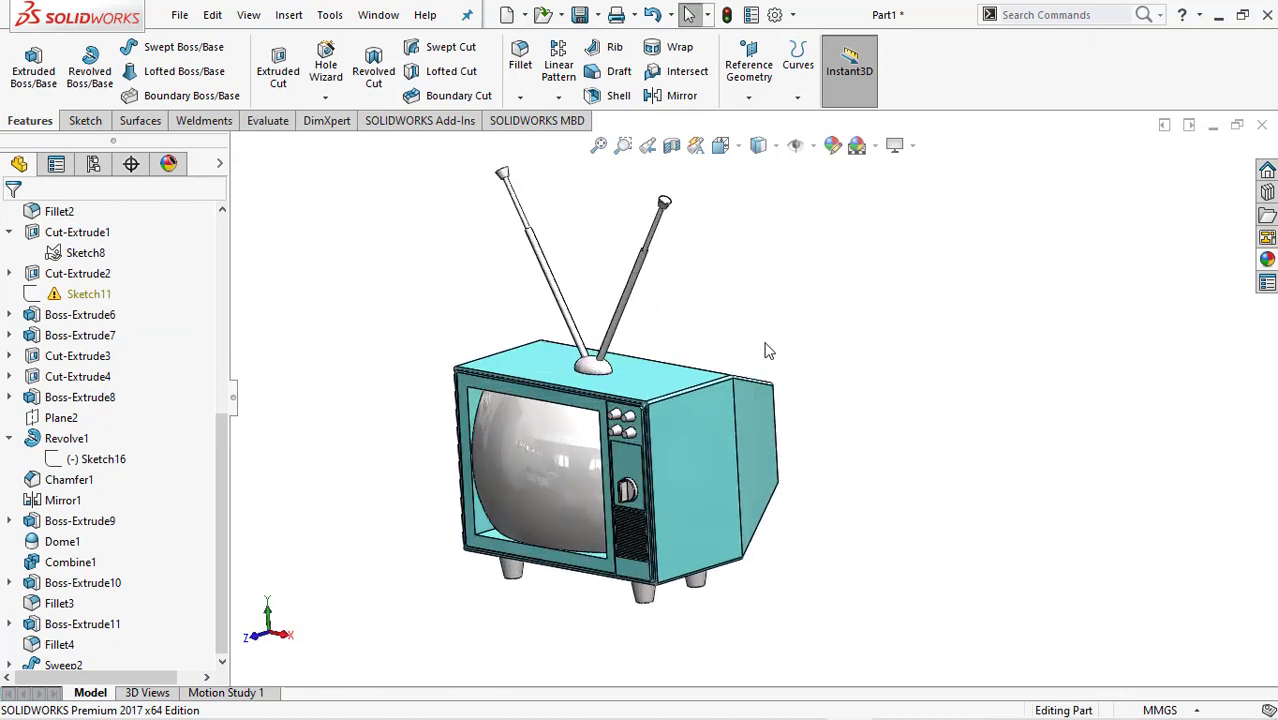